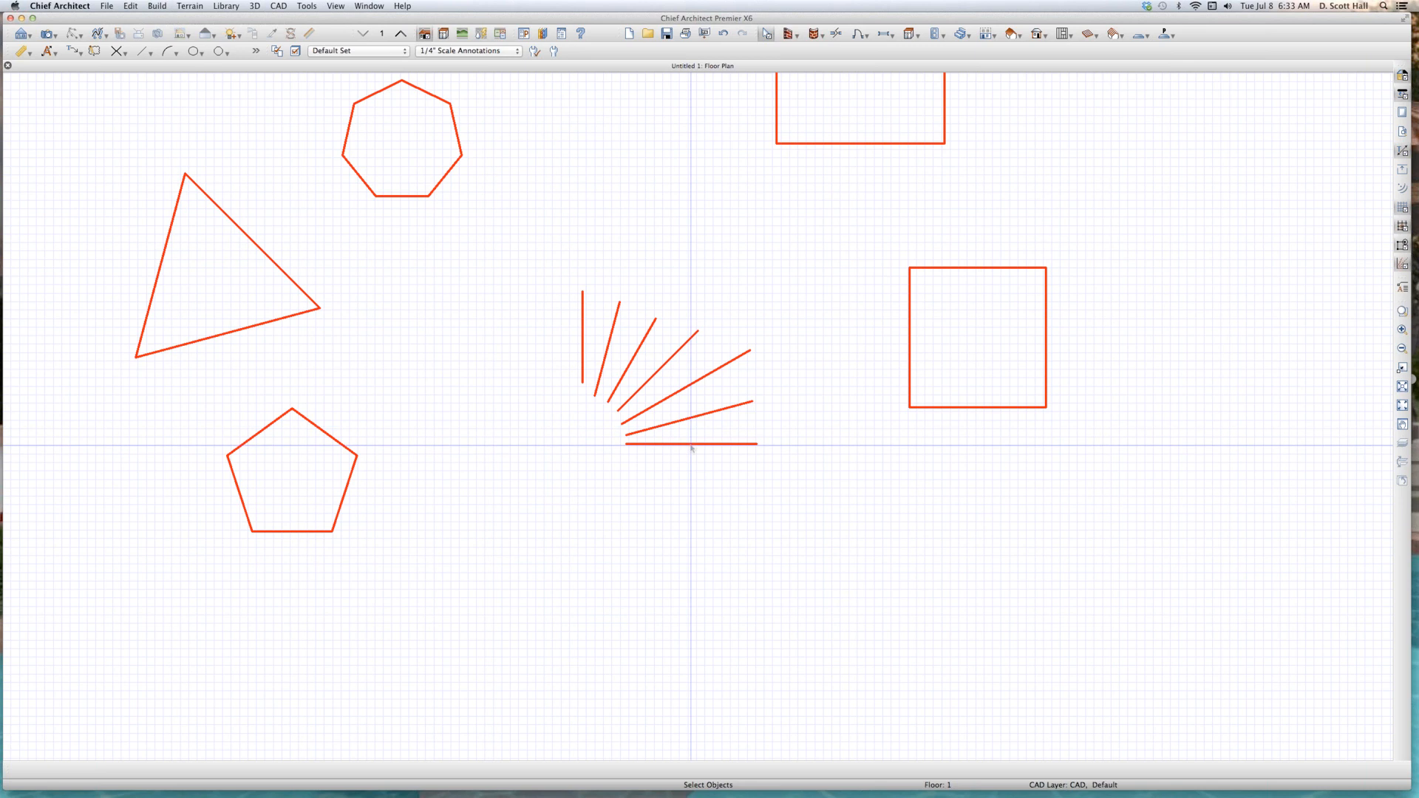
Step: Copy the horizontal line at the base of the line fan and paste it below the shapes
click(691, 444)
scroll(694, 444, down, 5)
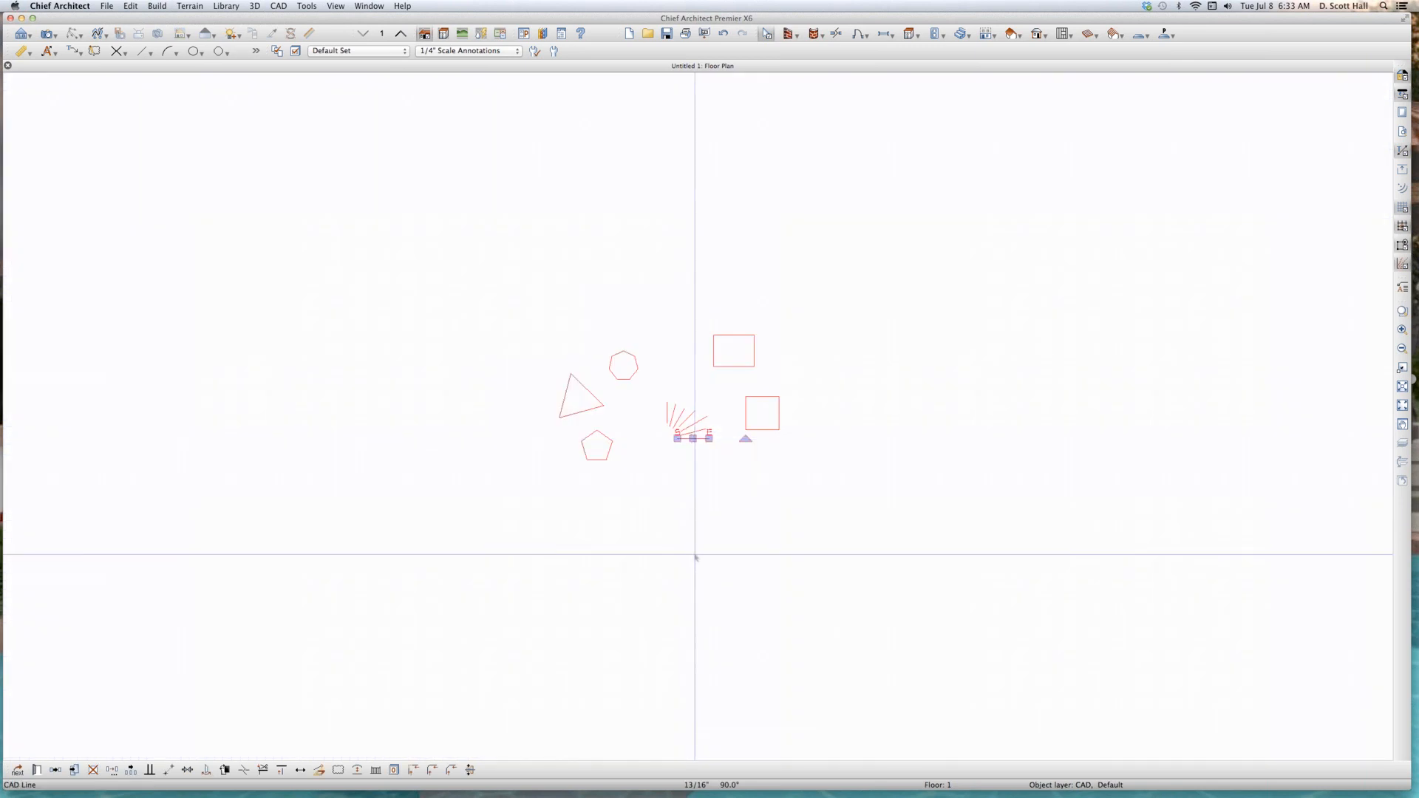
key(super+v)
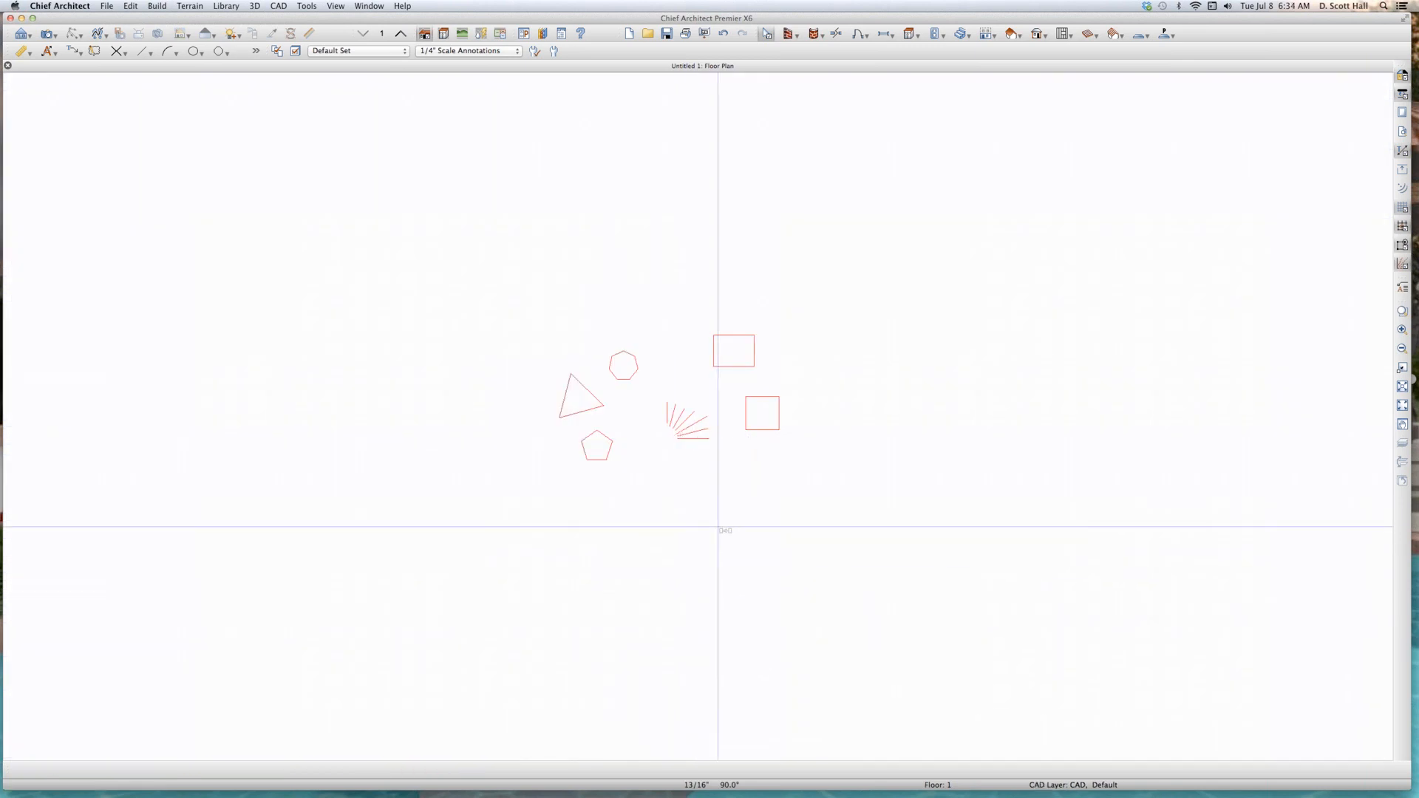
click(717, 527)
scroll(704, 542, up, 5)
key(Escape)
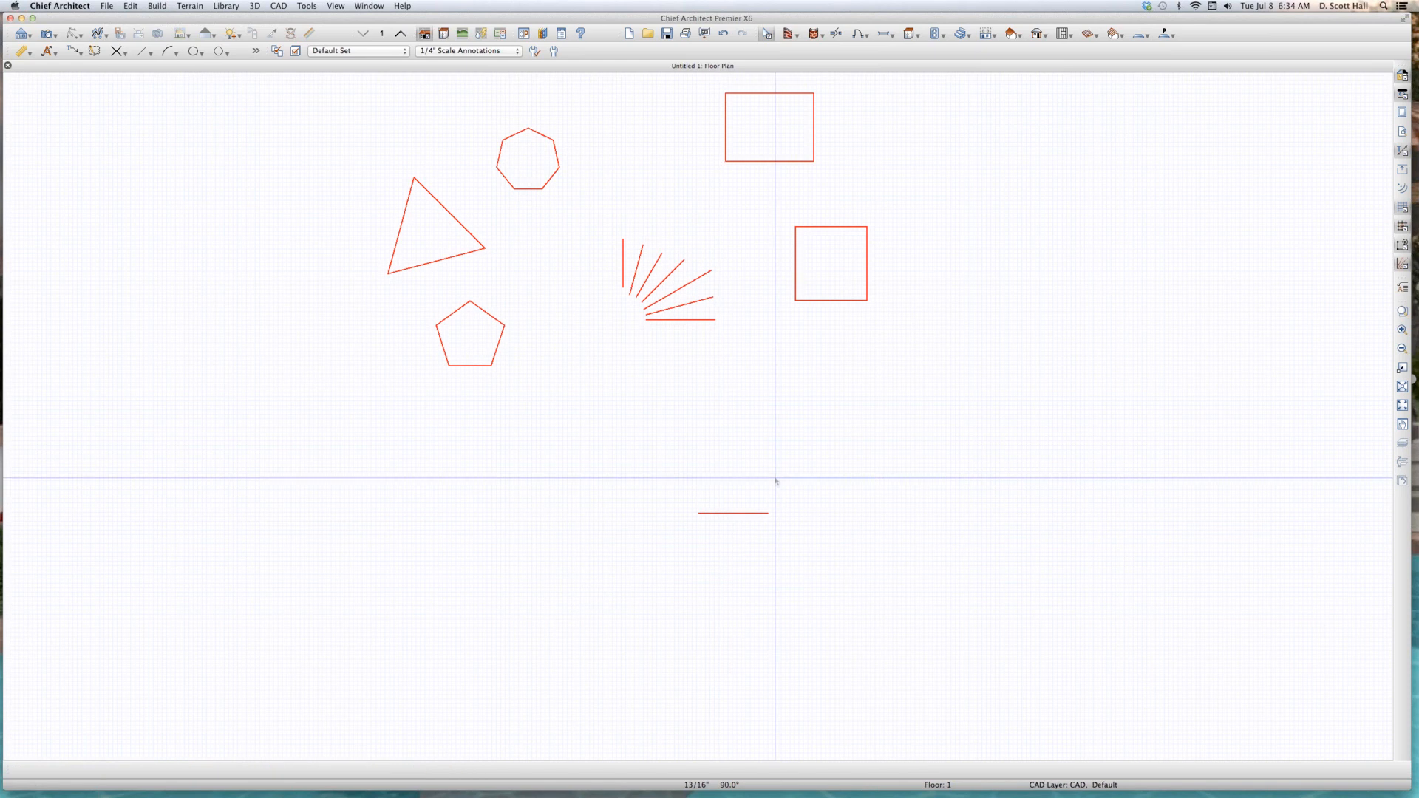
Step: Make an offset copy of the pasted horizontal line, using non-polar relative coordinates with a Y value of -130.33
click(743, 513)
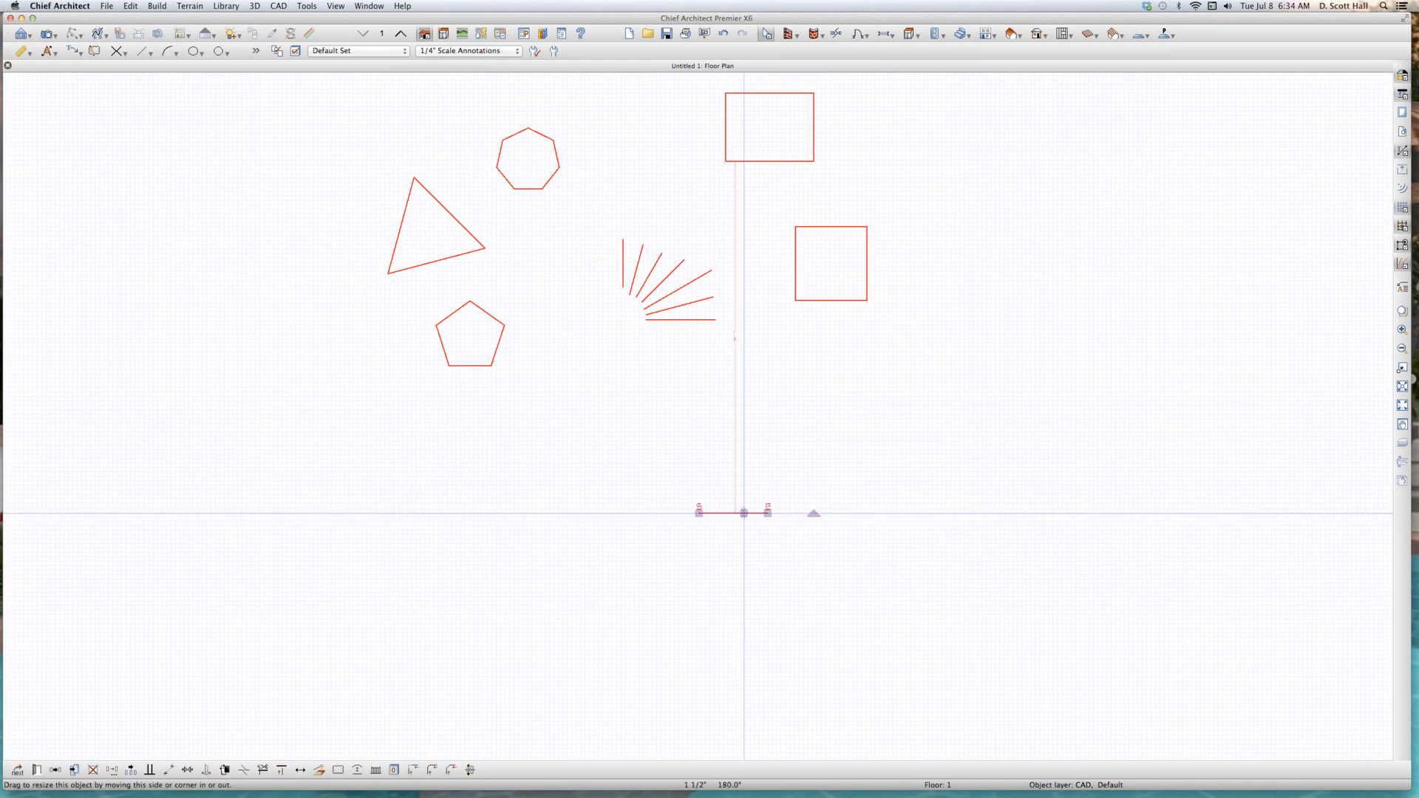
key(Escape)
key(c)
scroll(742, 514, up, 5)
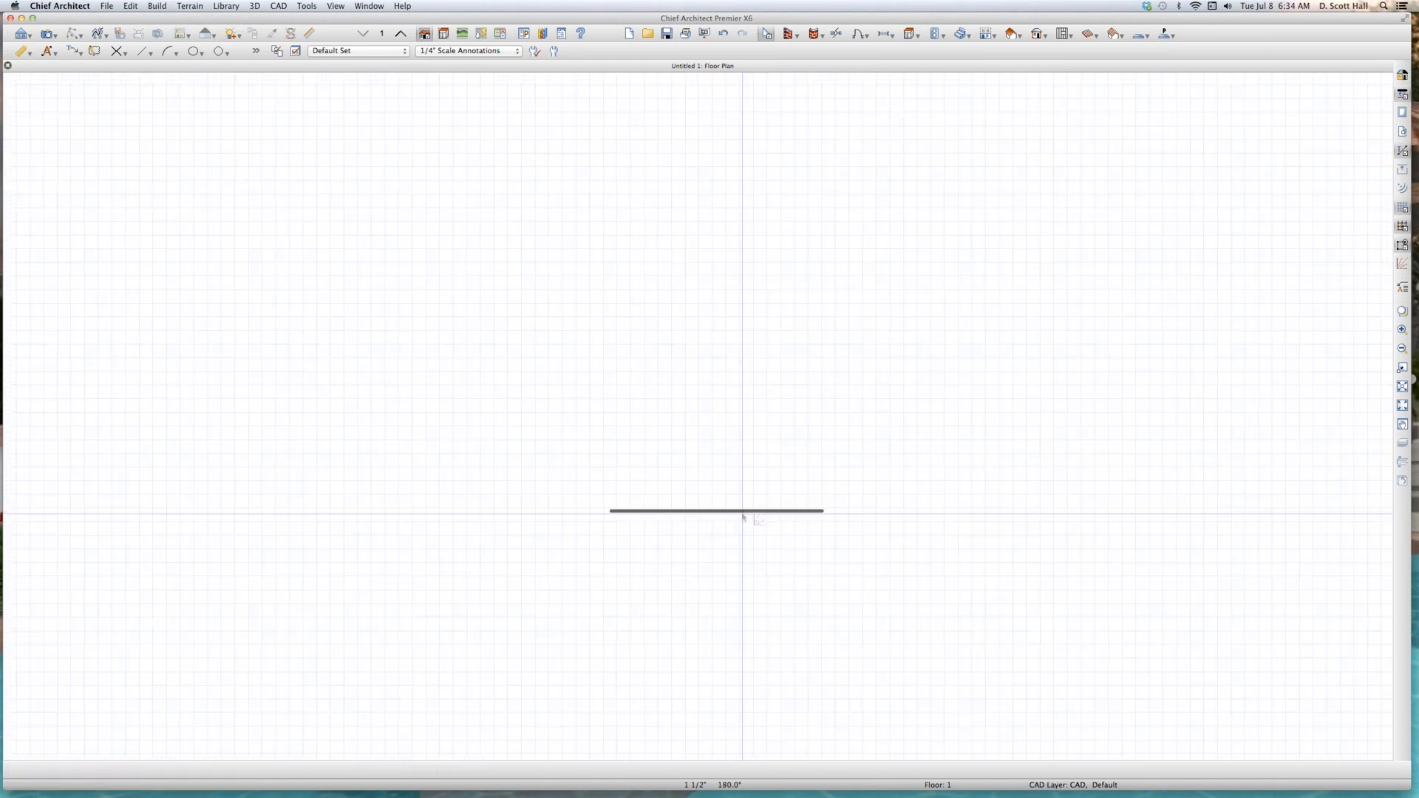
scroll(744, 517, down, 5)
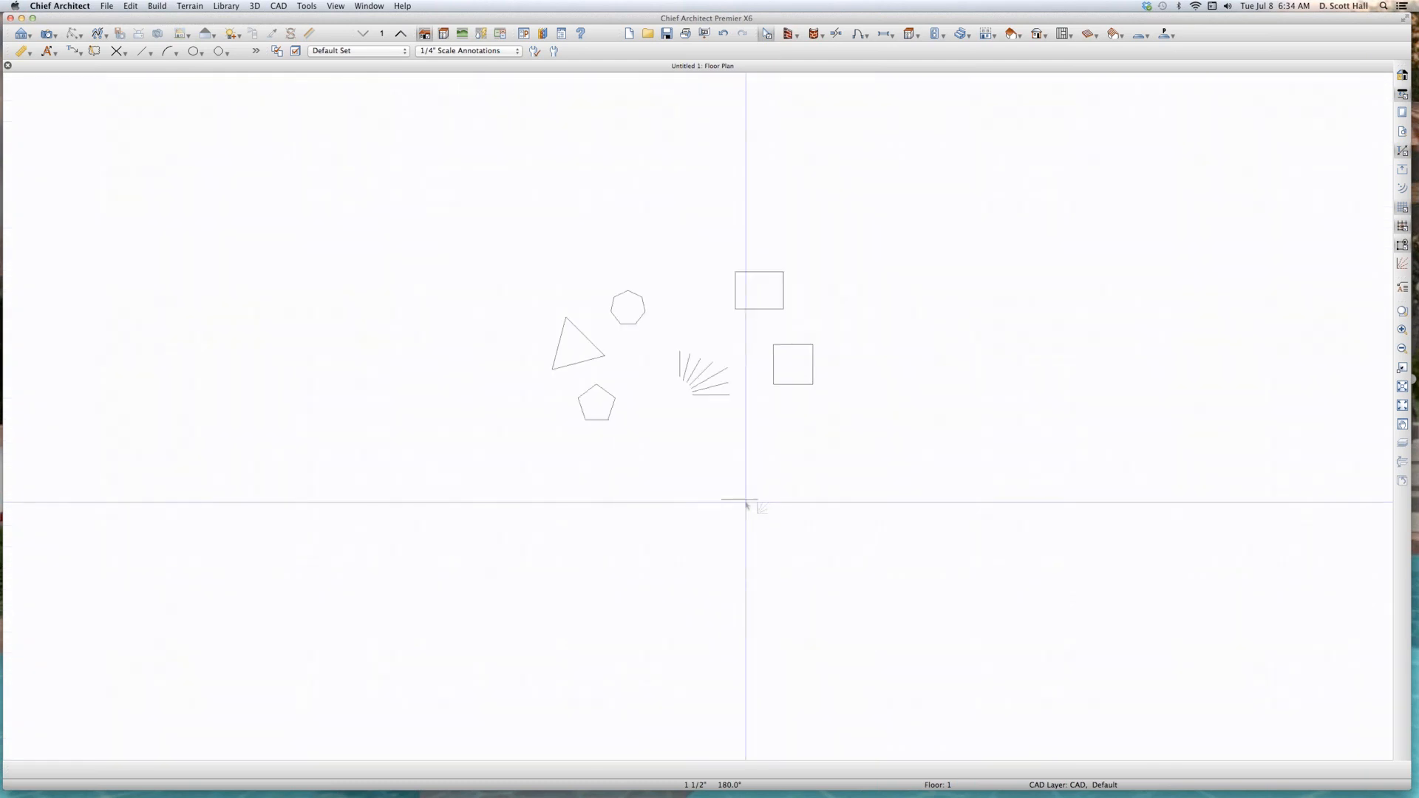
scroll(746, 505, up, 3)
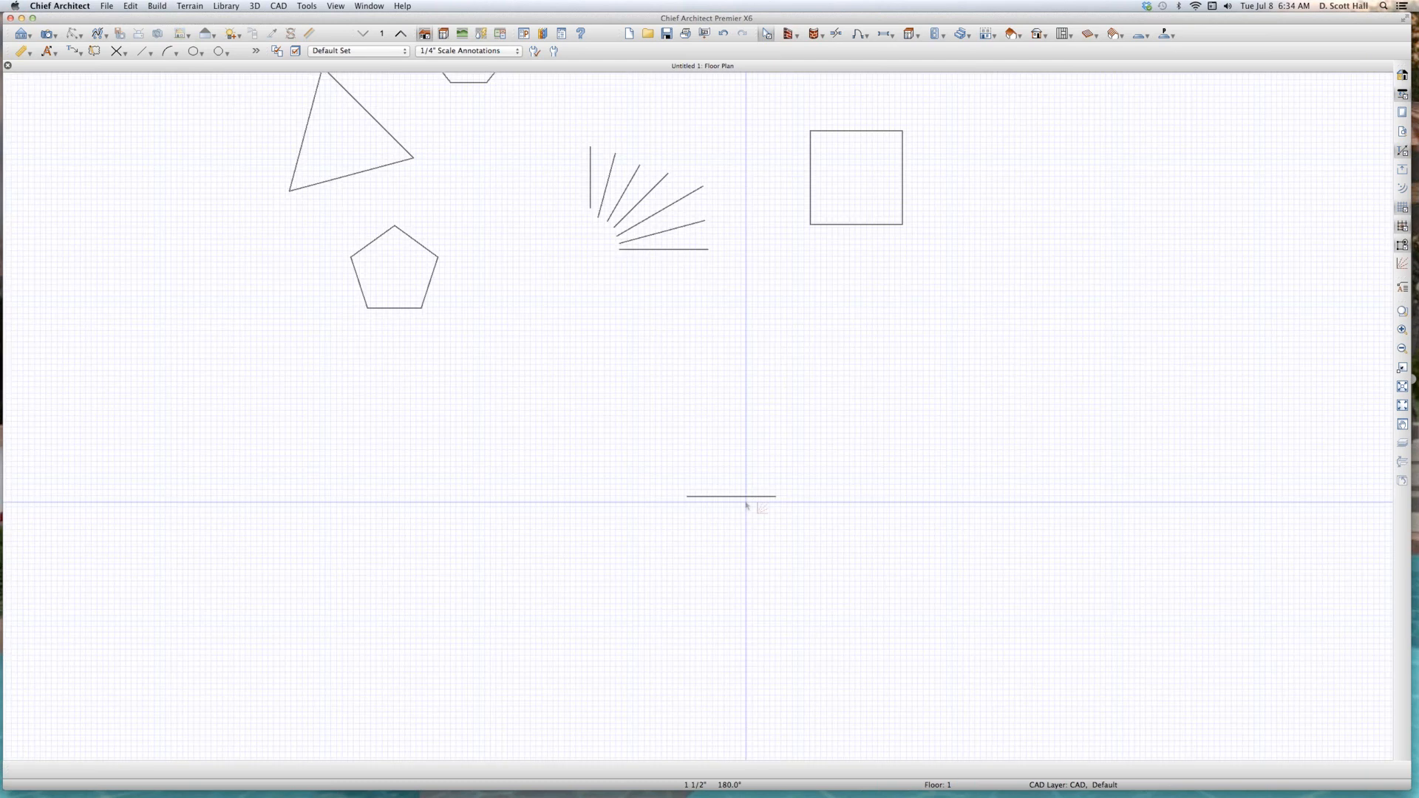
key(super+a)
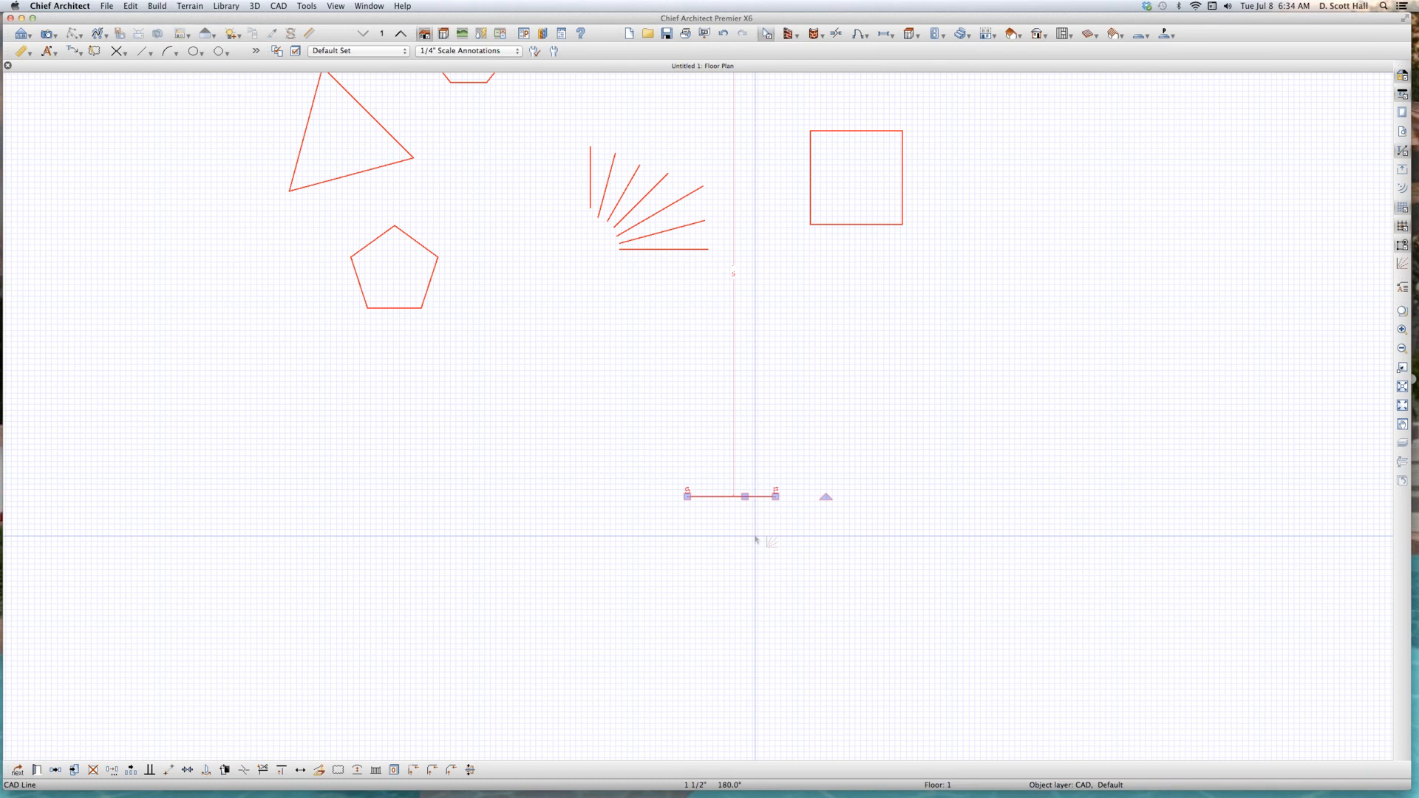
drag(745, 496, 747, 561)
key(Tab)
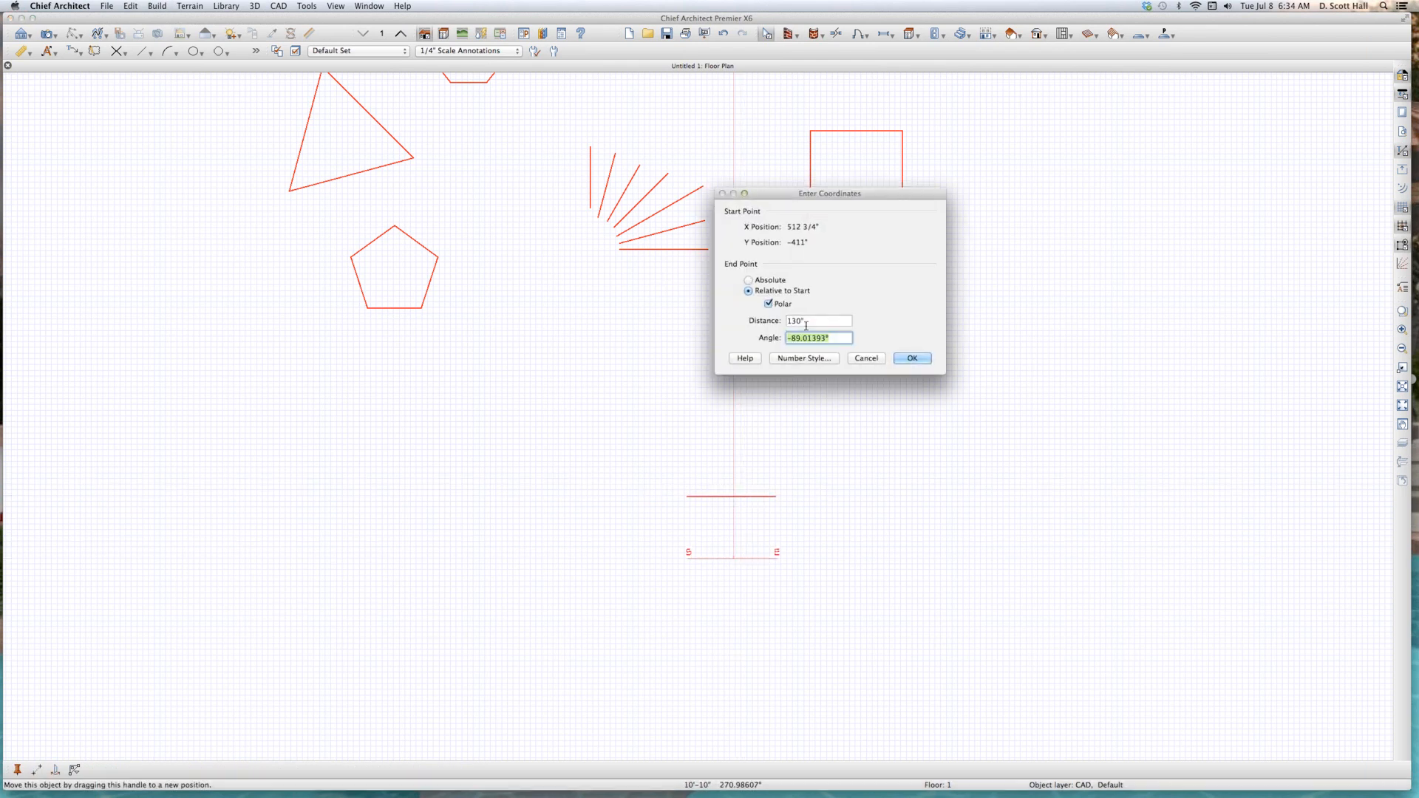
click(770, 304)
text(-130.33)
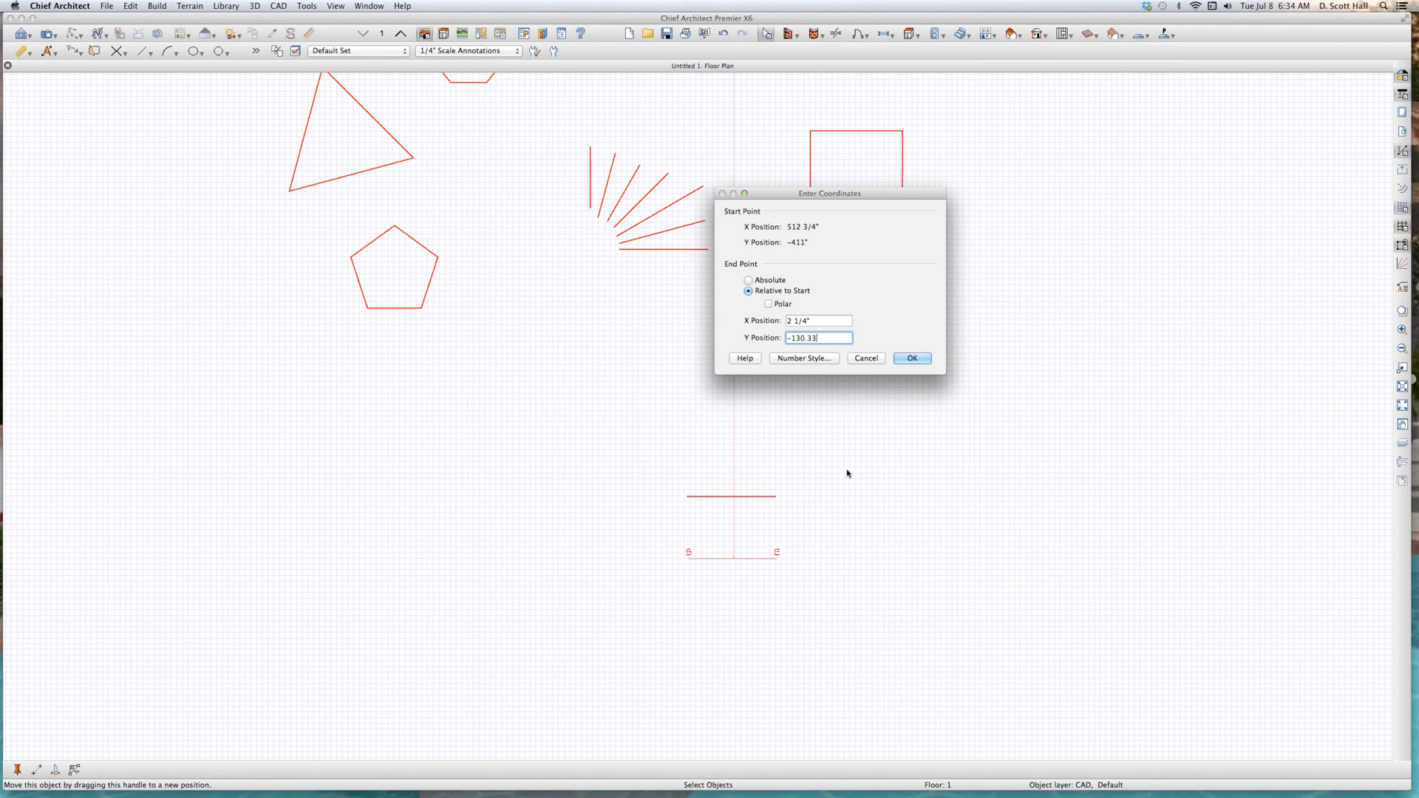
key(Return)
scroll(736, 547, up, 3)
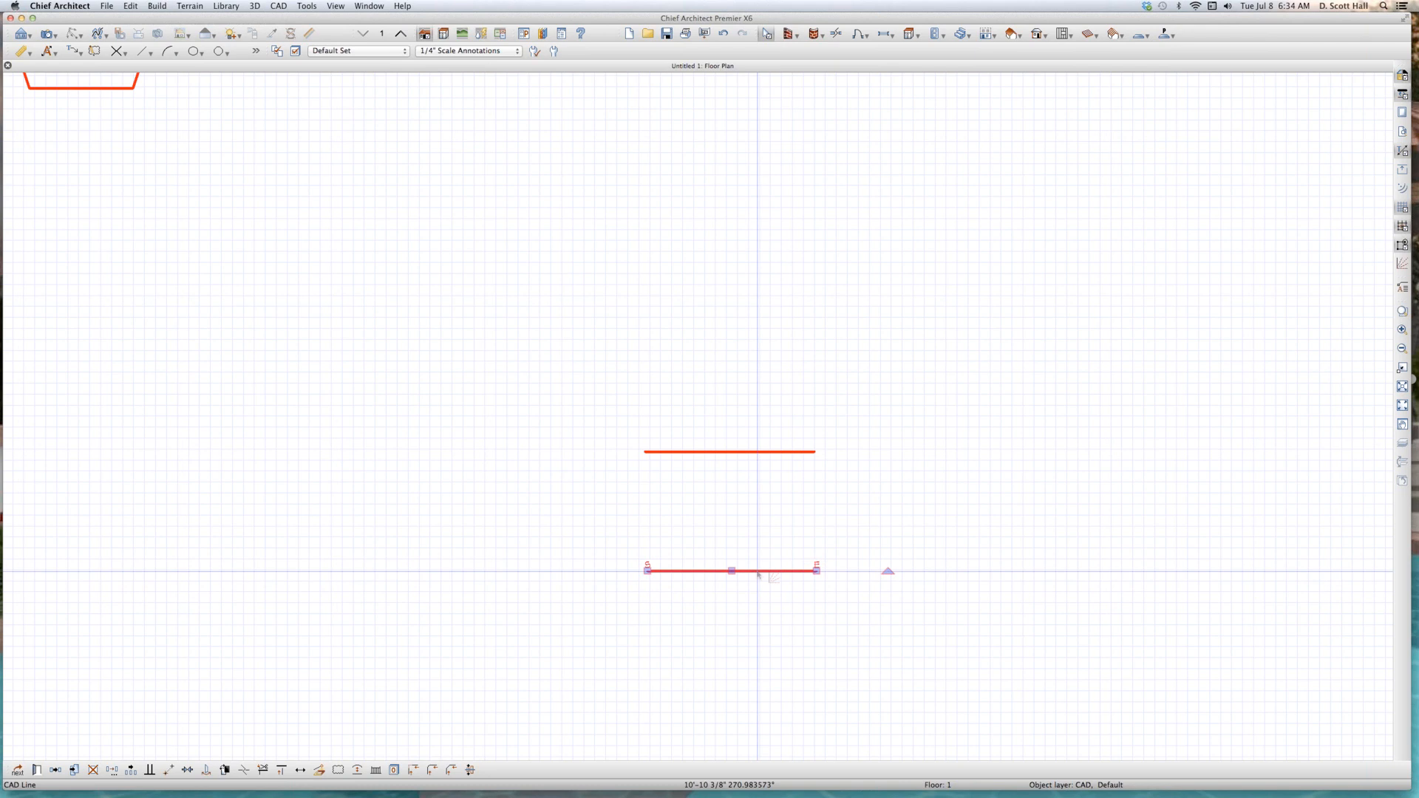
scroll(754, 564, up, 2)
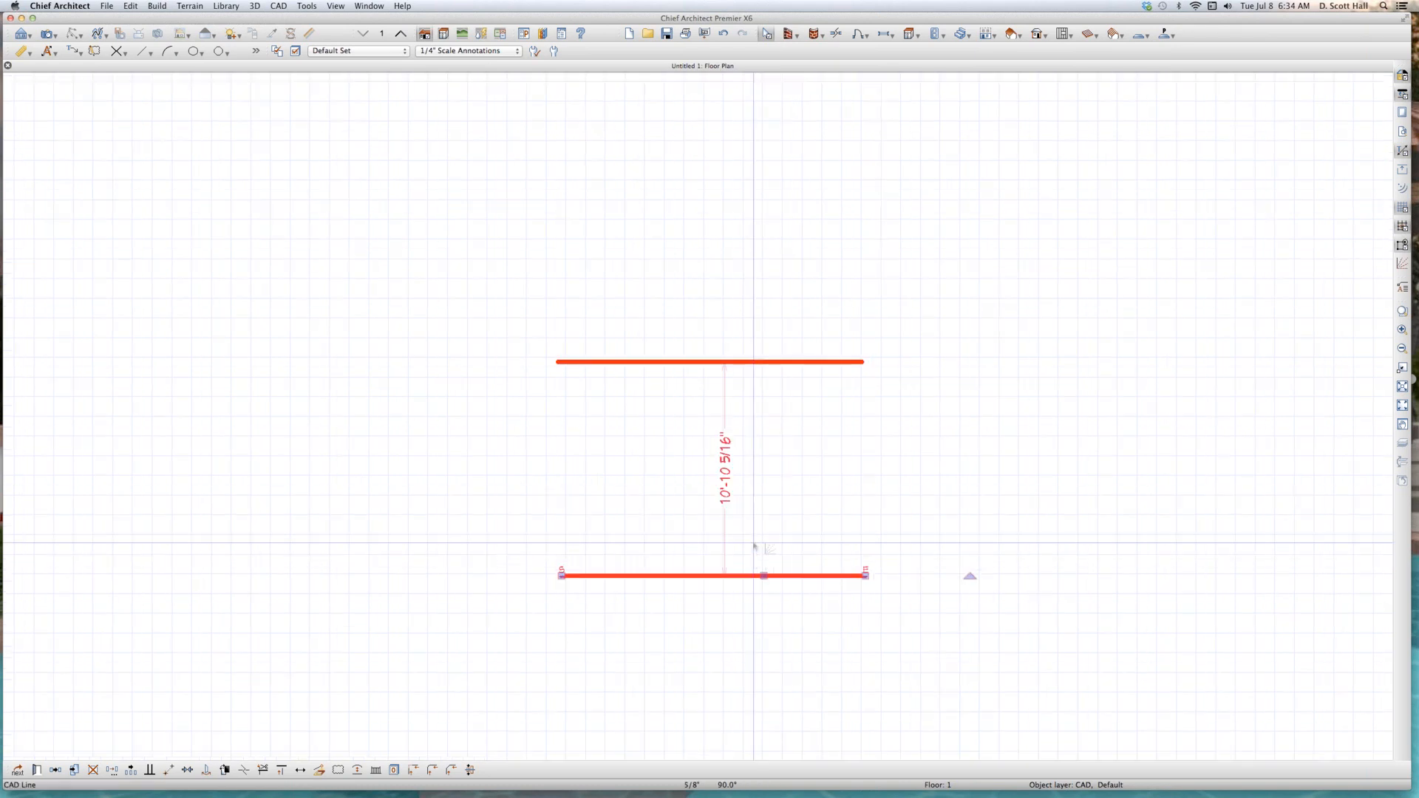
Step: Copy the vertical line from the line fan and paste it beside the two lower horizontal lines
scroll(754, 547, down, 3)
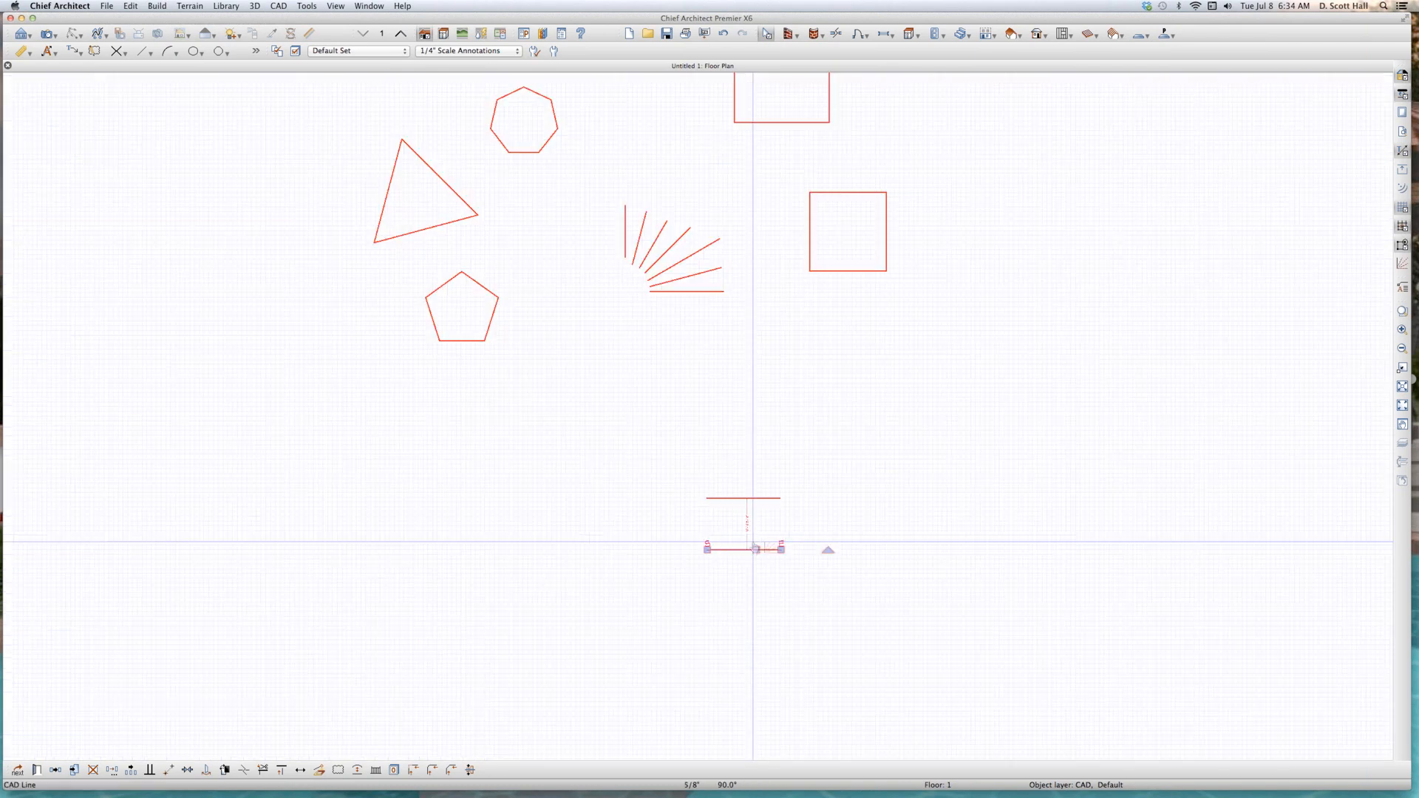
scroll(754, 544, up, 2)
scroll(754, 541, down, 3)
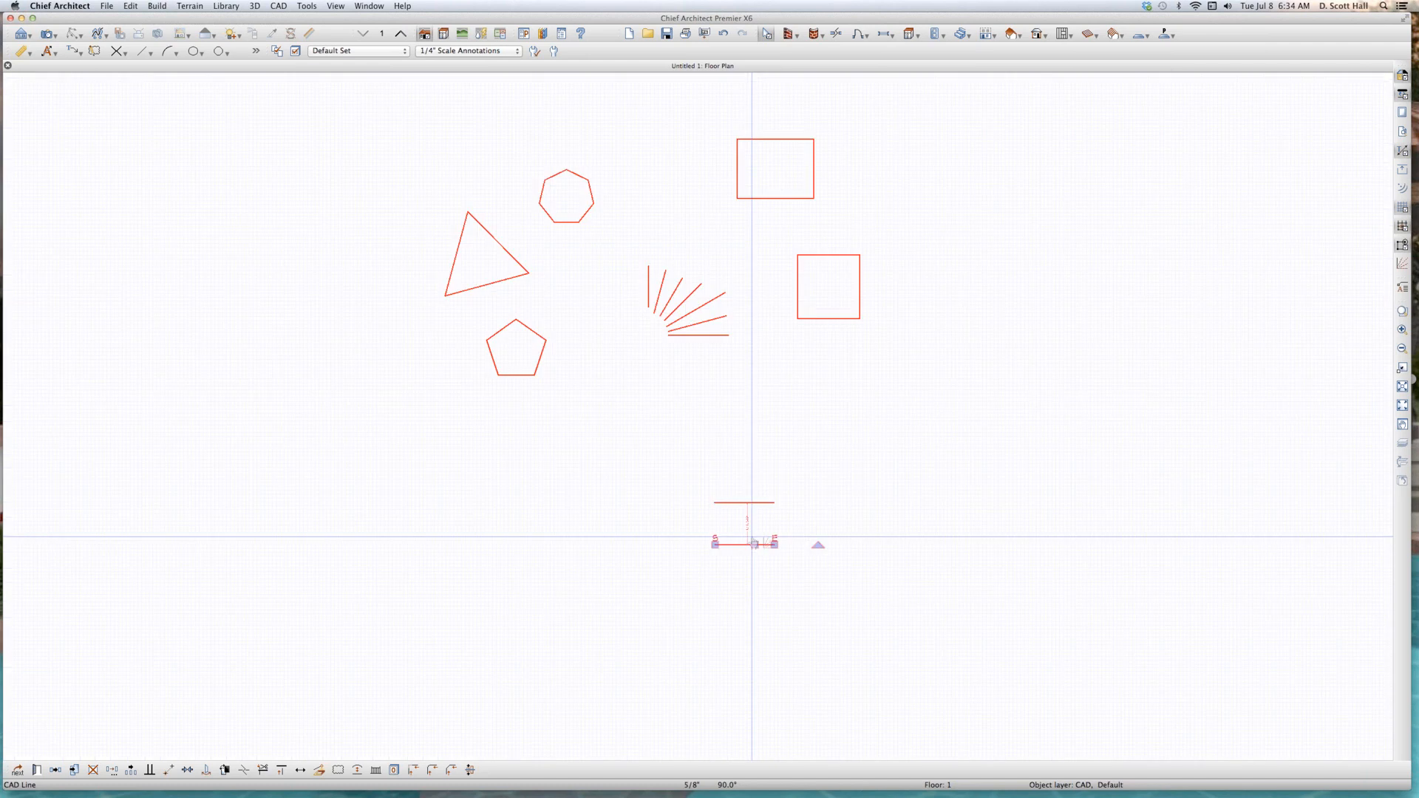
click(648, 287)
key(super+c)
key(super+v)
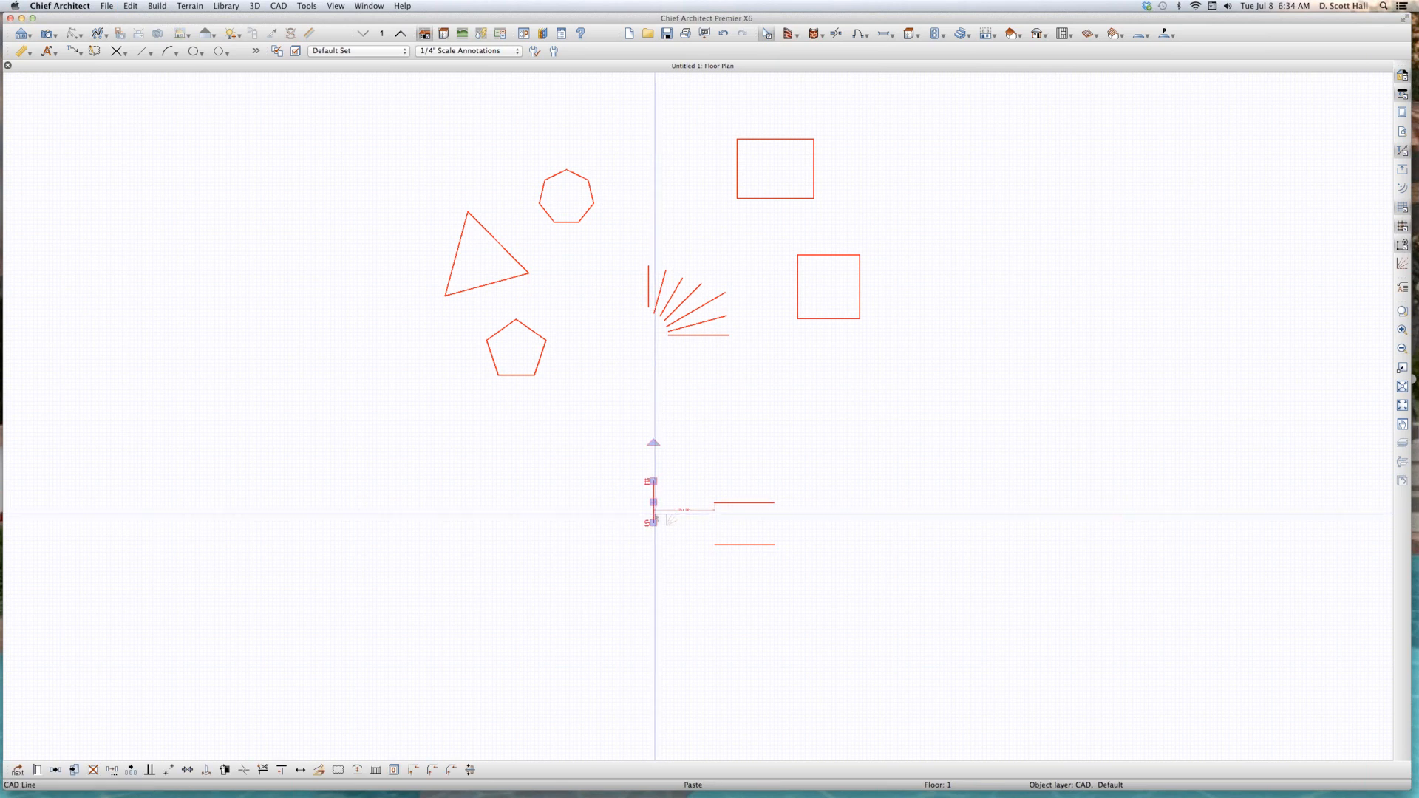
click(654, 517)
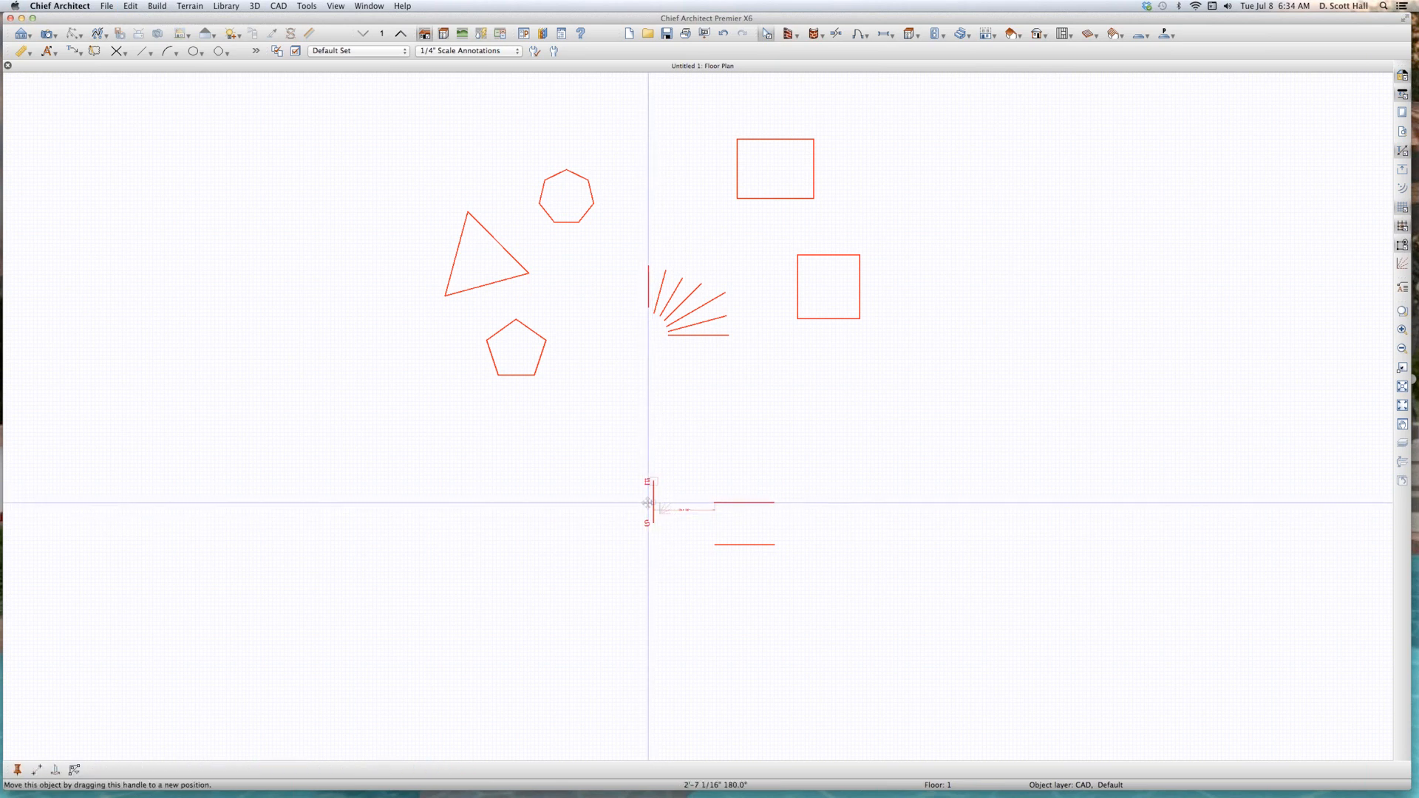
Step: Make an offset copy of the pasted vertical line with a relative X value of 220.664
drag(648, 503, 585, 504)
key(Tab)
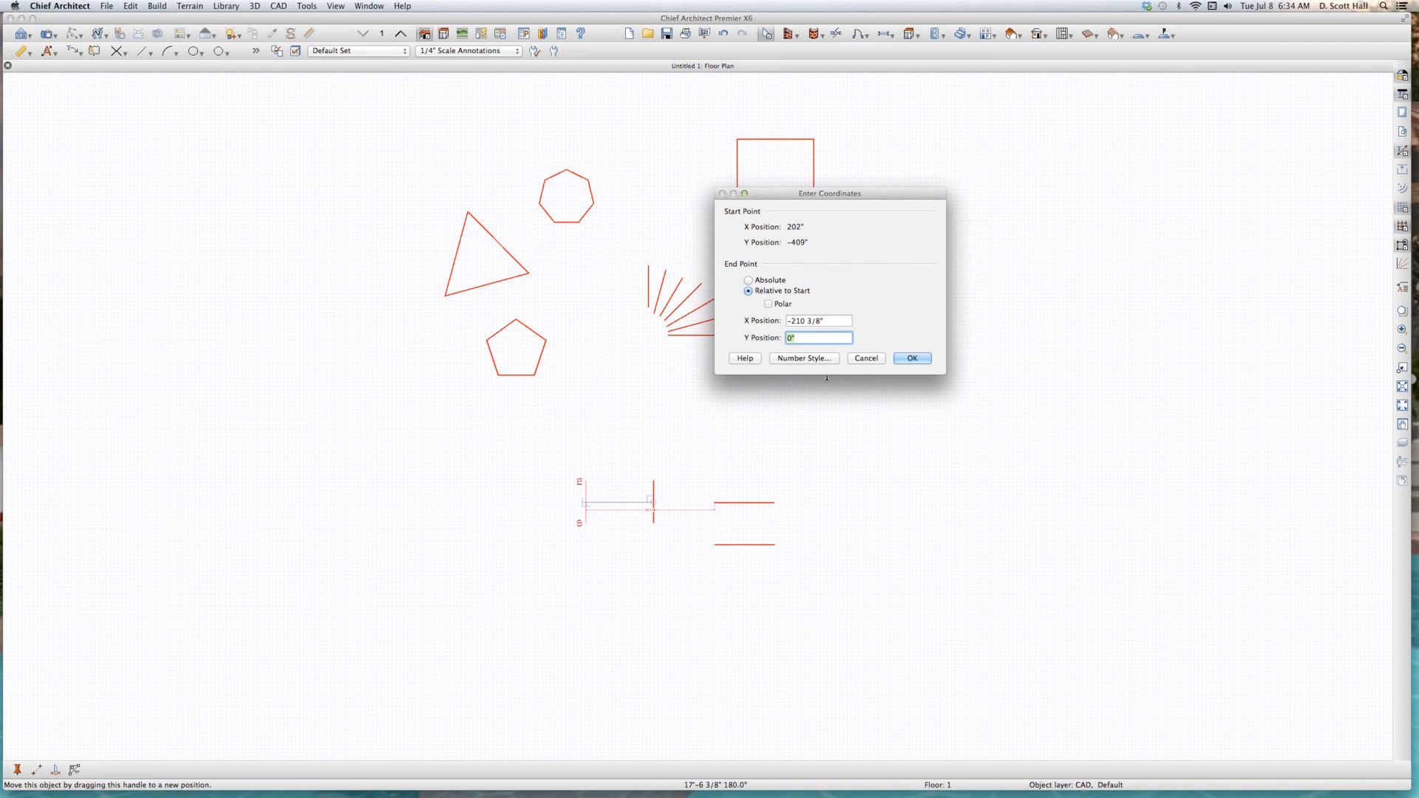
key(shift+Tab)
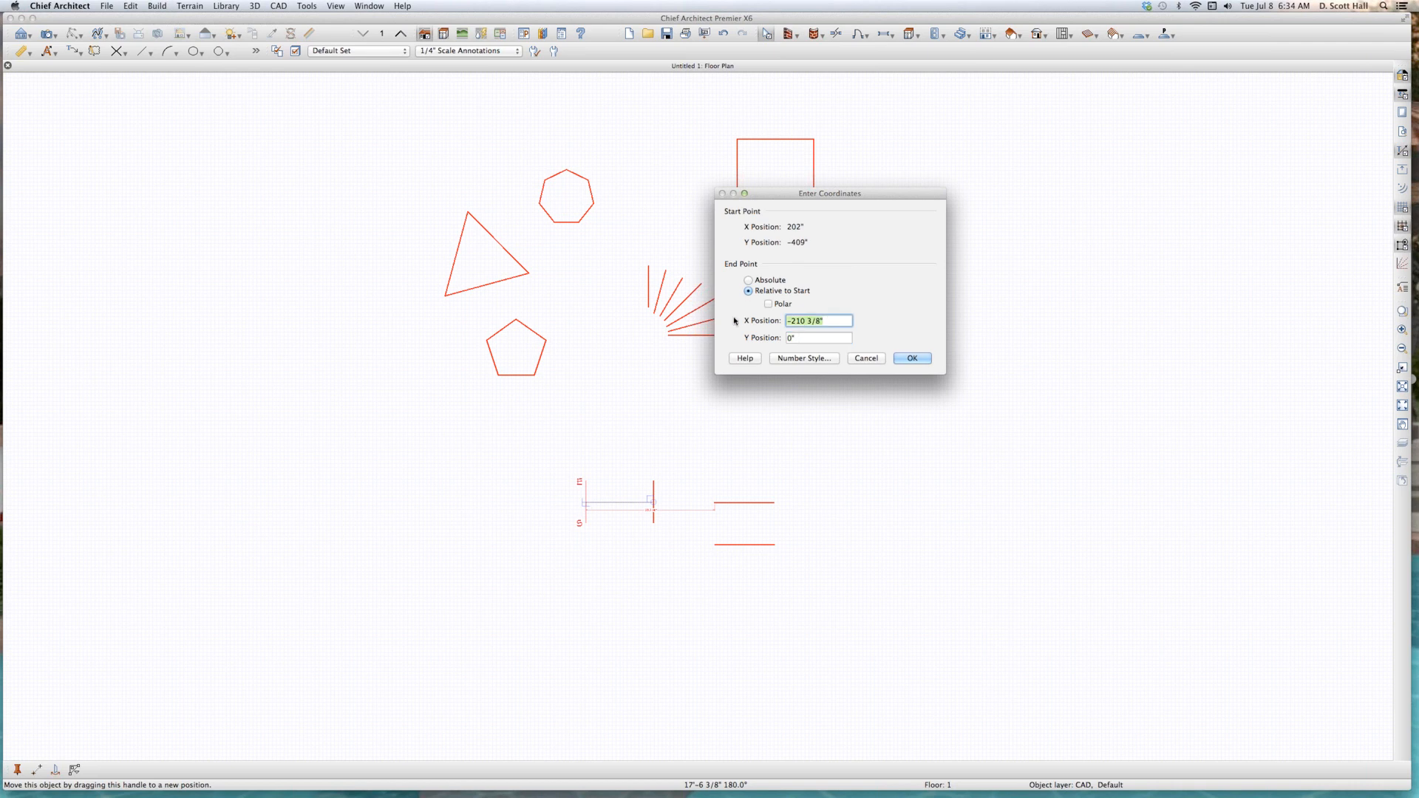
text(220.664)
key(Return)
scroll(773, 524, up, 3)
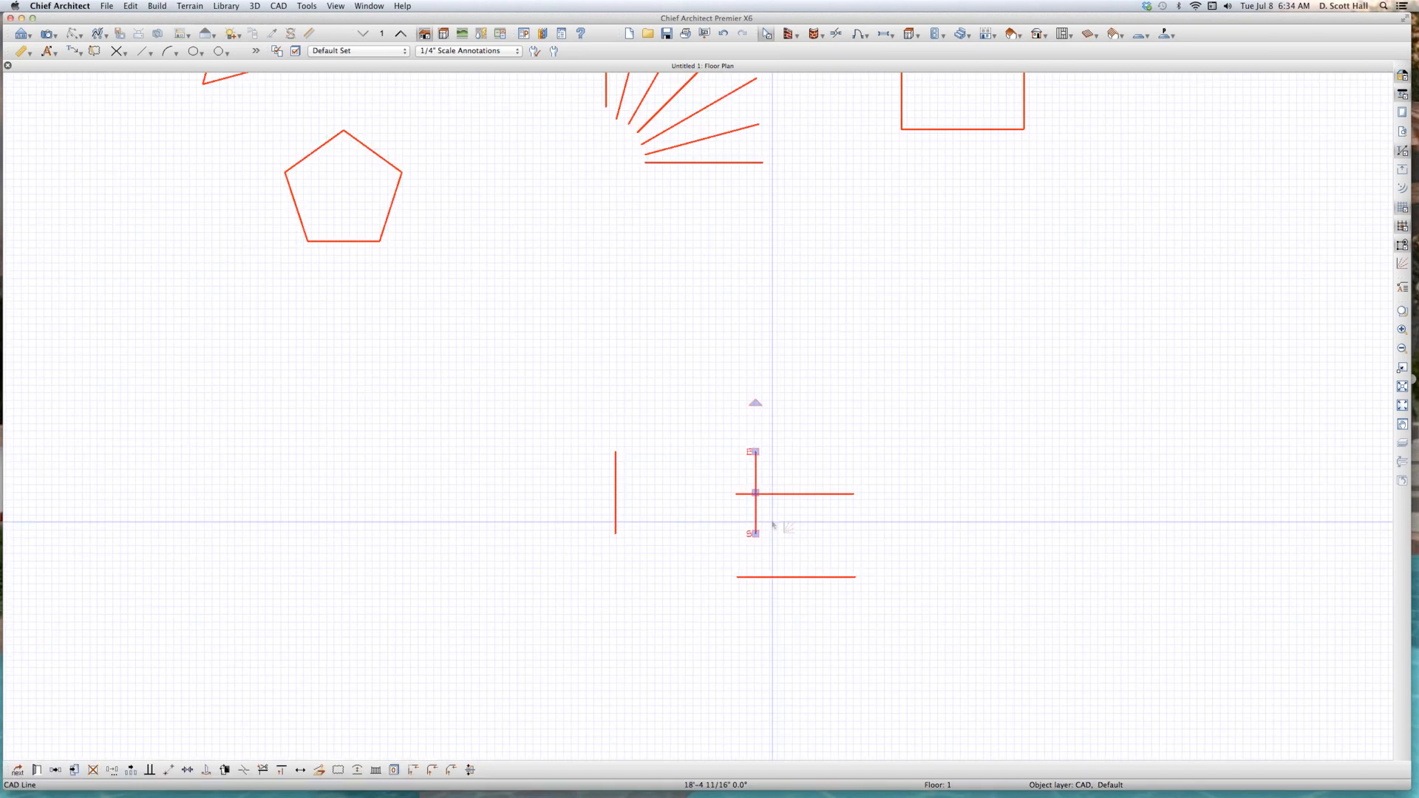
scroll(748, 522, up, 3)
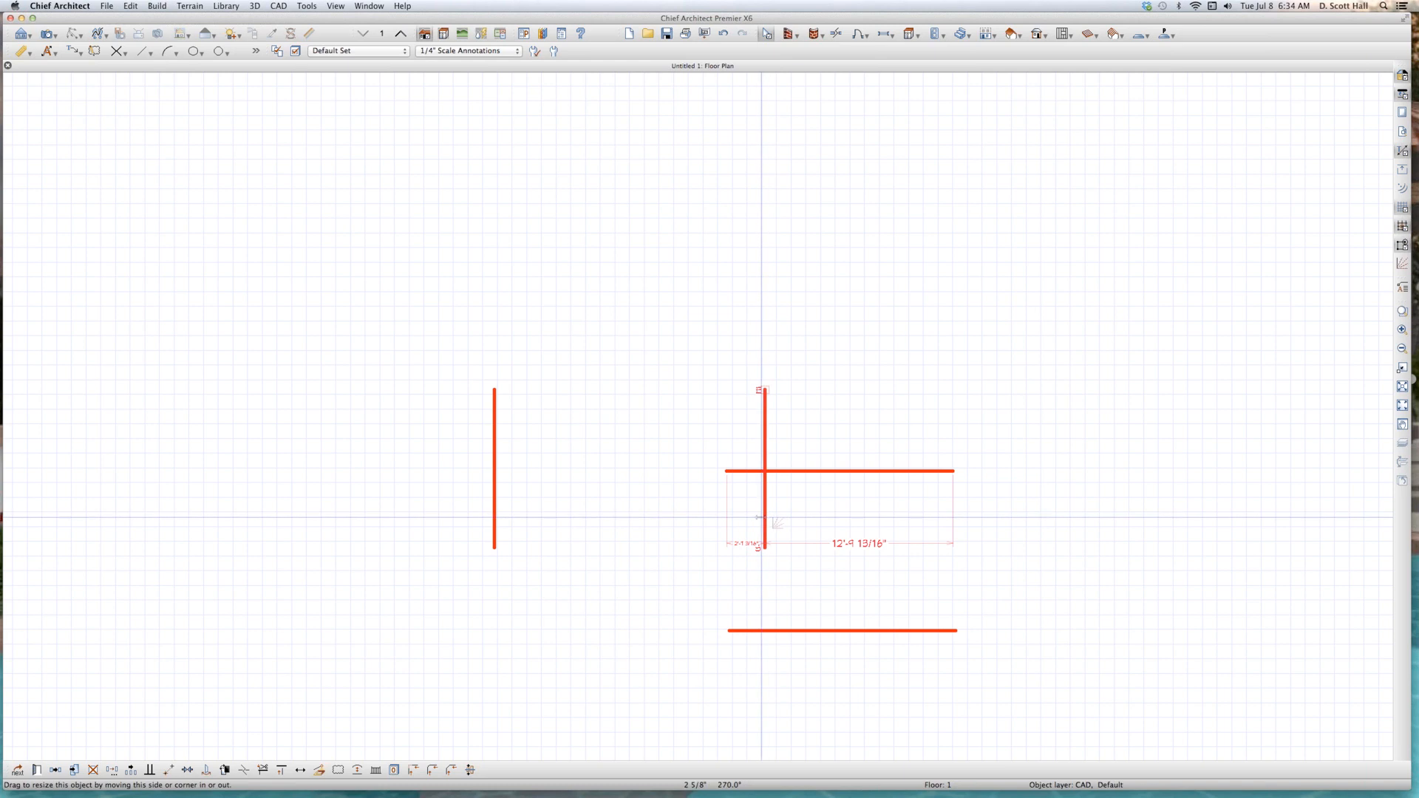
Step: Move the upper of the two pasted horizontal lines about 6'-10" right, clear of the vertical line, and select that vertical line
click(798, 479)
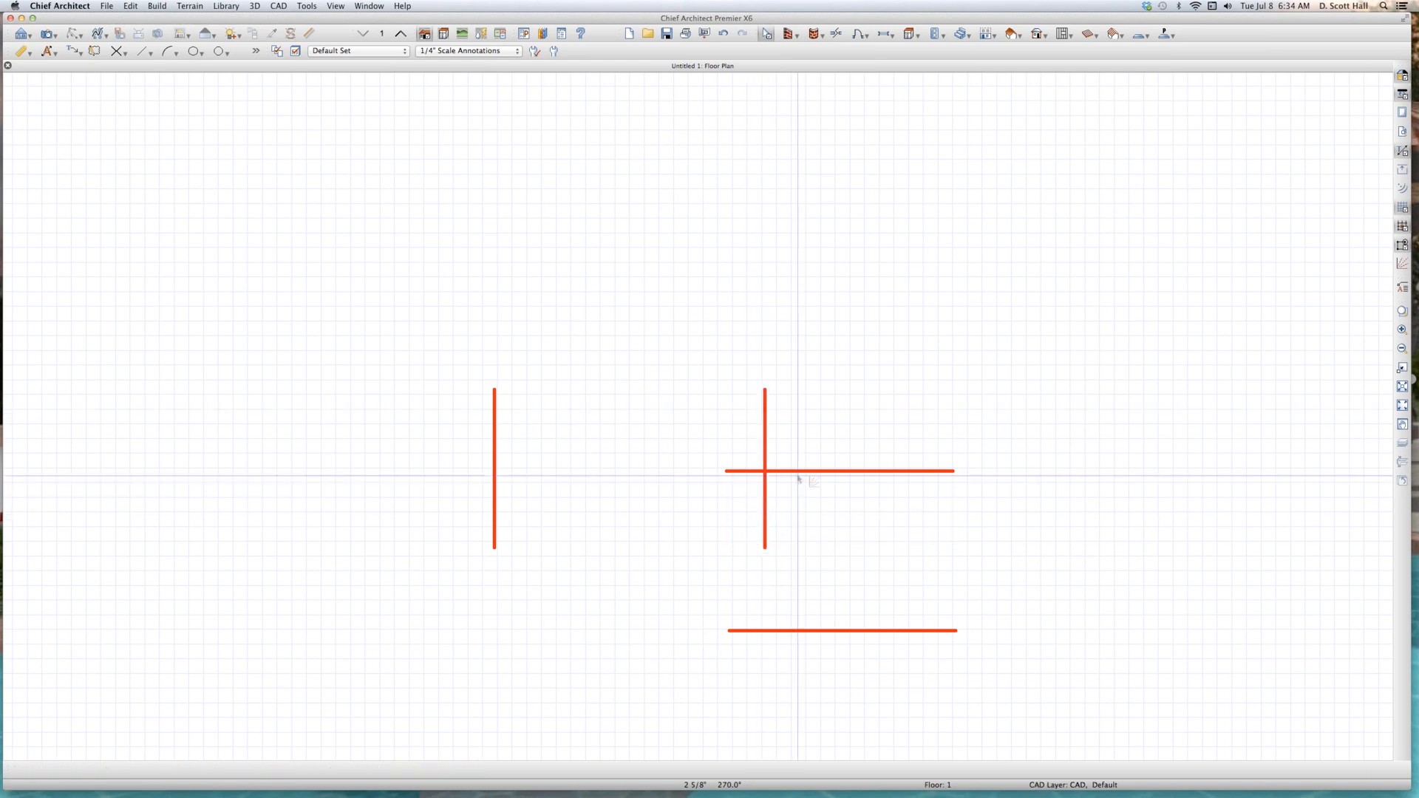
click(798, 474)
drag(798, 474, 871, 490)
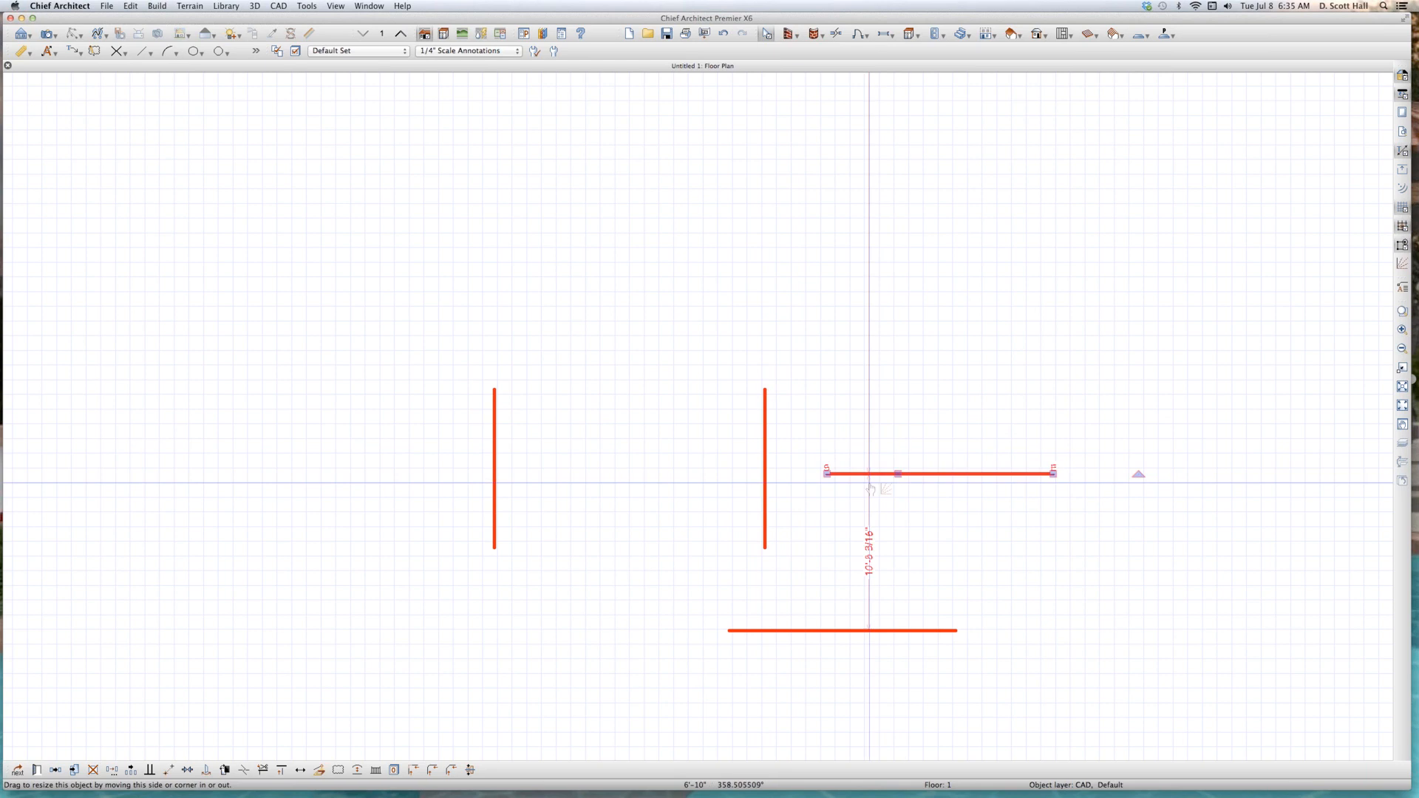
click(764, 444)
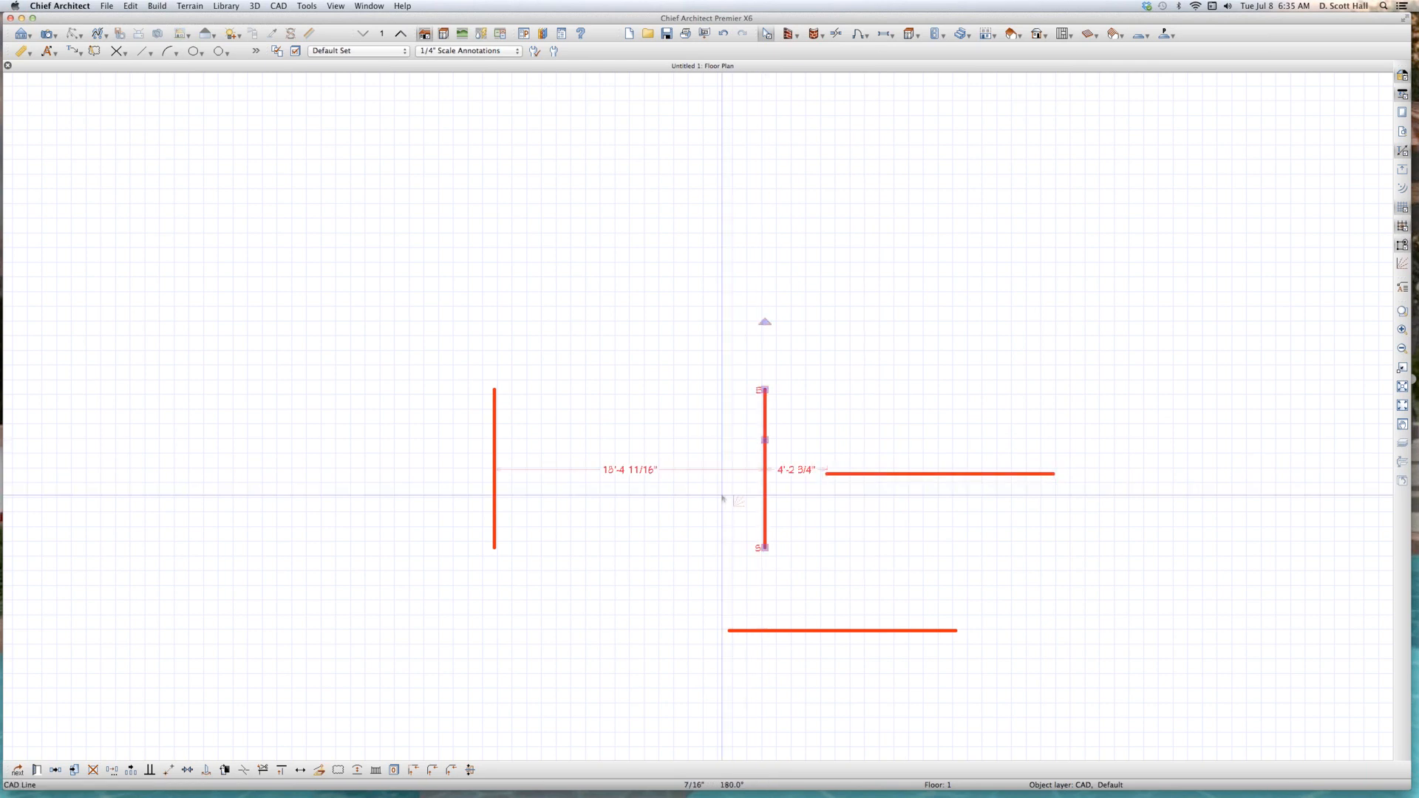
Step: Add an angular dimension between the fan's horizontal line and the angled line just above it
scroll(703, 560, down, 5)
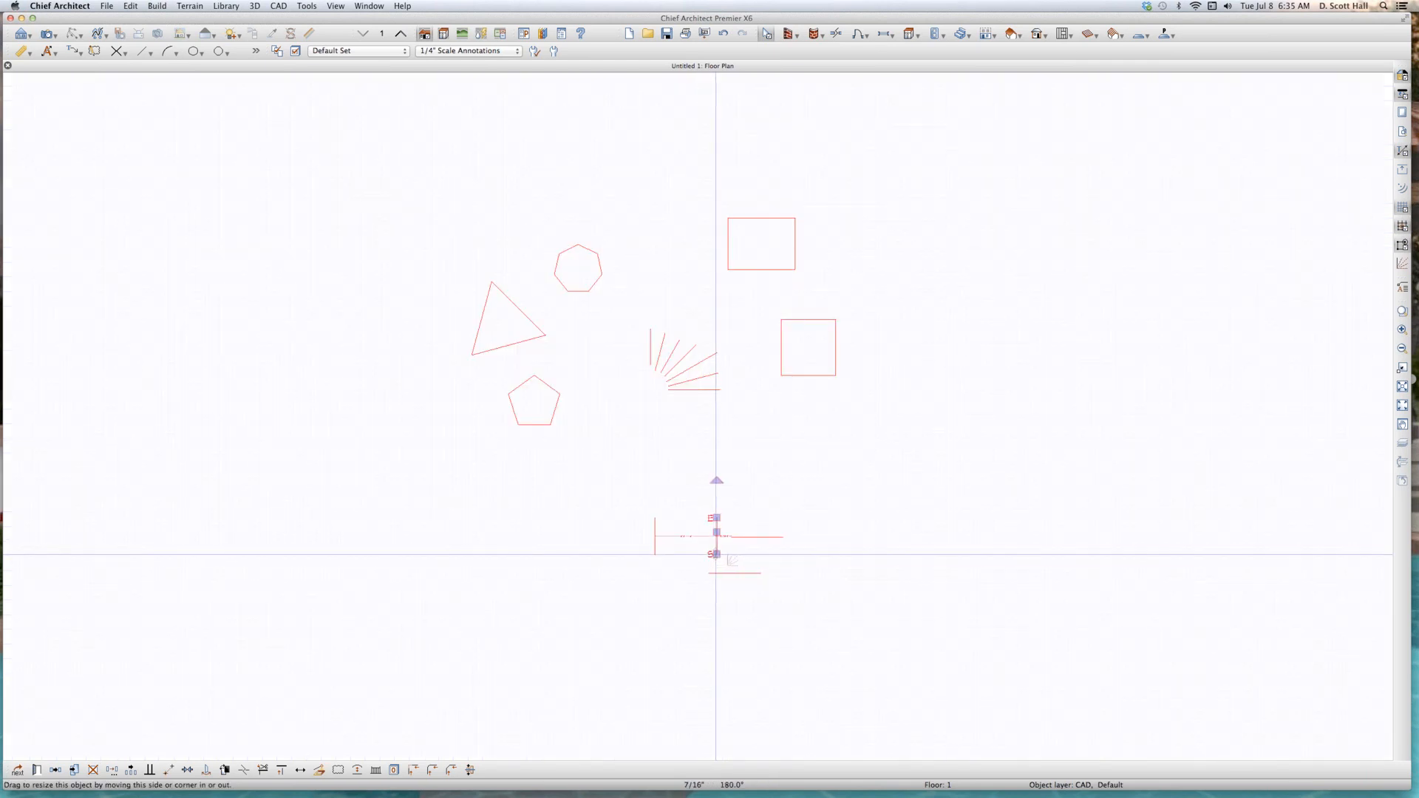
scroll(699, 431, up, 1)
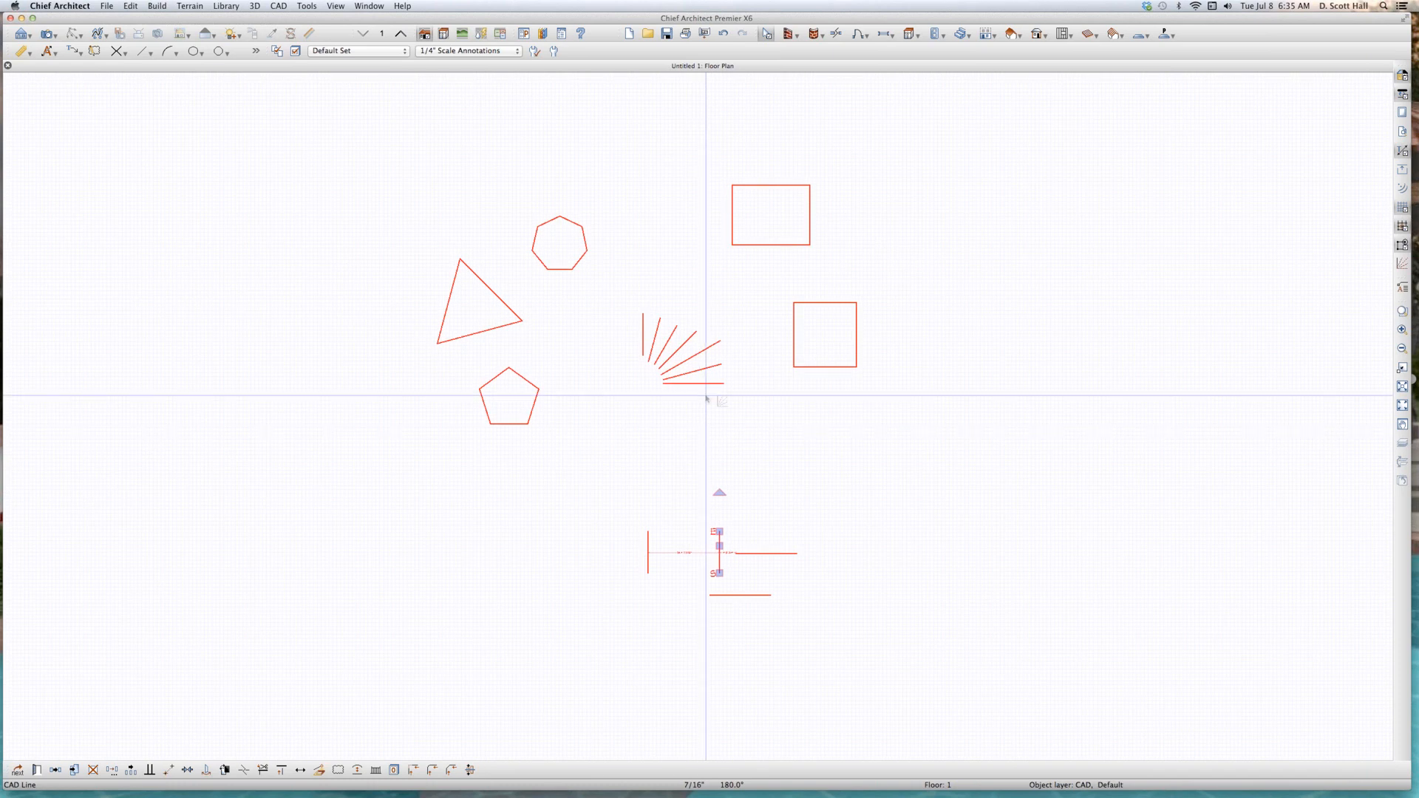
scroll(708, 397, up, 1)
scroll(756, 367, up, 1)
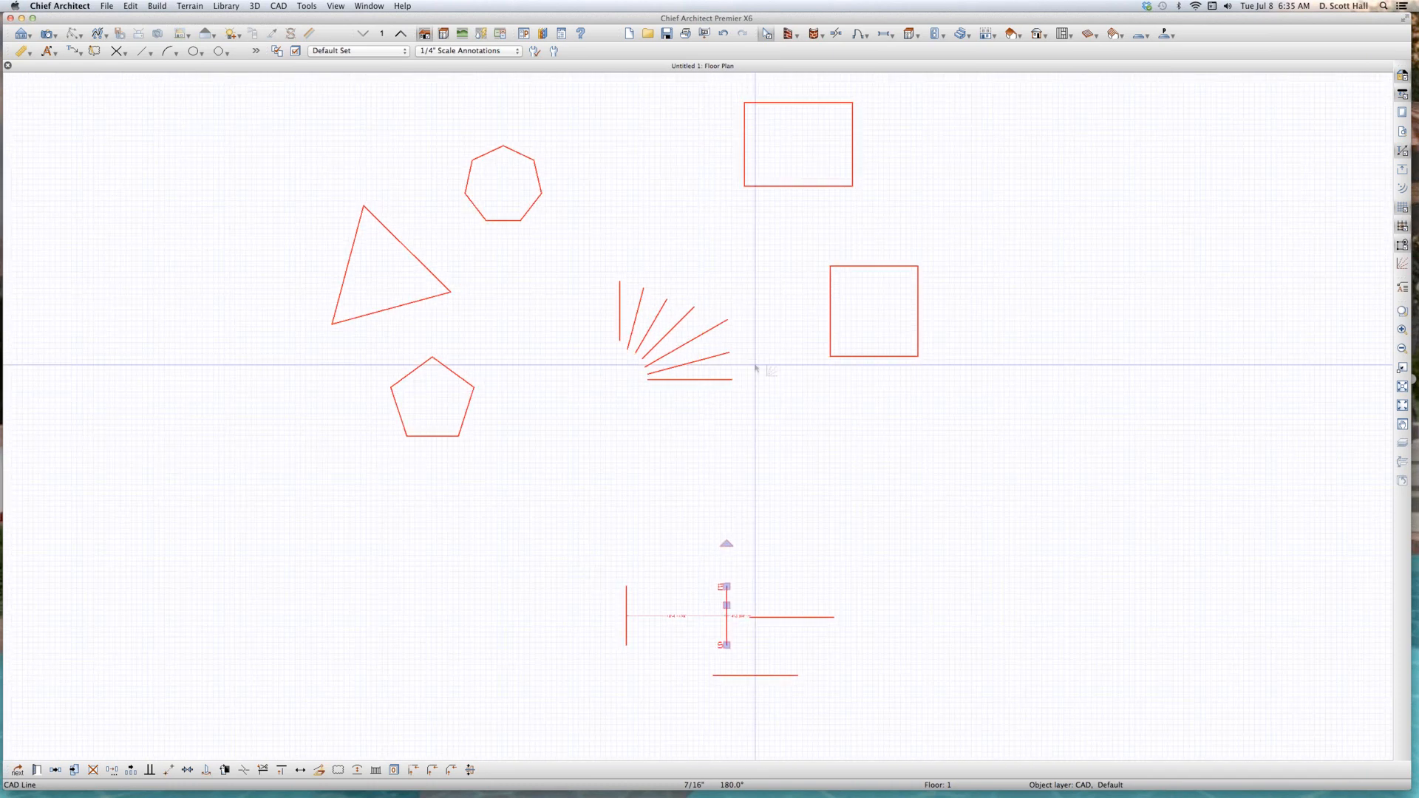
scroll(755, 368, up, 2)
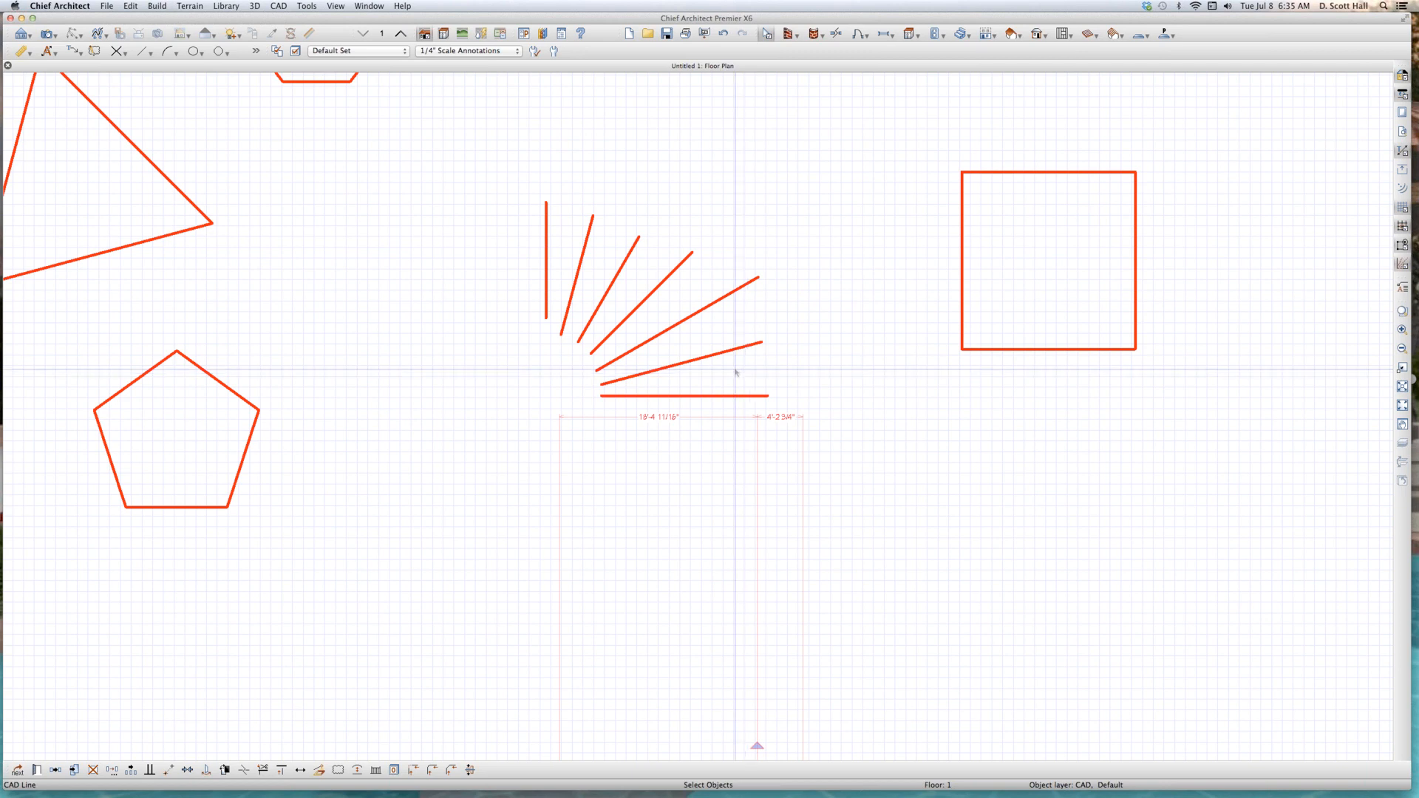
click(710, 355)
scroll(711, 355, down, 3)
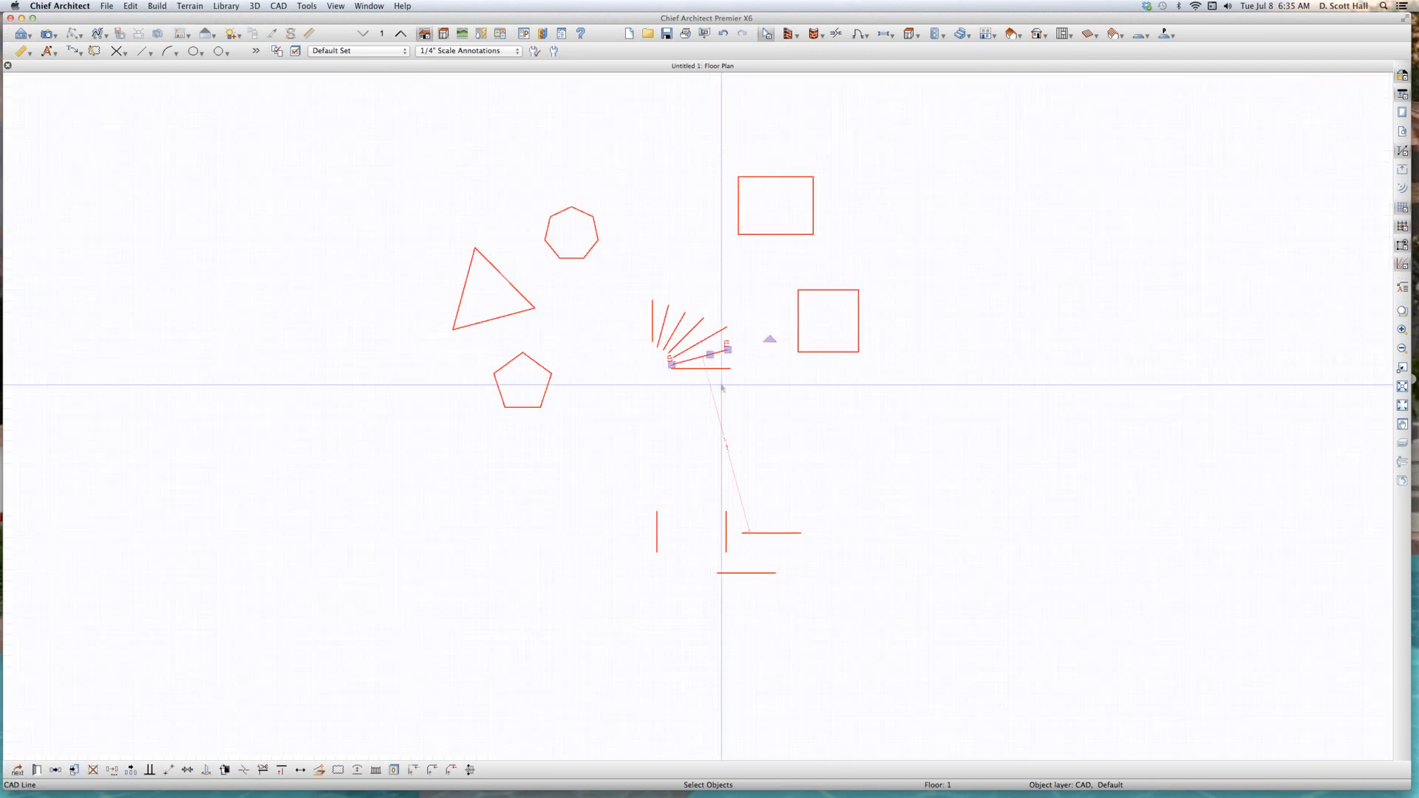
scroll(710, 355, up, 1)
scroll(698, 339, up, 1)
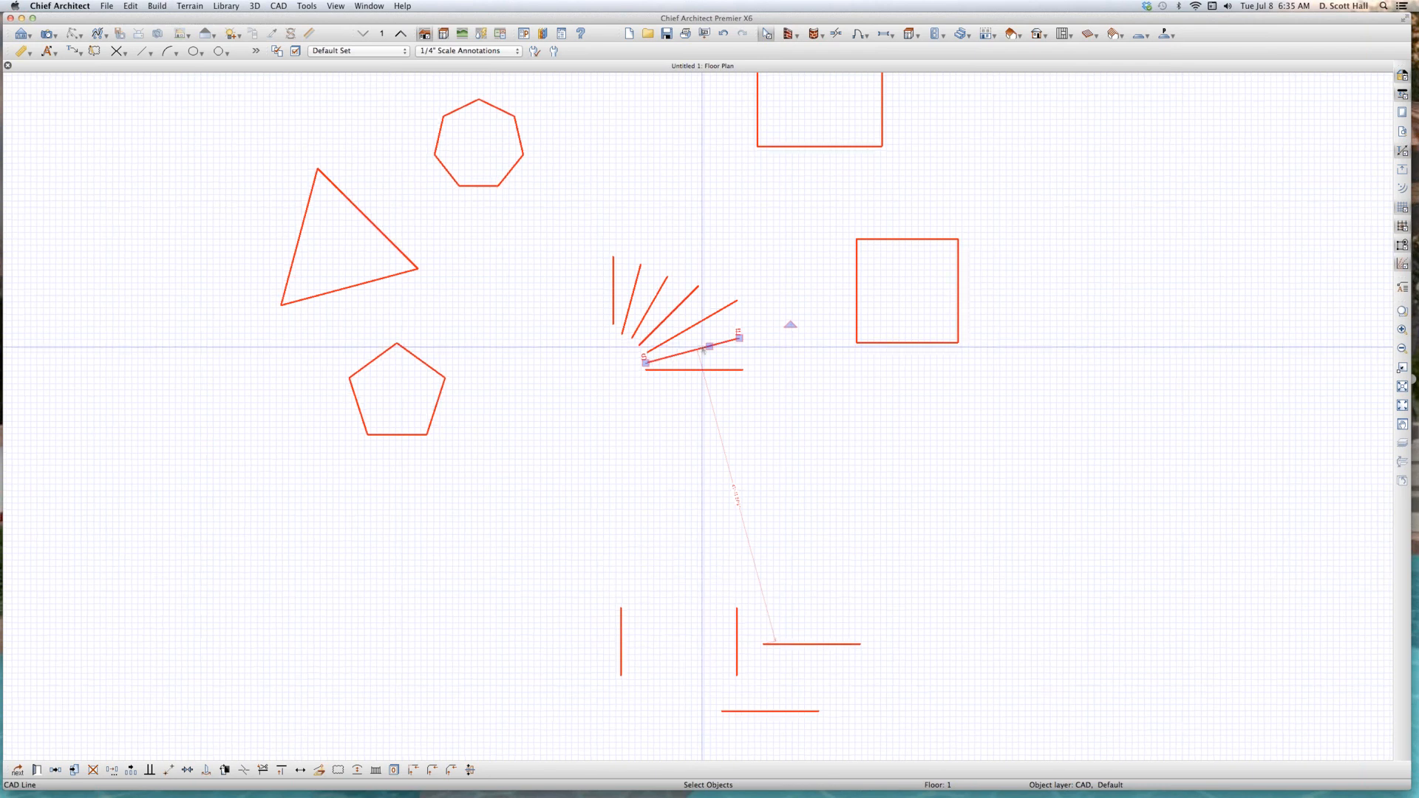
scroll(703, 347, up, 1)
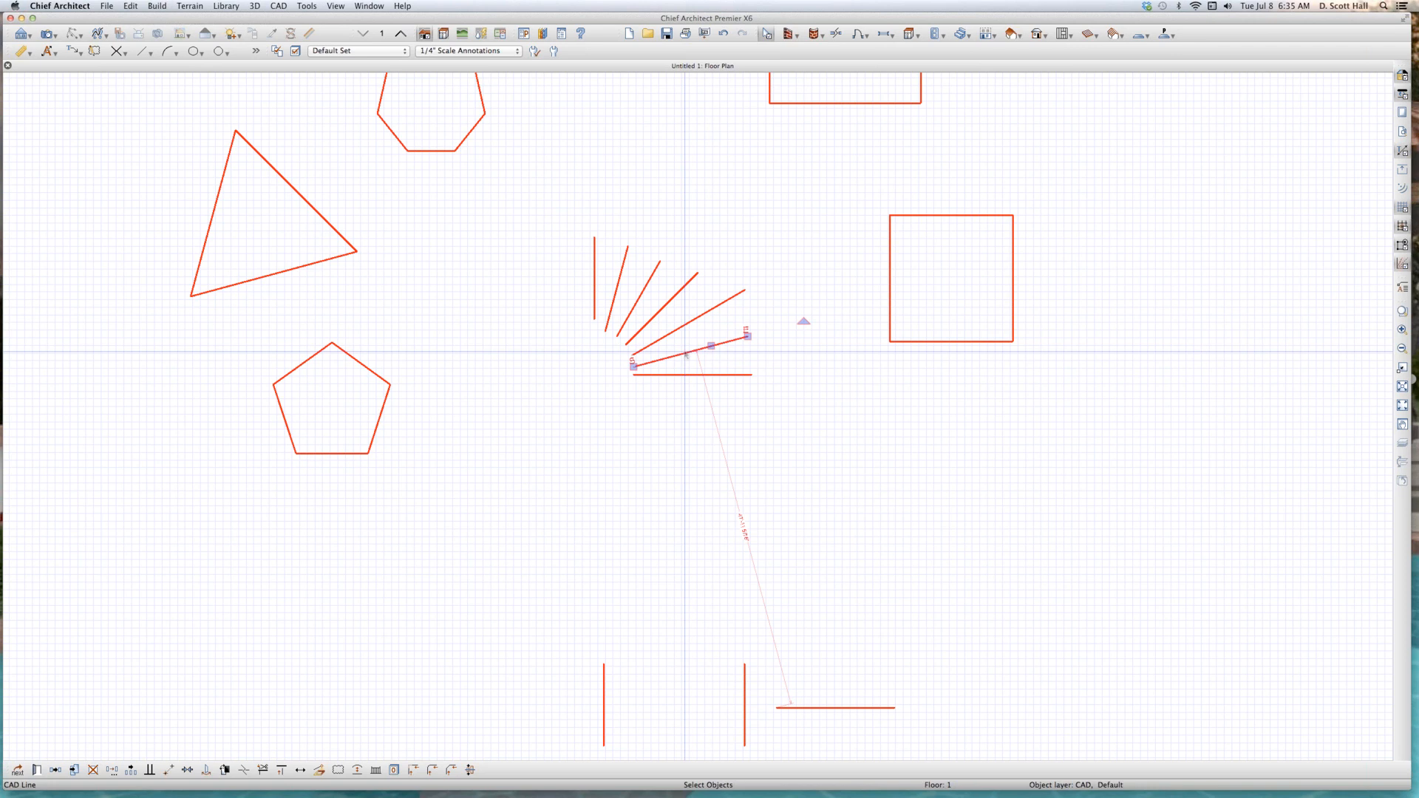
key(a)
drag(691, 352, 704, 365)
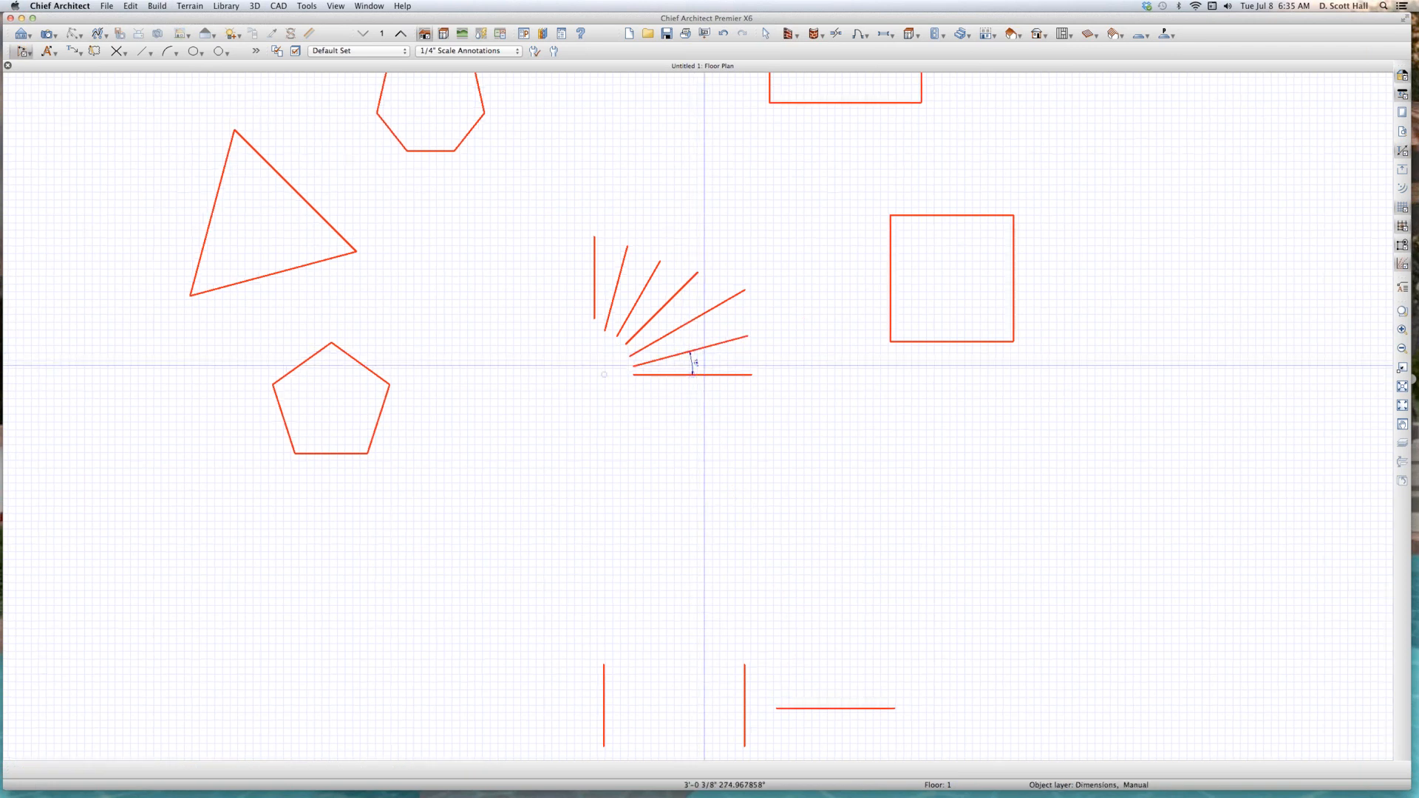
scroll(704, 365, up, 2)
key(space)
Step: Copy the lowest angled line of the fan and paste it above the group of copied lines
click(707, 333)
scroll(741, 176, down, 5)
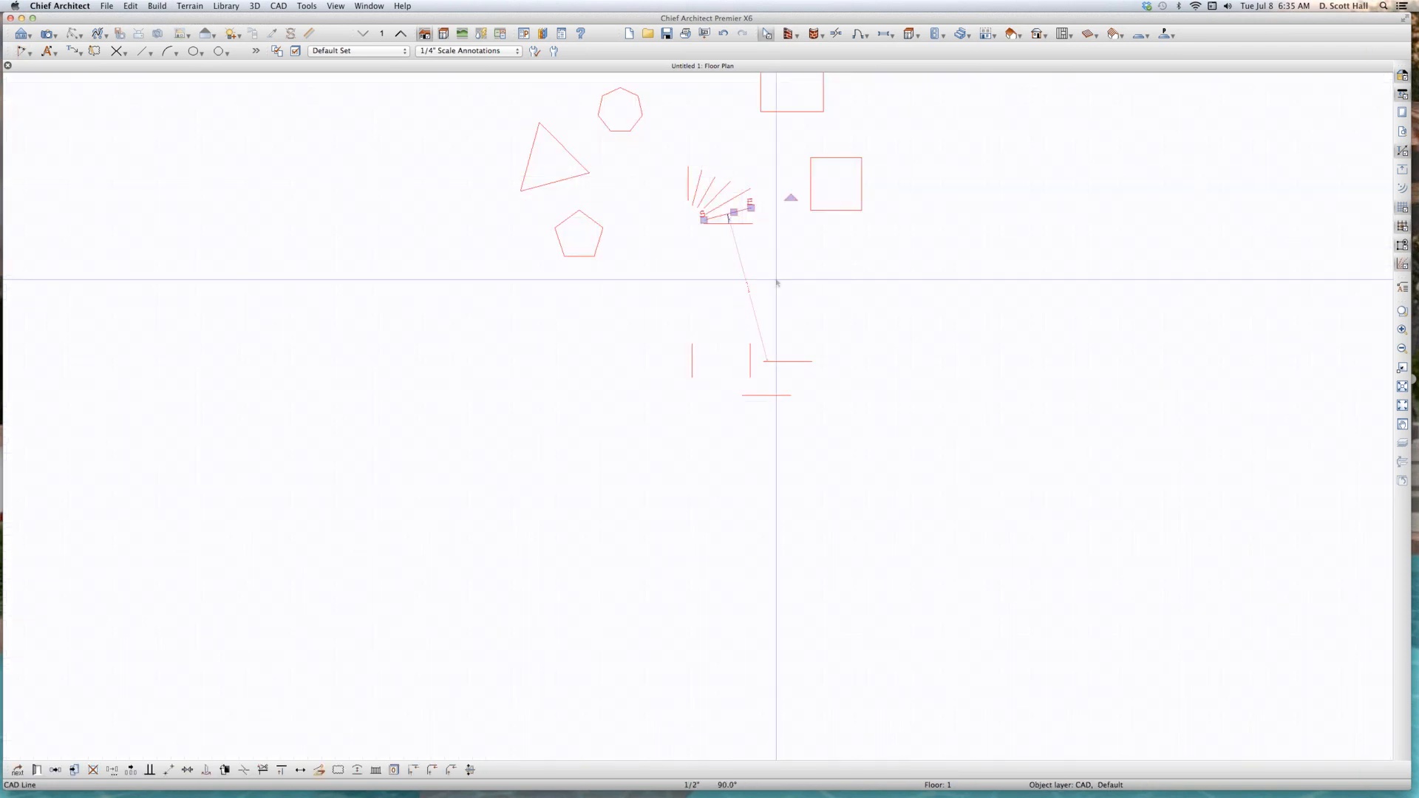
key(super+v)
scroll(786, 301, up, 2)
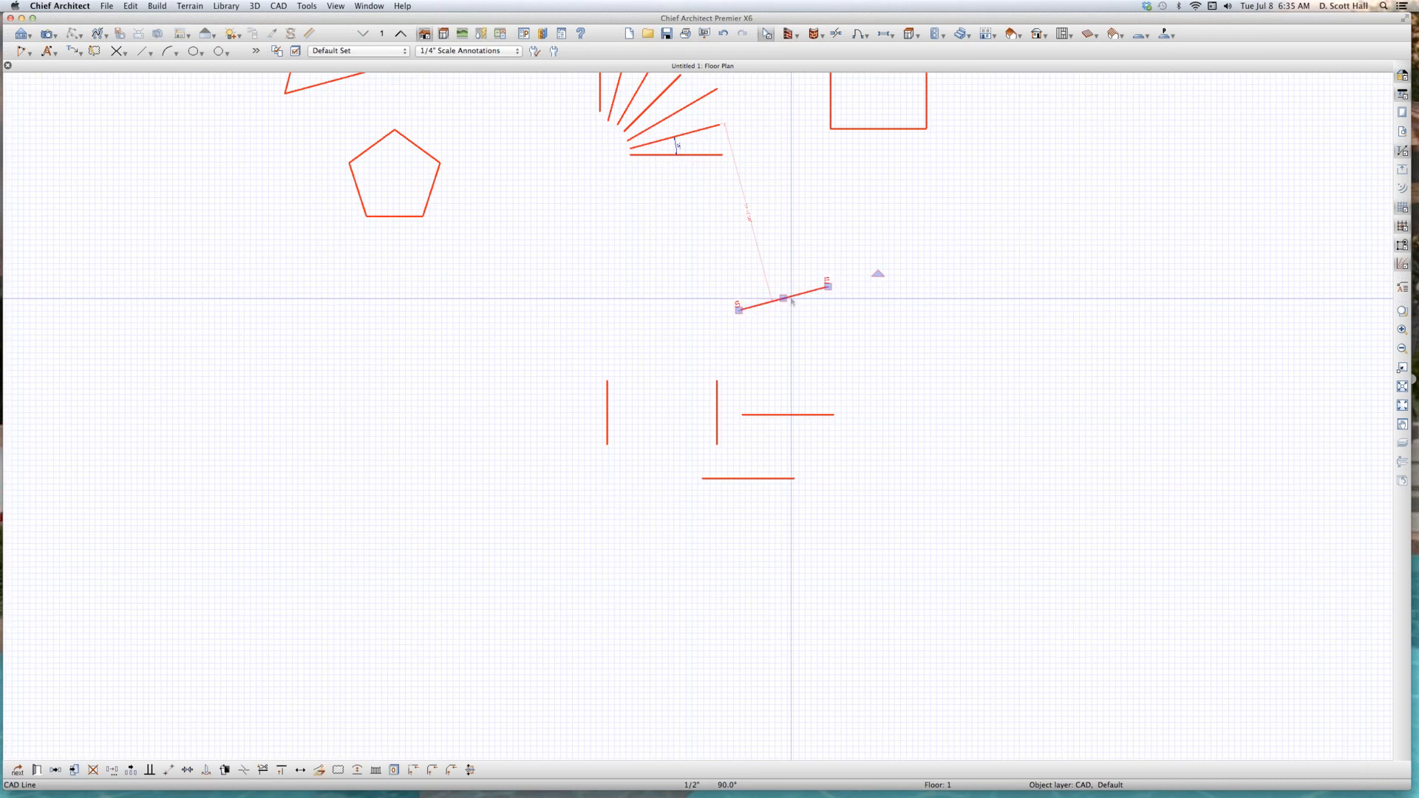
click(792, 299)
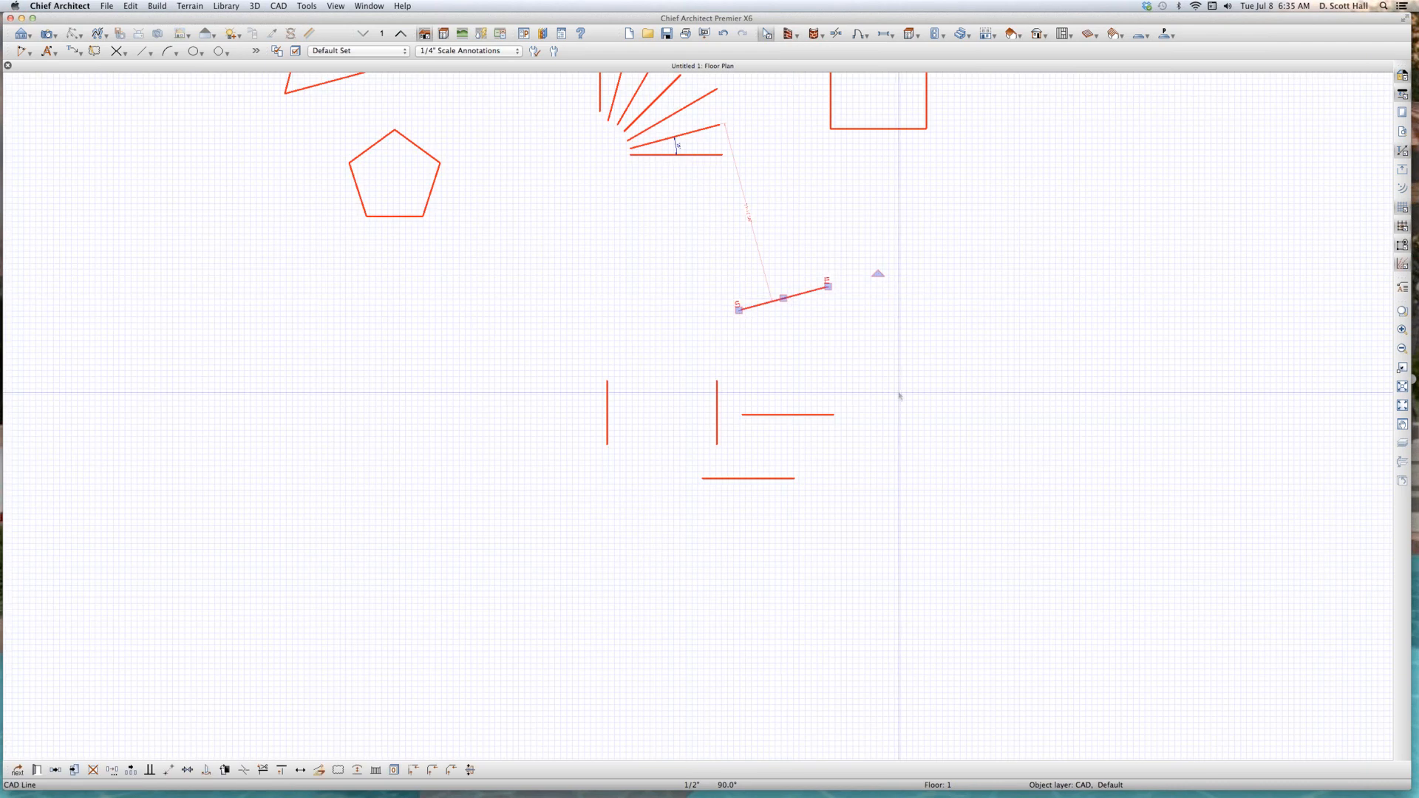
scroll(797, 275, up, 1)
scroll(797, 274, up, 3)
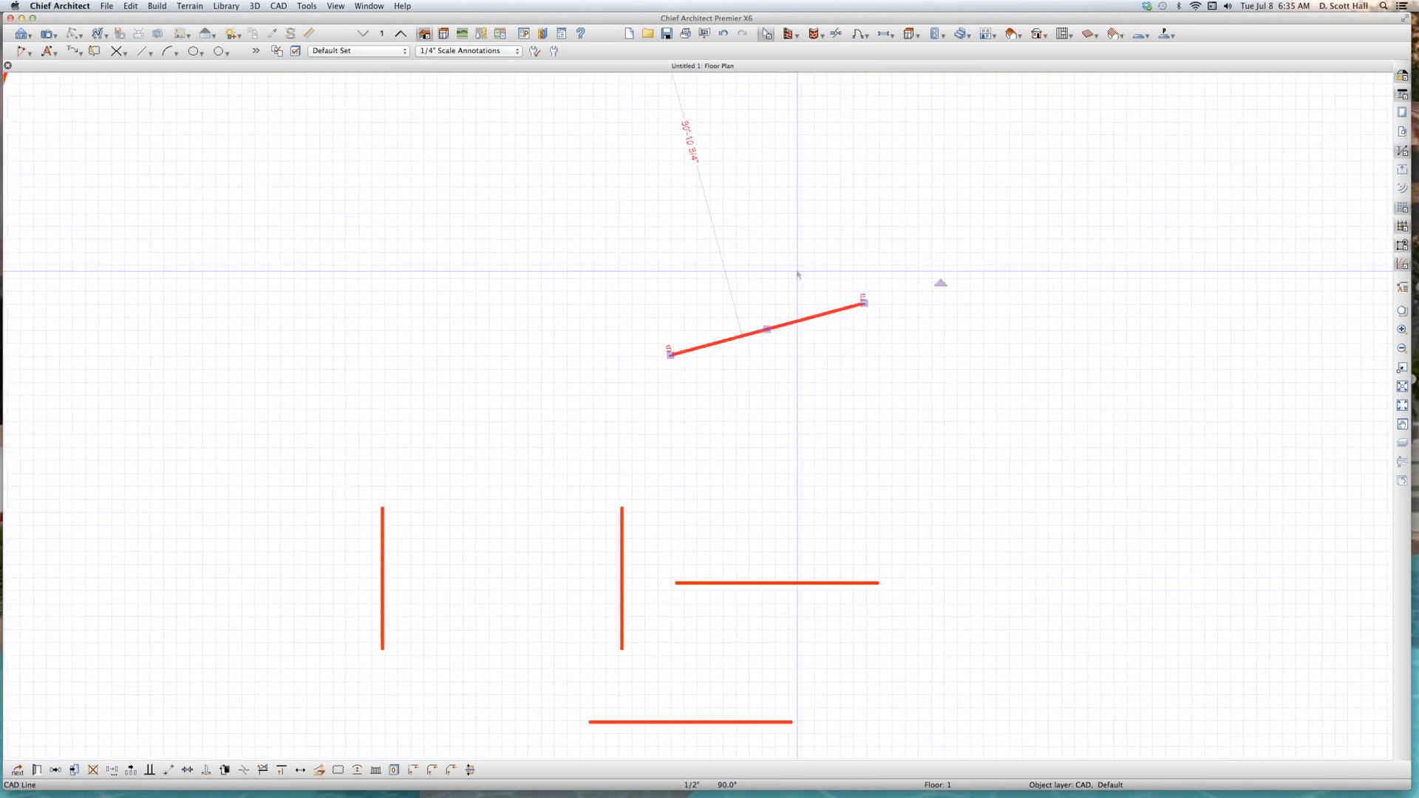
Step: Make a parallel copy of the pasted angled line below it, at a polar distance of 65.334 and angle of 285°
key(Escape)
scroll(735, 415, down, 3)
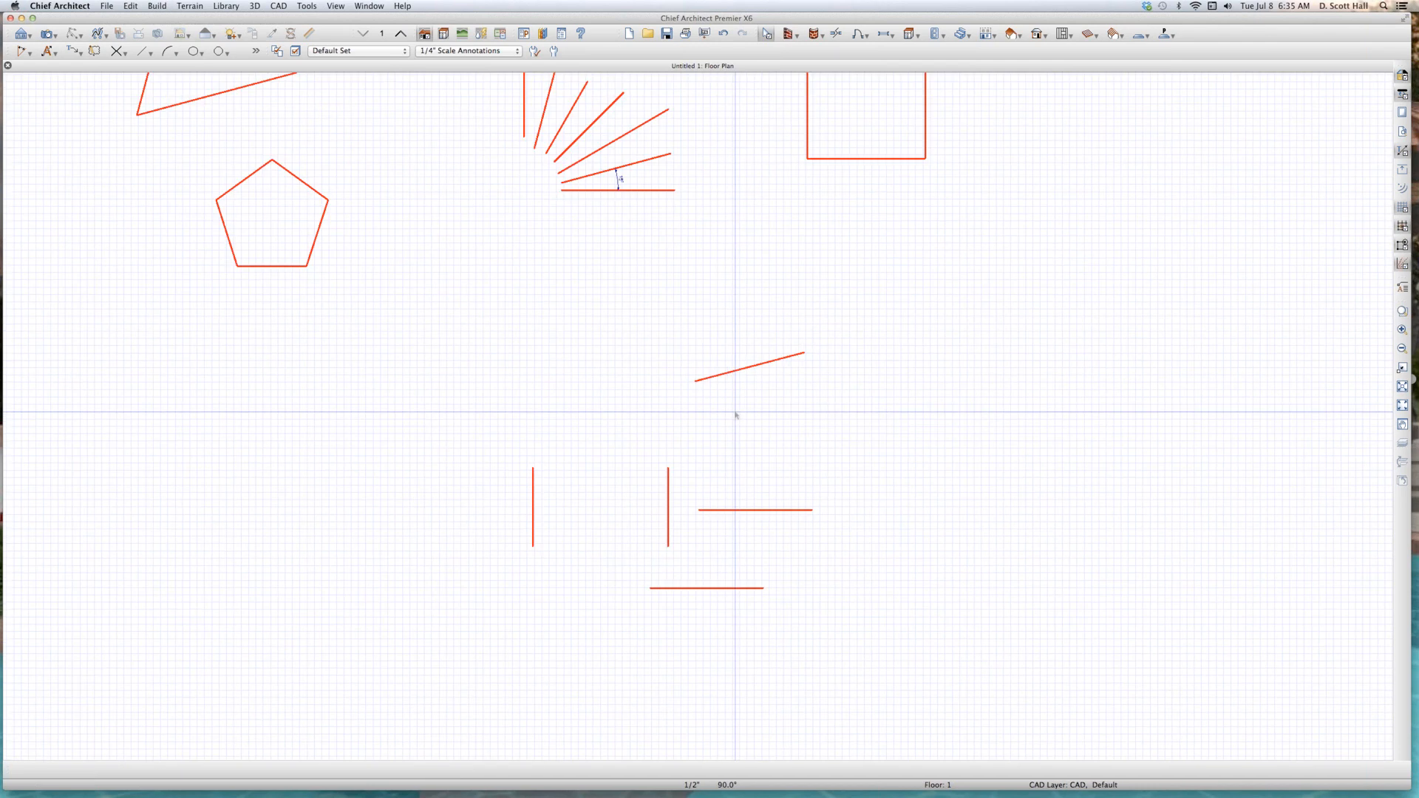
click(751, 366)
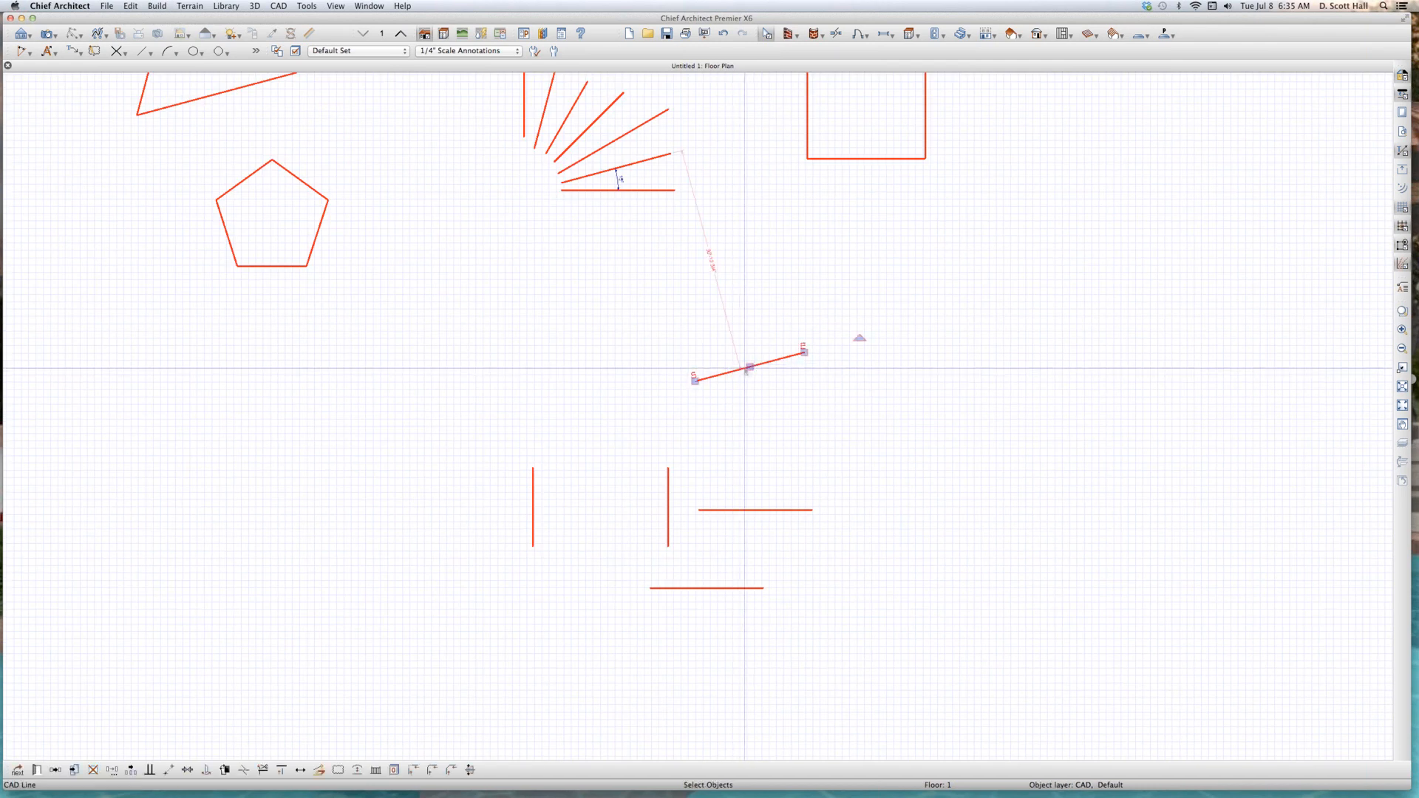
scroll(746, 369, up, 1)
scroll(747, 369, up, 1)
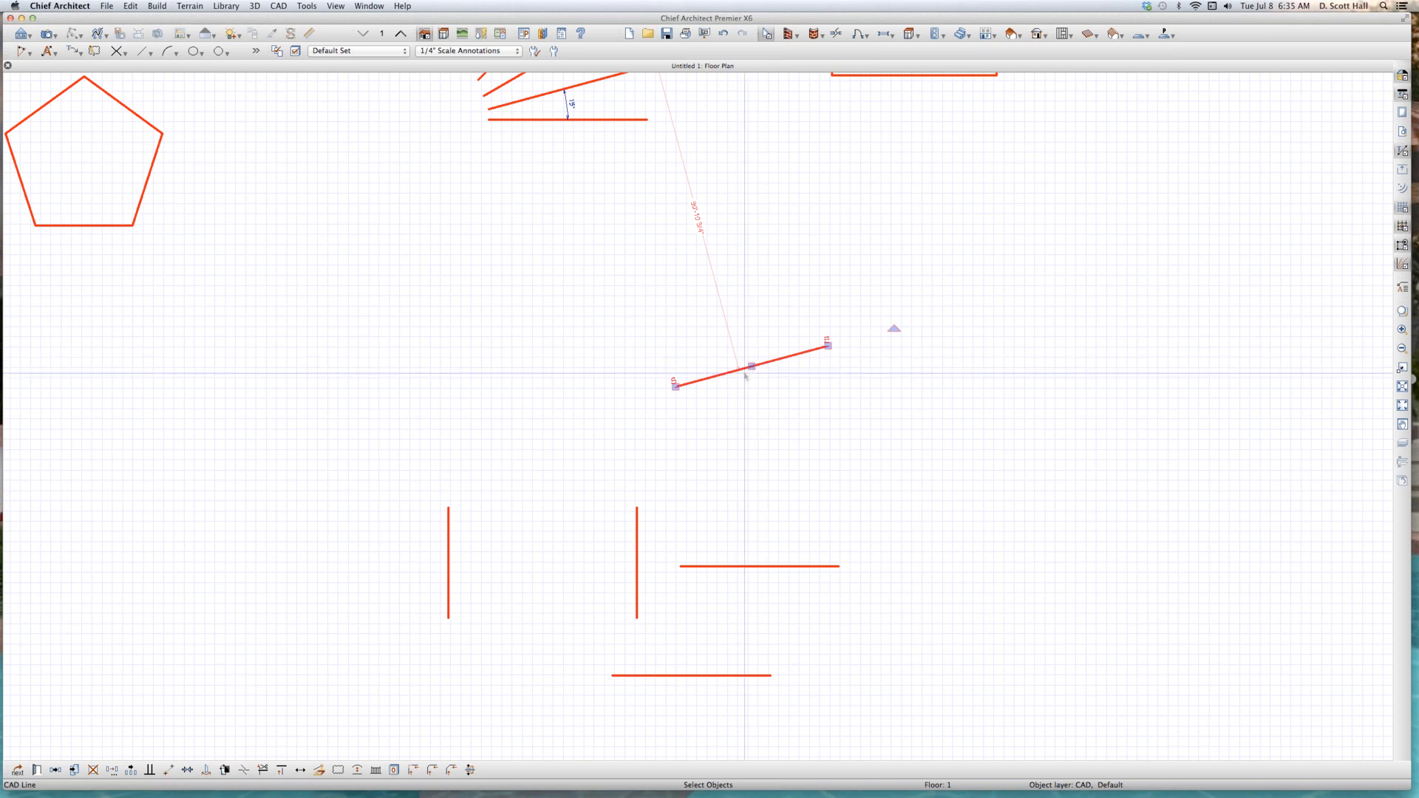
drag(751, 367, 762, 409)
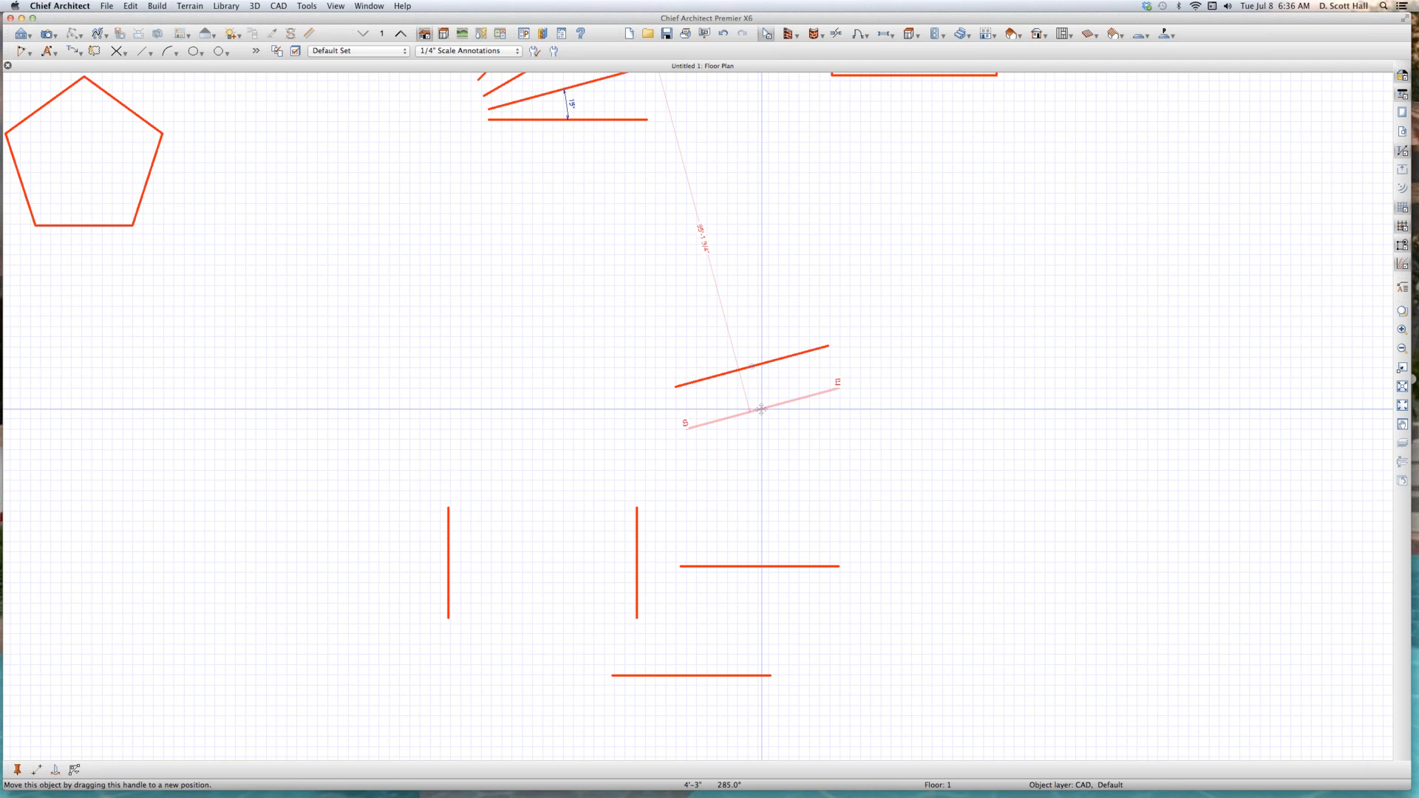
key(Tab)
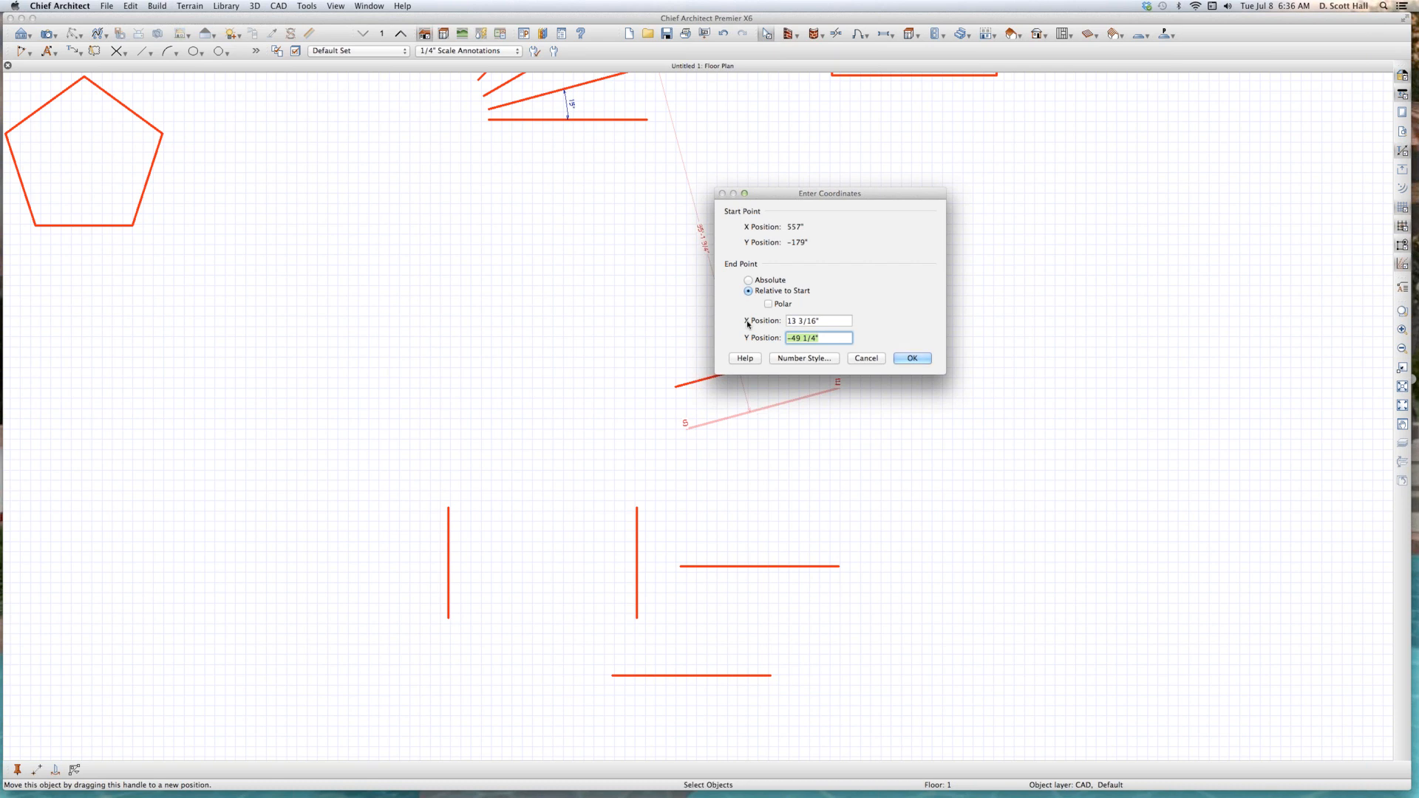
drag(787, 196, 1002, 234)
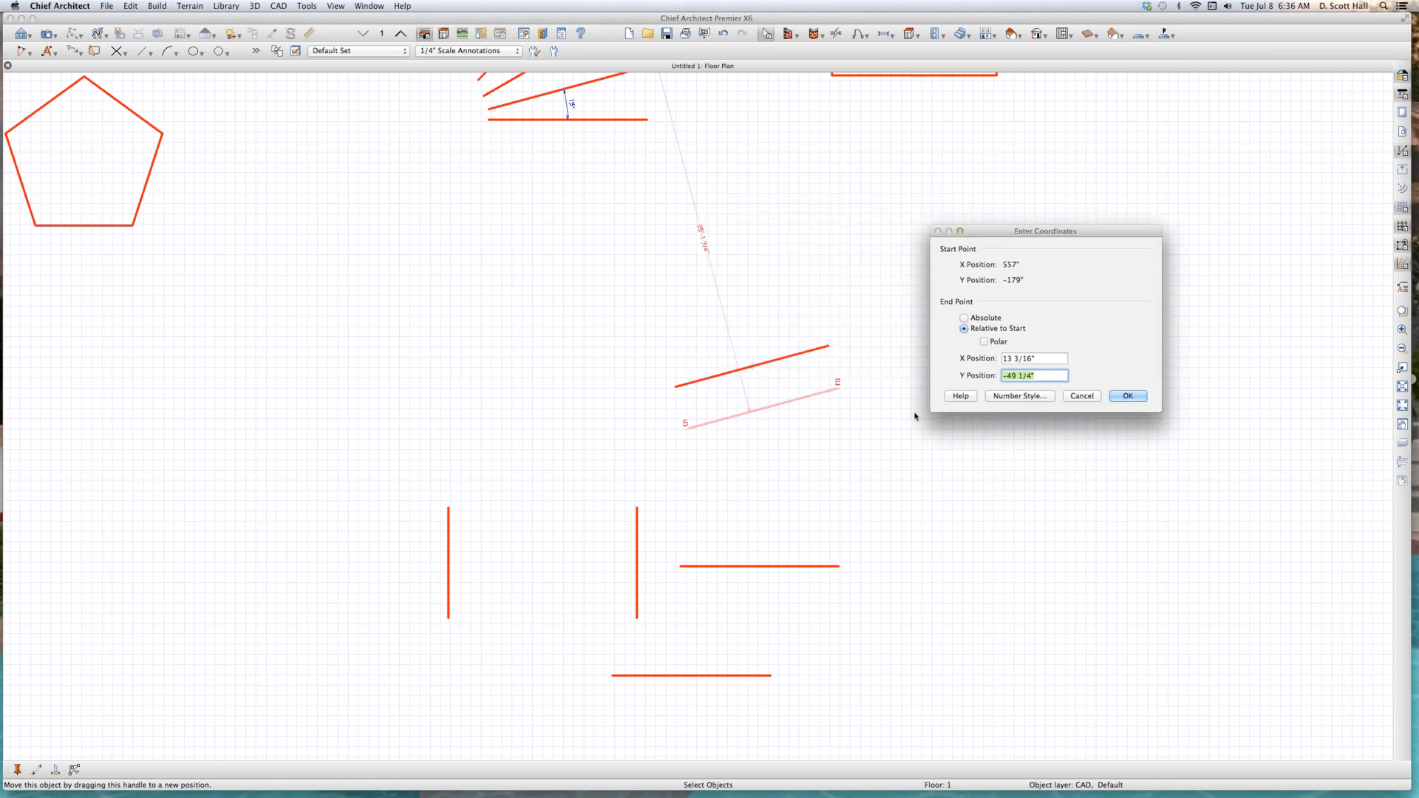
click(984, 342)
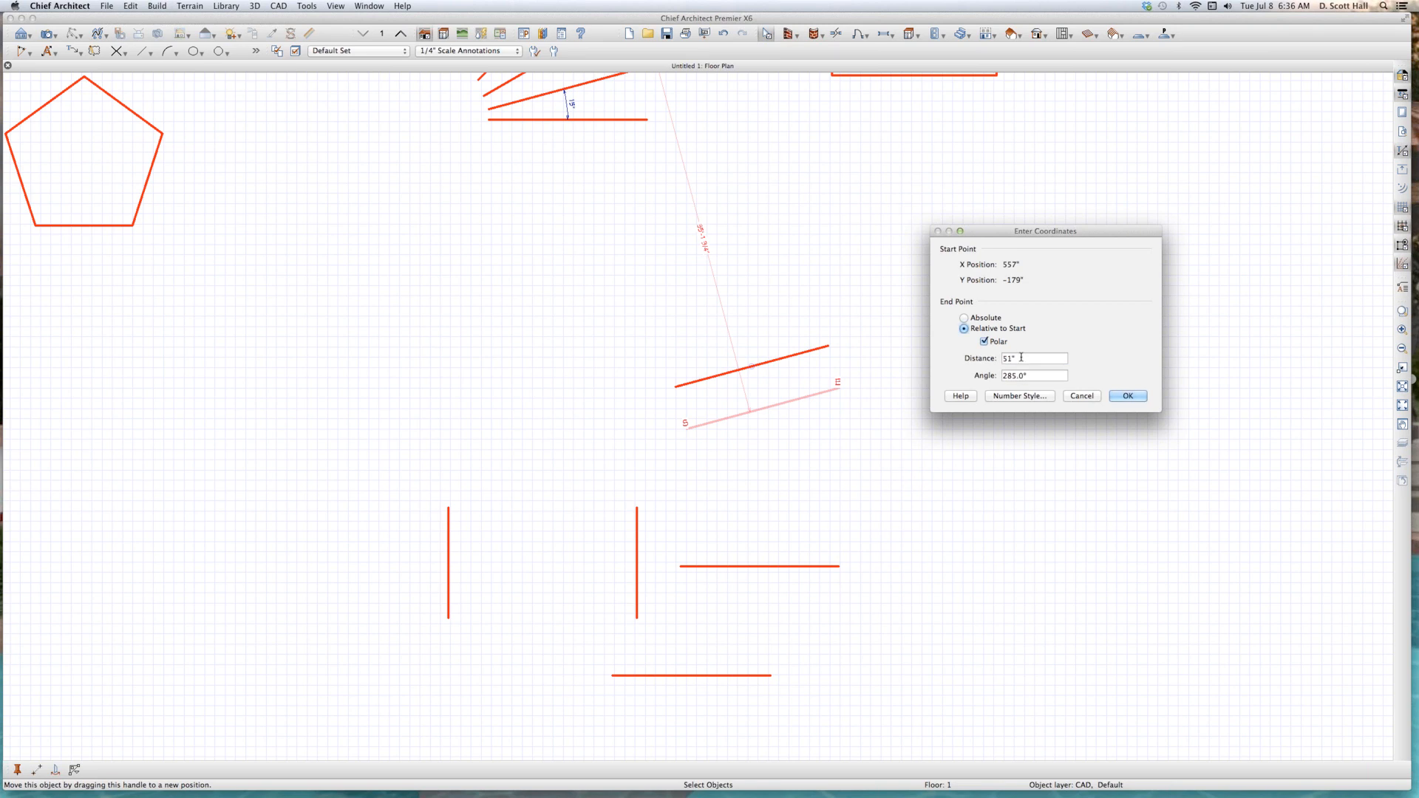
key(Tab)
text(65.334)
key(Return)
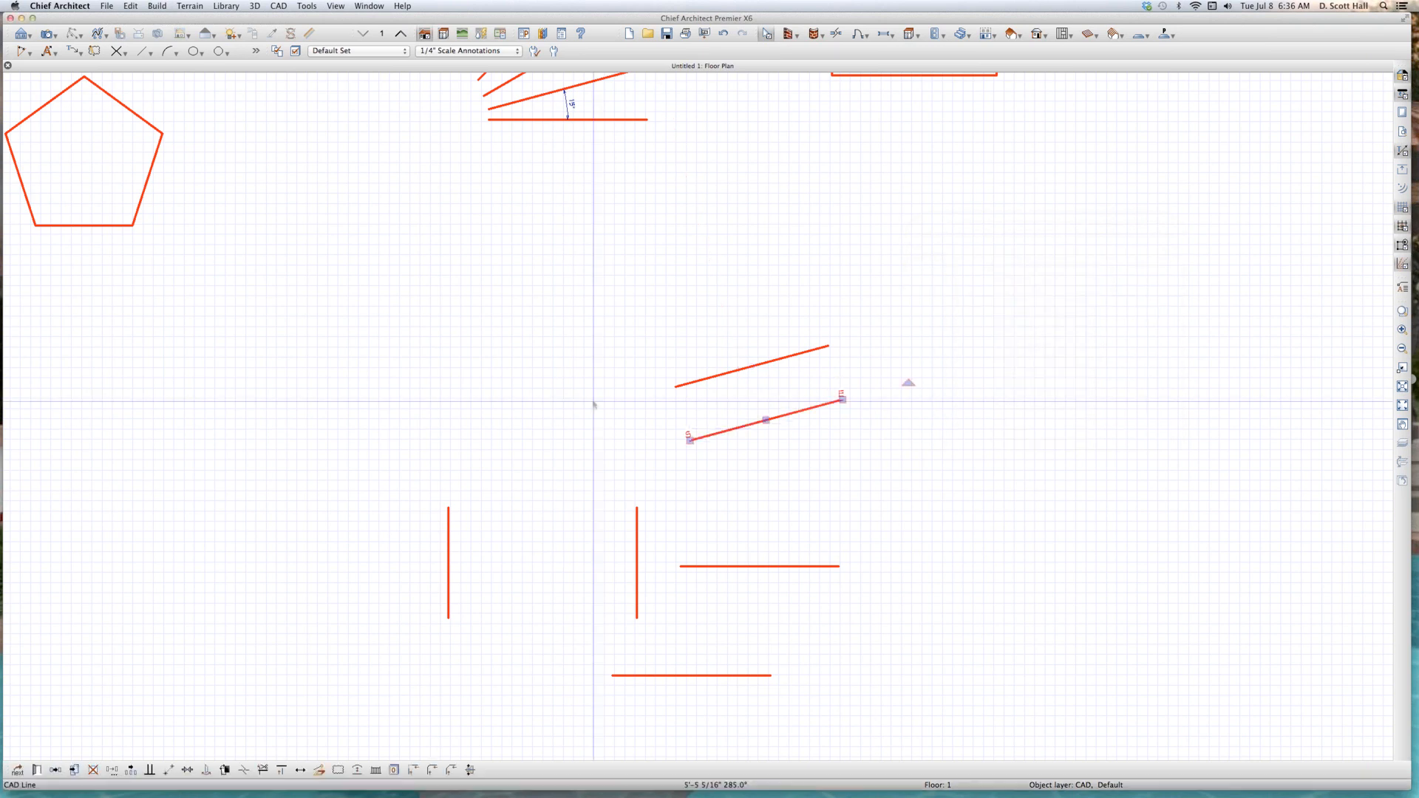
scroll(750, 355, up, 3)
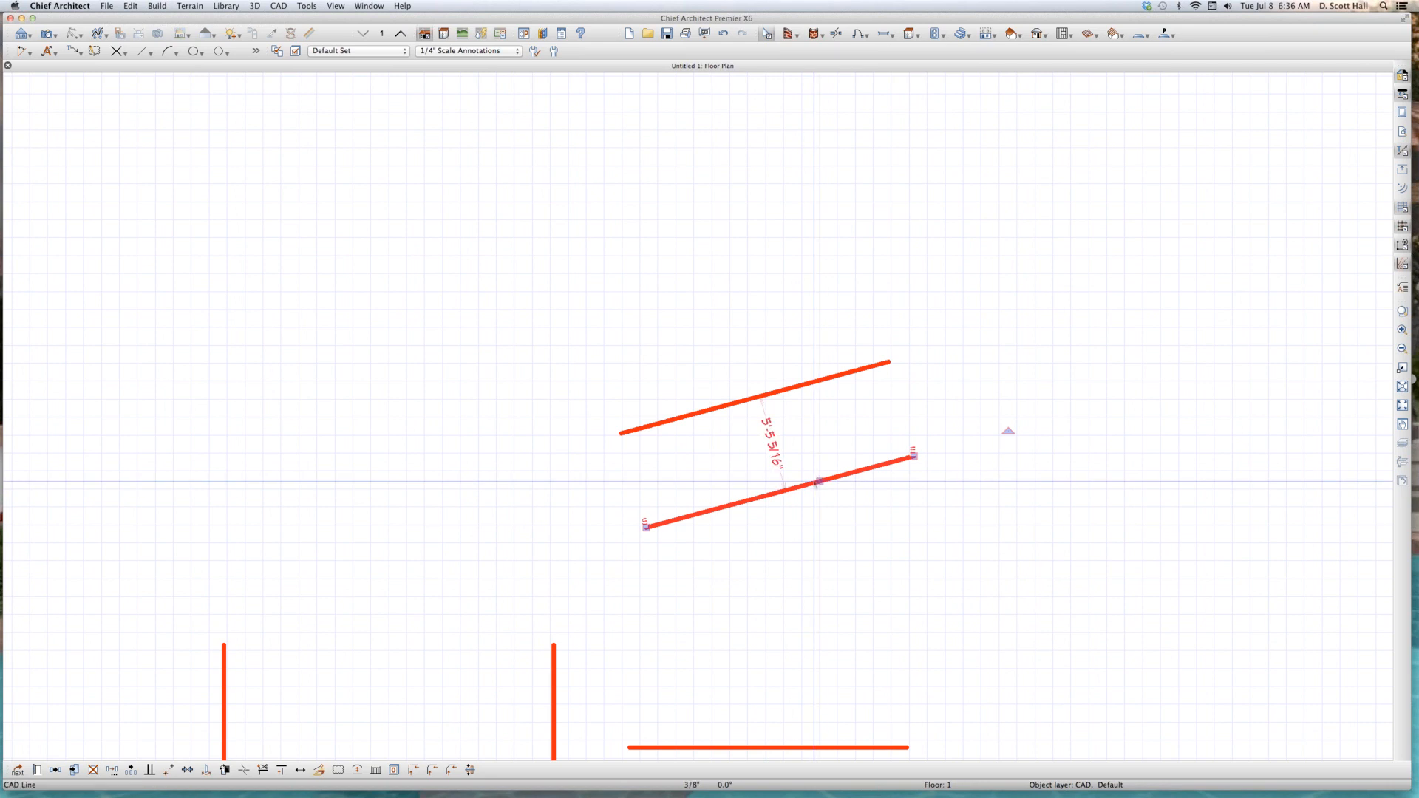
scroll(675, 477, up, 1)
scroll(797, 452, up, 1)
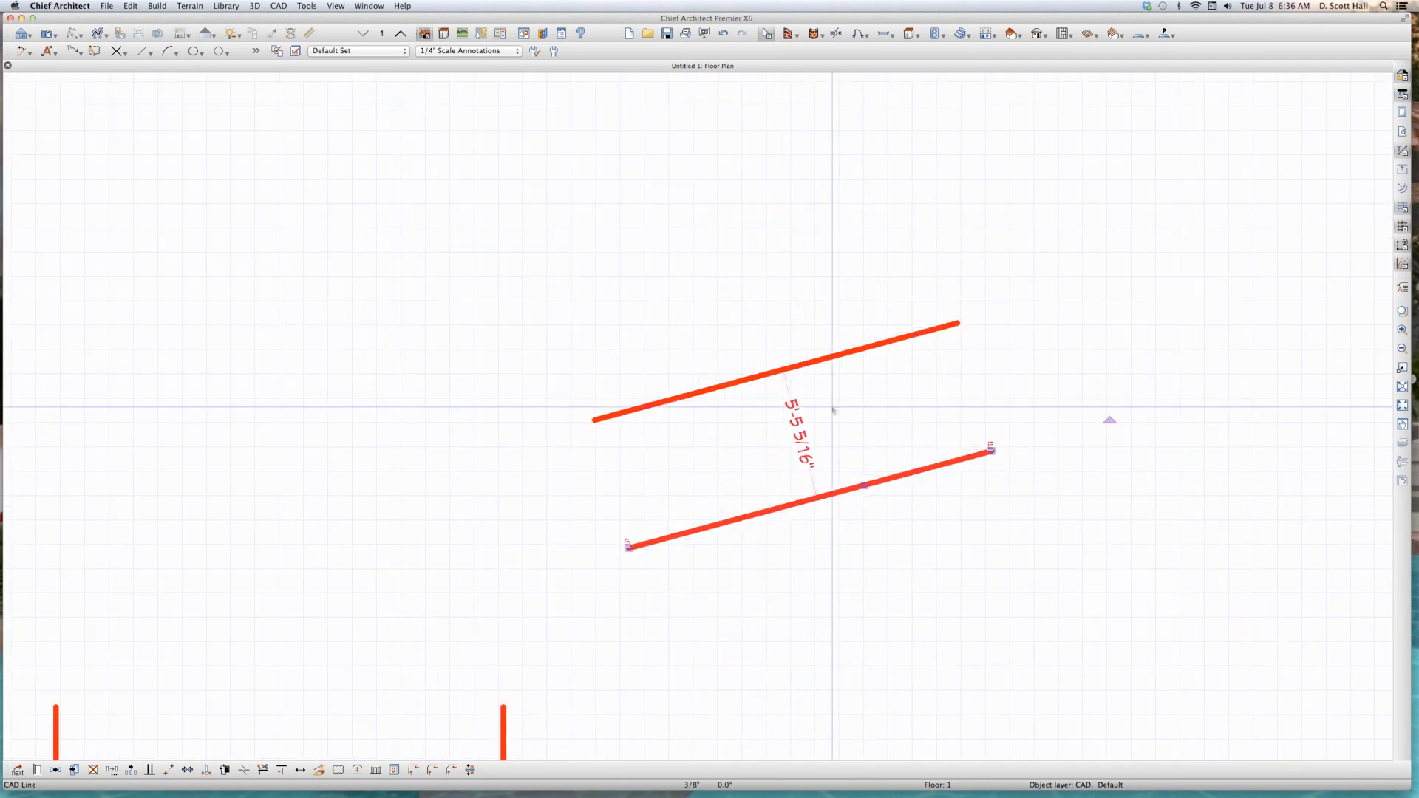
Step: Make another parallel copy of the original pasted angled line above it, at a polar distance of 76.25 and angle of 105°
scroll(750, 353, down, 5)
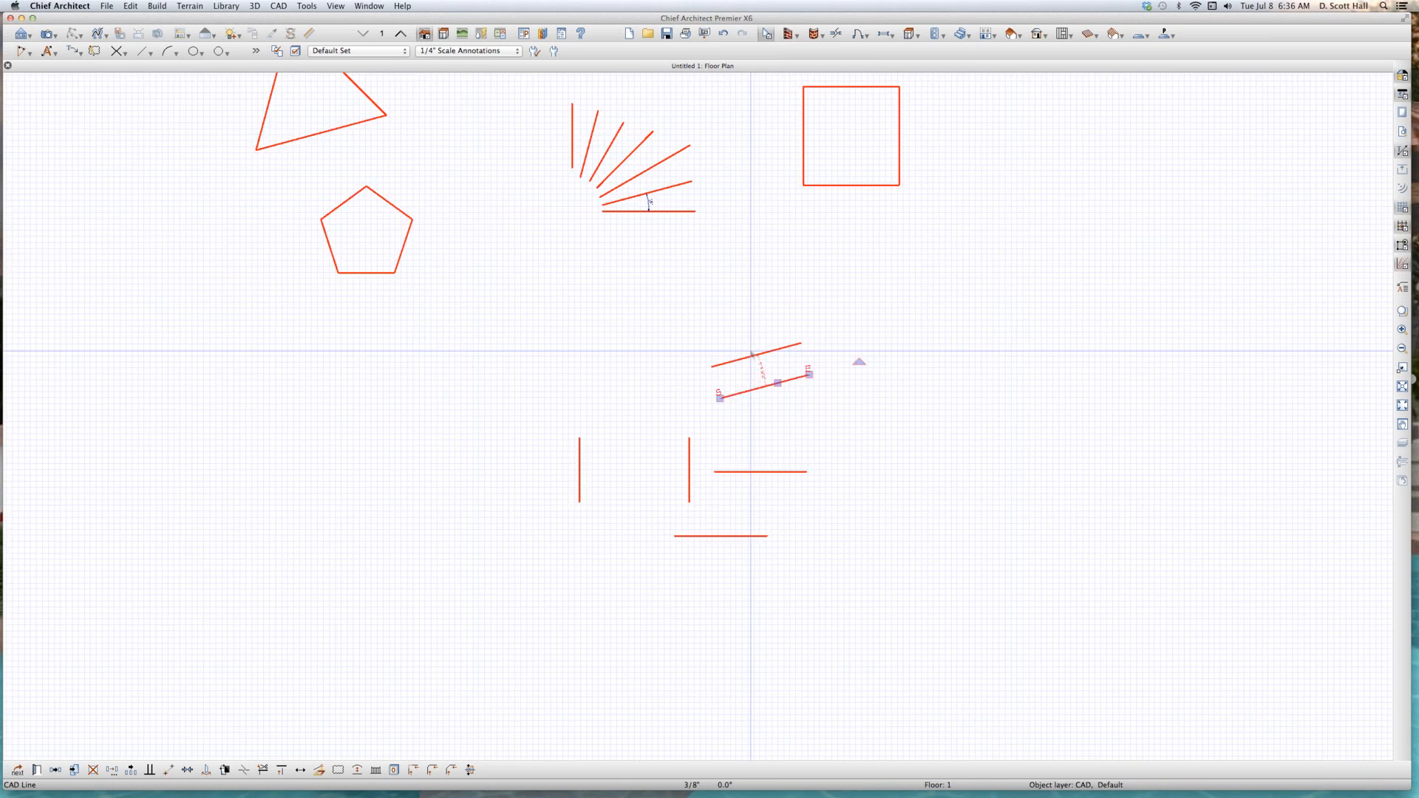
scroll(754, 377, up, 1)
key(Escape)
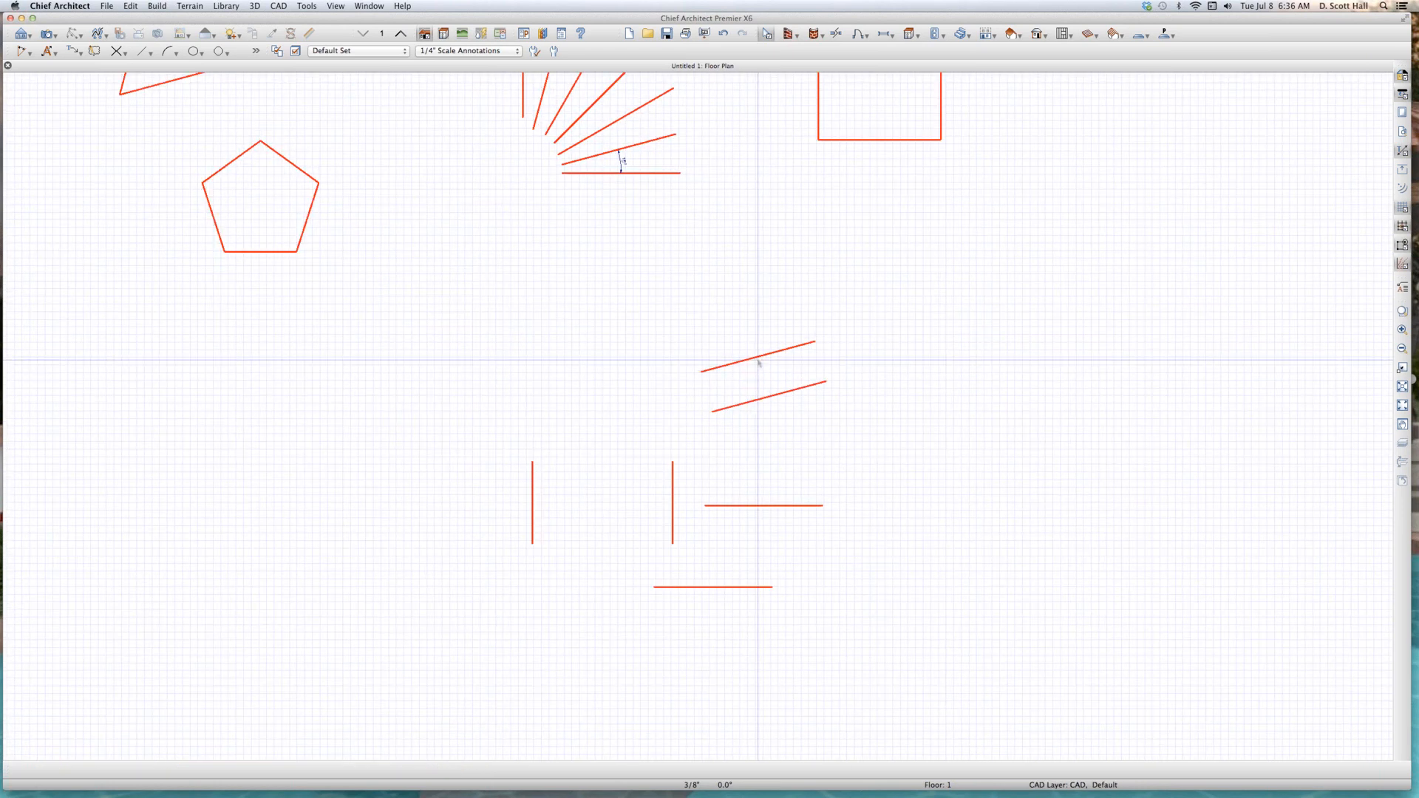
click(756, 355)
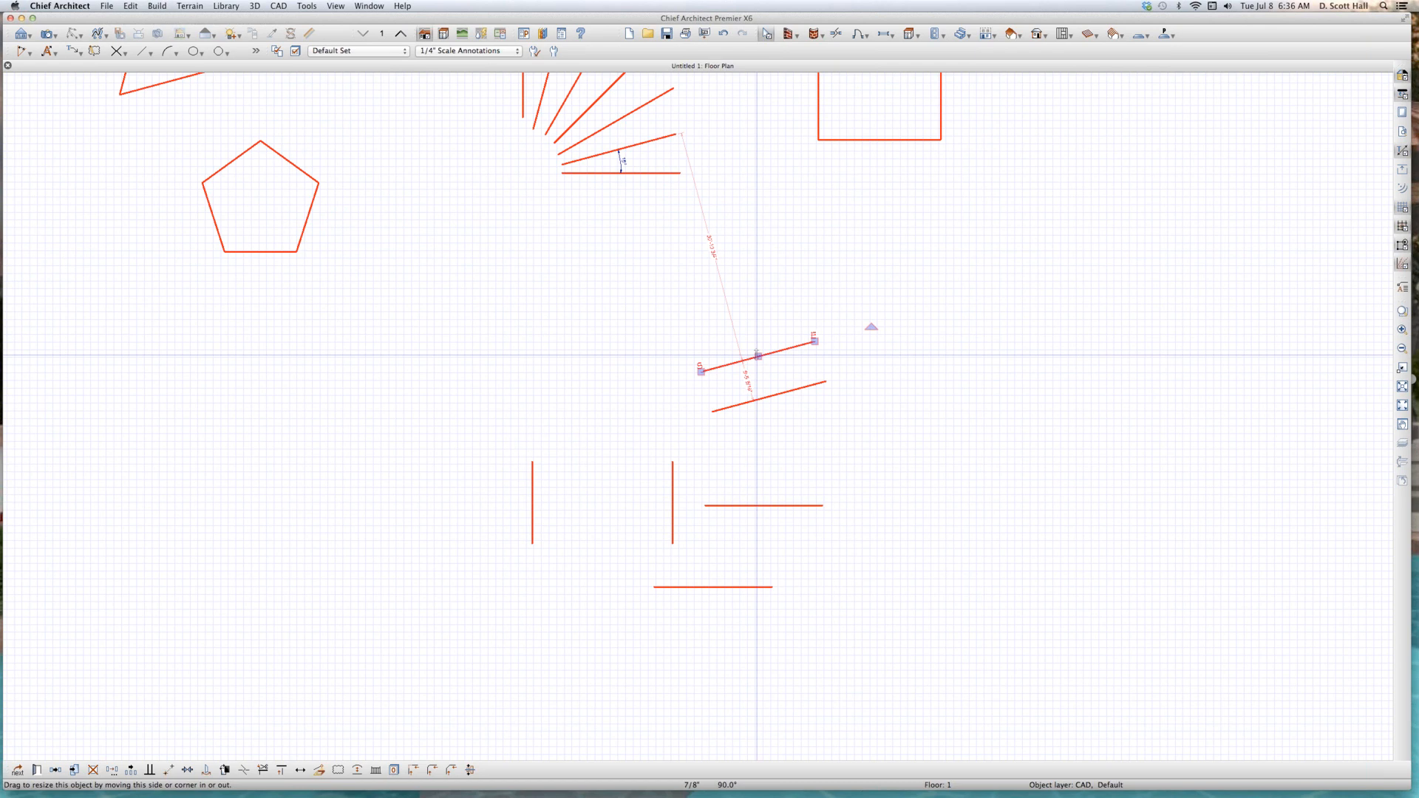
drag(757, 355, 644, 337)
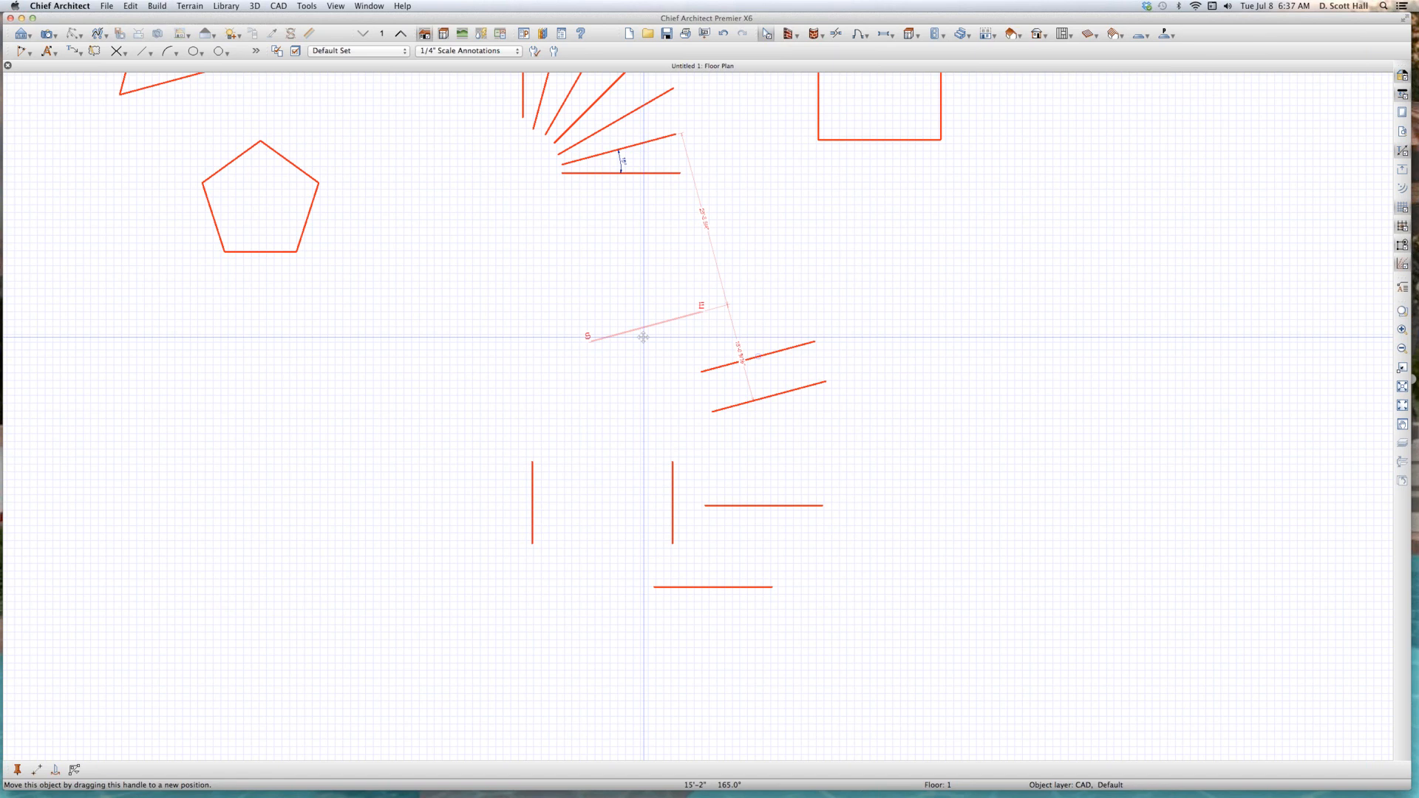
drag(644, 337, 739, 311)
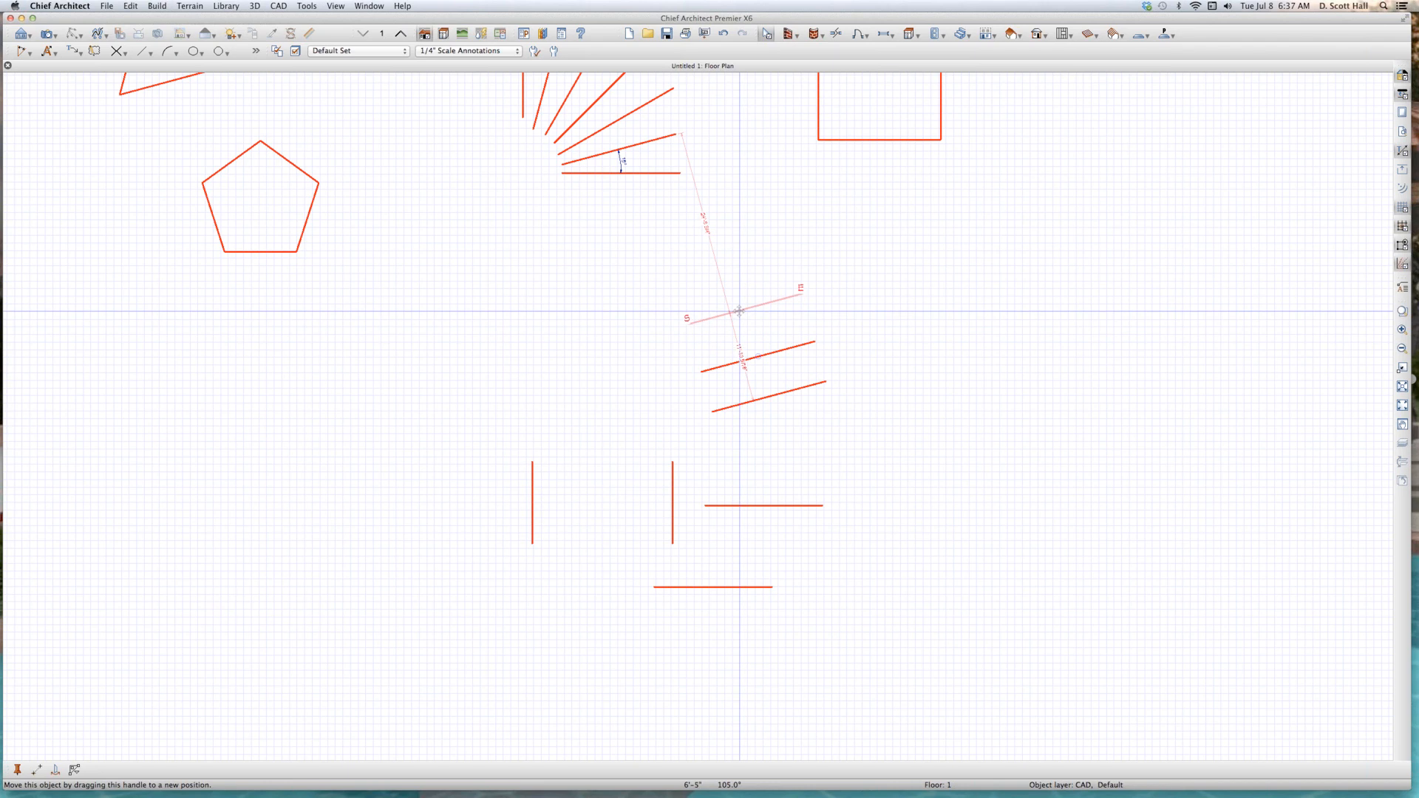
key(Tab)
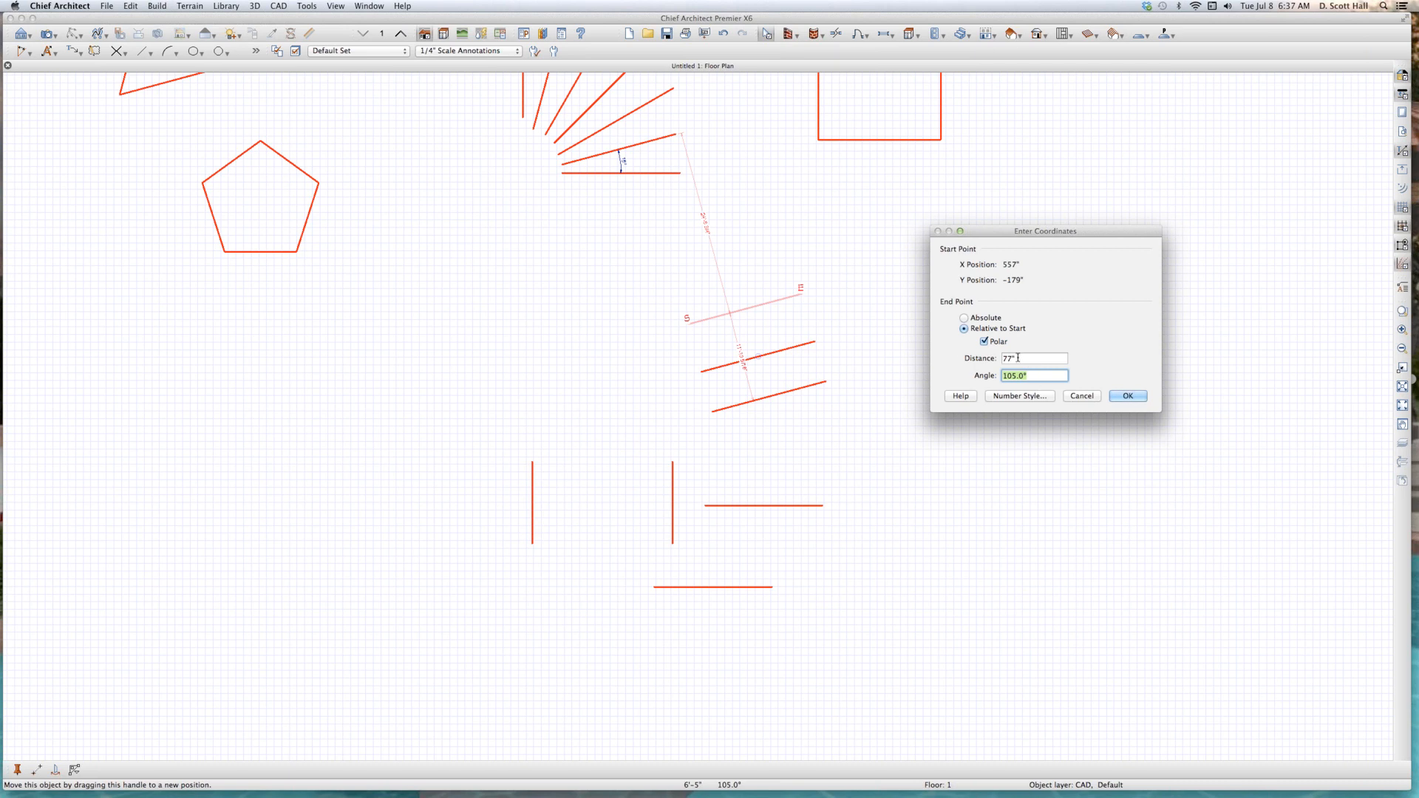
key(Tab)
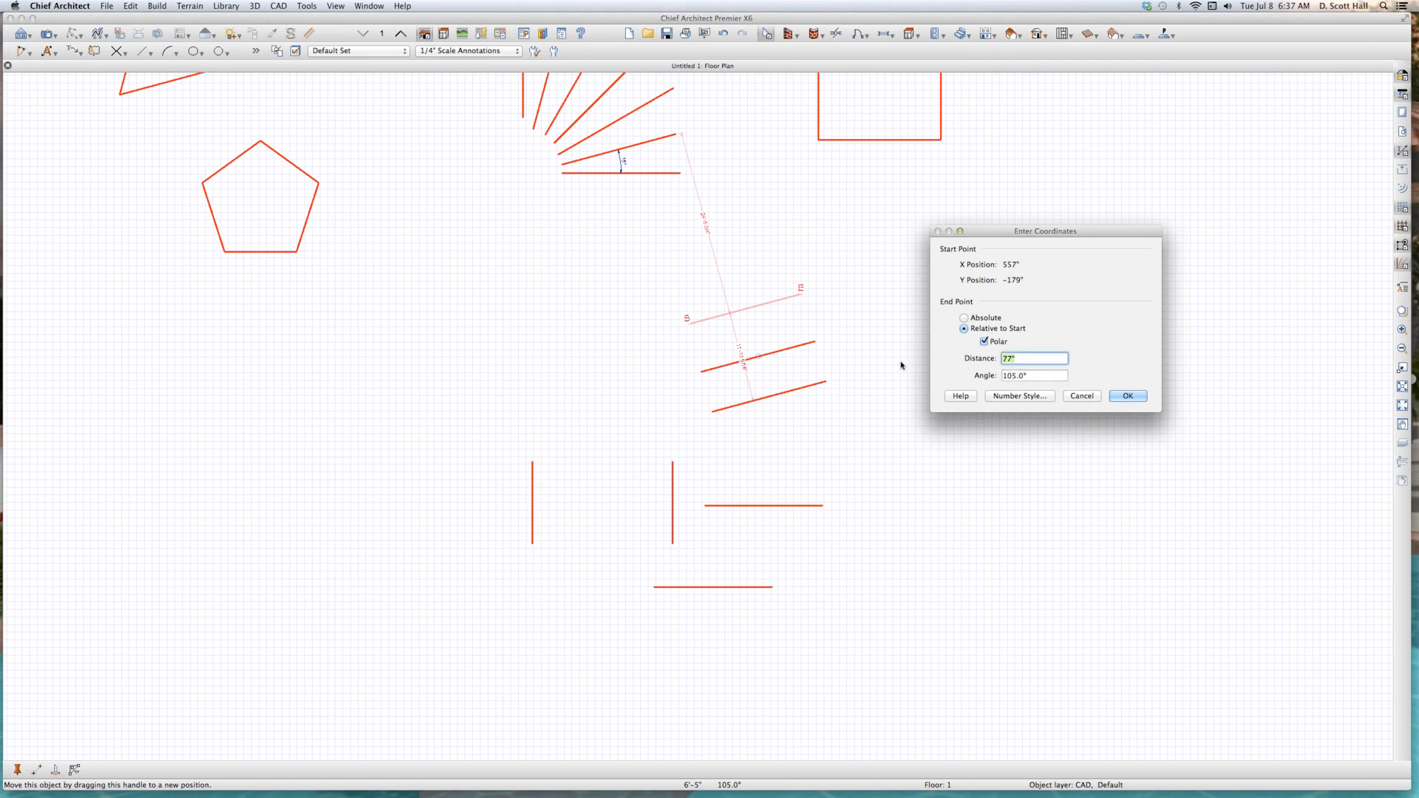
text(76.25)
key(Return)
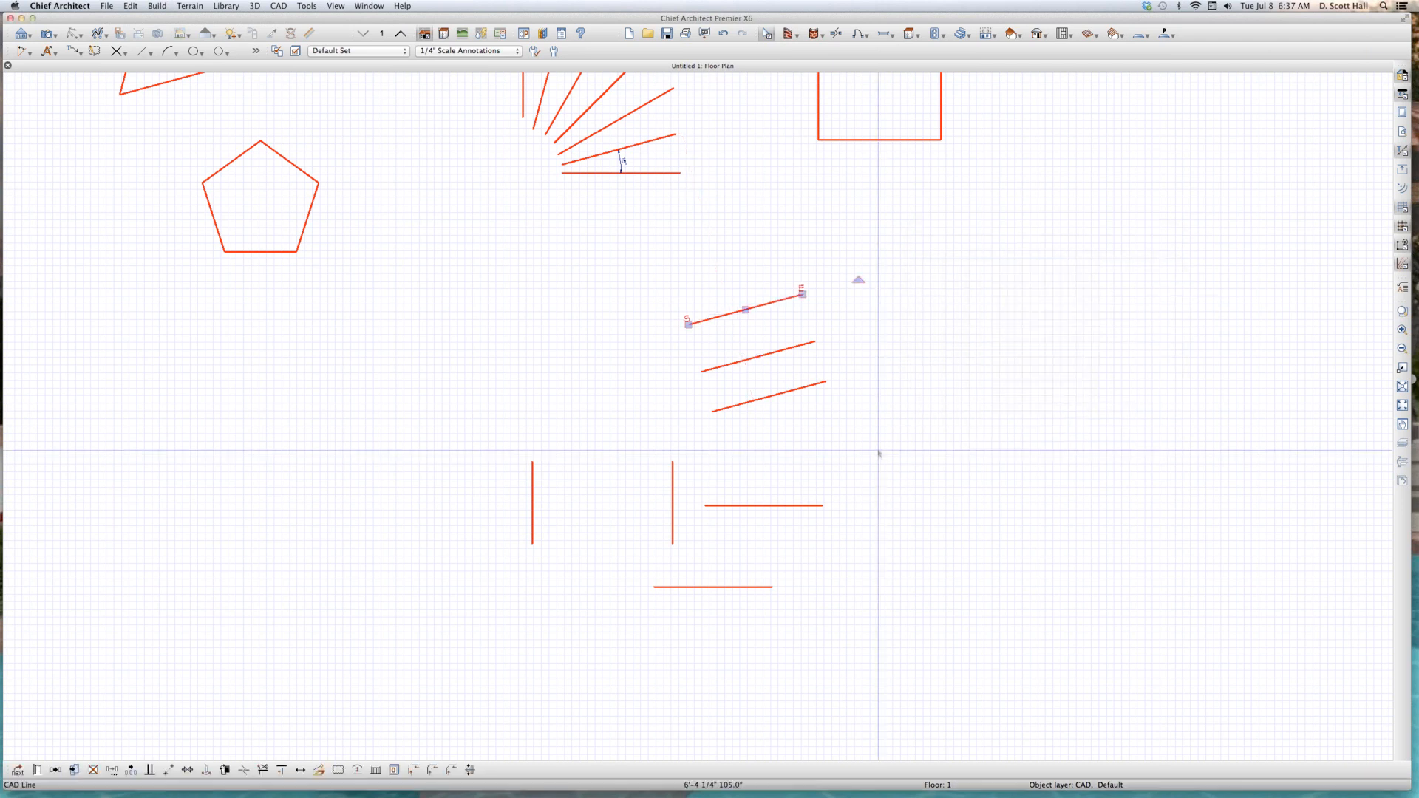
Step: Add a dimension between the upper and middle of the three parallel angled lines
scroll(665, 301, up, 2)
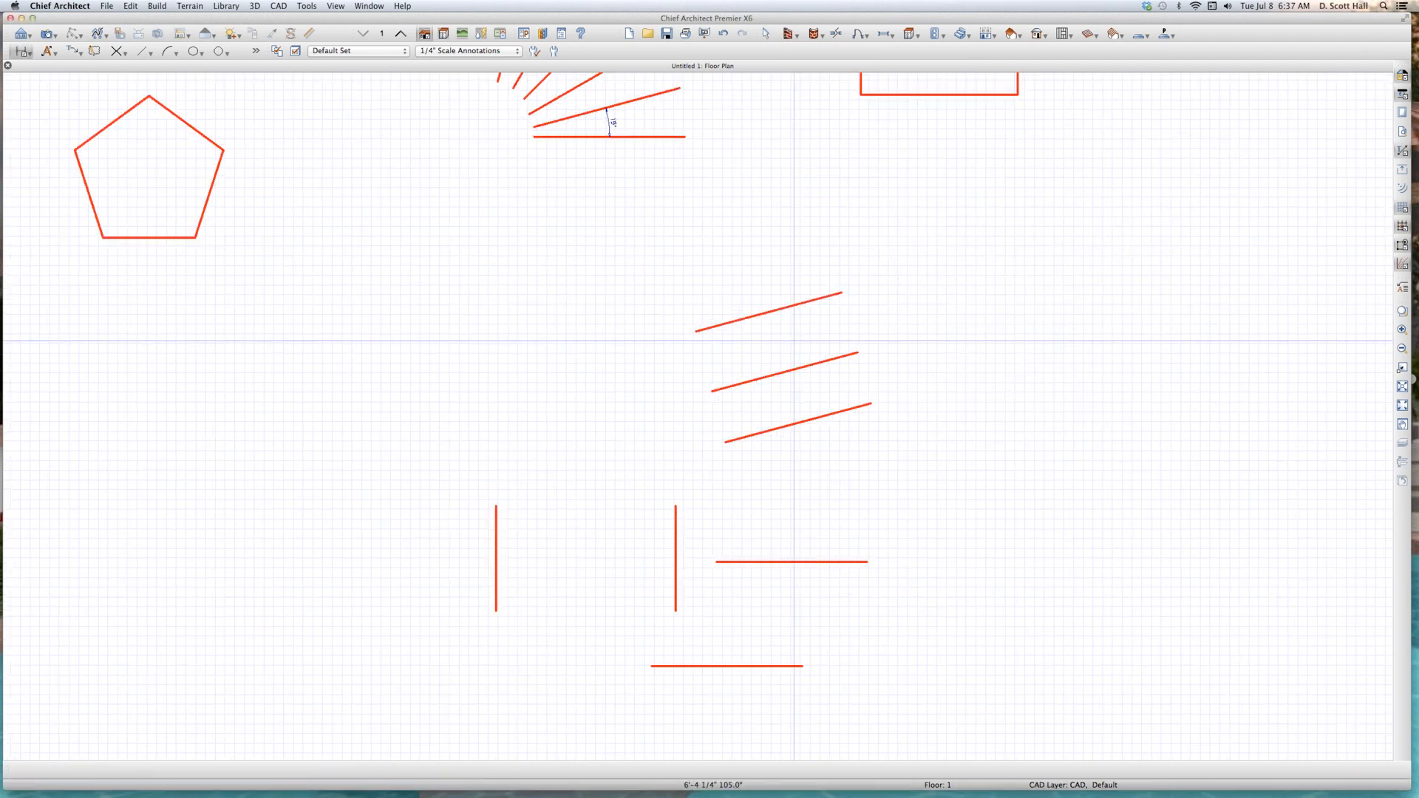
key(d)
drag(776, 311, 788, 384)
scroll(788, 384, up, 4)
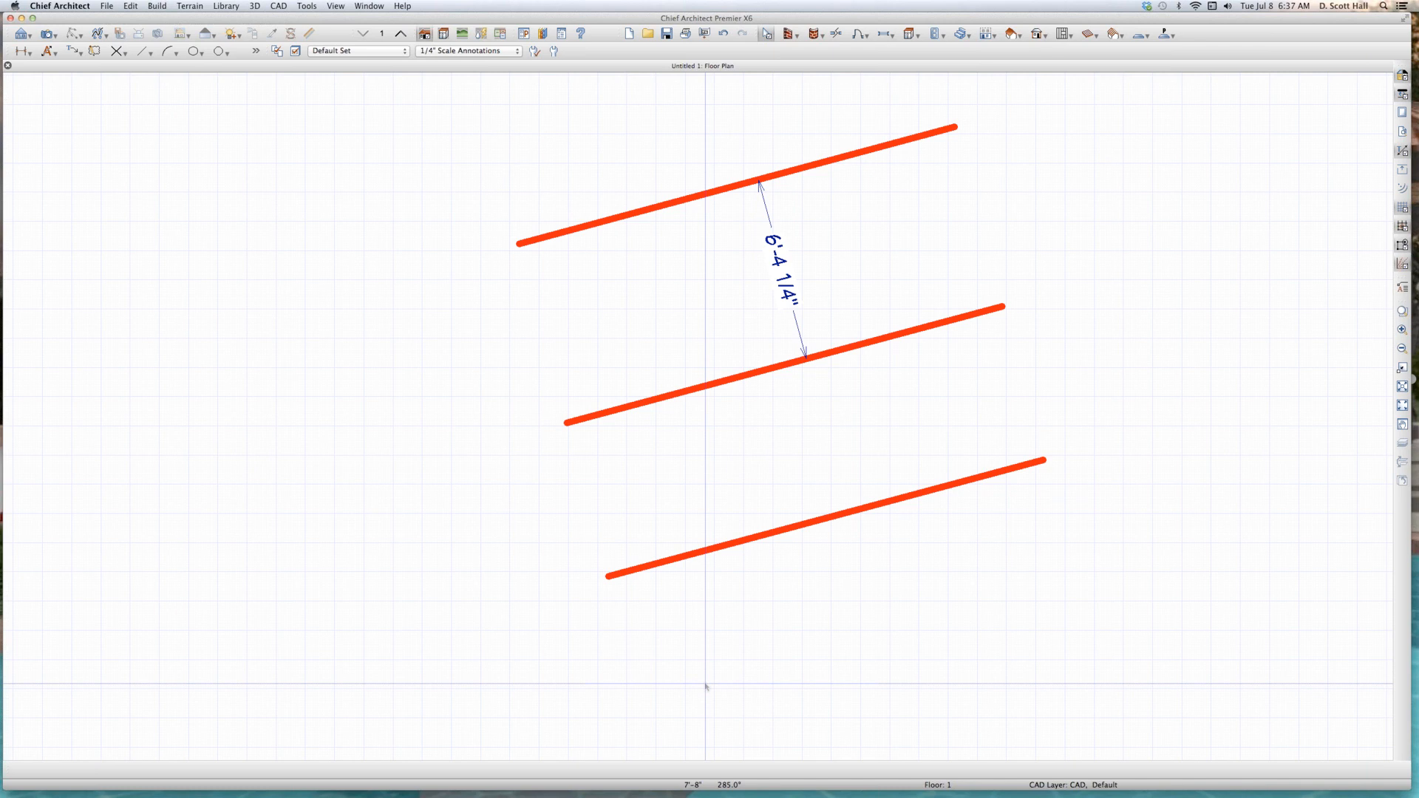
key(space)
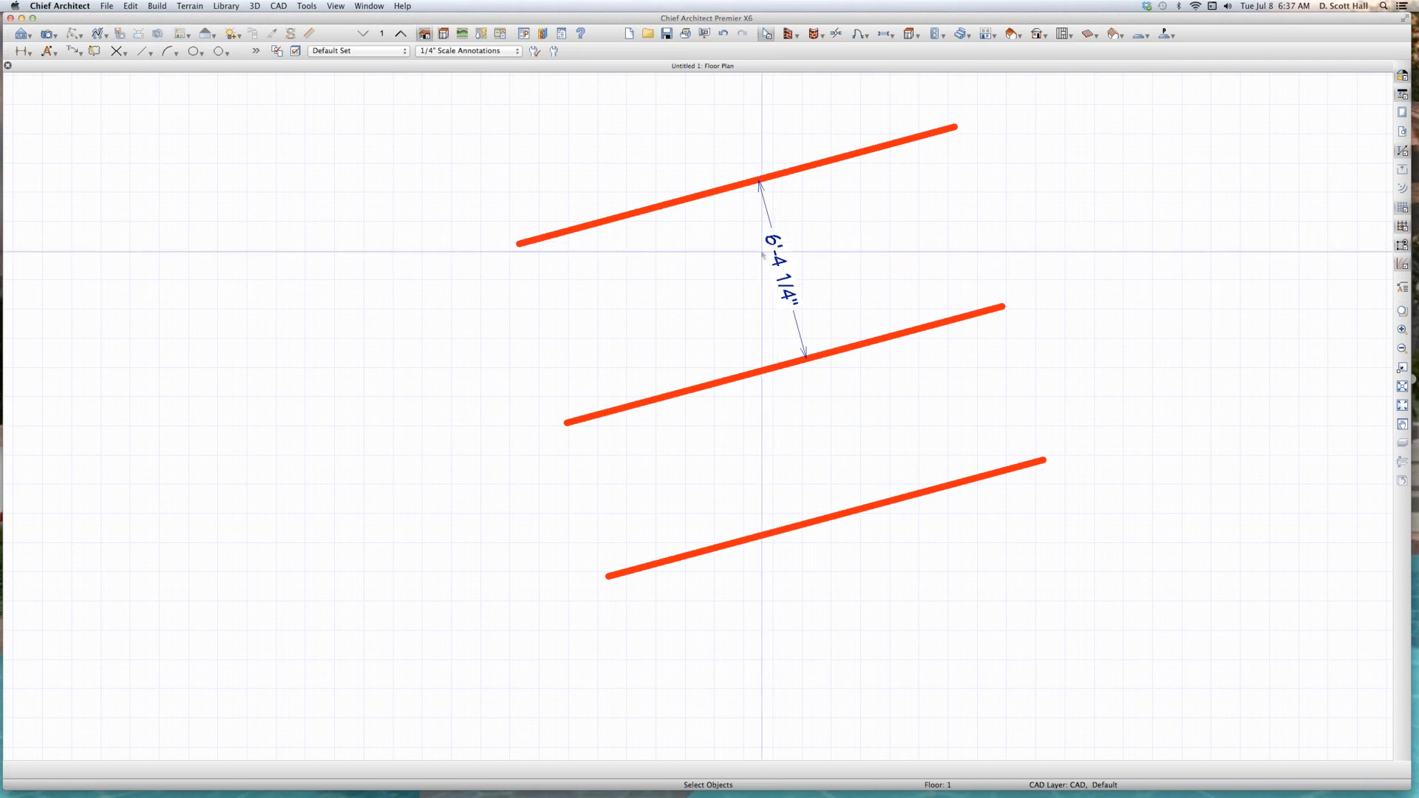
Step: Copy the fan's steepest angled line, next to the vertical one, and paste it below the pentagon
scroll(761, 254, down, 3)
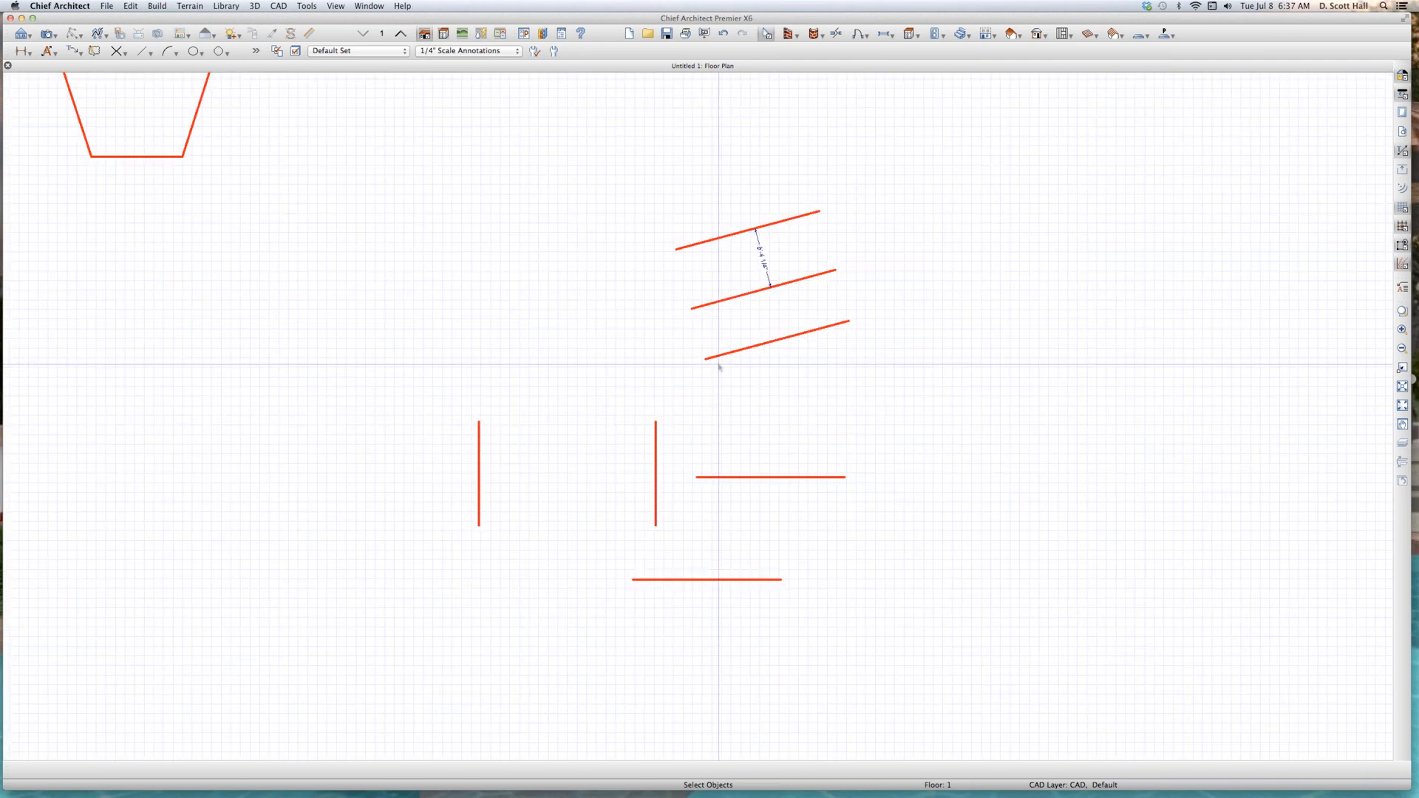
scroll(719, 366, down, 4)
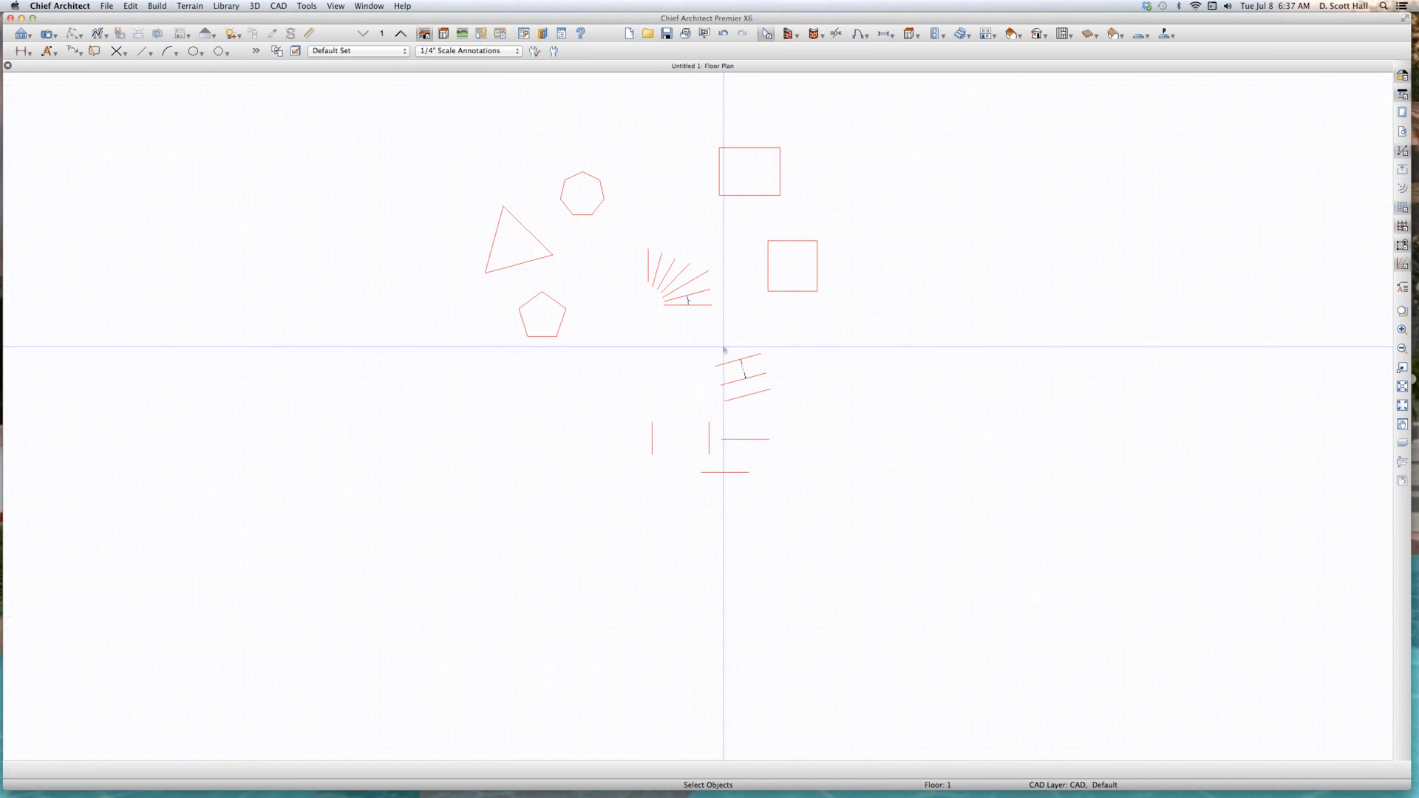
click(643, 252)
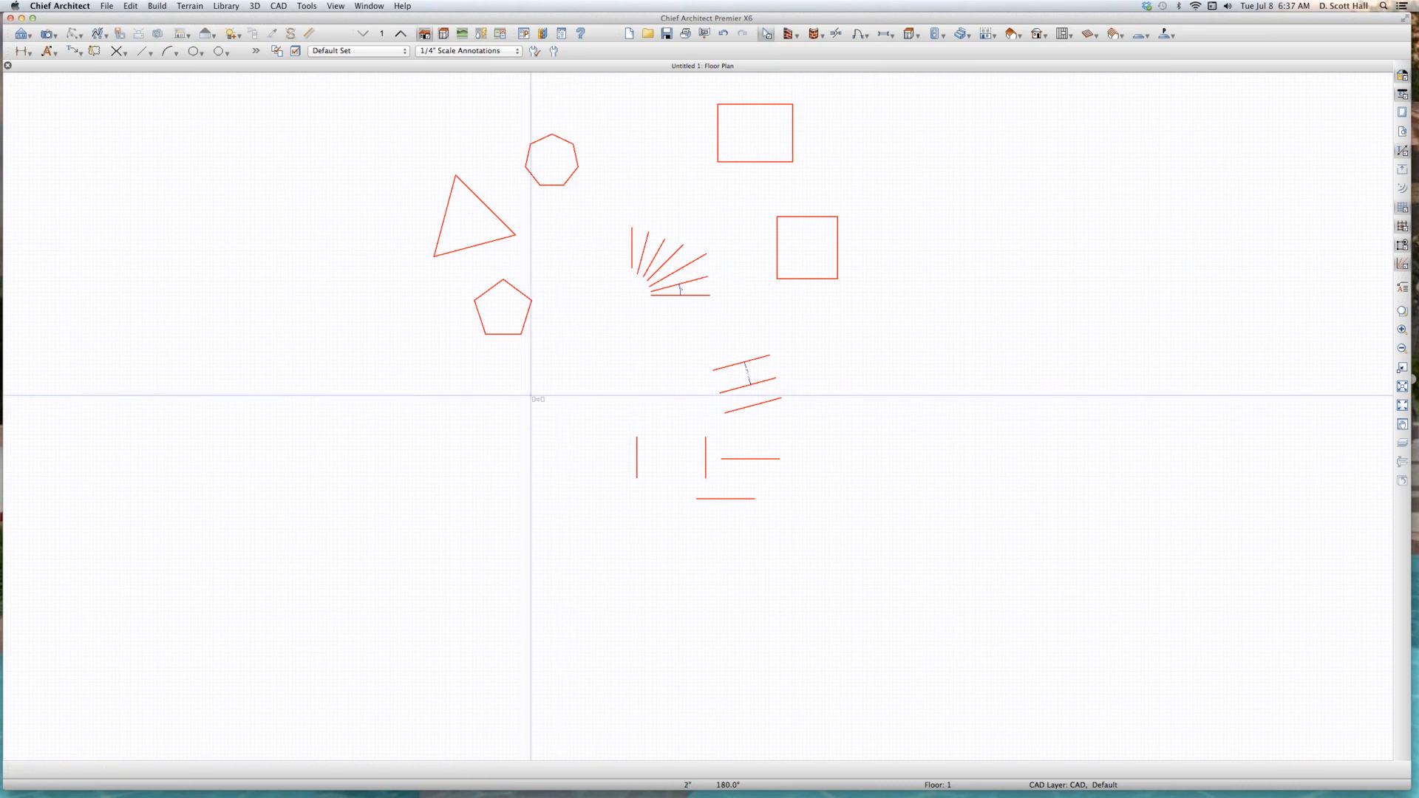
scroll(533, 401, up, 5)
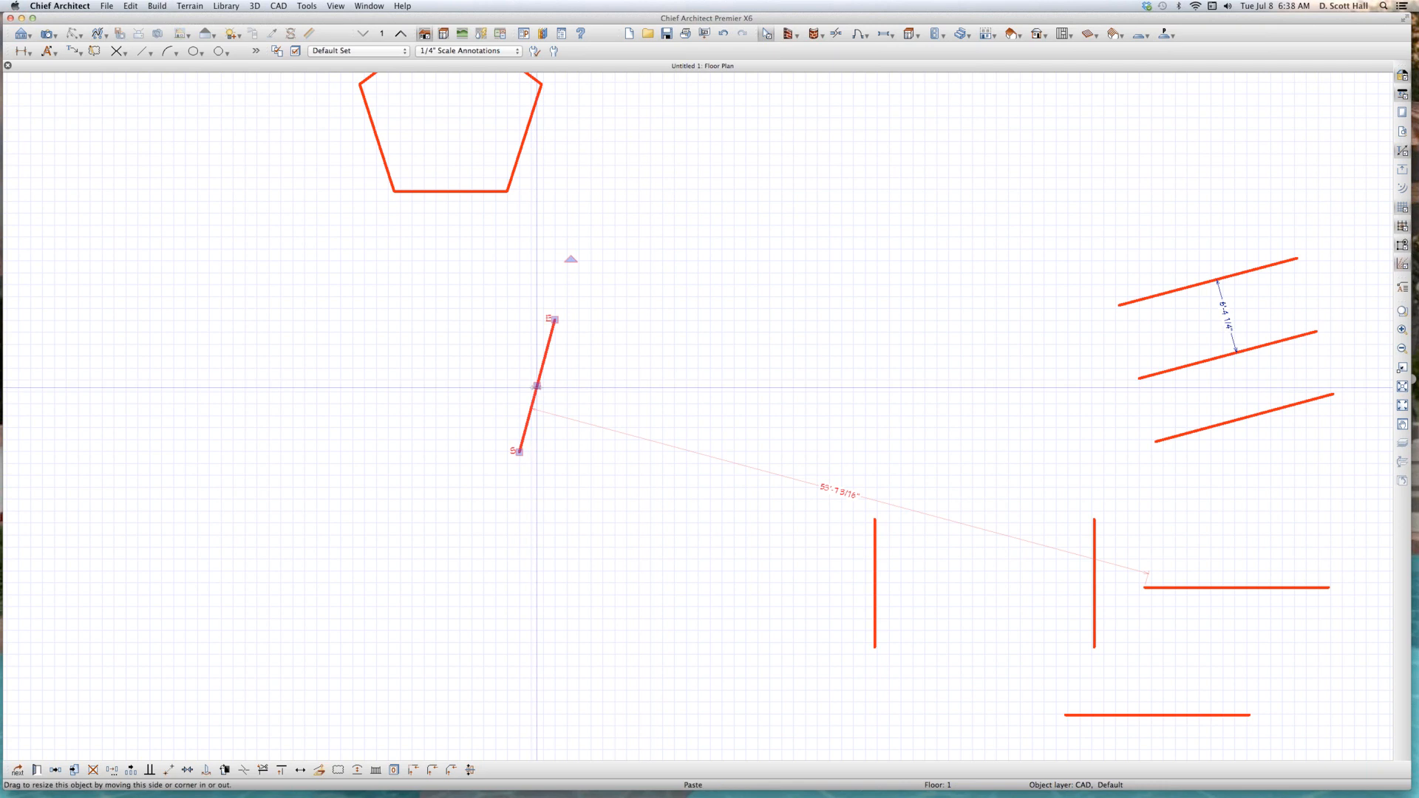
Step: Make a parallel copy of the pasted steep line to its right, at a polar distance of 60.25 and angle of -15°
drag(537, 386, 594, 406)
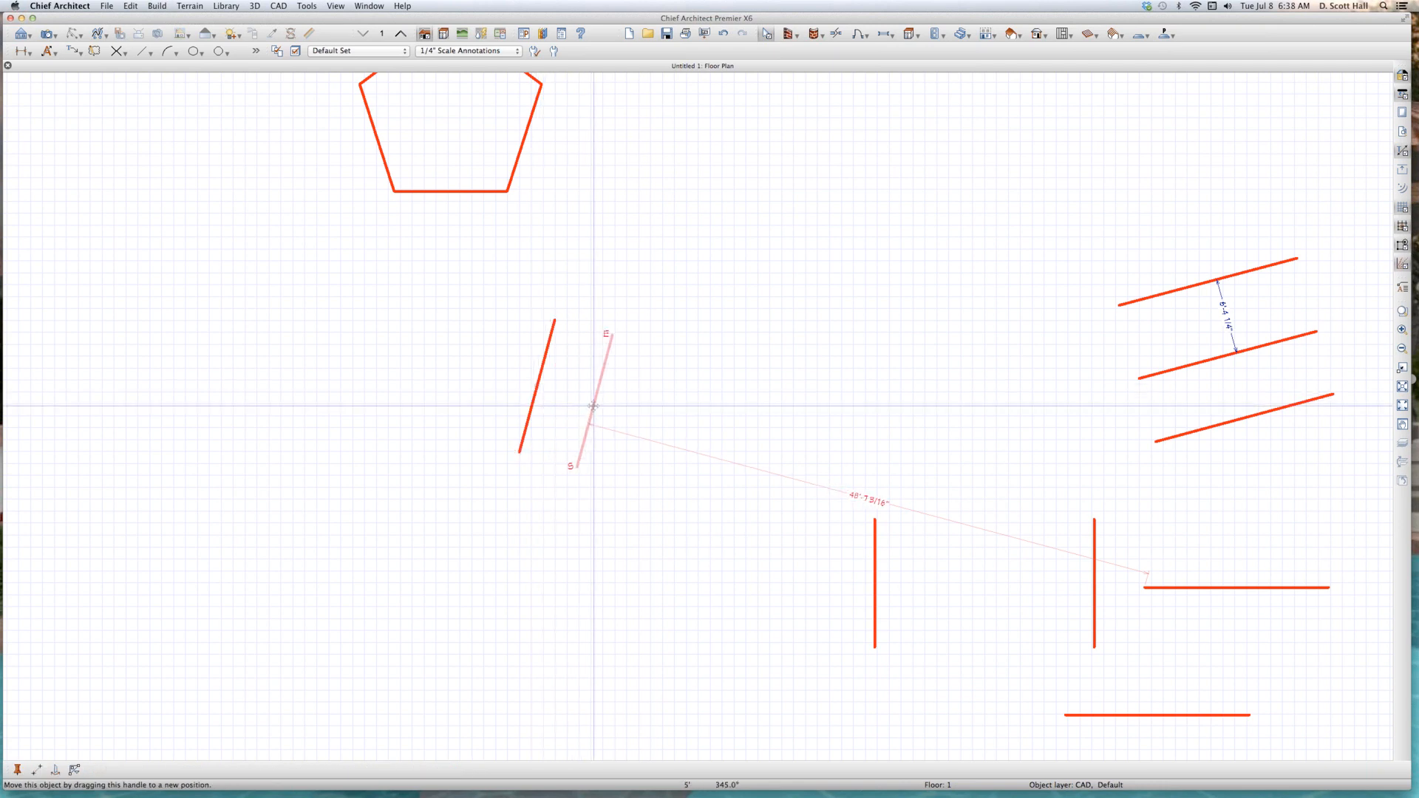
key(Tab)
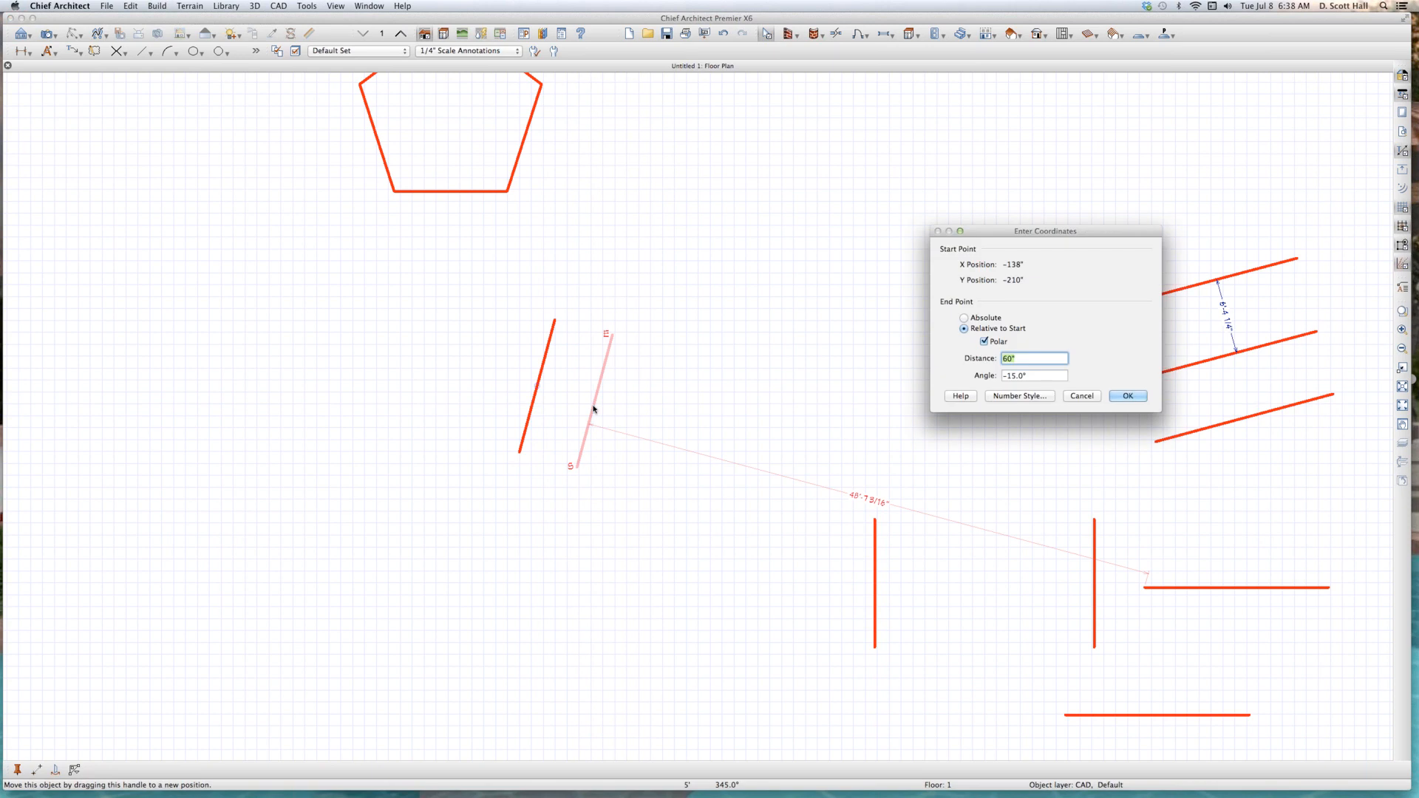
text(60.25)
key(Return)
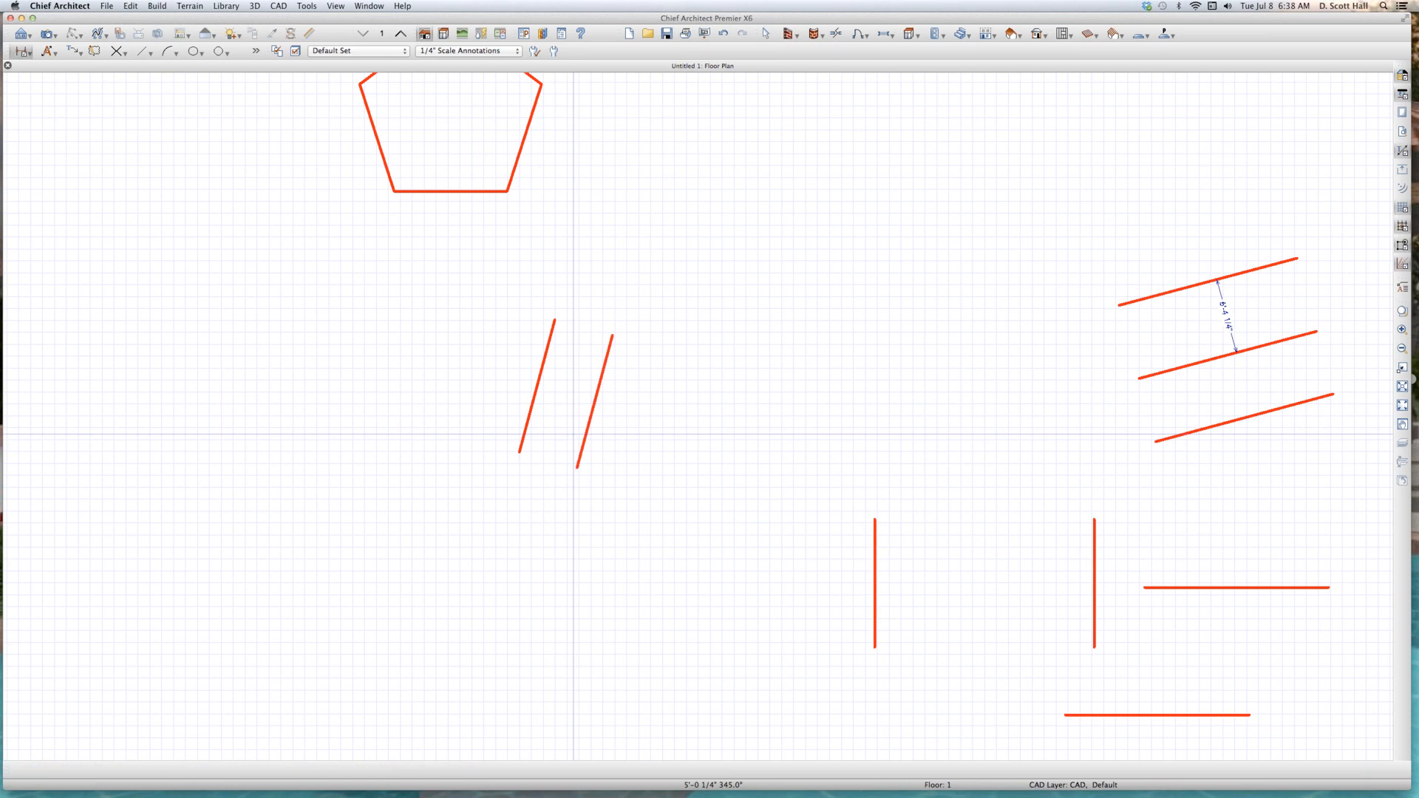
Step: Add a dimension between the two parallel steep lines below the pentagon
key(space)
drag(550, 364, 604, 380)
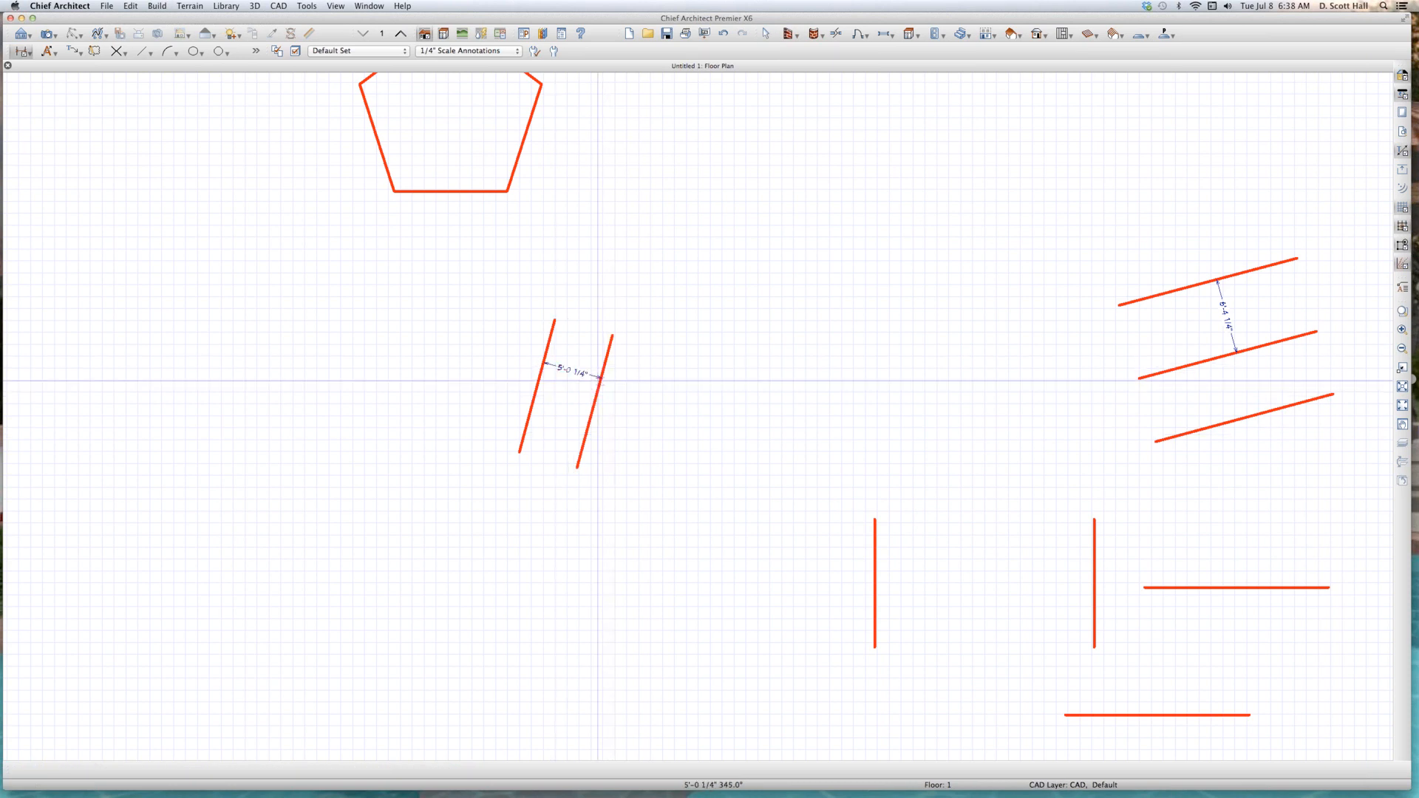
scroll(604, 379, up, 3)
key(space)
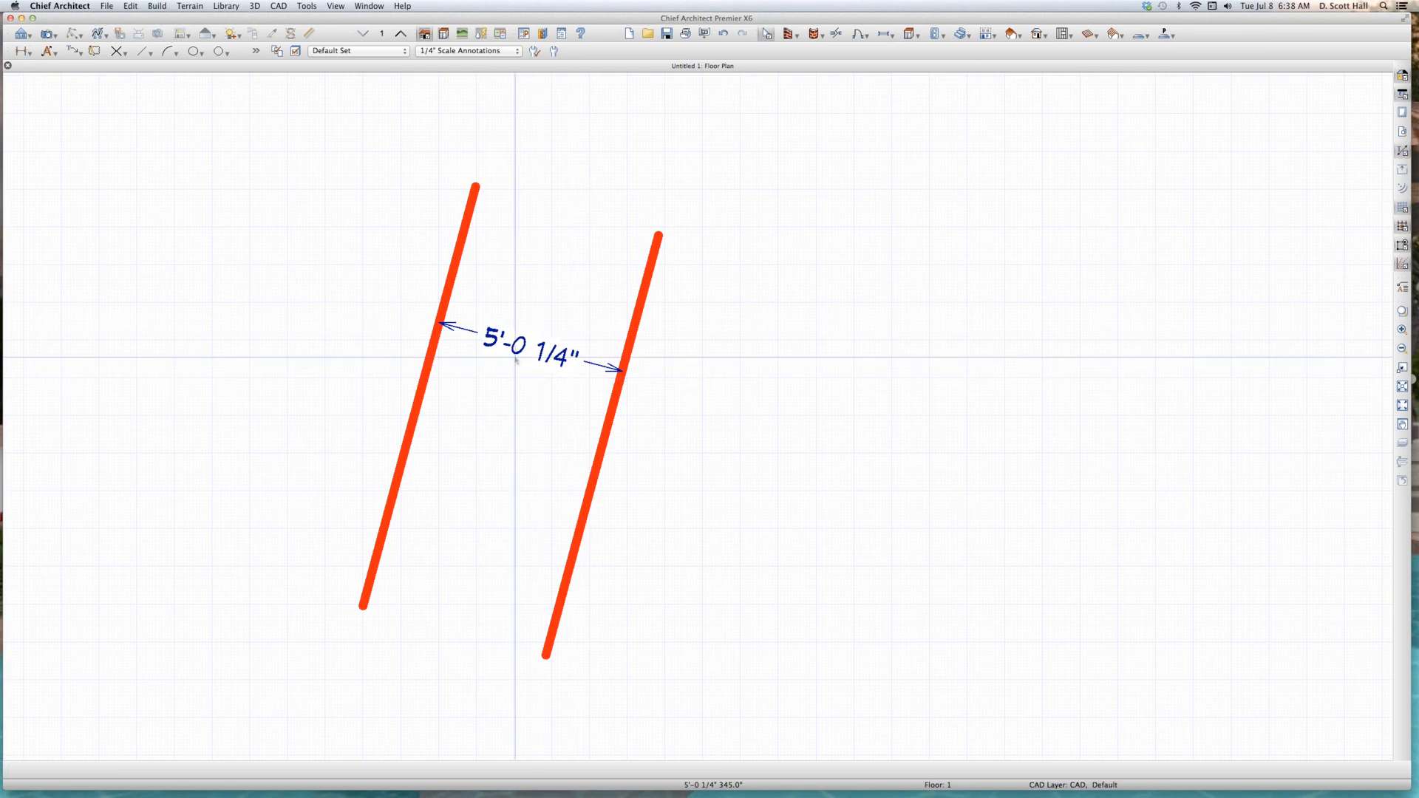
Step: Copy the fan's second-steepest angled line and paste it below the pair of steep parallel lines
scroll(508, 392, down, 3)
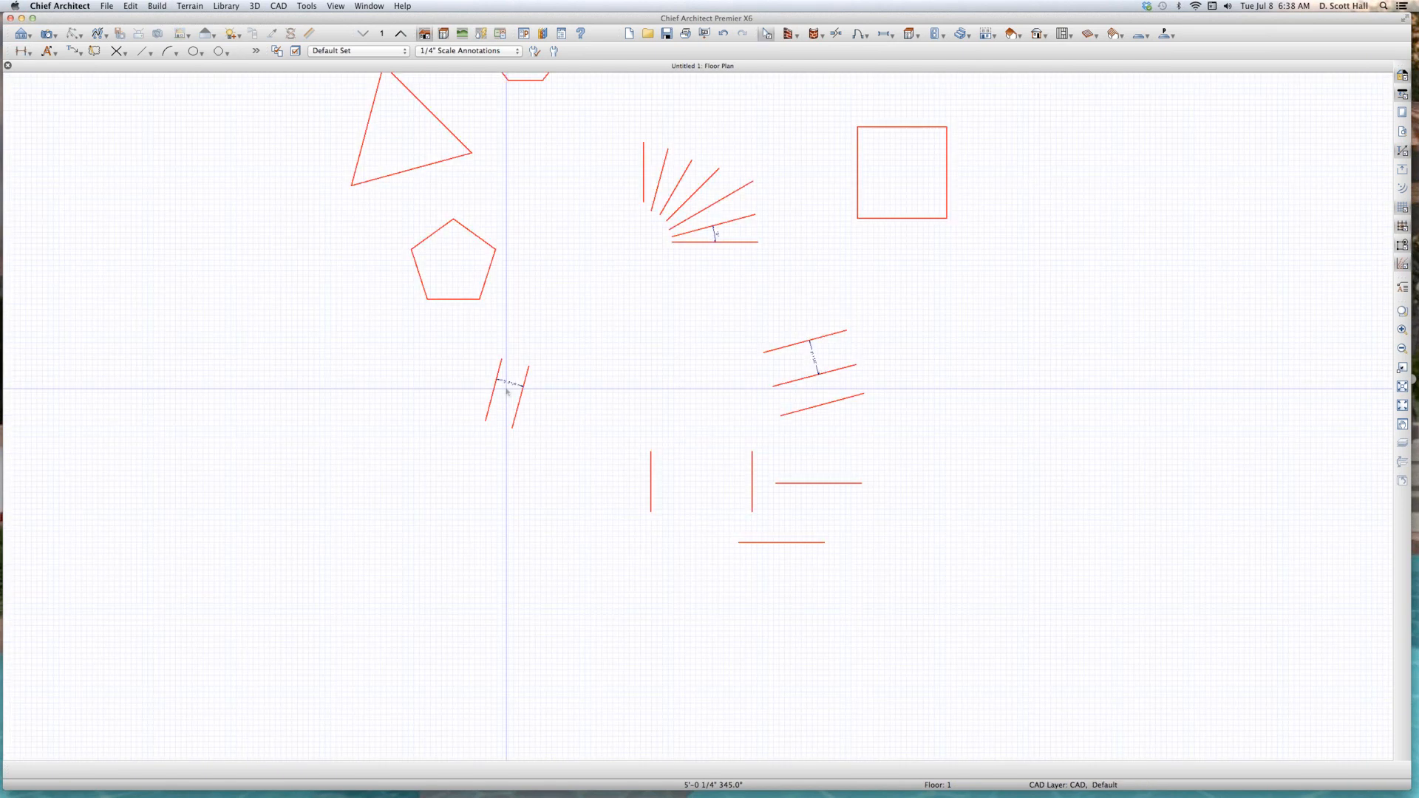
click(673, 190)
key(super+c)
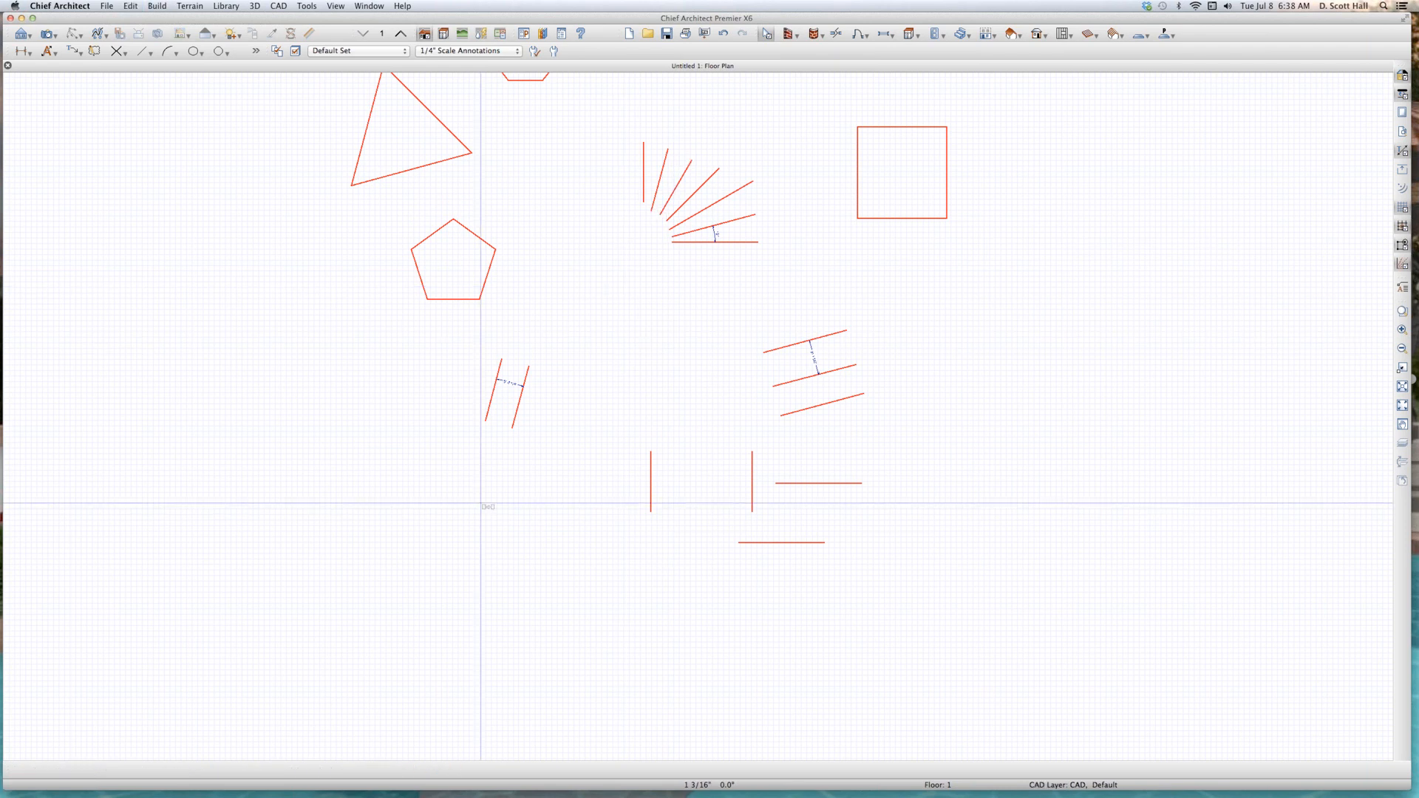
key(super+v)
click(471, 523)
scroll(482, 610, up, 3)
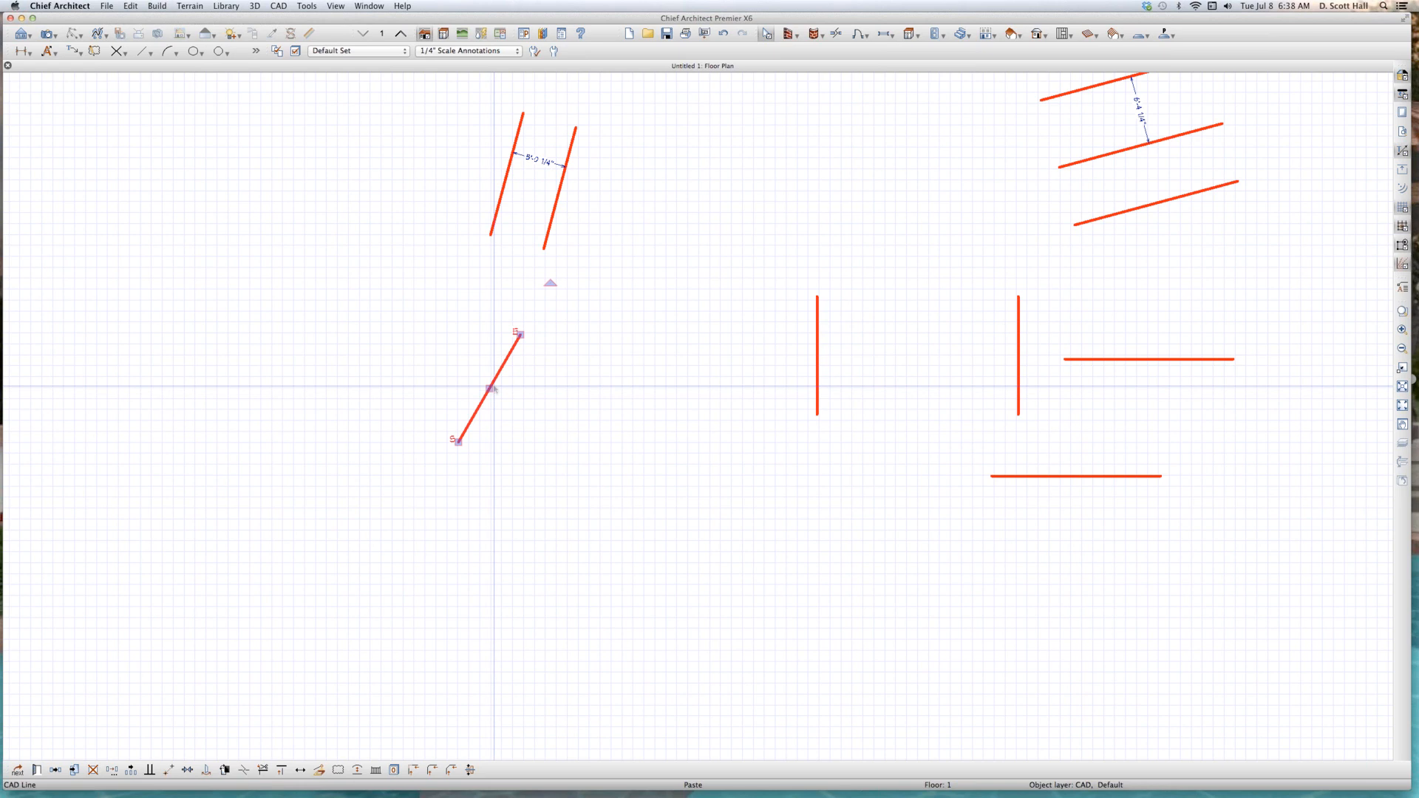
Step: Make a parallel copy of the pasted second-steepest line to its right, at a polar distance of 84.25 and angle of -30°
scroll(510, 396, up, 3)
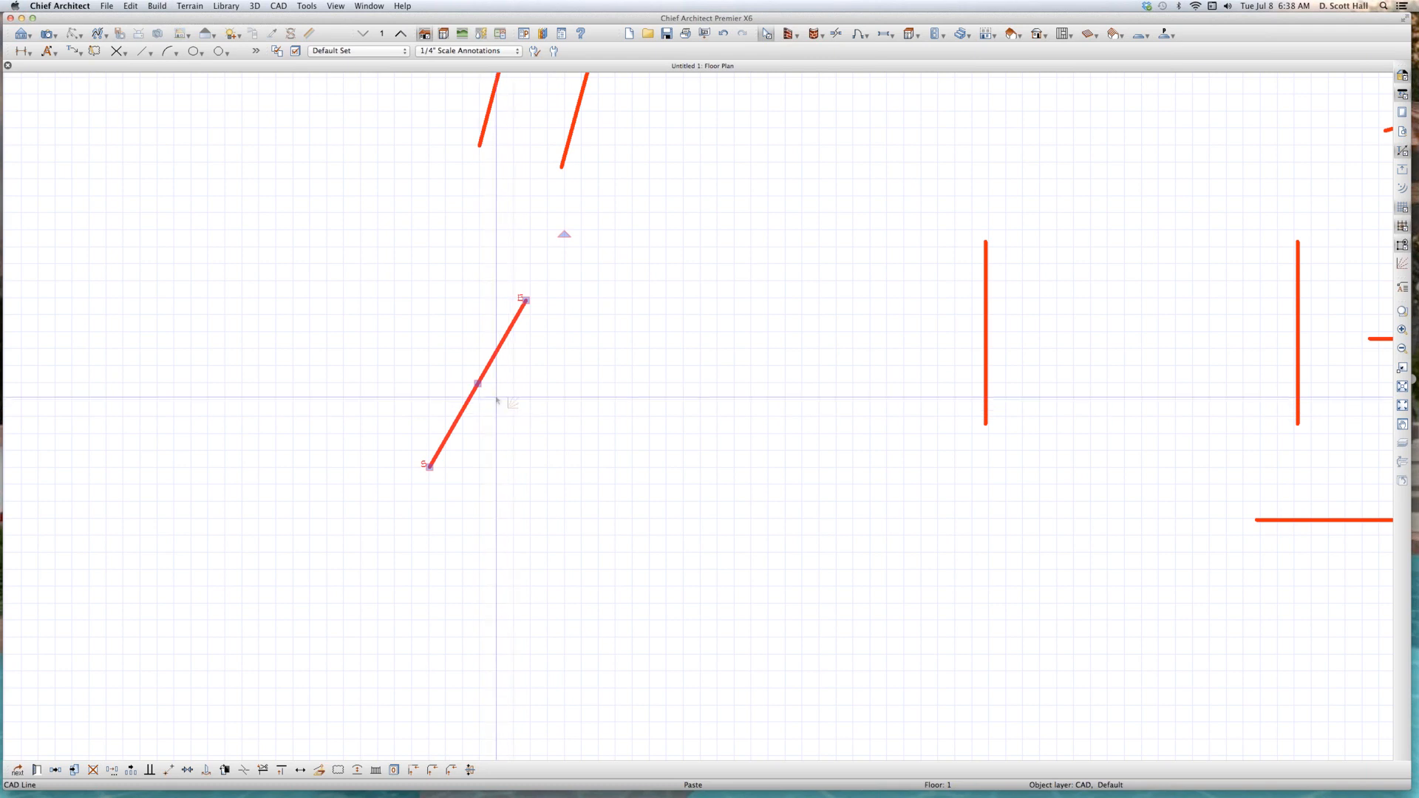
drag(477, 383, 582, 440)
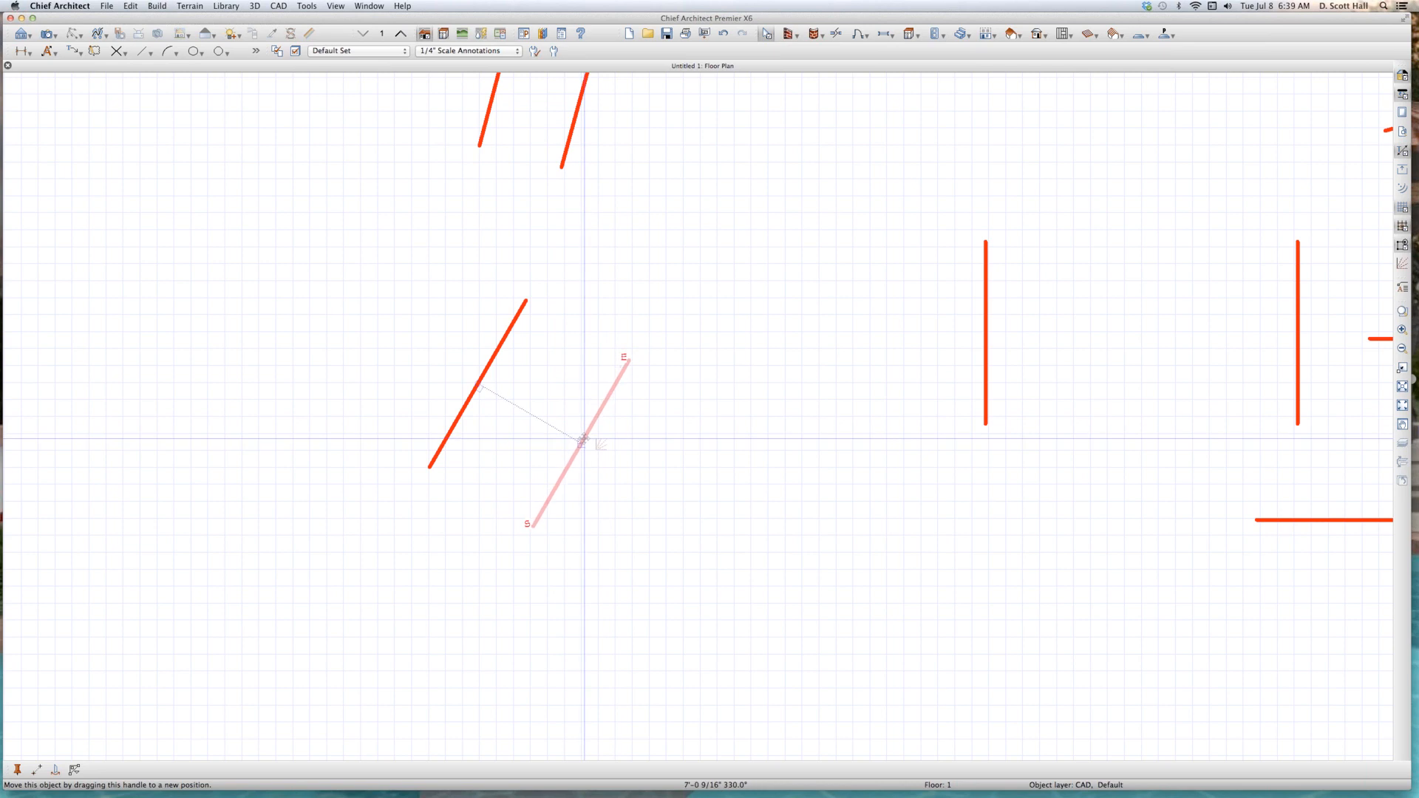
key(Tab)
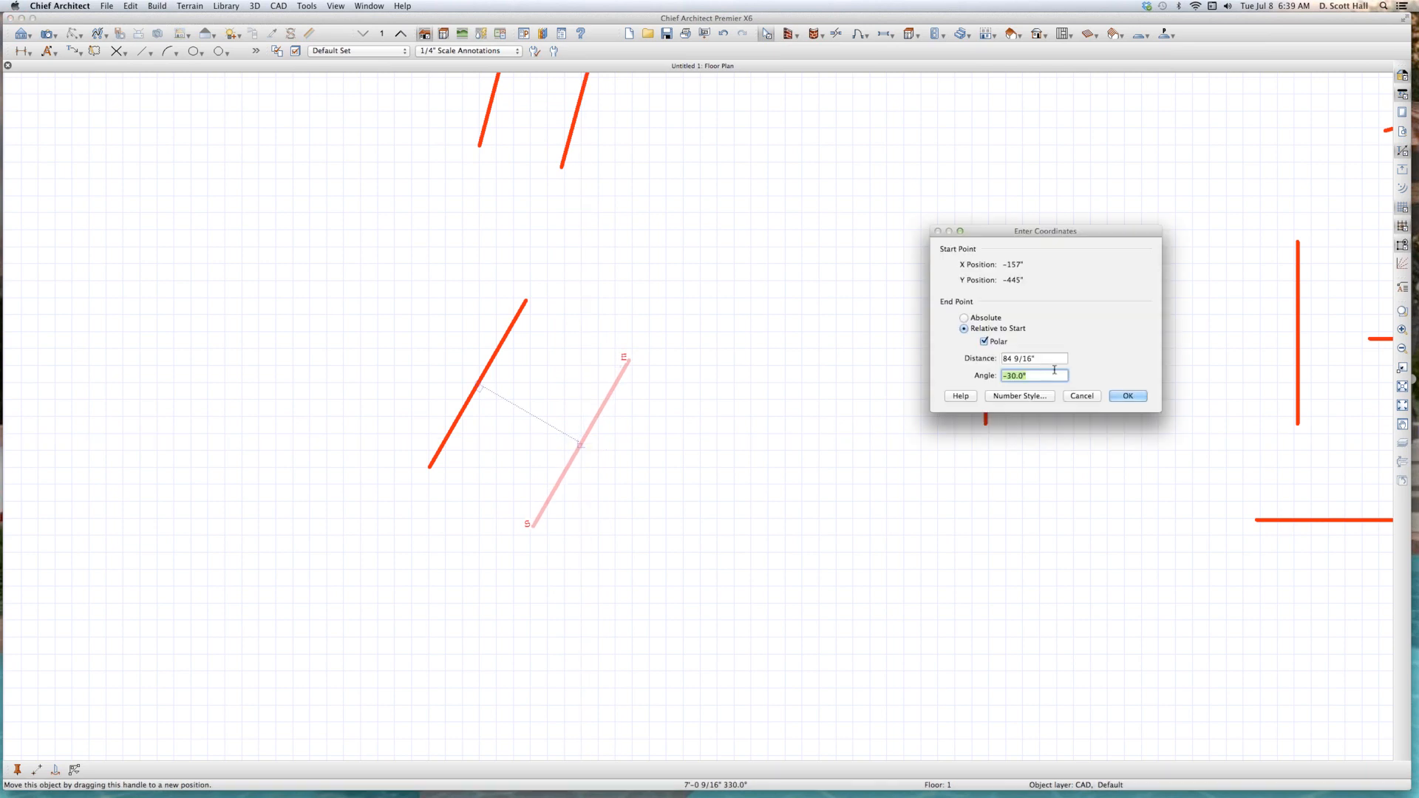
key(Tab)
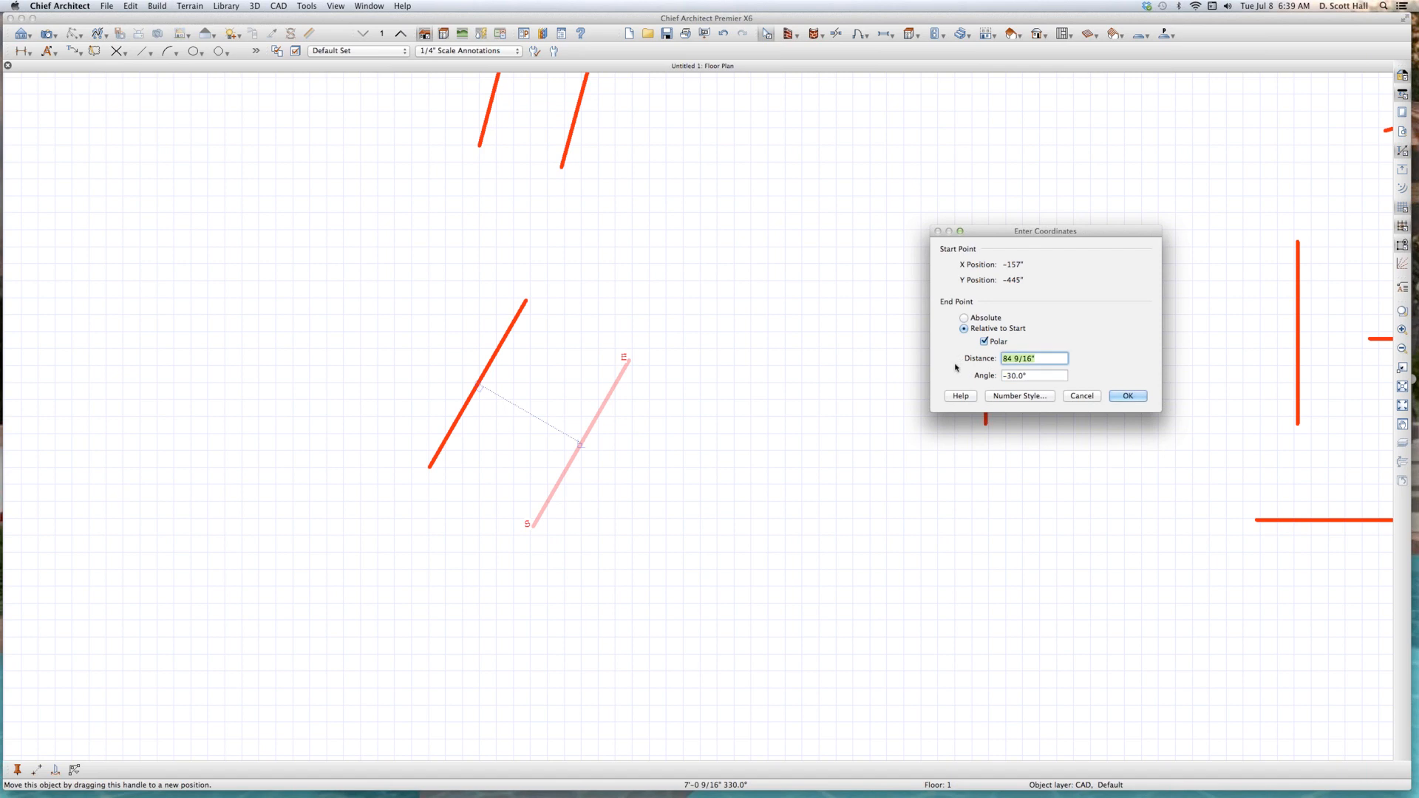
text(84.25)
key(Return)
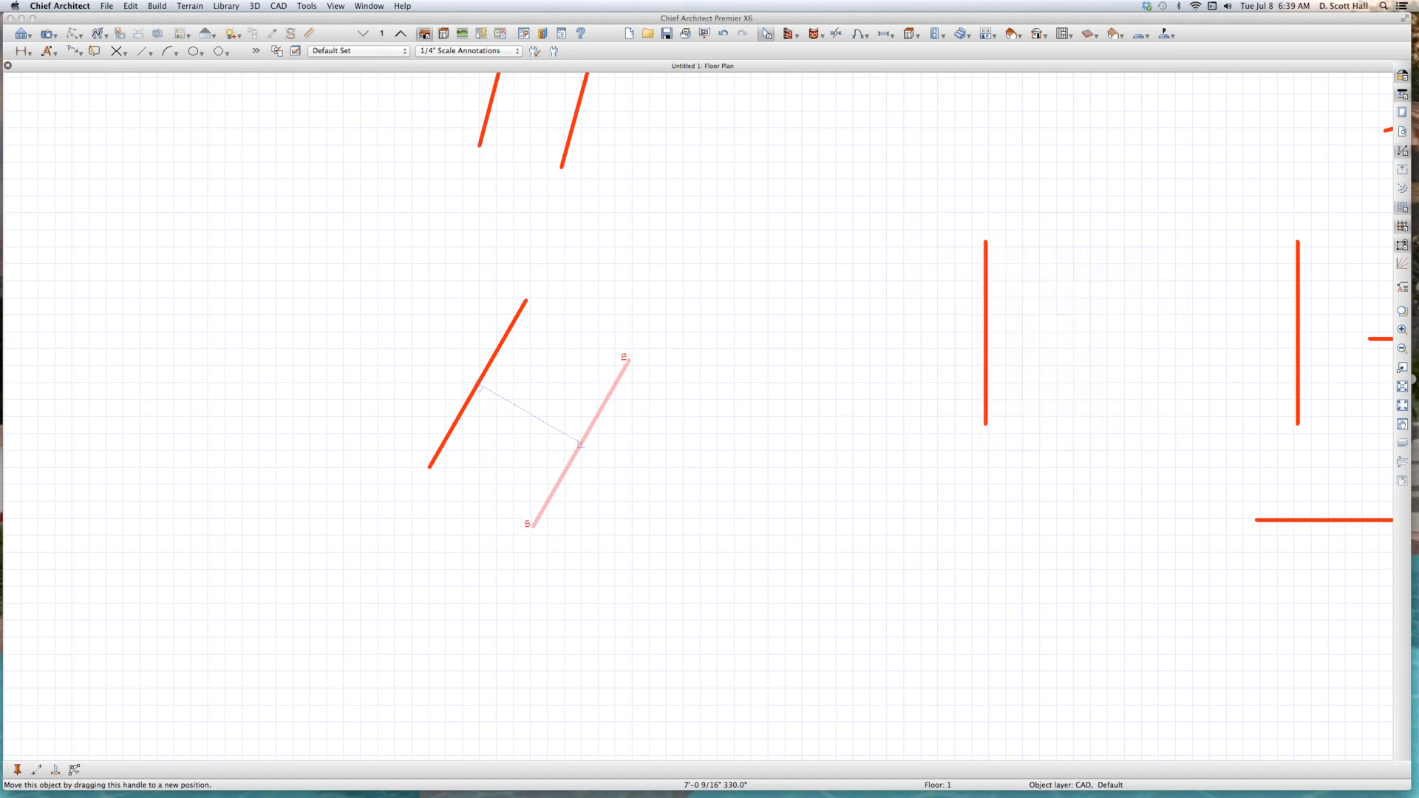
scroll(432, 426, up, 2)
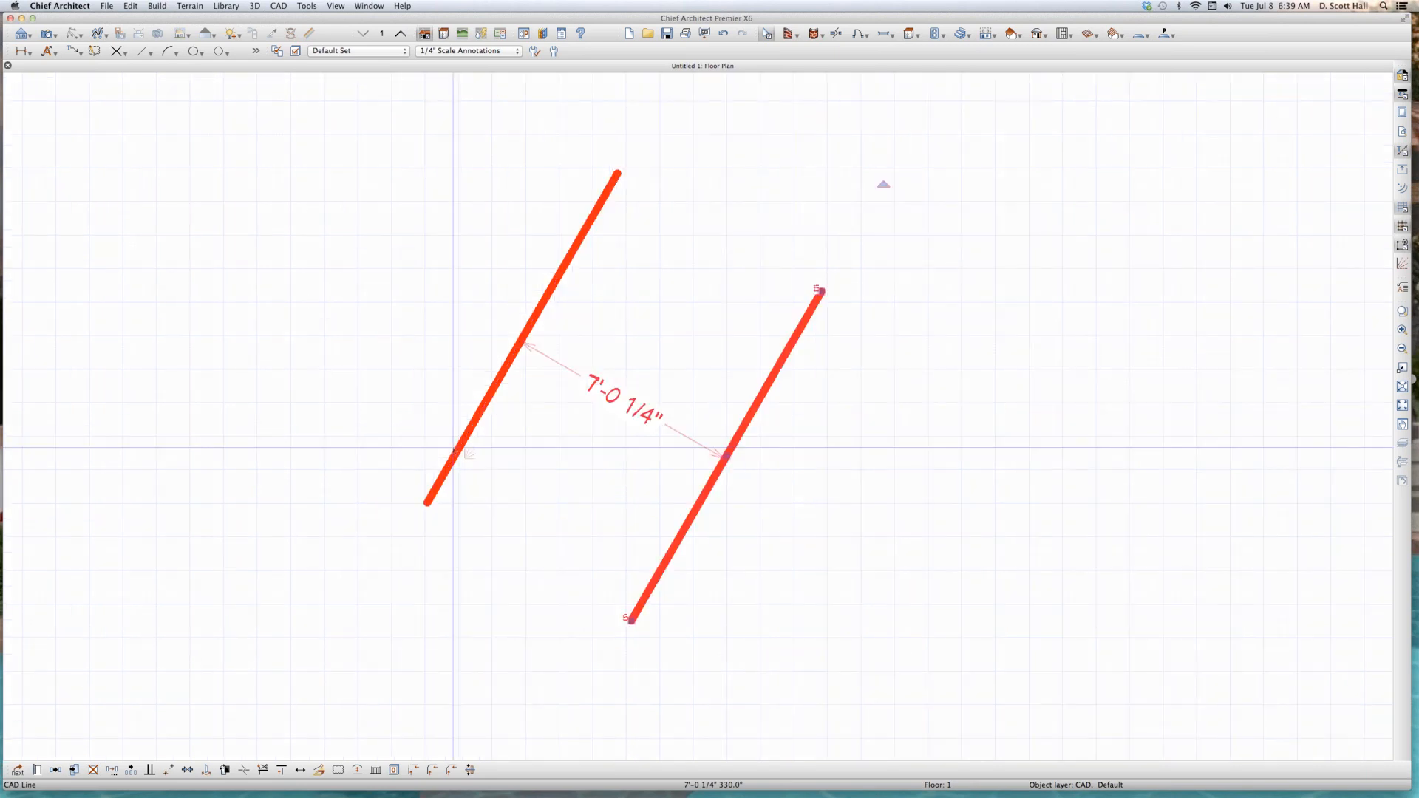
key(Escape)
Step: Draw a perpendicular line about 13'-4" long at 330° from the midpoint of the left 60° line, crossing its parallel copy
scroll(455, 450, down, 3)
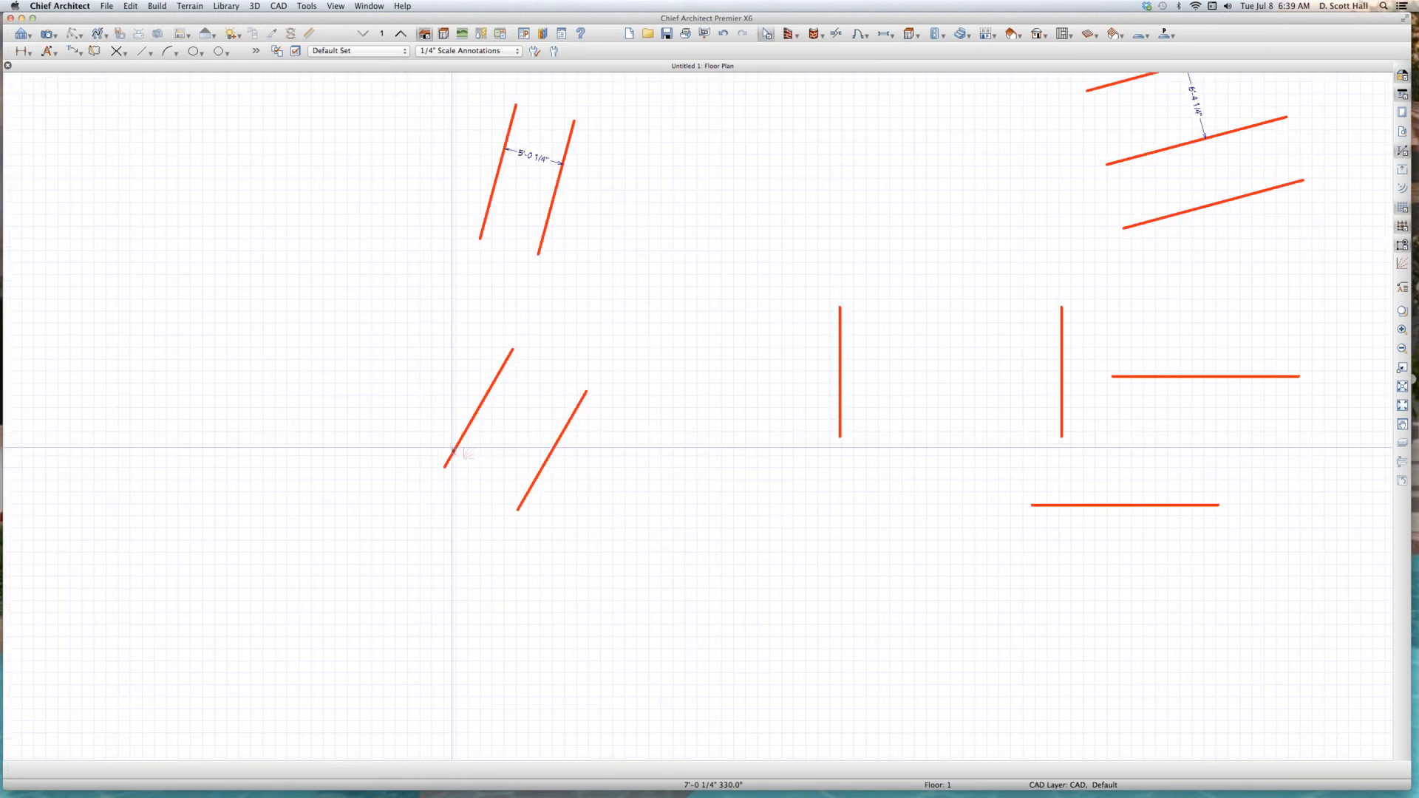
scroll(664, 482, down, 2)
scroll(664, 482, down, 2)
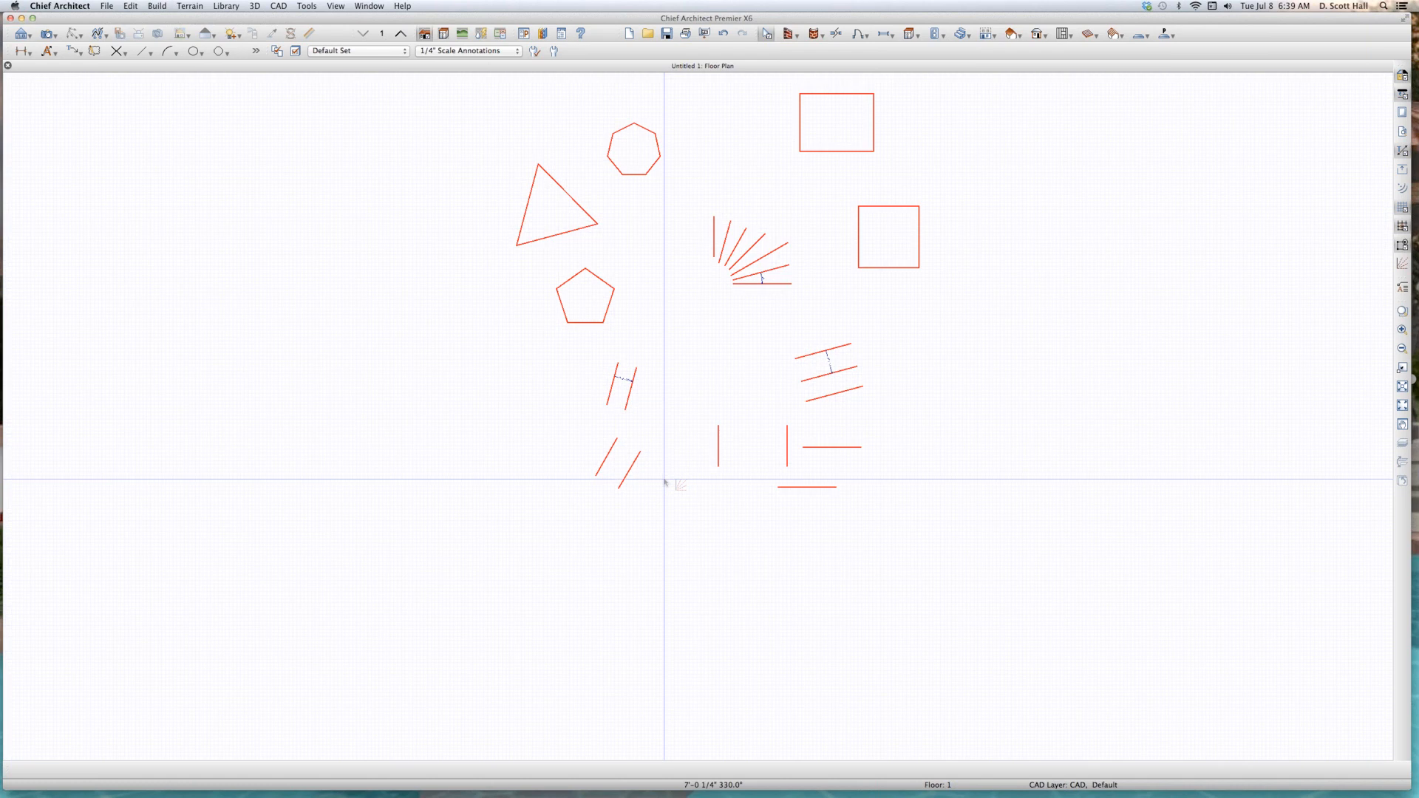
scroll(644, 477, up, 1)
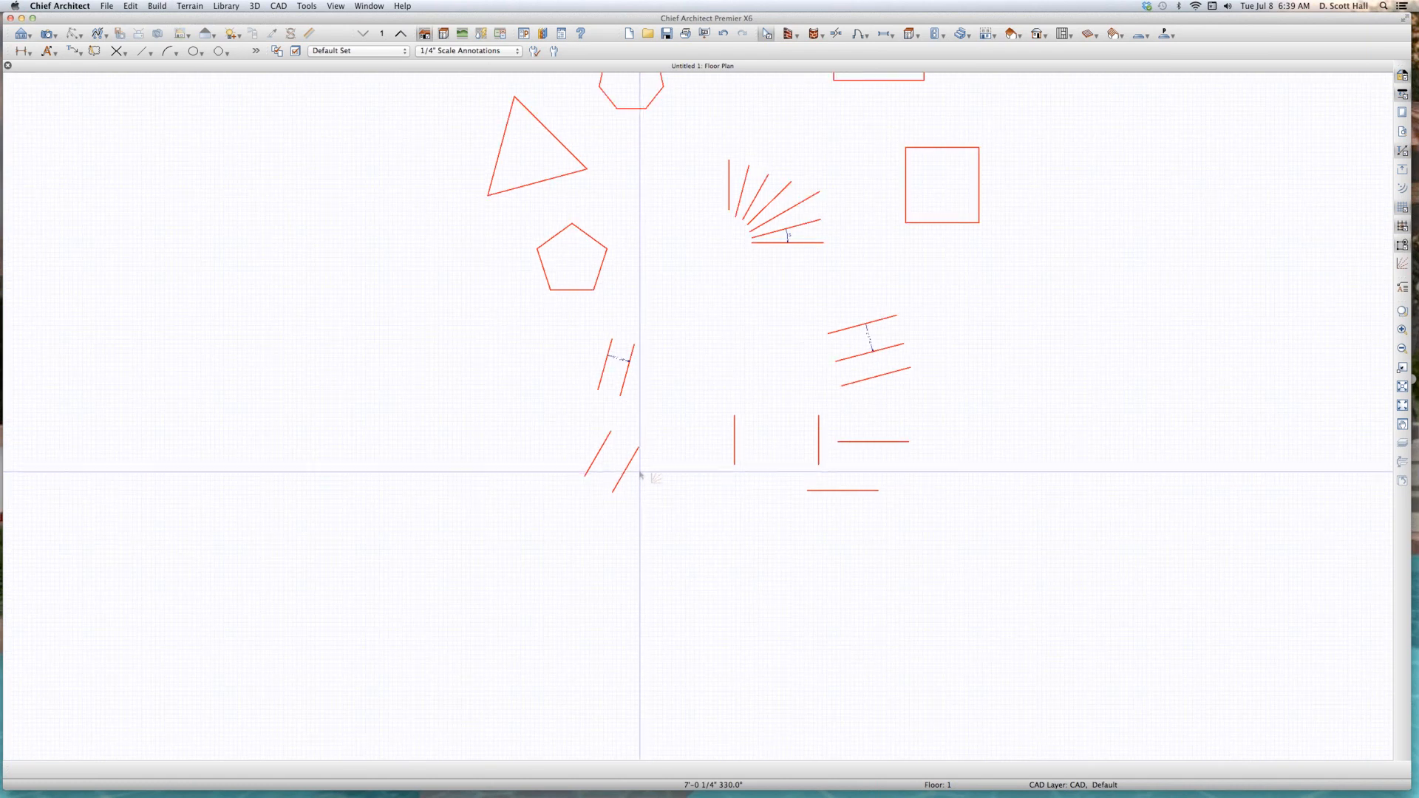
scroll(643, 476, up, 3)
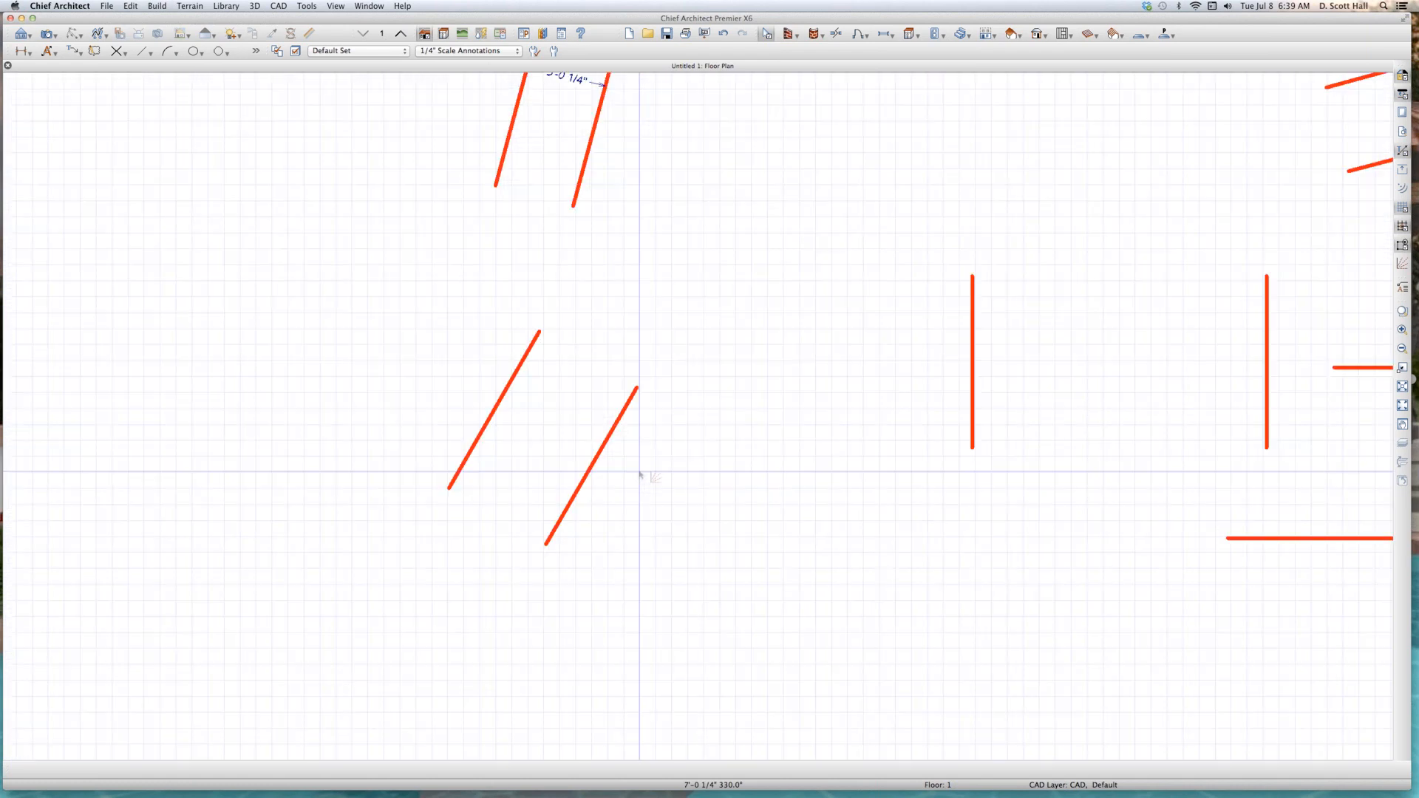
click(500, 420)
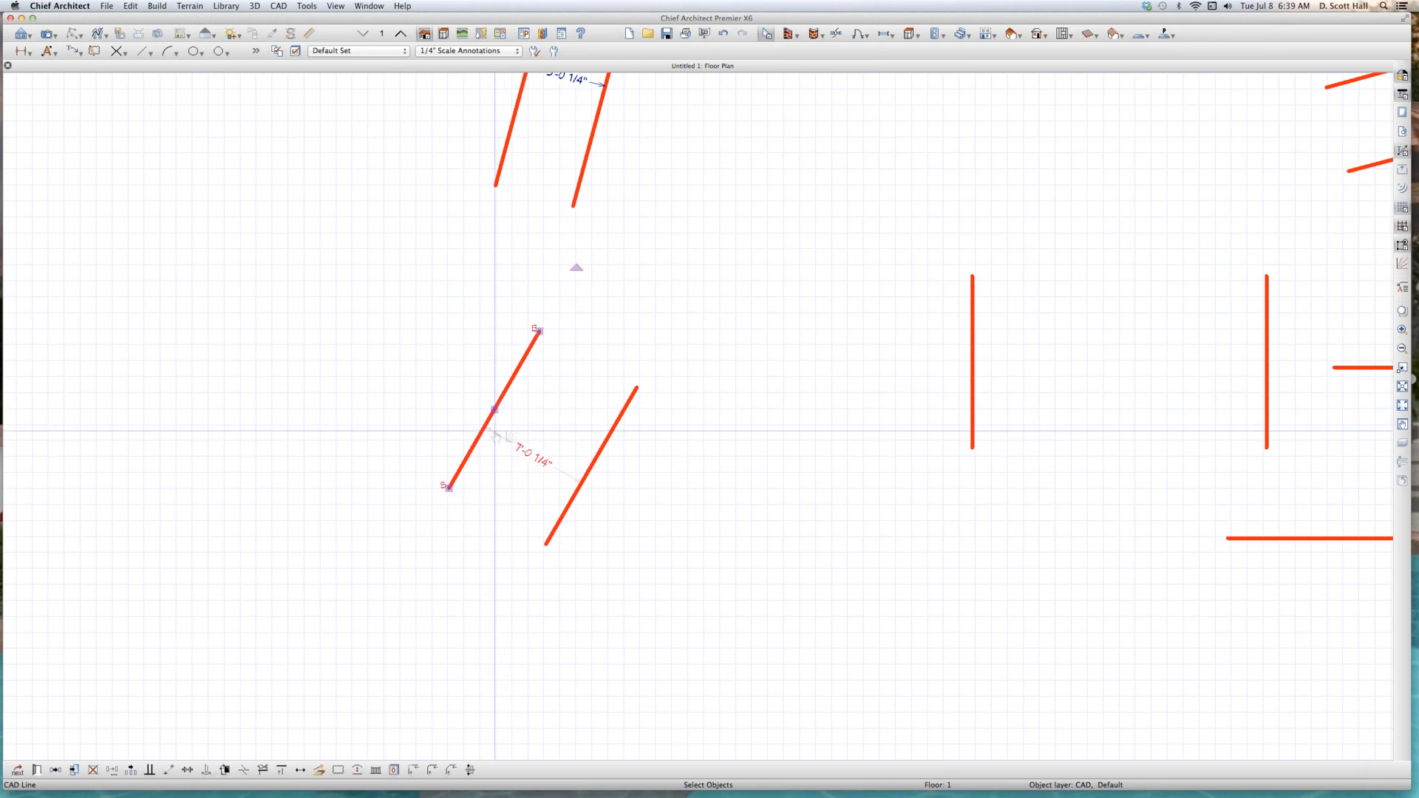
key(Escape)
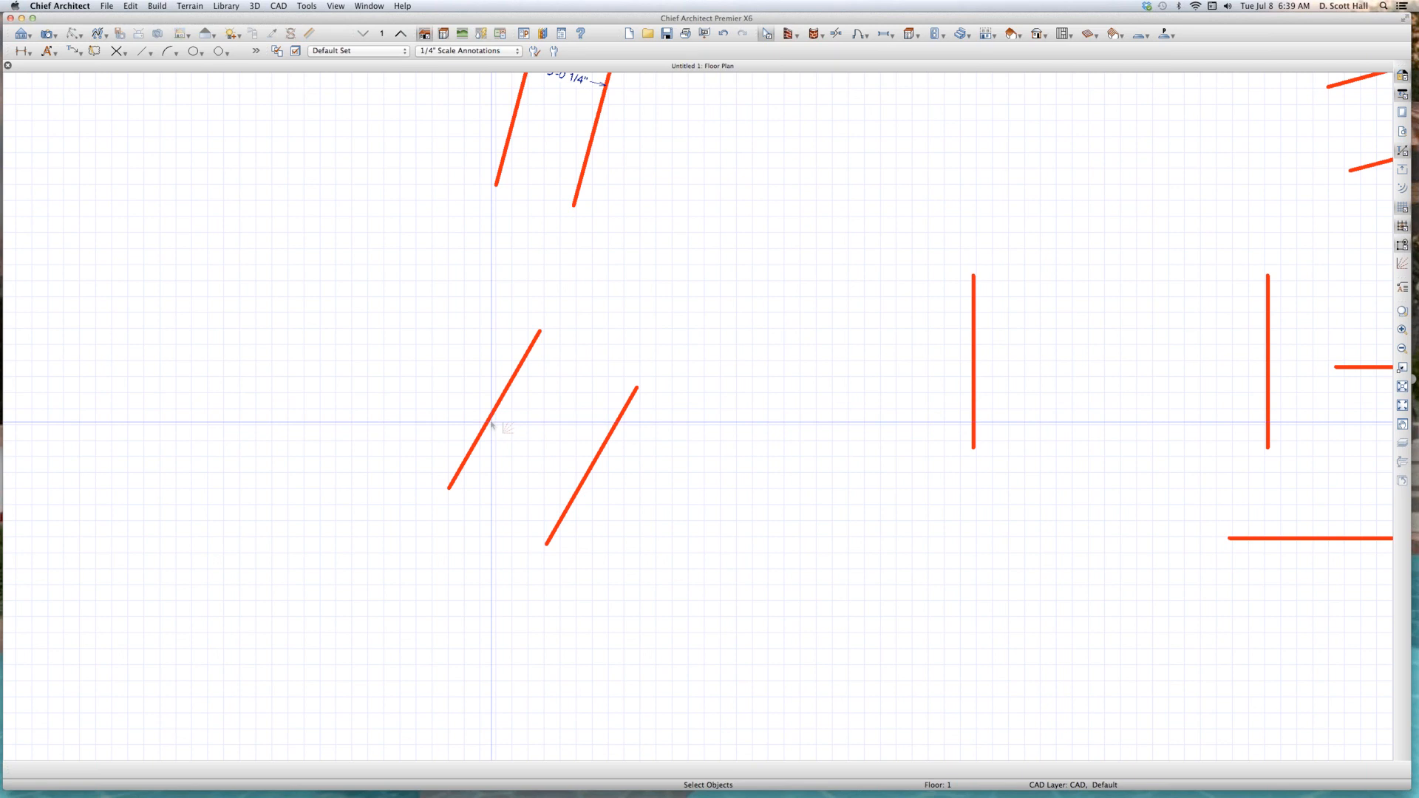
key(l)
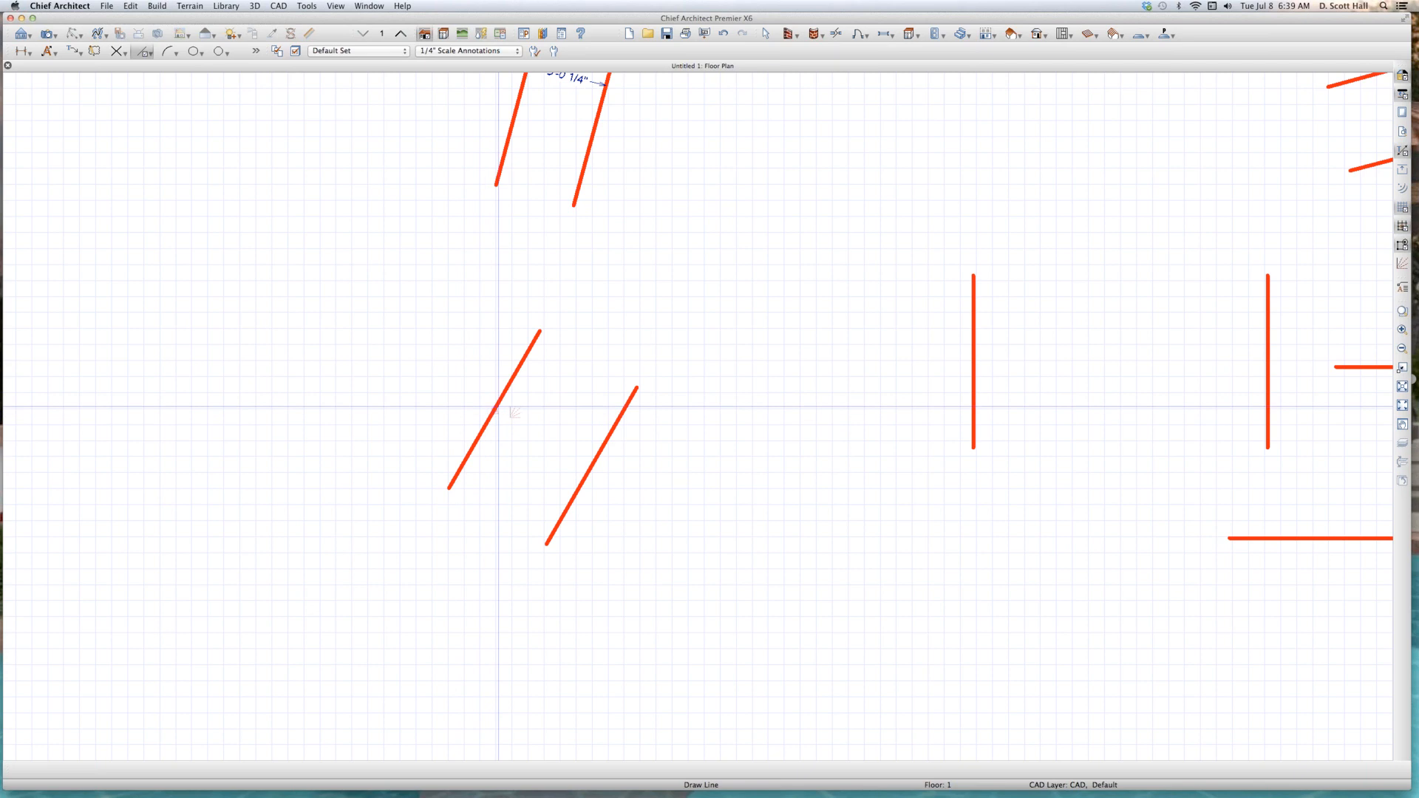
mouse_move(495, 407)
mouse_down()
mouse_move(532, 479)
mouse_move(650, 517)
mouse_move(664, 480)
mouse_move(663, 513)
mouse_move(681, 514)
mouse_up()
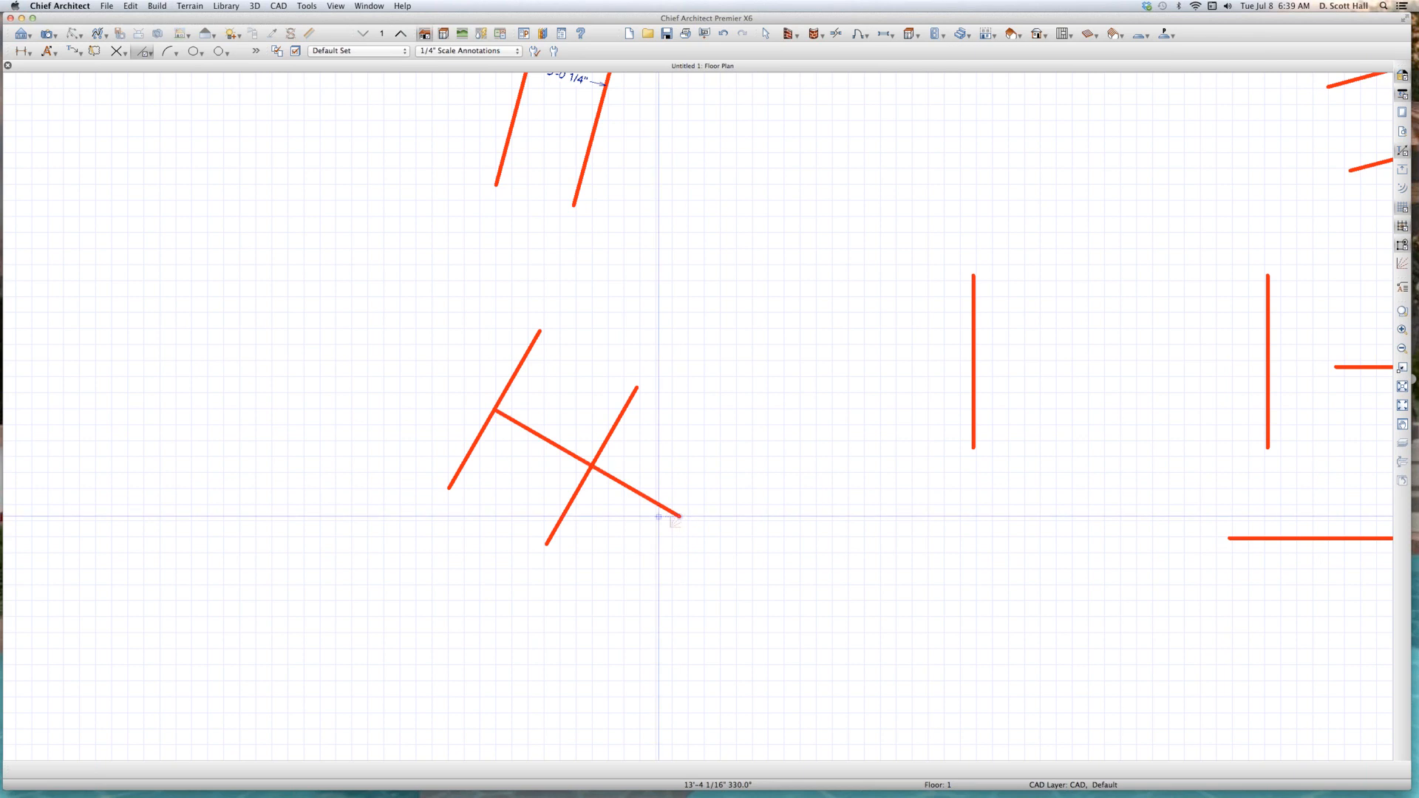
scroll(621, 462, up, 3)
key(super+space)
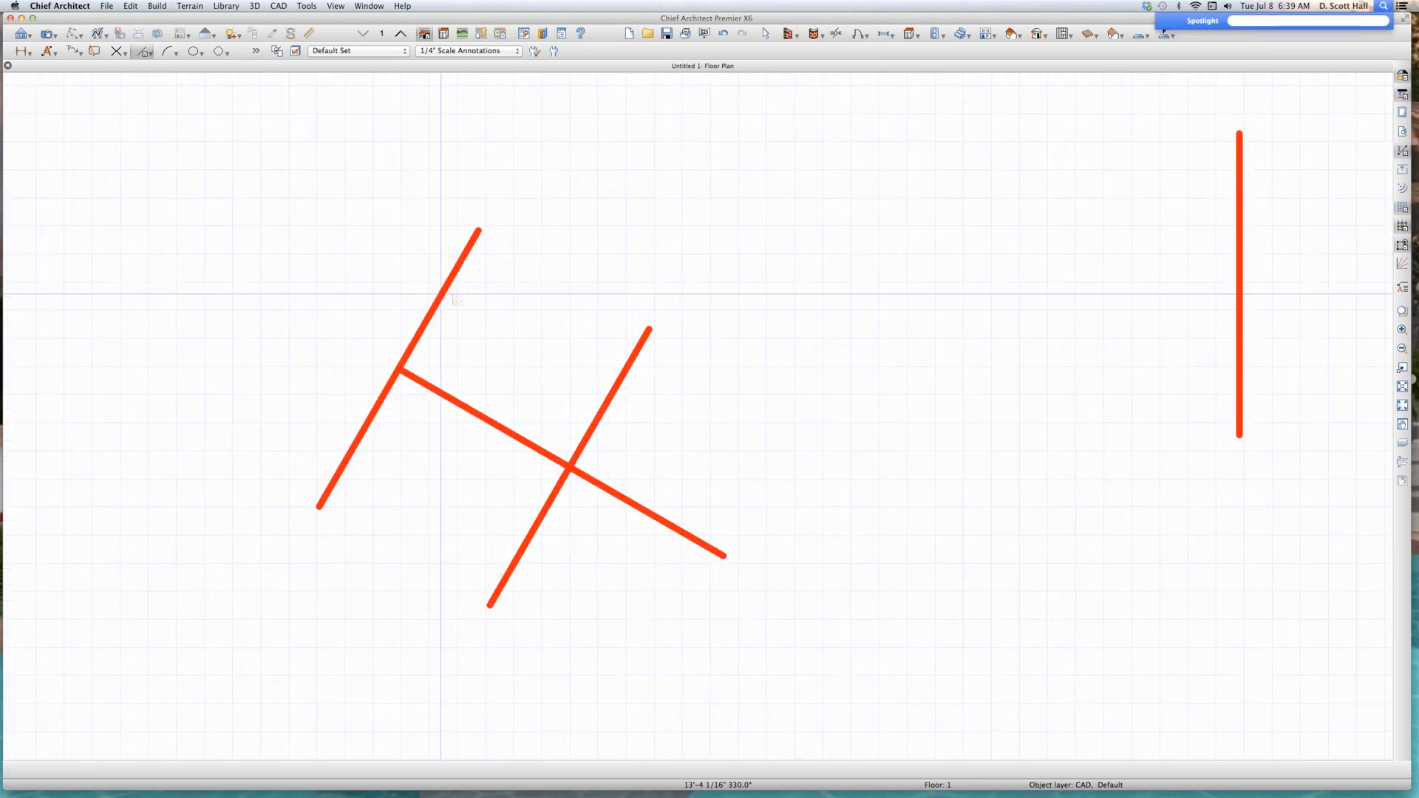
click(440, 297)
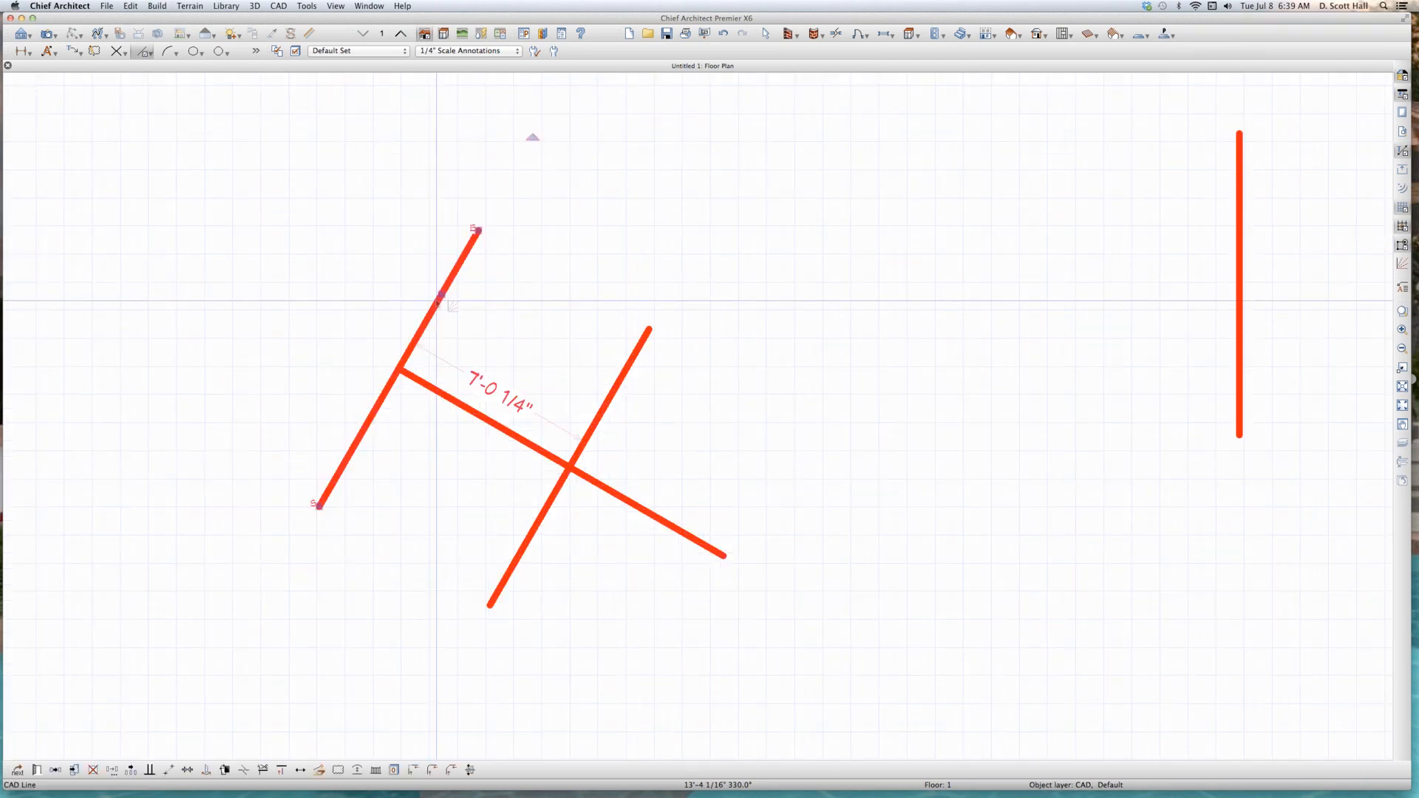
mouse_move(436, 301)
mouse_down()
mouse_move(420, 336)
mouse_move(440, 308)
mouse_up()
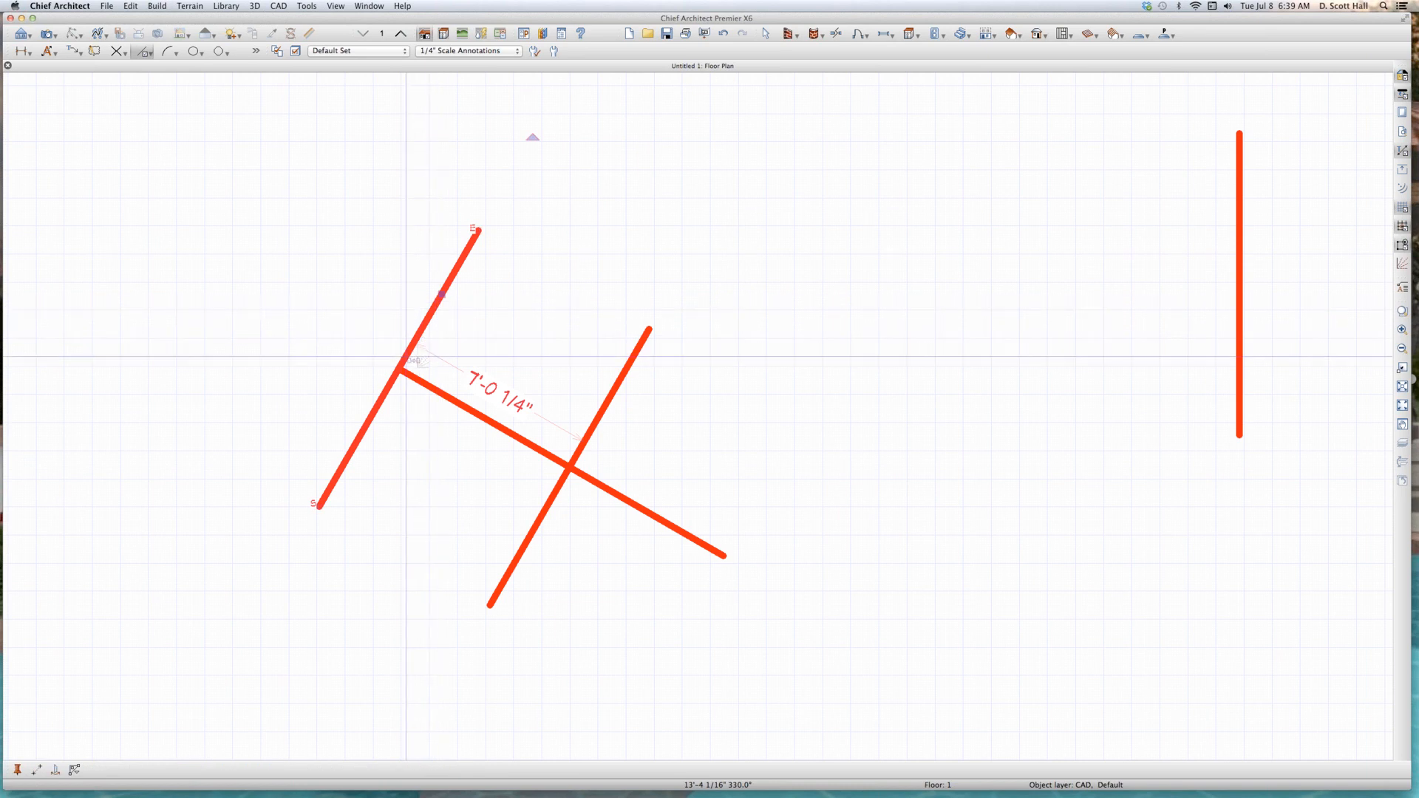
key(Escape)
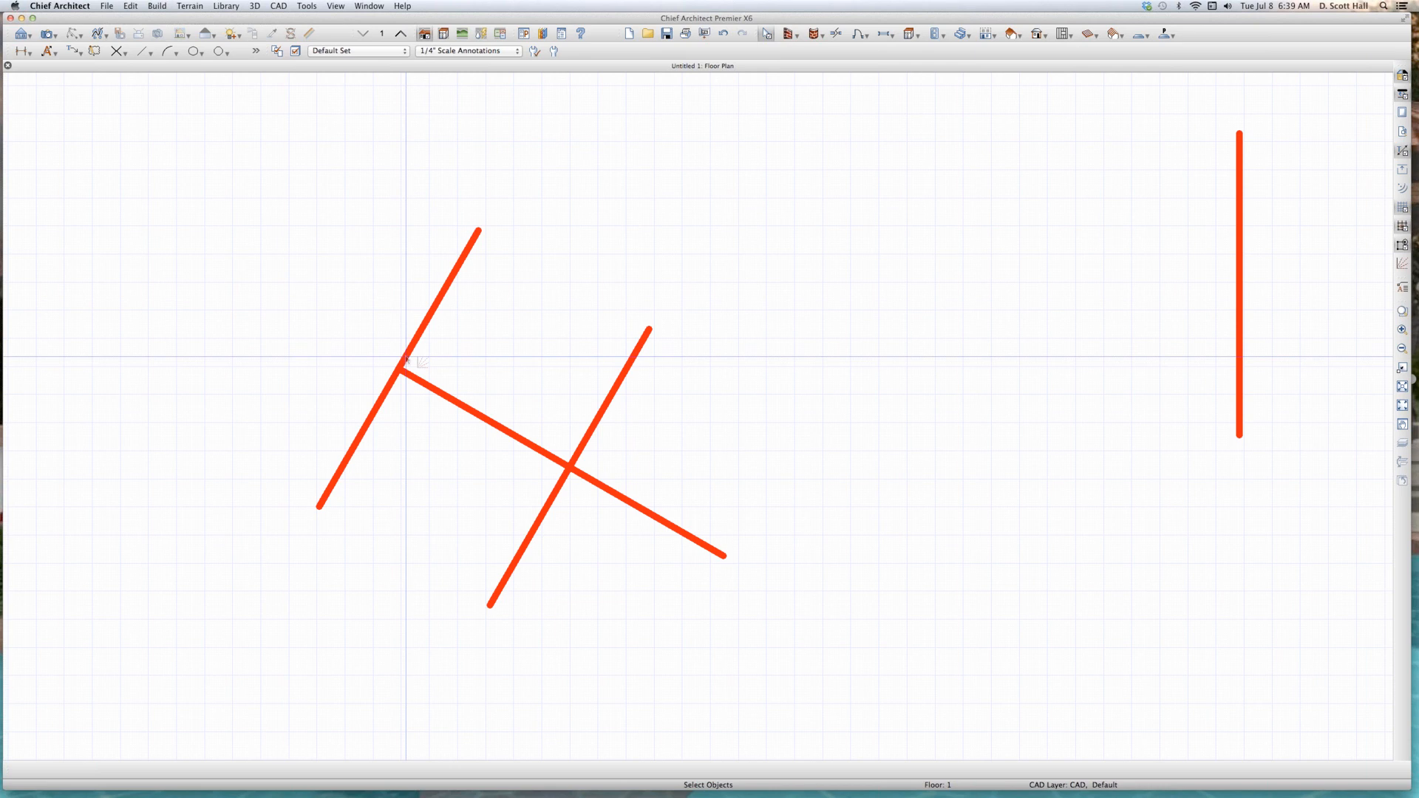
Step: Place another copy of the left 60° line between the pair, at a polar distance of 55 3/4" and angle of about -32.55°
click(404, 362)
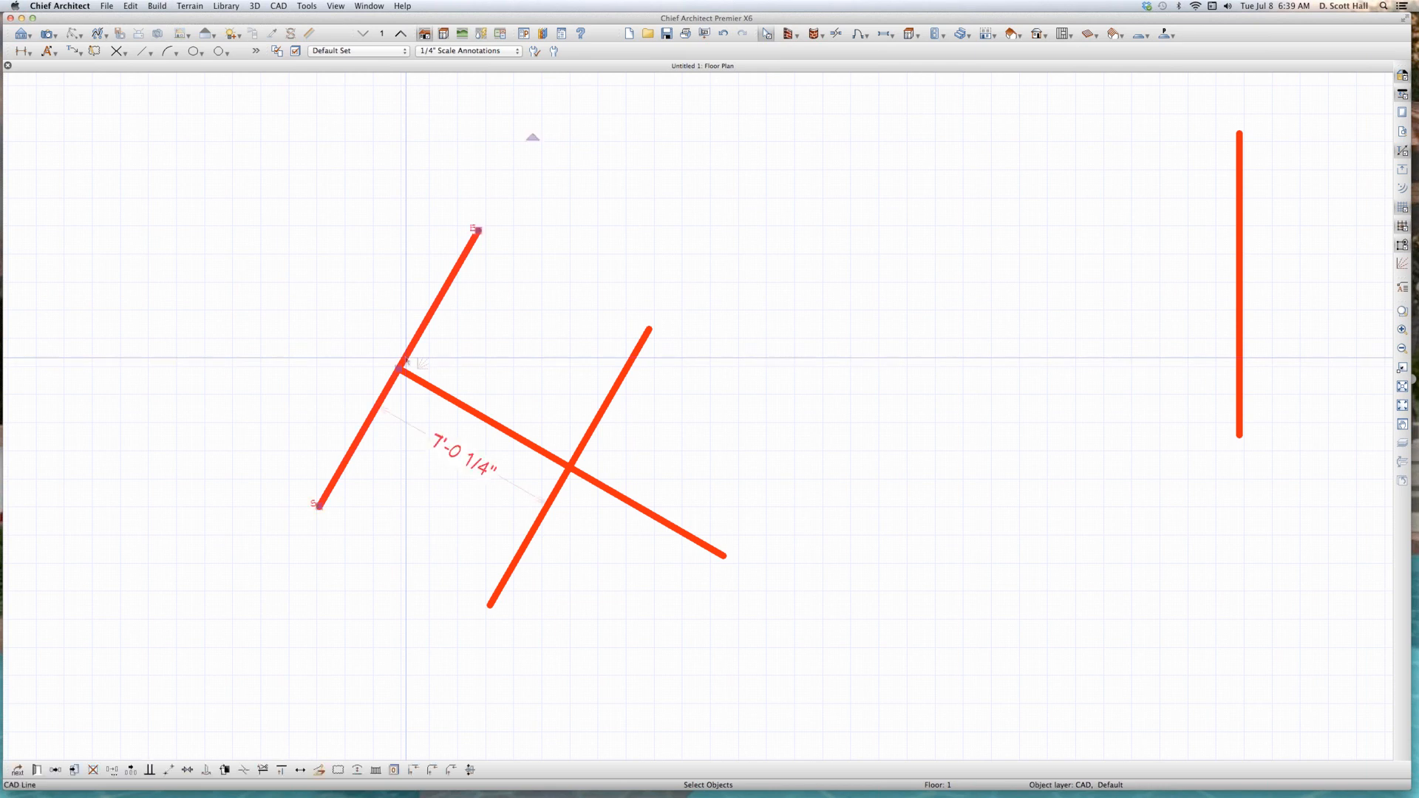
scroll(400, 361, up, 2)
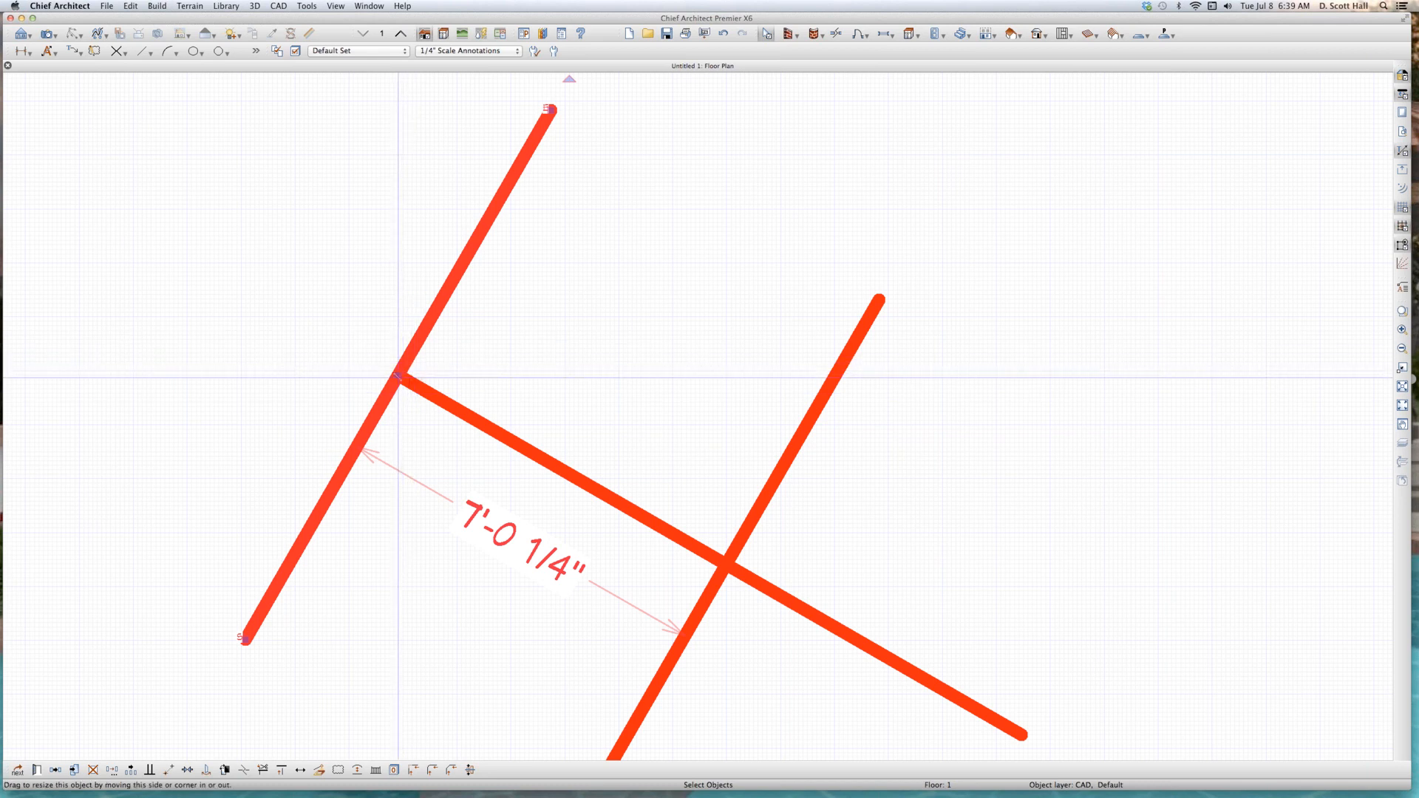
scroll(398, 379, up, 3)
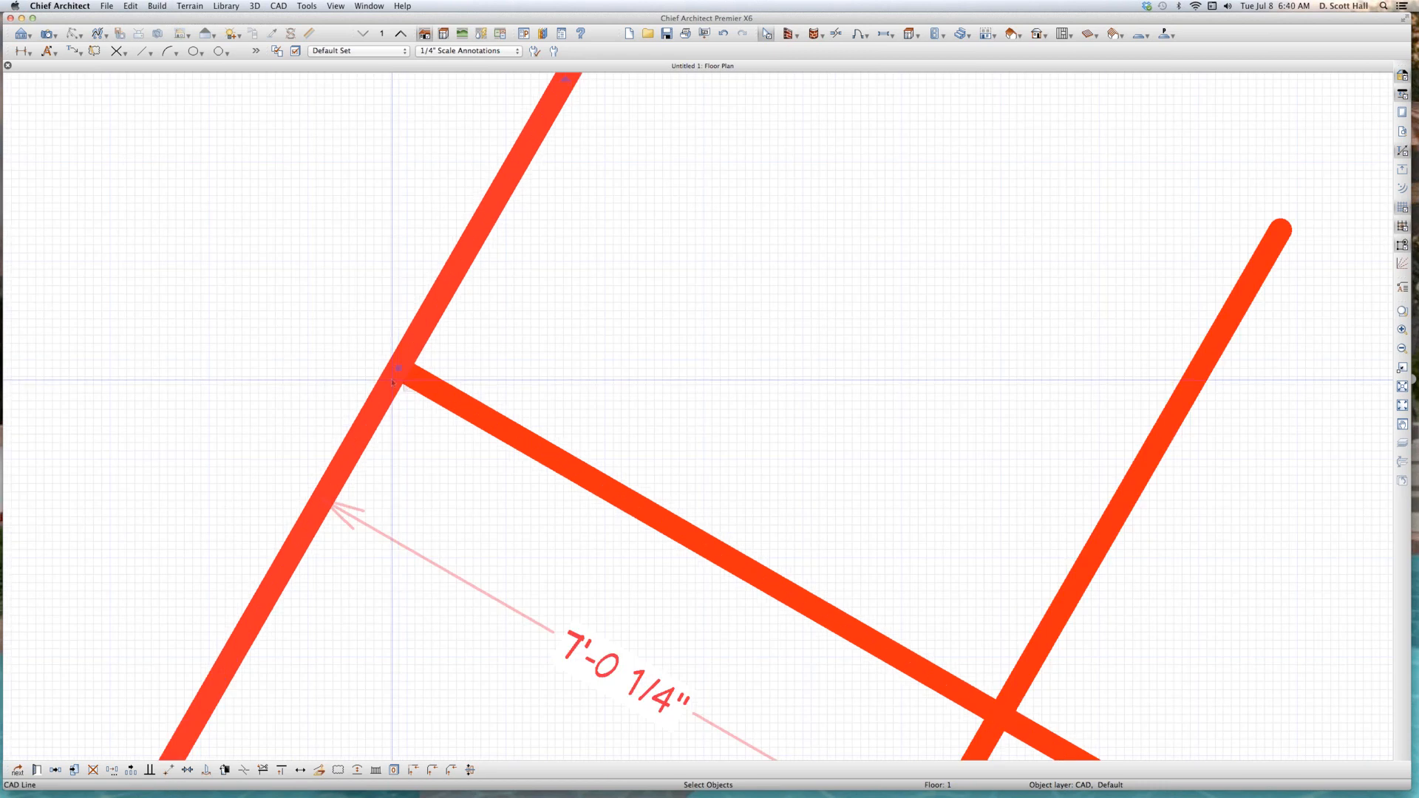
scroll(392, 359, down, 4)
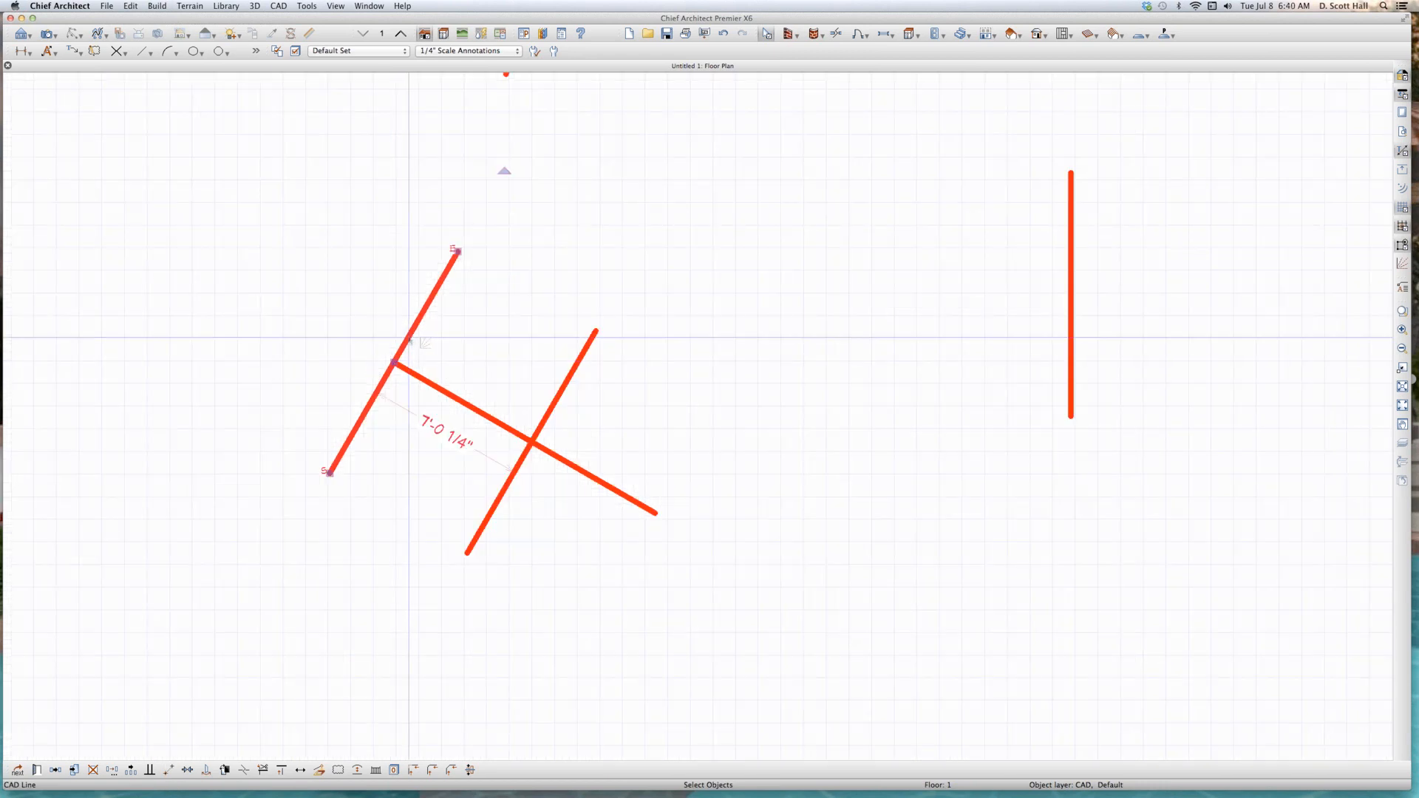
scroll(409, 339, up, 3)
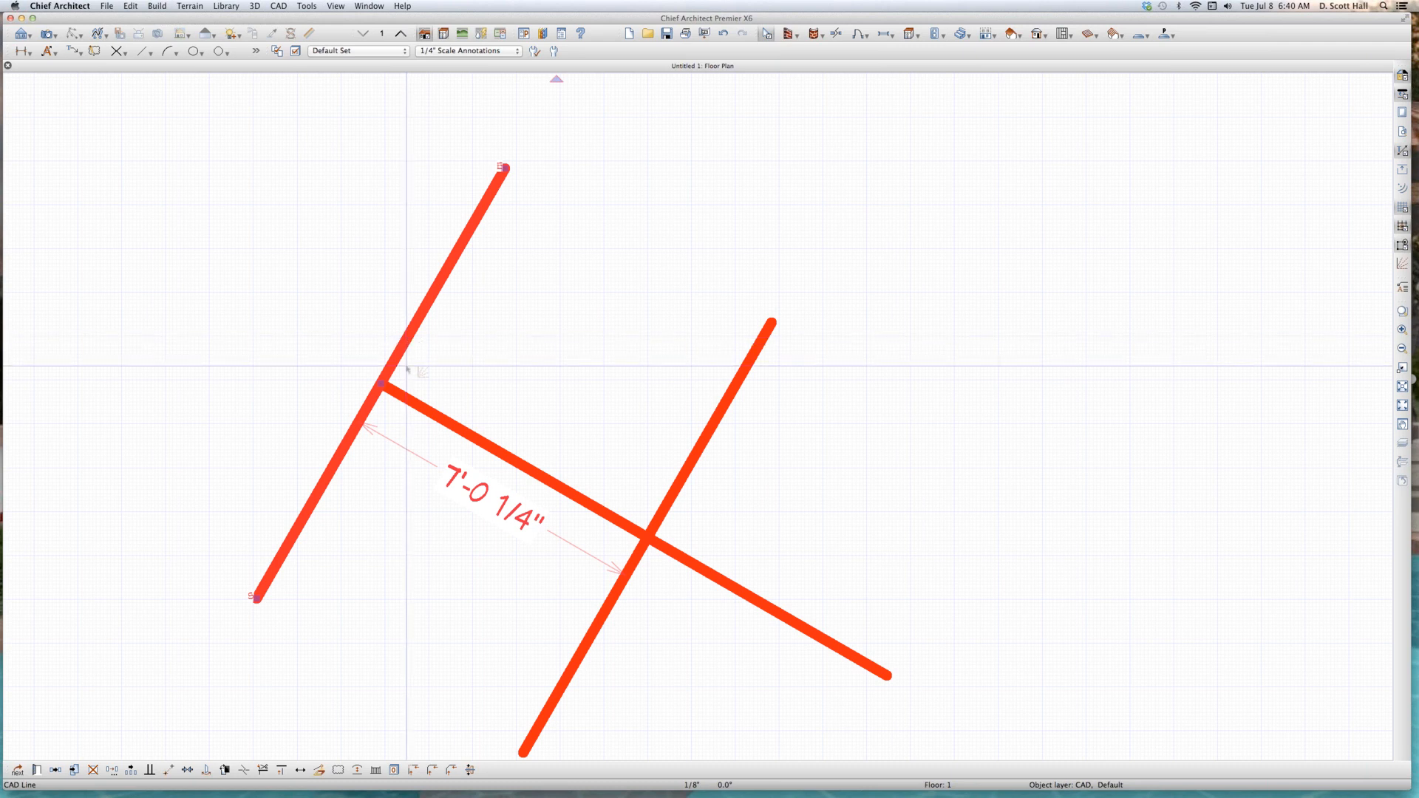
scroll(384, 388, down, 2)
scroll(380, 395, up, 2)
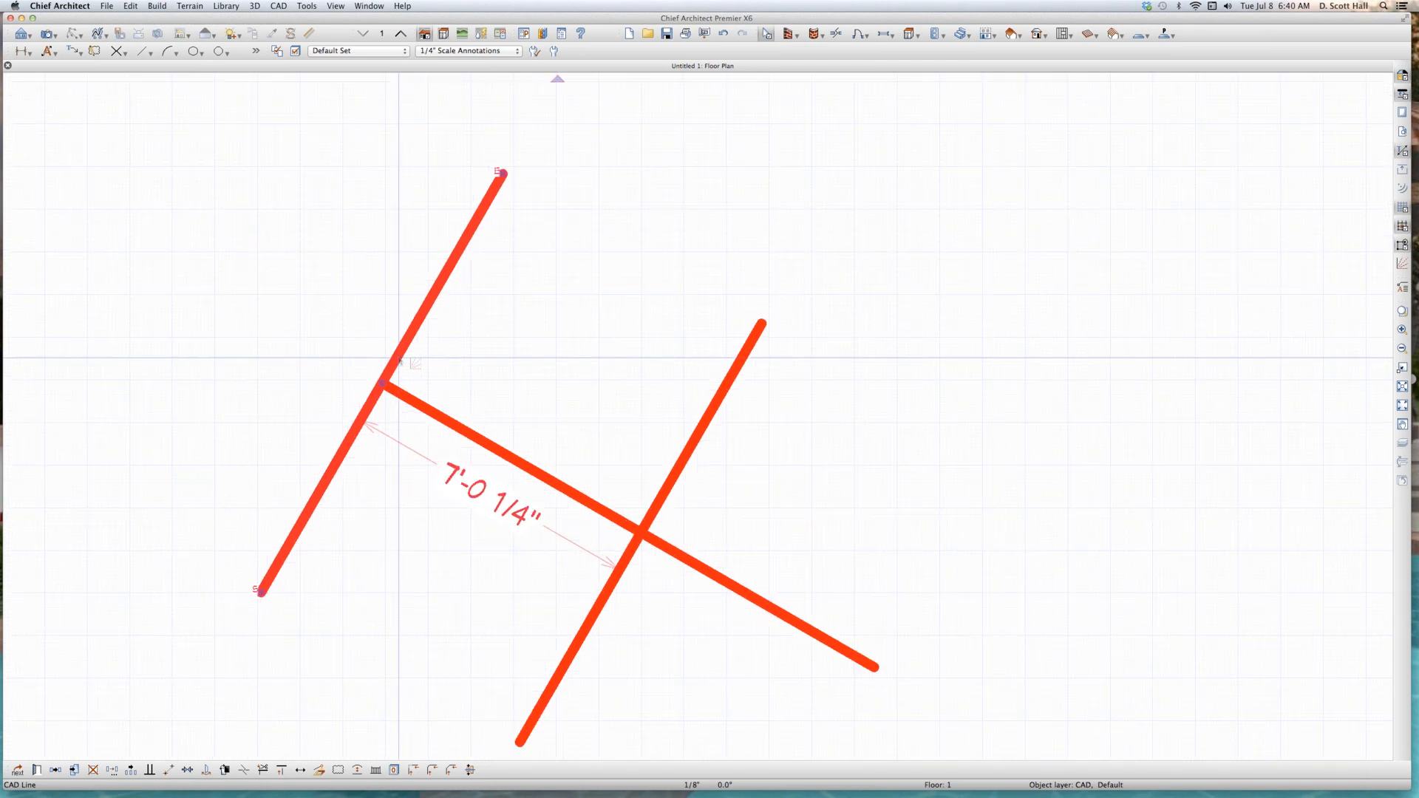
scroll(380, 399, up, 1)
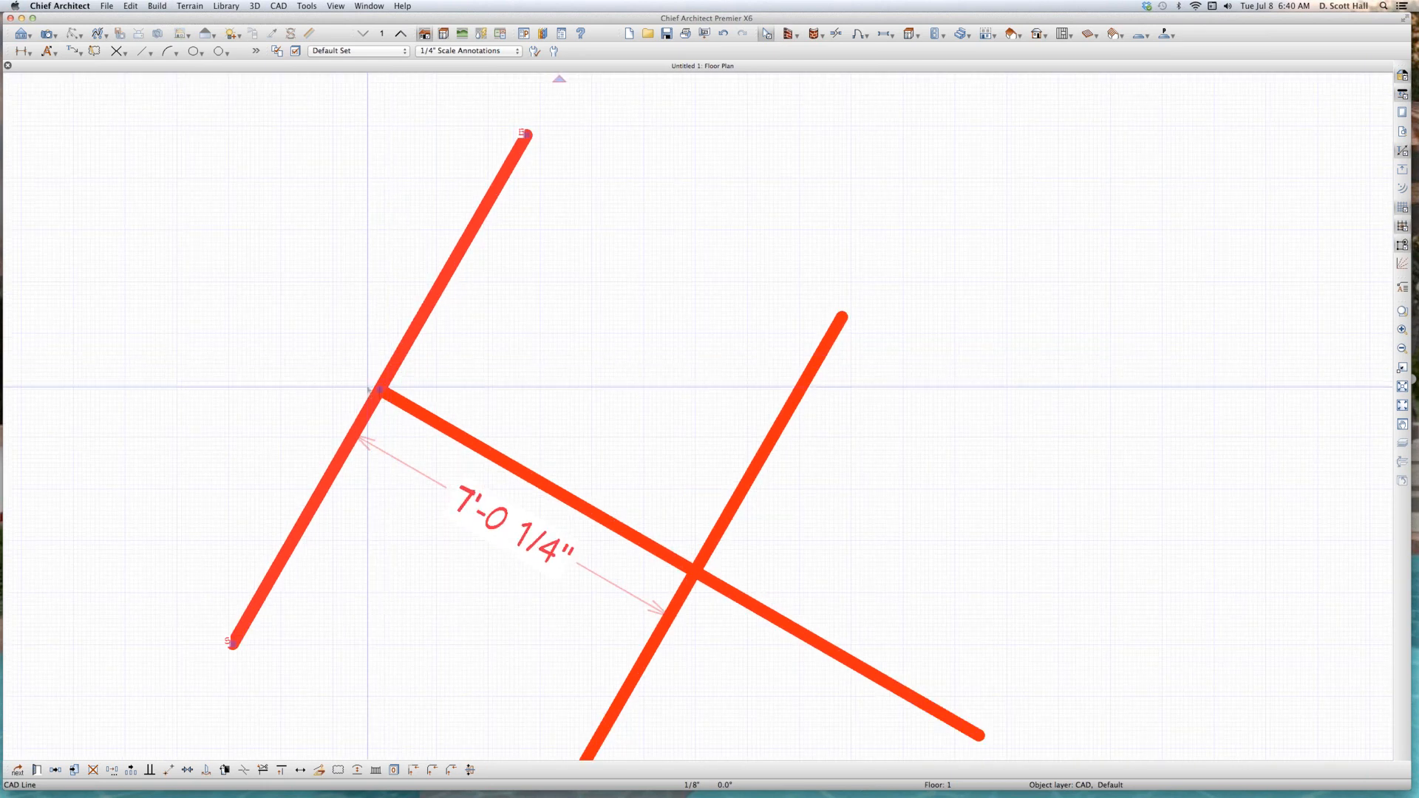
click(380, 390)
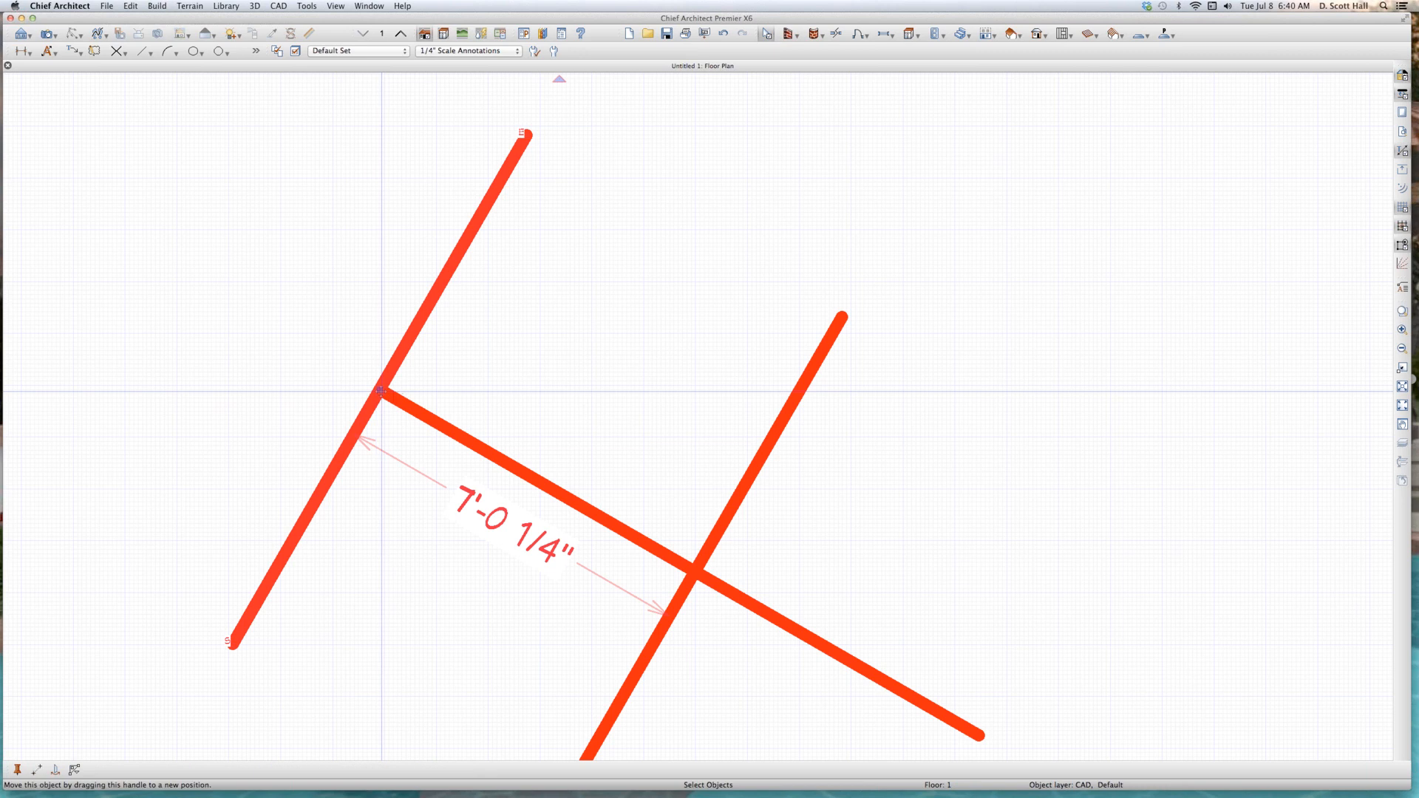
drag(380, 390, 583, 520)
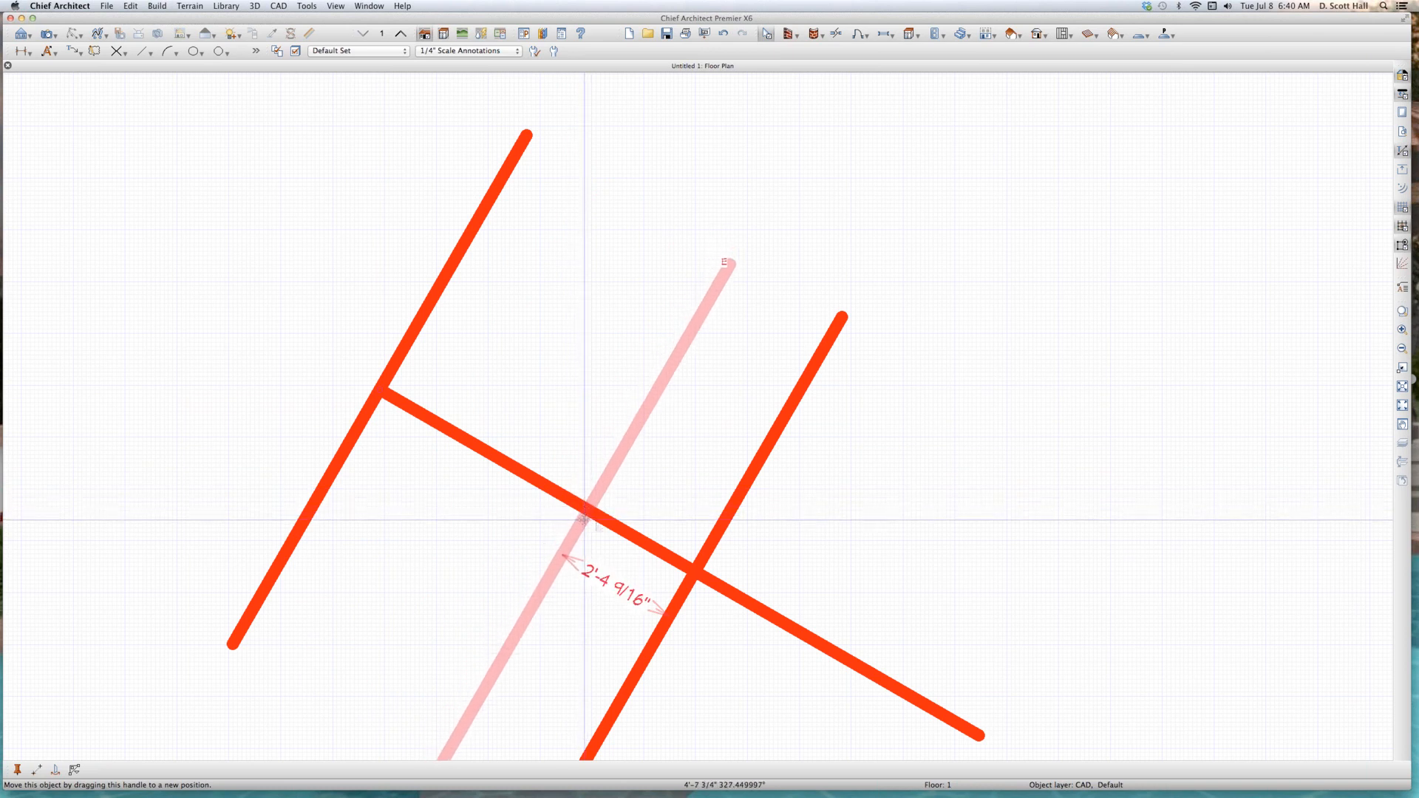
key(Tab)
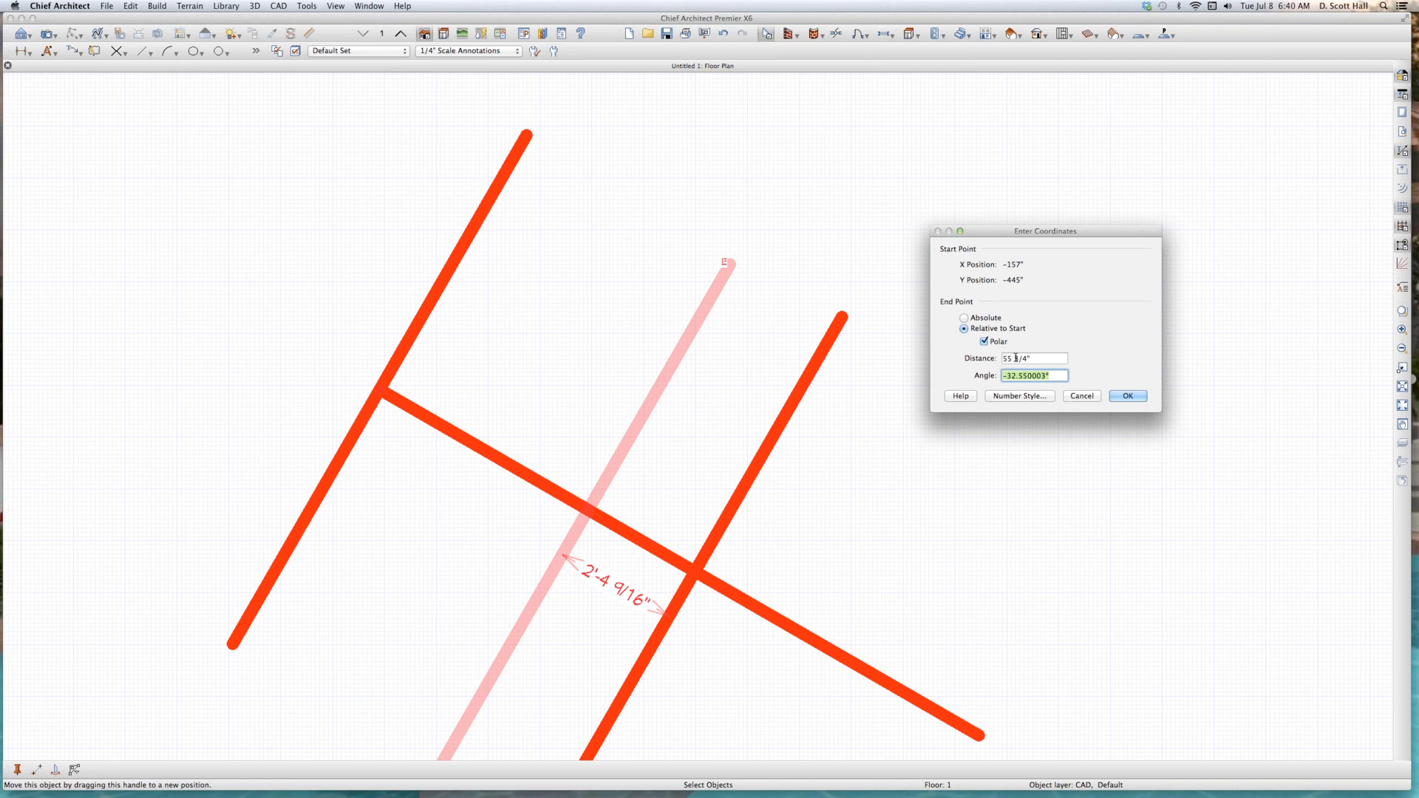
key(Return)
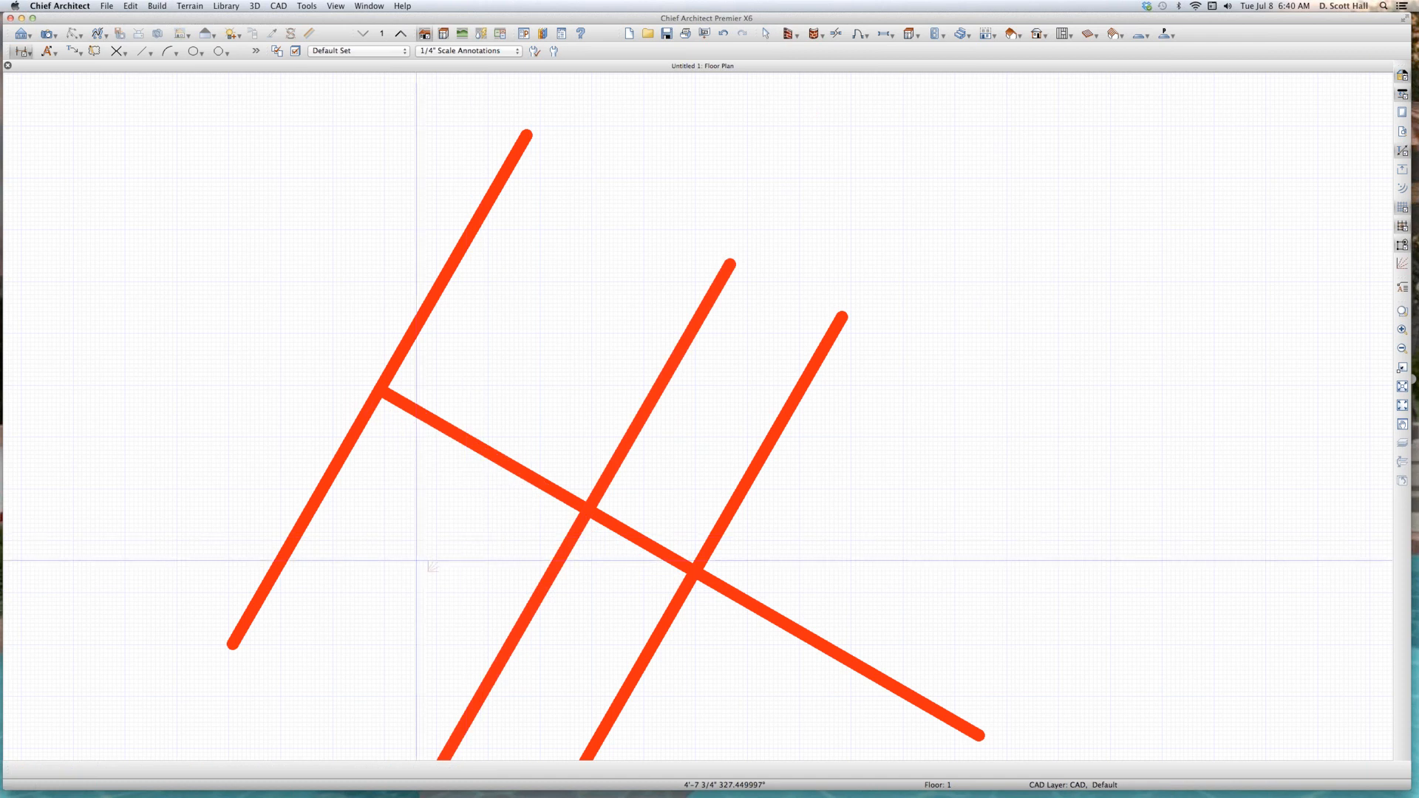
Step: Add a dimension between the left 60° line and the newly placed middle copy
click(317, 502)
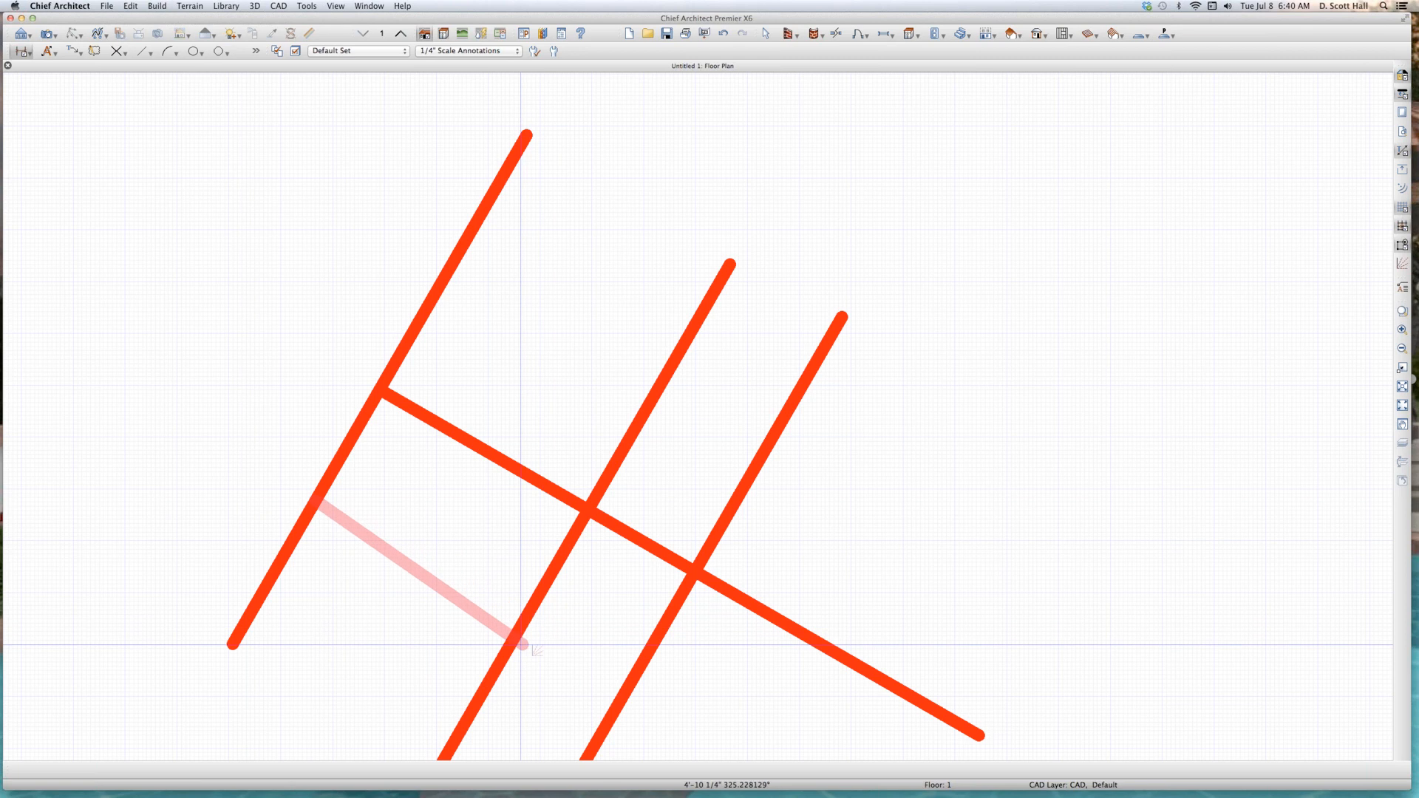
mouse_move(527, 611)
mouse_down()
mouse_move(517, 639)
mouse_move(525, 627)
mouse_up()
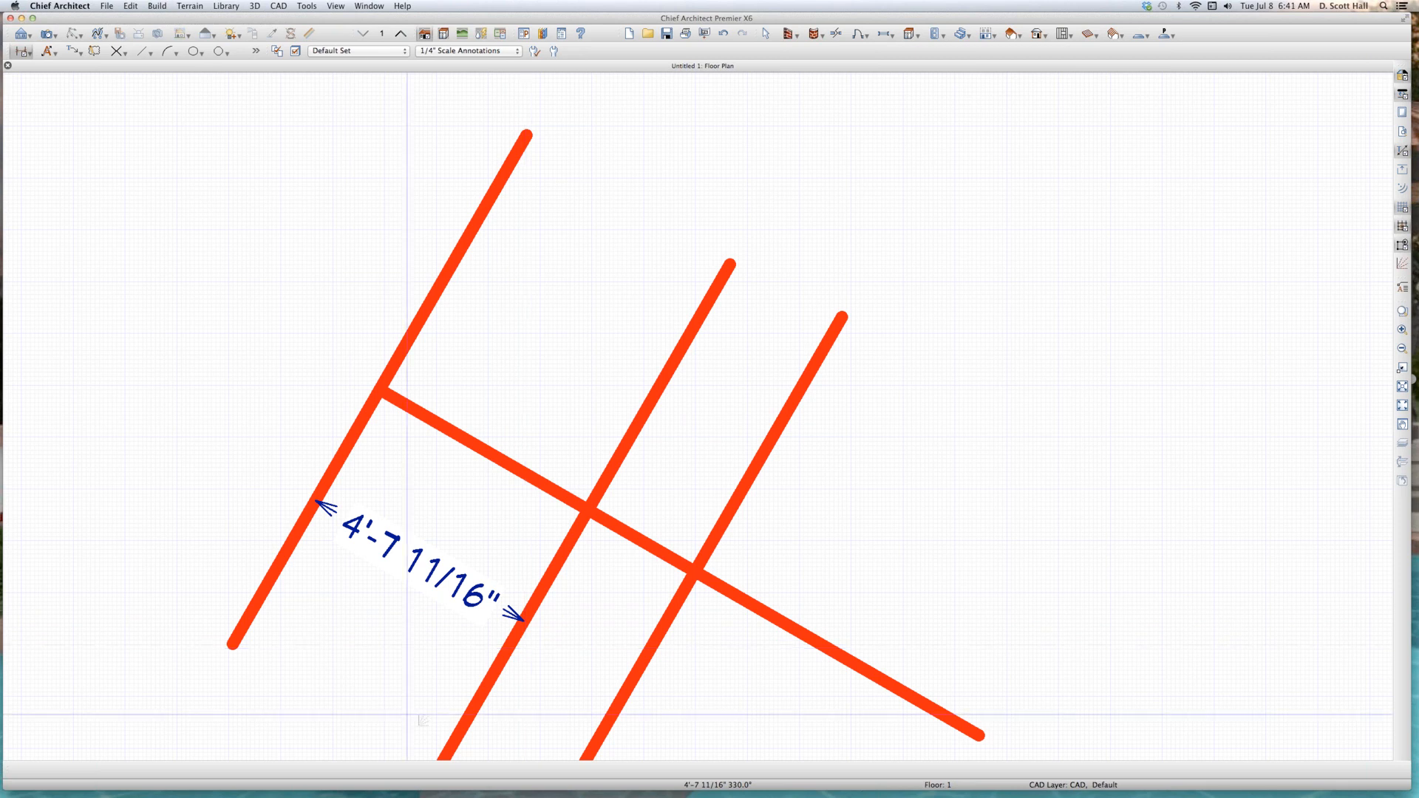
scroll(557, 649, down, 5)
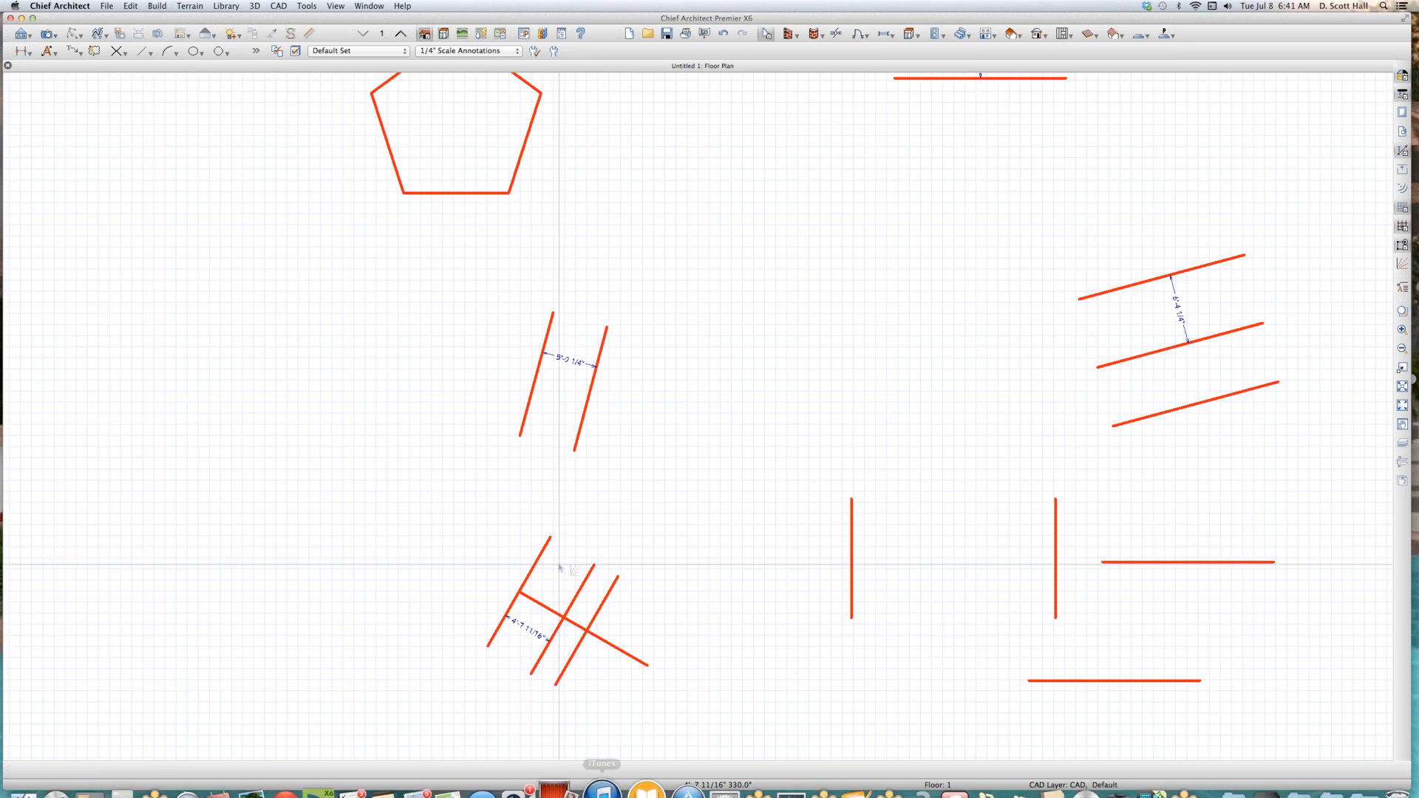
key(space)
scroll(554, 566, up, 1)
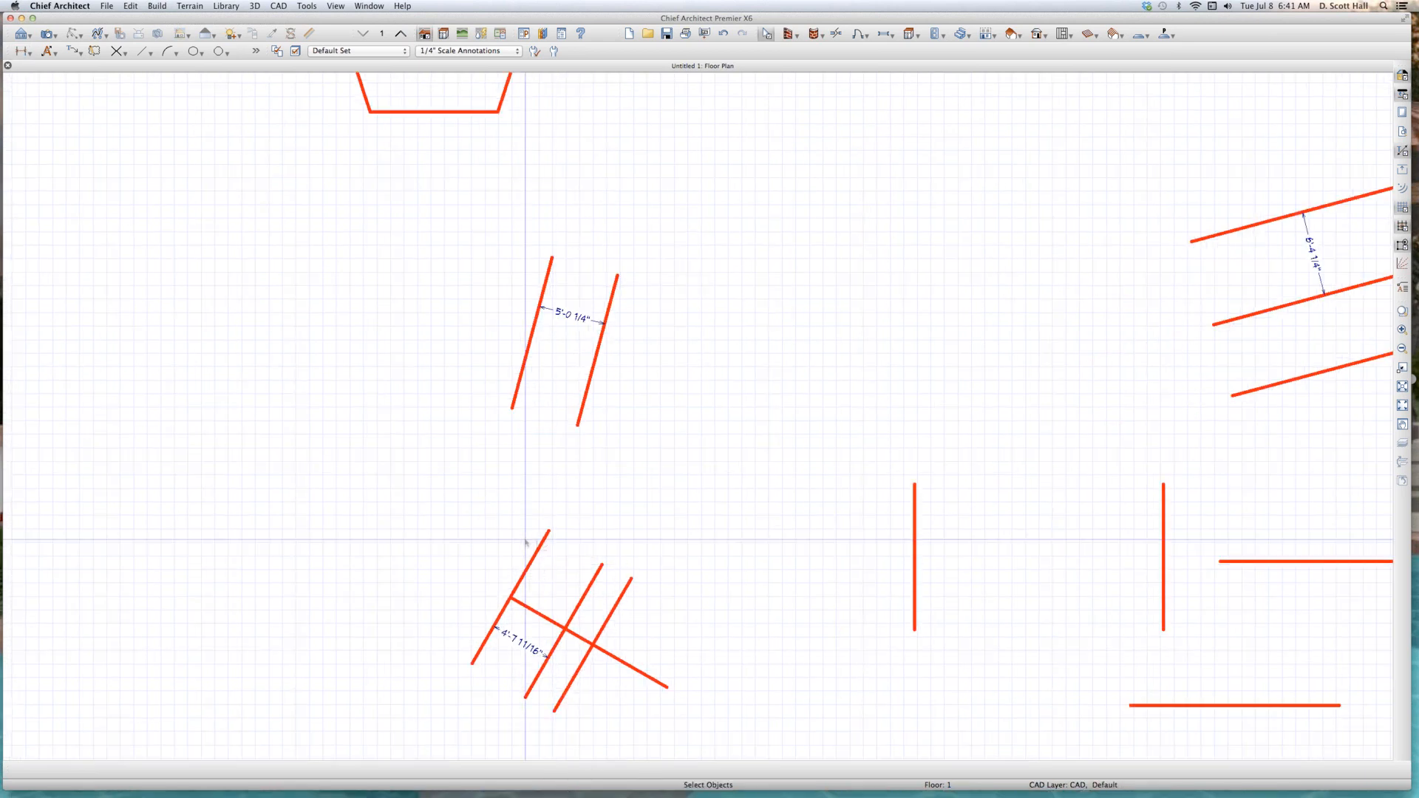
scroll(553, 566, down, 5)
scroll(547, 309, up, 3)
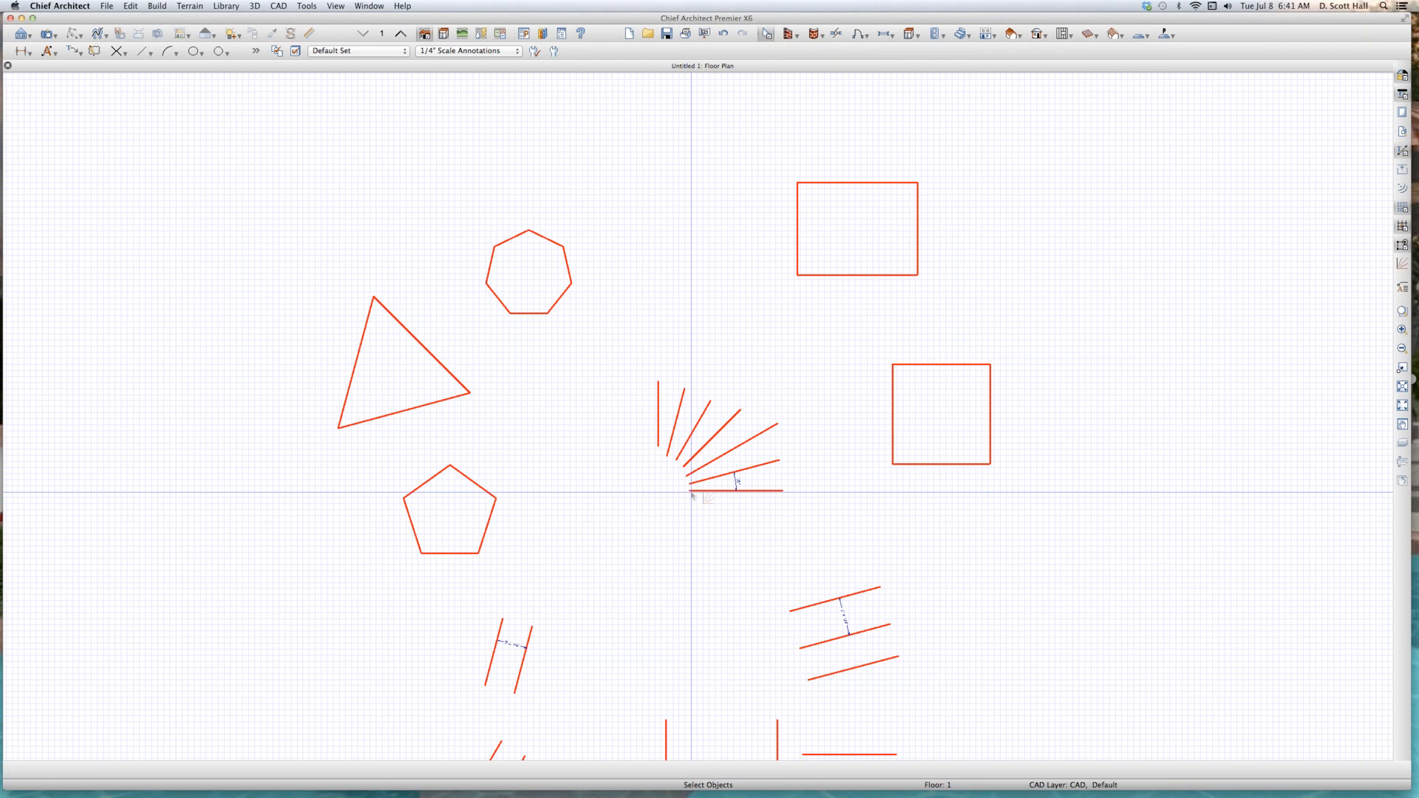
scroll(706, 517, up, 2)
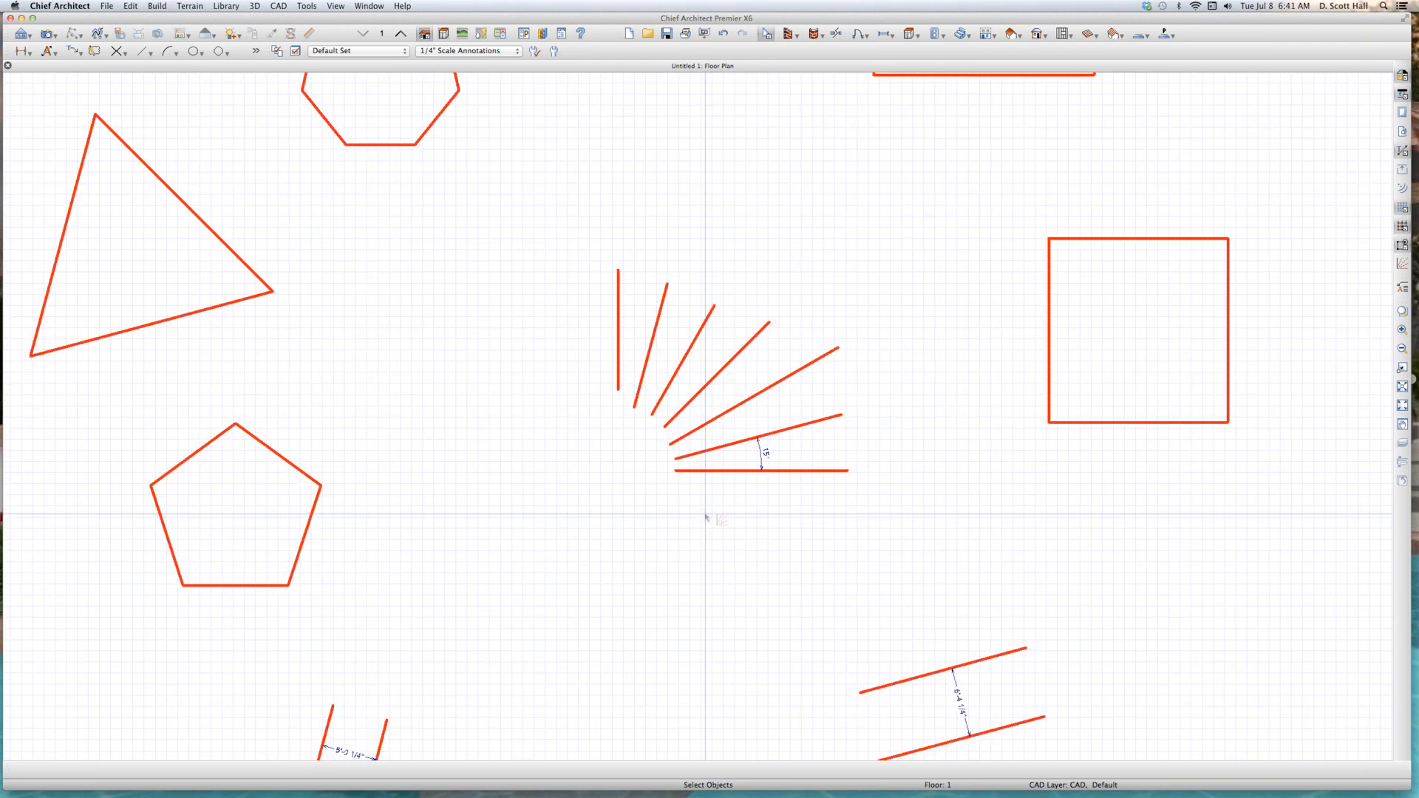
Step: Create a larger concentric copy of the square from its lower-right corner, with a relative, non-polar offset of X 24" and Y -24"
scroll(675, 444, down, 5)
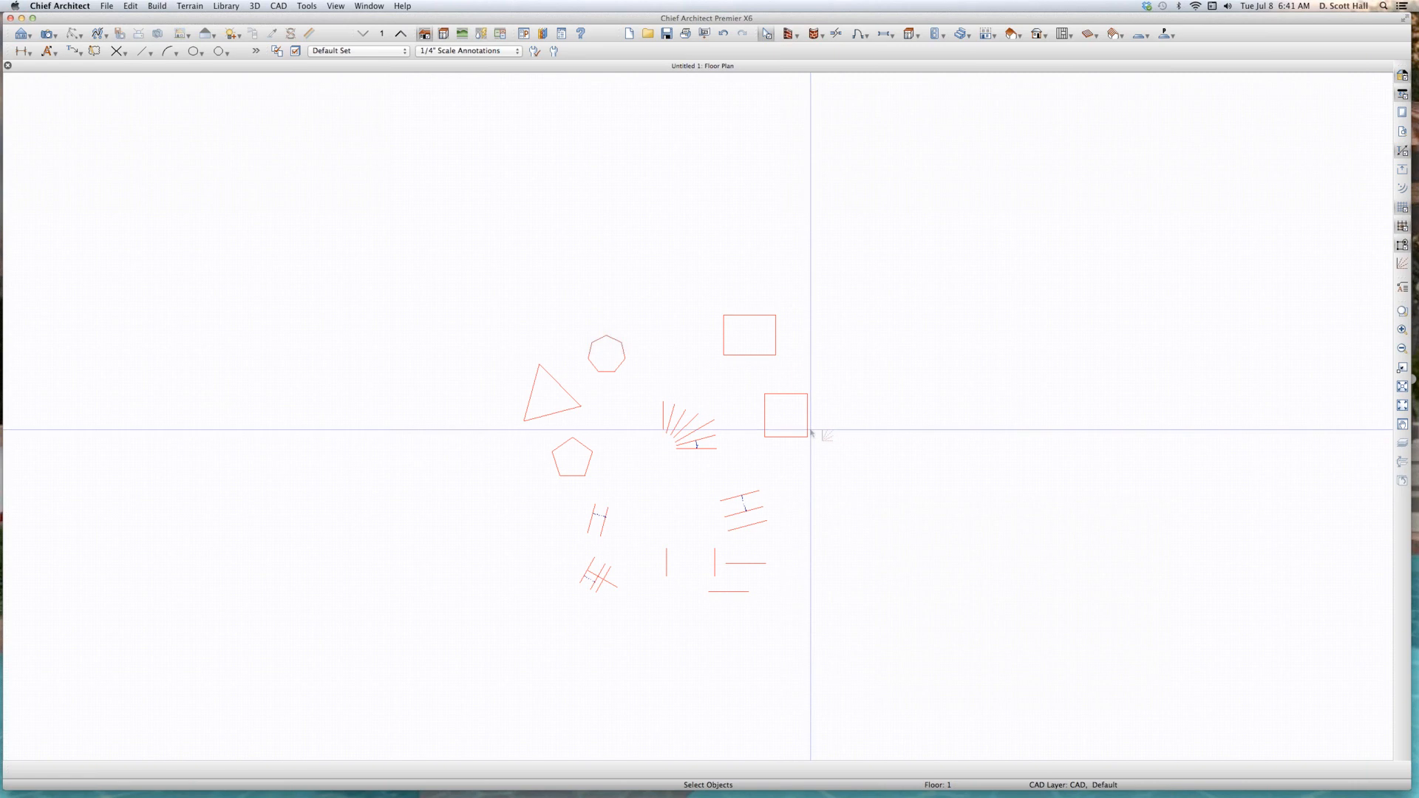
scroll(684, 452, up, 4)
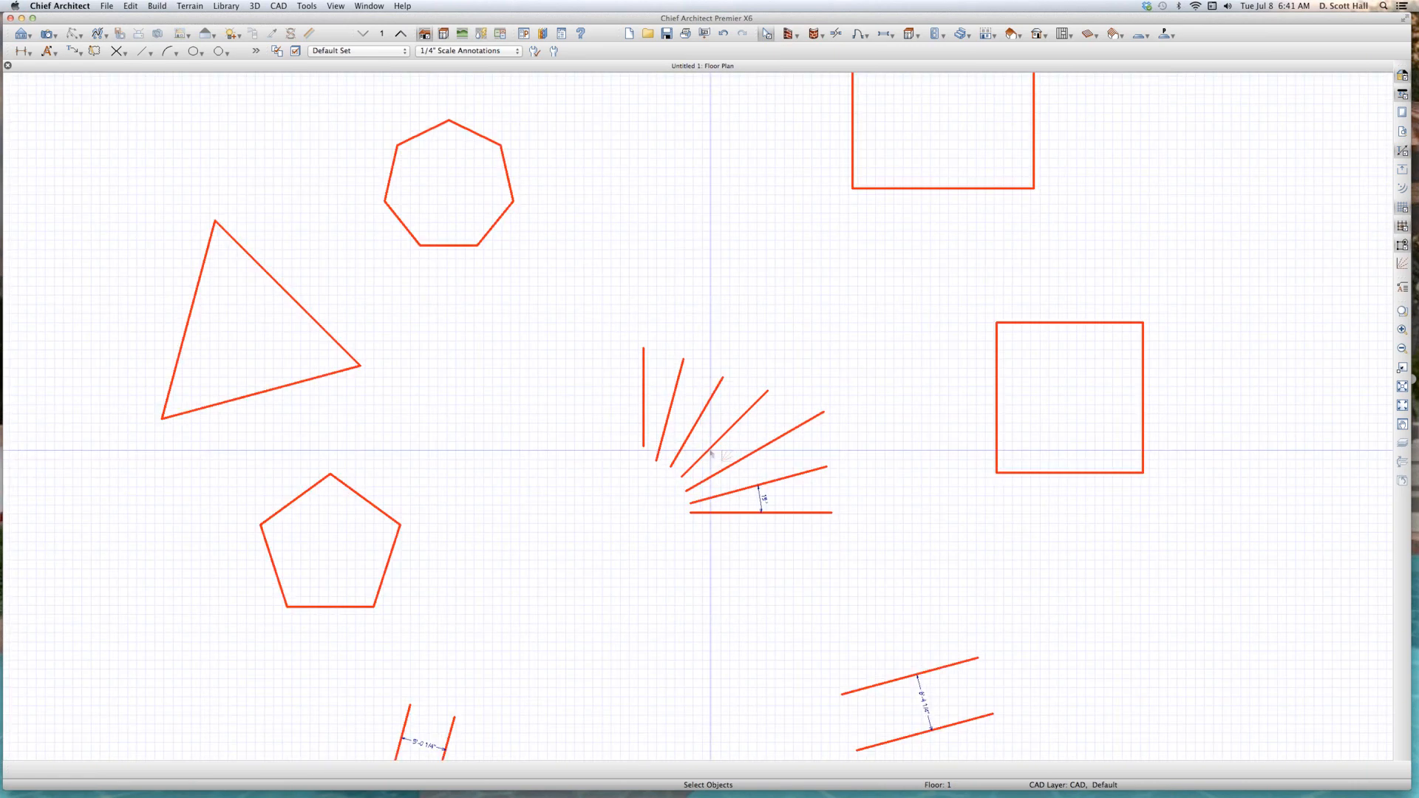
scroll(570, 462, down, 2)
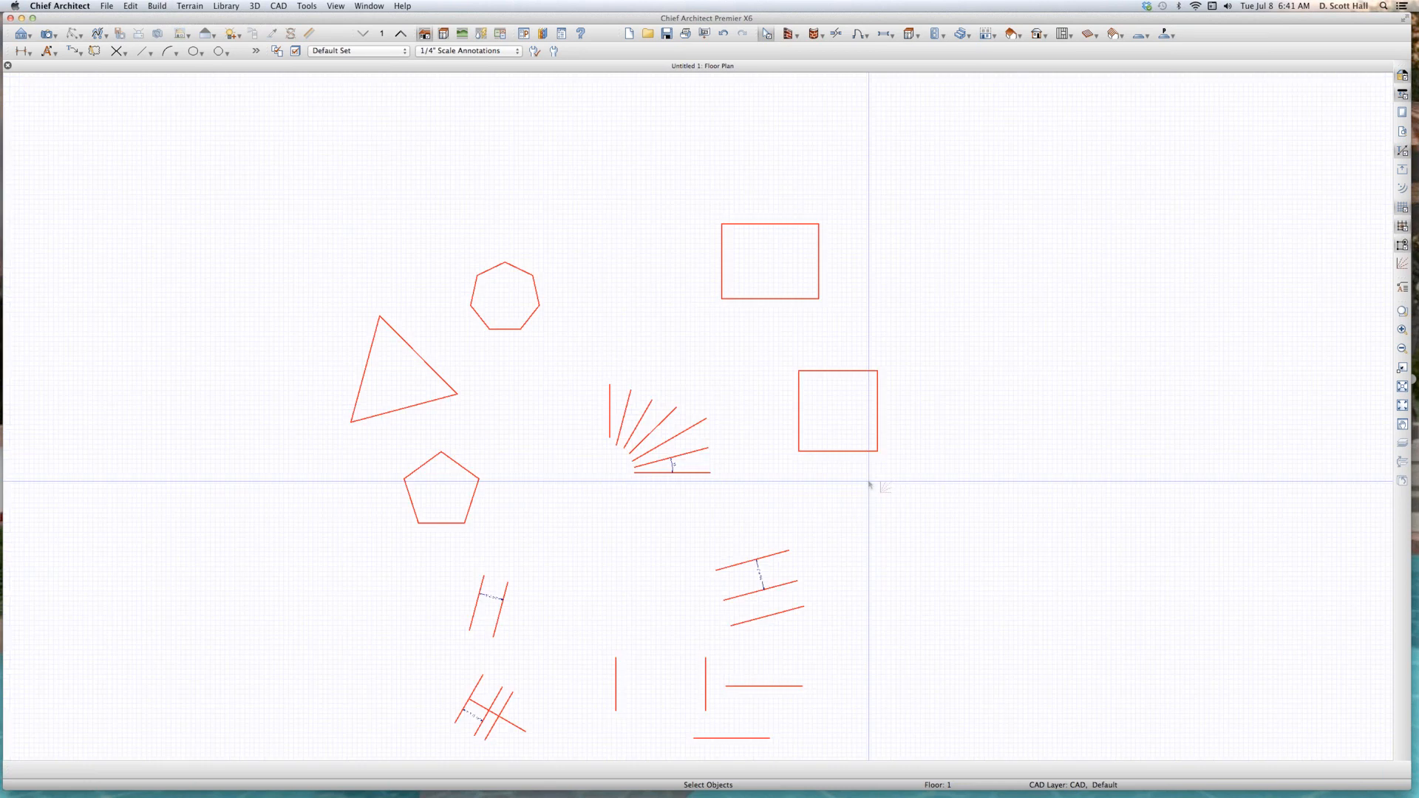
scroll(734, 410, up, 1)
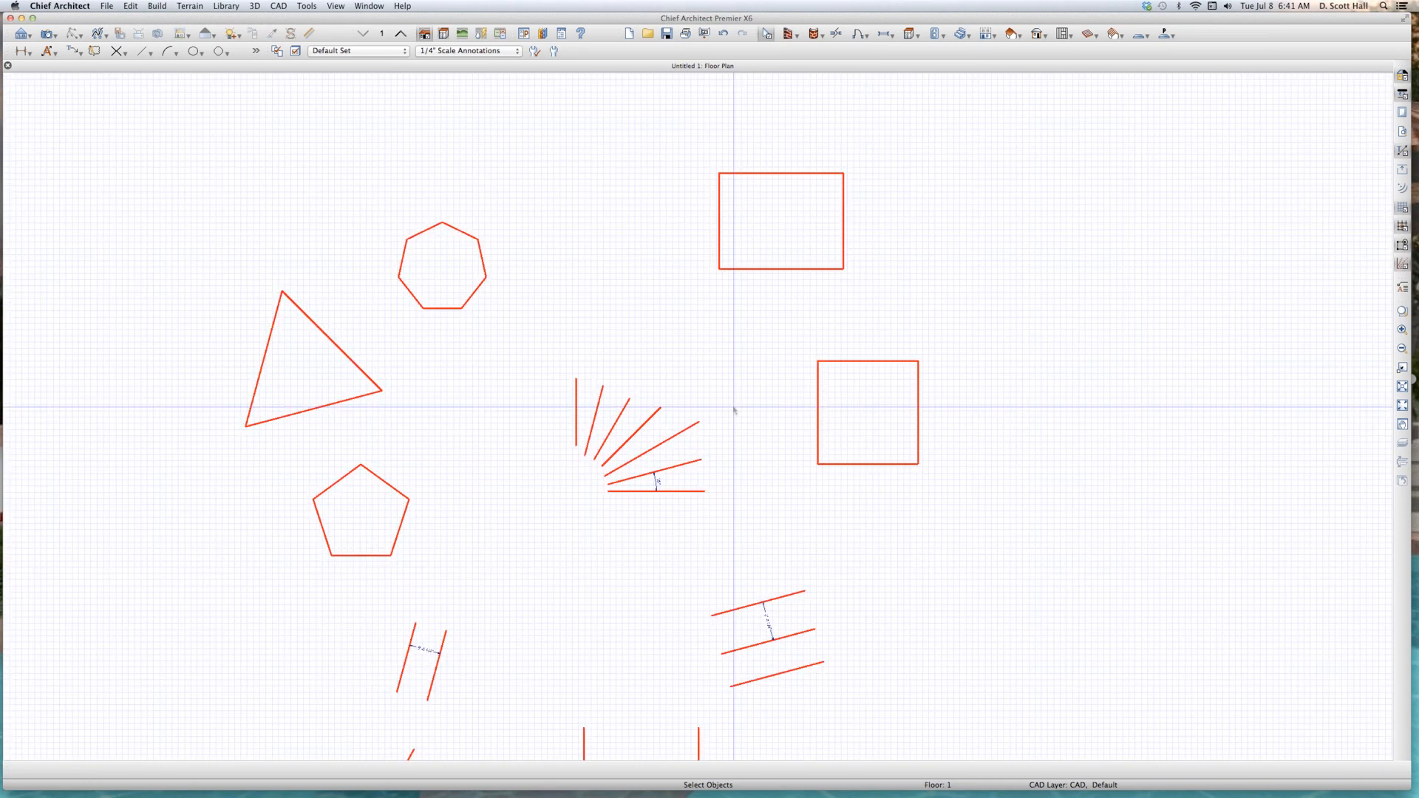
scroll(735, 410, up, 2)
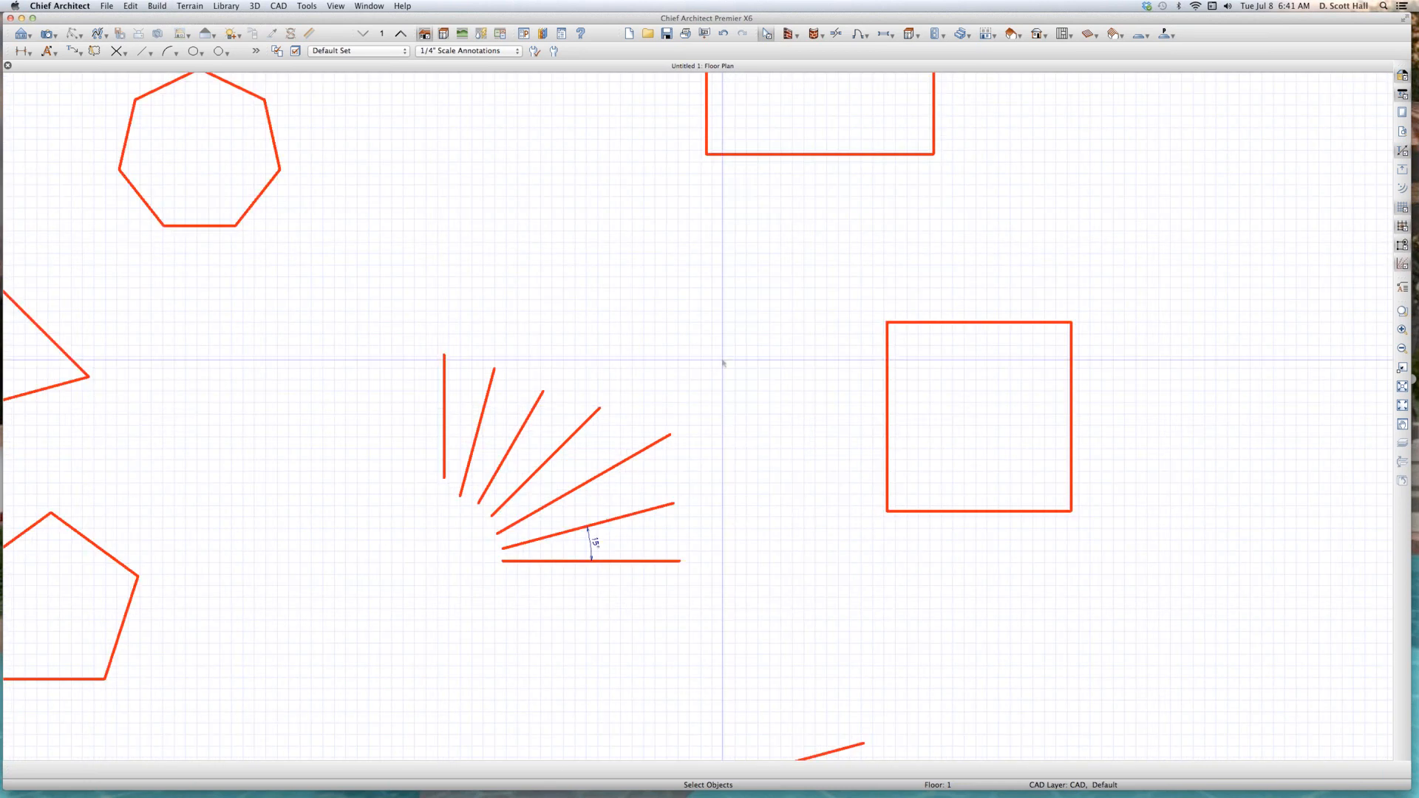
click(1071, 429)
scroll(1049, 424, down, 1)
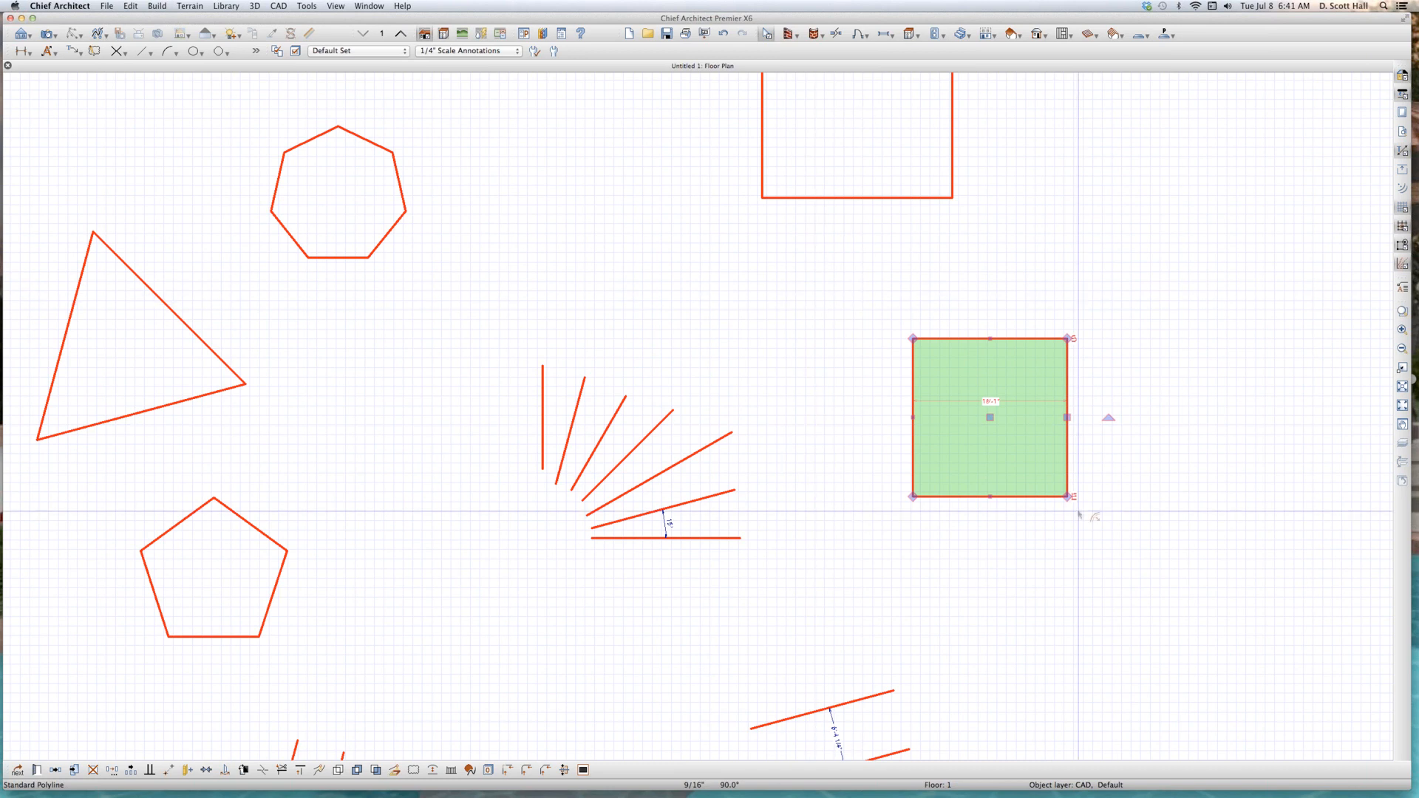
scroll(1060, 488, up, 1)
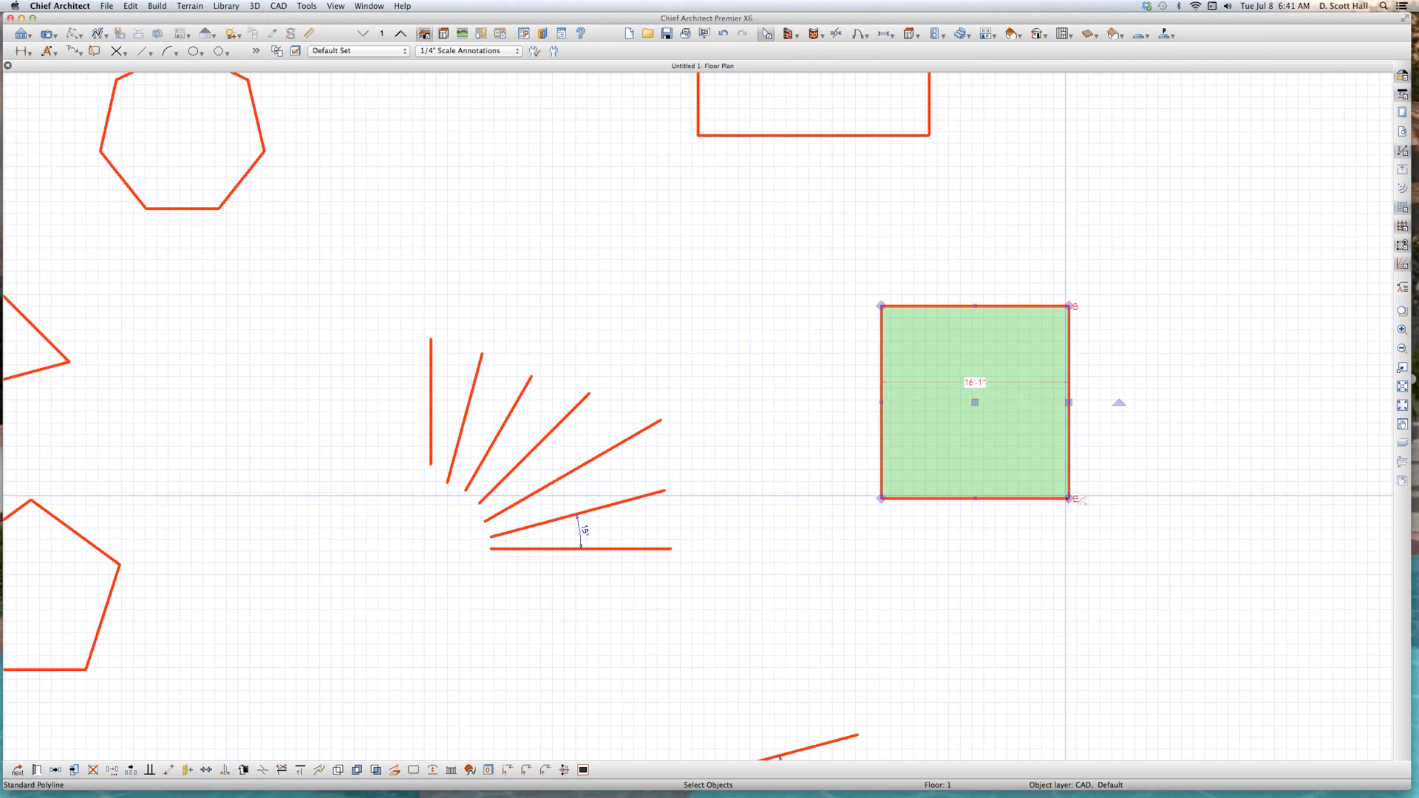
drag(1069, 498, 1107, 527)
key(Tab)
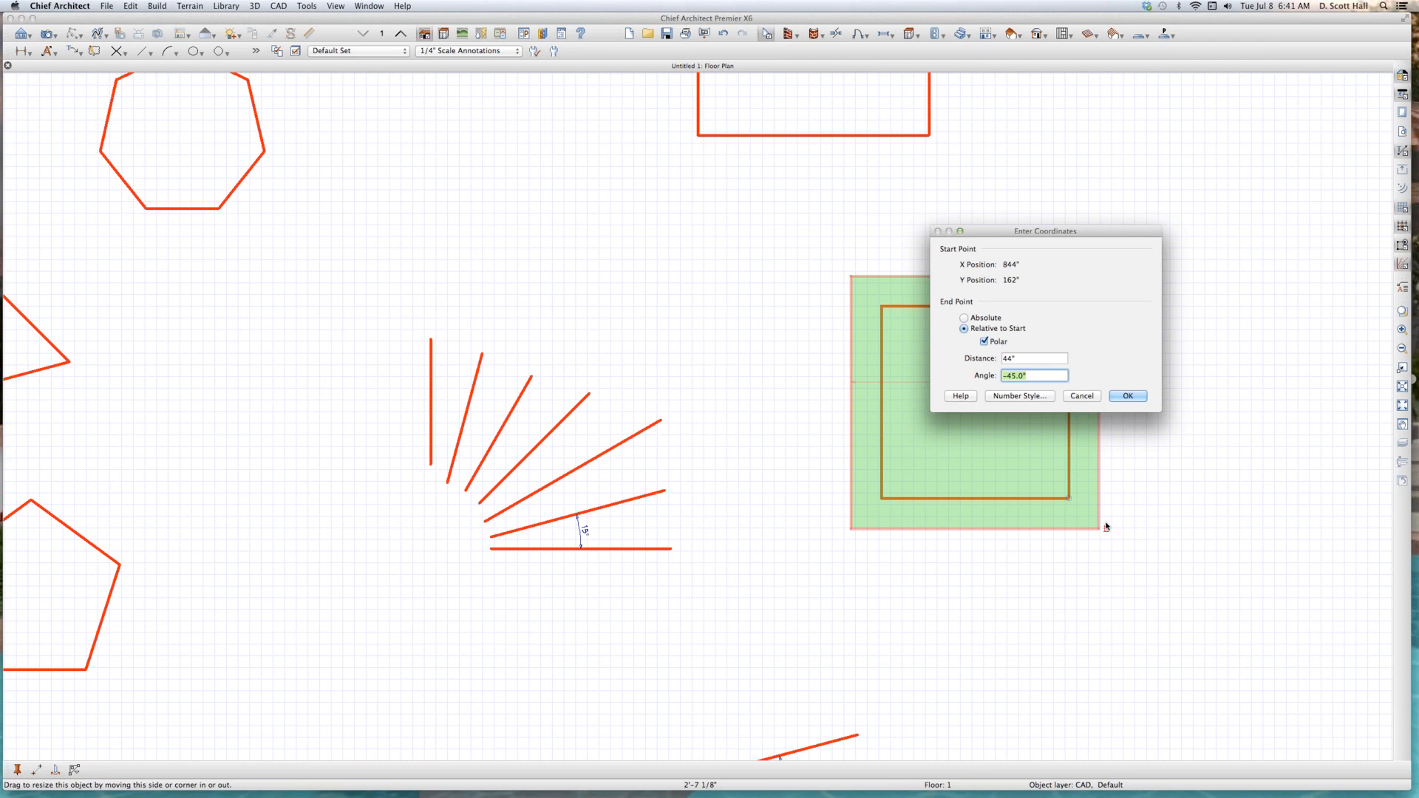
click(1005, 340)
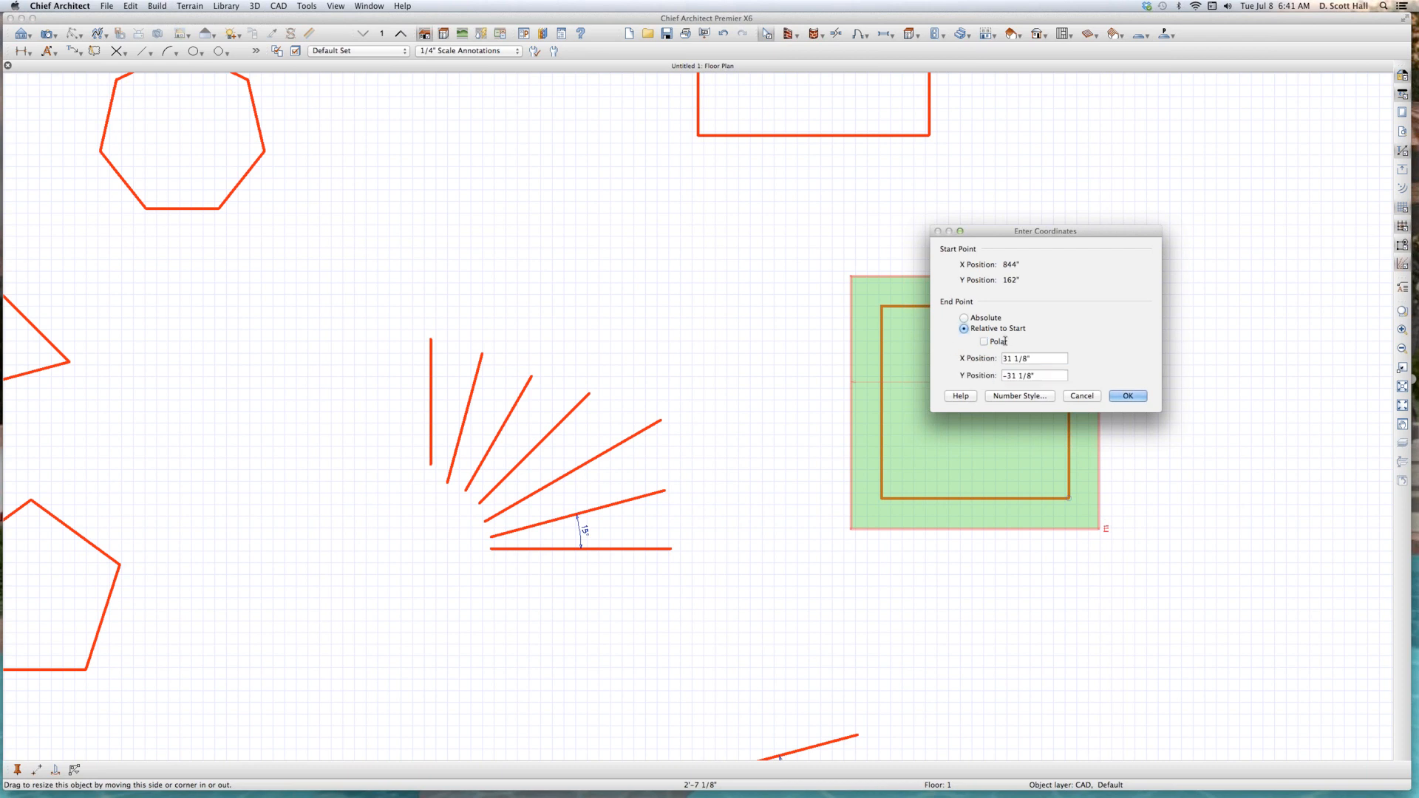
click(1062, 360)
text(24)
key(Tab)
text(-24)
key(Return)
Step: Add dimensions between the inner and outer squares across the gaps along their right and lower sides
scroll(1071, 615, up, 7)
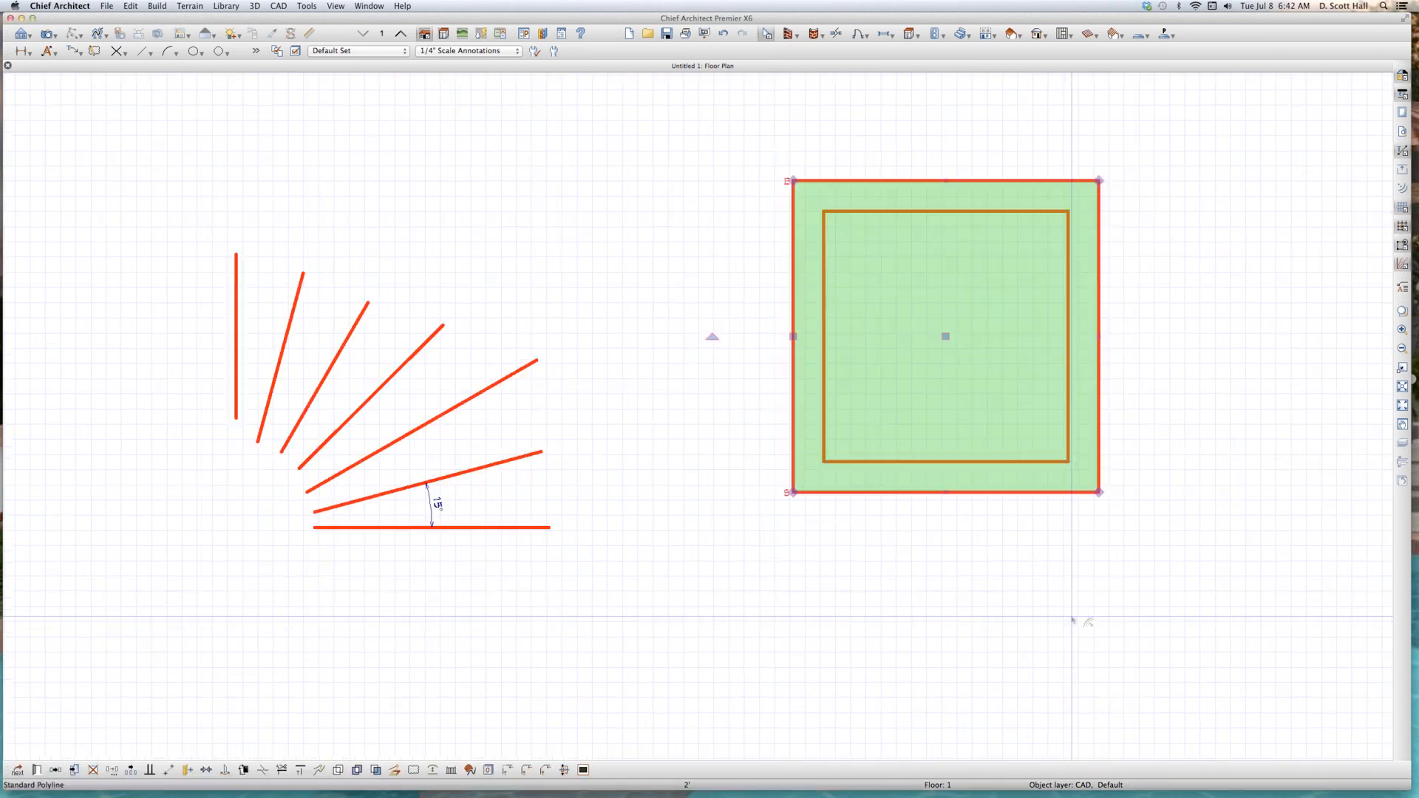
scroll(1035, 296, down, 6)
key(Escape)
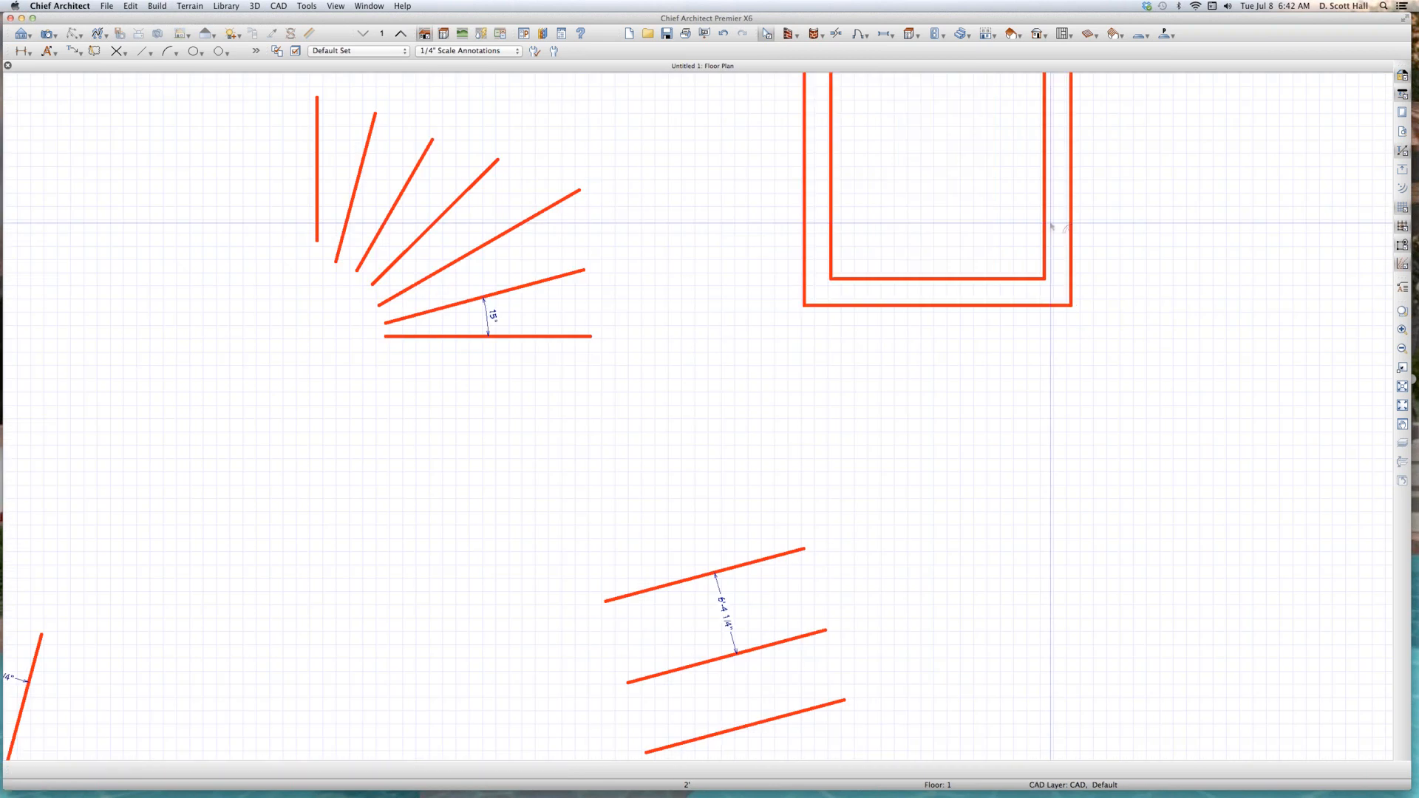
key(space)
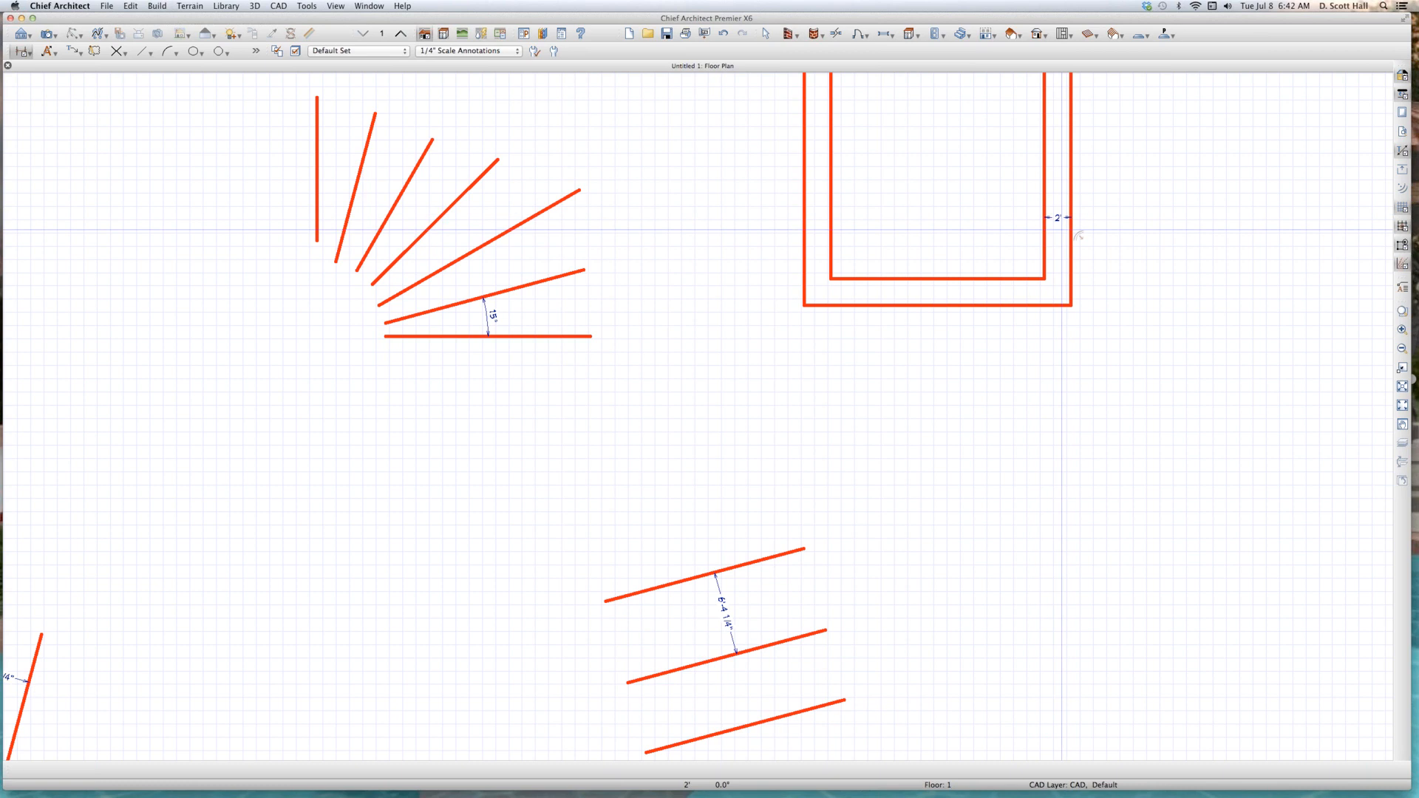
scroll(1064, 220, up, 5)
drag(774, 418, 786, 539)
scroll(786, 538, down, 8)
key(space)
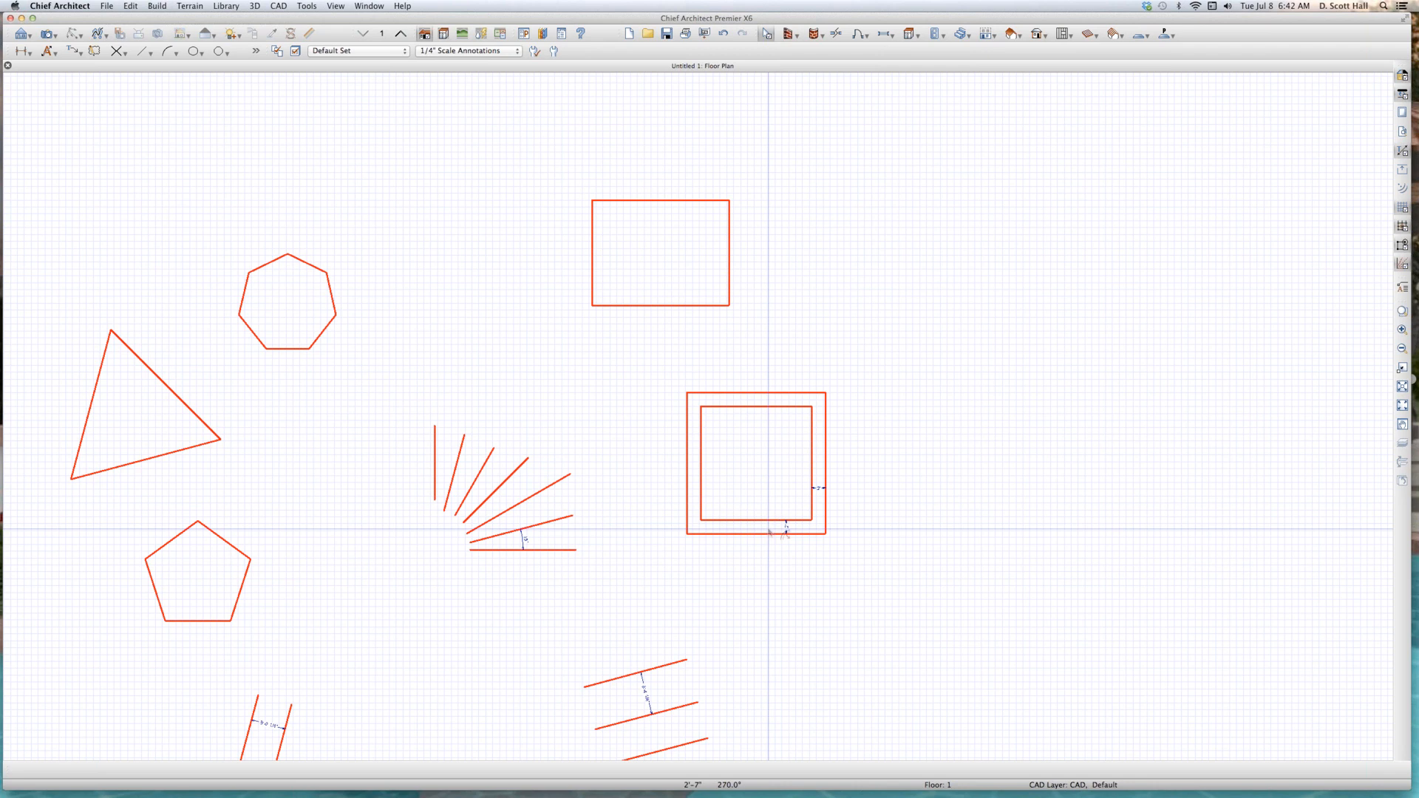
Step: Create a larger concentric copy of the triangle from its top corner, at a polar distance of 4' and angle of 105°
scroll(994, 443, down, 5)
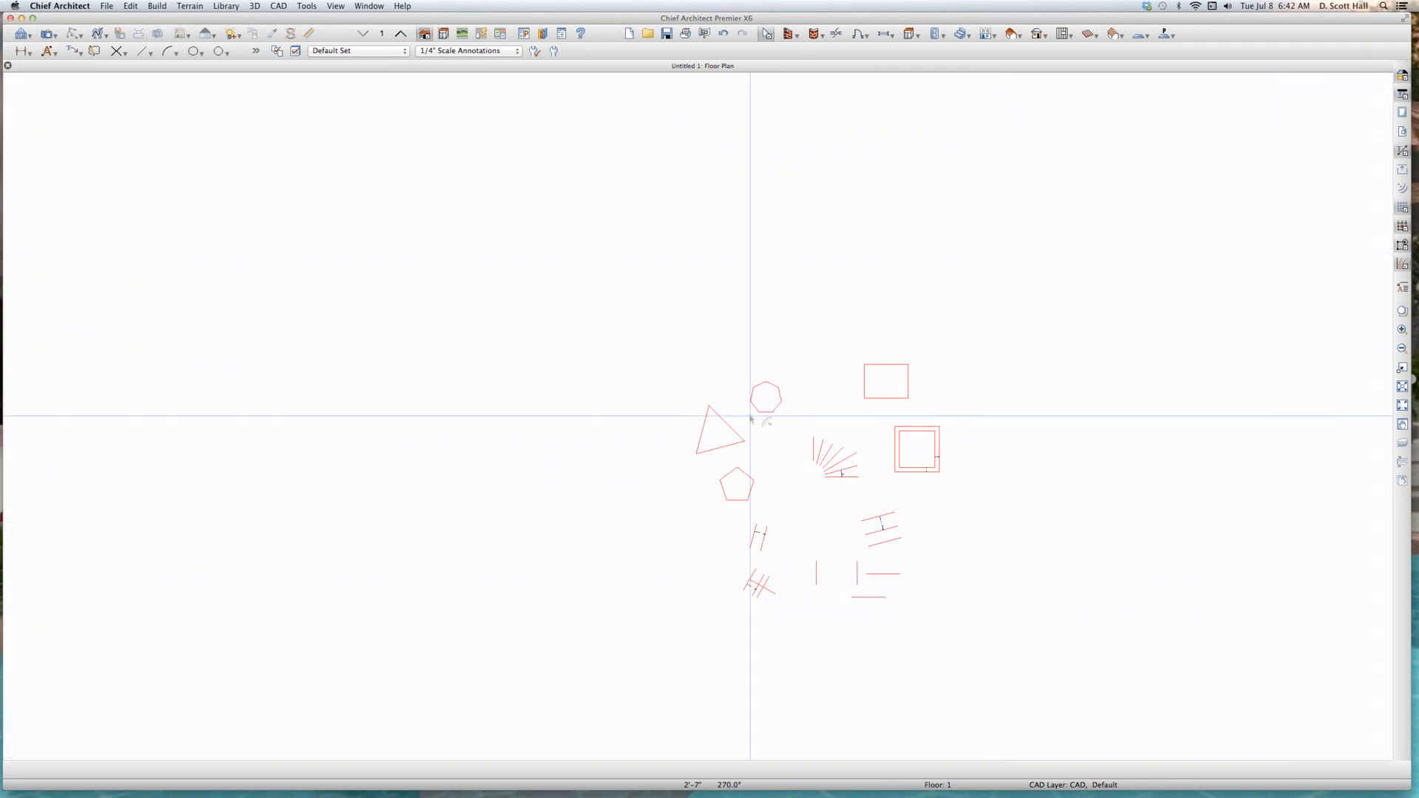
scroll(747, 415, up, 6)
click(685, 469)
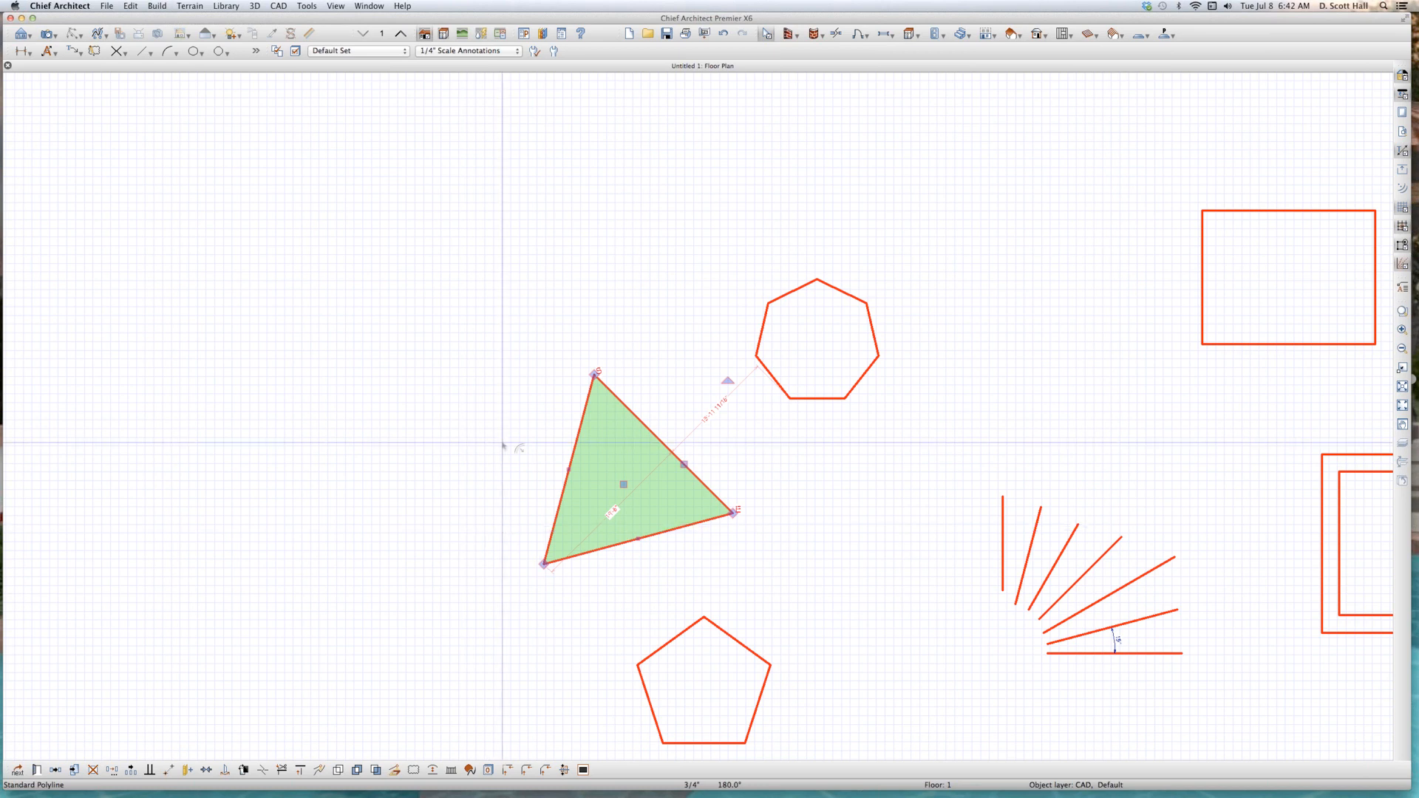
scroll(526, 399, up, 2)
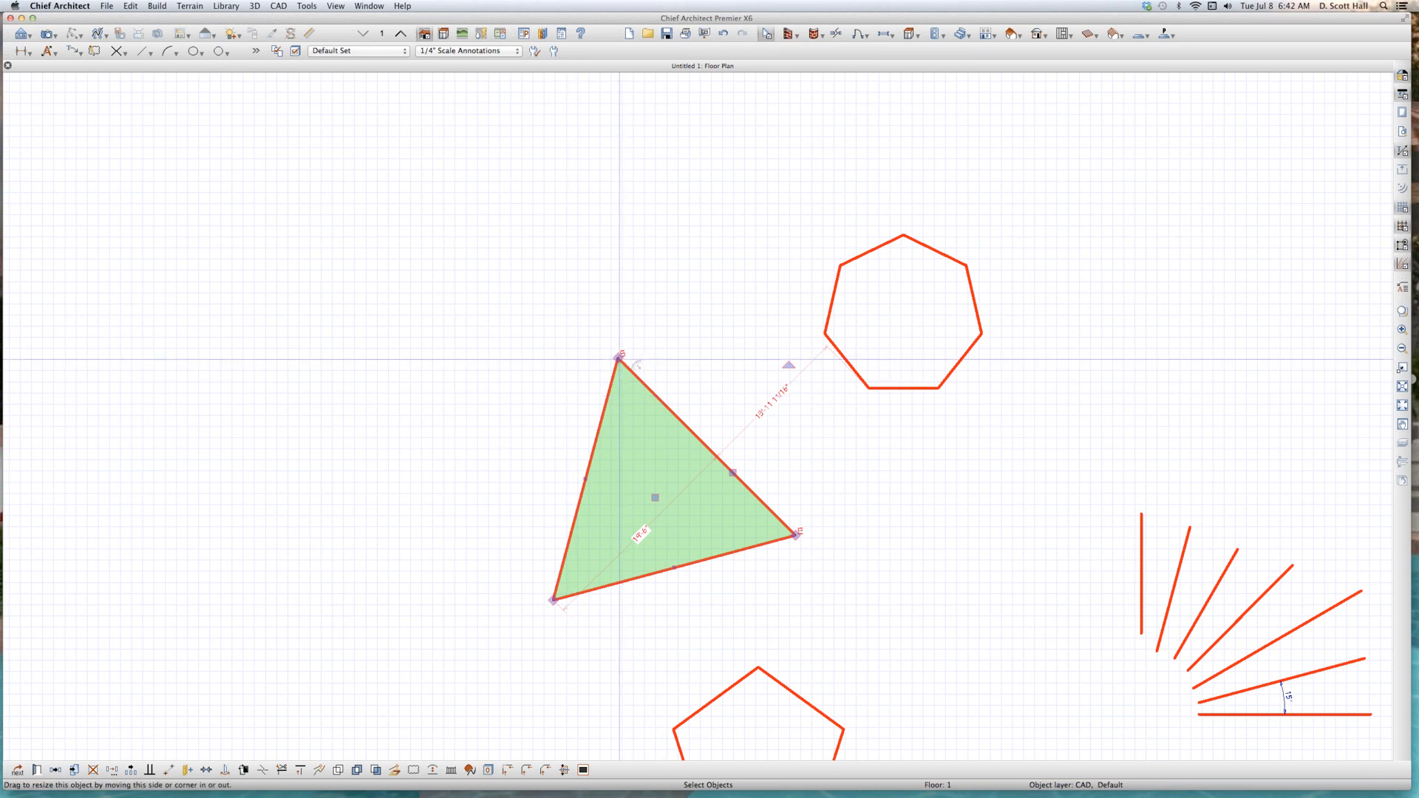
drag(618, 357, 604, 318)
key(Tab)
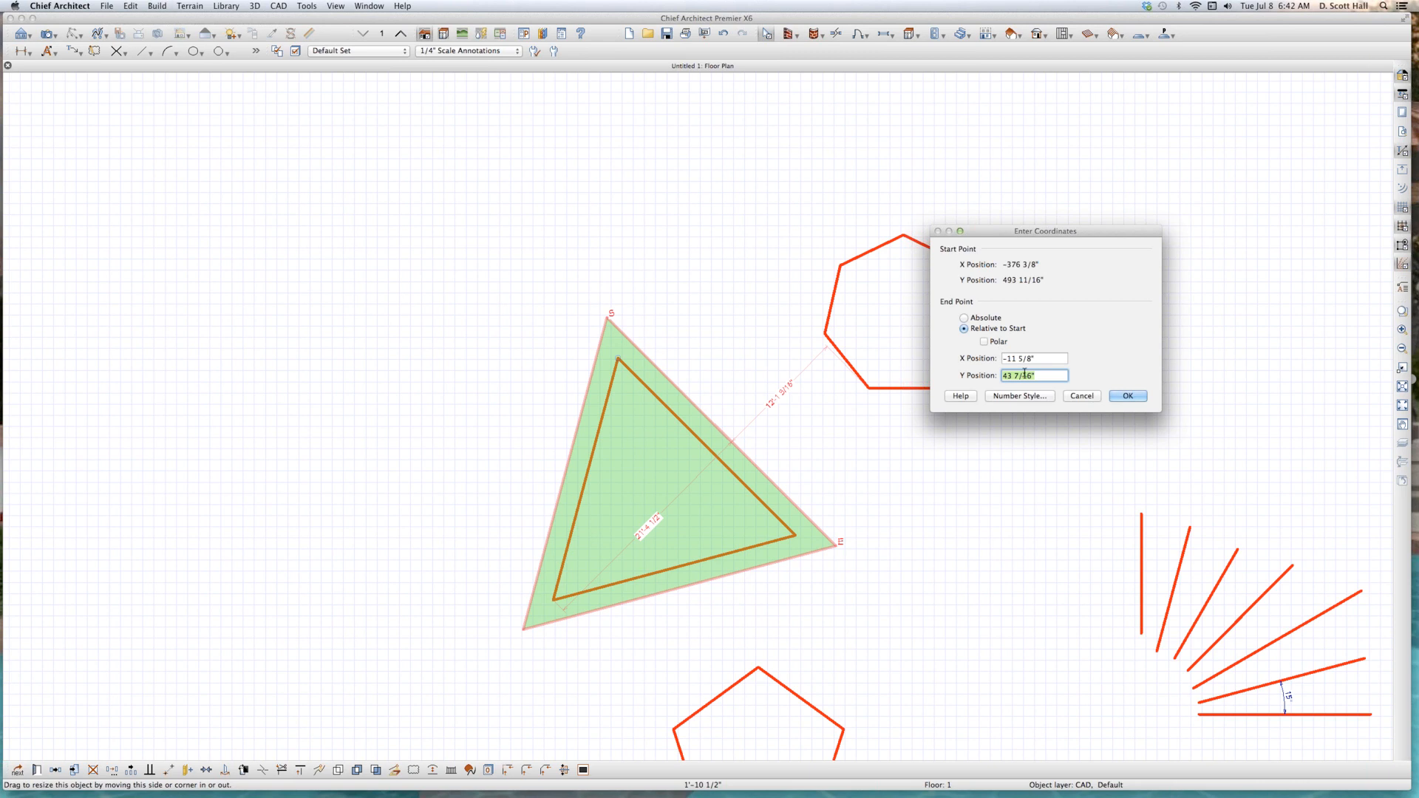
click(994, 342)
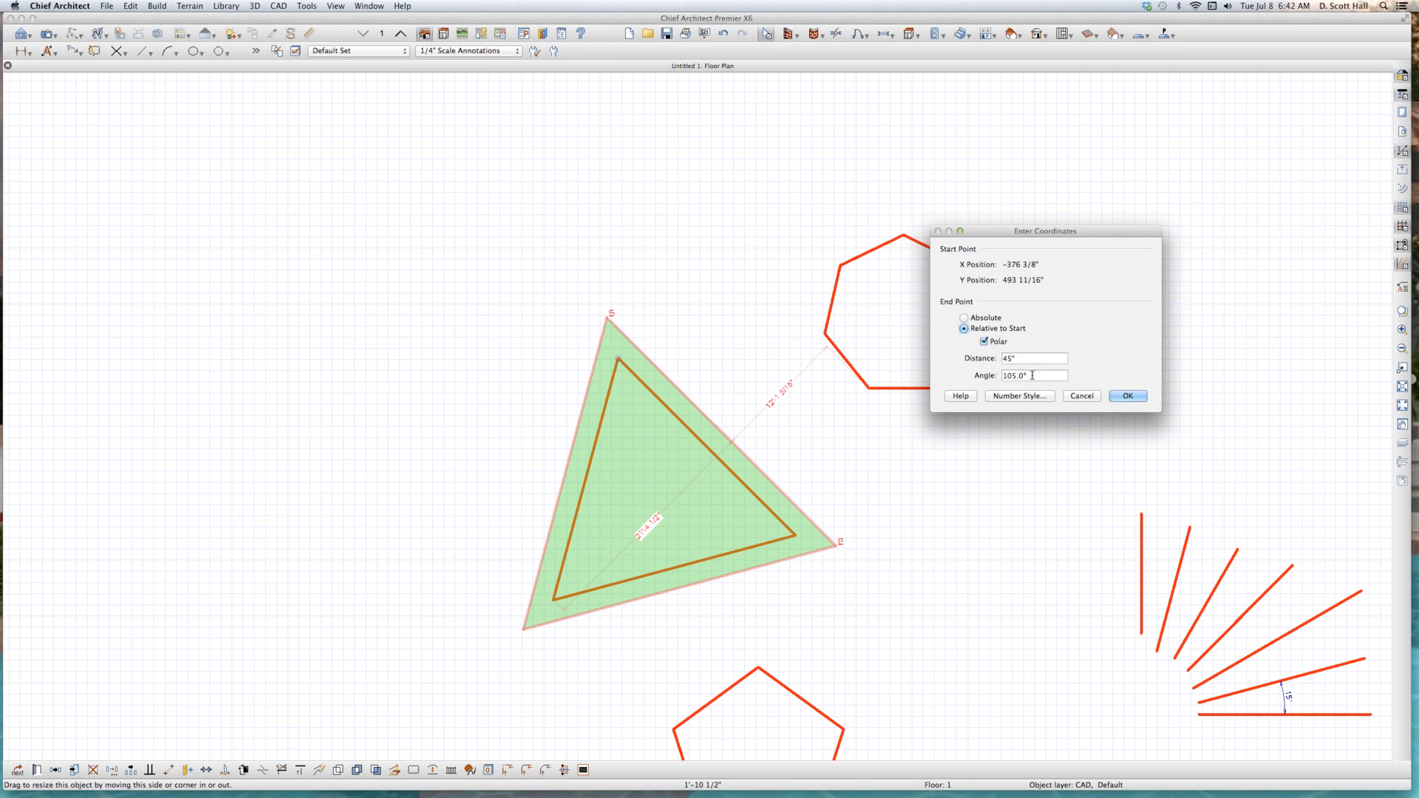
key(Tab)
text(24)
key(BackSpace)
key(BackSpace)
key(Return)
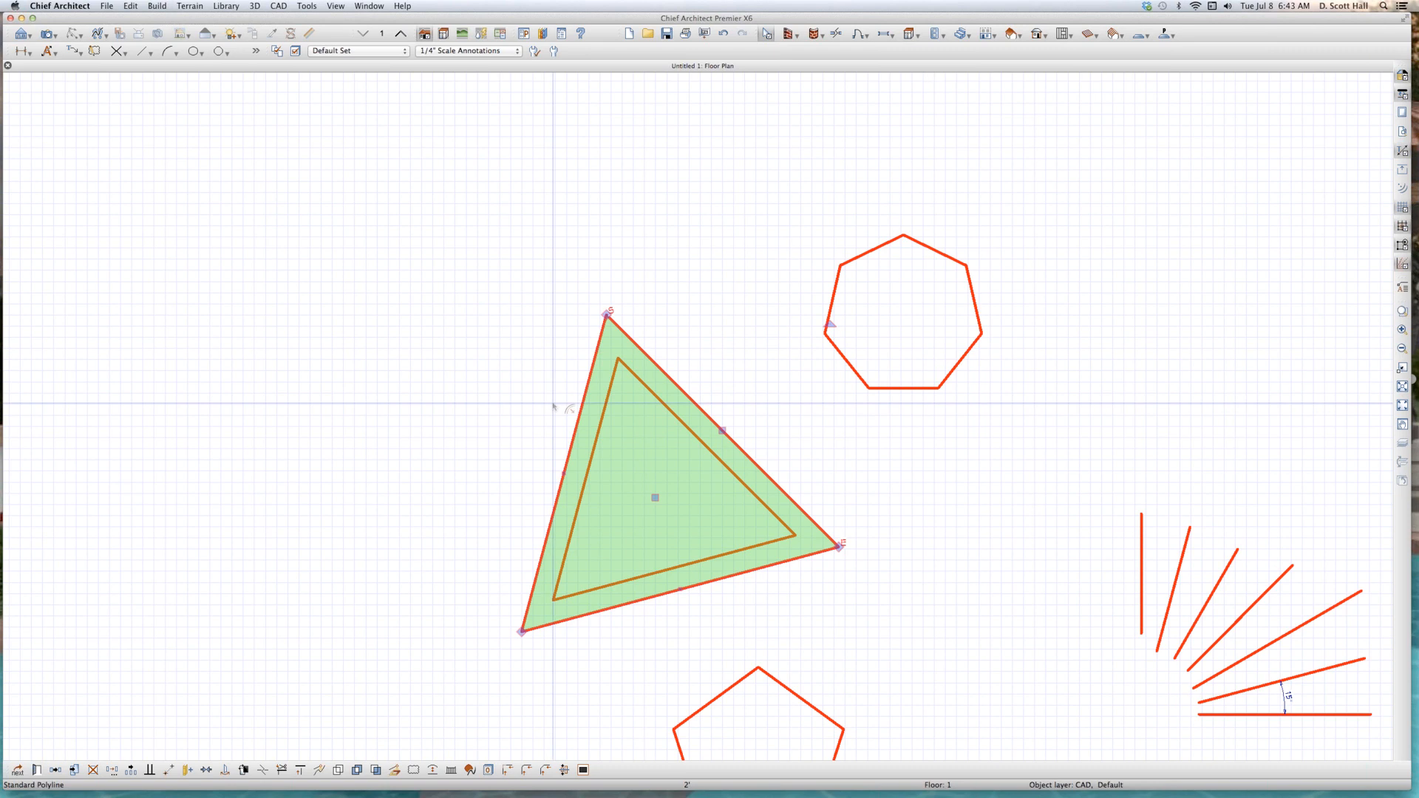
Step: Dimension the gap between the two triangles' upper-right edges and the distance between their top corners
scroll(574, 392, up, 3)
key(Escape)
key(d)
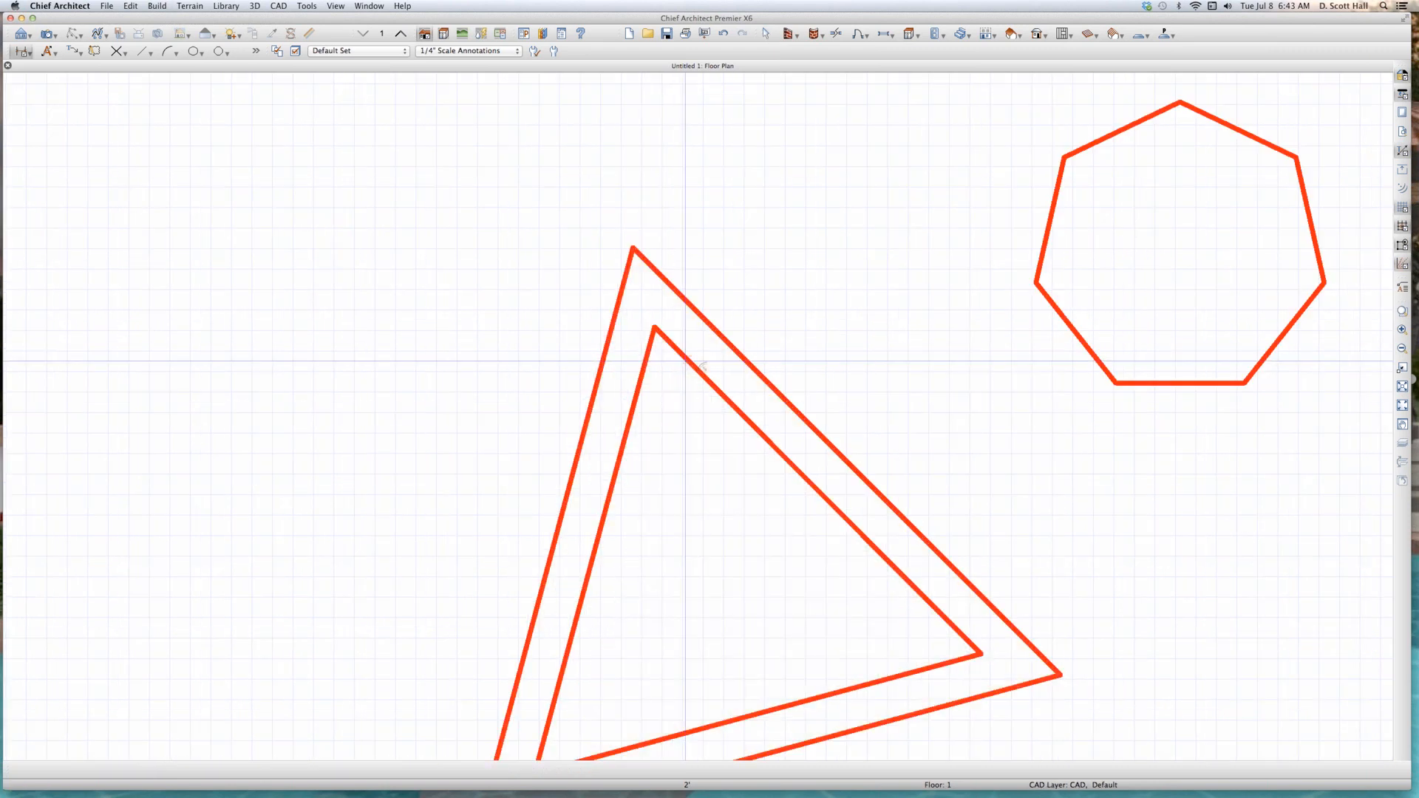
drag(691, 362, 721, 336)
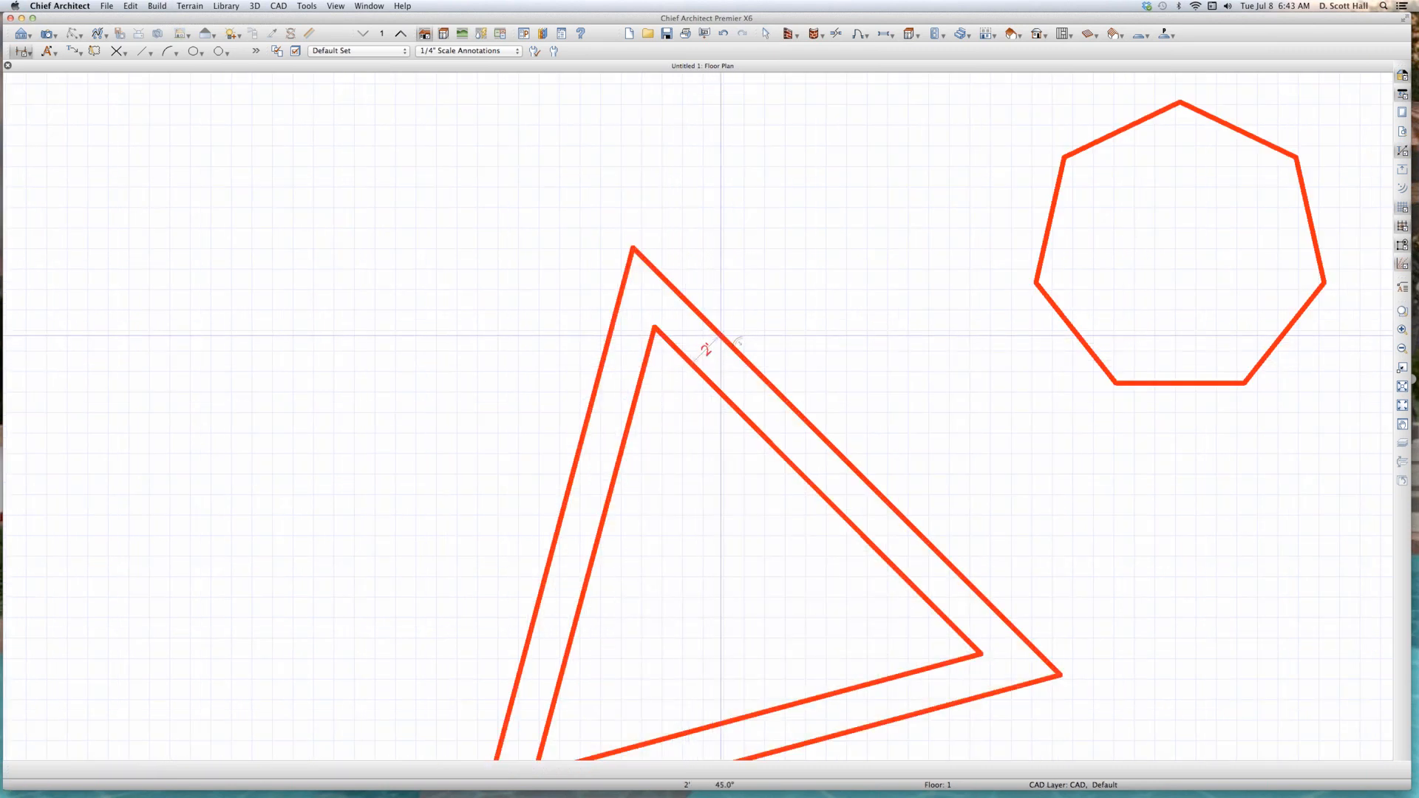
scroll(702, 343, up, 2)
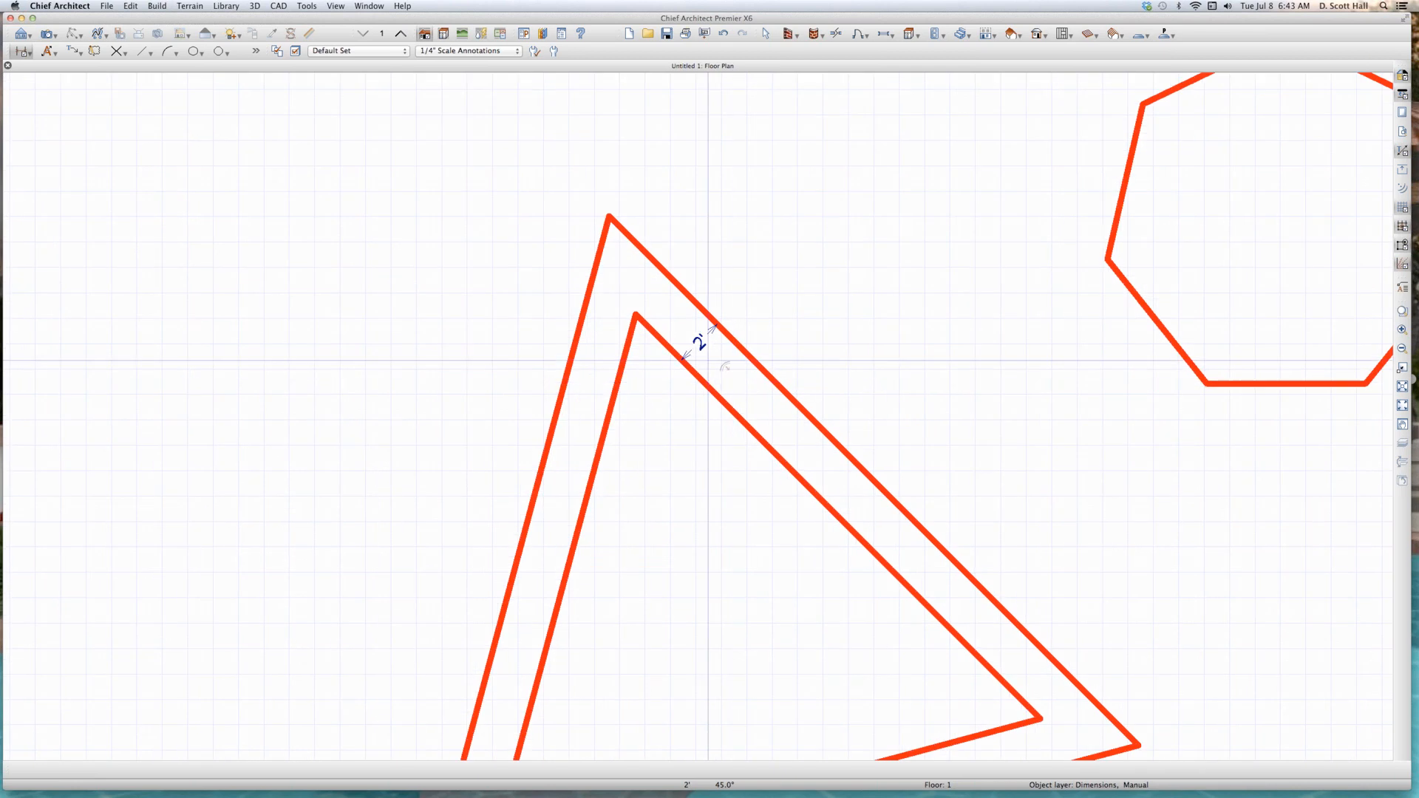
scroll(657, 329, up, 1)
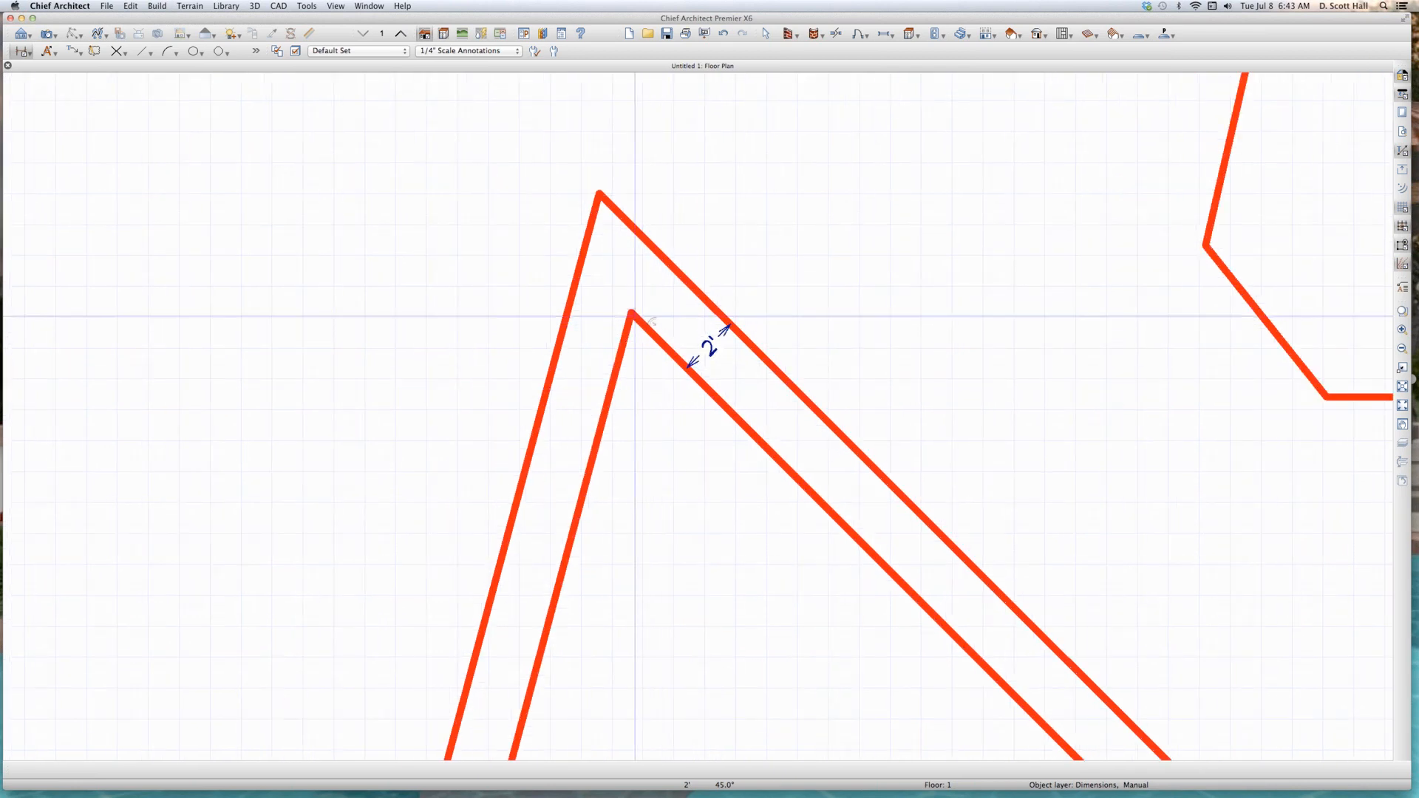
drag(630, 313, 601, 194)
scroll(599, 193, up, 3)
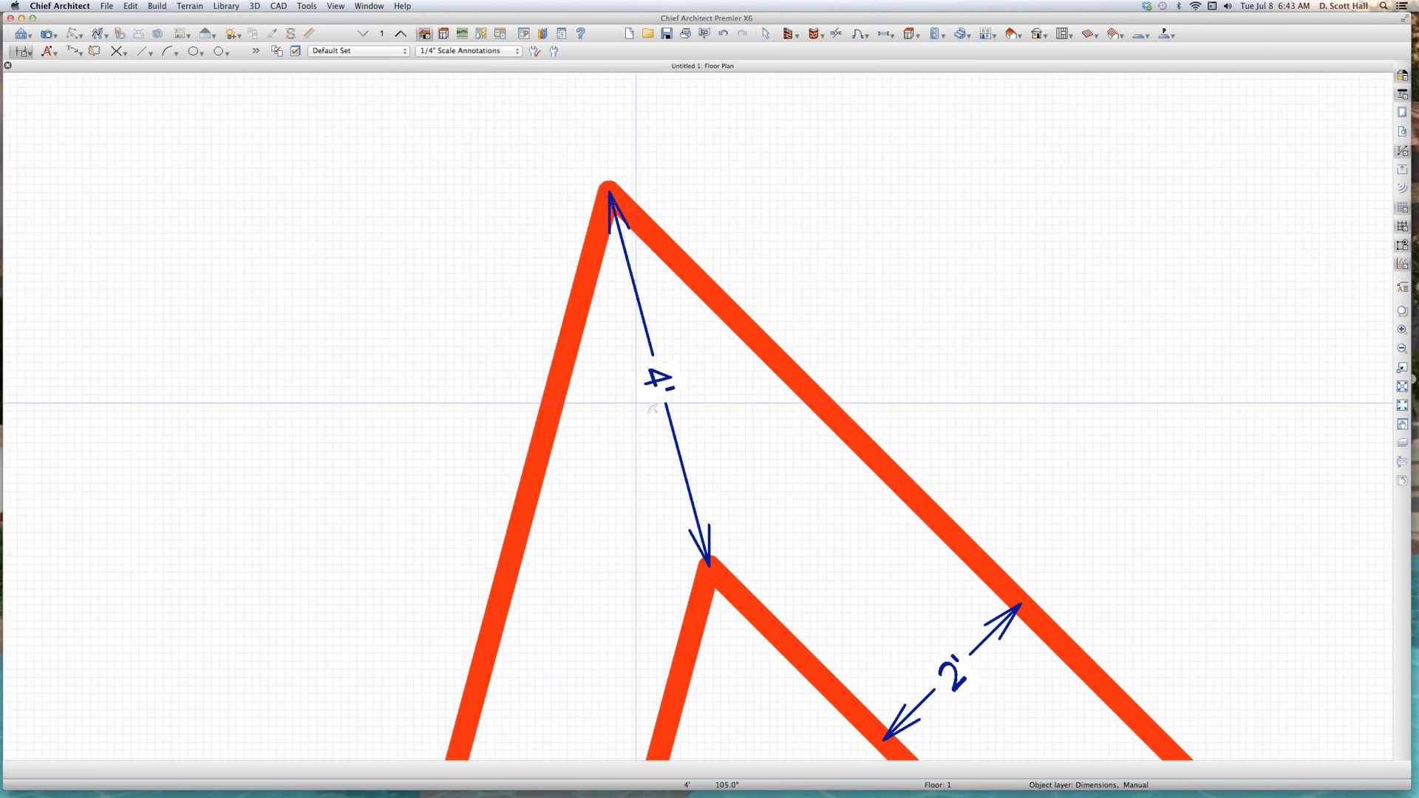
Step: Copy the inner triangle and paste the copy in the empty area left of the concentric pair
scroll(649, 416, down, 3)
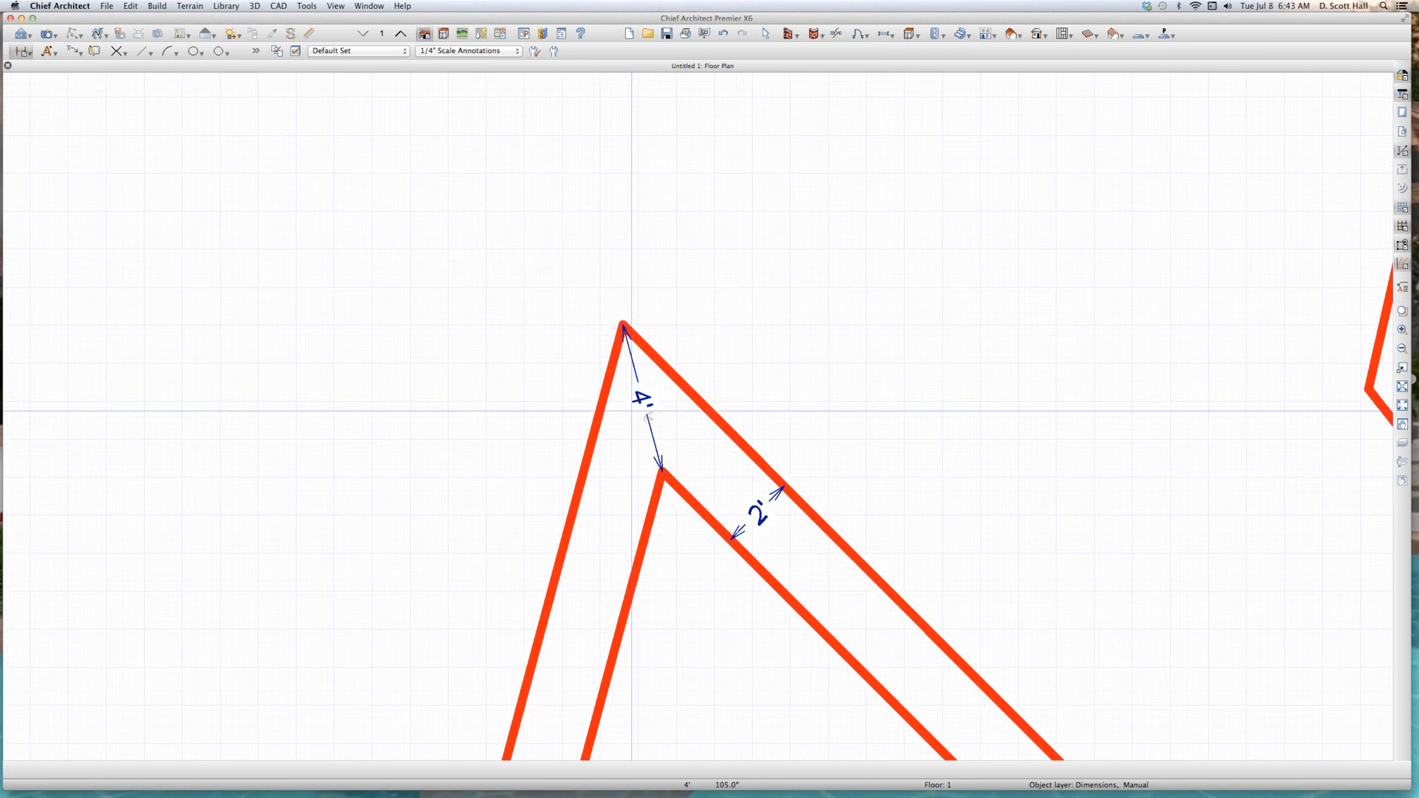
scroll(659, 384, down, 5)
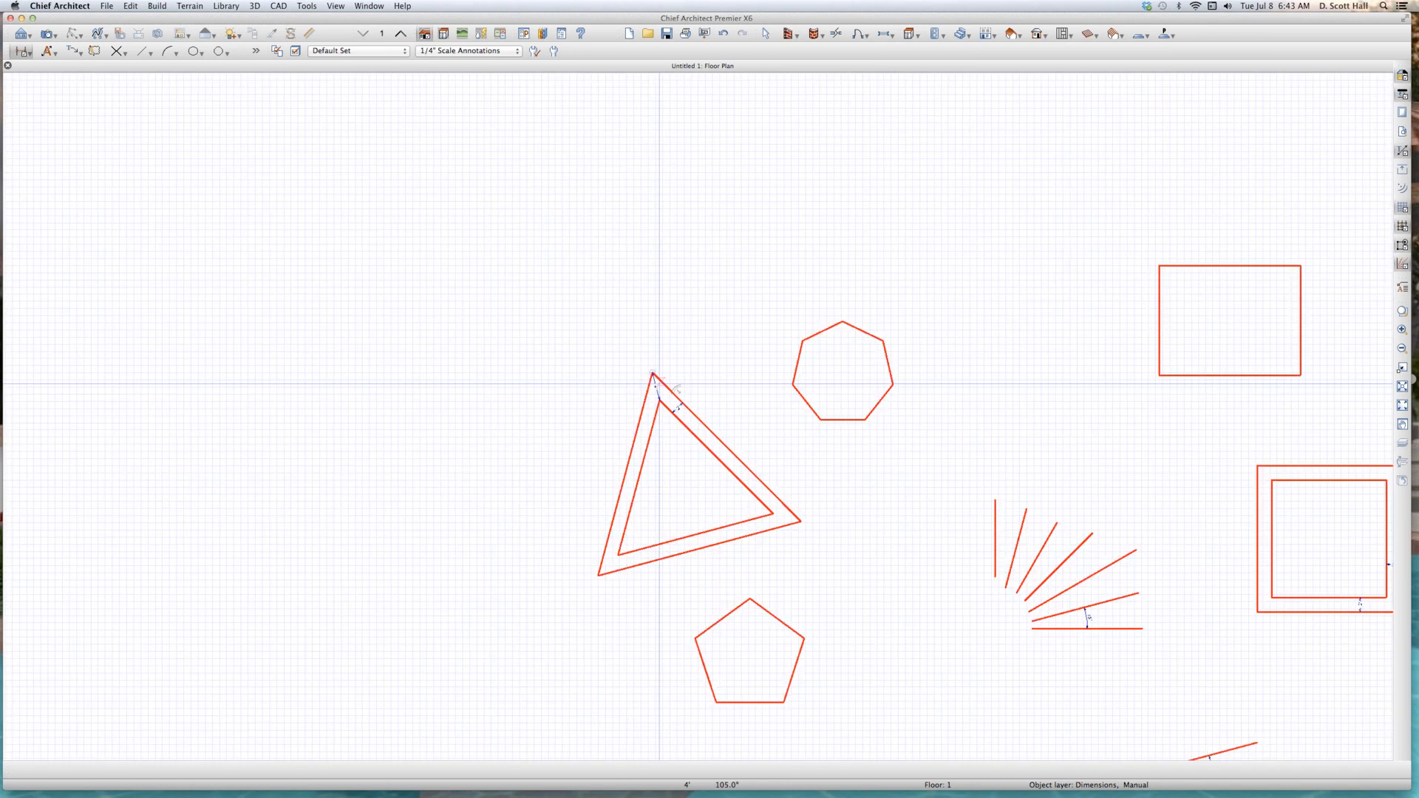
scroll(647, 392, up, 3)
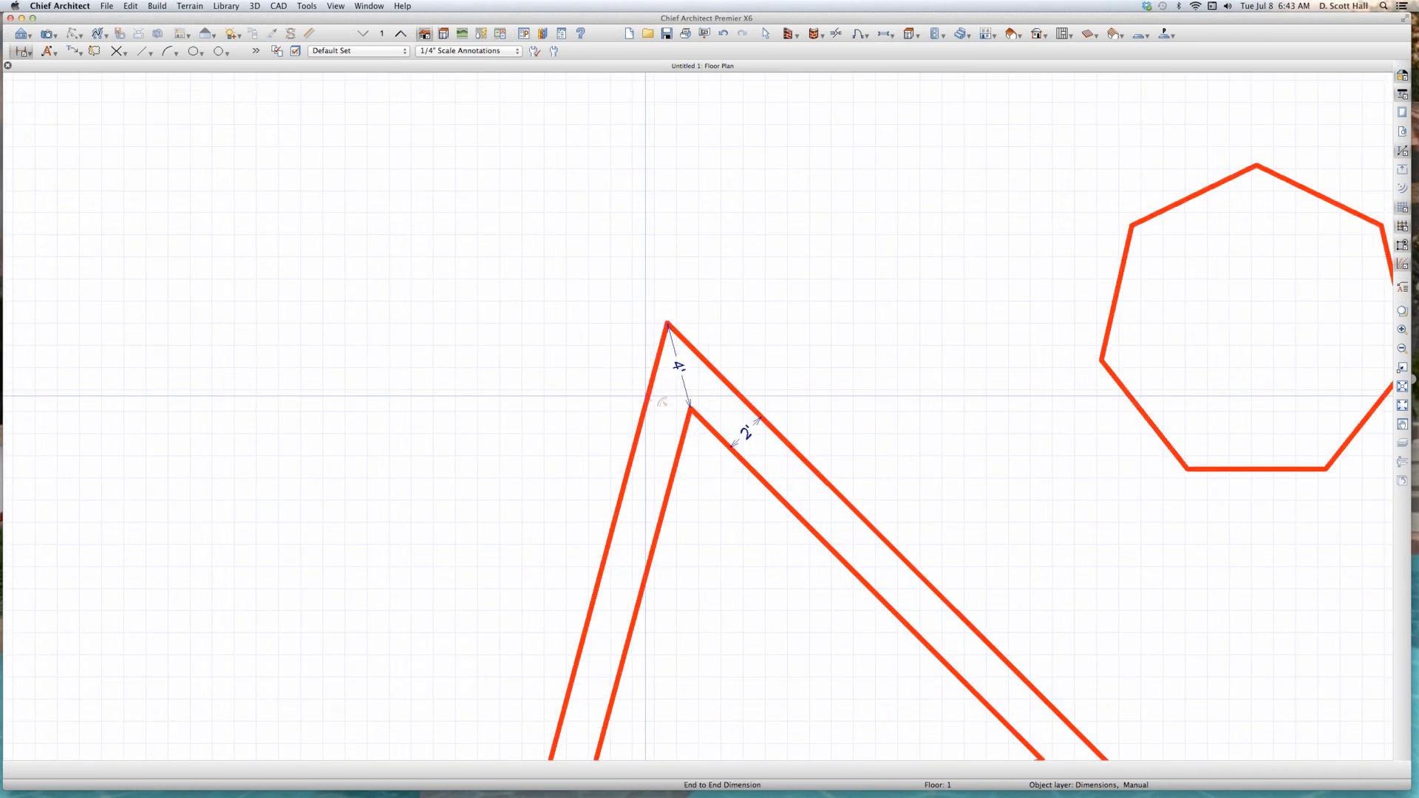
scroll(646, 396, up, 1)
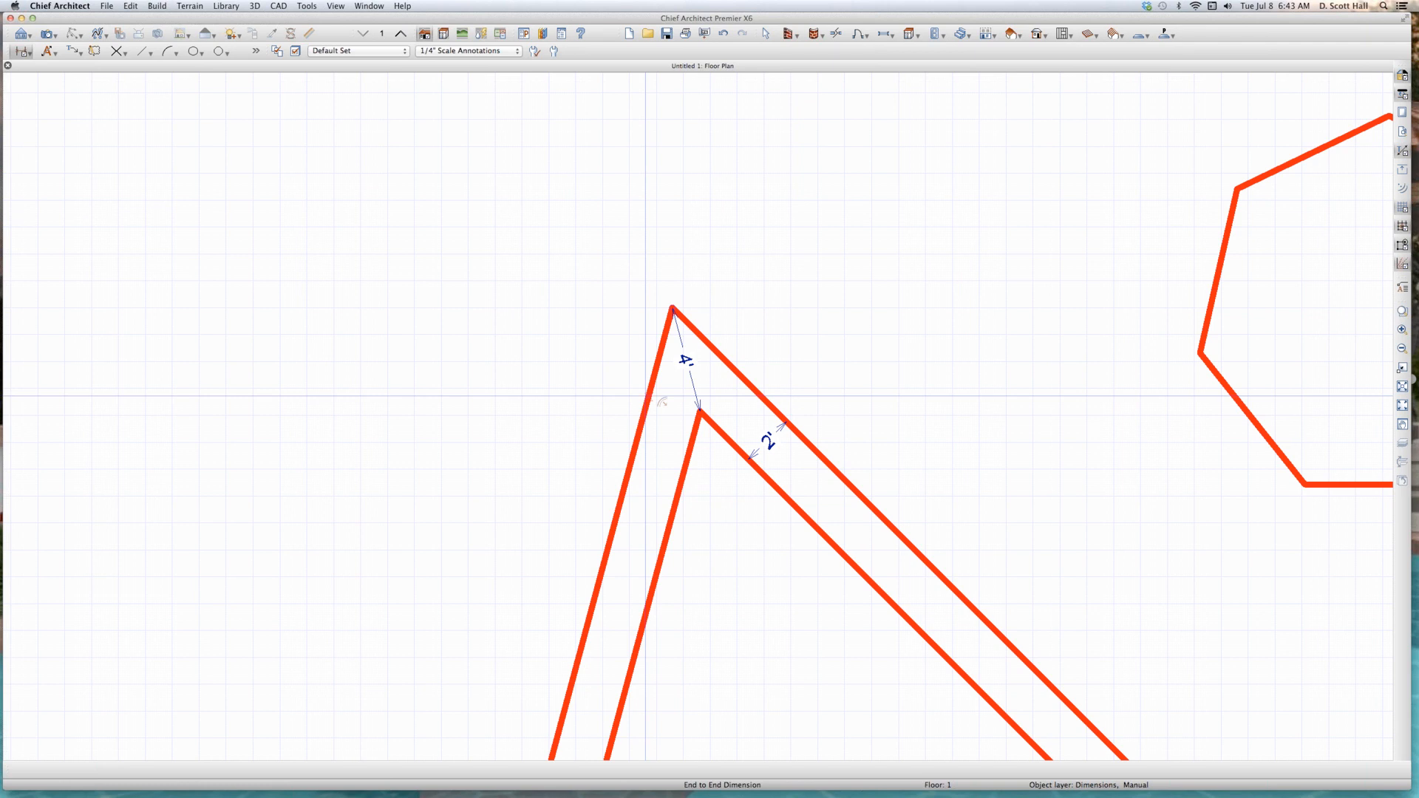
scroll(645, 395, up, 5)
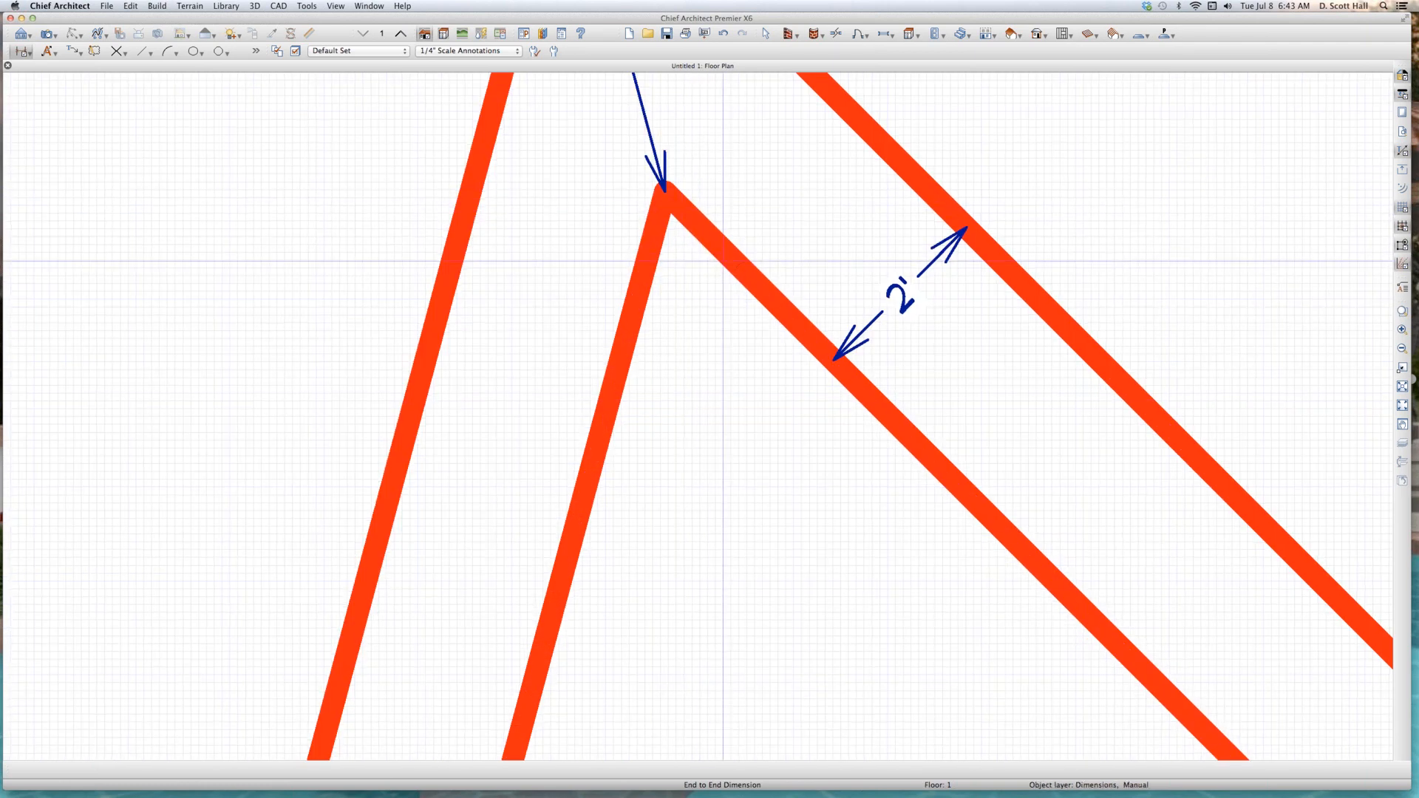
scroll(723, 261, down, 9)
key(space)
click(771, 311)
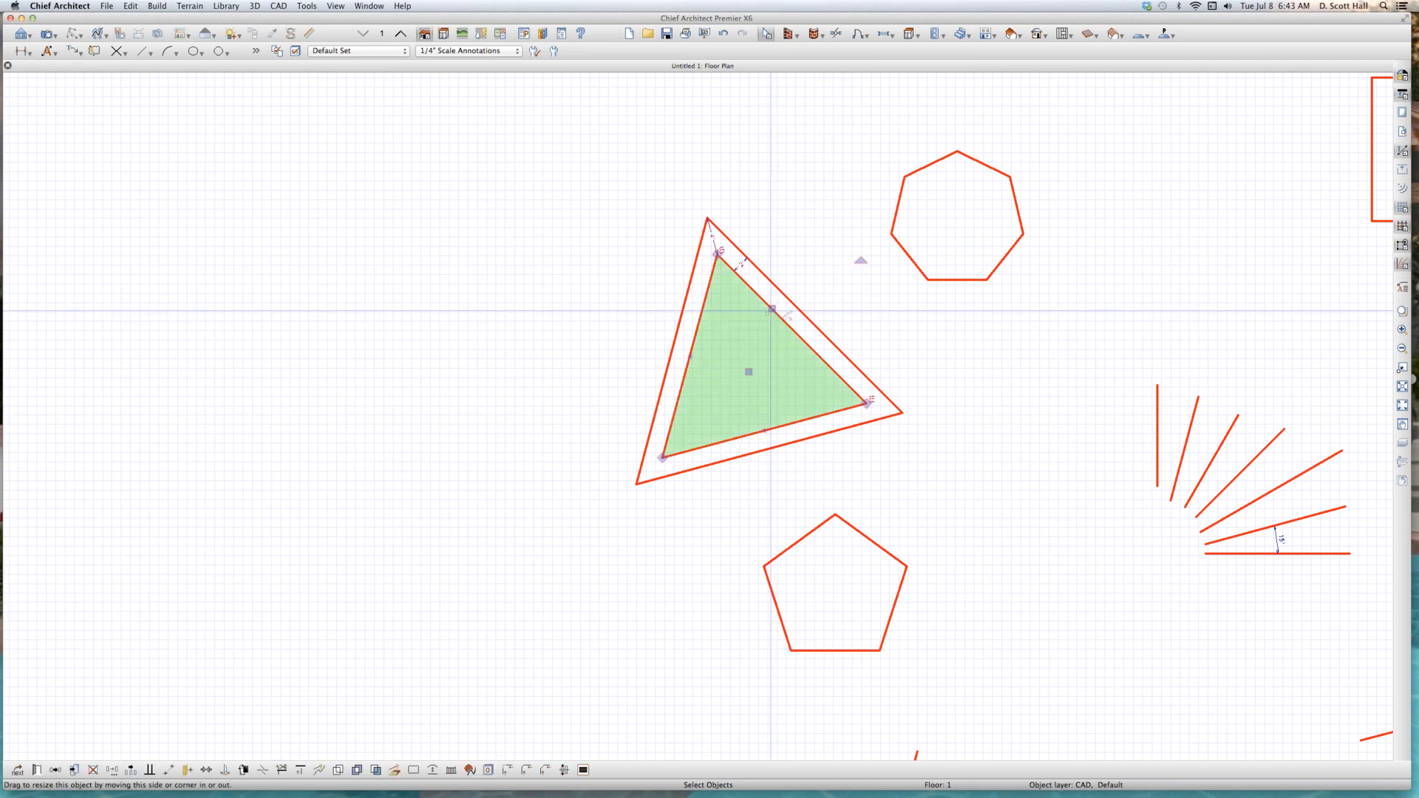
key(super+c)
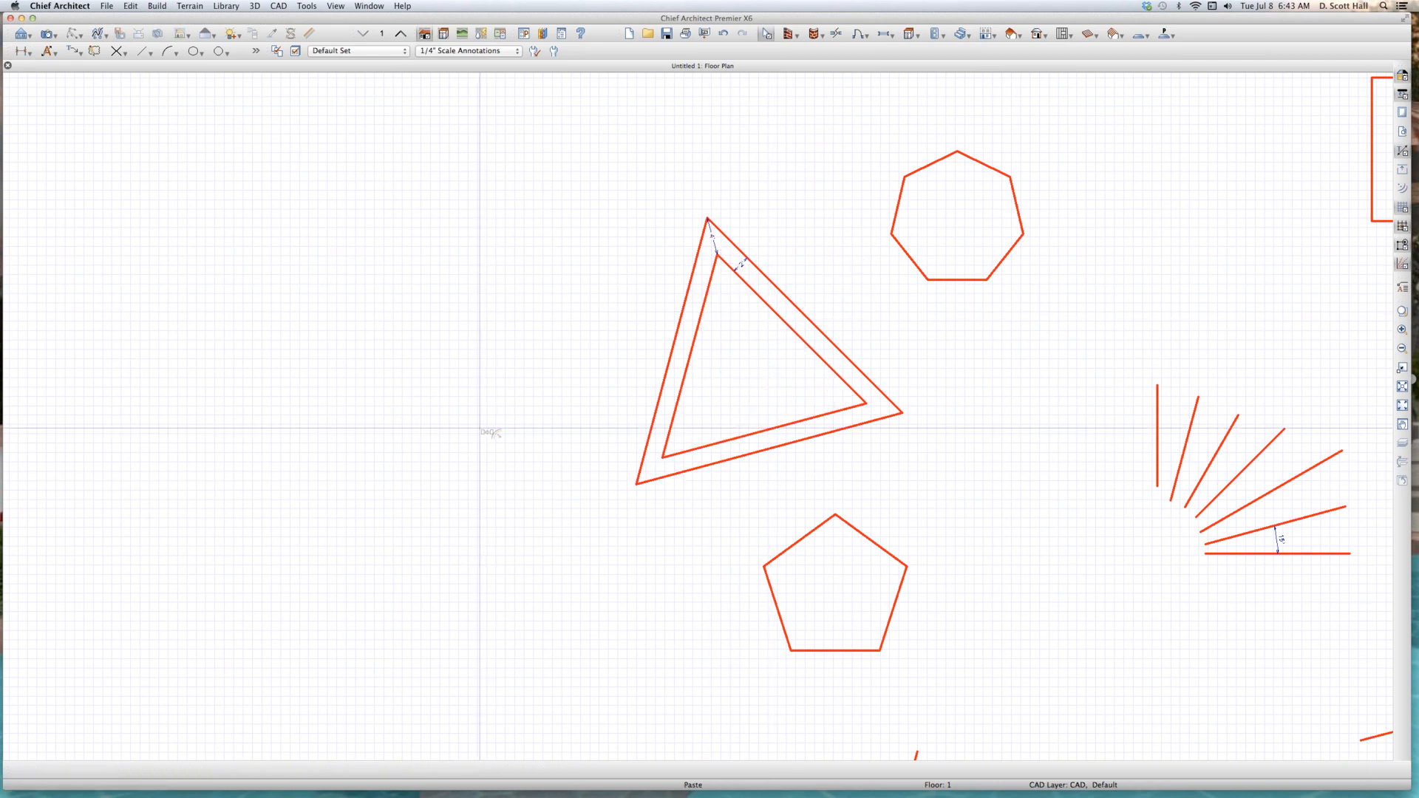
key(super+v)
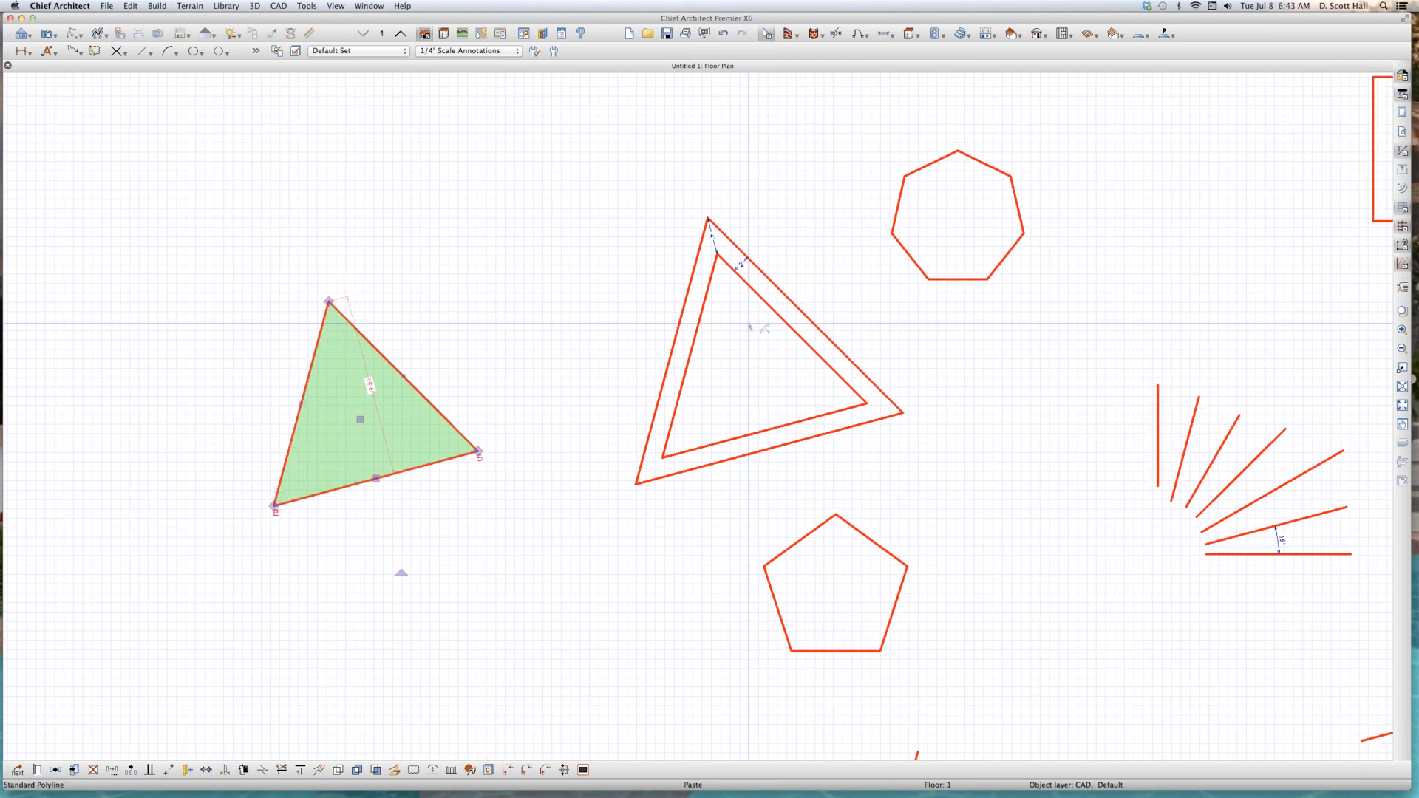
Step: Create a larger concentric copy of the pasted triangle from its upper-right edge, at a polar distance of 48" and angle of 45°
scroll(748, 323, up, 3)
scroll(741, 240, up, 6)
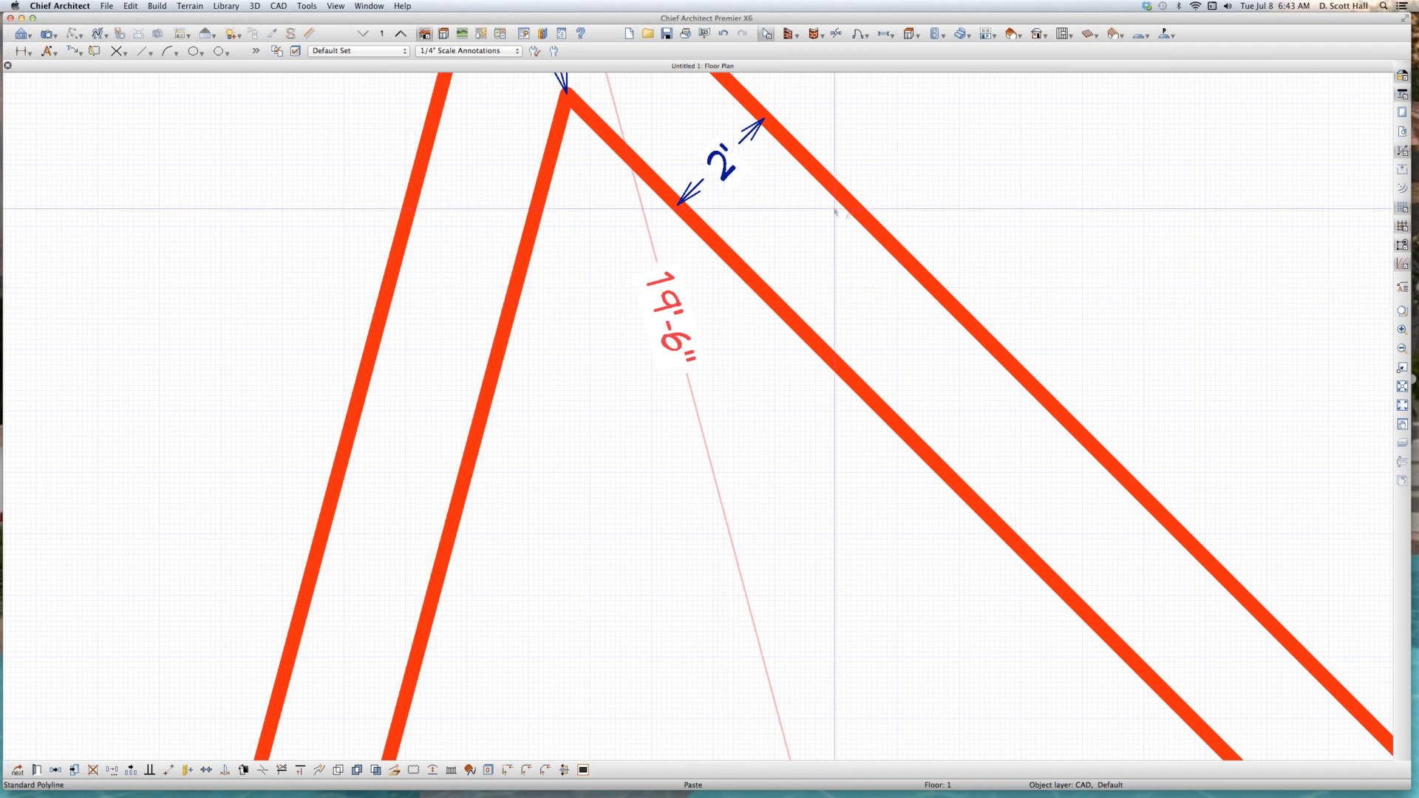
scroll(833, 206, down, 10)
scroll(856, 232, up, 5)
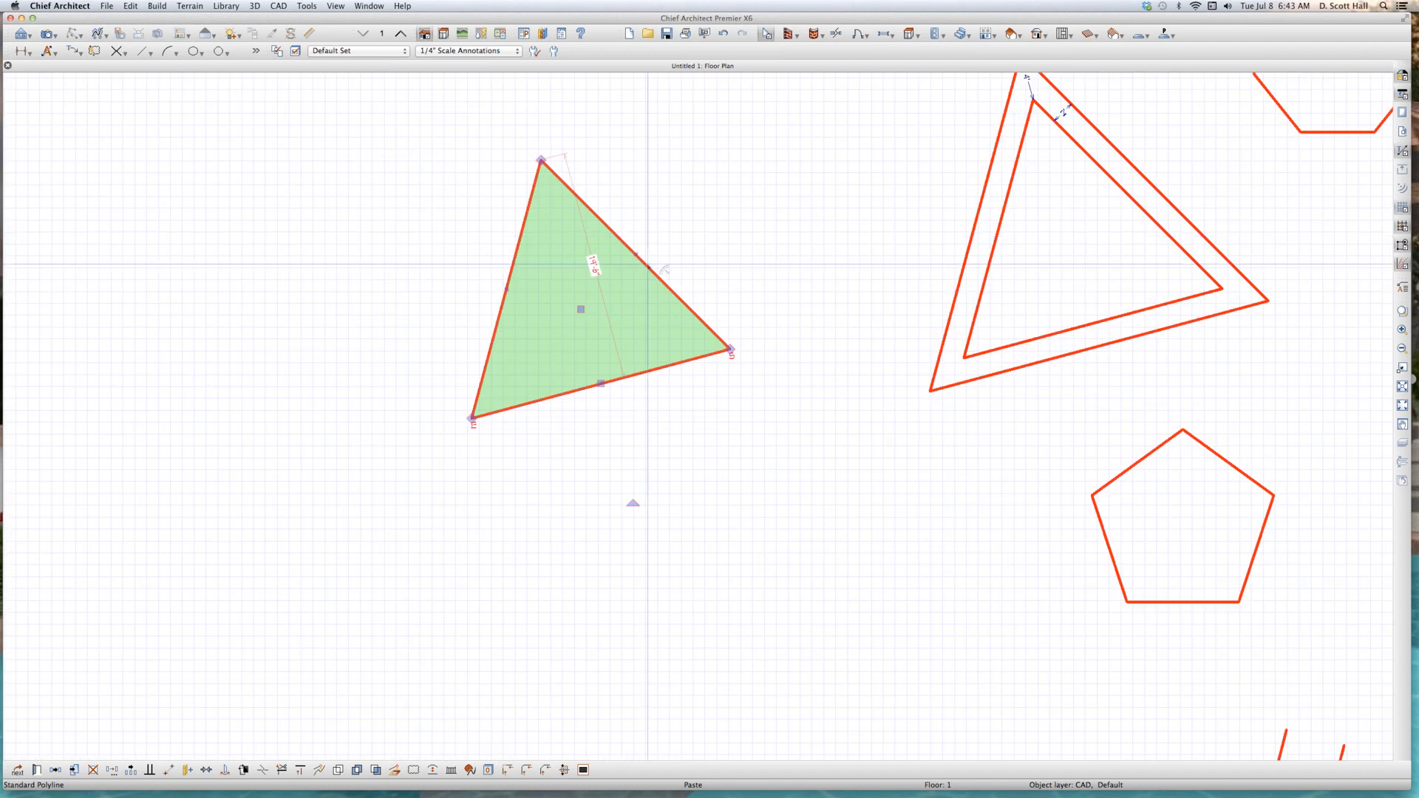
click(593, 264)
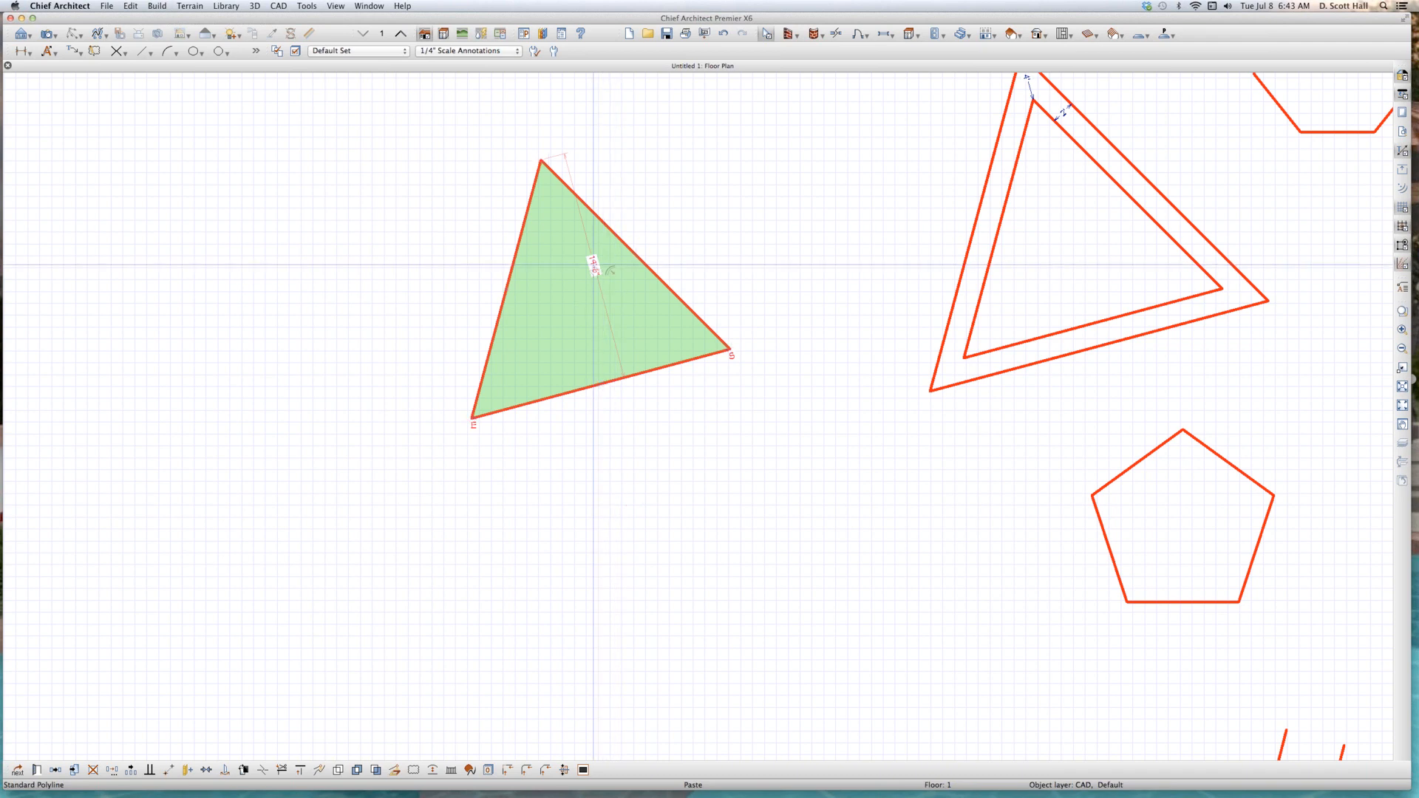
click(600, 219)
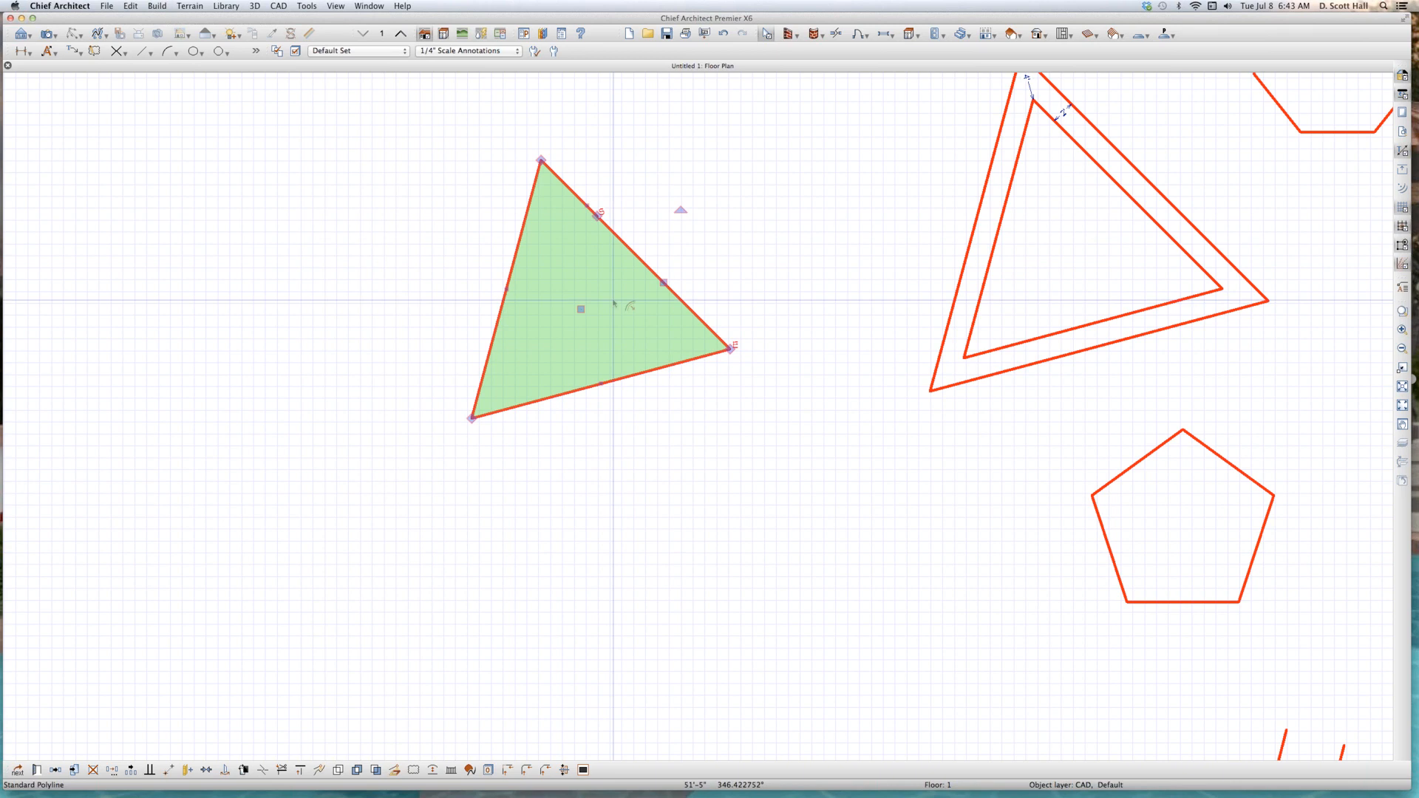
scroll(600, 213, up, 3)
scroll(596, 207, up, 2)
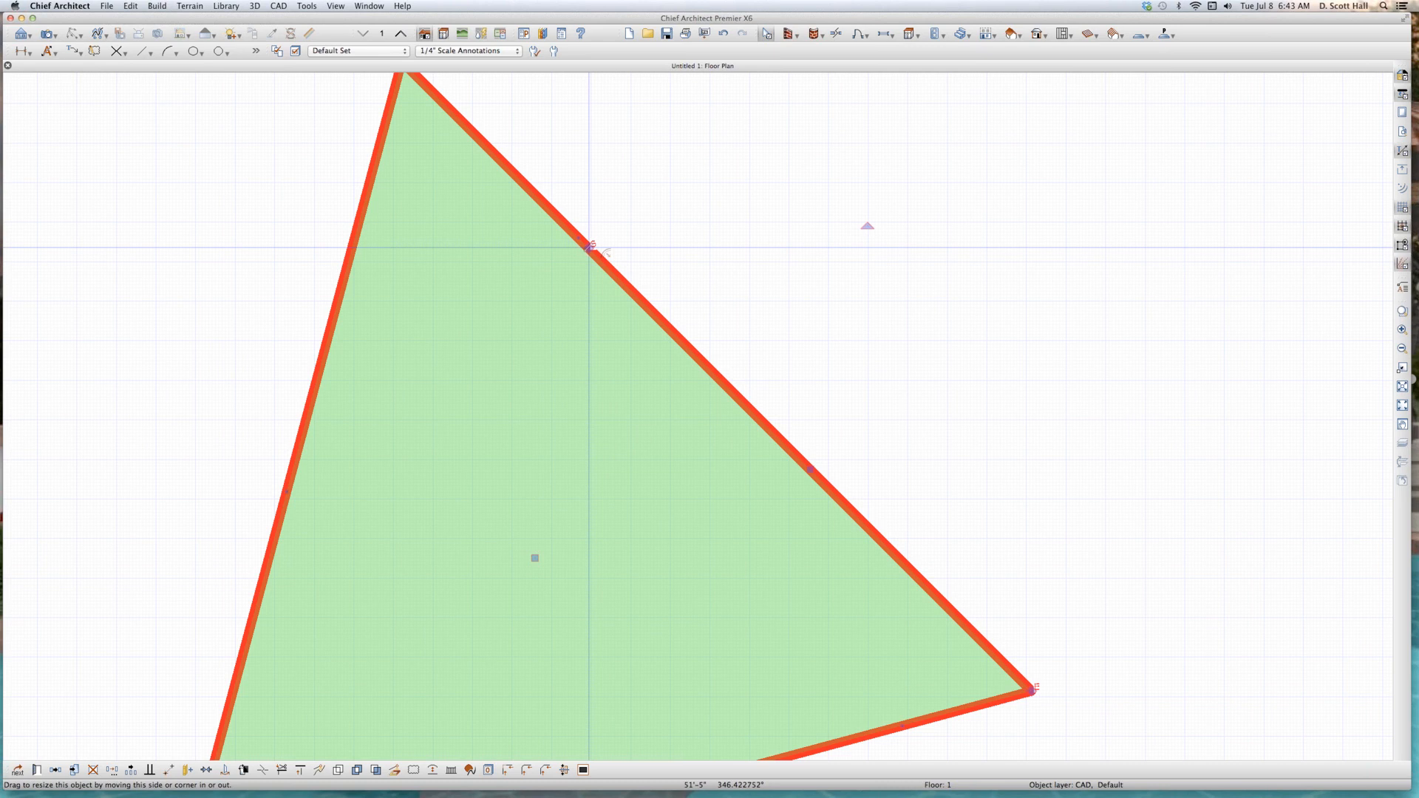
scroll(717, 418, down, 4)
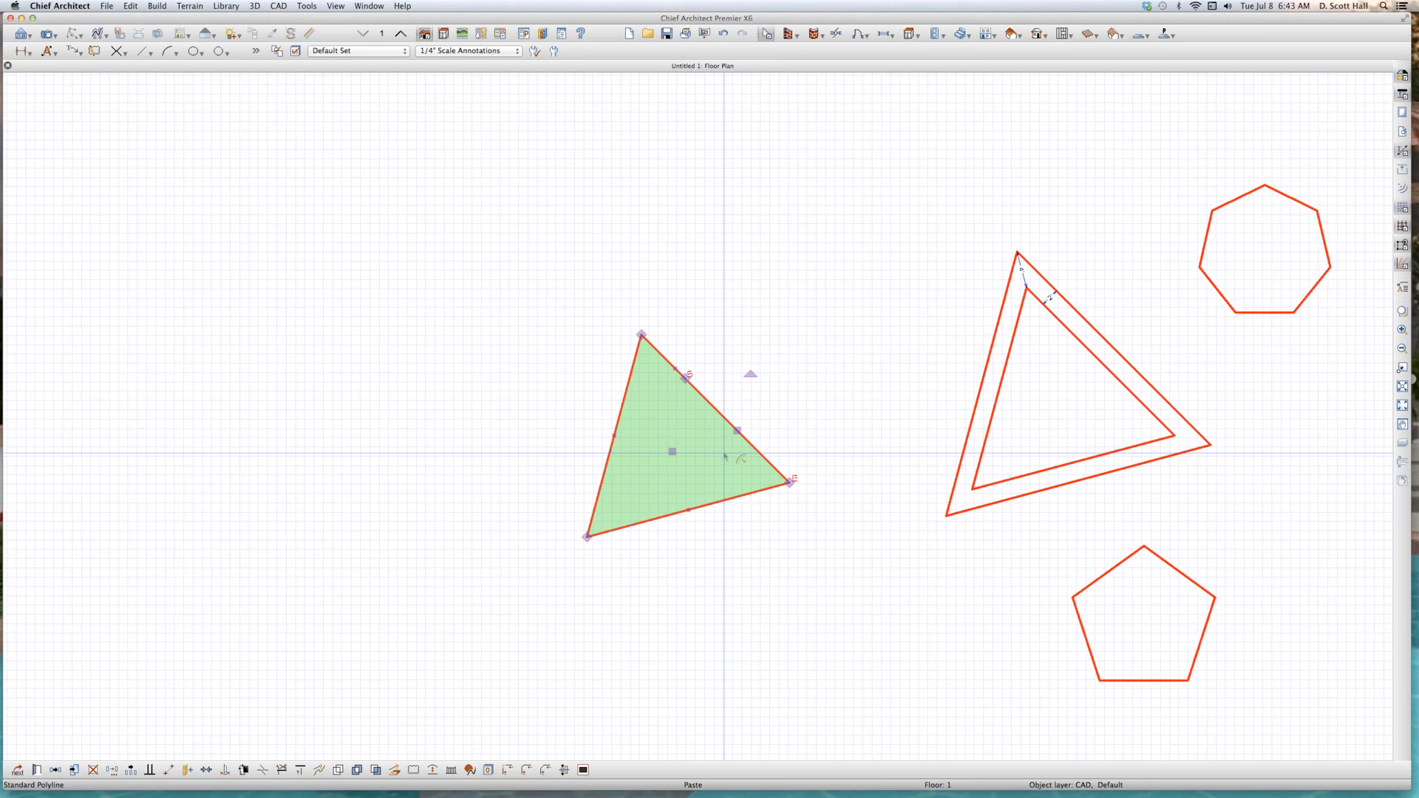
scroll(776, 373, up, 1)
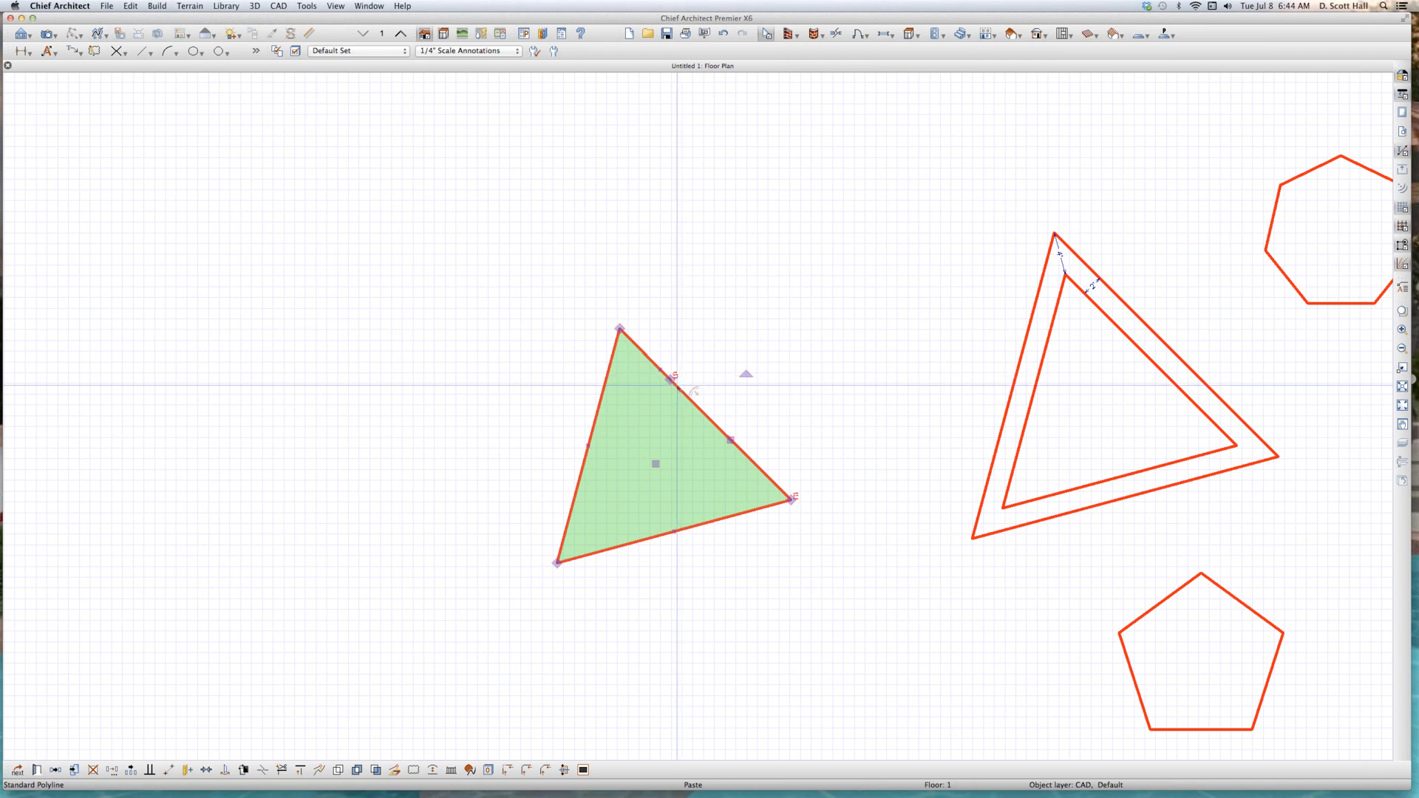
scroll(677, 385, up, 1)
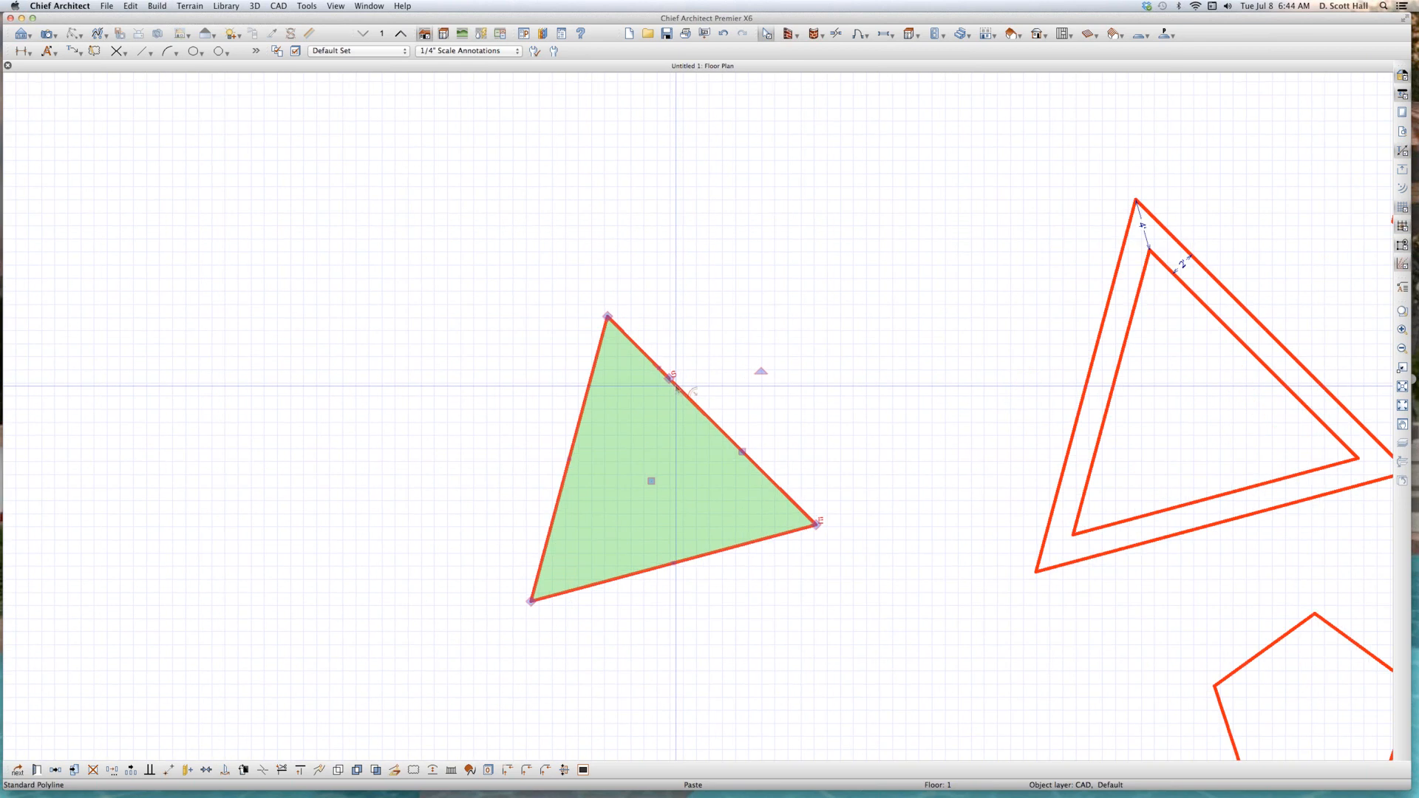
scroll(672, 382, up, 1)
scroll(670, 378, up, 1)
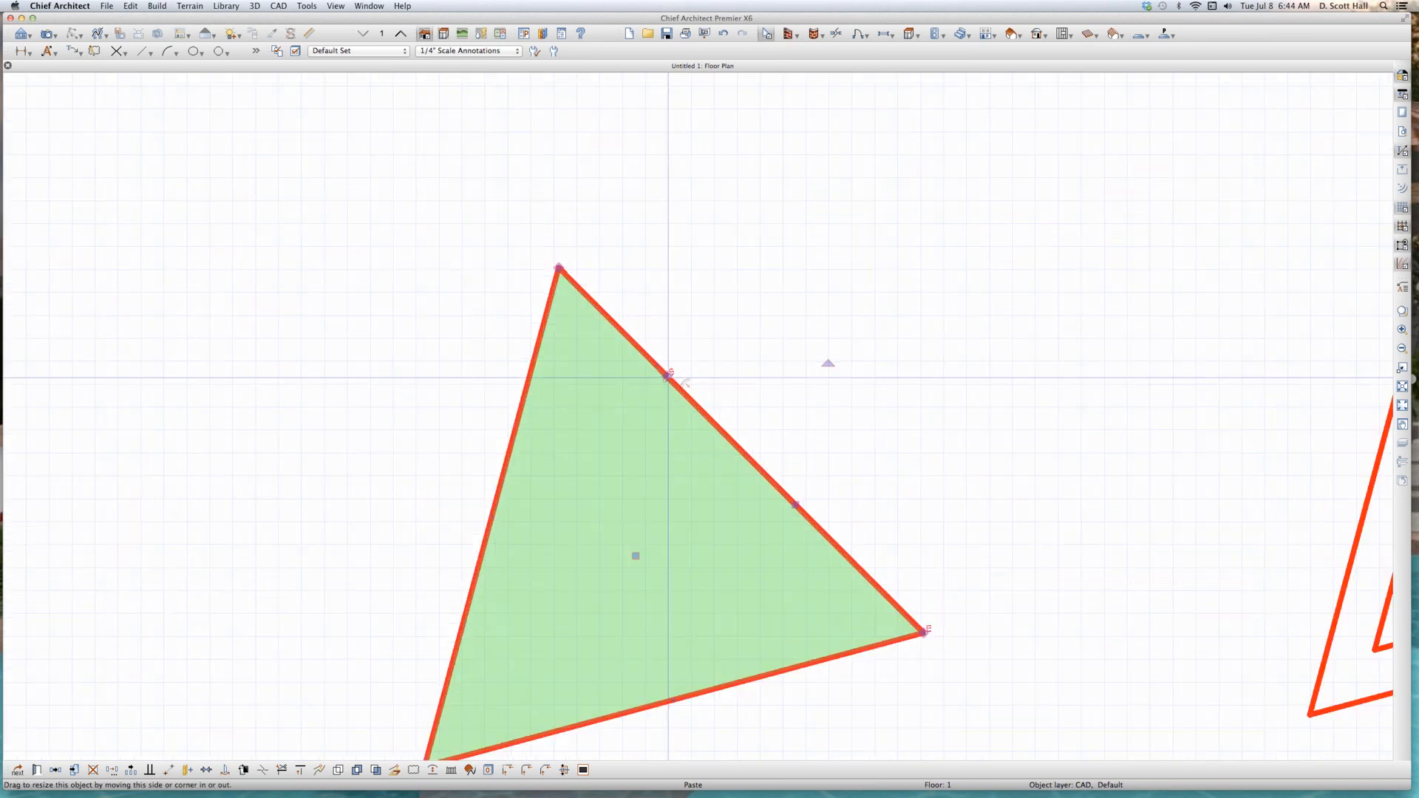
drag(669, 375, 699, 329)
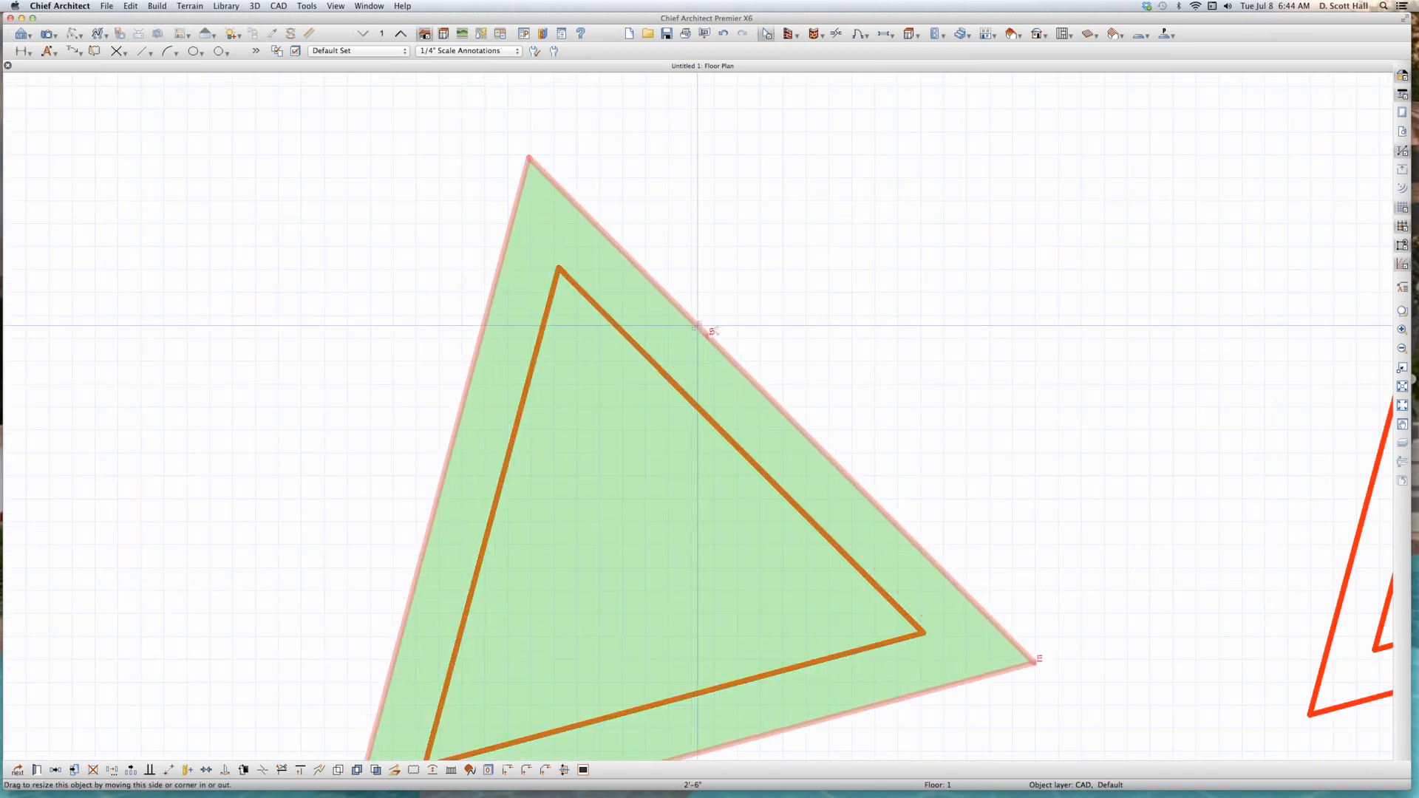
key(Tab)
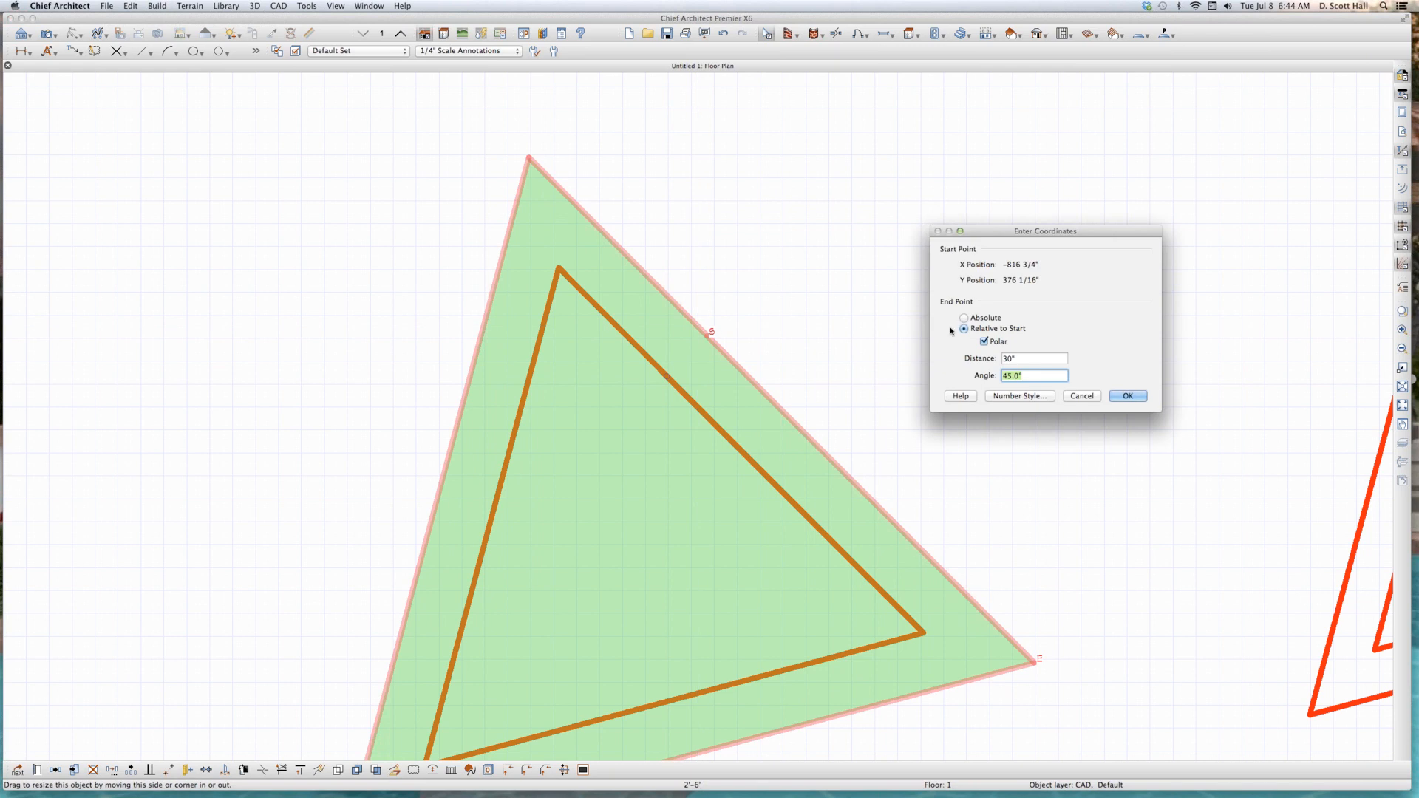
key(shift+Tab)
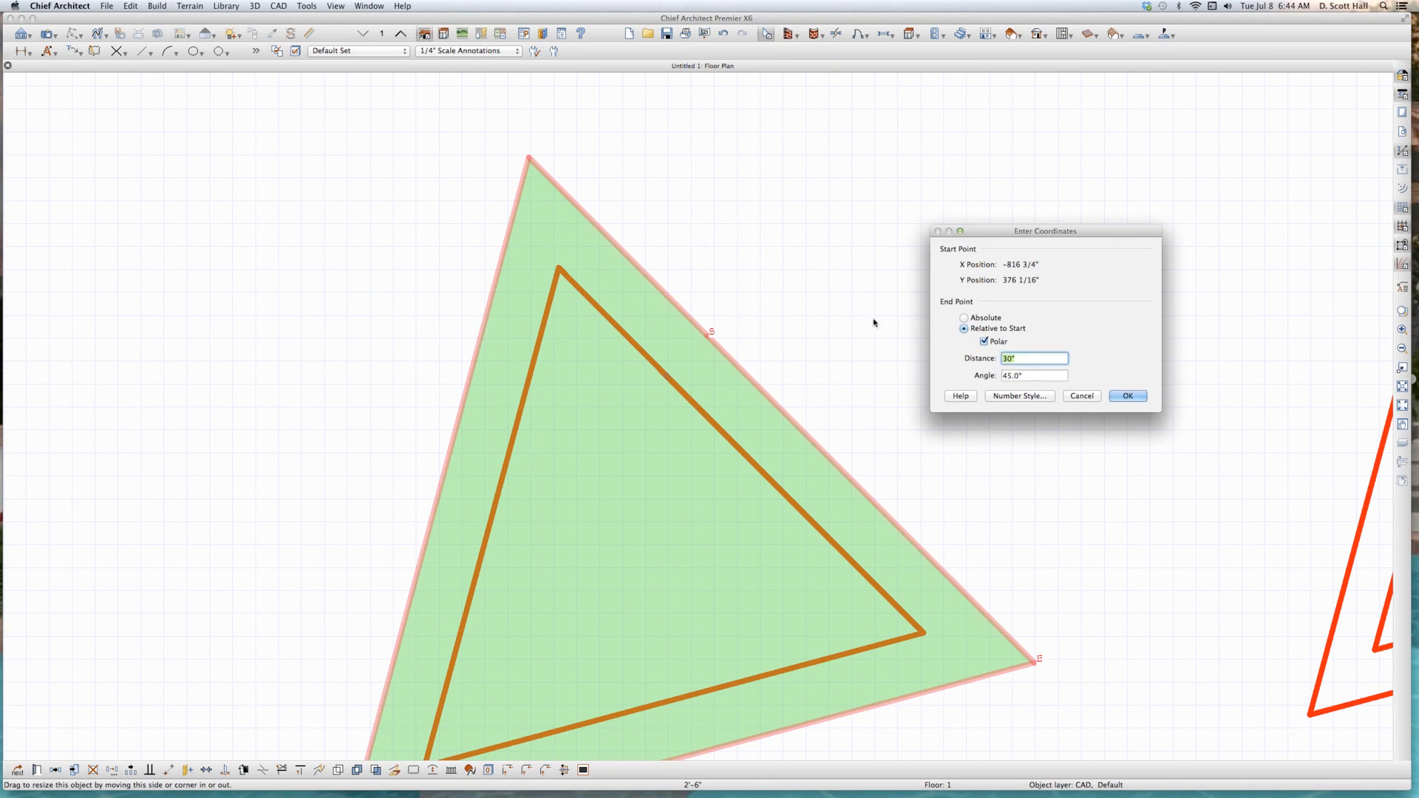
text(48)
key(Return)
scroll(697, 328, down, 1)
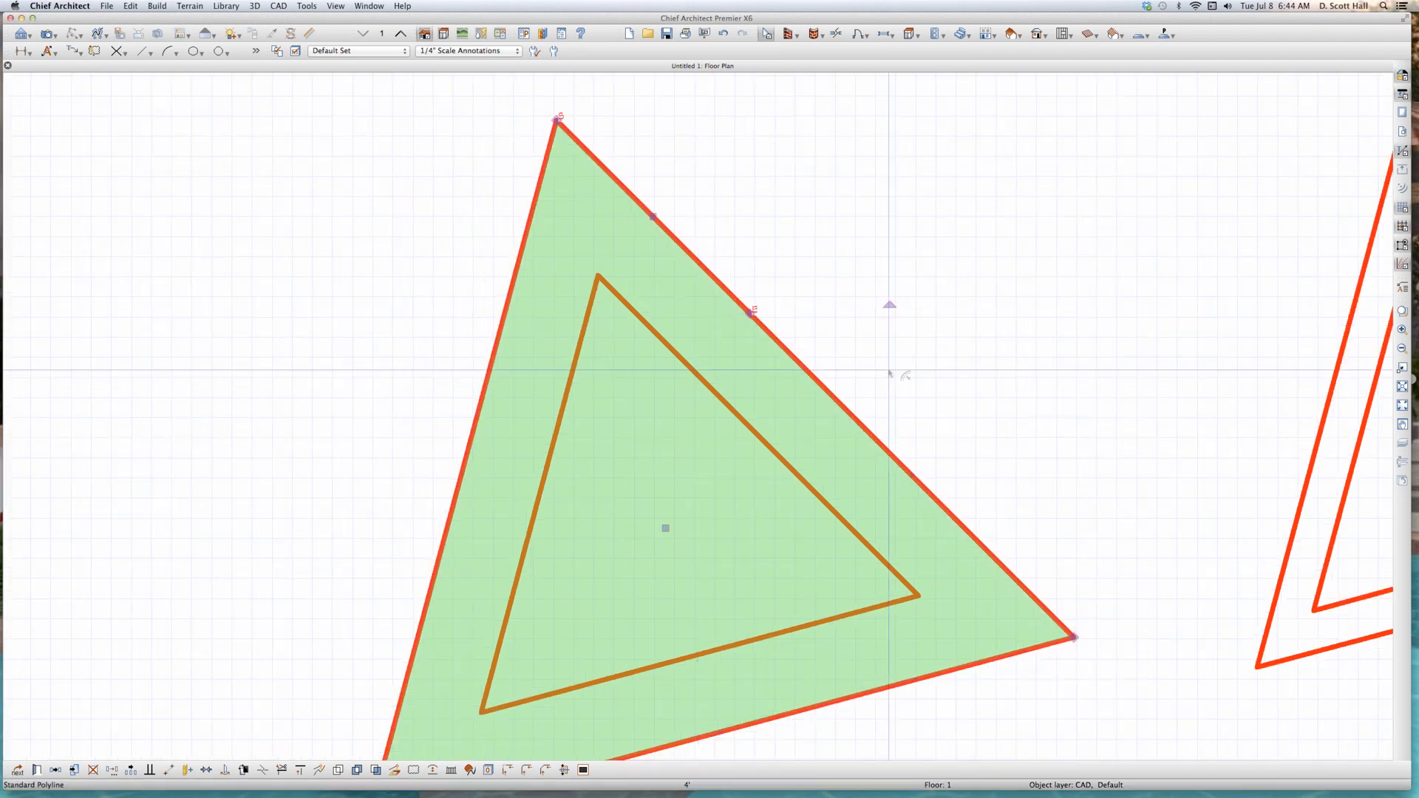
Step: Dimension the gap between the upper-right edges of the new concentric triangle pair
click(723, 440)
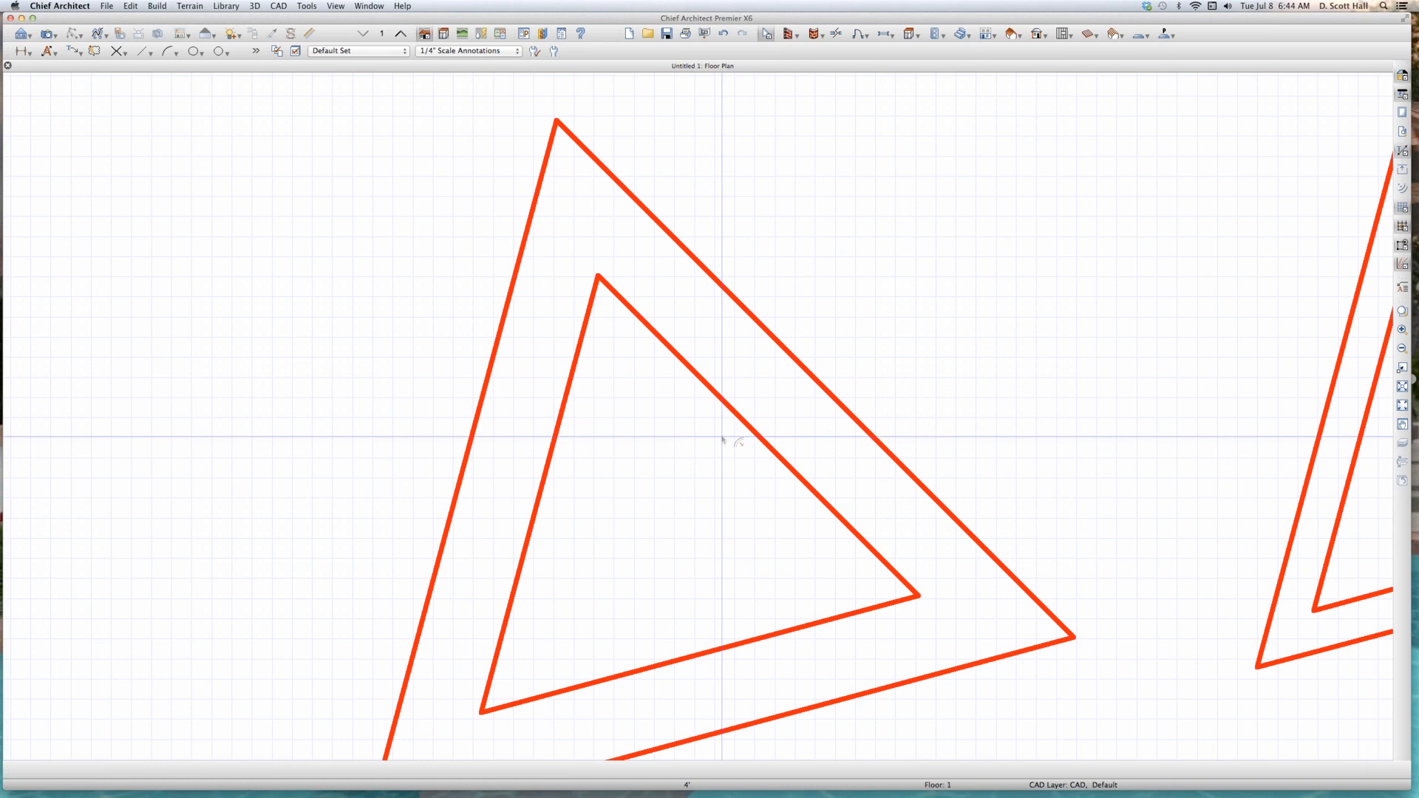
key(d)
drag(729, 417, 814, 364)
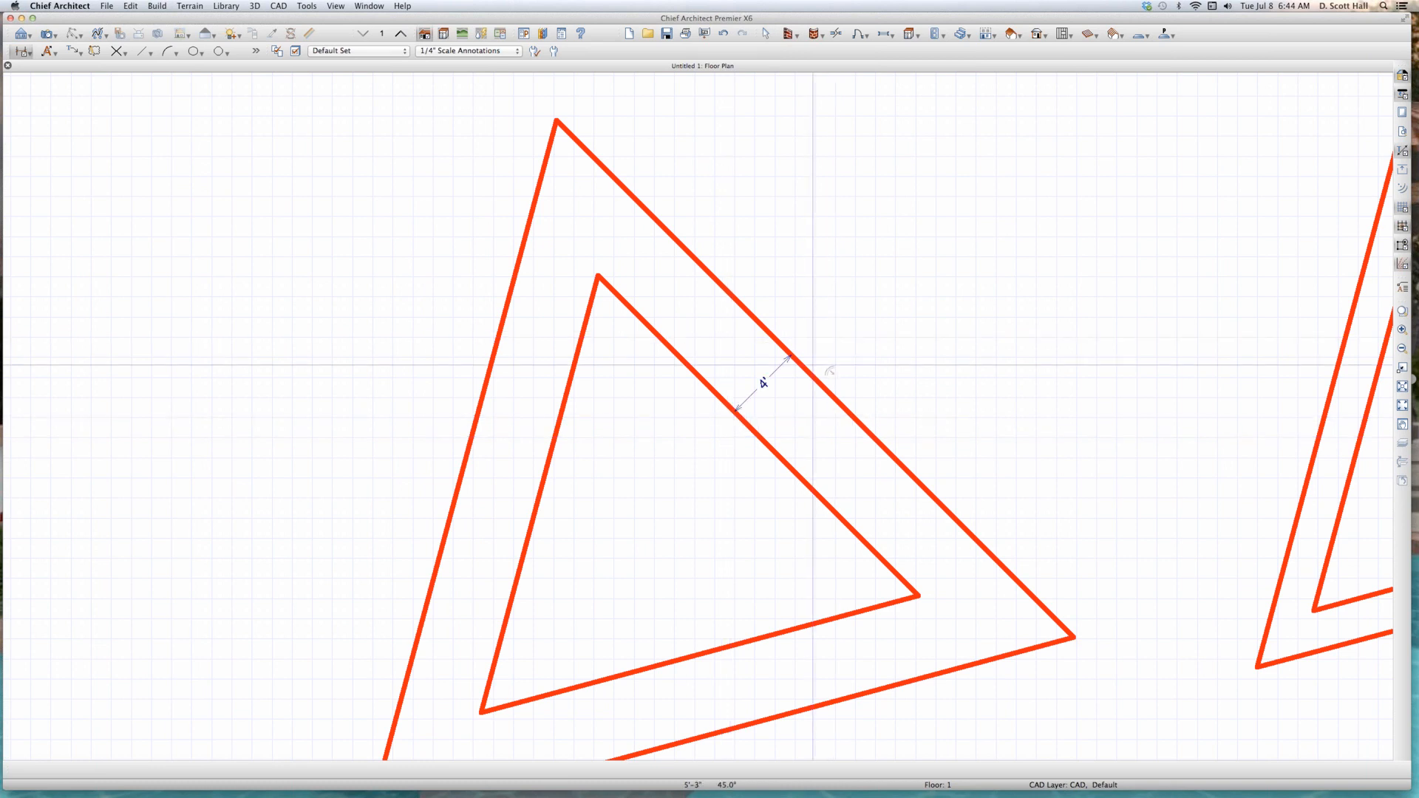
scroll(880, 399, up, 3)
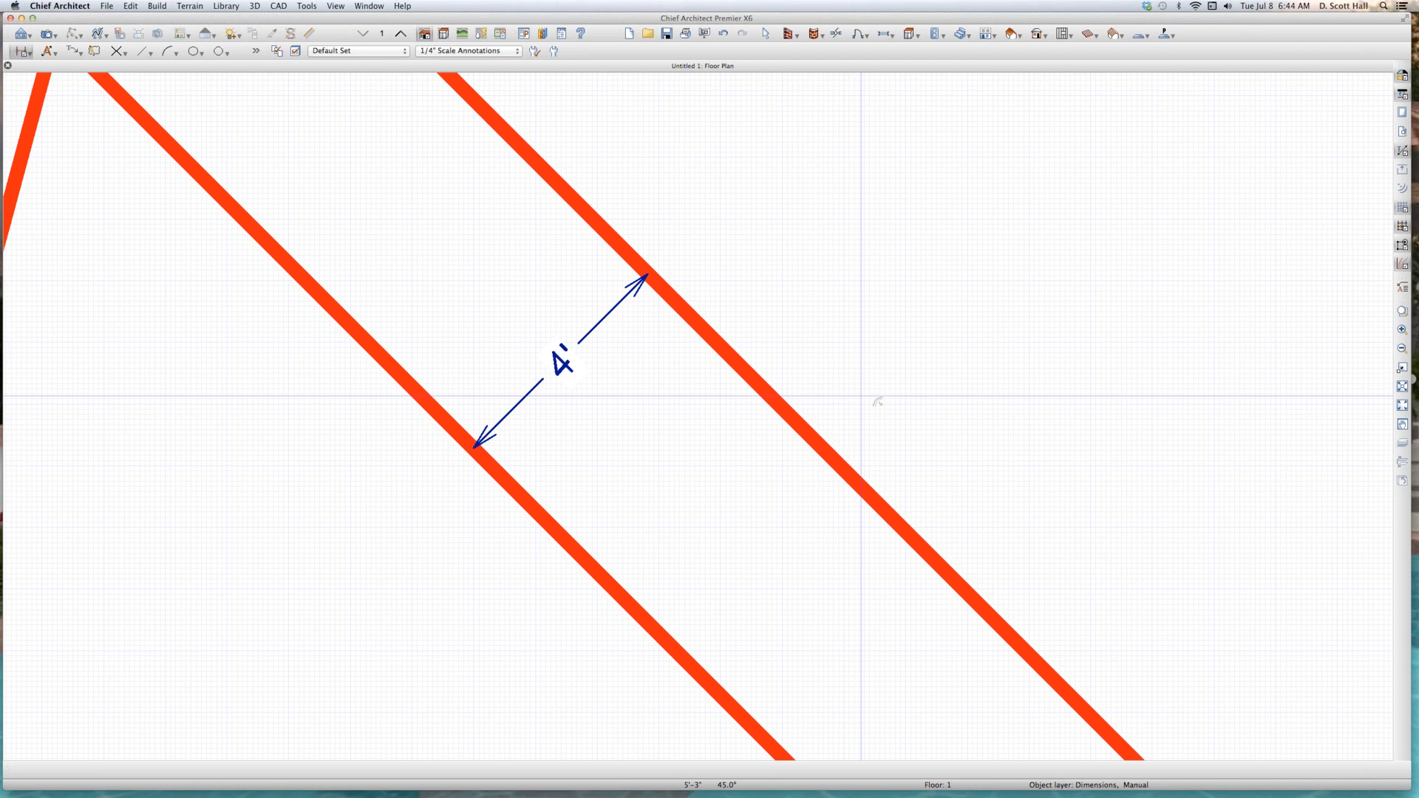
scroll(878, 401, down, 5)
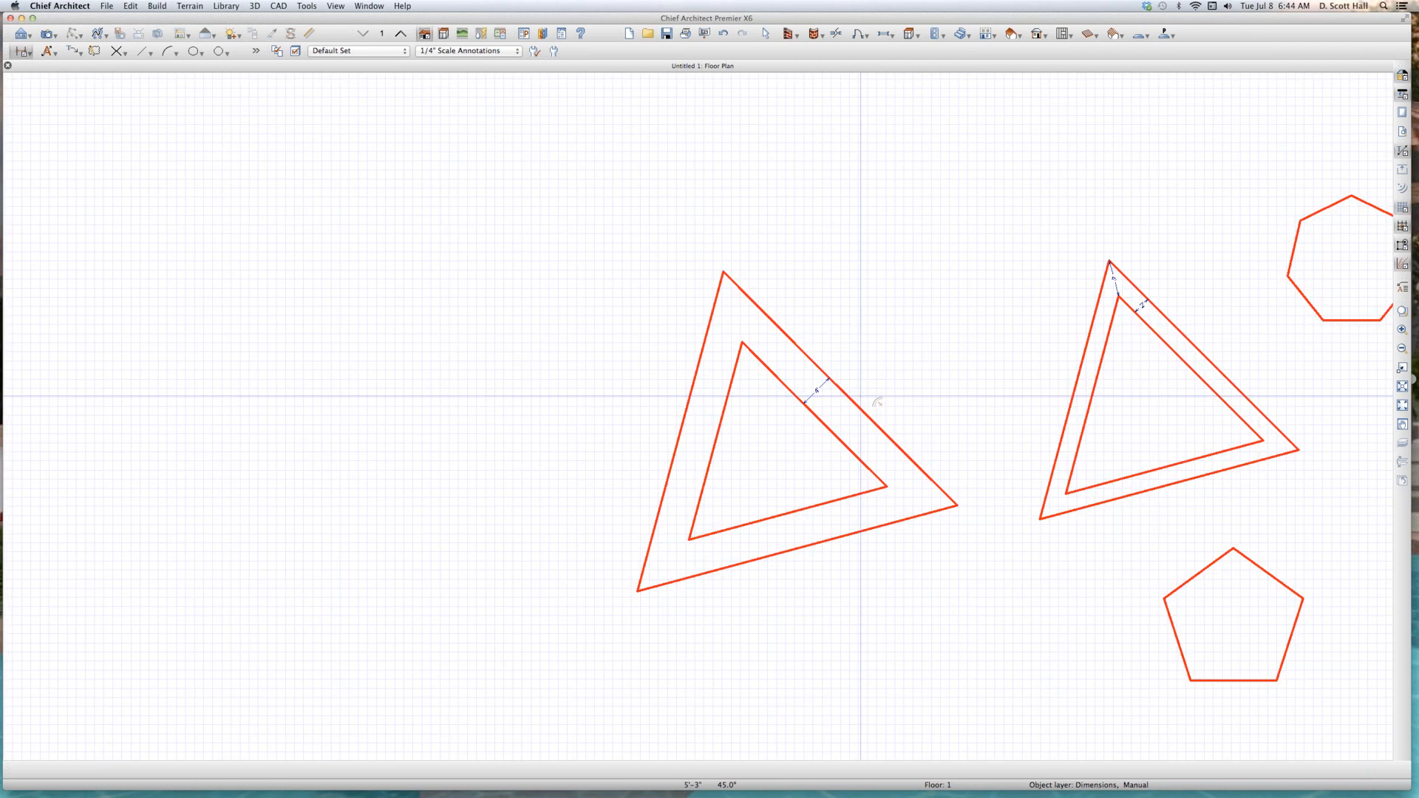
scroll(878, 402, down, 5)
key(space)
Step: Rotate the pentagon about its center by about 30°
scroll(969, 519, up, 3)
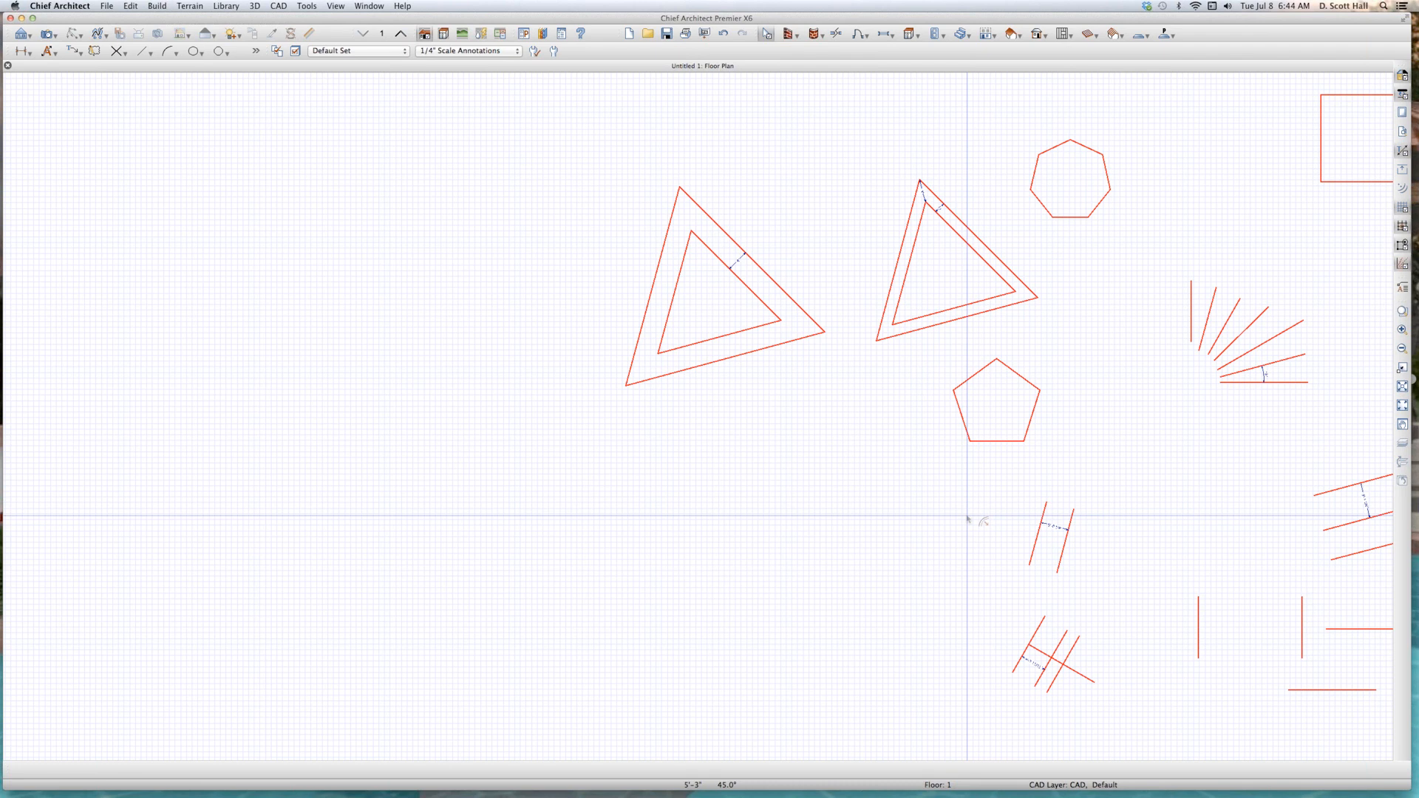
click(1012, 439)
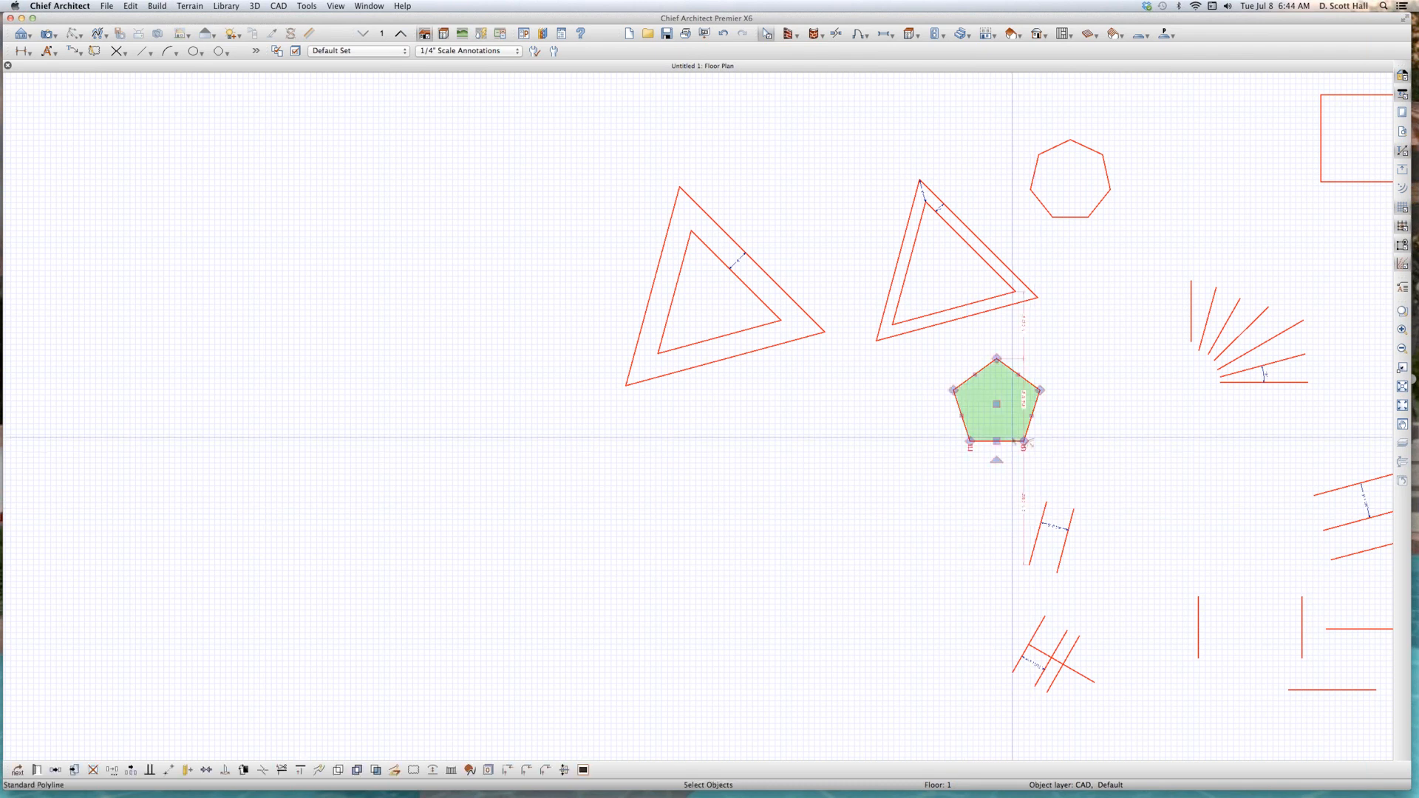
scroll(1030, 443, up, 2)
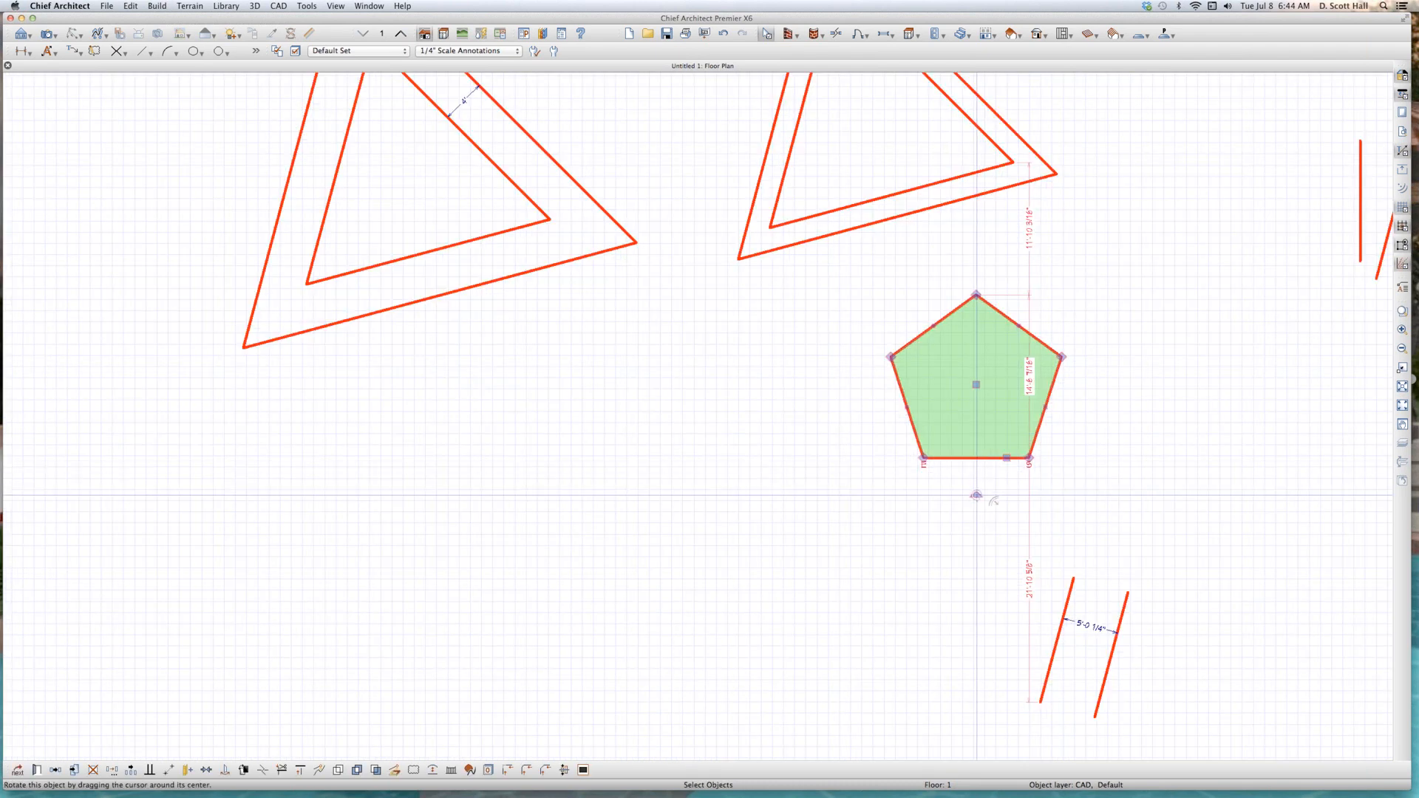
drag(977, 496, 1034, 488)
scroll(1034, 489, down, 3)
scroll(1006, 404, up, 1)
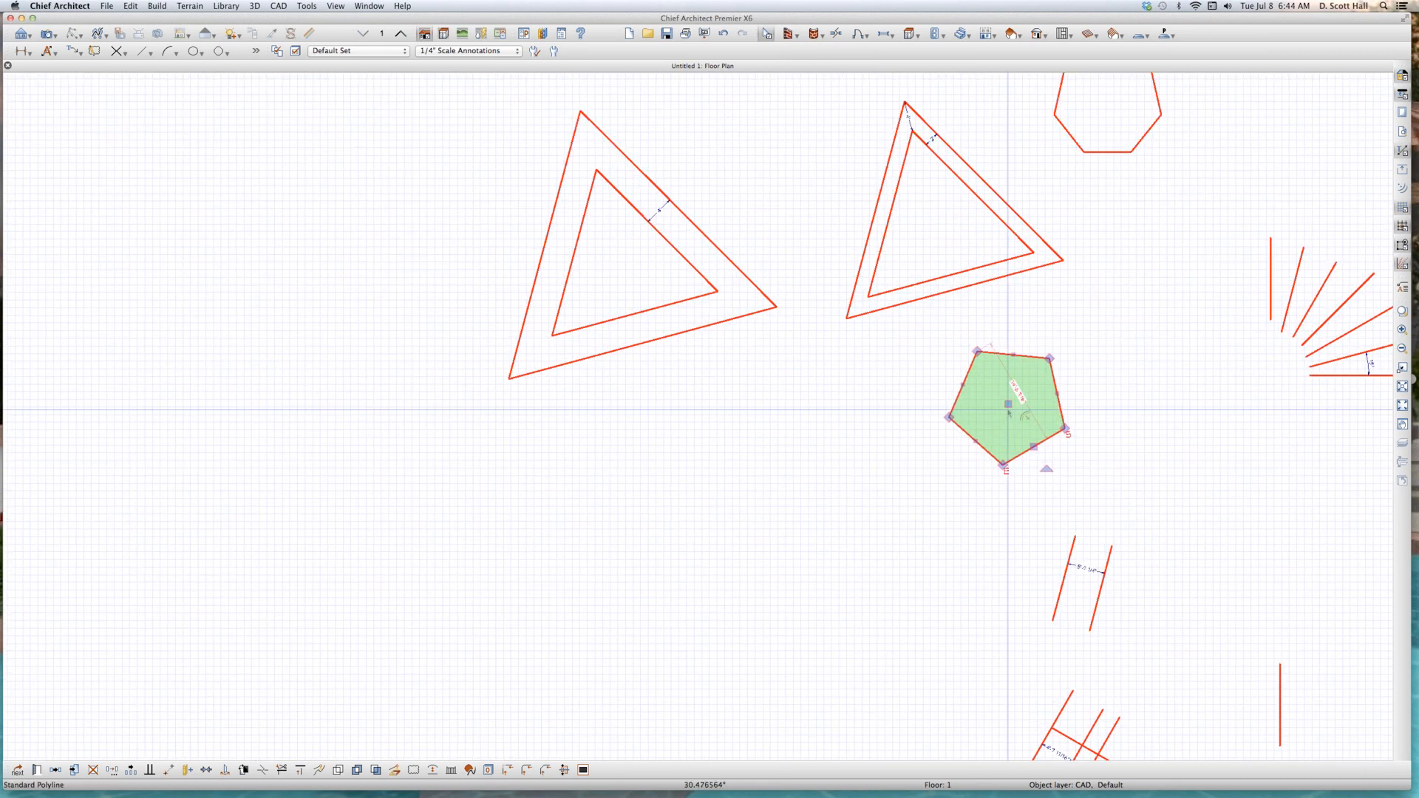
Step: Move the rotated pentagon about 53' down and left into the empty area below the triangles
drag(1007, 404, 658, 617)
scroll(721, 323, down, 2)
scroll(695, 559, up, 5)
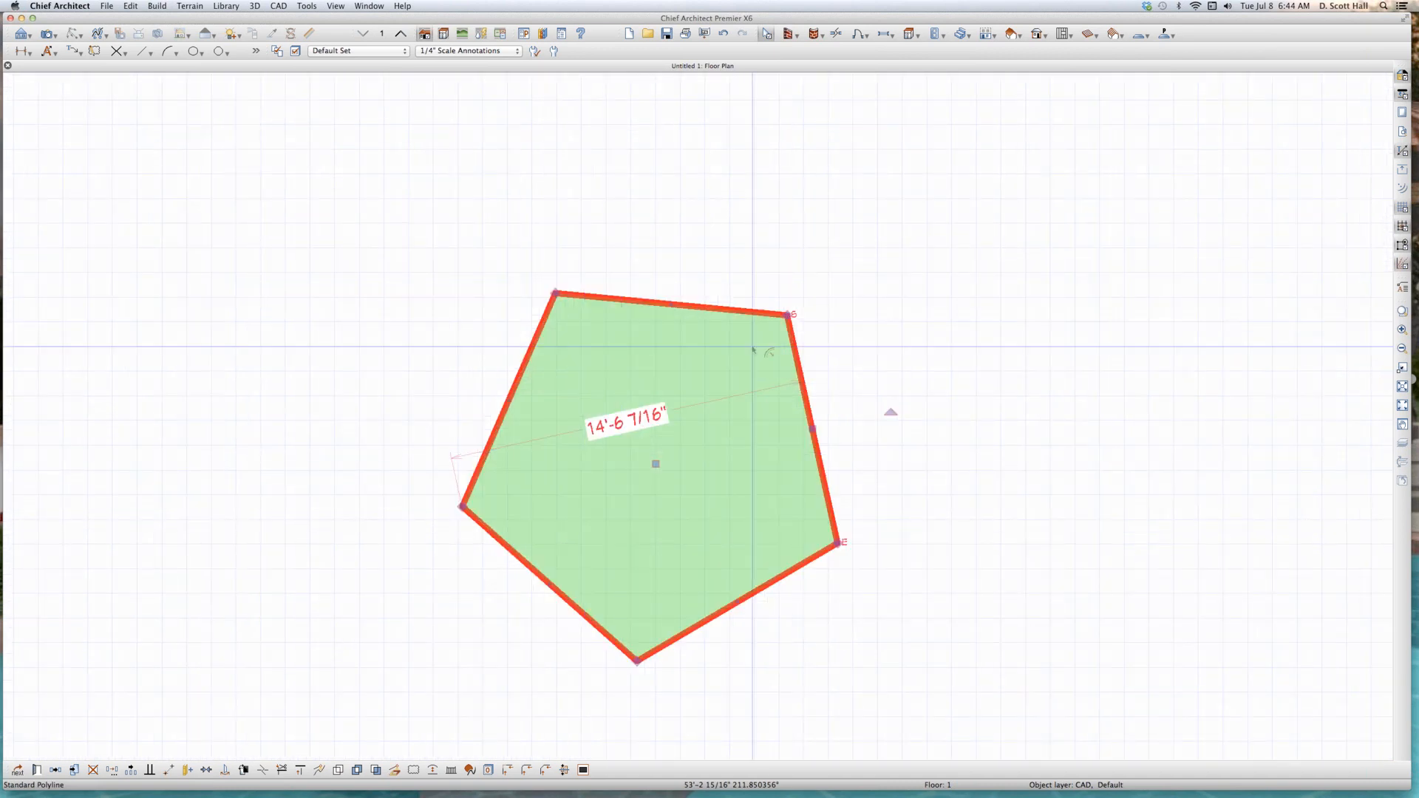
Step: Select the pentagon's upper edge and examine its edit handle and temporary dimension up close
click(704, 307)
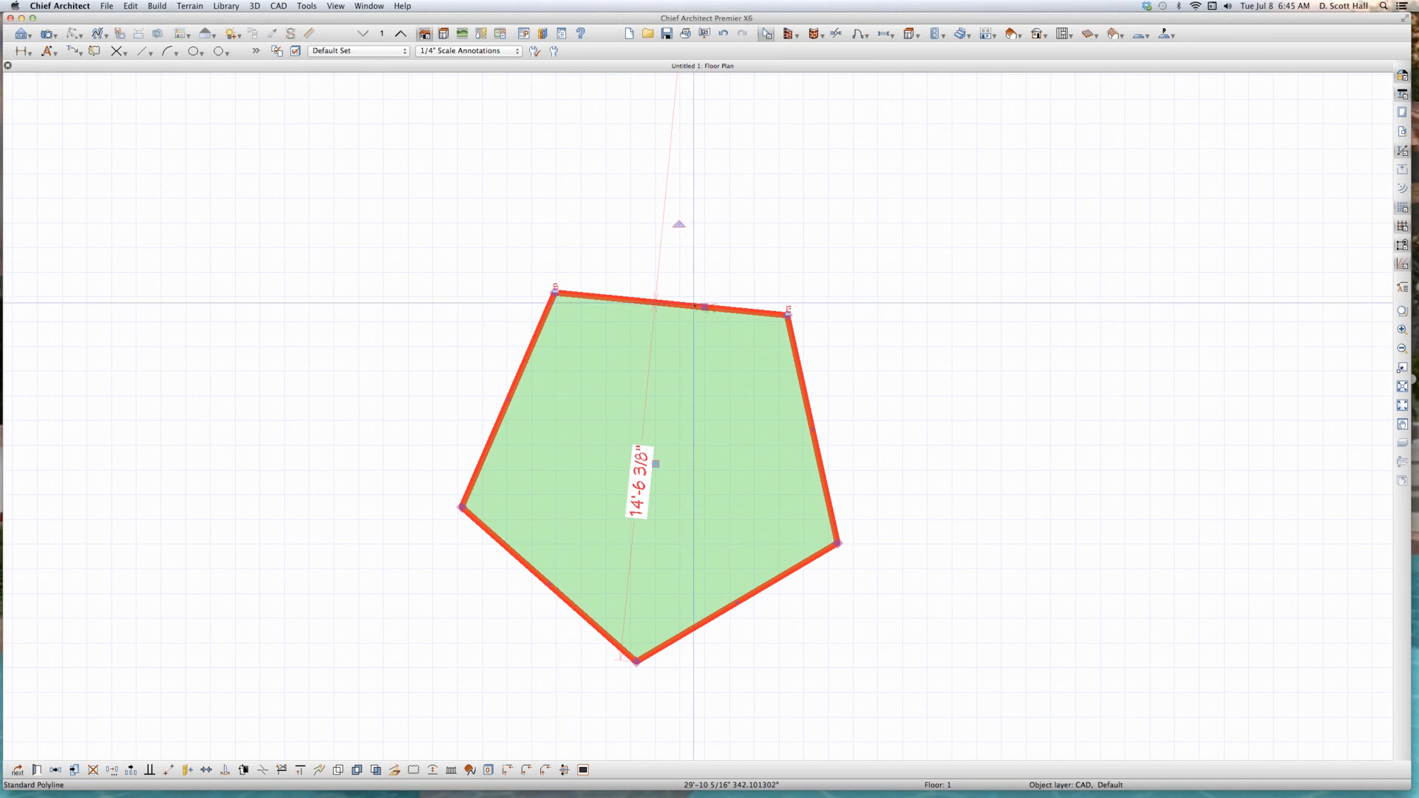
click(722, 349)
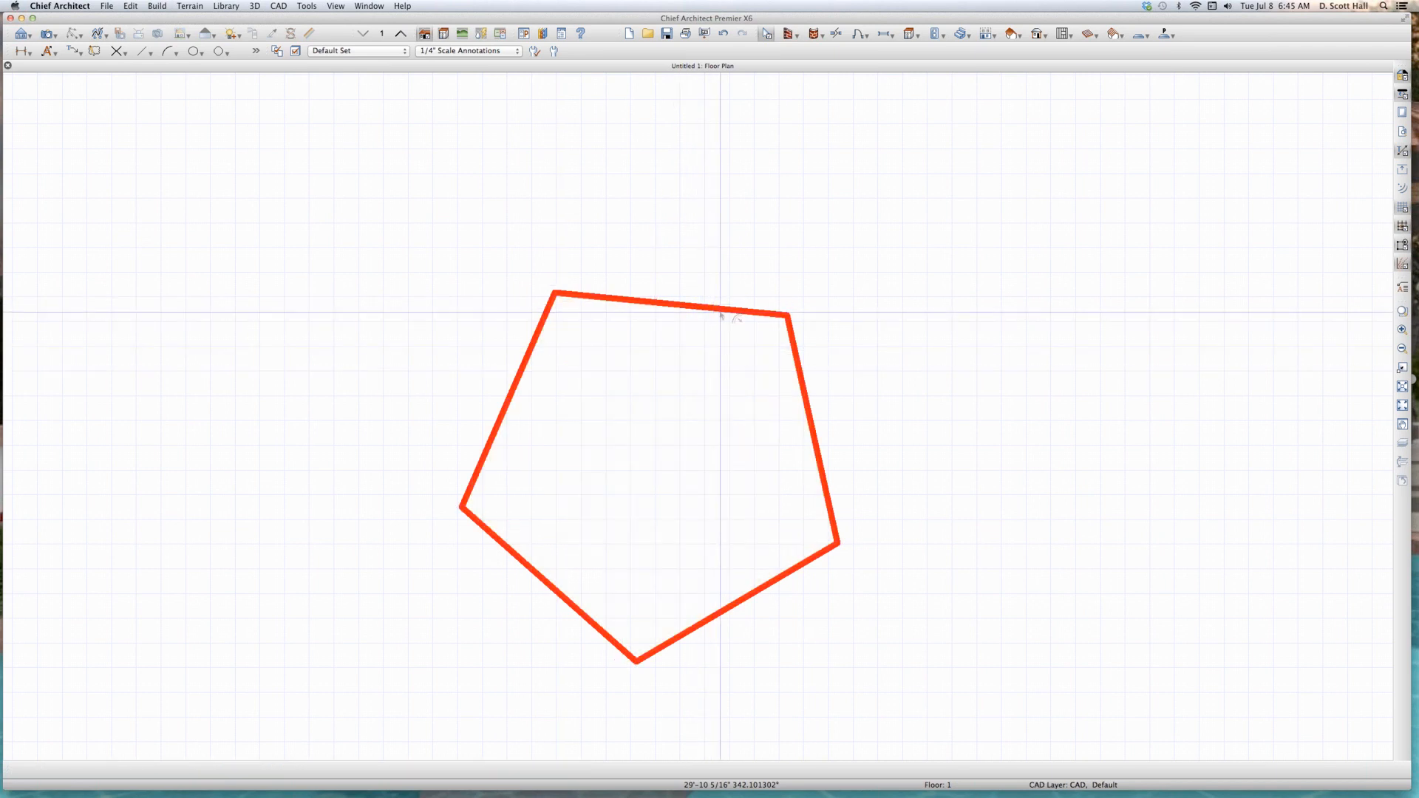
click(730, 331)
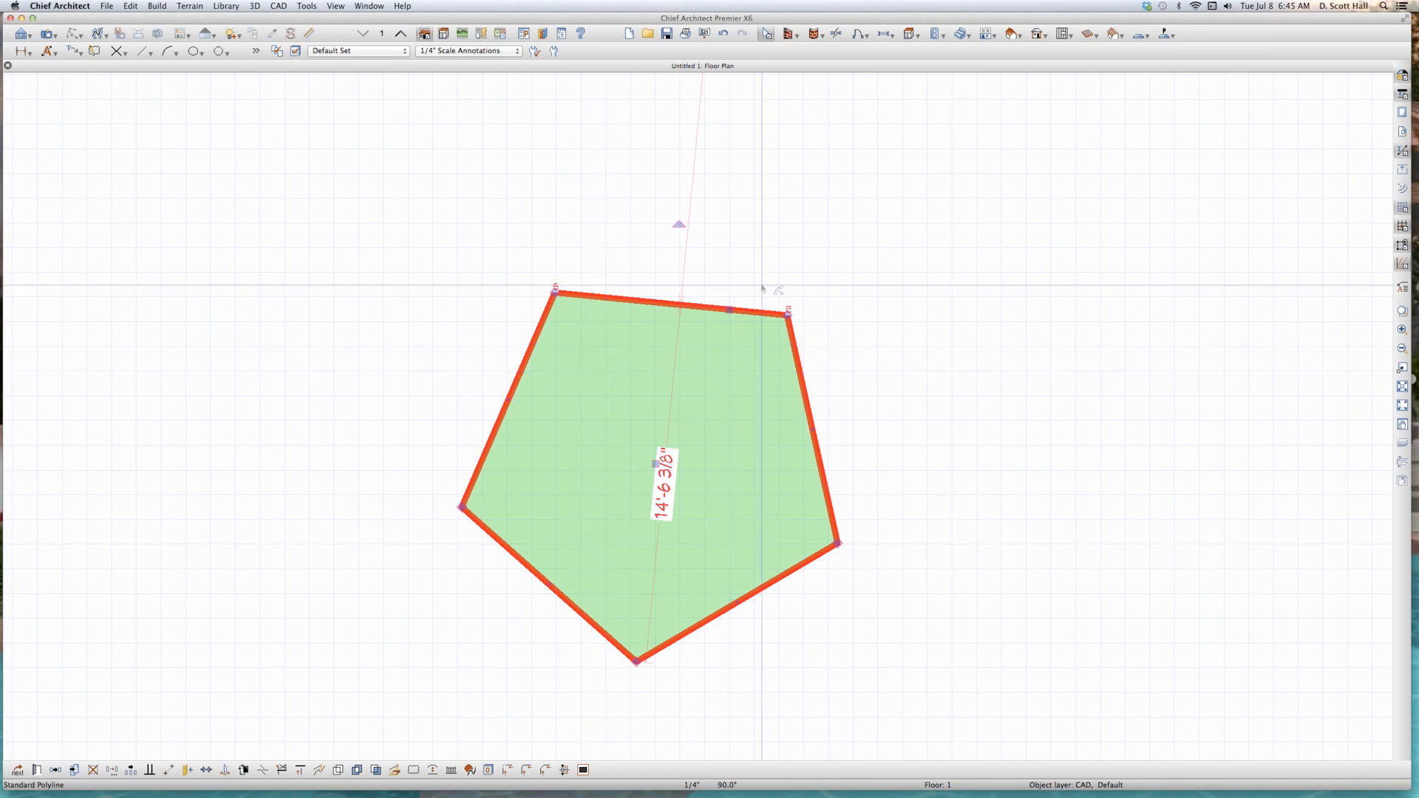
scroll(762, 288, up, 5)
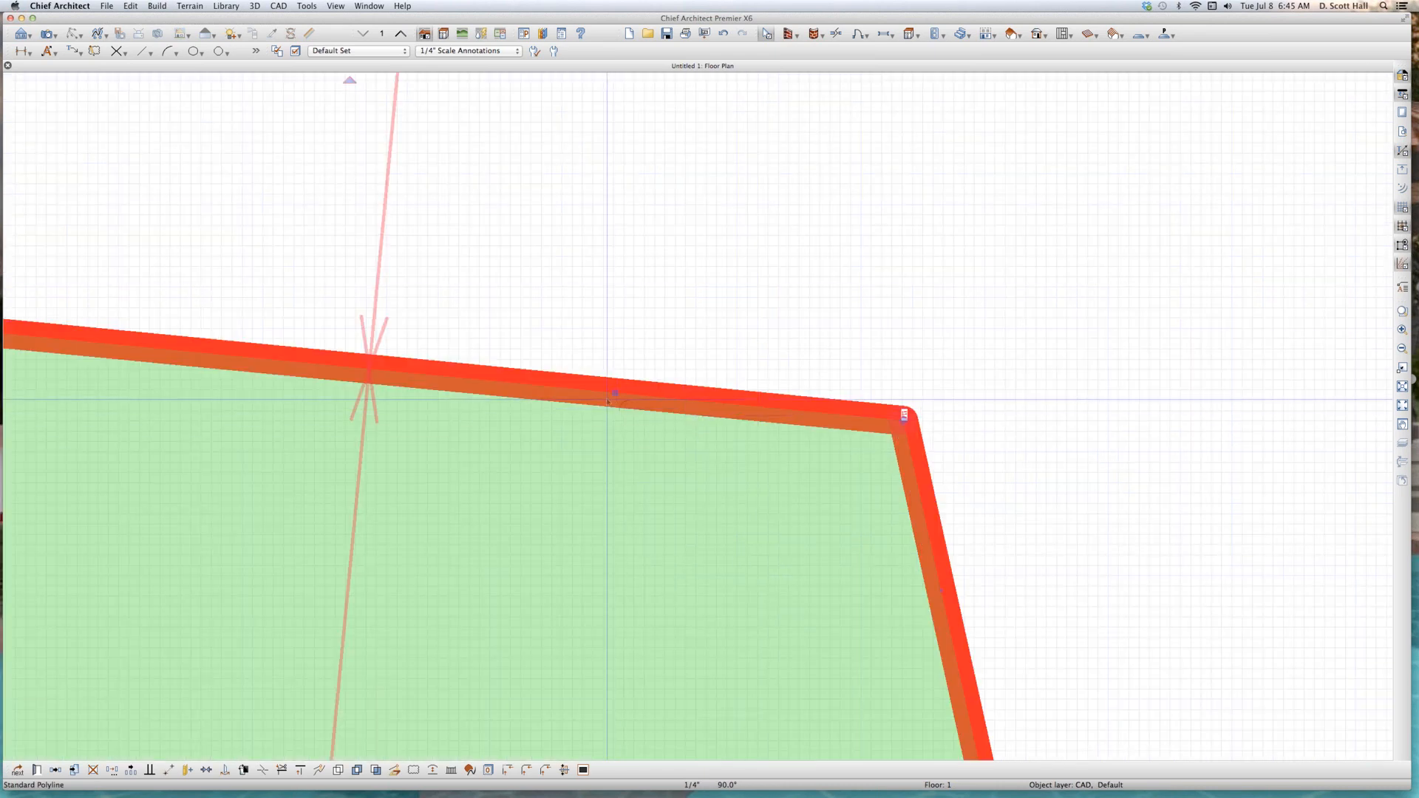
scroll(776, 316, down, 5)
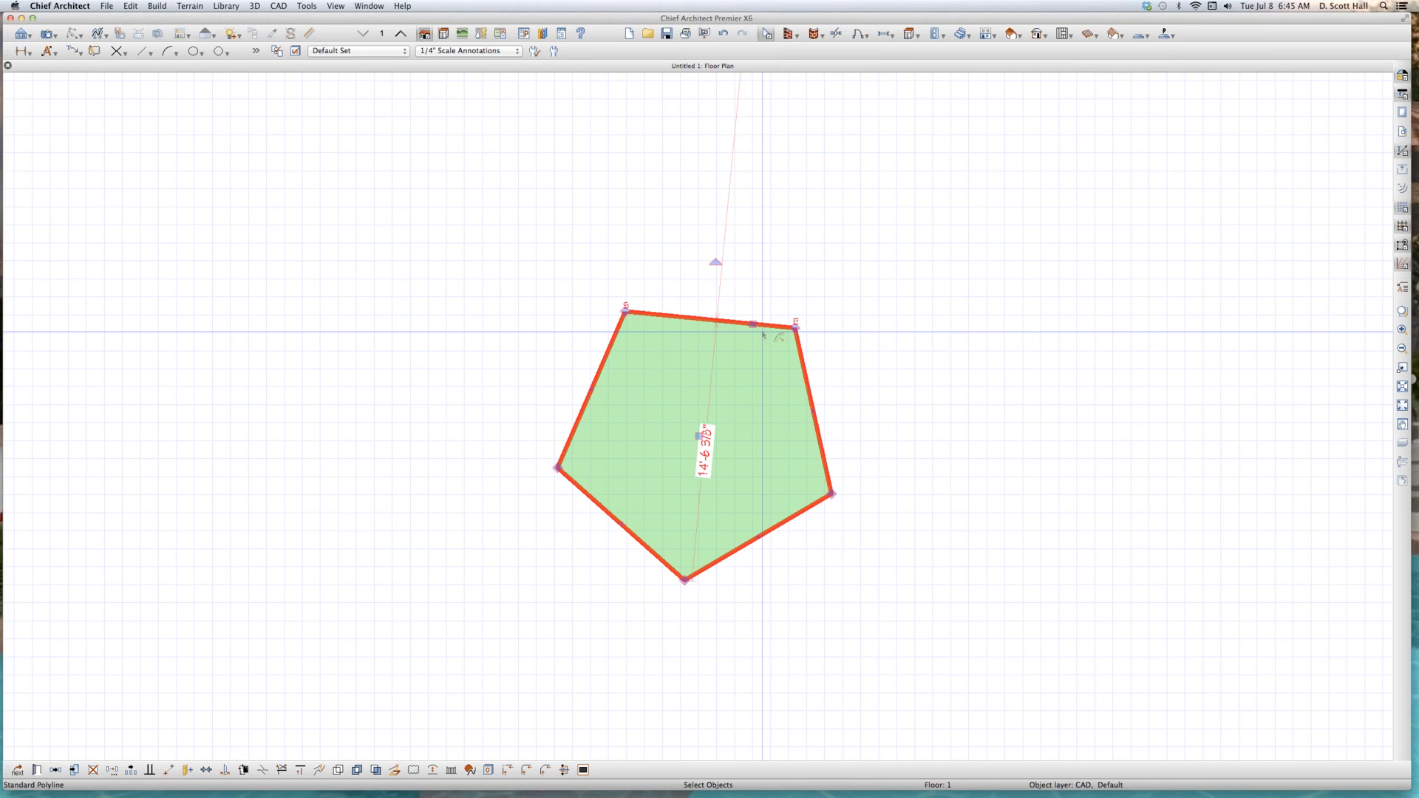
mouse_move(762, 326)
mouse_down()
mouse_move(759, 290)
mouse_move(755, 329)
mouse_up()
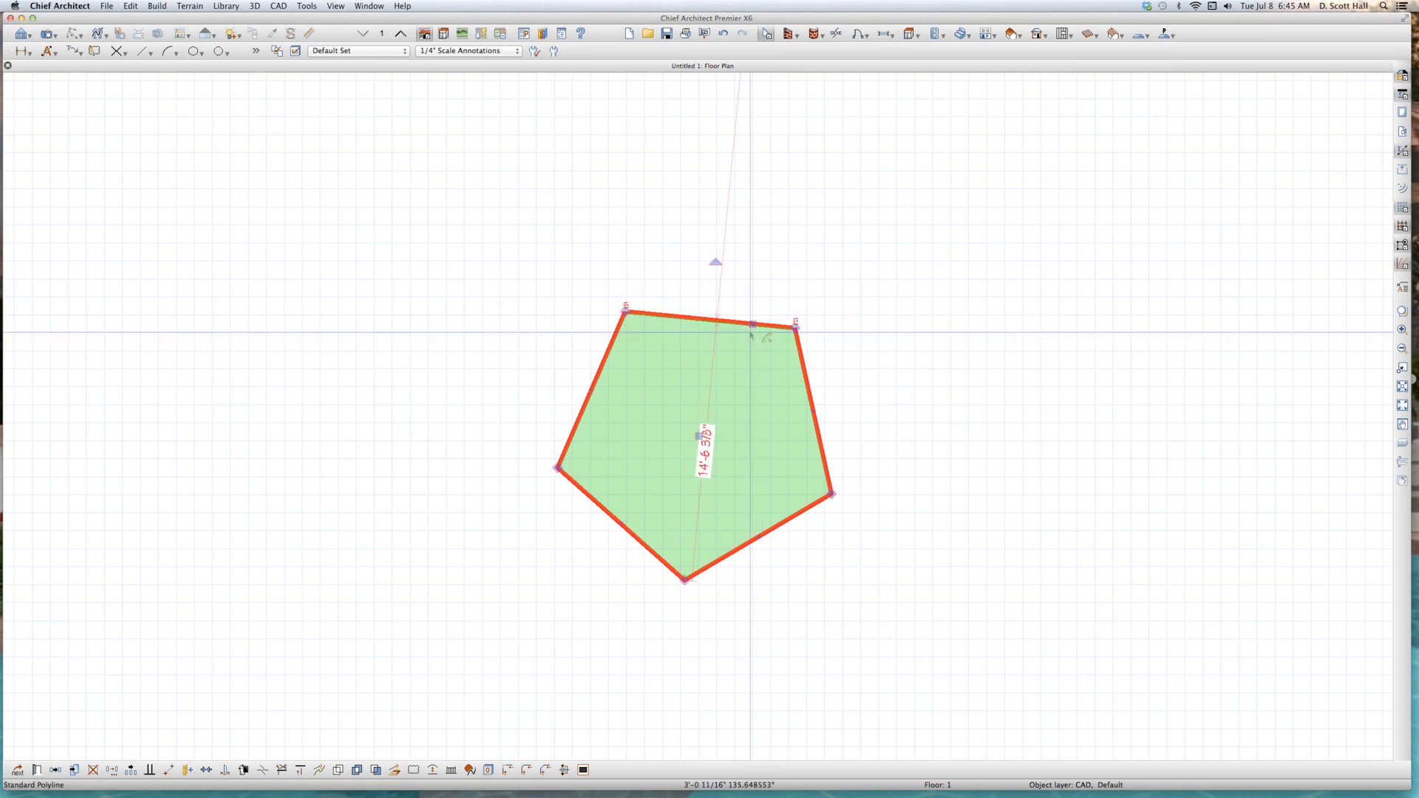
key(Escape)
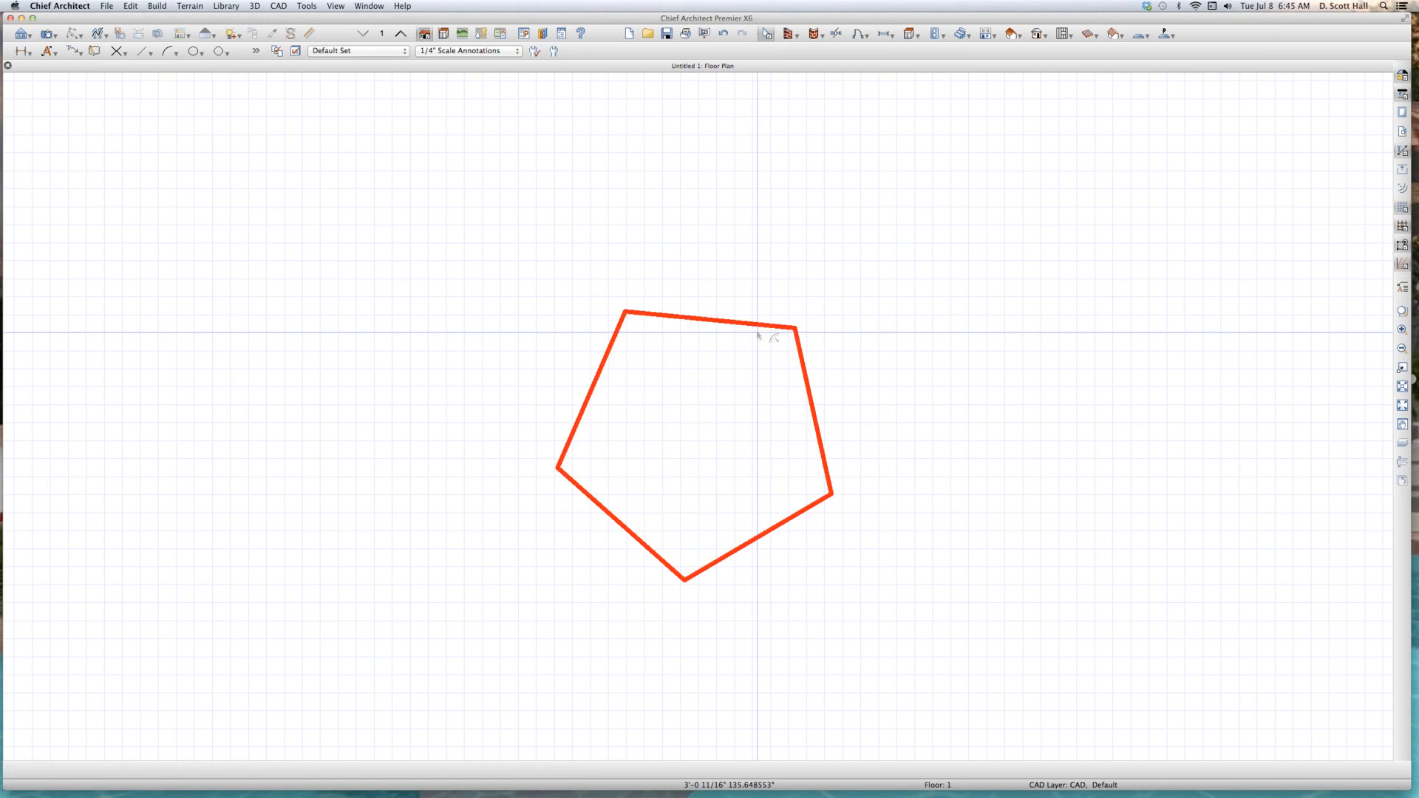
click(758, 327)
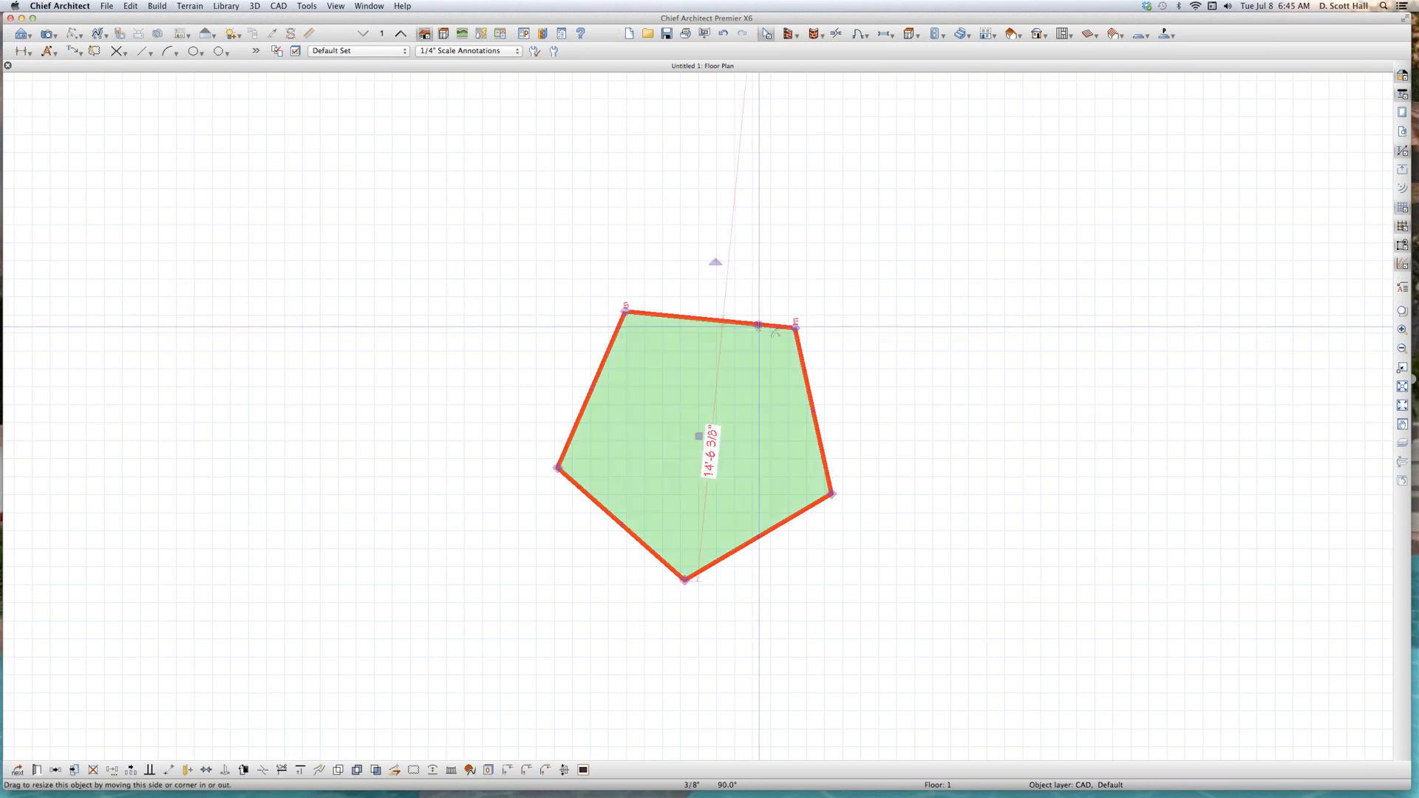
key(Escape)
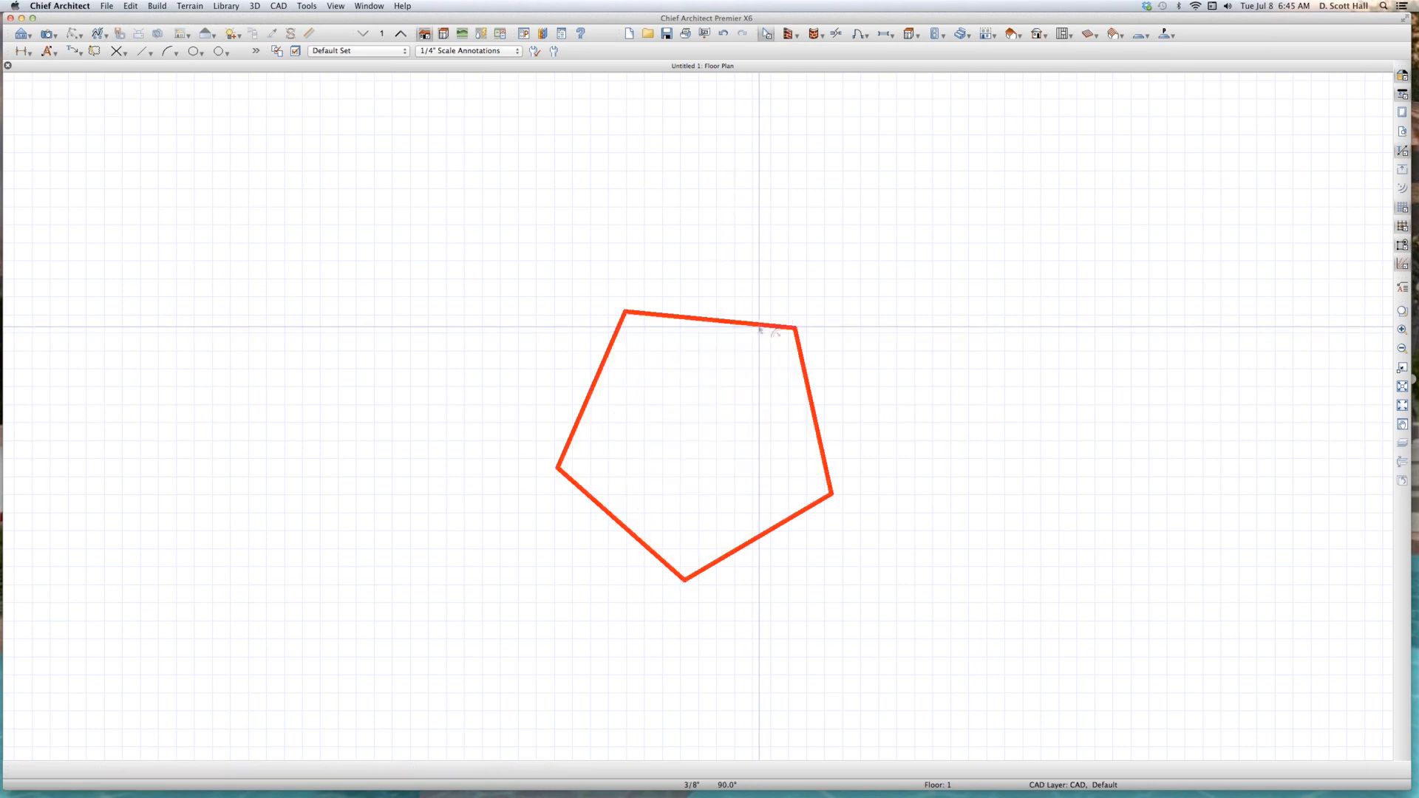
key(super+z)
click(761, 326)
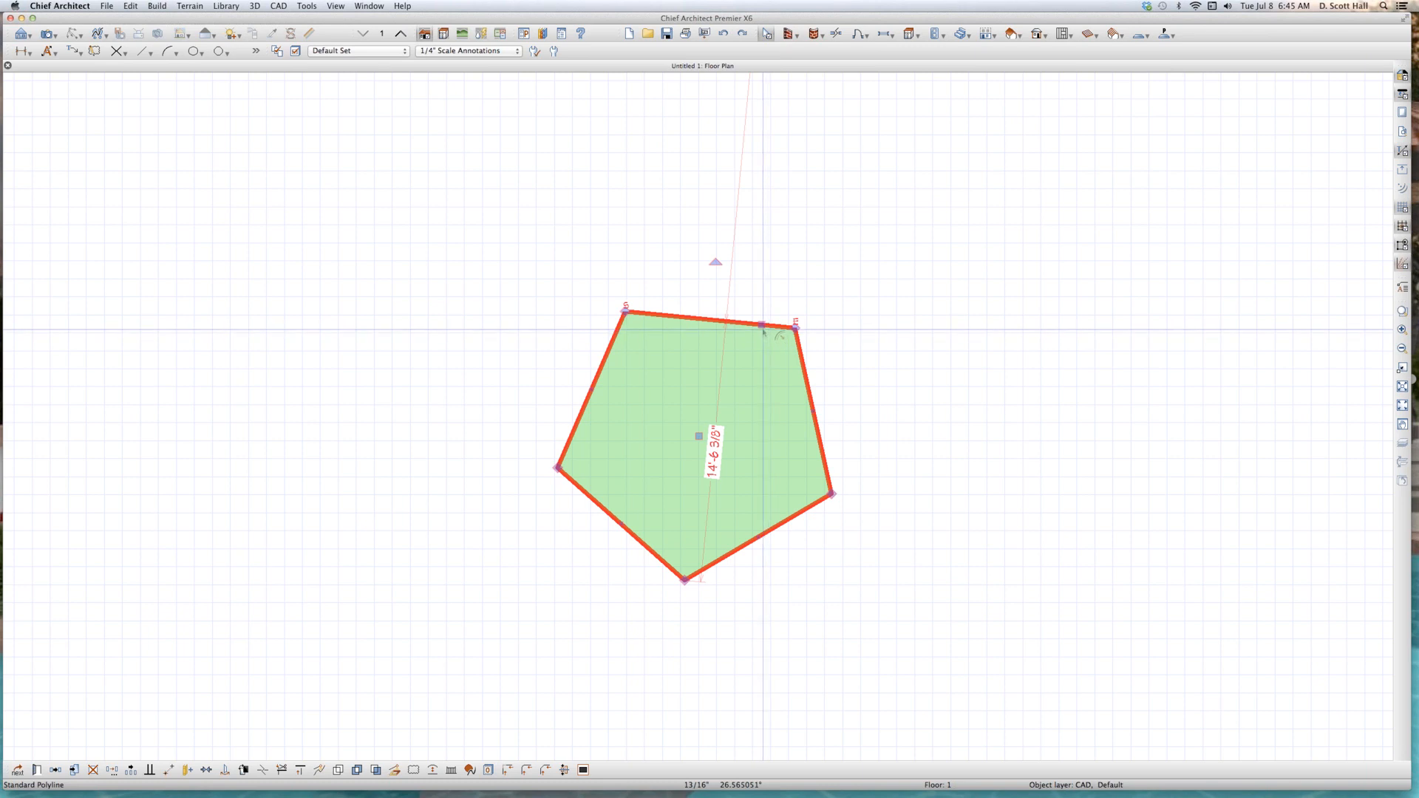
mouse_move(762, 325)
mouse_down()
mouse_move(762, 298)
mouse_move(761, 324)
mouse_up()
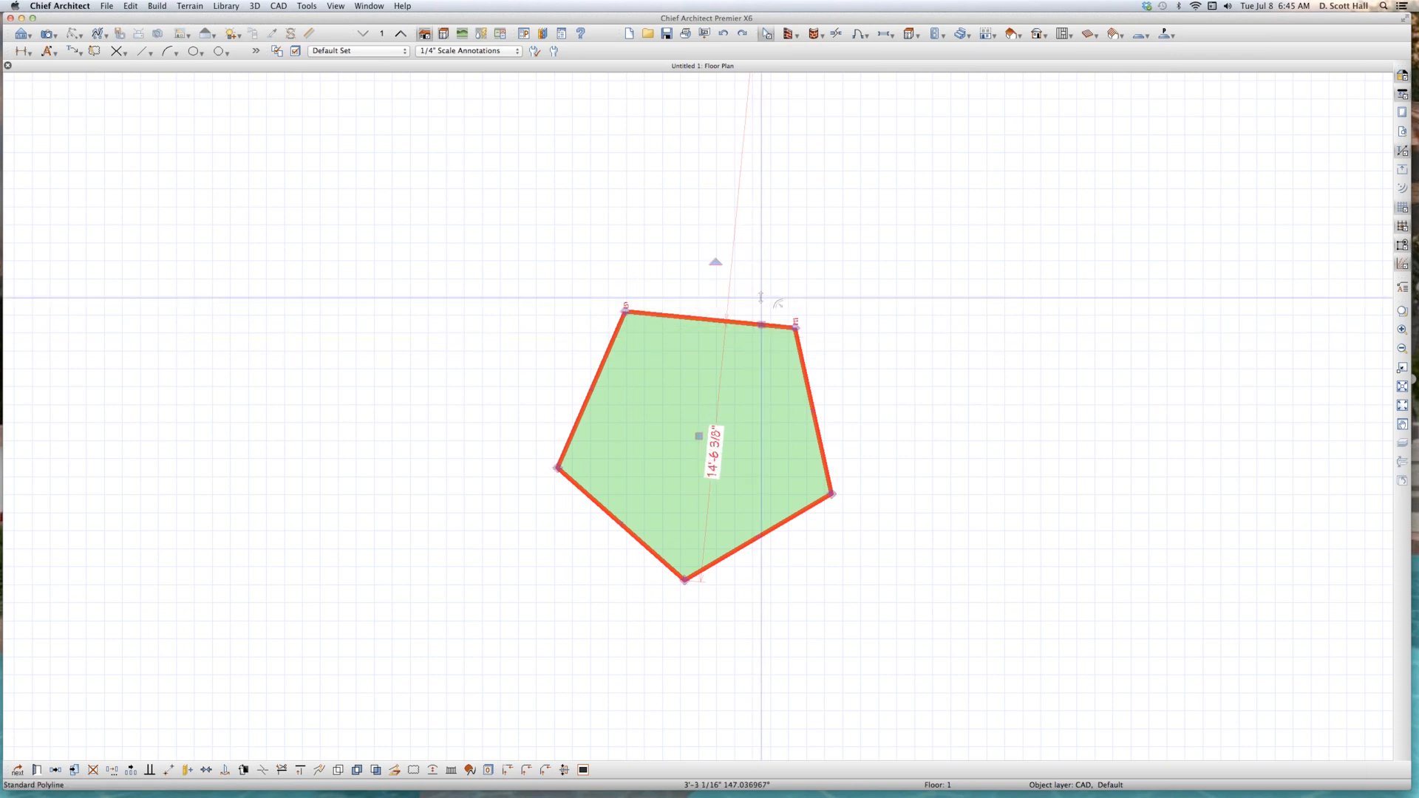
Step: Paste a copy of the second pair's inner triangle into the empty area below and left of the pentagon
scroll(589, 525, down, 3)
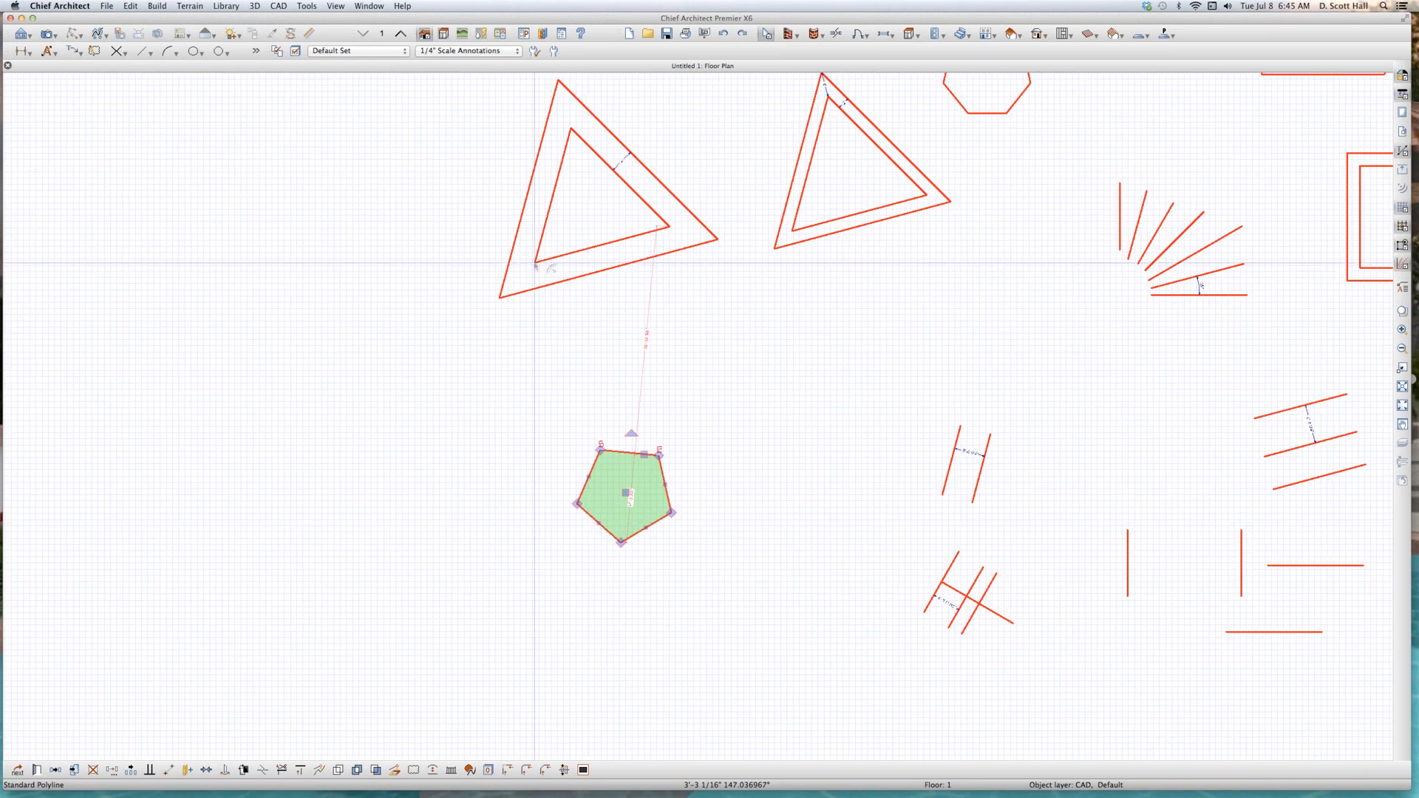
click(606, 244)
scroll(650, 353, down, 2)
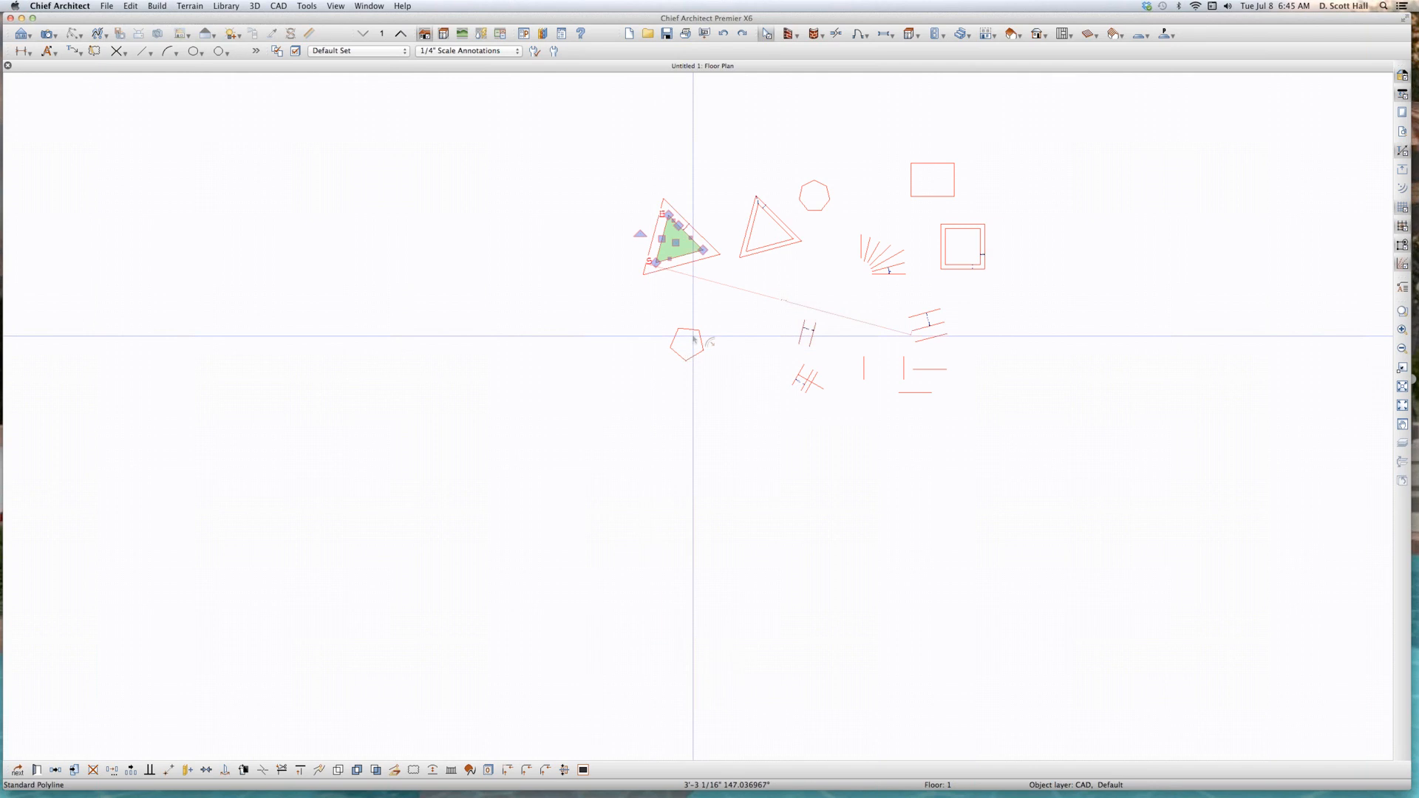
scroll(801, 316, up, 1)
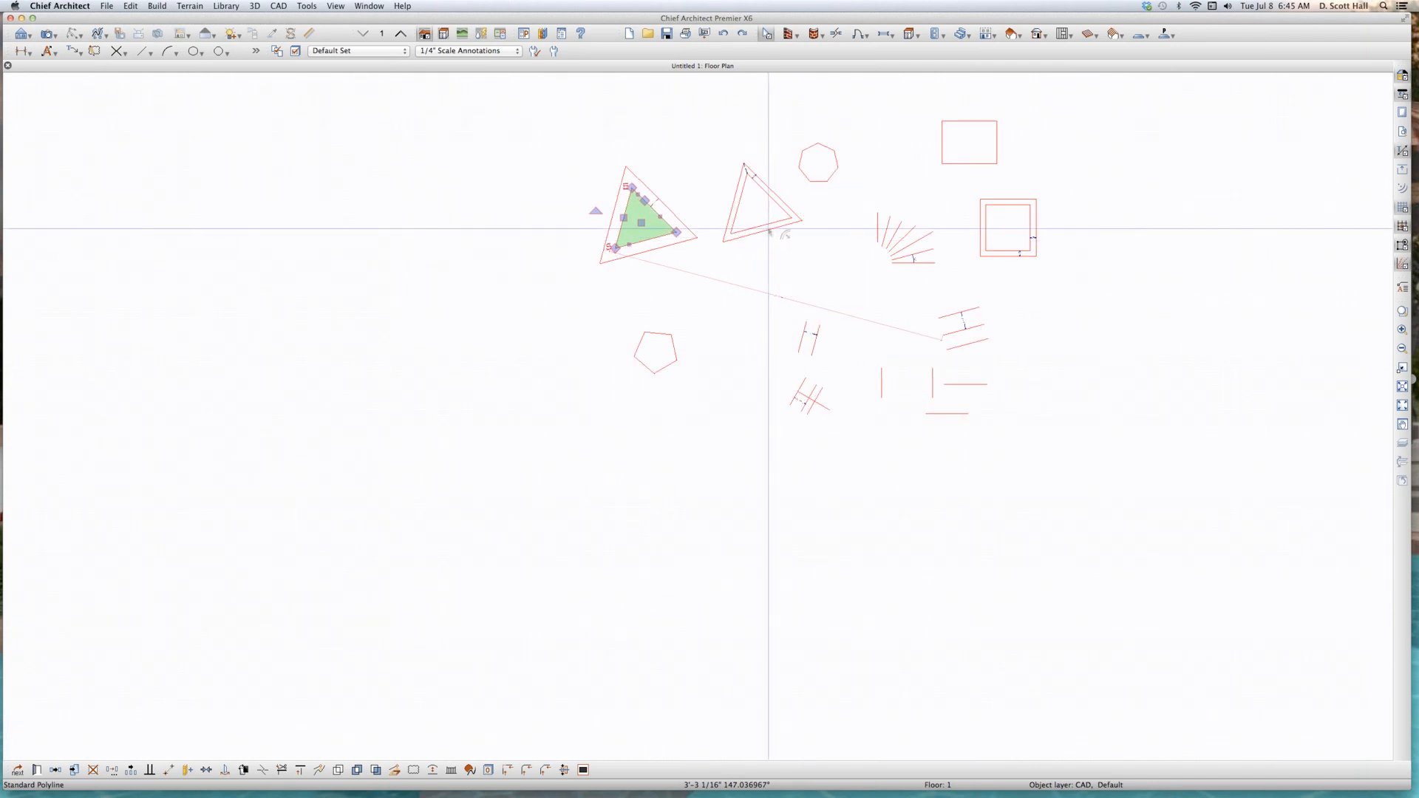
click(767, 235)
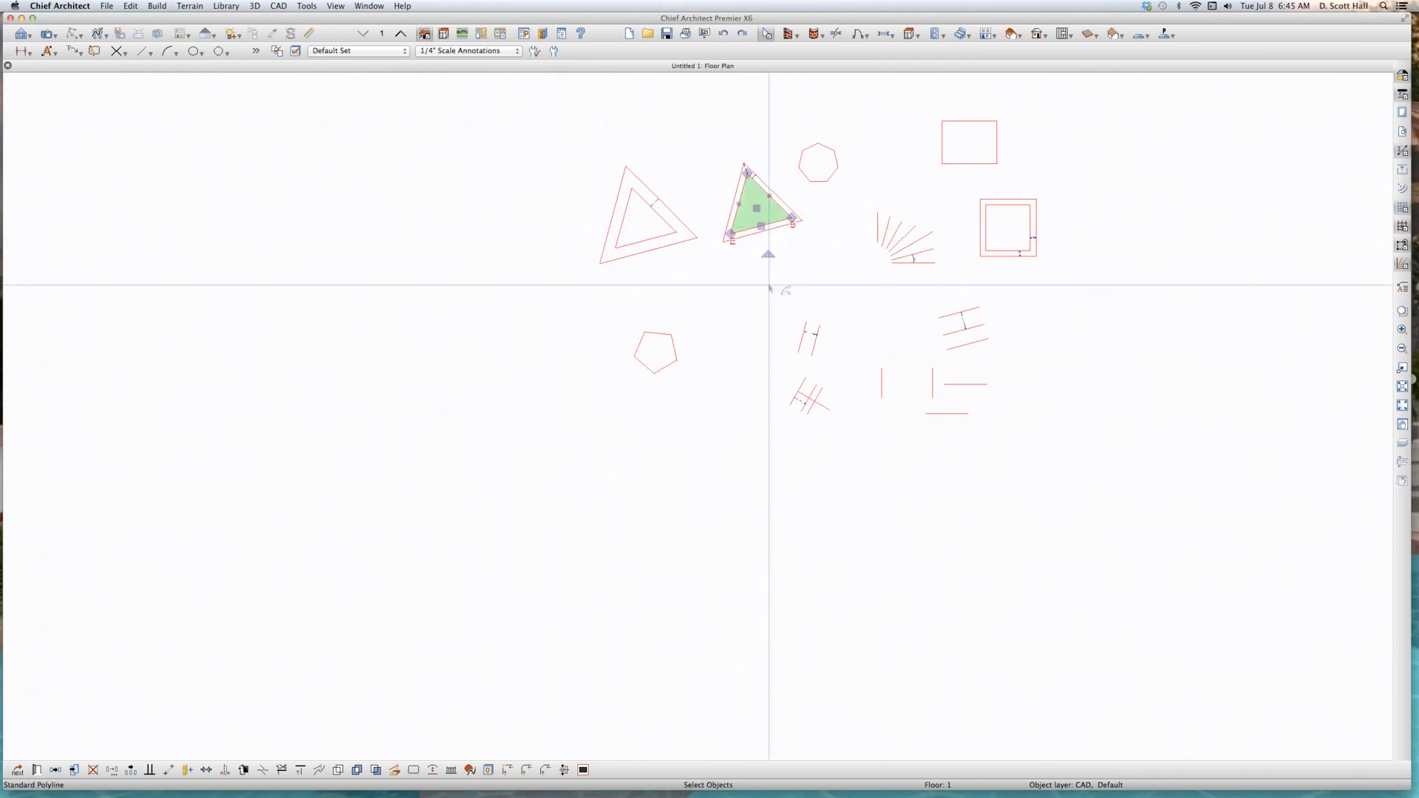
key(super+v)
click(565, 464)
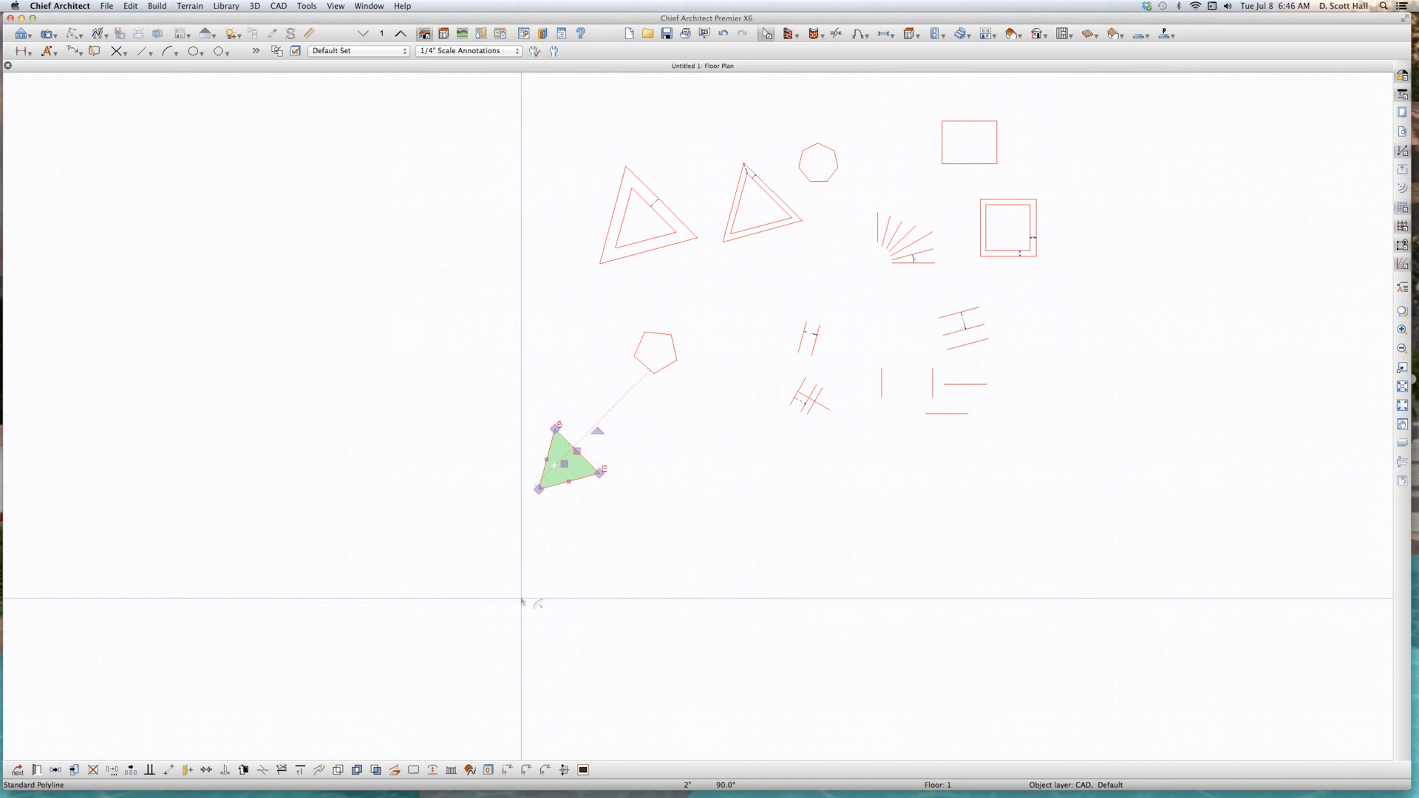
Step: Make an outward concentric copy of the pasted triangle by its top corner, at a relative polar distance of 48" and angle of 105°
scroll(521, 601, up, 2)
click(603, 378)
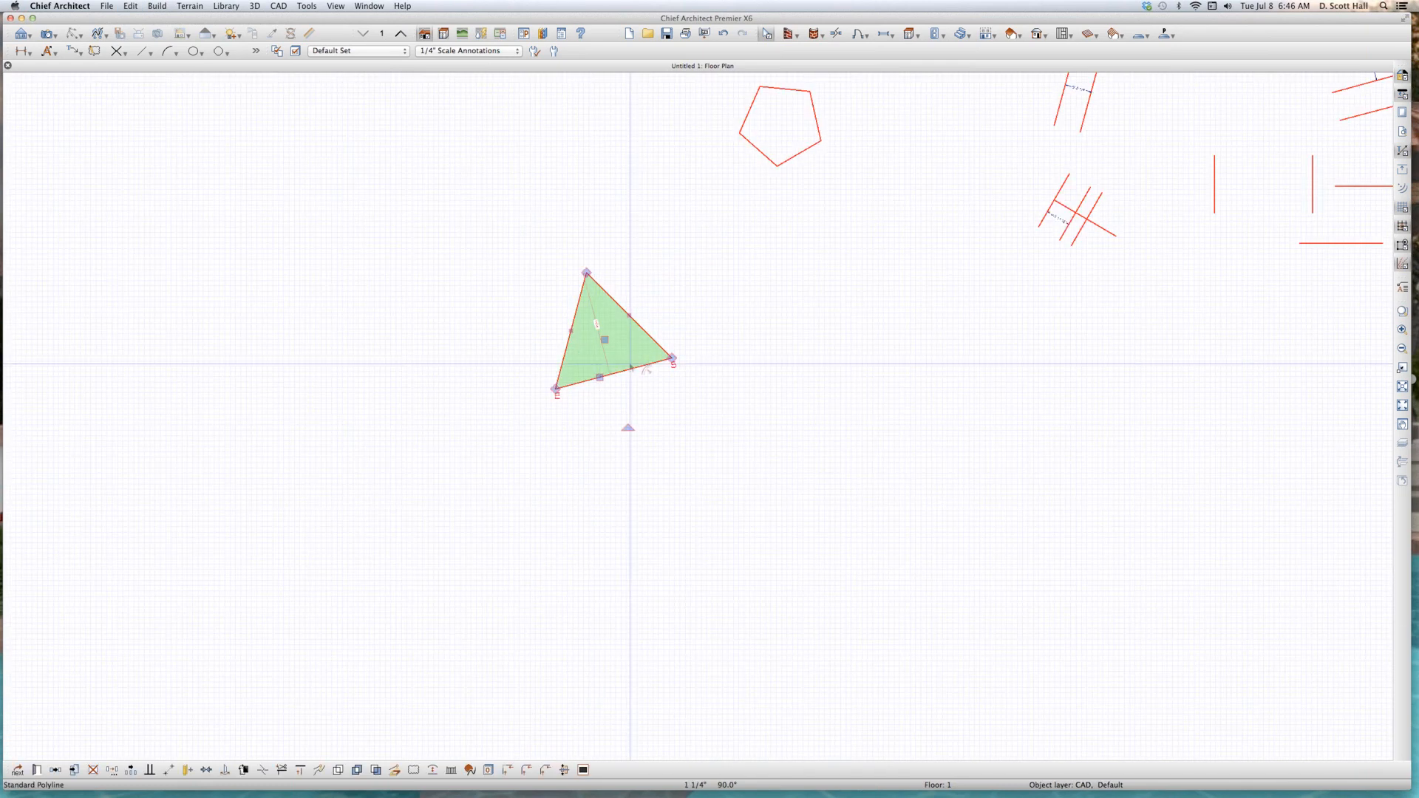
click(651, 337)
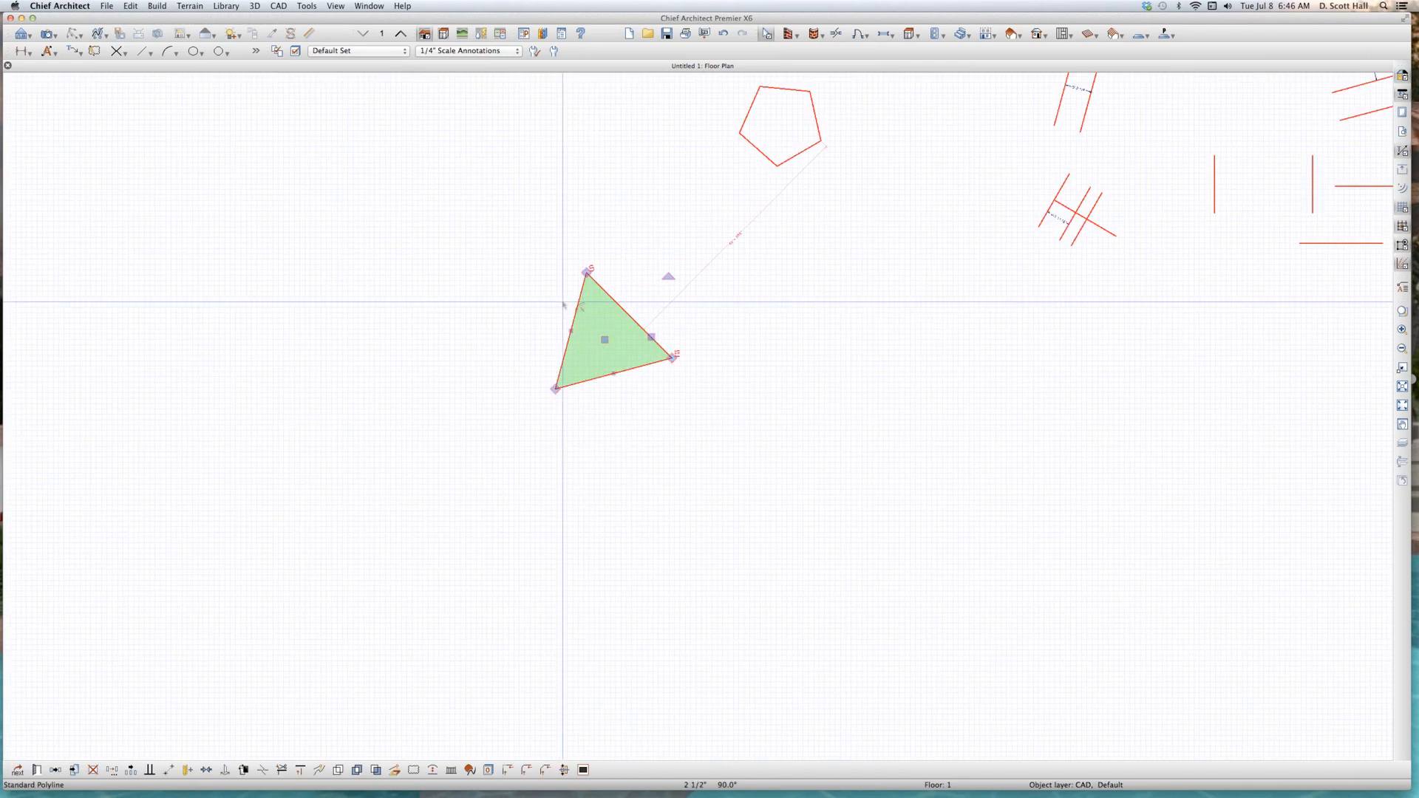
click(575, 325)
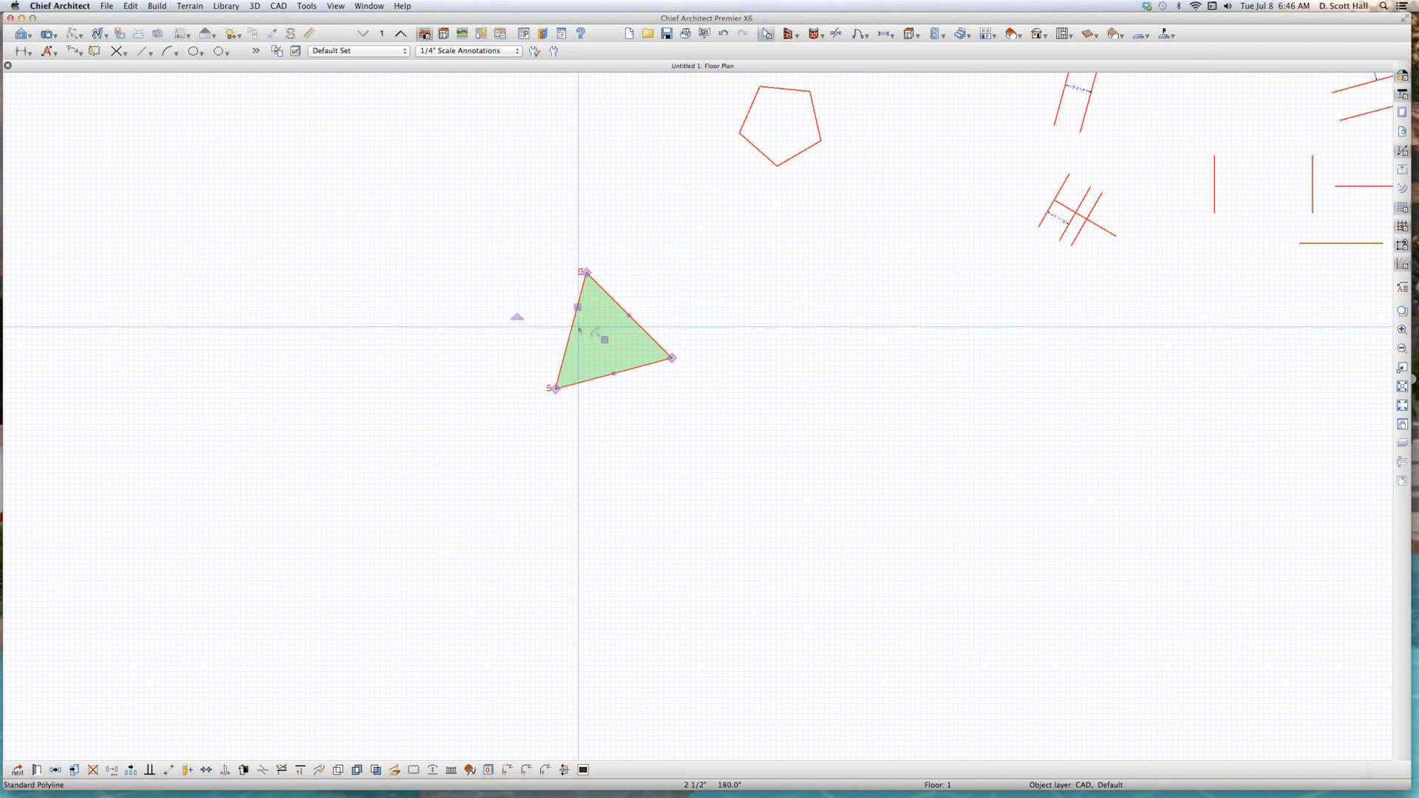
scroll(596, 306, up, 3)
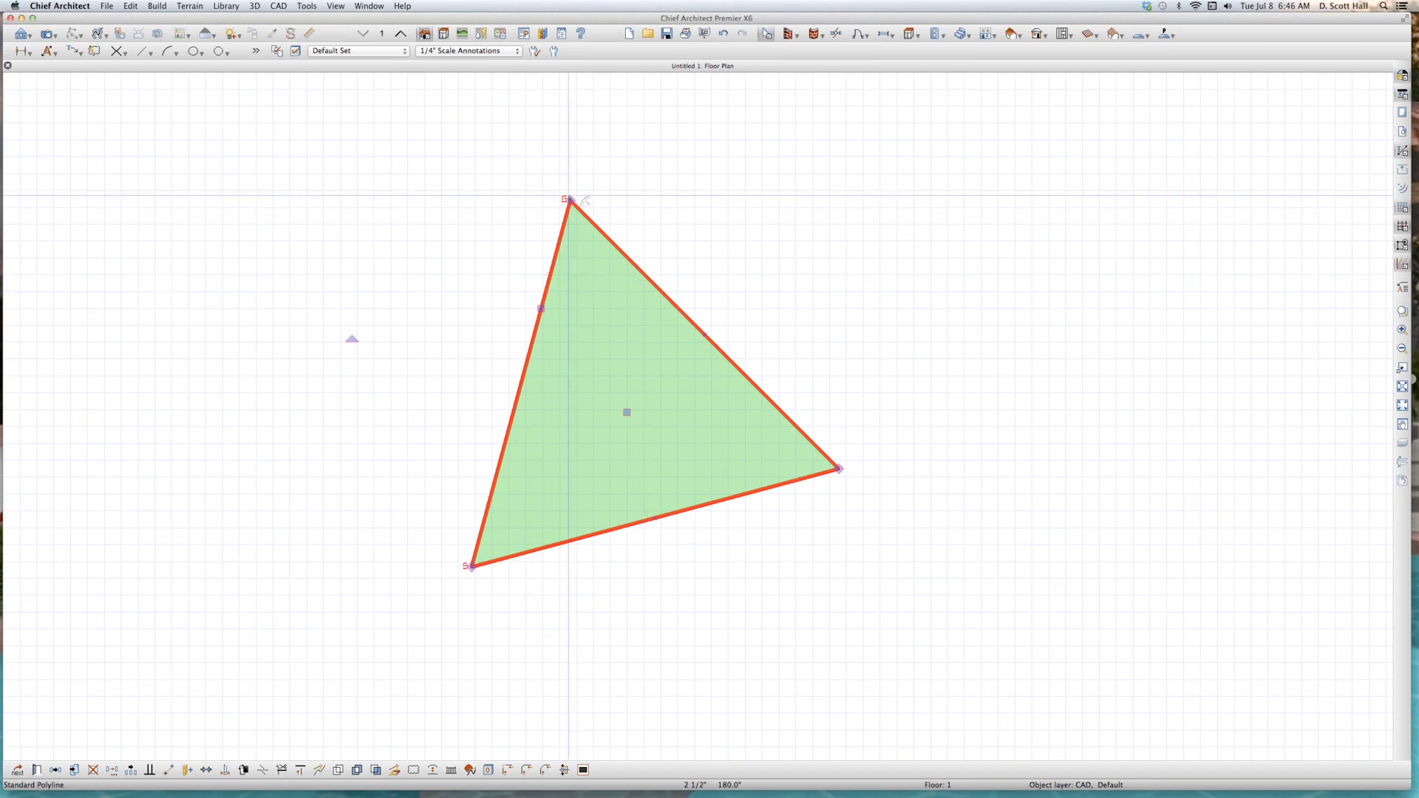
drag(570, 200, 558, 140)
key(Tab)
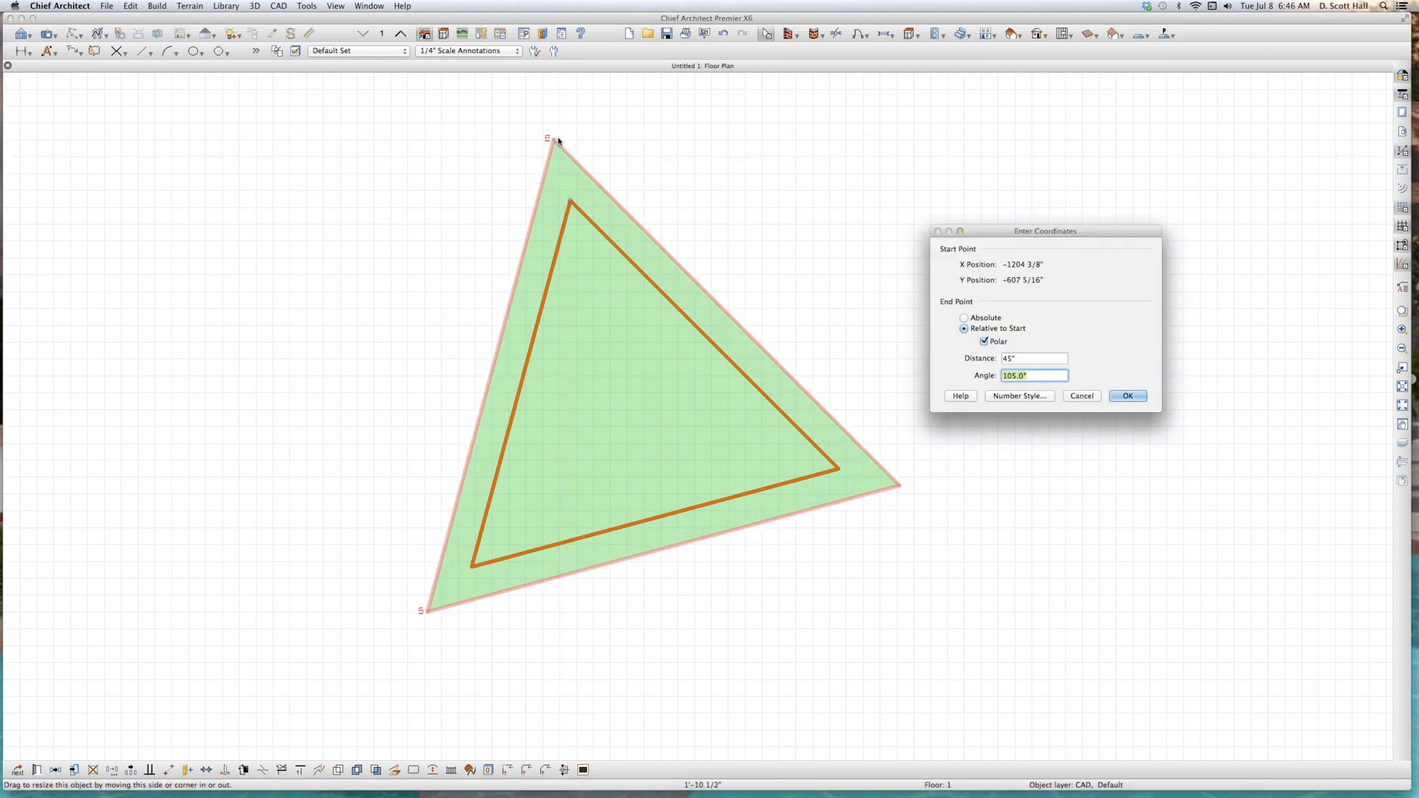
double_click(1033, 359)
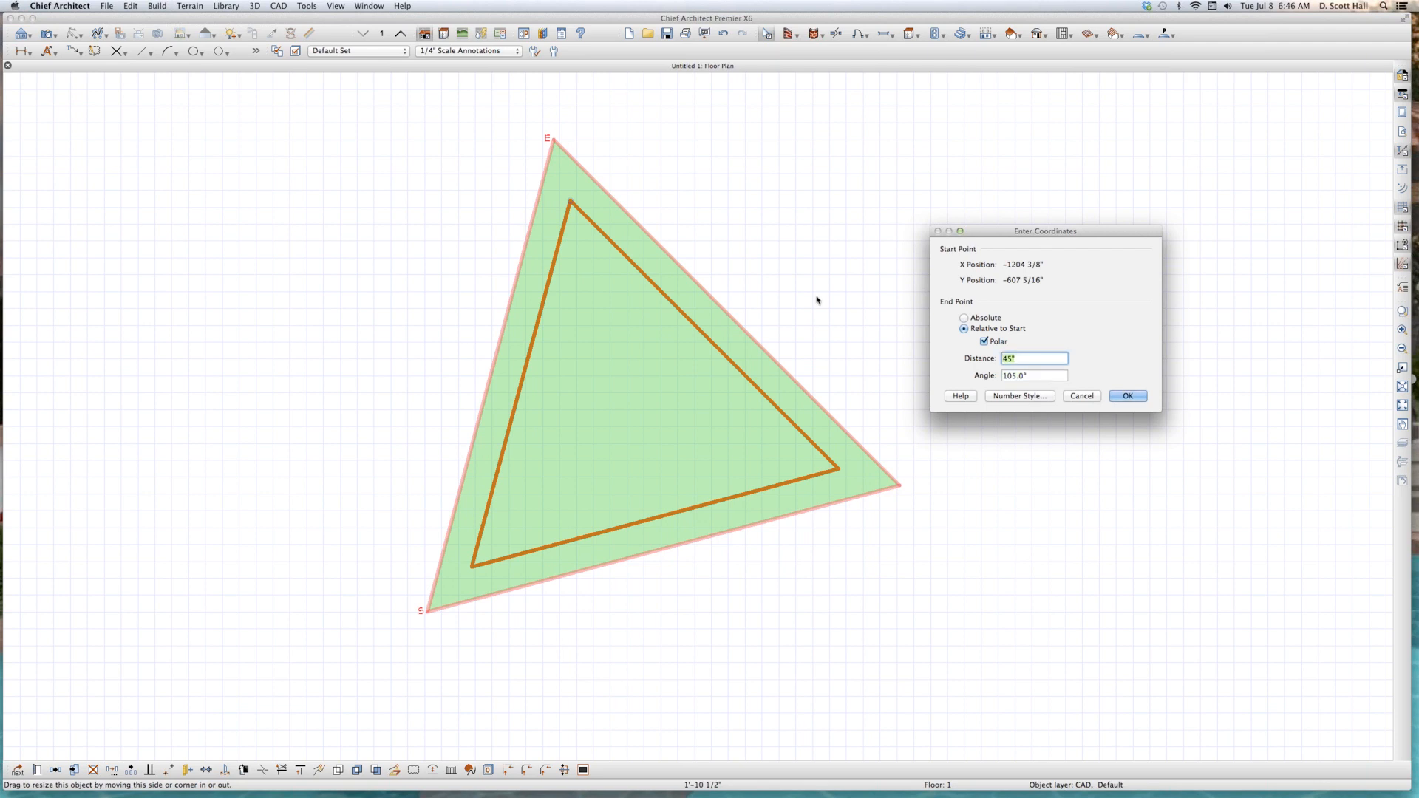
text(36)
key(Return)
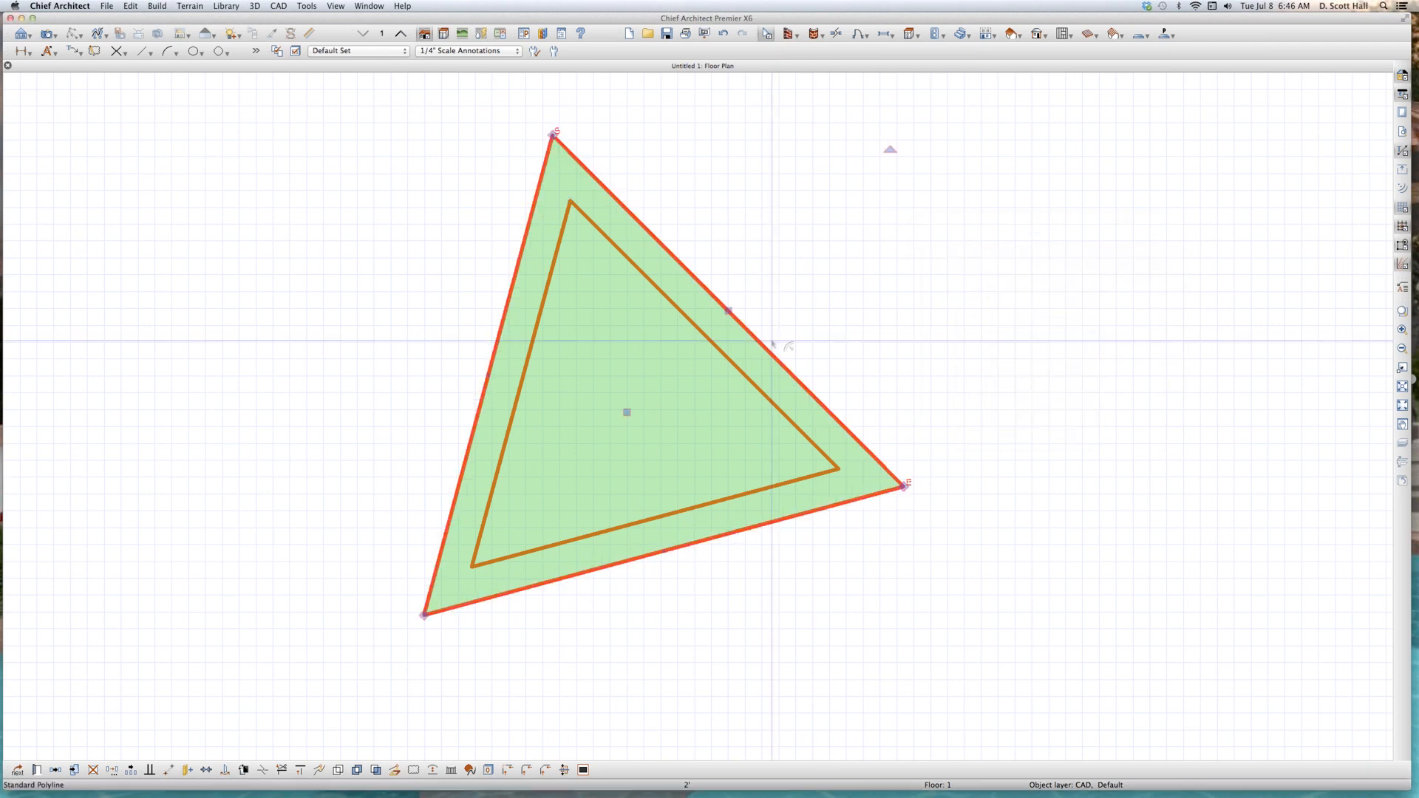
Step: Dimension the gap between the new triangle pair's upper-right edges and the distance between their top corners
click(643, 299)
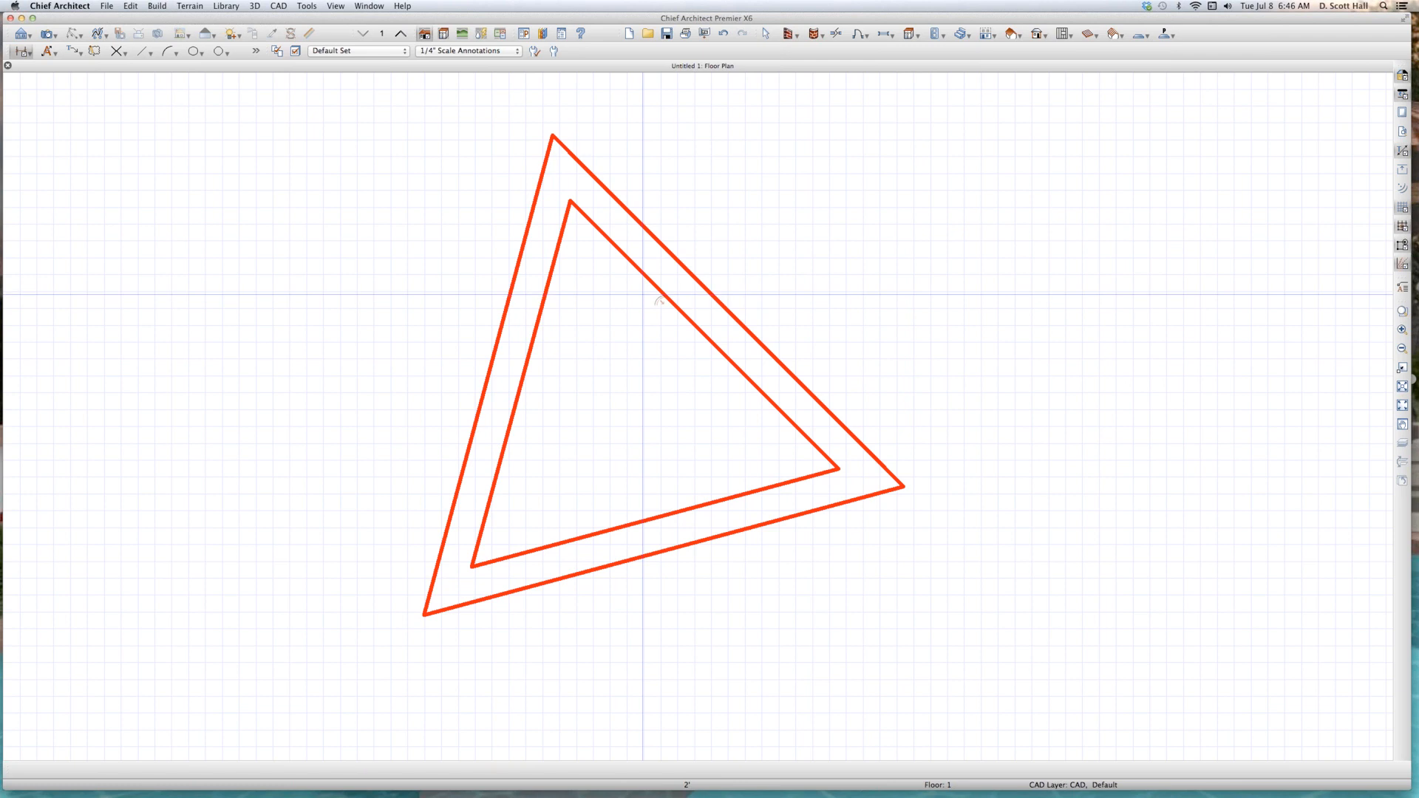
key(d)
drag(656, 285, 683, 263)
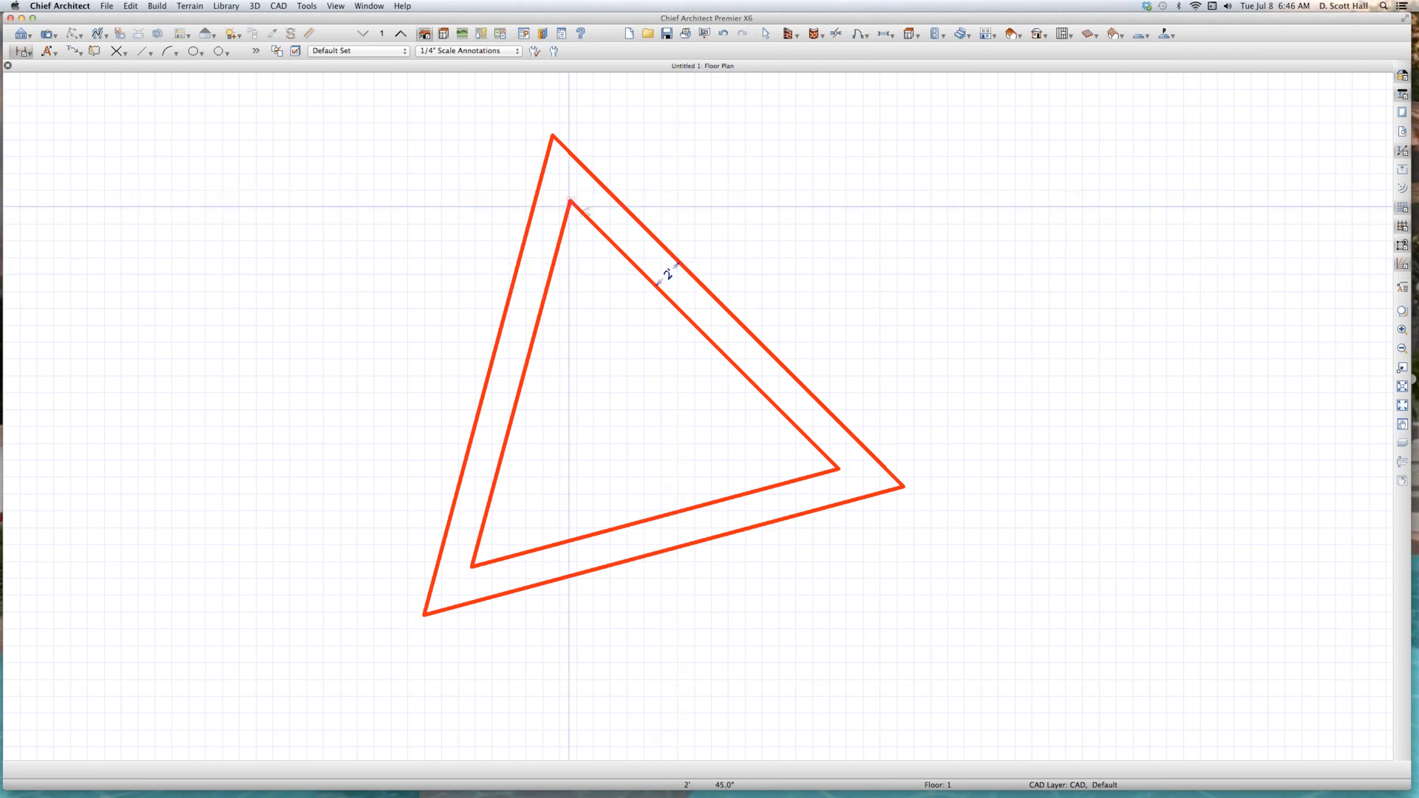
drag(571, 205, 551, 135)
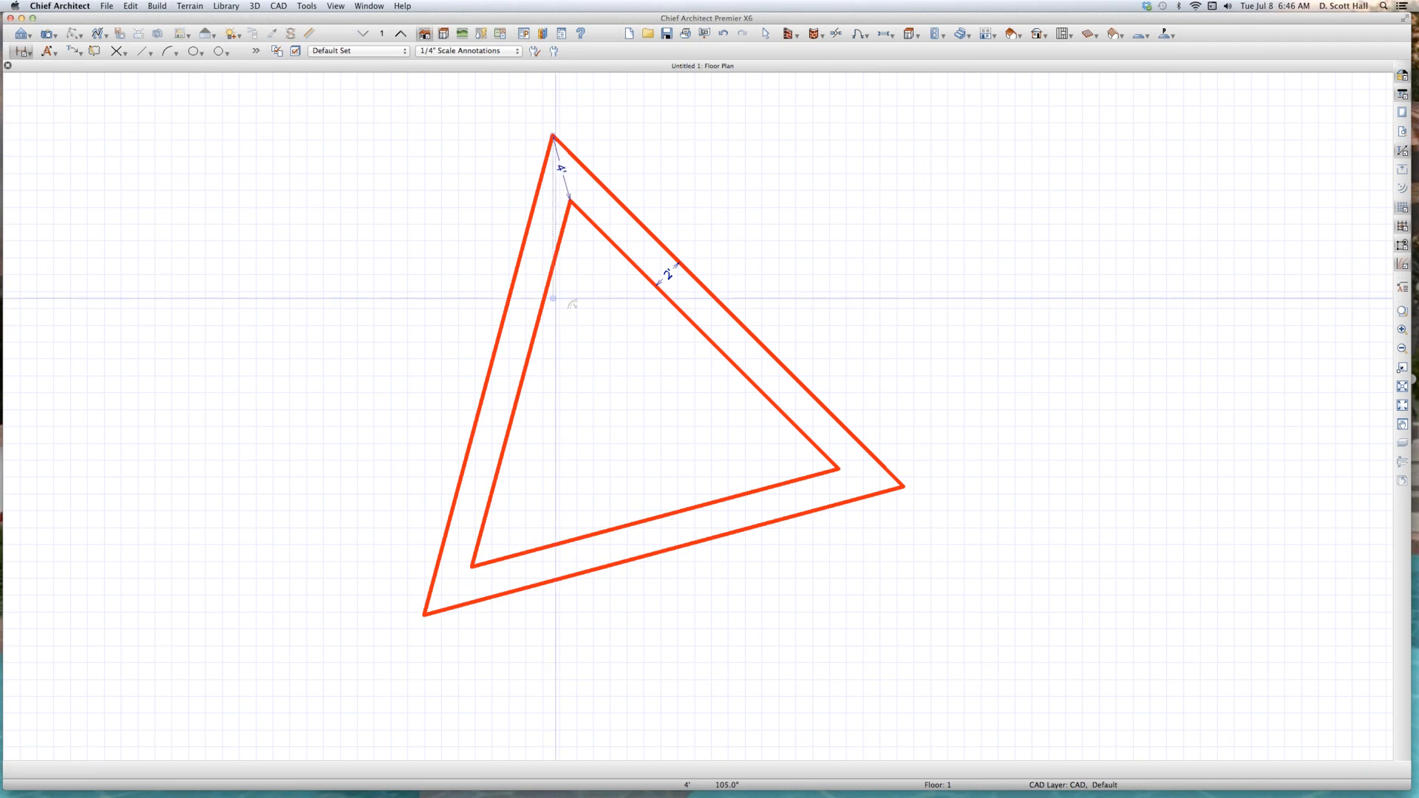
scroll(542, 231, up, 4)
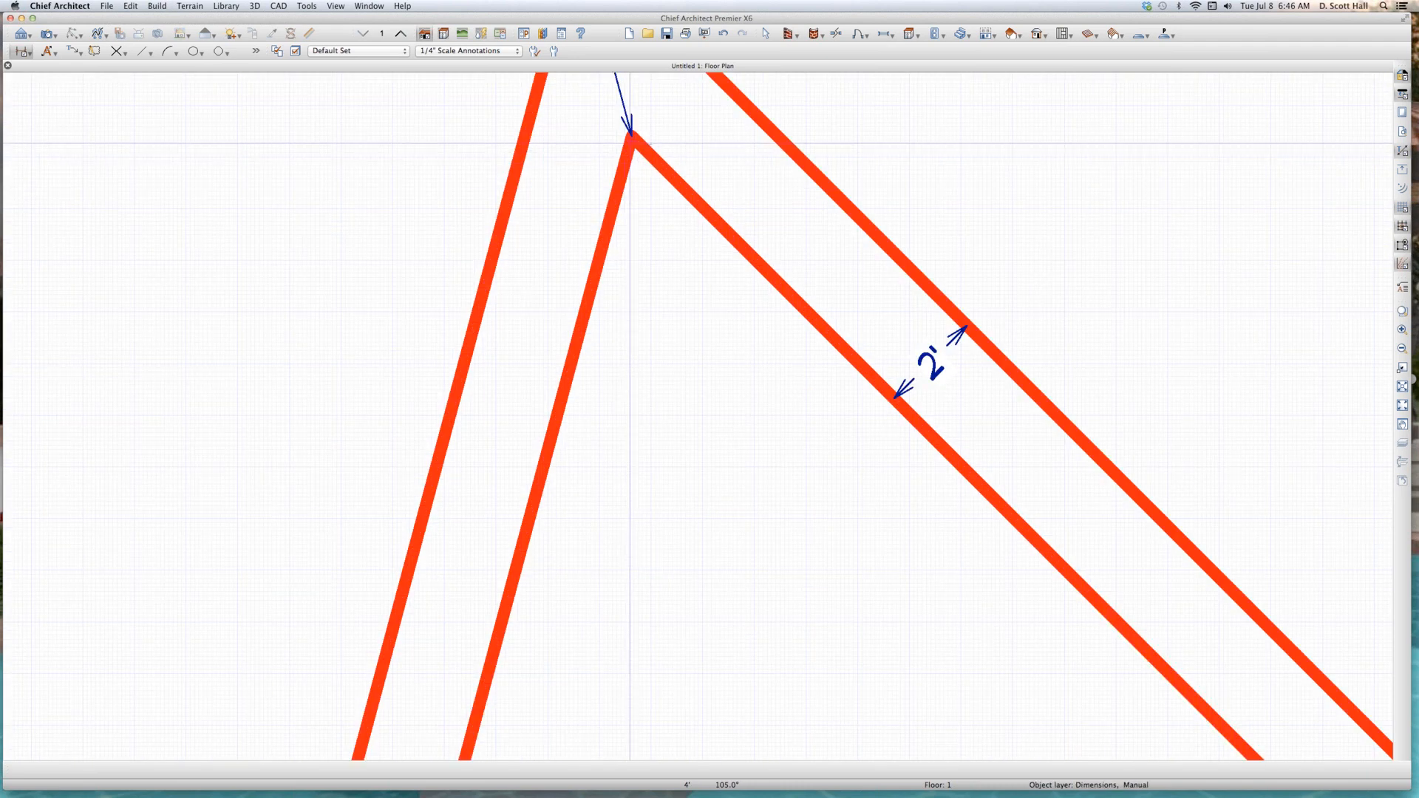
scroll(628, 147, down, 4)
Step: Paste a copy of the new pair's inner triangle into the empty area to its lower right
click(659, 206)
scroll(659, 206, down, 4)
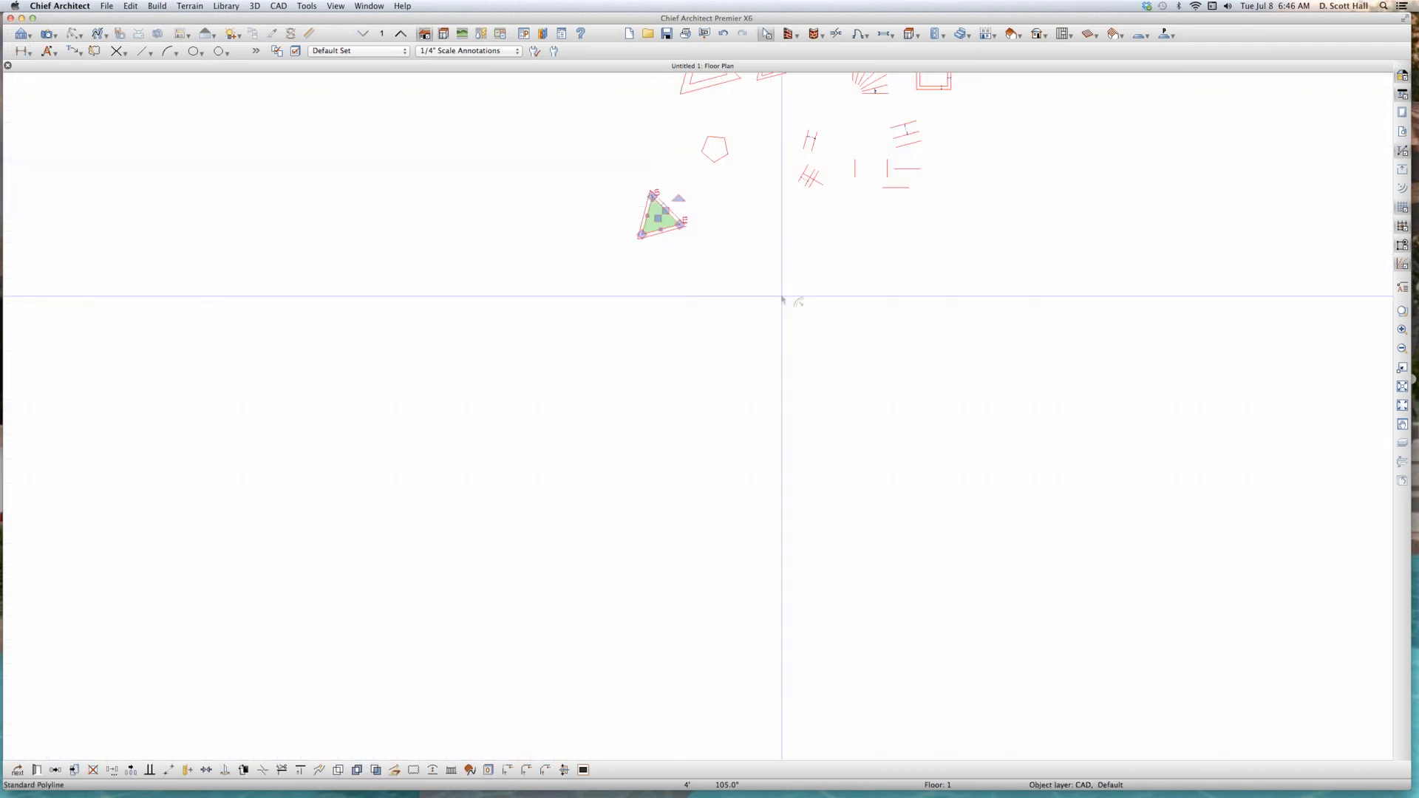
key(space)
click(754, 259)
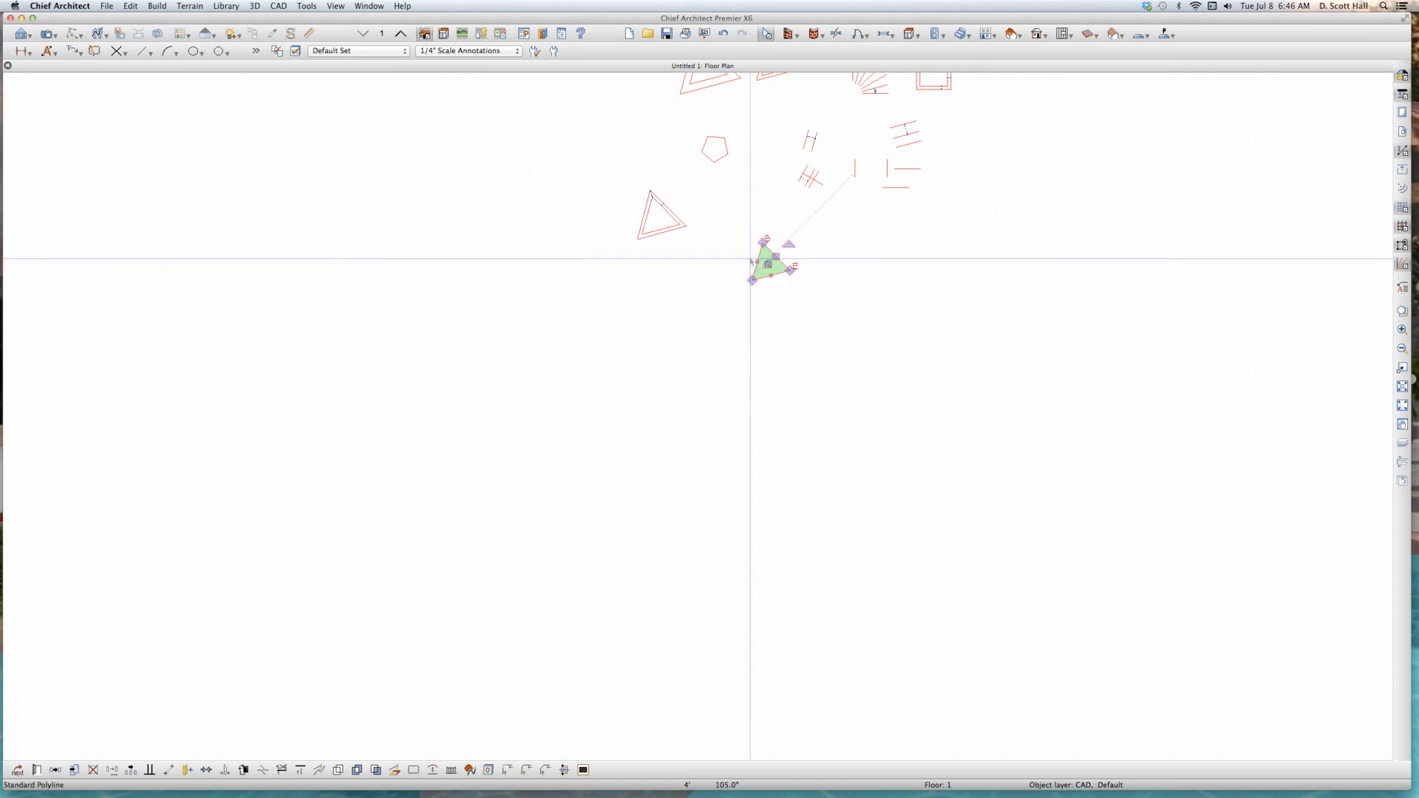
scroll(769, 259, up, 5)
key(Escape)
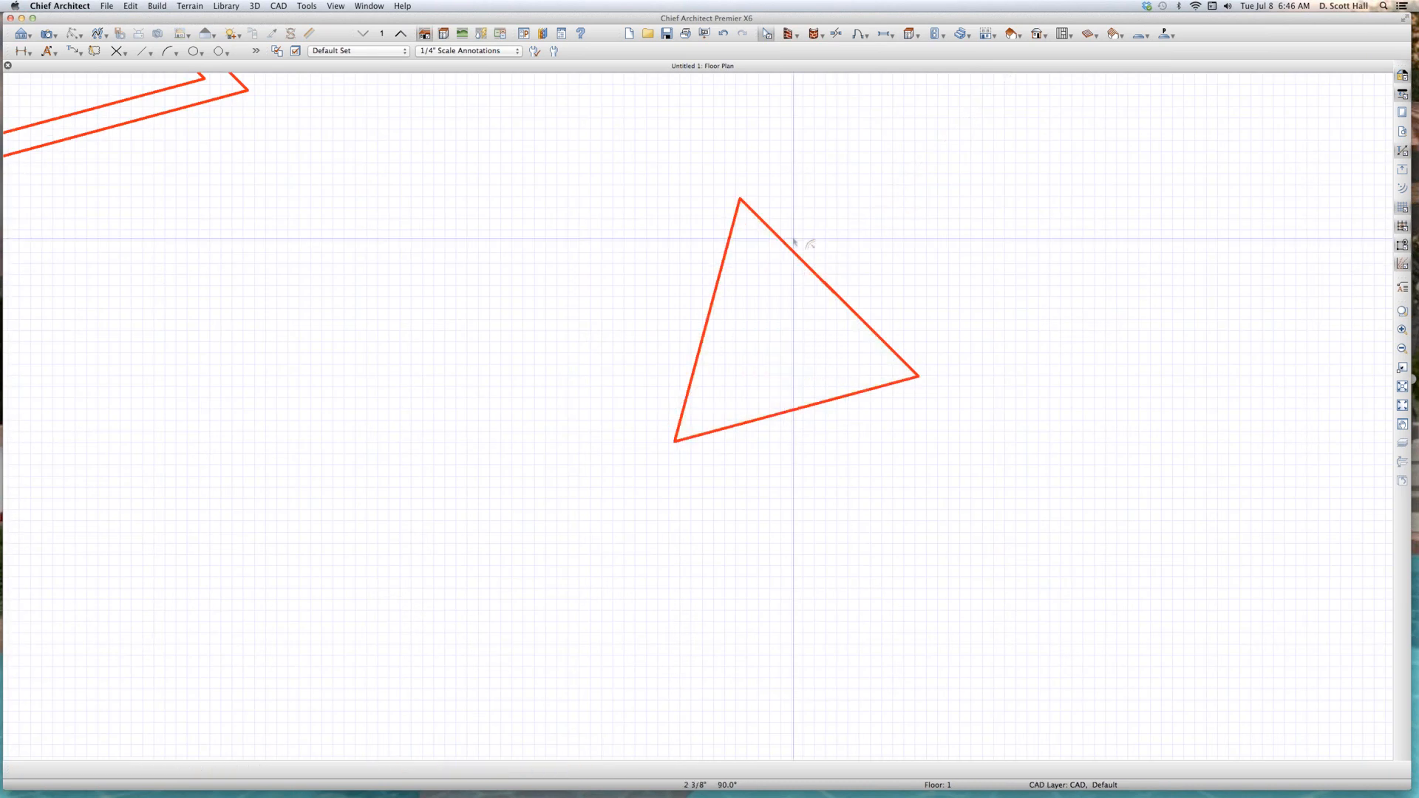
Step: Add a break point on the upper part of the pasted triangle's left edge
click(791, 248)
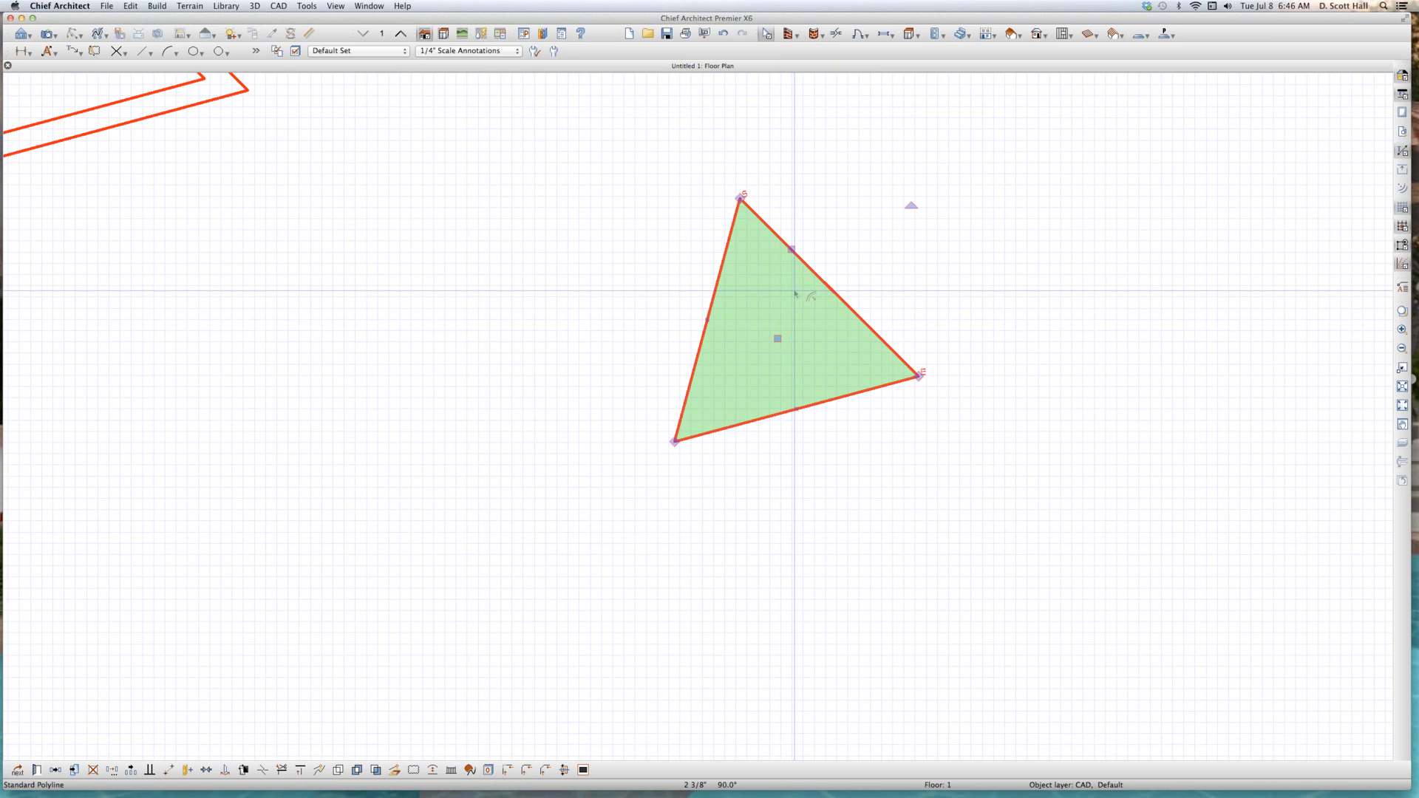
click(796, 256)
click(725, 253)
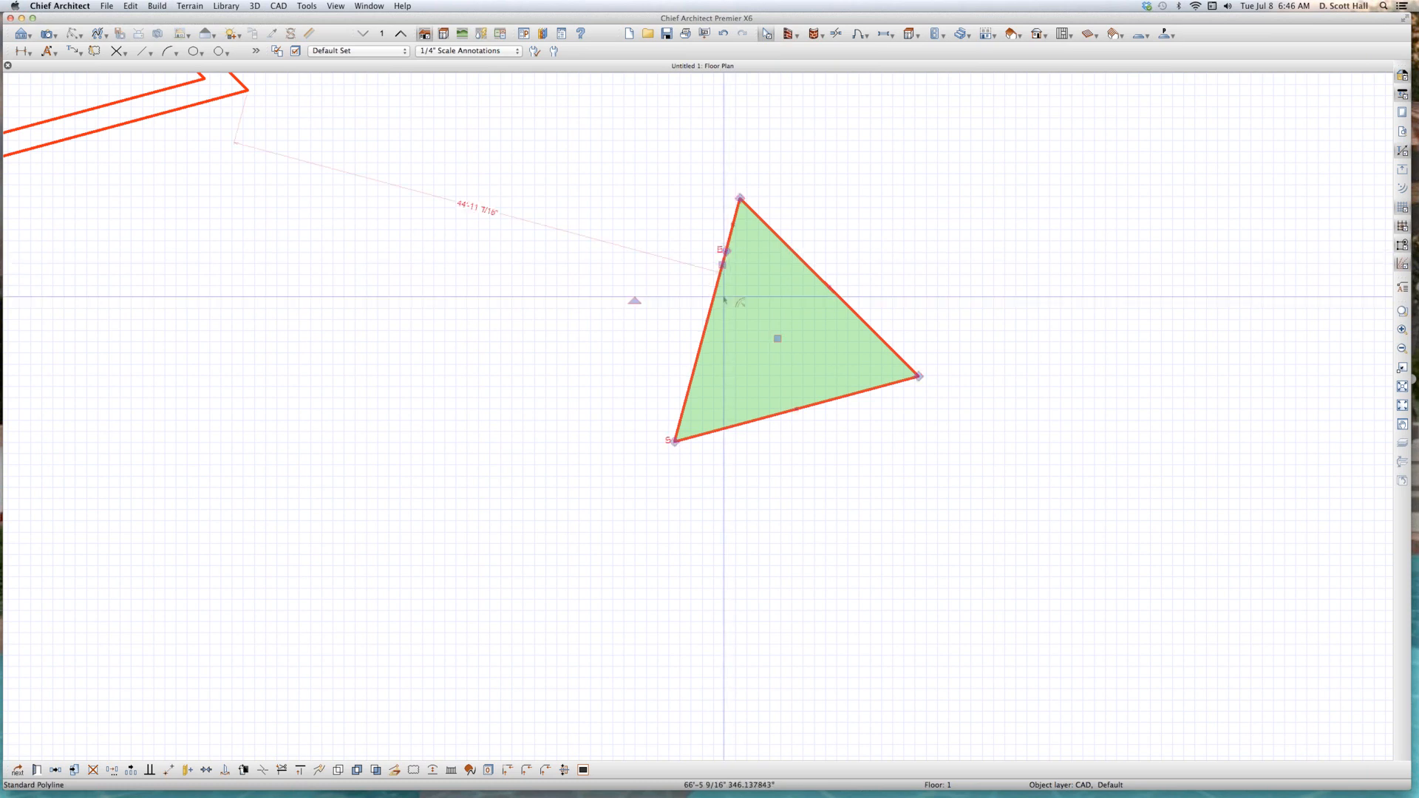
scroll(727, 214, up, 1)
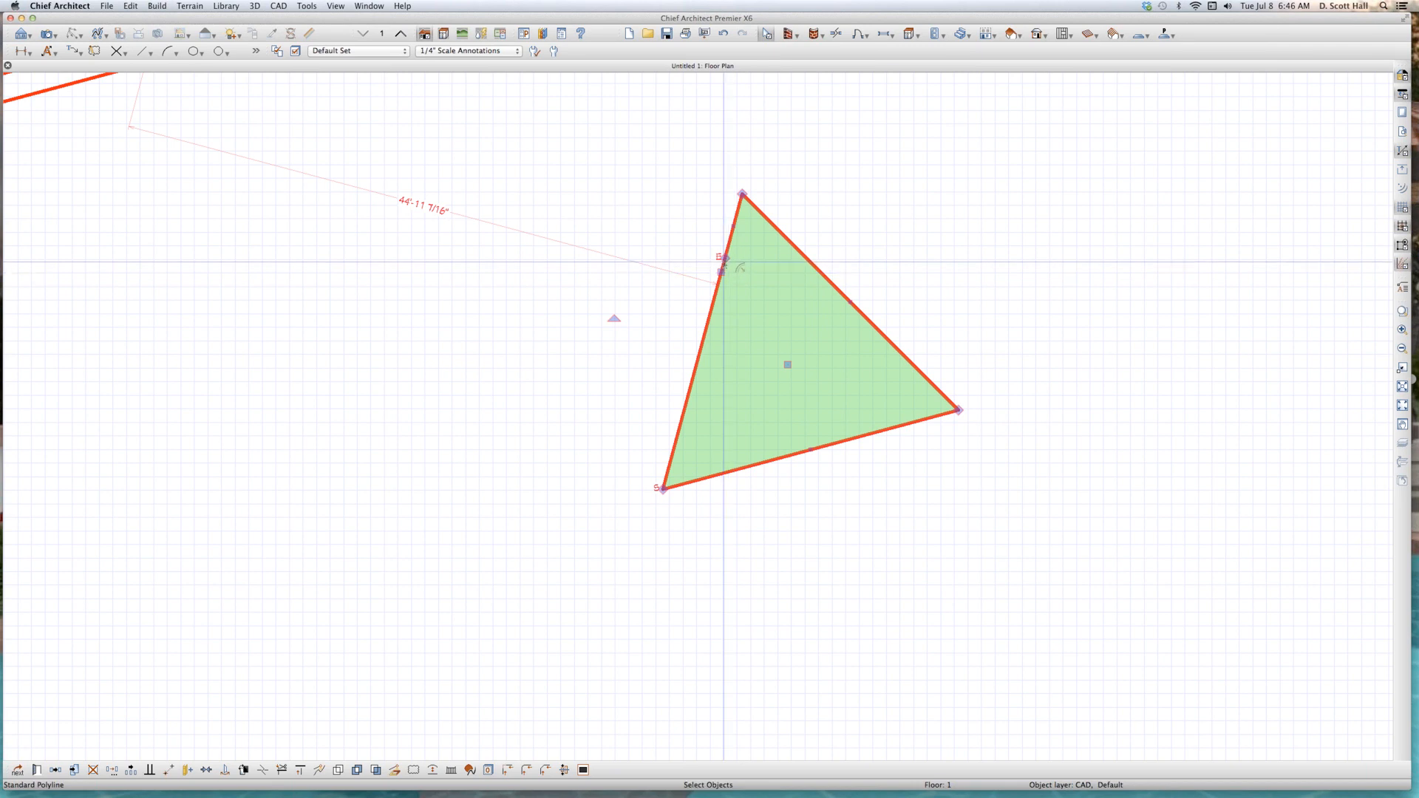
Step: Make an outward concentric copy of the triangle from the left edge's break point, at a polar distance of 60.25" and angle of 165°
drag(724, 258, 680, 247)
key(Tab)
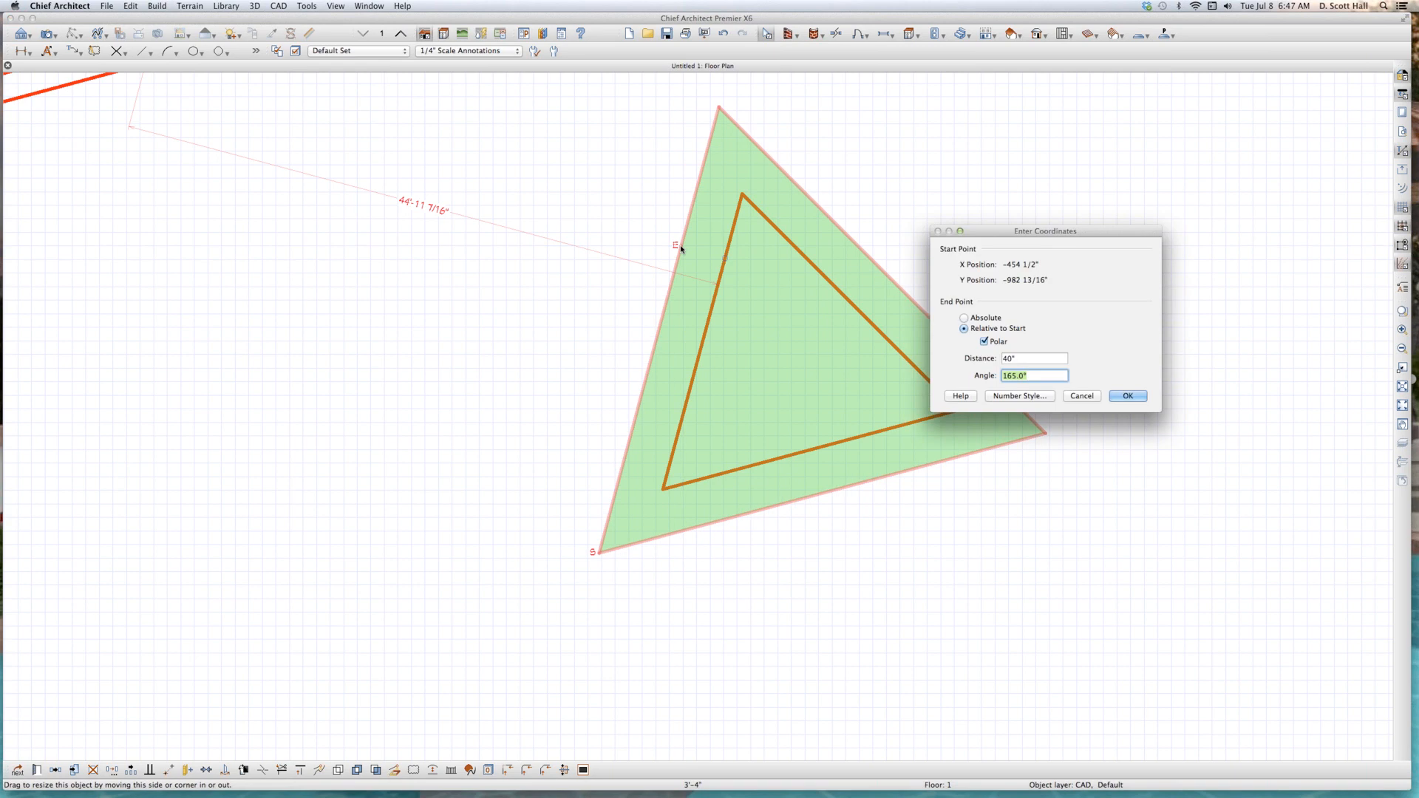
triple_click(1034, 354)
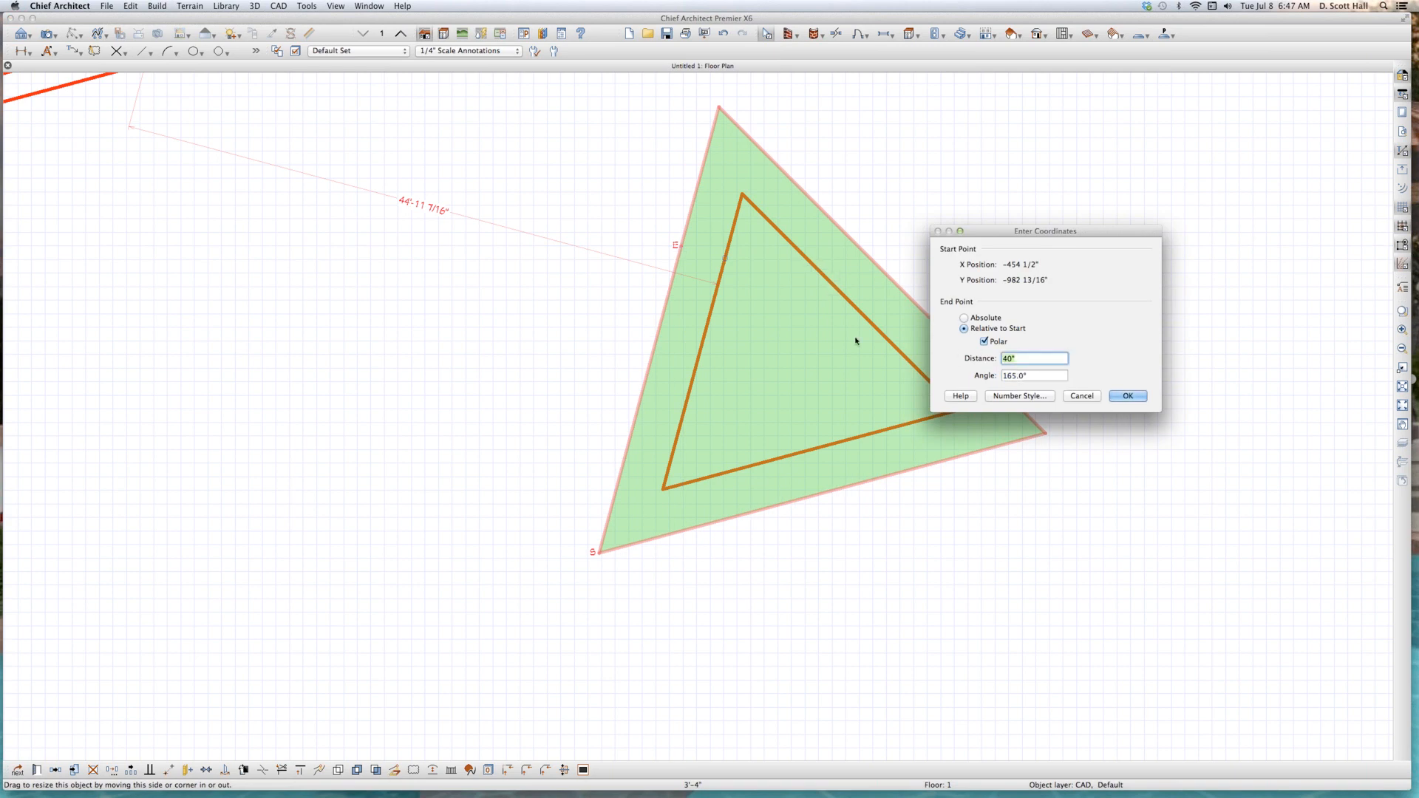
text(60.25)
key(Return)
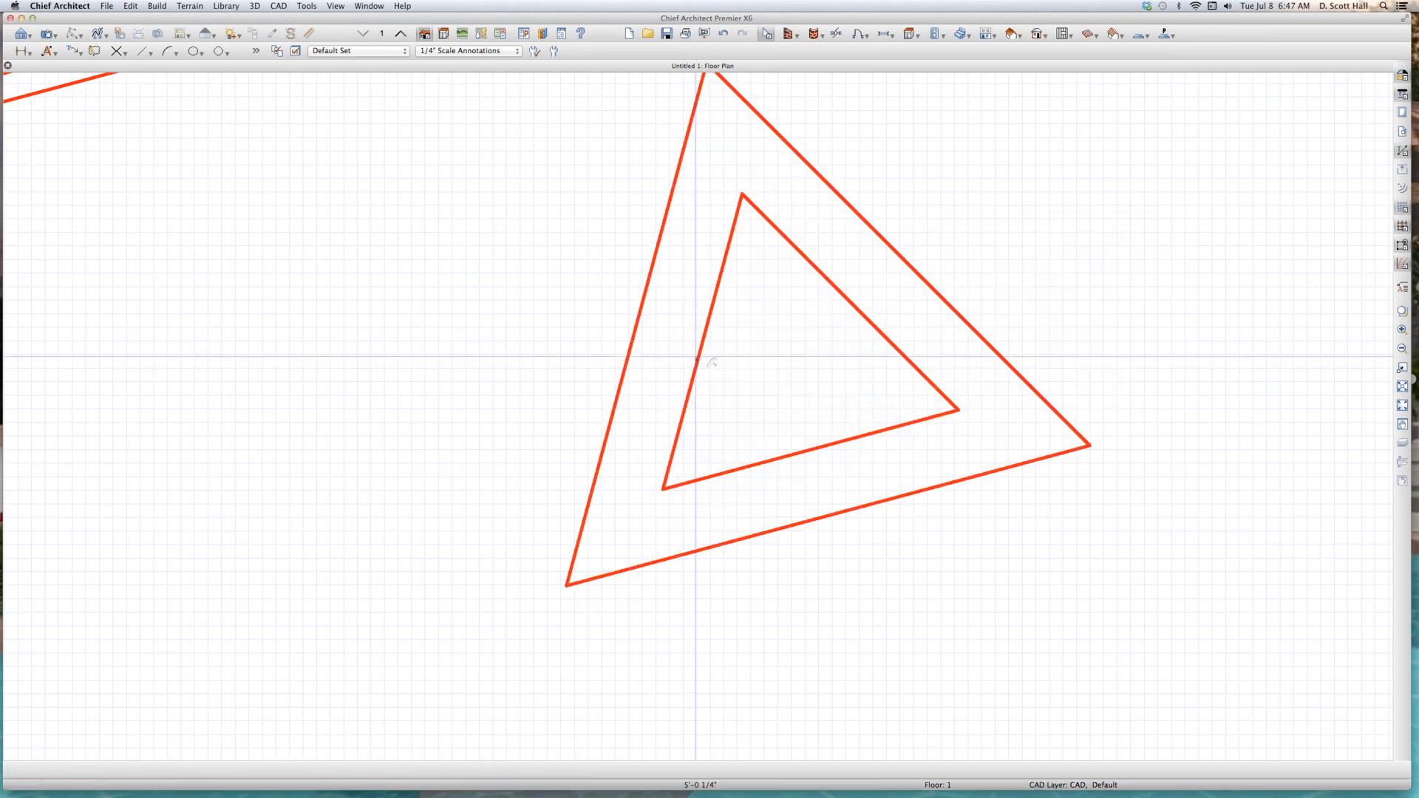
Step: Dimension the gap between the left edges of the newest triangle pair and the distance between their top corners
key(d)
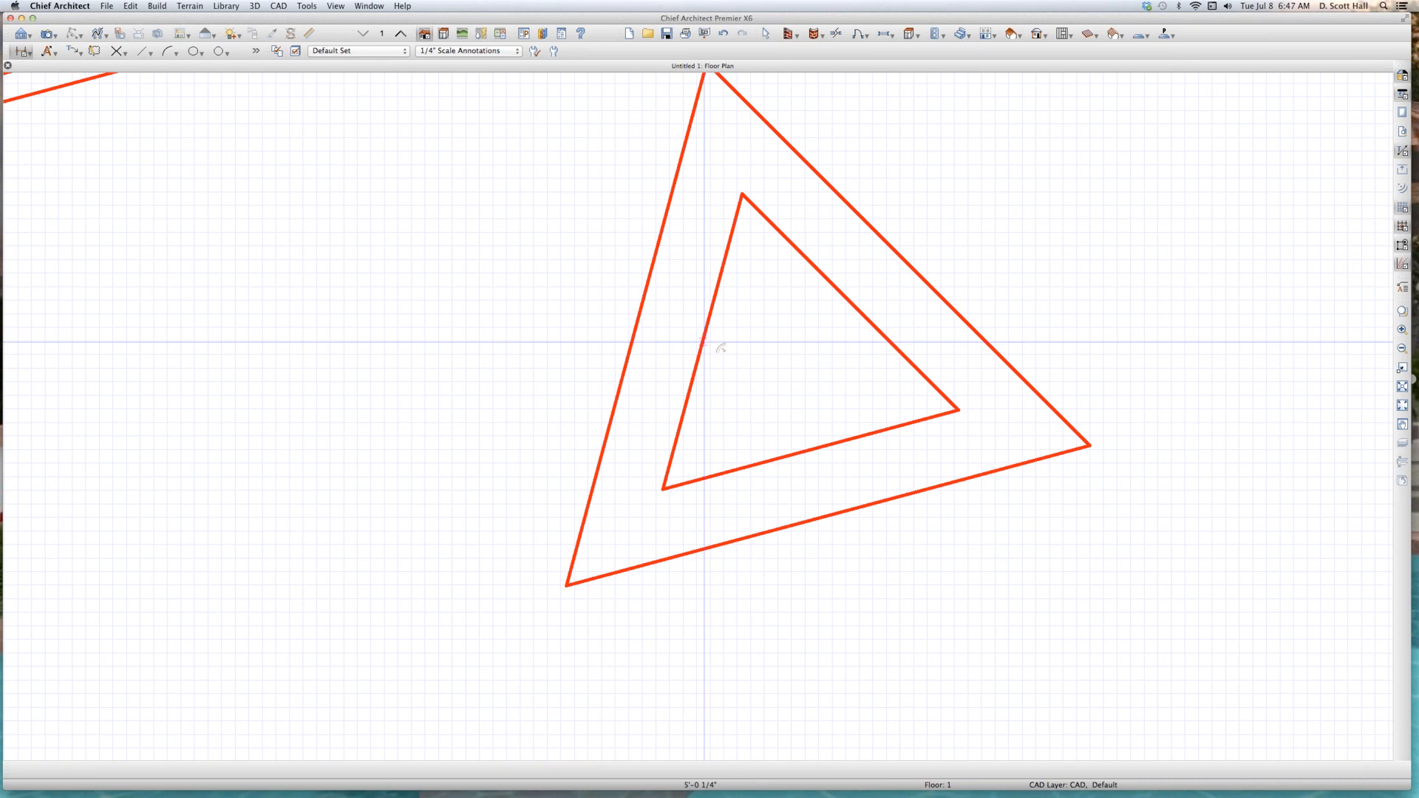
drag(702, 342, 638, 325)
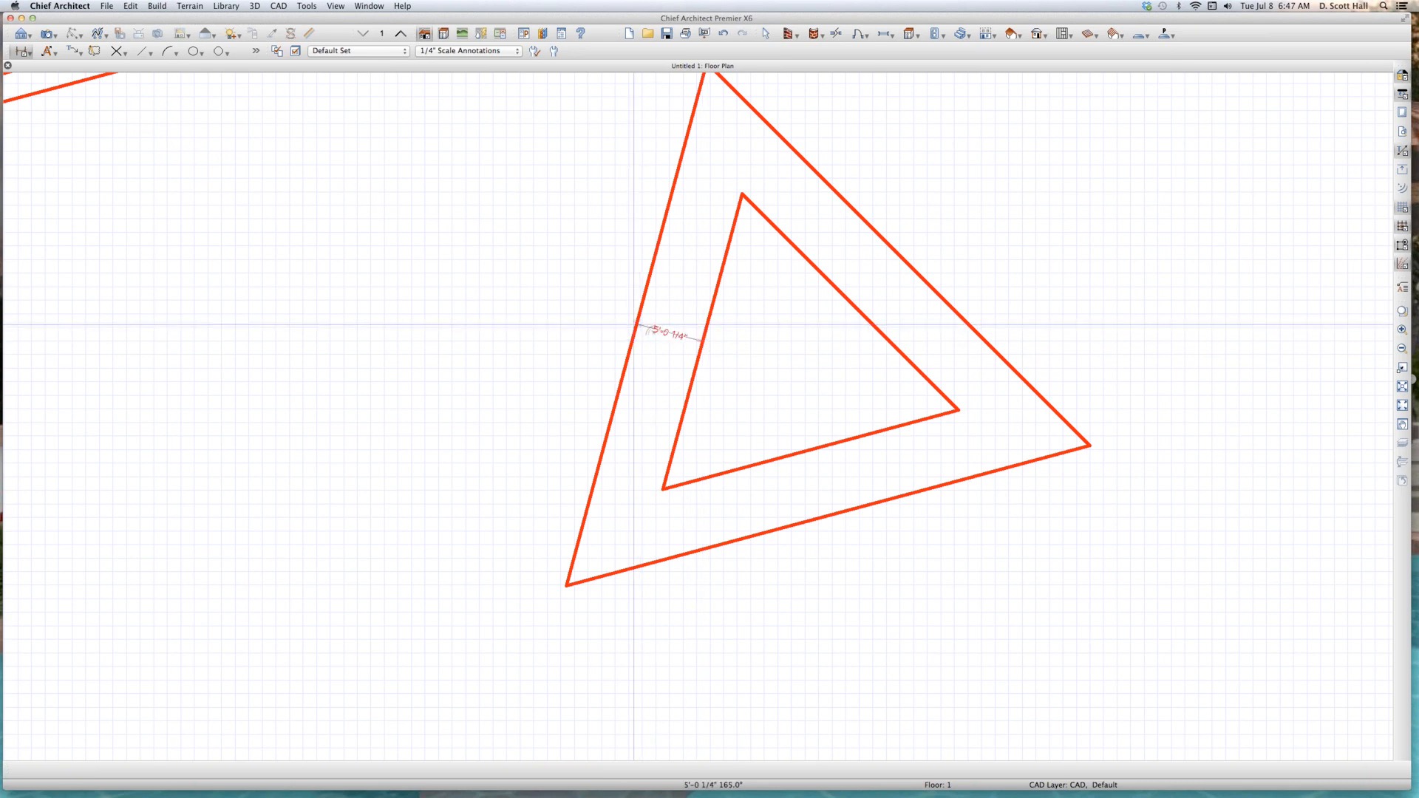
scroll(653, 412, up, 1)
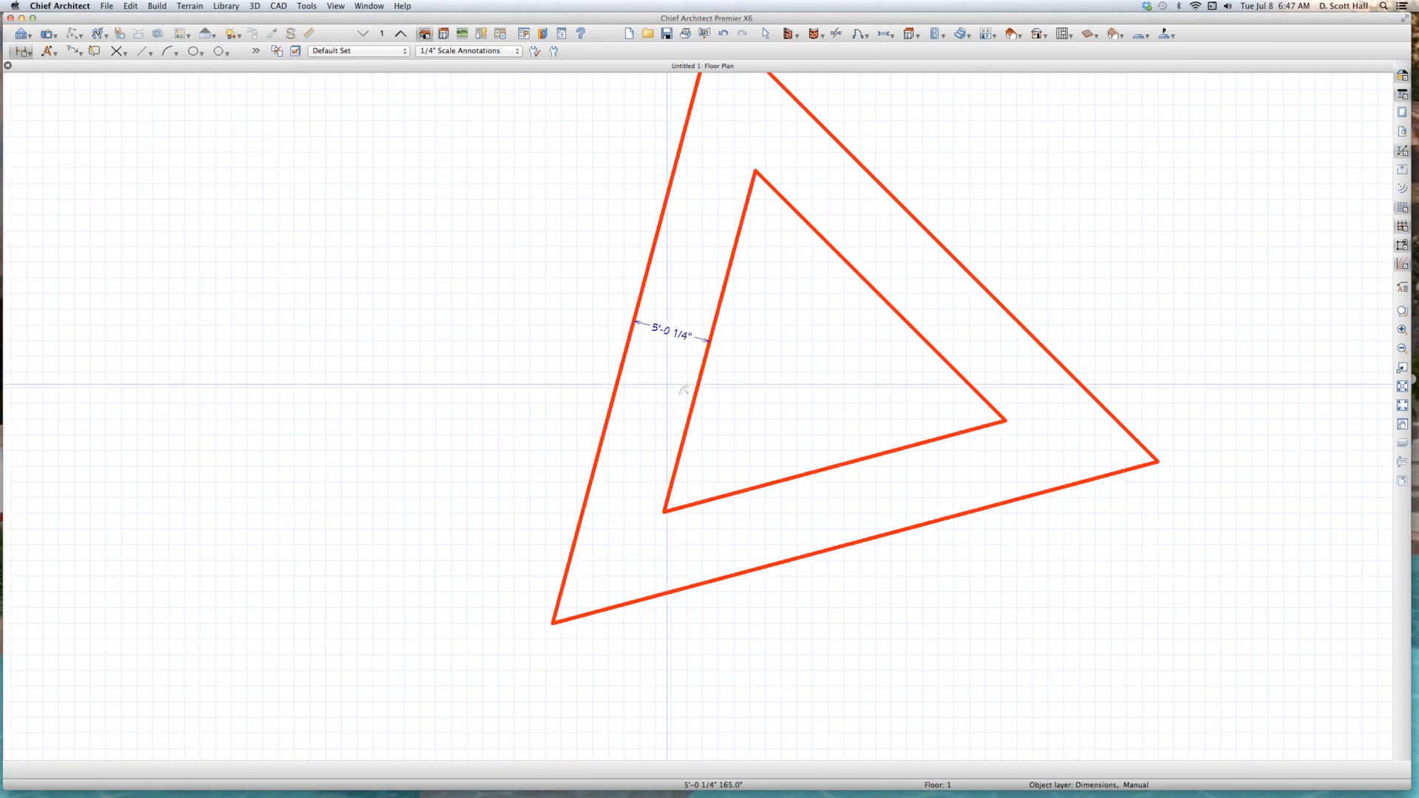
scroll(668, 384, down, 3)
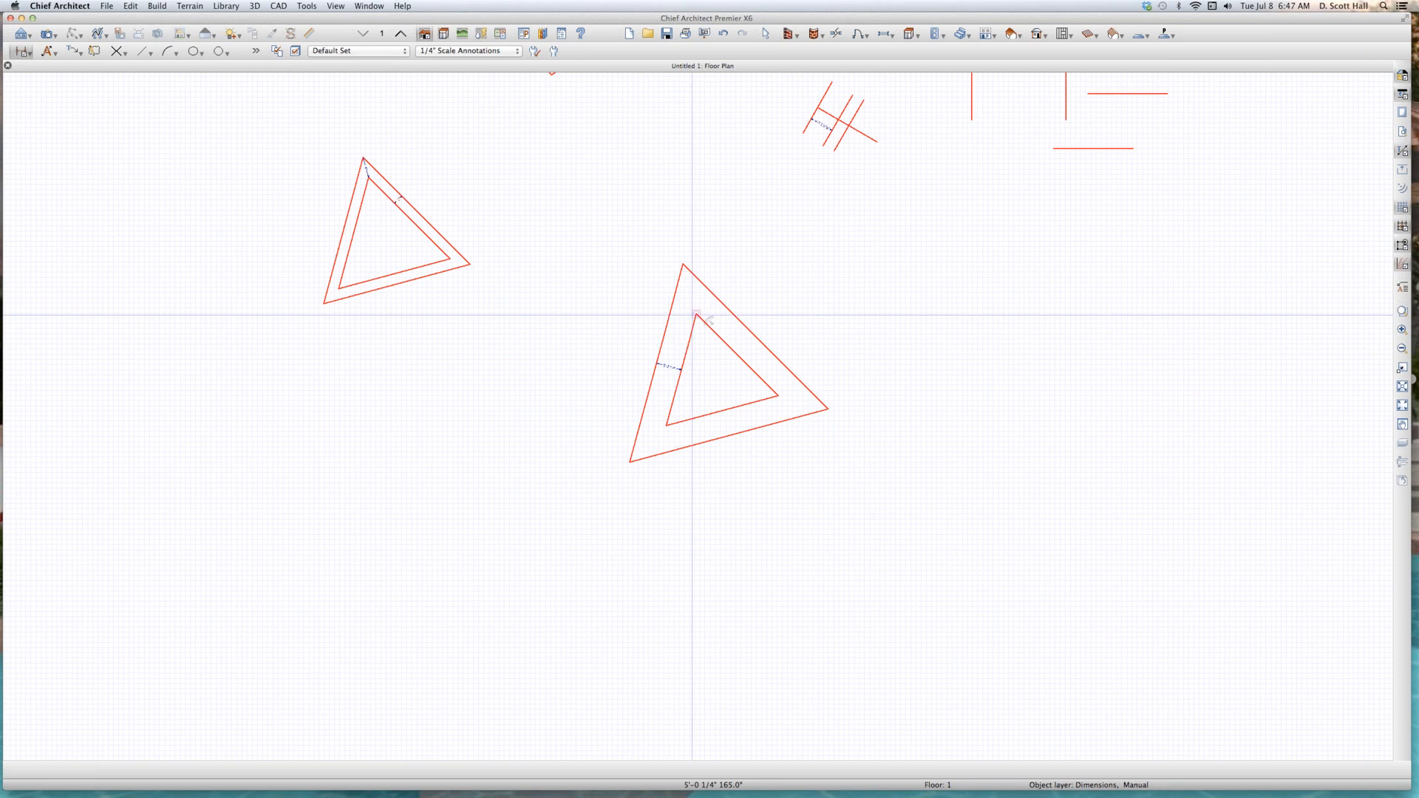
drag(694, 314, 683, 264)
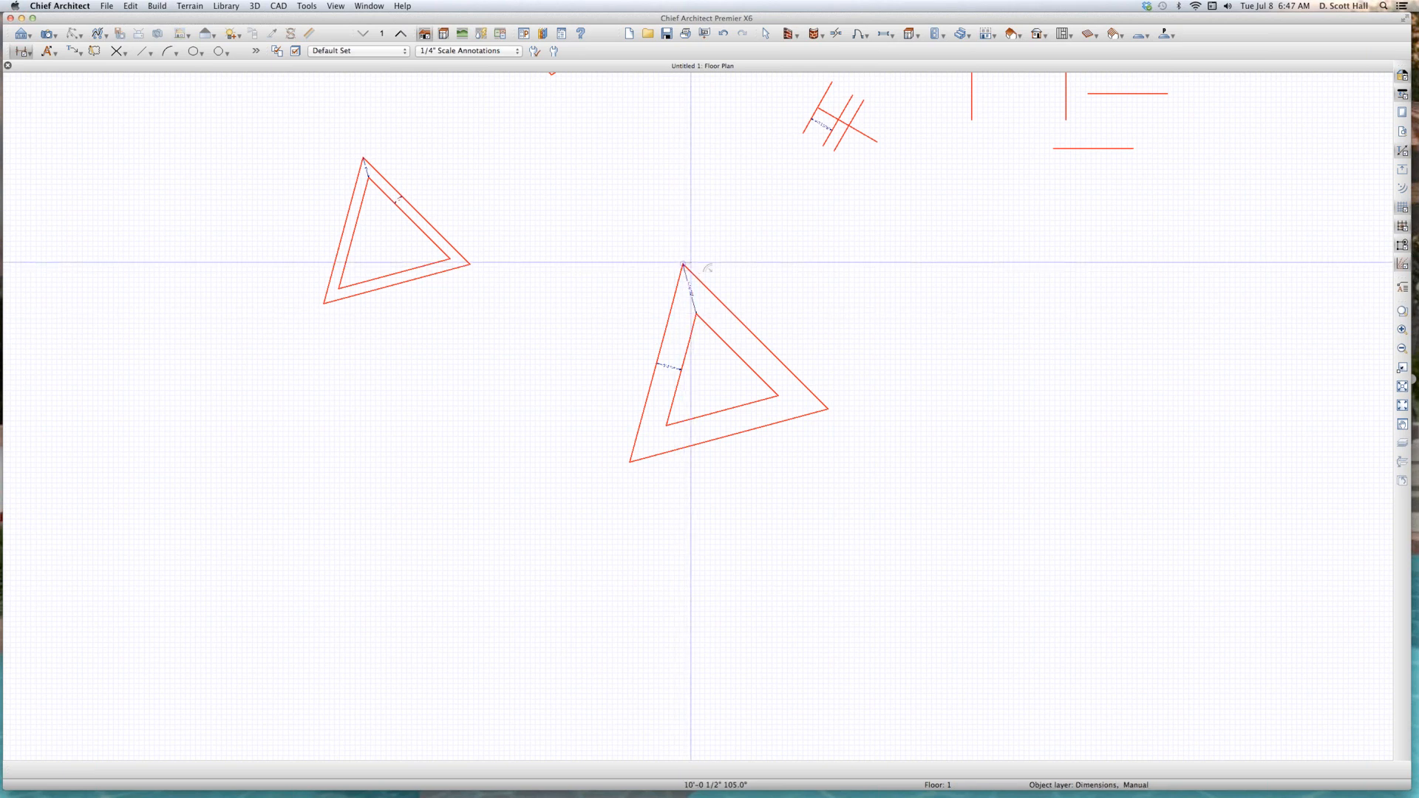
scroll(687, 264, up, 5)
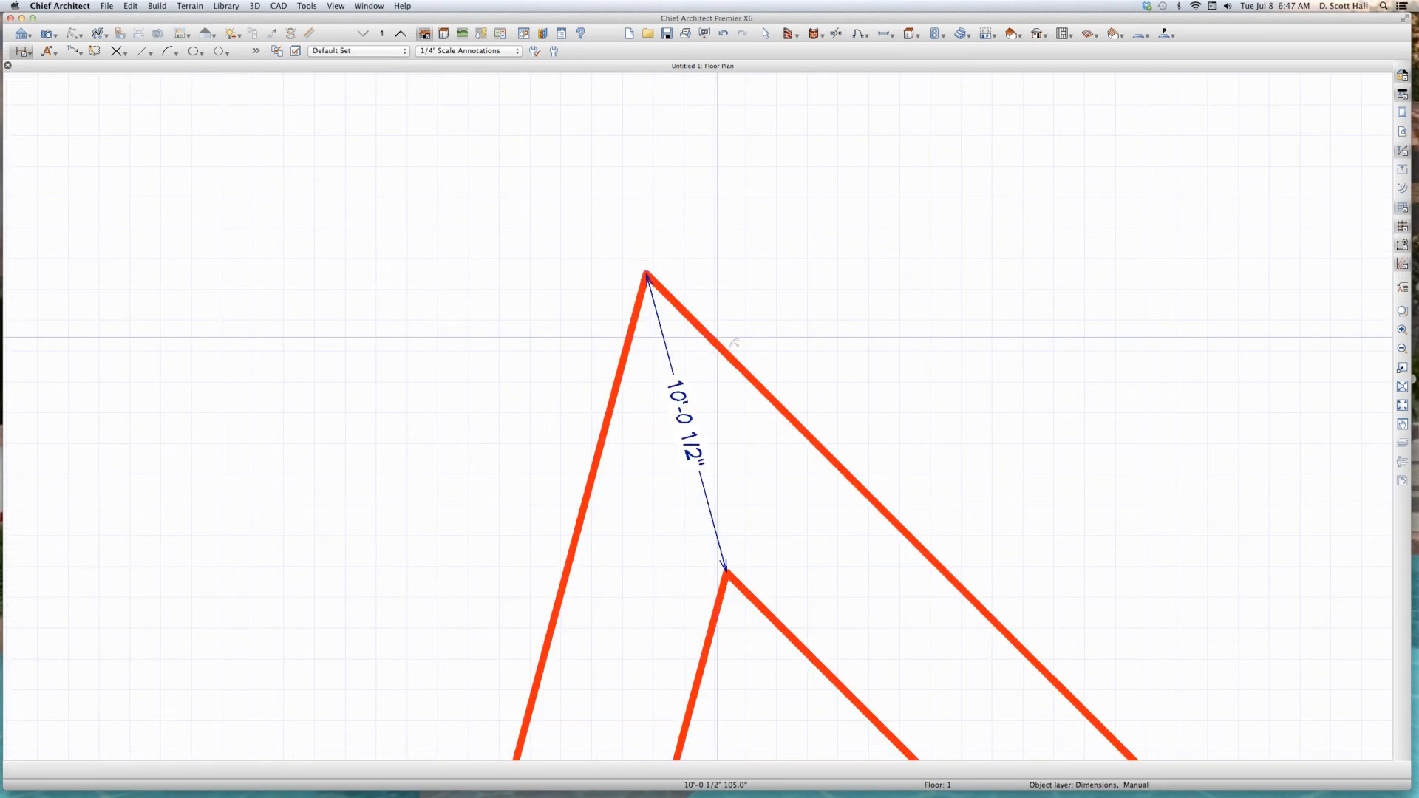
scroll(717, 338, down, 5)
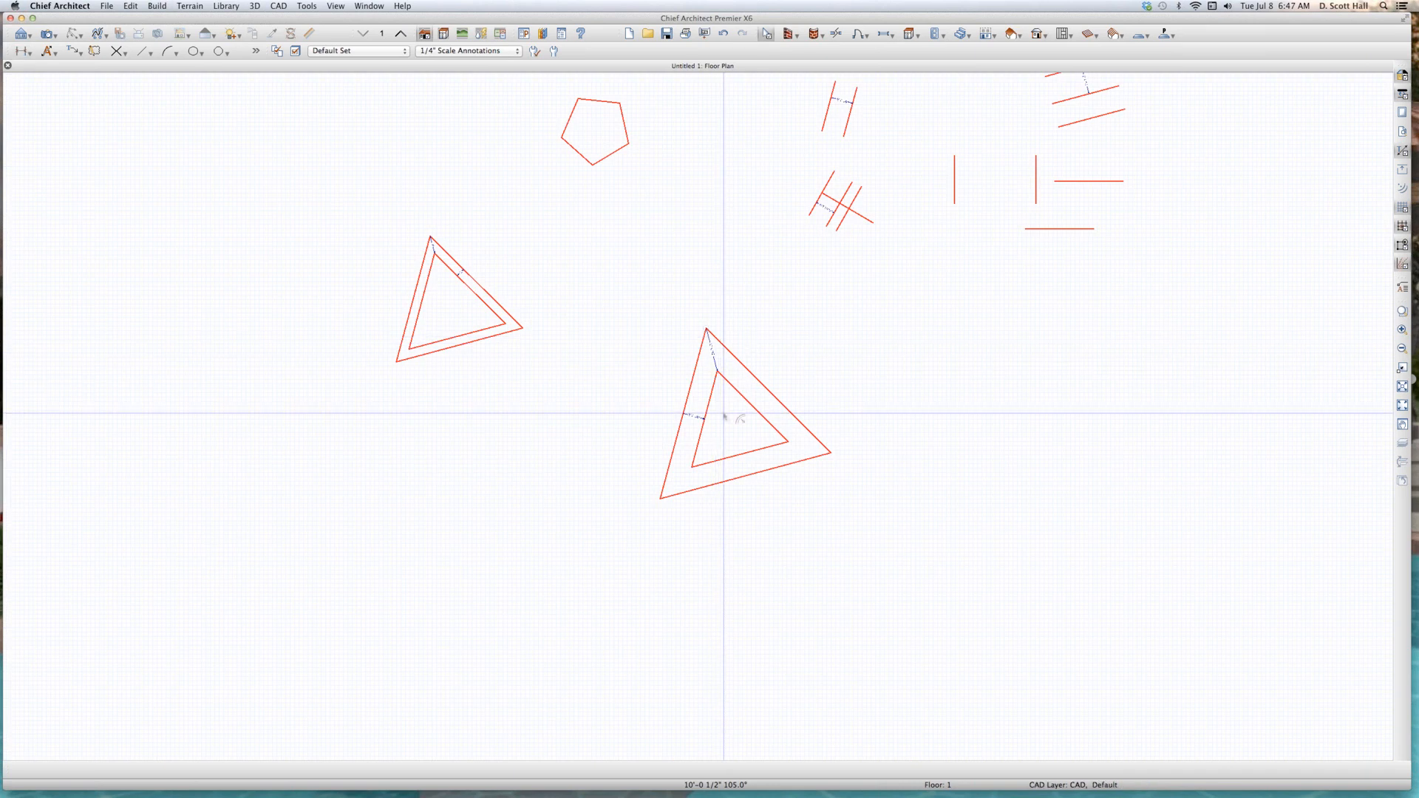
Step: Copy the pentagon and paste it into the empty area below the vertical and horizontal lines
key(space)
scroll(719, 346, down, 3)
scroll(700, 342, up, 2)
click(692, 339)
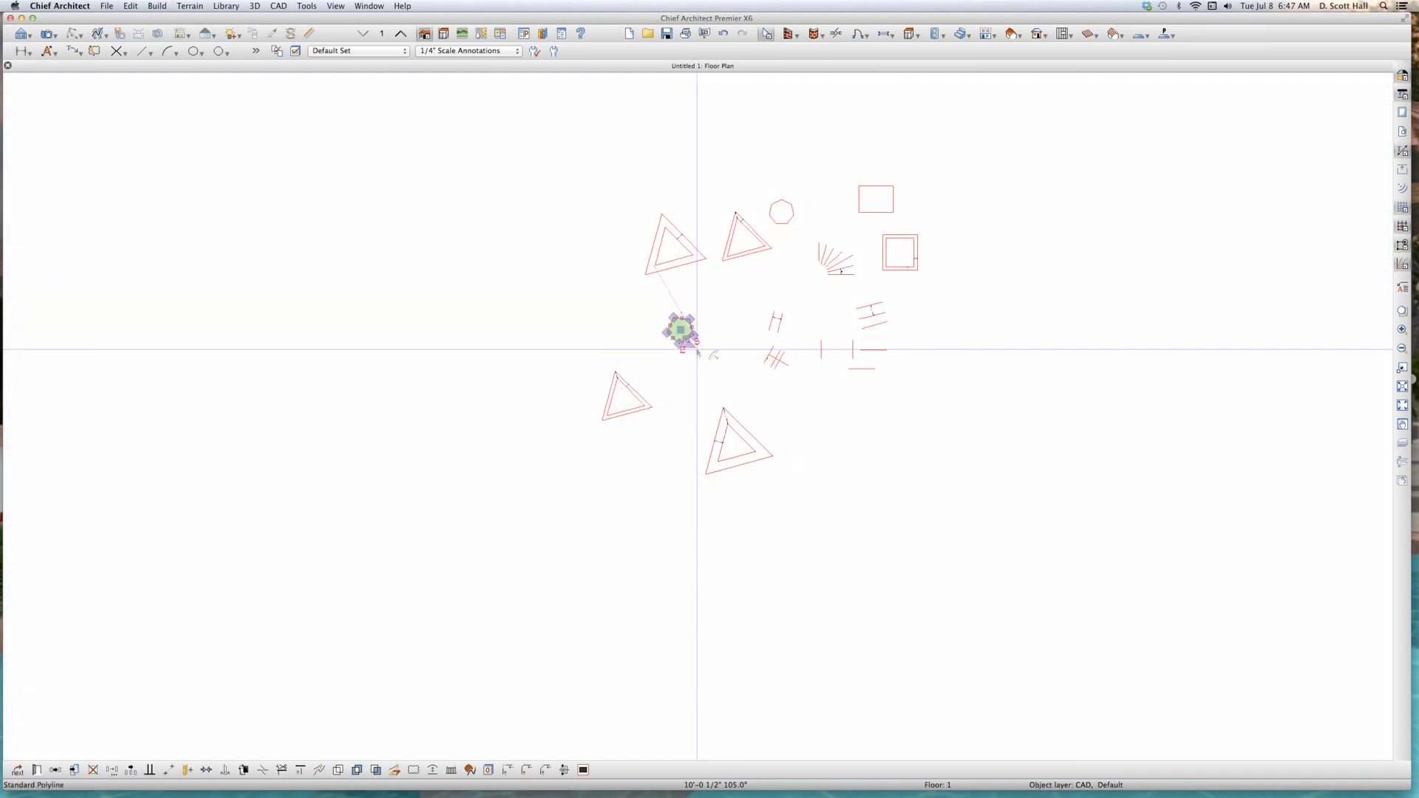
key(super+c)
key(super+v)
click(823, 411)
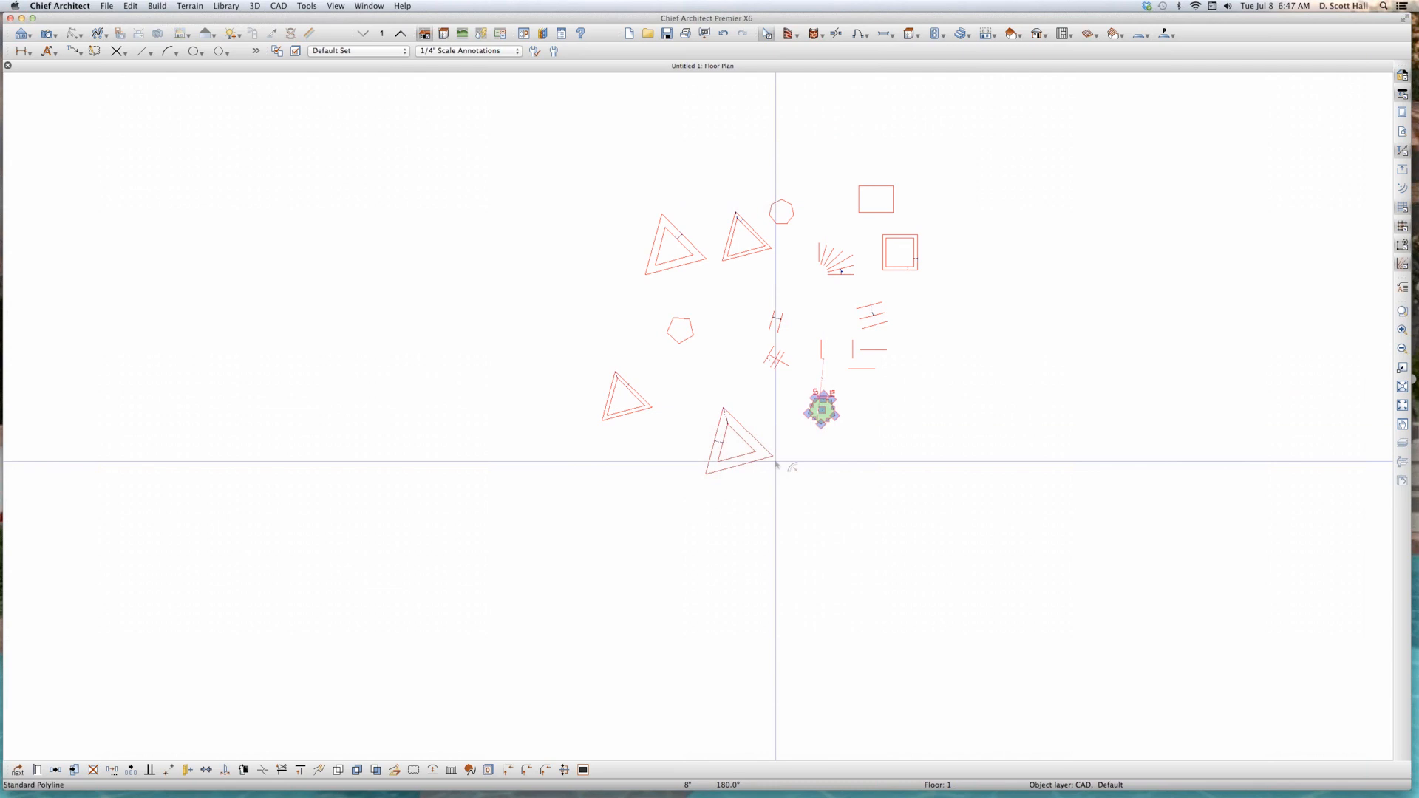
scroll(796, 485, up, 4)
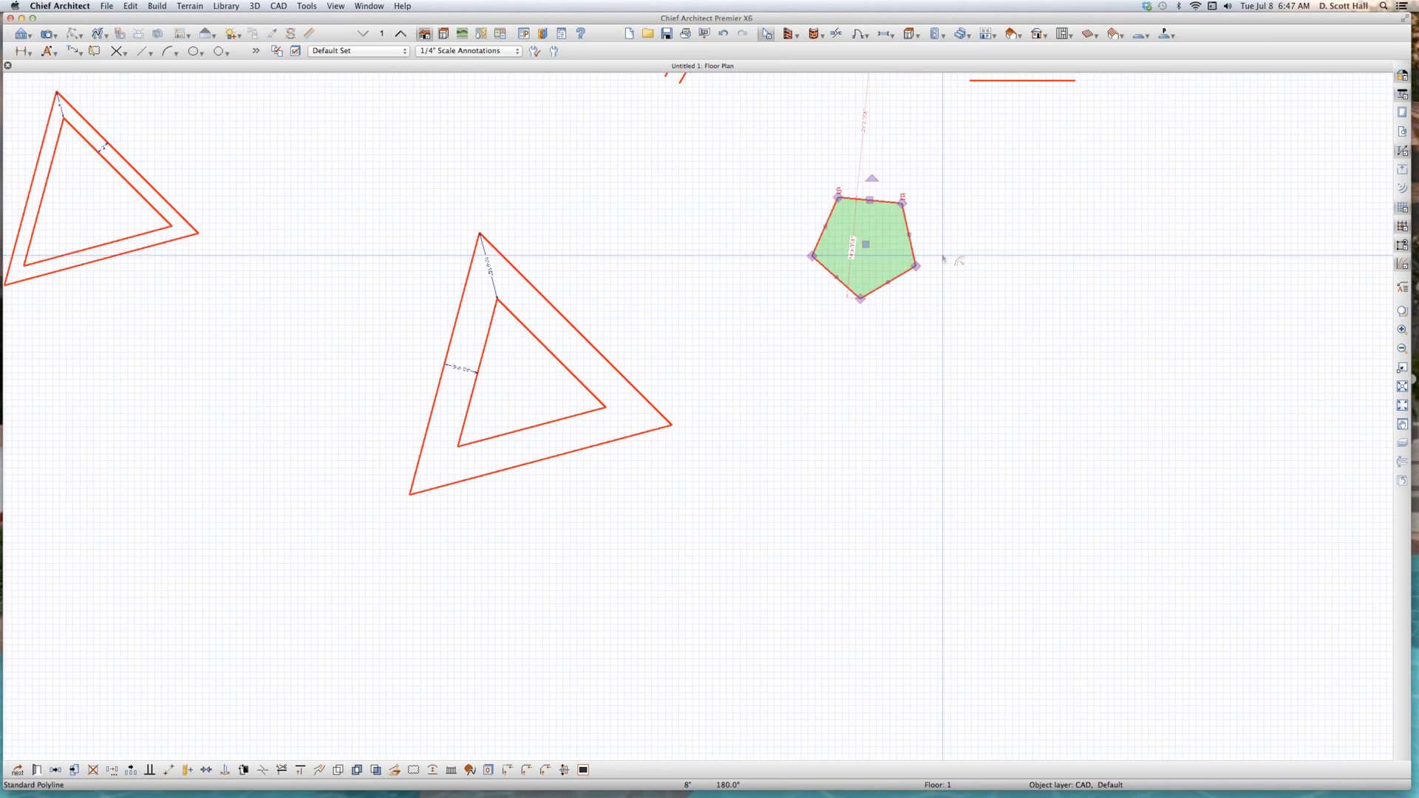
Step: Make an outward concentric copy of the pasted pentagon from its upper right corner, at a polar distance of 60.25"
scroll(898, 216, up, 2)
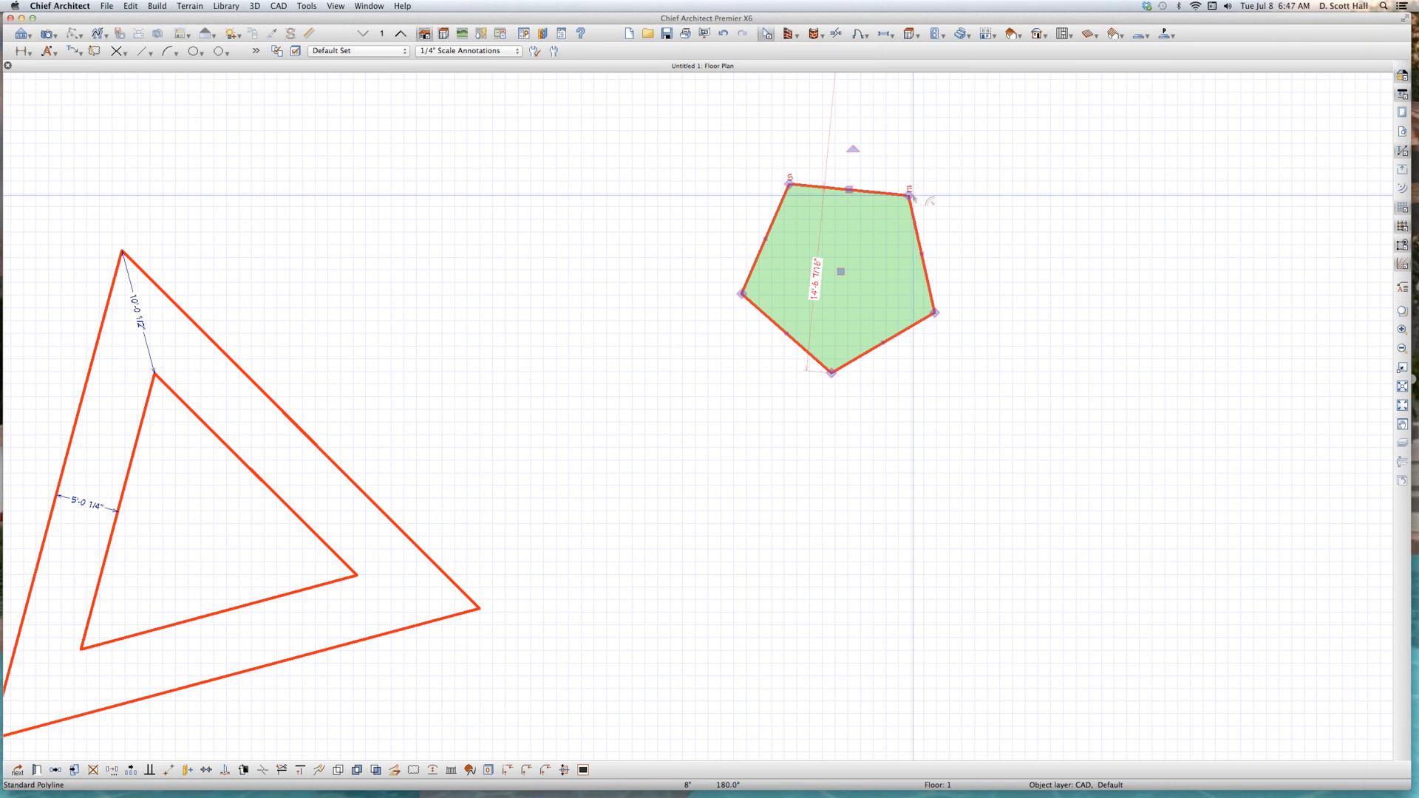
drag(908, 196, 939, 142)
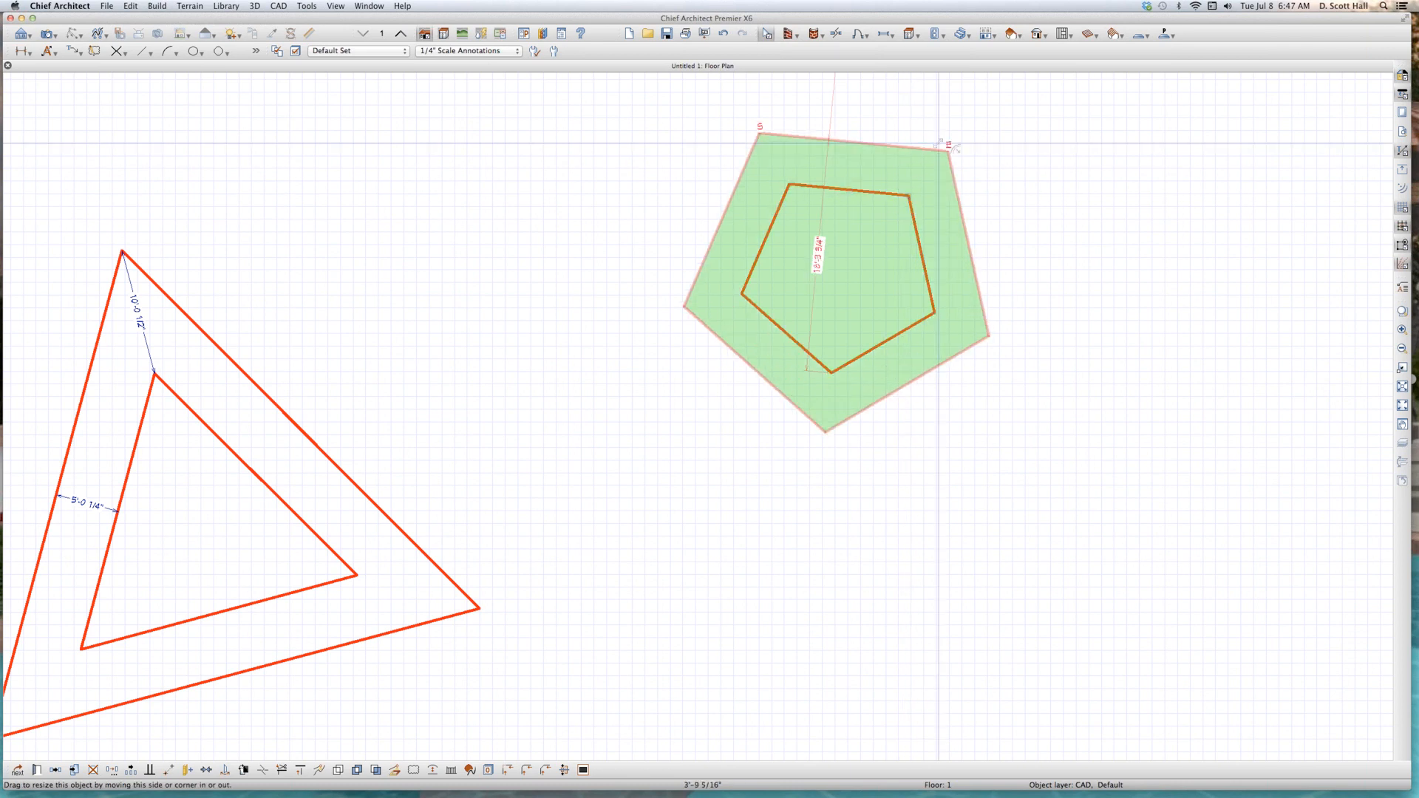
key(Tab)
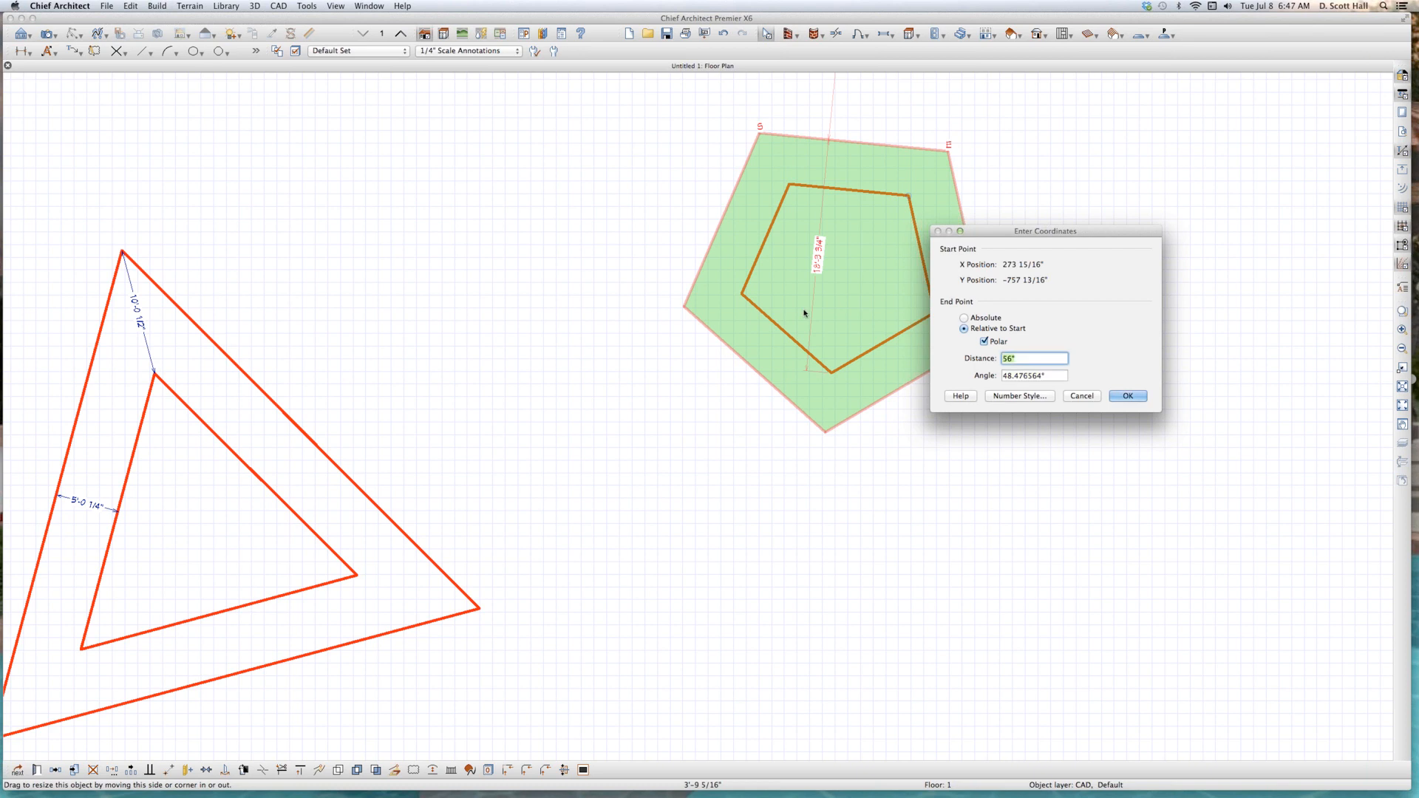
text(60.25)
key(Return)
Step: Dimension the distance between the two pentagons' upper right corners and the perpendicular gap between their right edges
scroll(954, 207, up, 5)
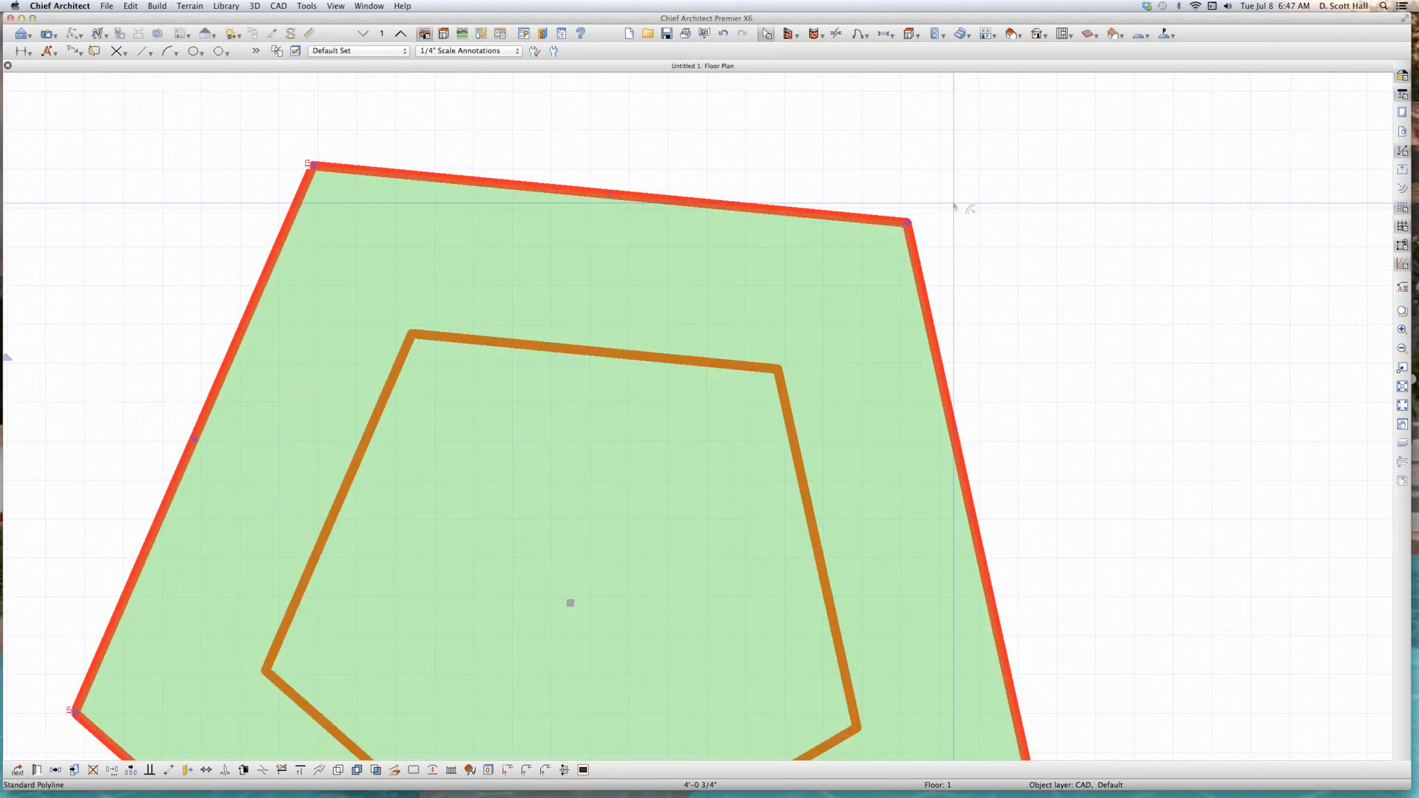
key(d)
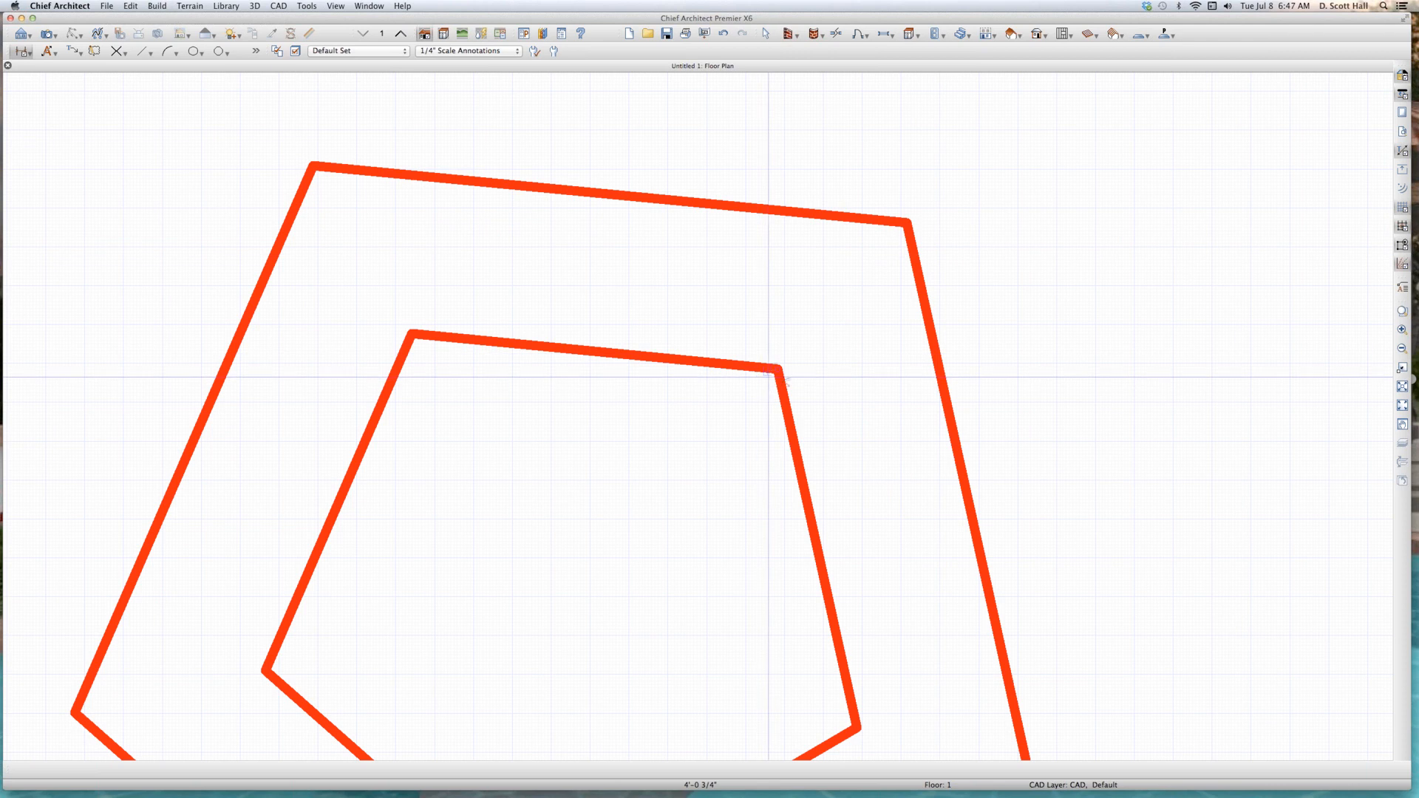
drag(776, 369, 906, 226)
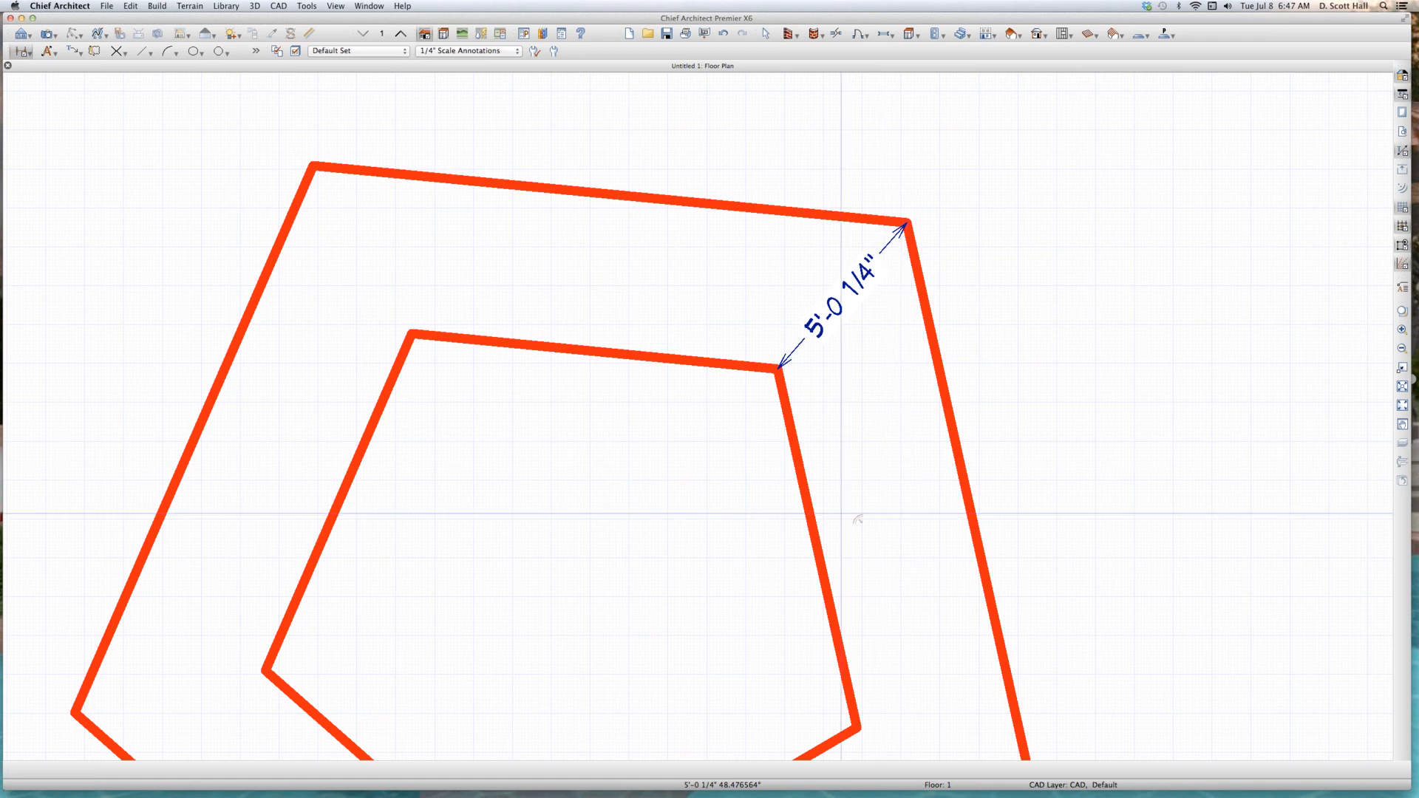
drag(810, 506, 962, 479)
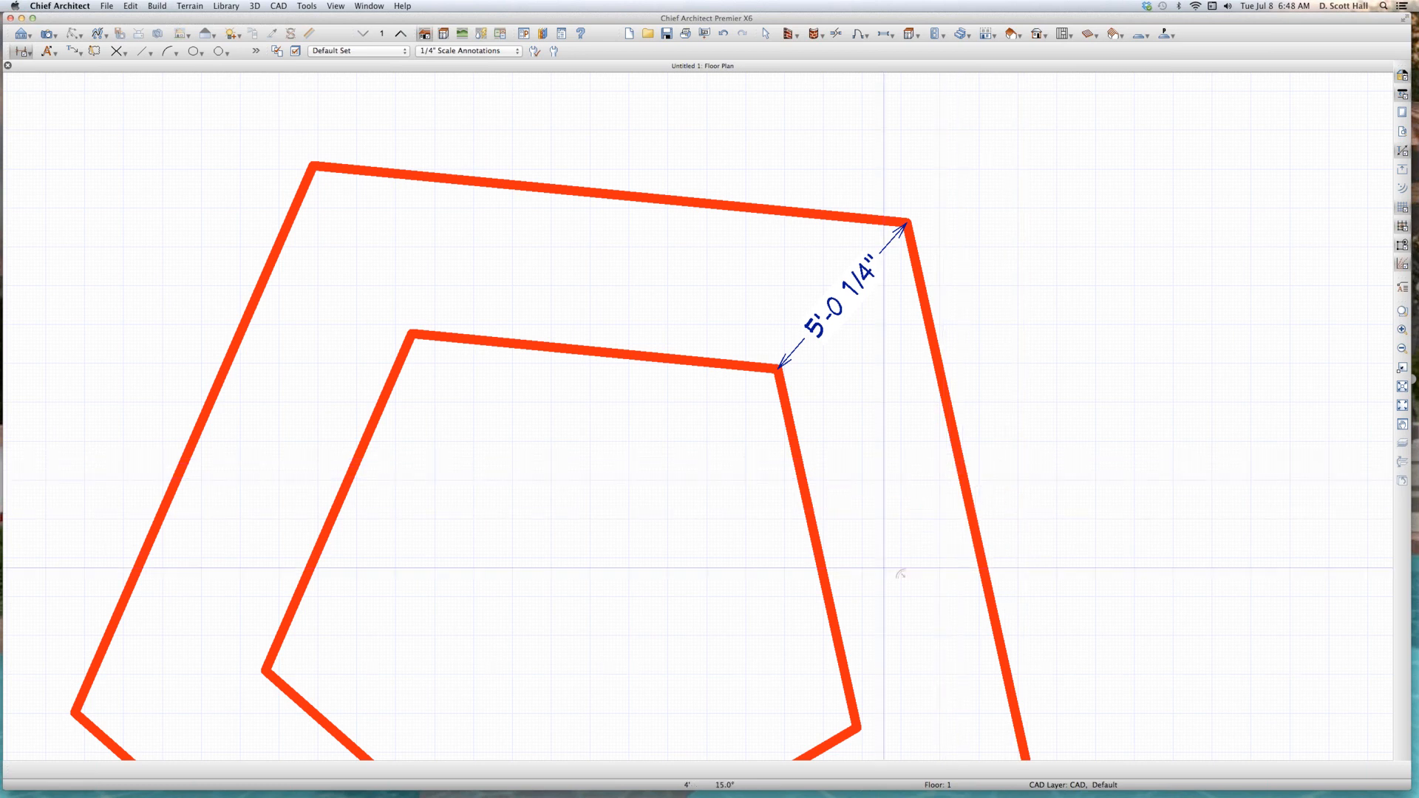
drag(805, 512, 963, 480)
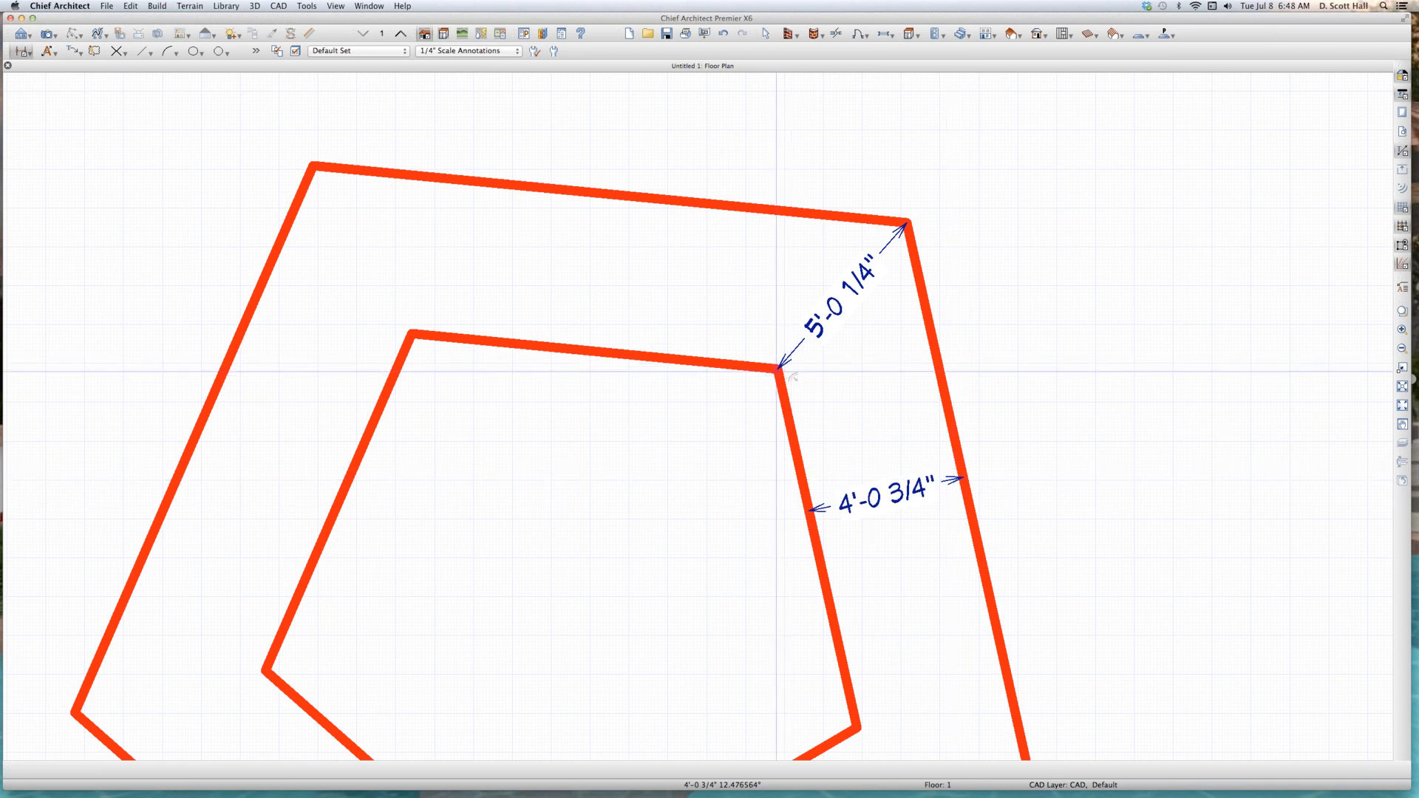
scroll(777, 370, down, 5)
scroll(775, 365, up, 2)
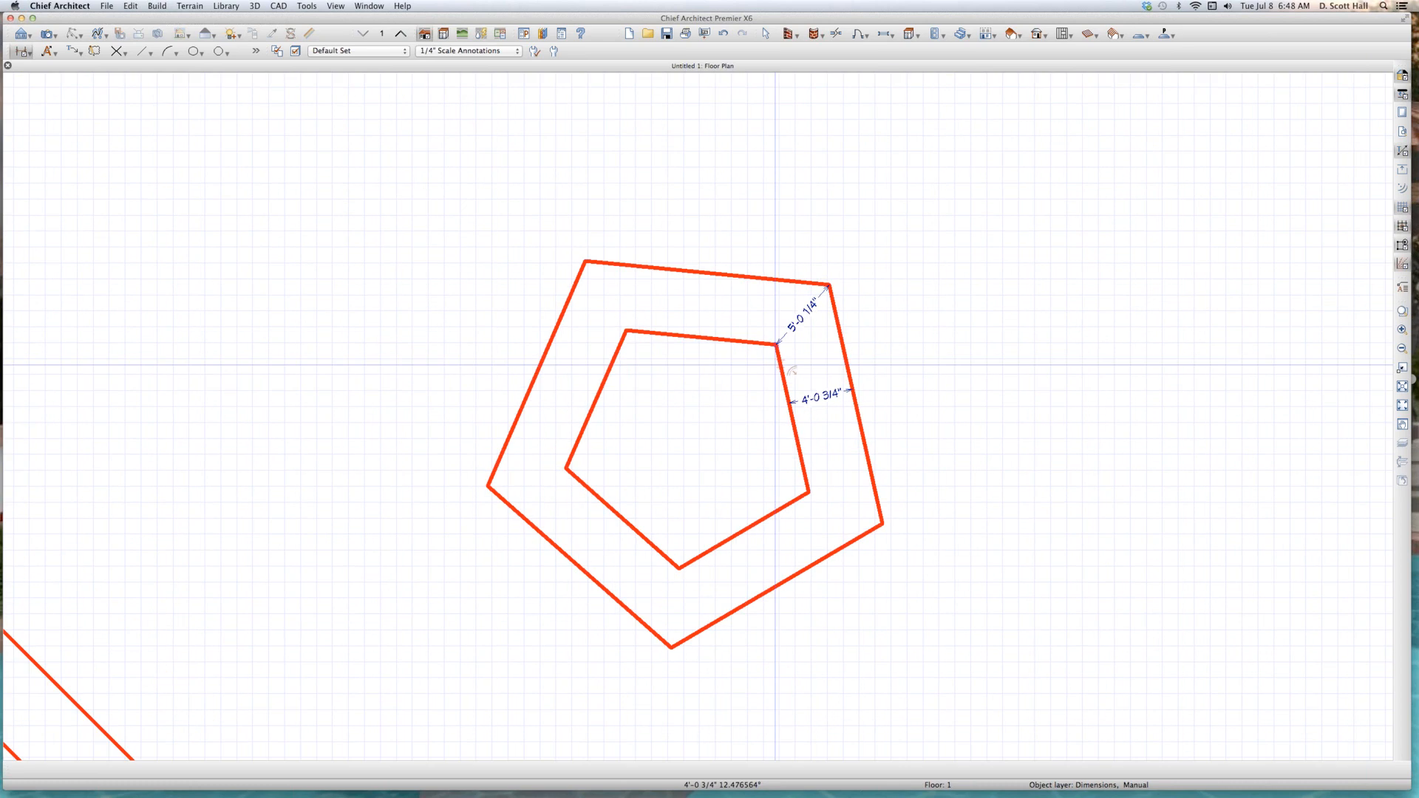
scroll(776, 365, down, 4)
key(Escape)
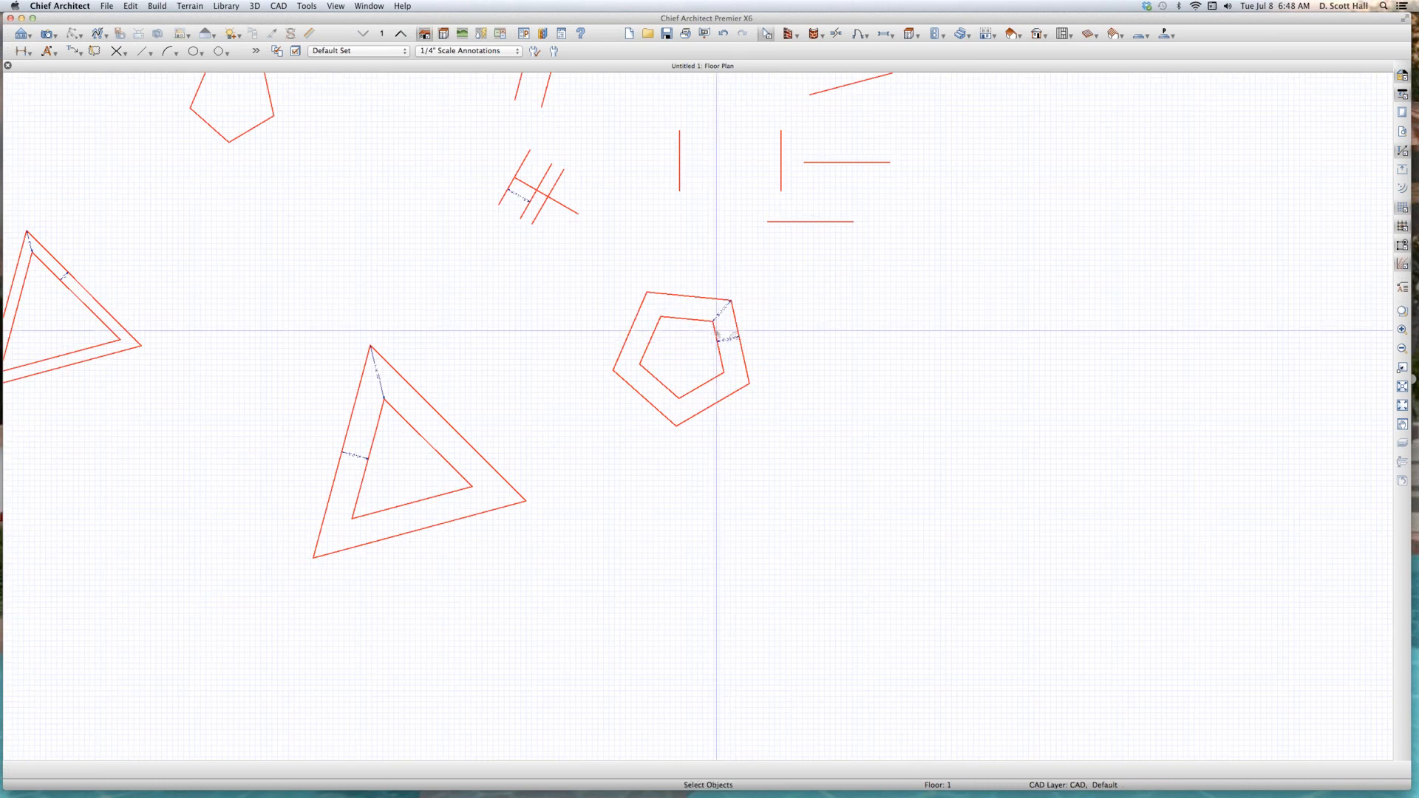
Step: Select the inner pentagon by its right edge and examine that edge and corner against the offset dimensions
click(718, 336)
scroll(718, 336, up, 6)
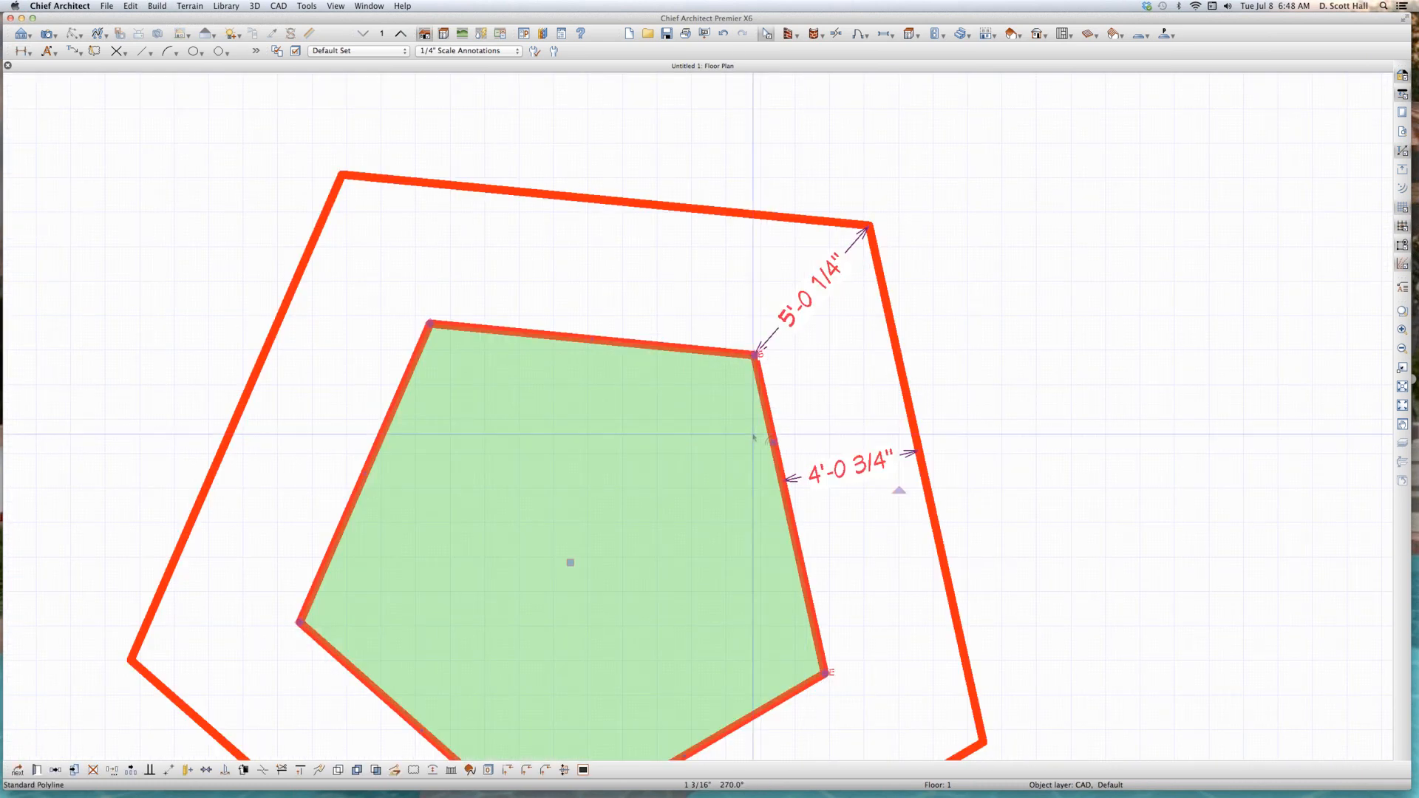
click(770, 425)
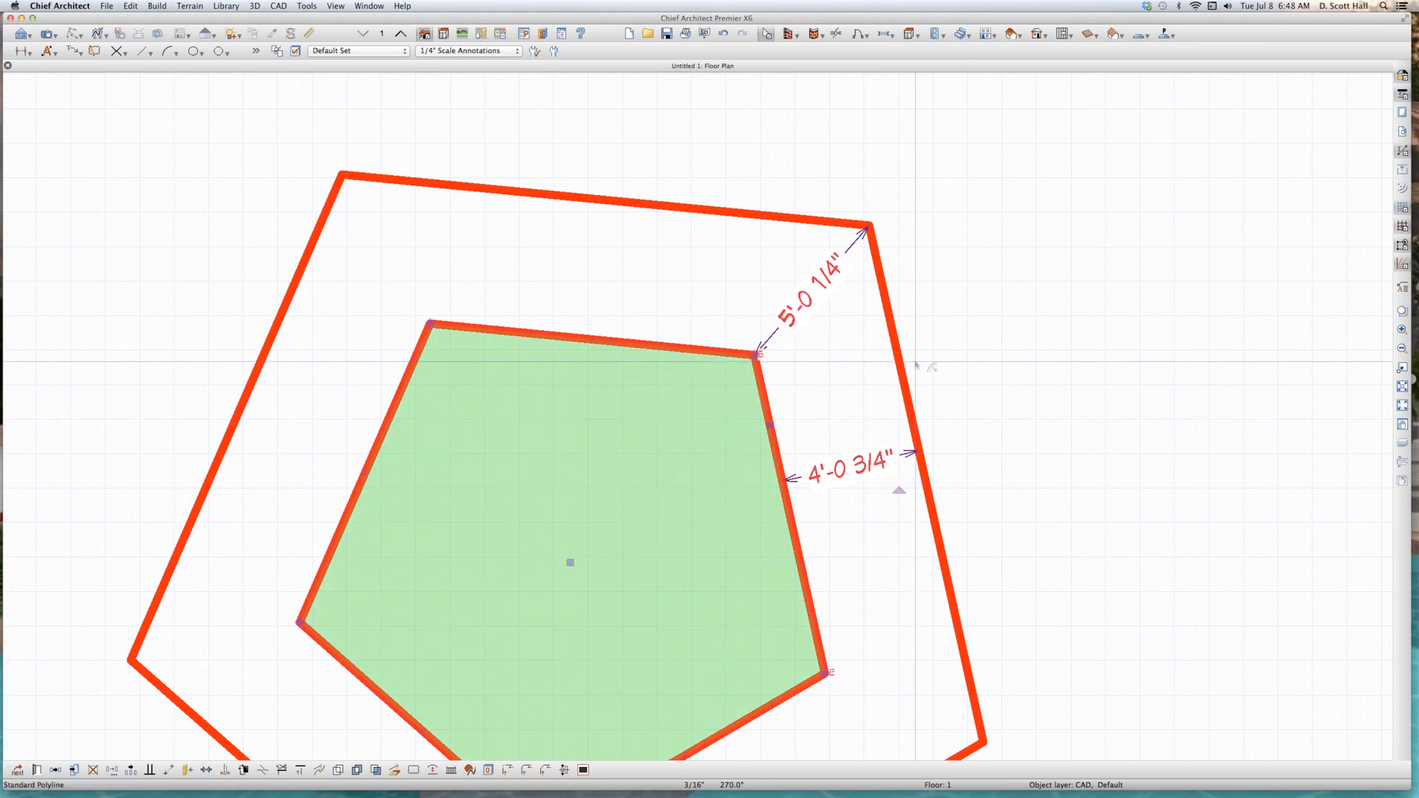
scroll(902, 480, up, 3)
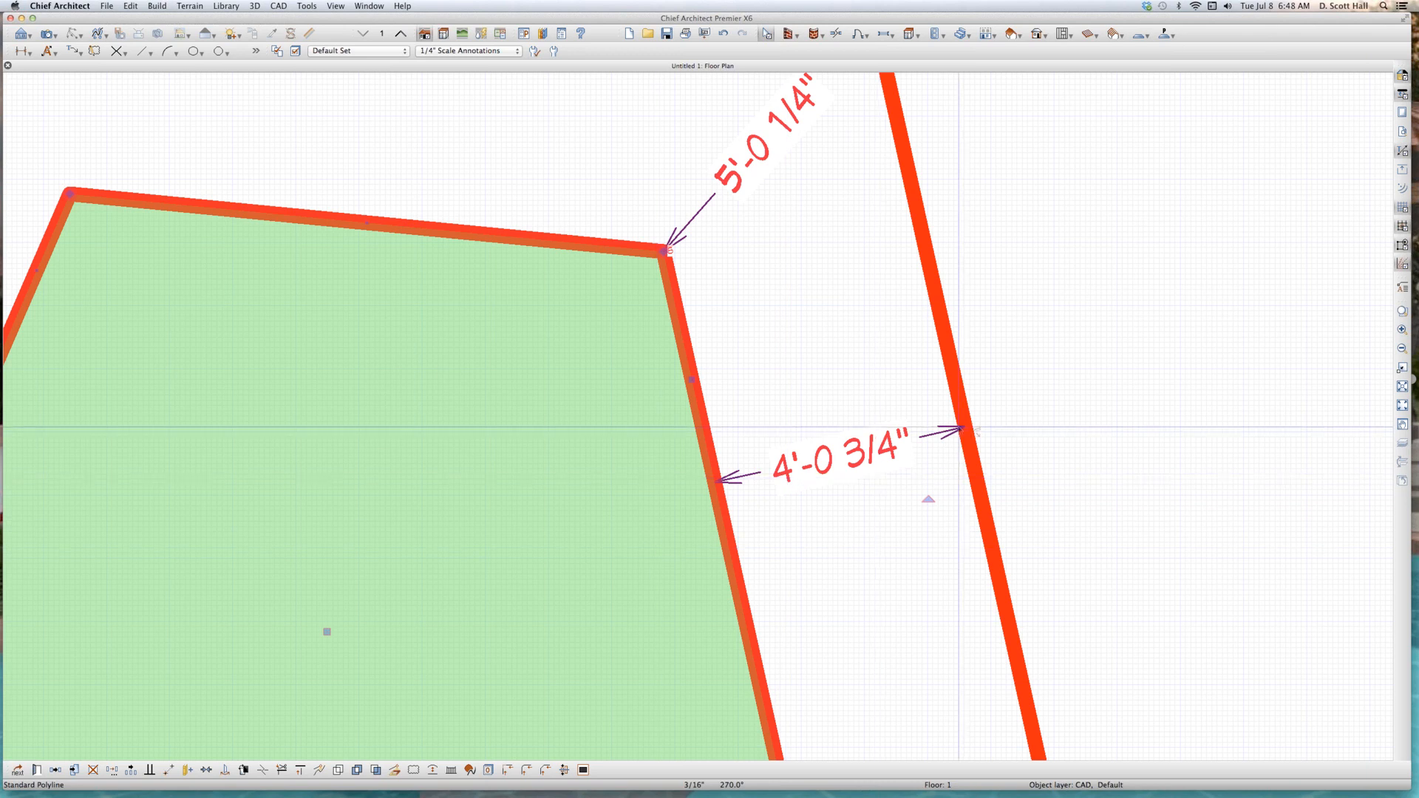
scroll(961, 429, down, 4)
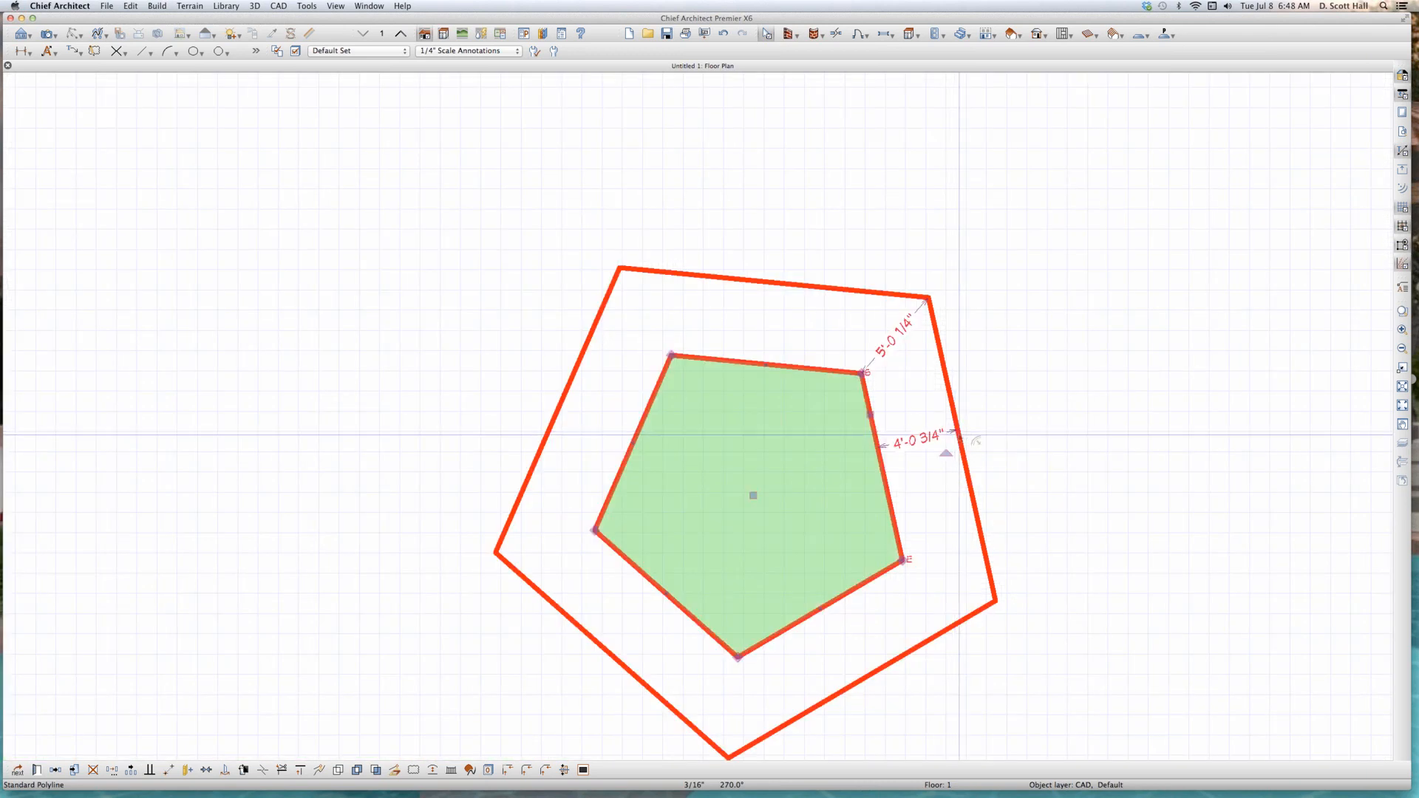
scroll(937, 337, up, 3)
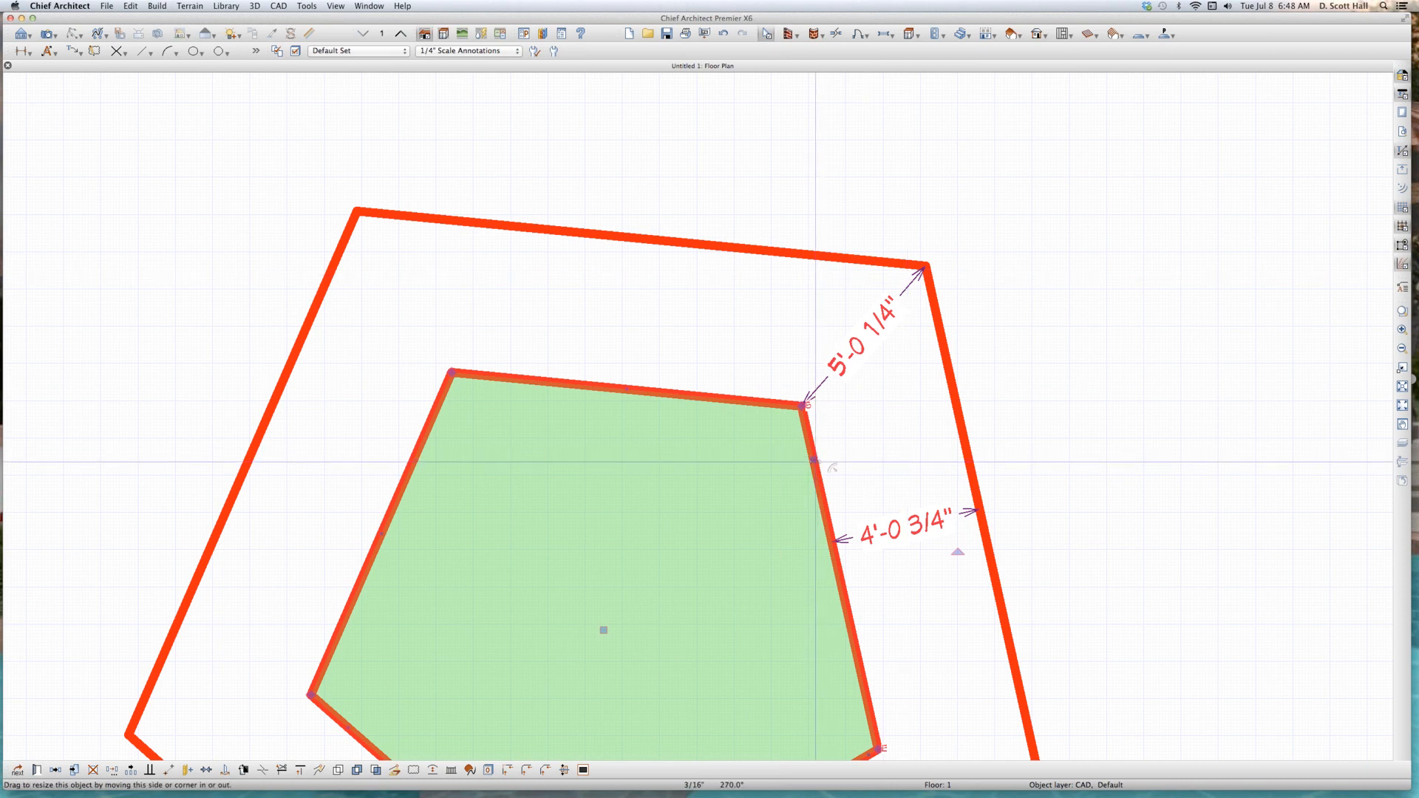
Step: Paste another copy of the pentagon into the empty area to the right of the concentric pentagons
scroll(815, 462, down, 4)
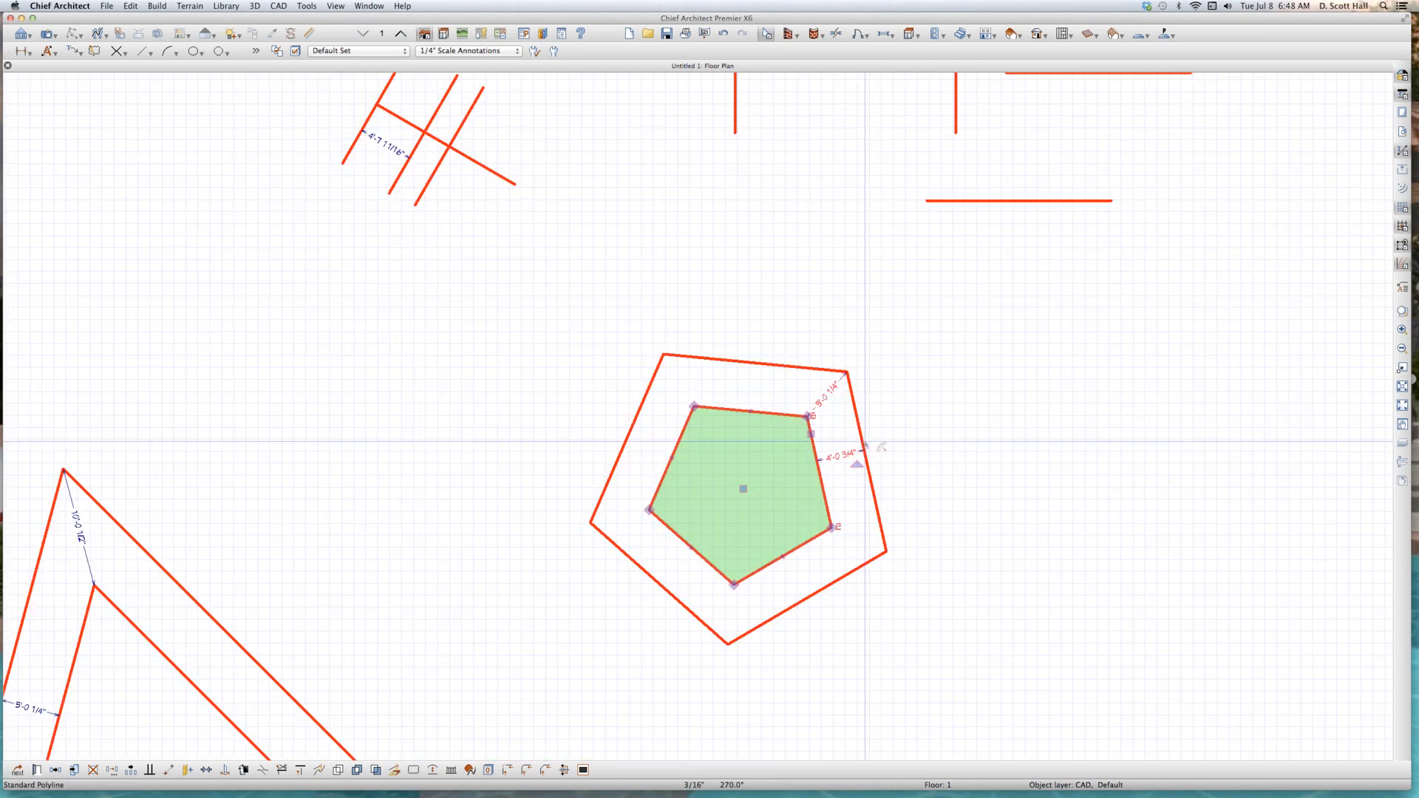
key(super+v)
click(1071, 434)
scroll(1169, 419, down, 3)
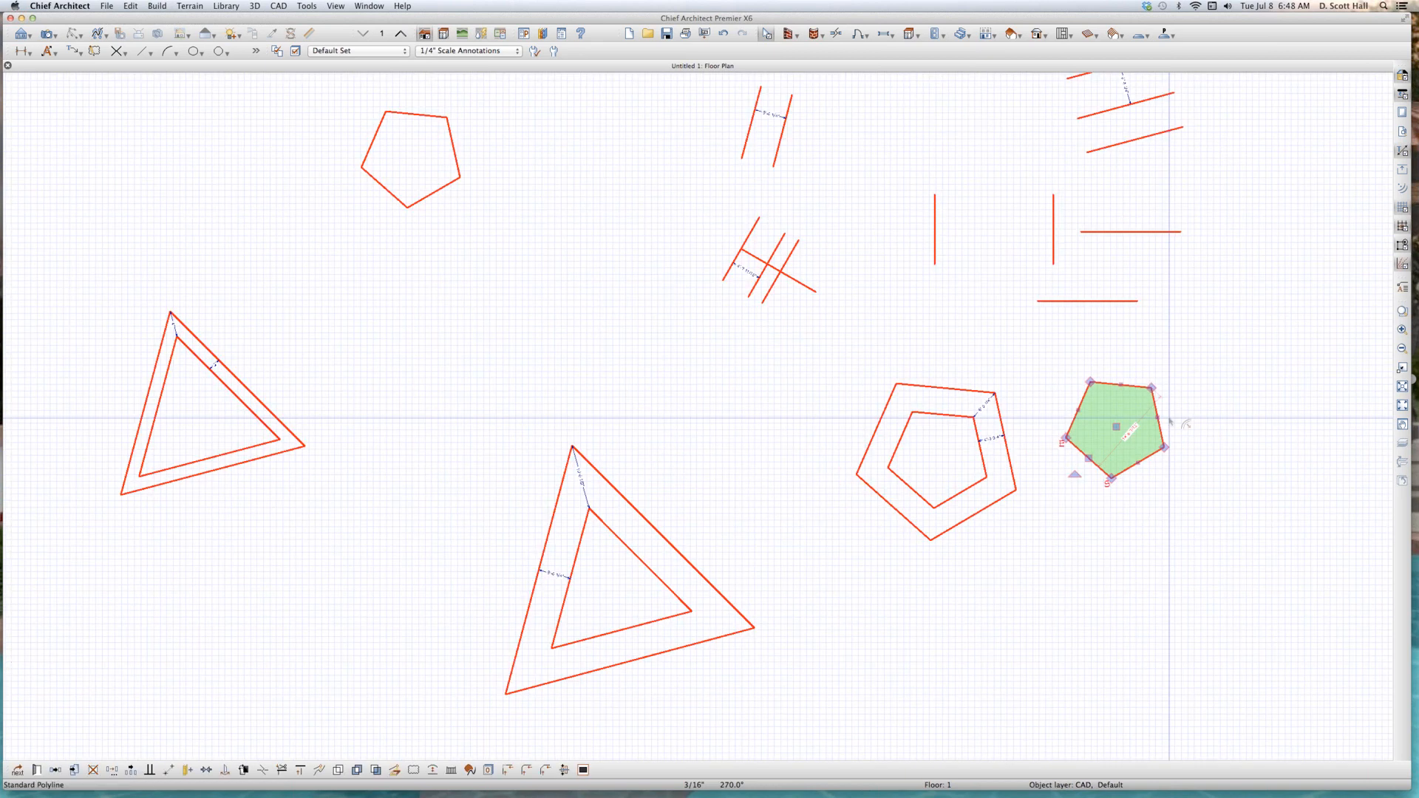
Step: Delete the newly pasted single pentagon and undo the deletion
scroll(1169, 418, up, 5)
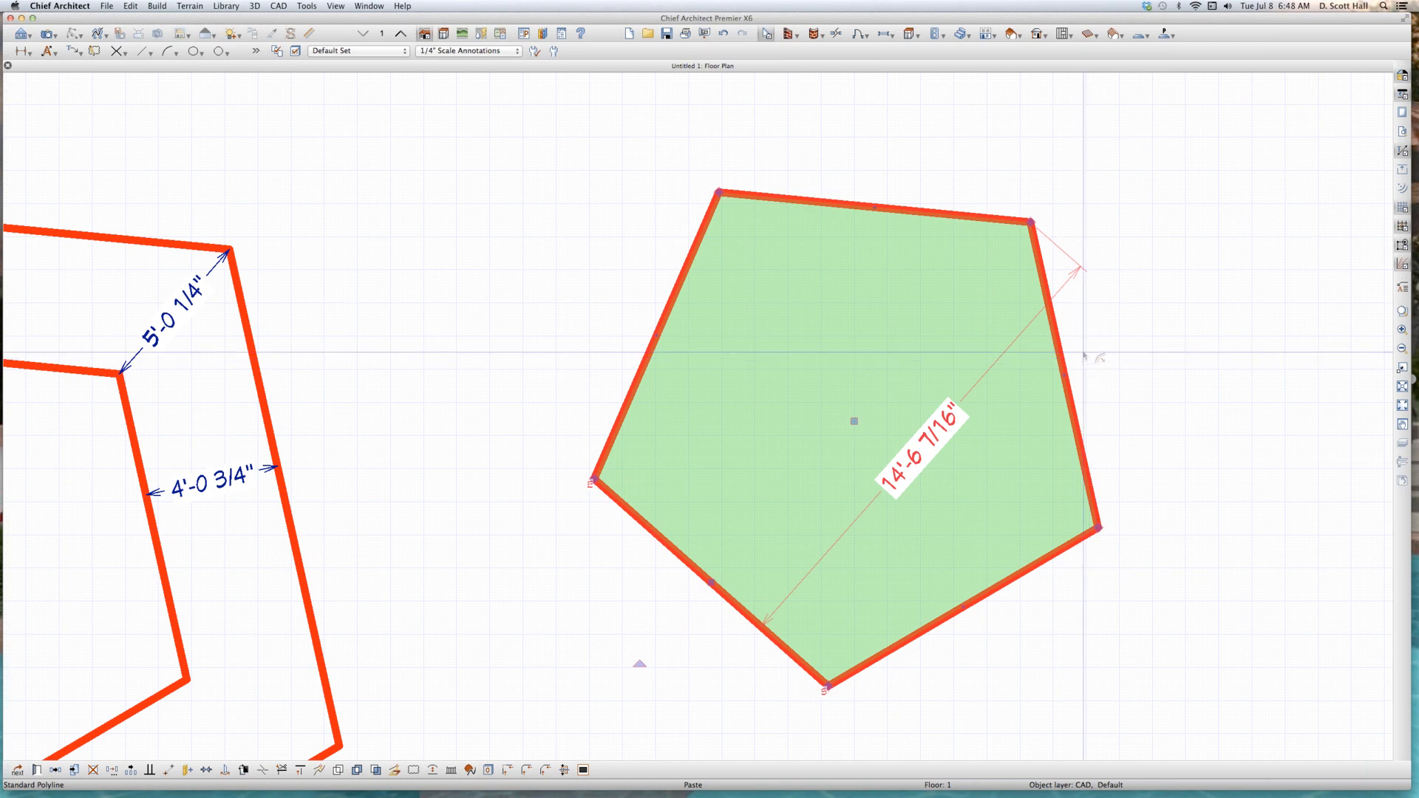
click(1055, 338)
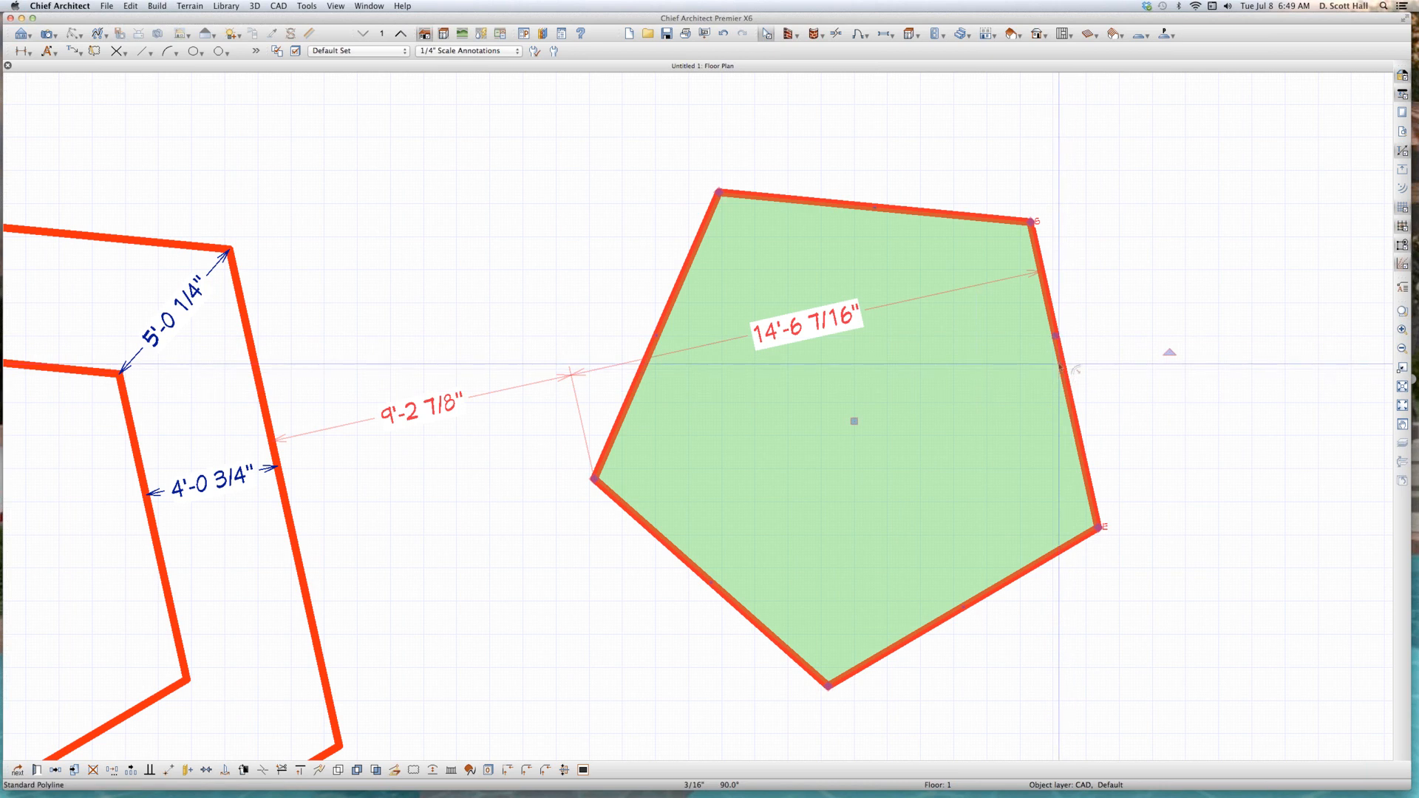
click(1096, 402)
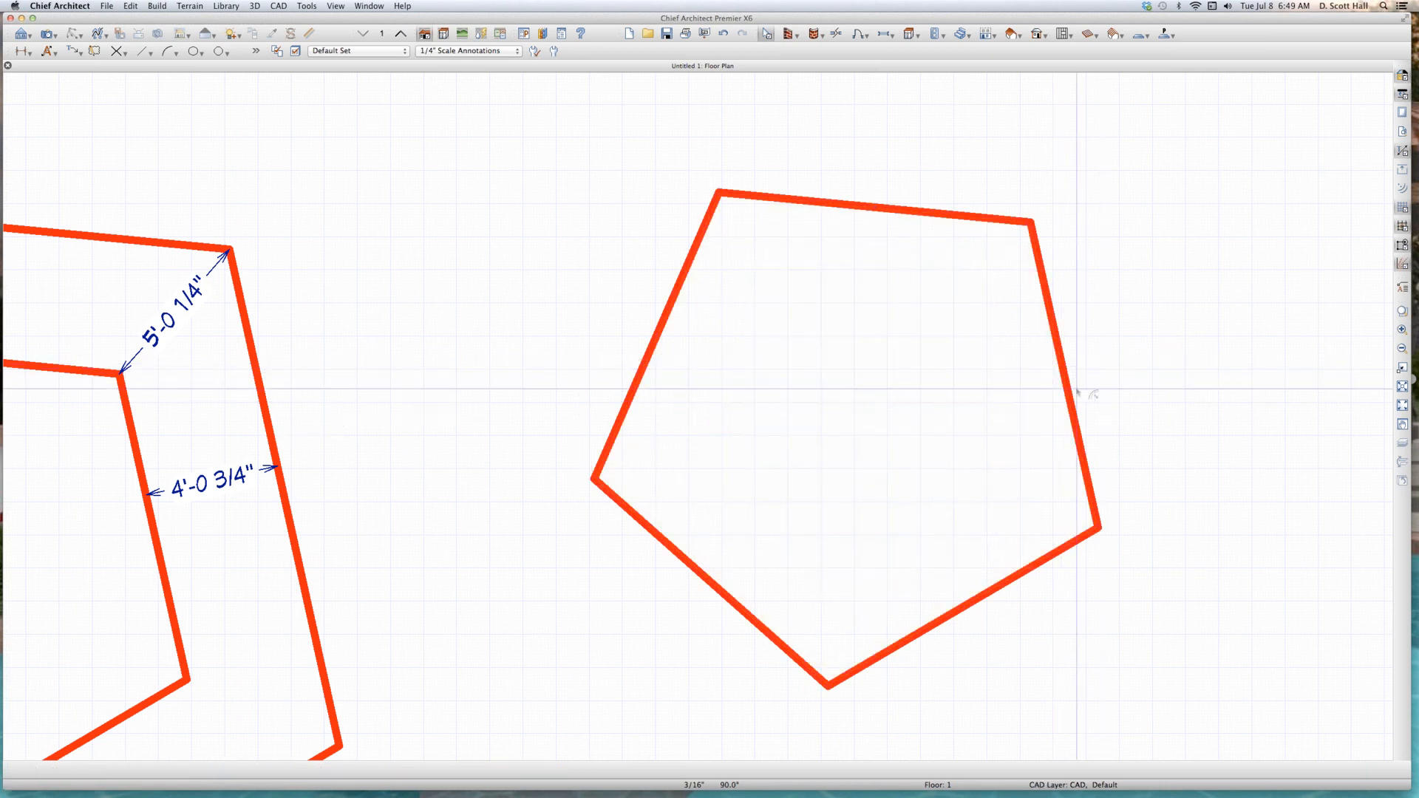
click(1070, 384)
key(Escape)
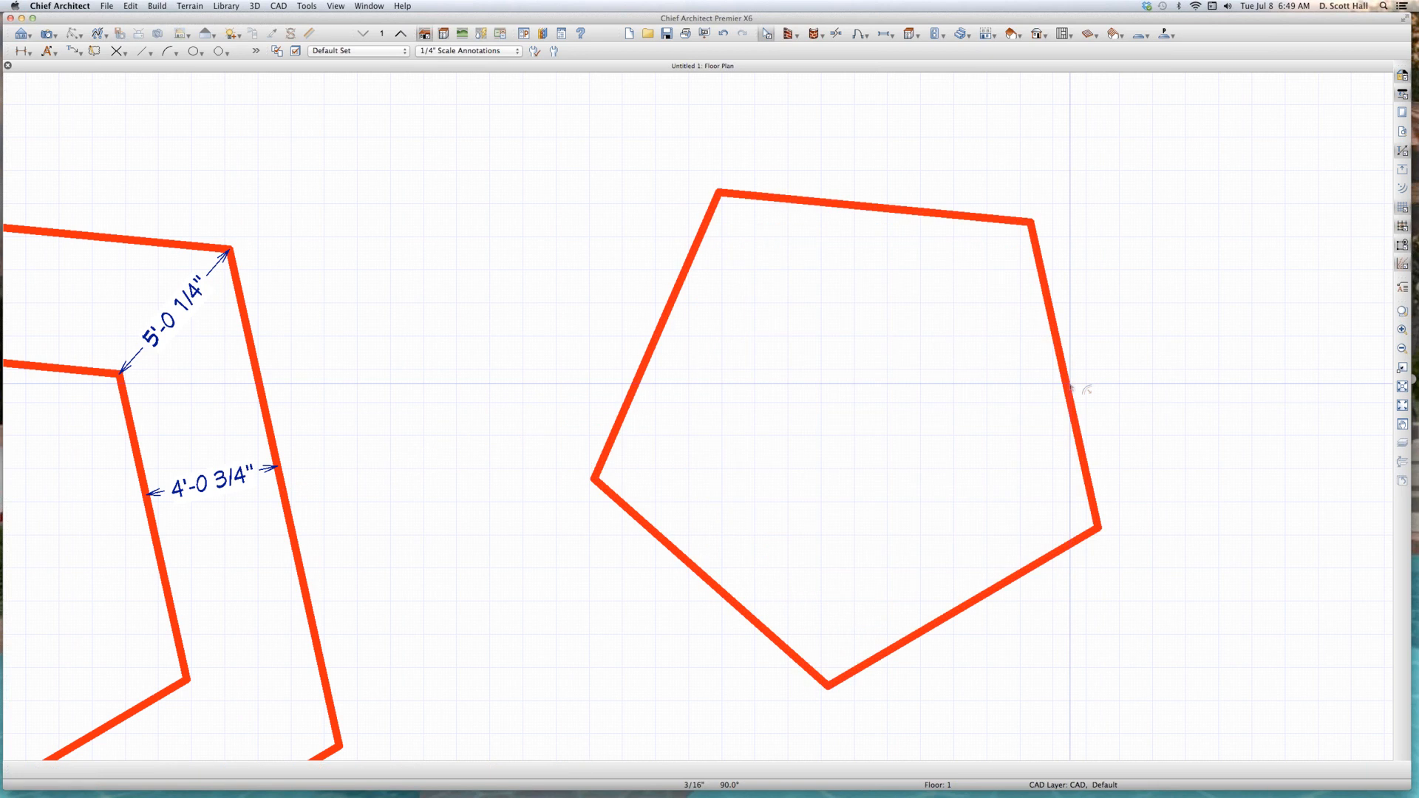
click(1070, 386)
key(Delete)
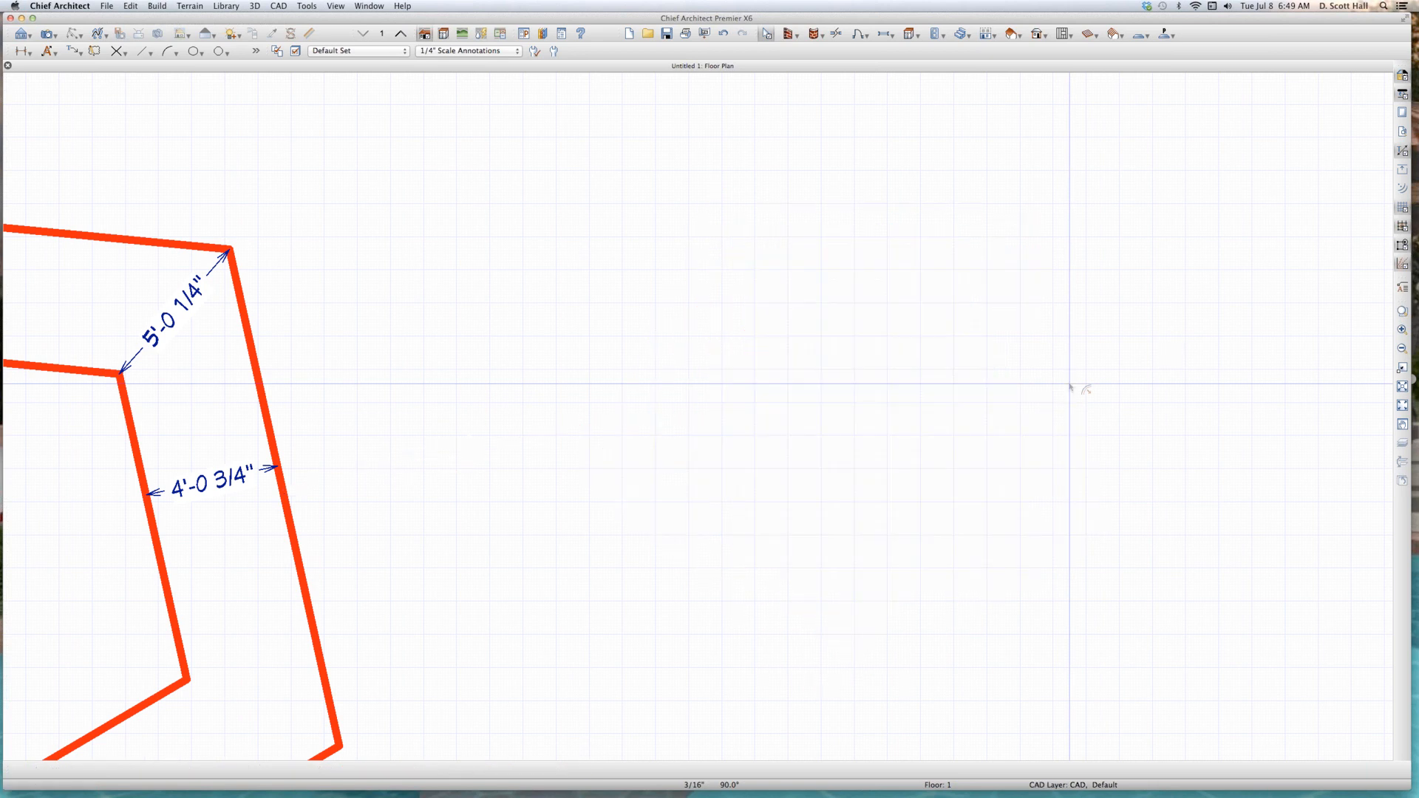
key(super+z)
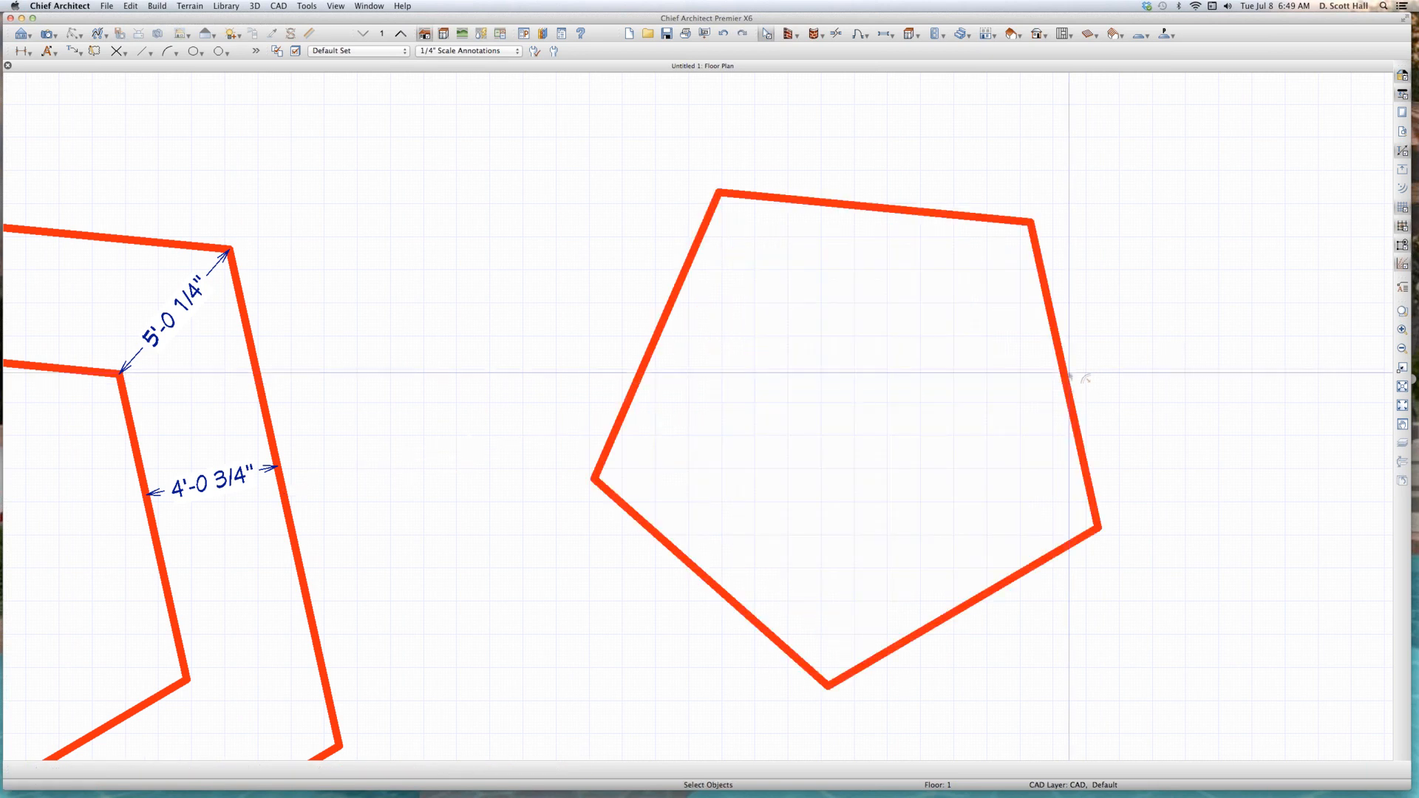
Step: Break the pasted single pentagon's right edge at a point slightly below its upper right corner
click(1070, 386)
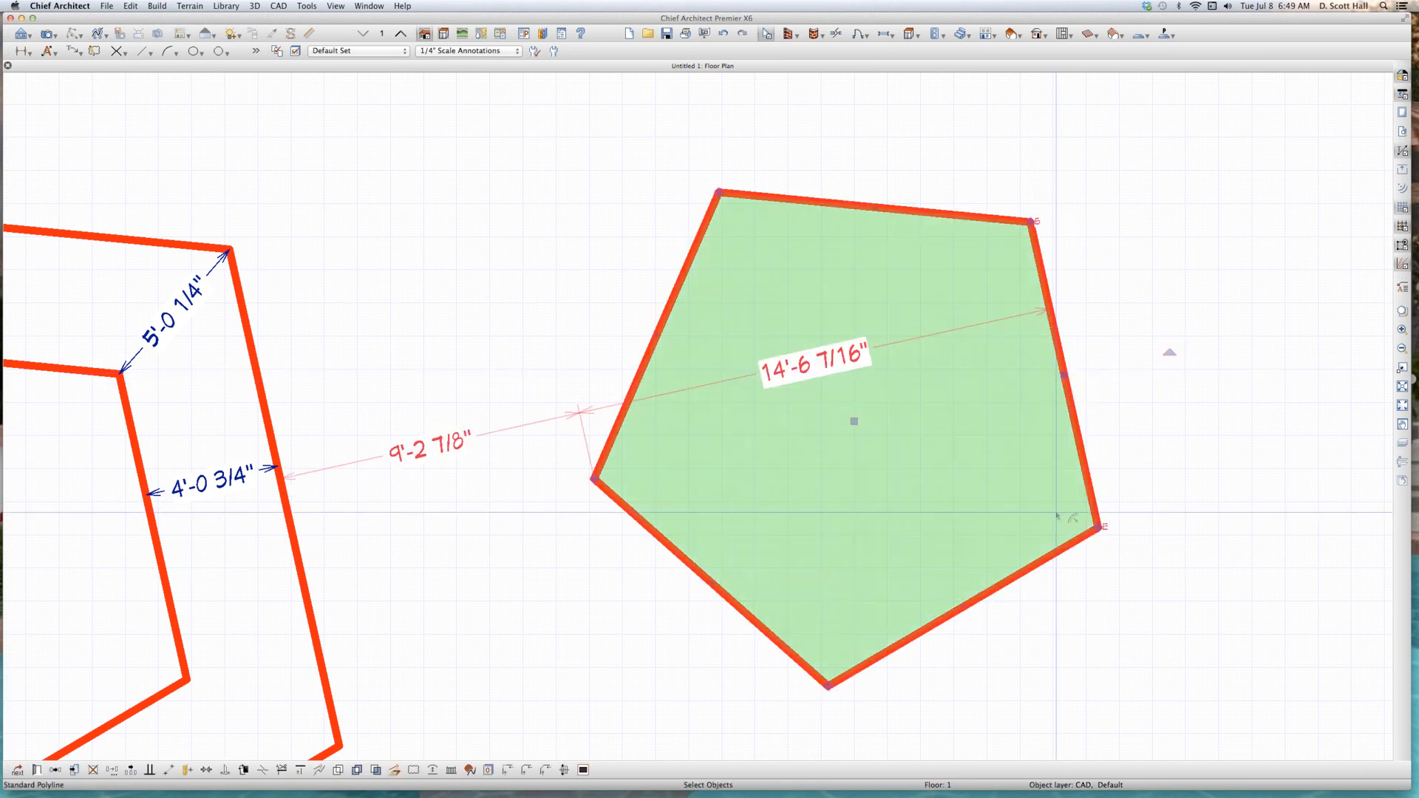
click(1045, 289)
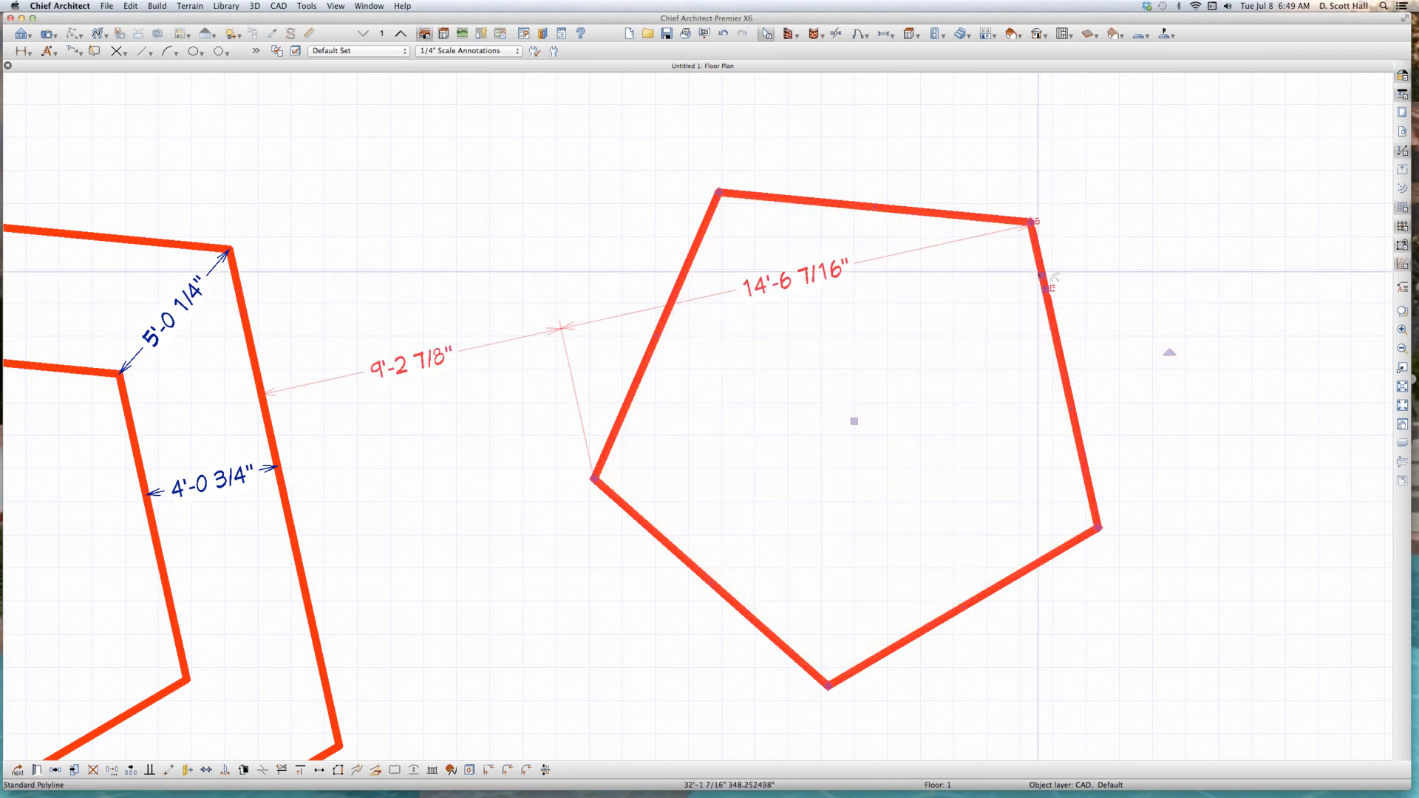
scroll(1043, 278, up, 2)
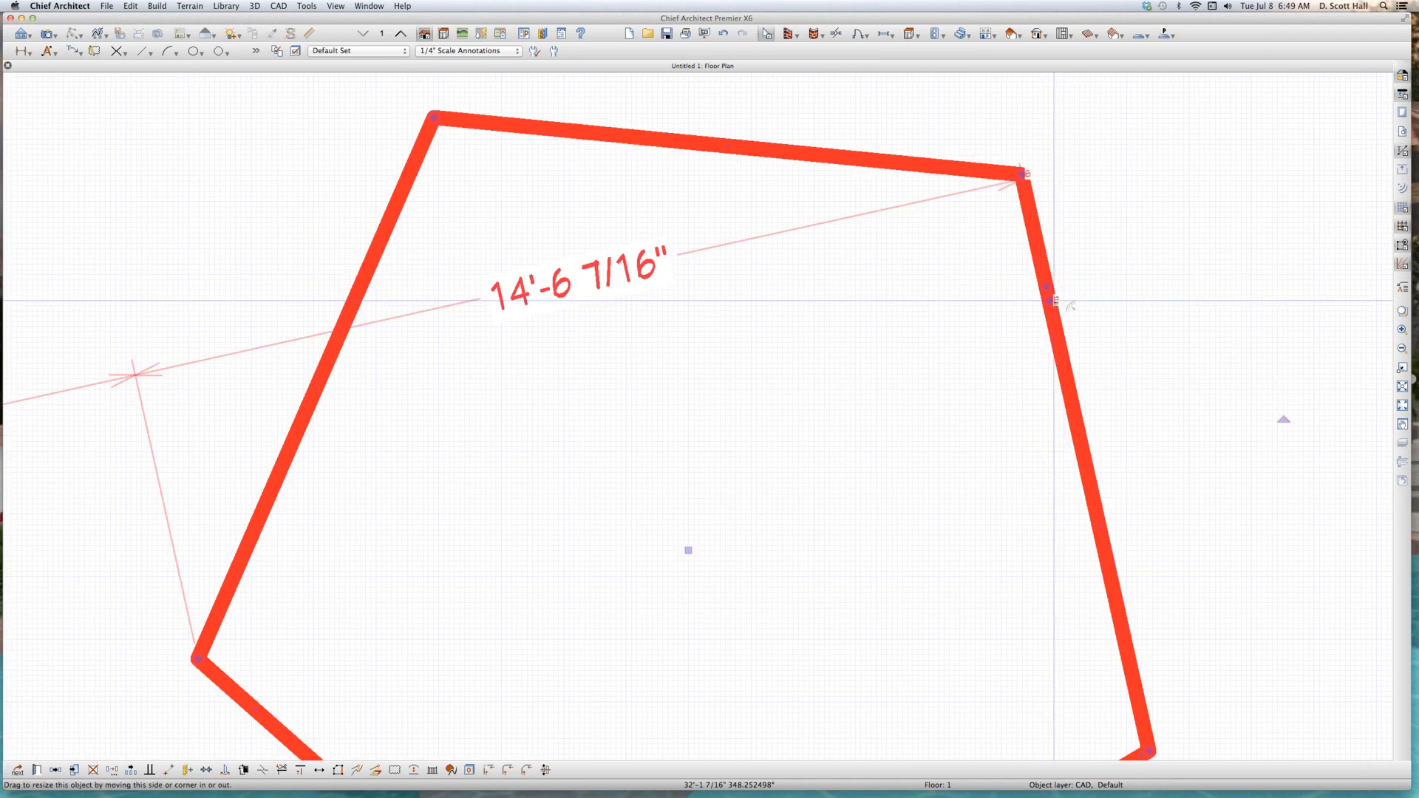
scroll(1058, 299, down, 3)
scroll(1109, 326, up, 1)
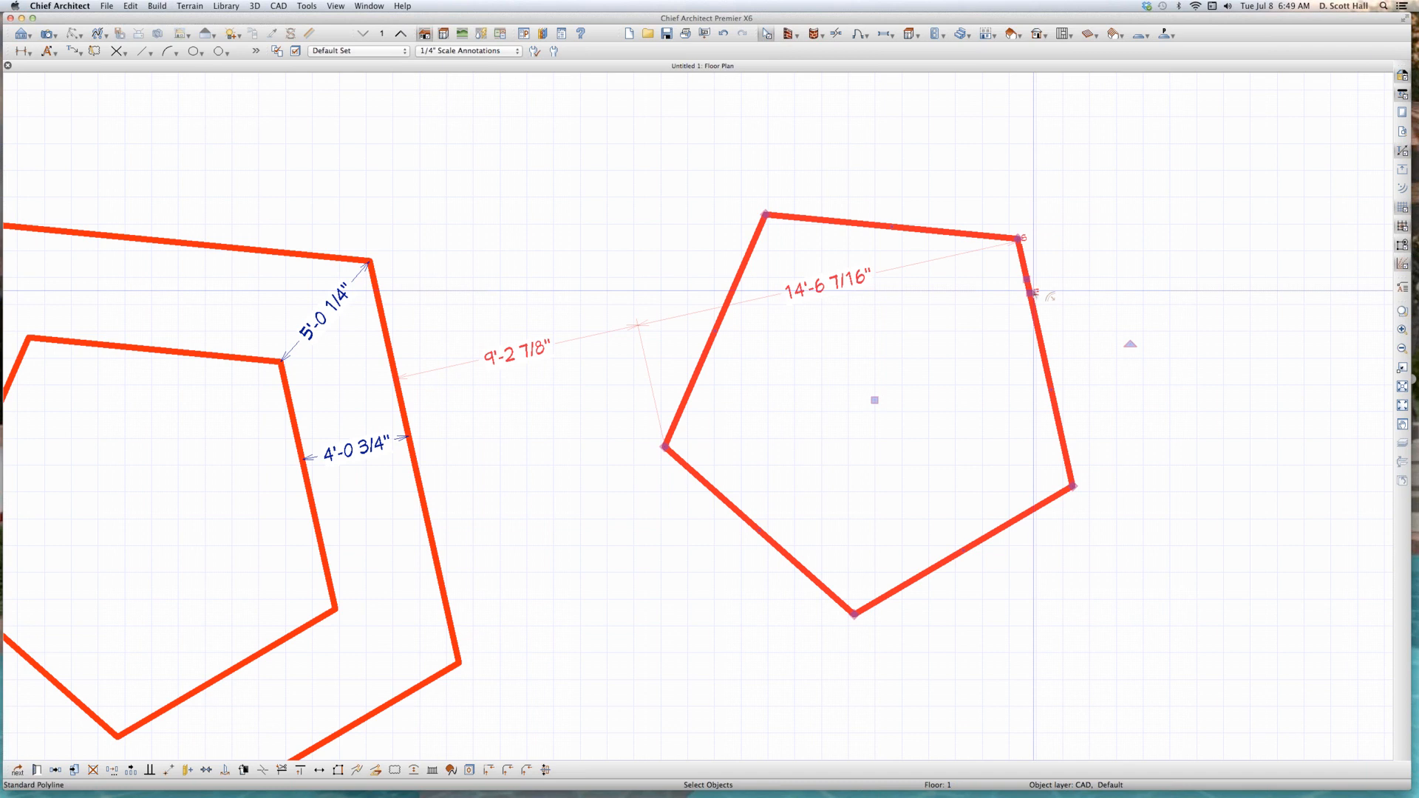
Step: Try to make a concentric offset of the broken pentagon by pulling outward from the break point on its right edge
drag(1032, 293, 1139, 249)
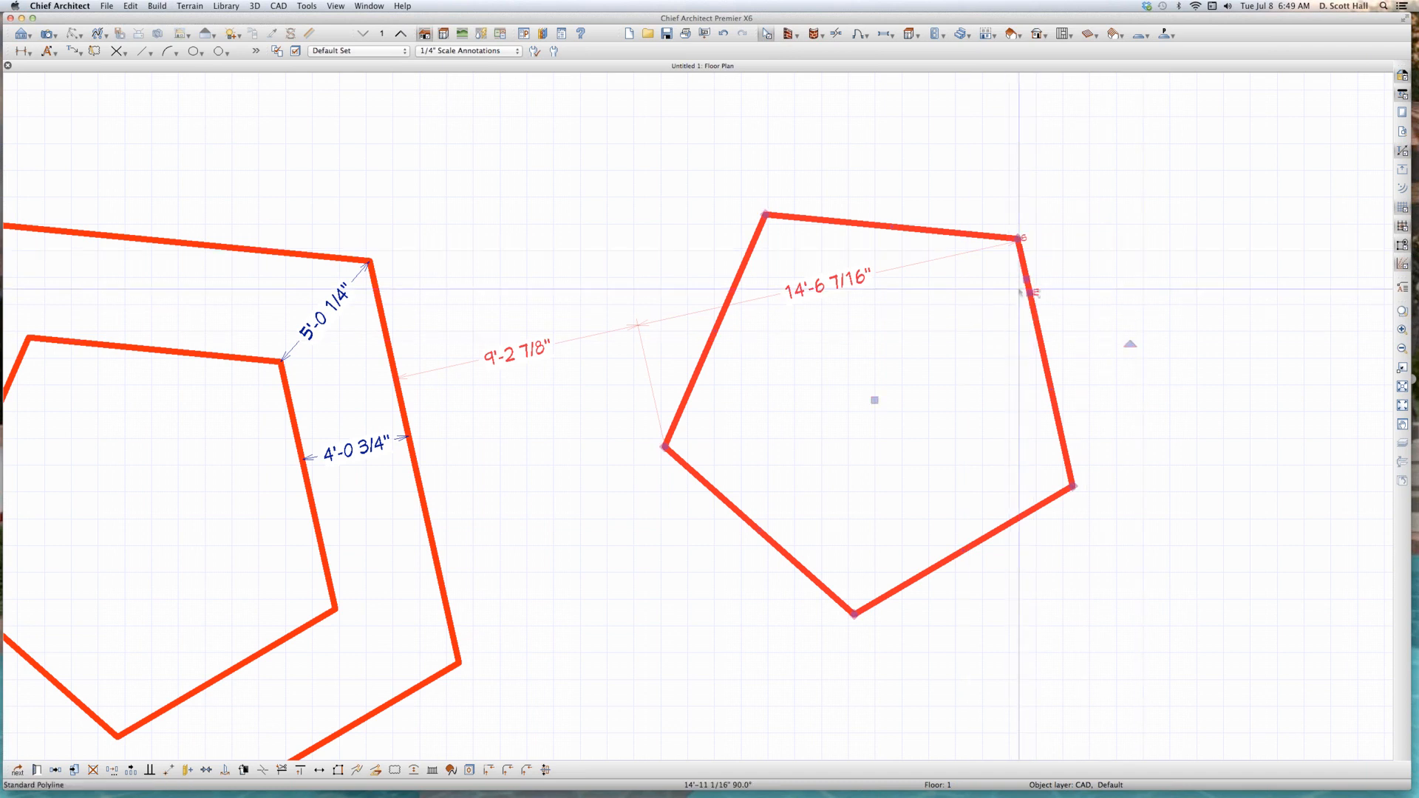
drag(1029, 280, 1150, 247)
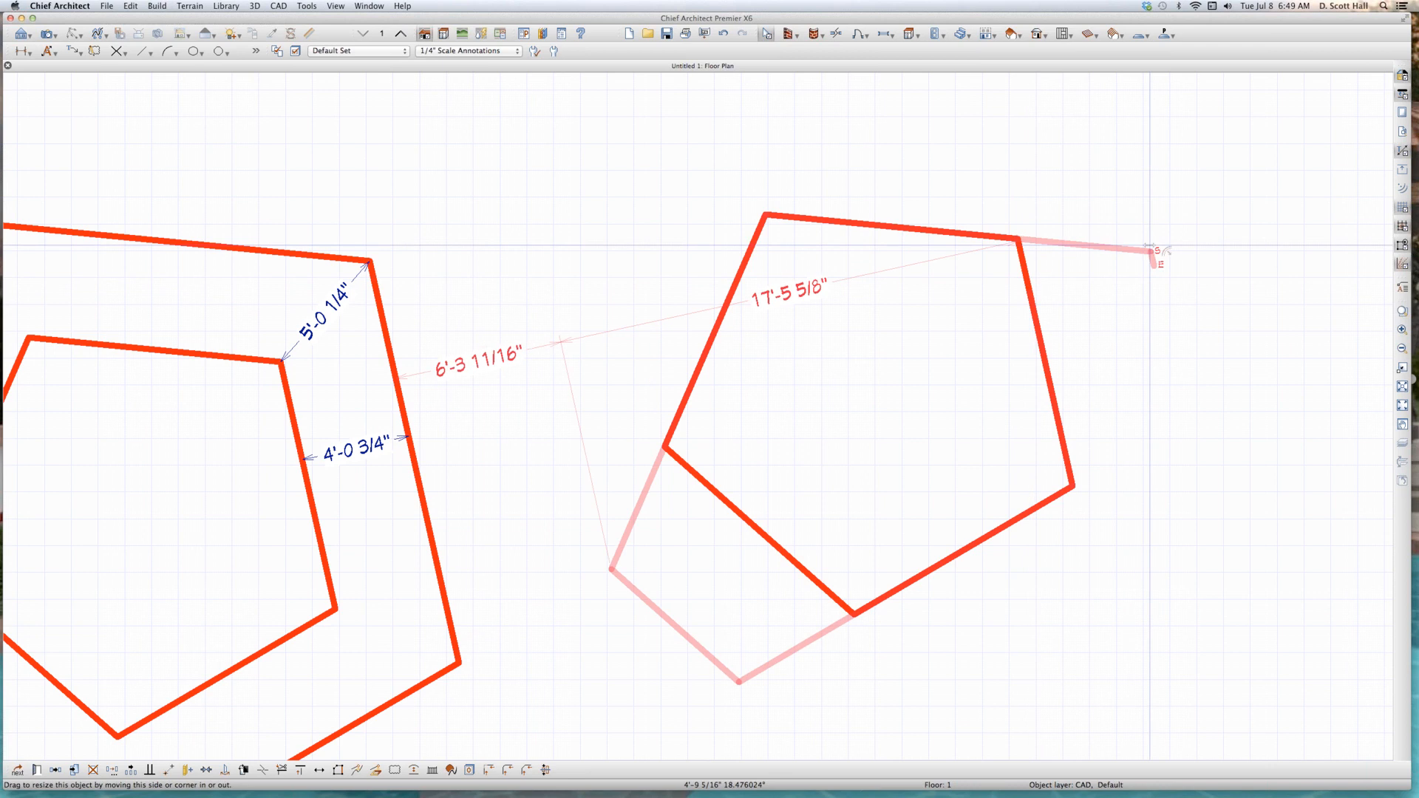
key(Escape)
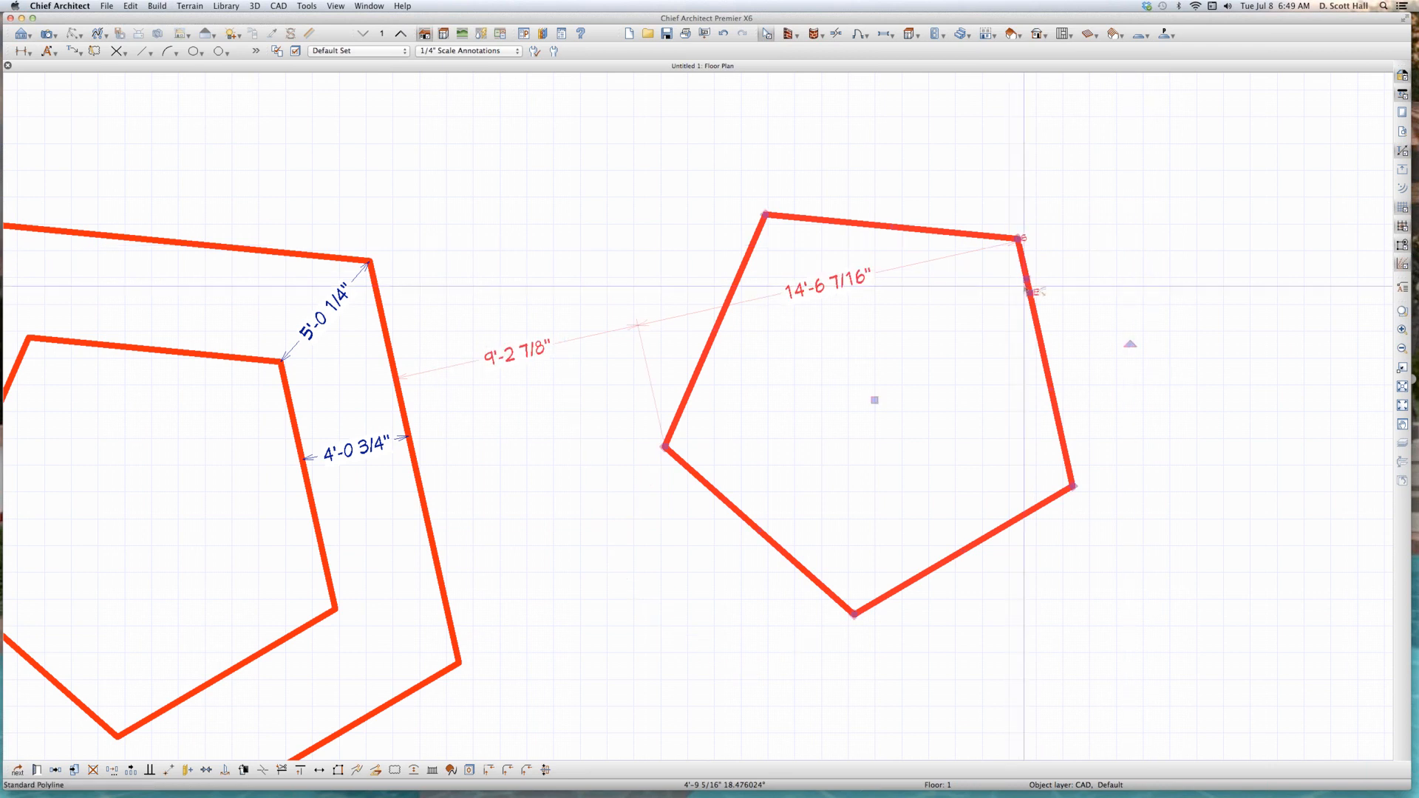
Step: Delete the broken pentagon's lower right edge segment and all of its remaining edges
click(1033, 292)
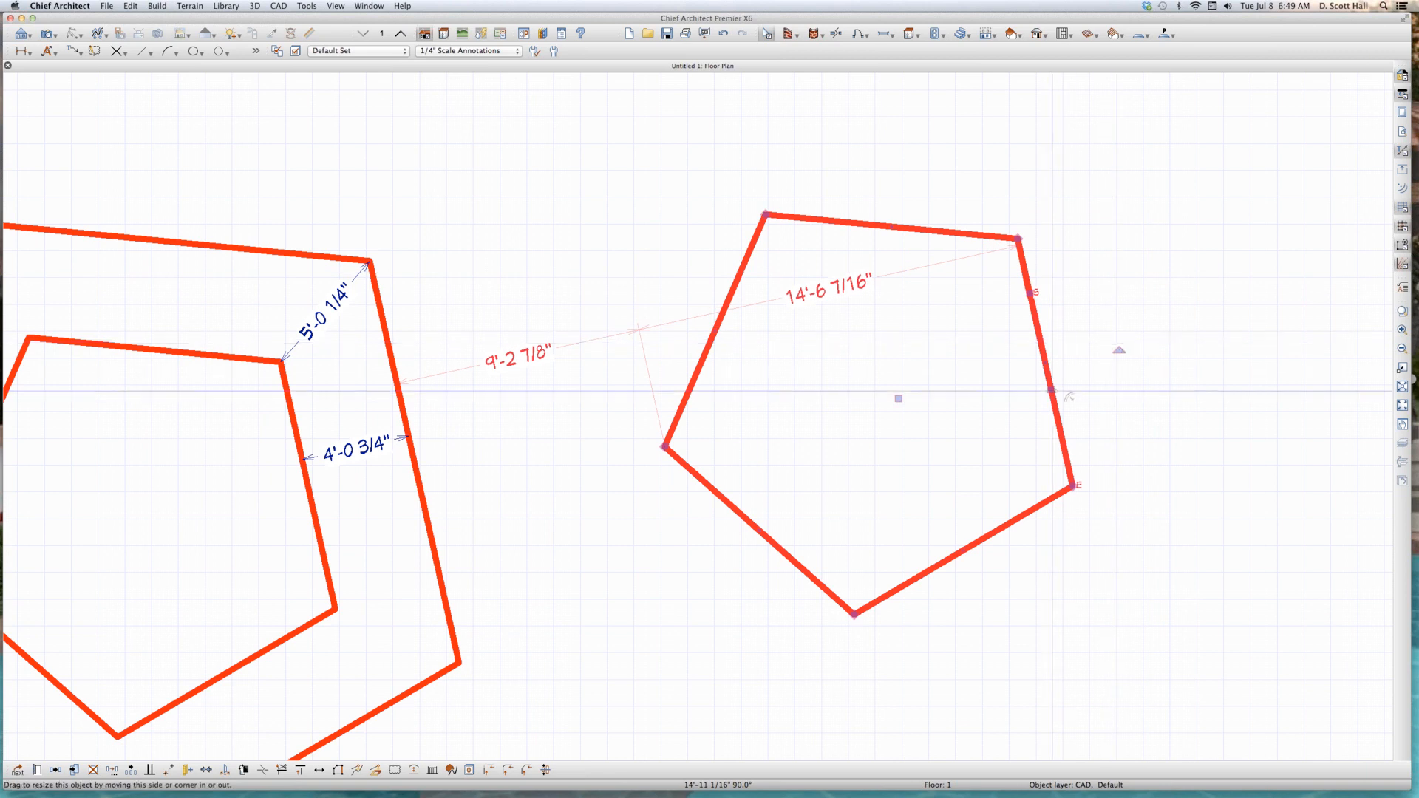
key(Delete)
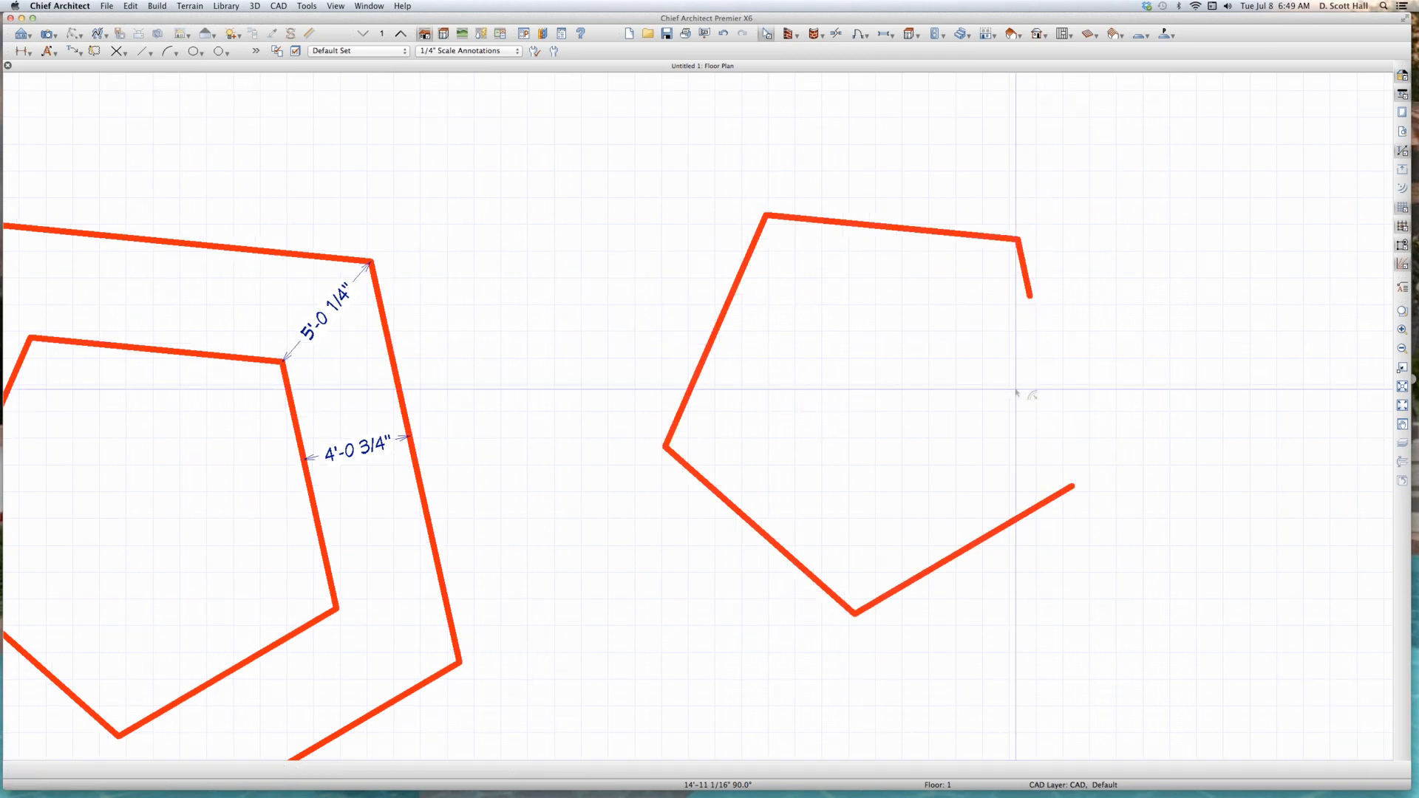
drag(602, 164, 1310, 692)
key(Delete)
Step: Copy the inner pentagon of the concentric pair and paste the copy into the empty space beside the outer pentagon
scroll(1197, 669, down, 4)
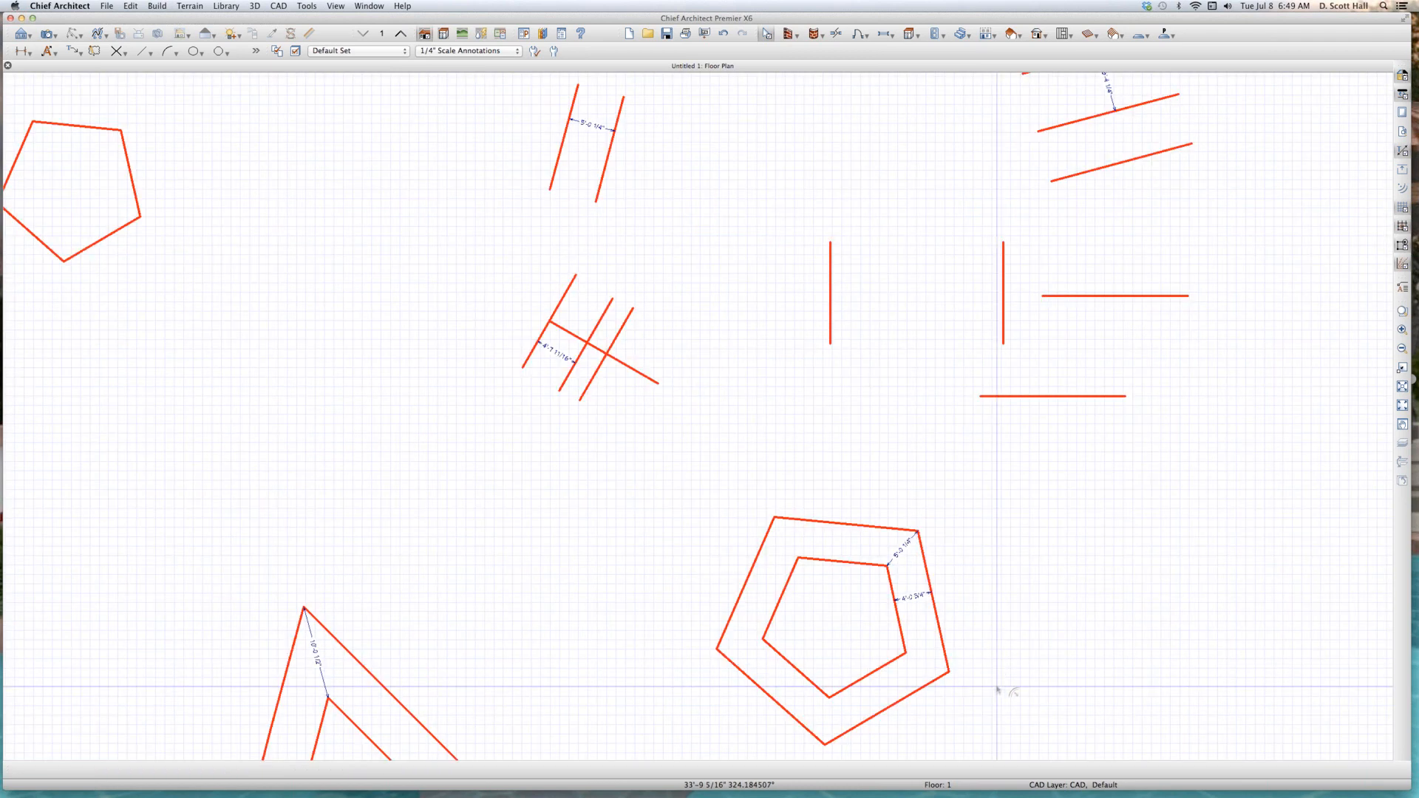
click(902, 637)
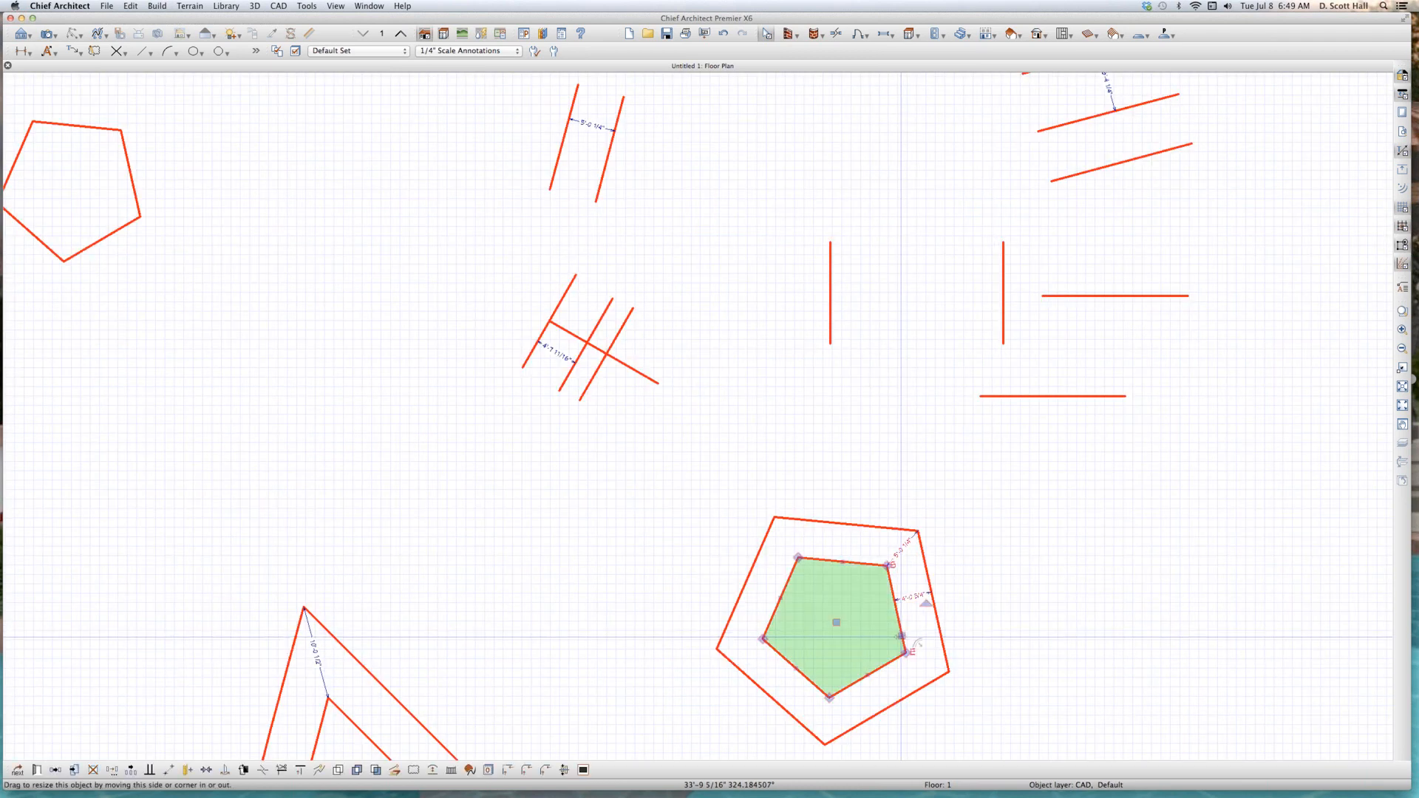
key(super+c)
key(super+v)
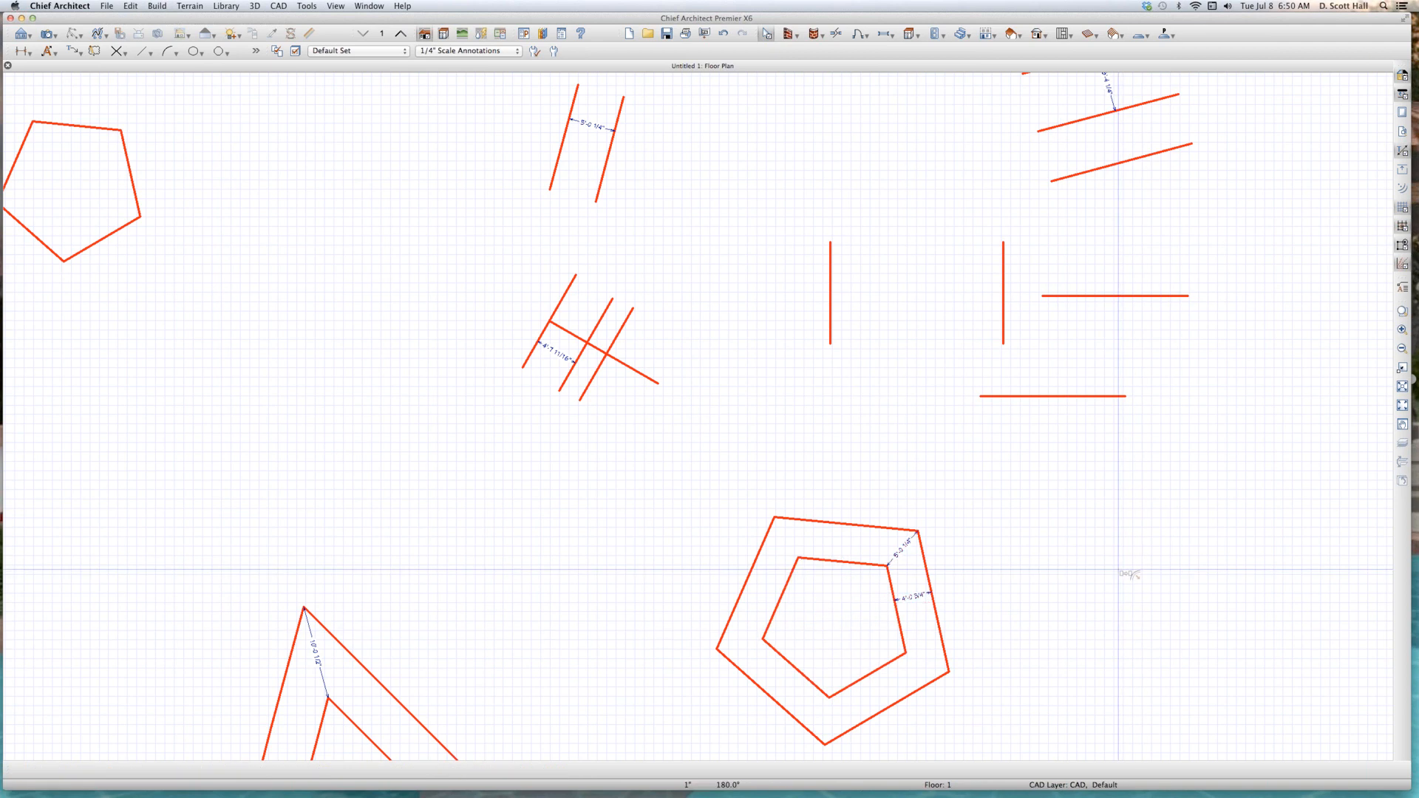
click(1117, 567)
scroll(1088, 434, down, 2)
scroll(917, 173, up, 5)
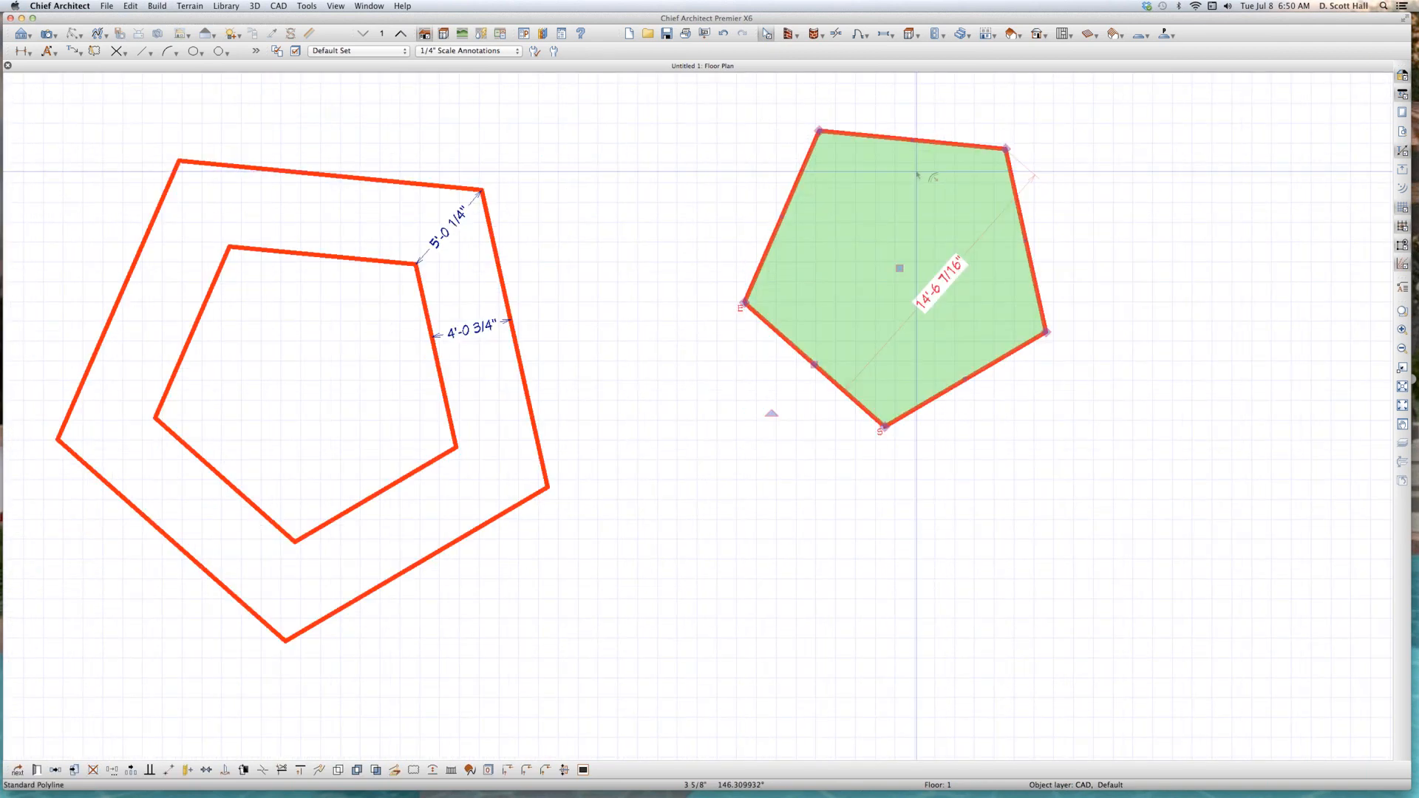
Step: Break the pasted pentagon's right edge slightly below its upper right corner, inspect the break point up close, and deselect the pentagon
click(1013, 179)
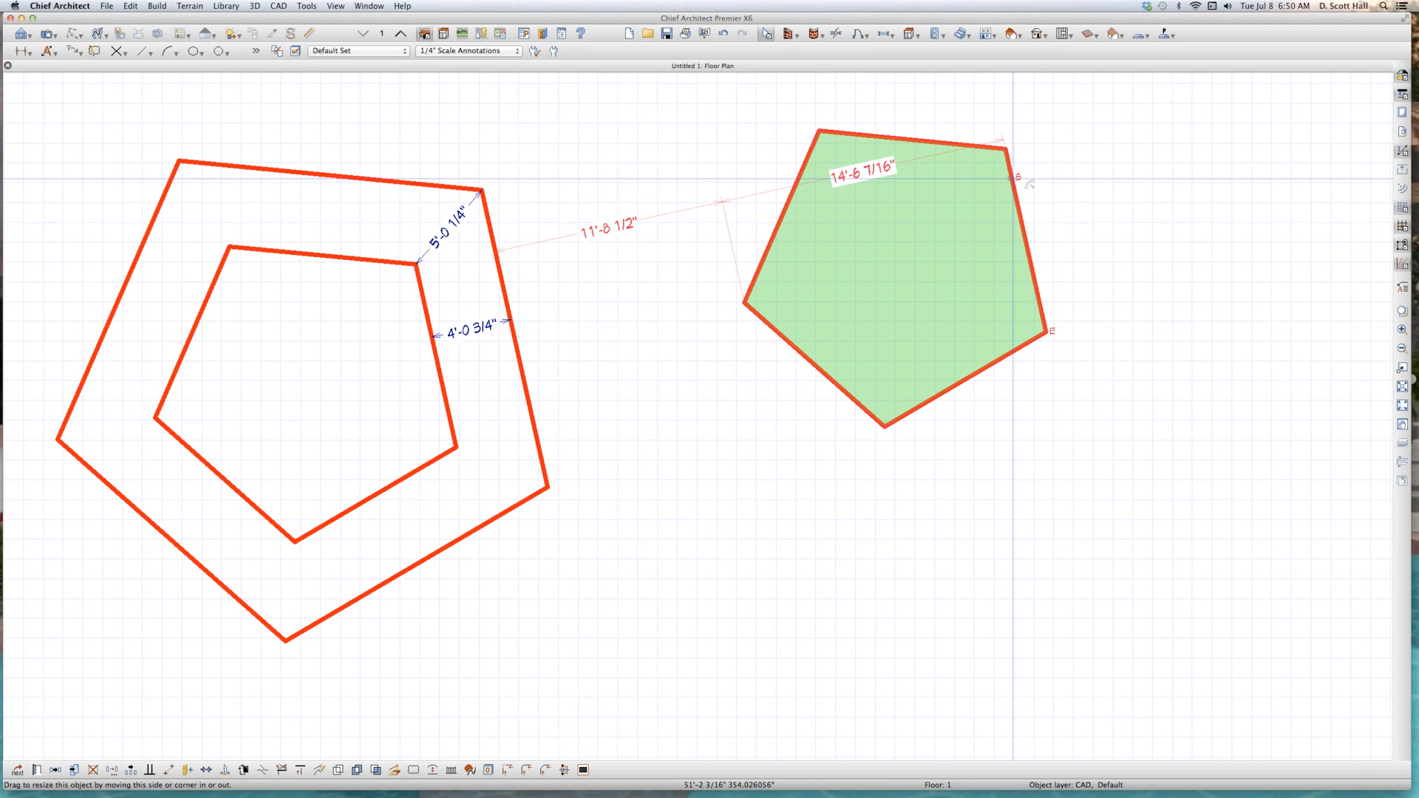
mouse_move(1014, 178)
mouse_down()
mouse_move(1150, 176)
mouse_move(1028, 174)
mouse_up()
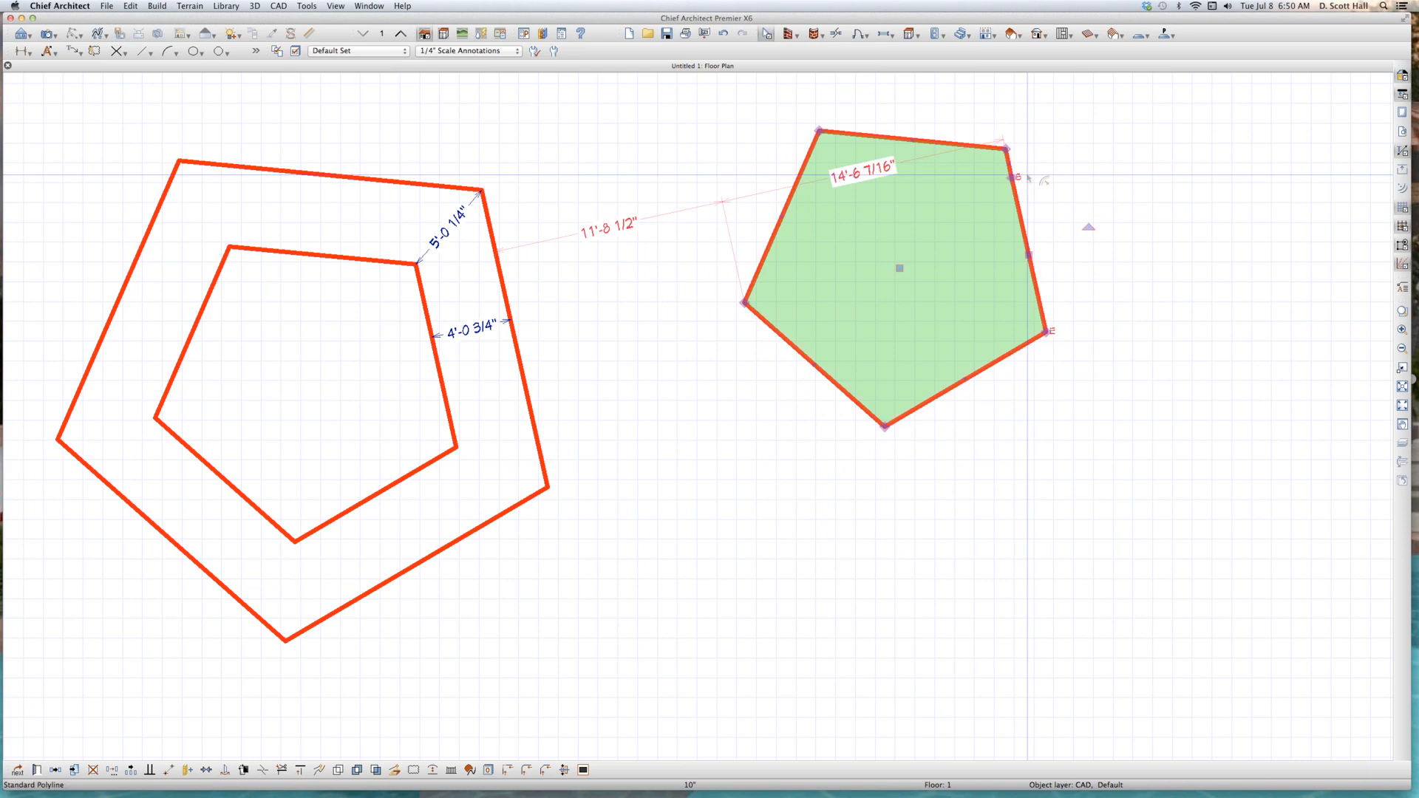
scroll(1026, 133, up, 4)
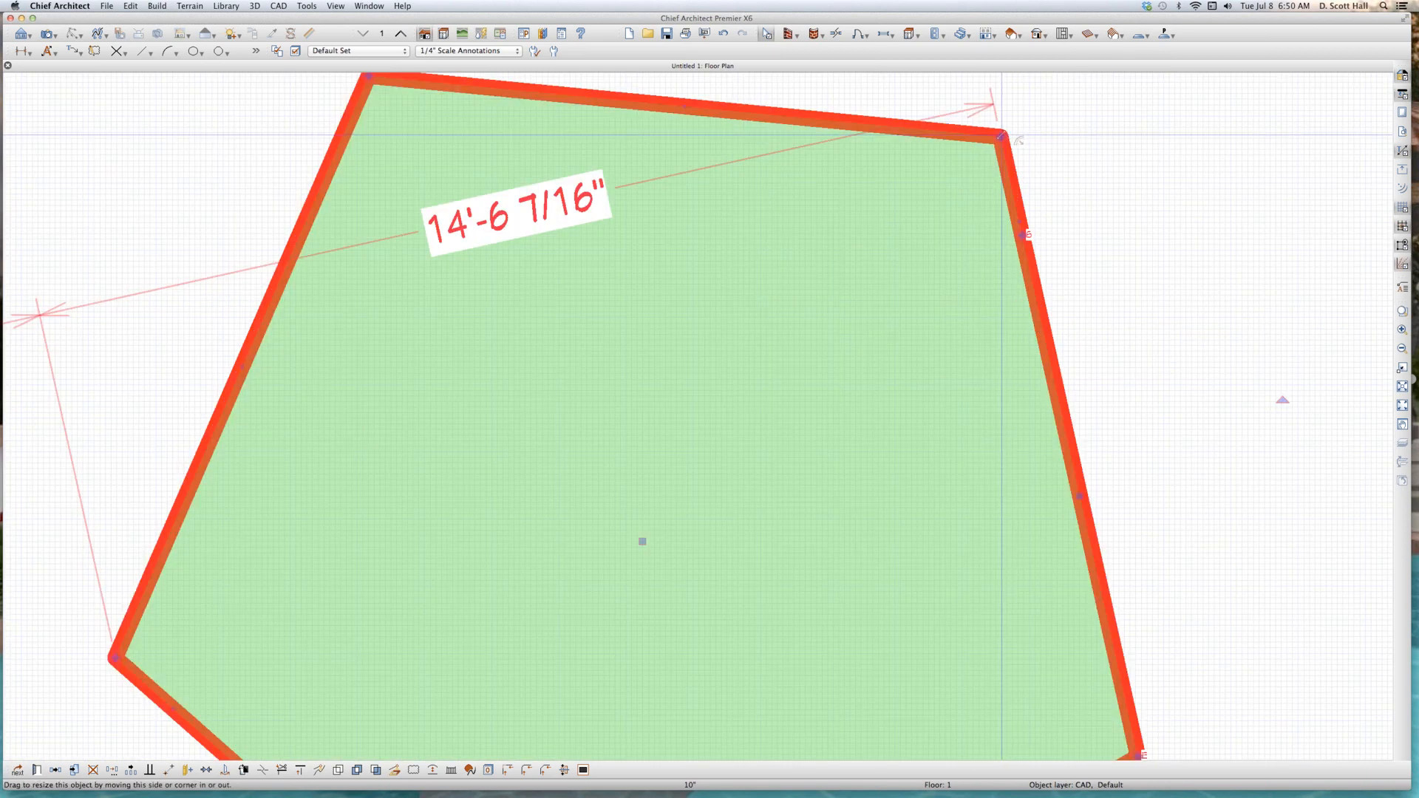
scroll(1001, 139, up, 3)
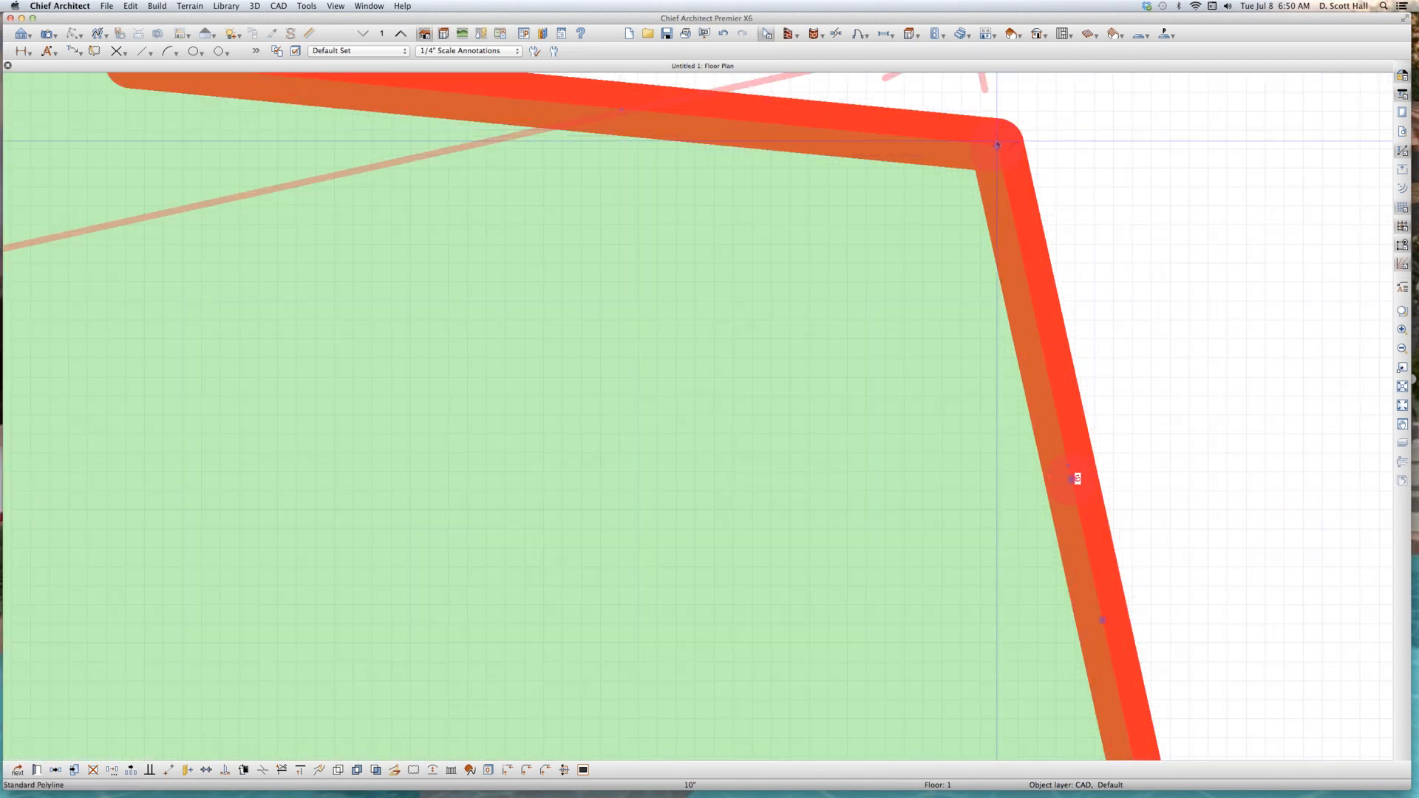
scroll(998, 148, down, 4)
scroll(1029, 251, up, 2)
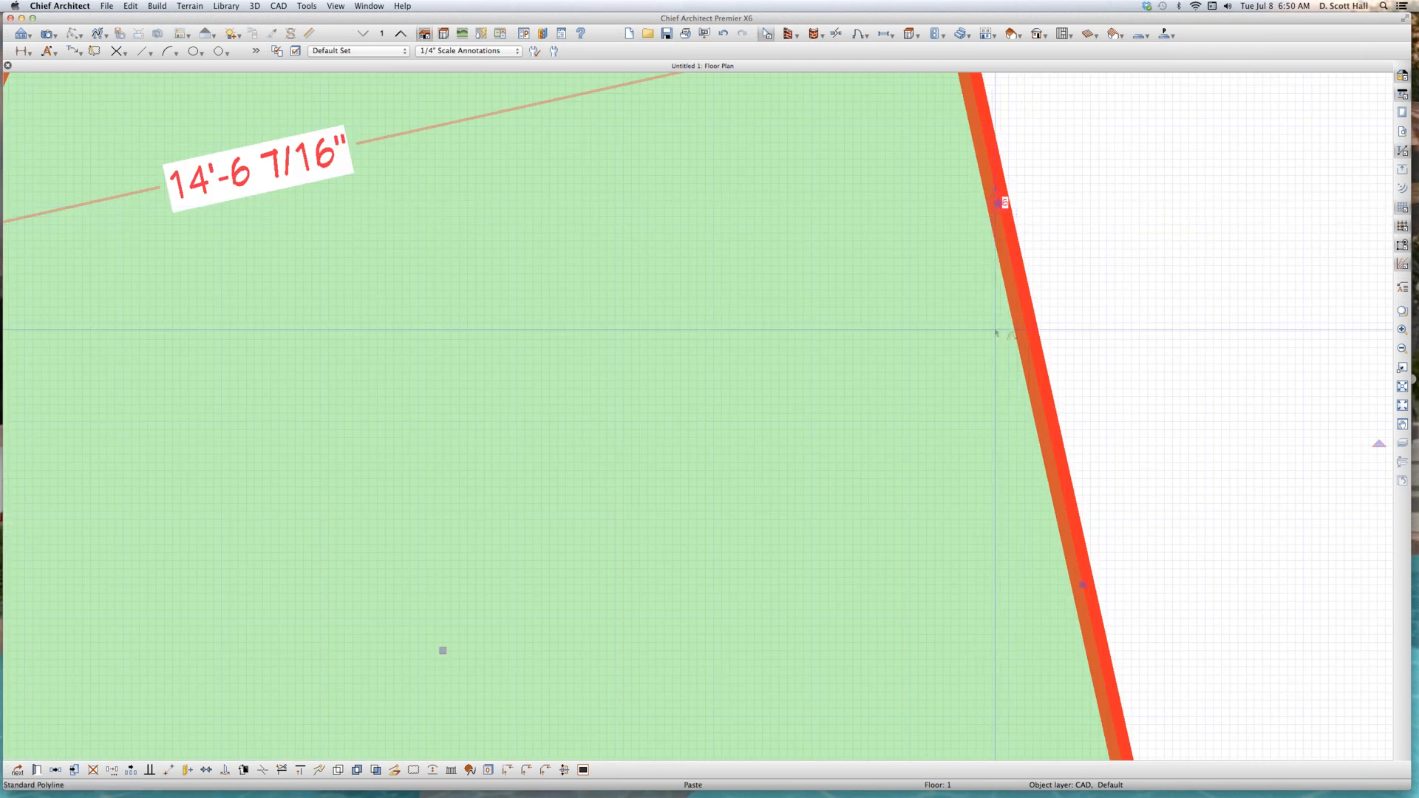
scroll(998, 328, down, 3)
key(Escape)
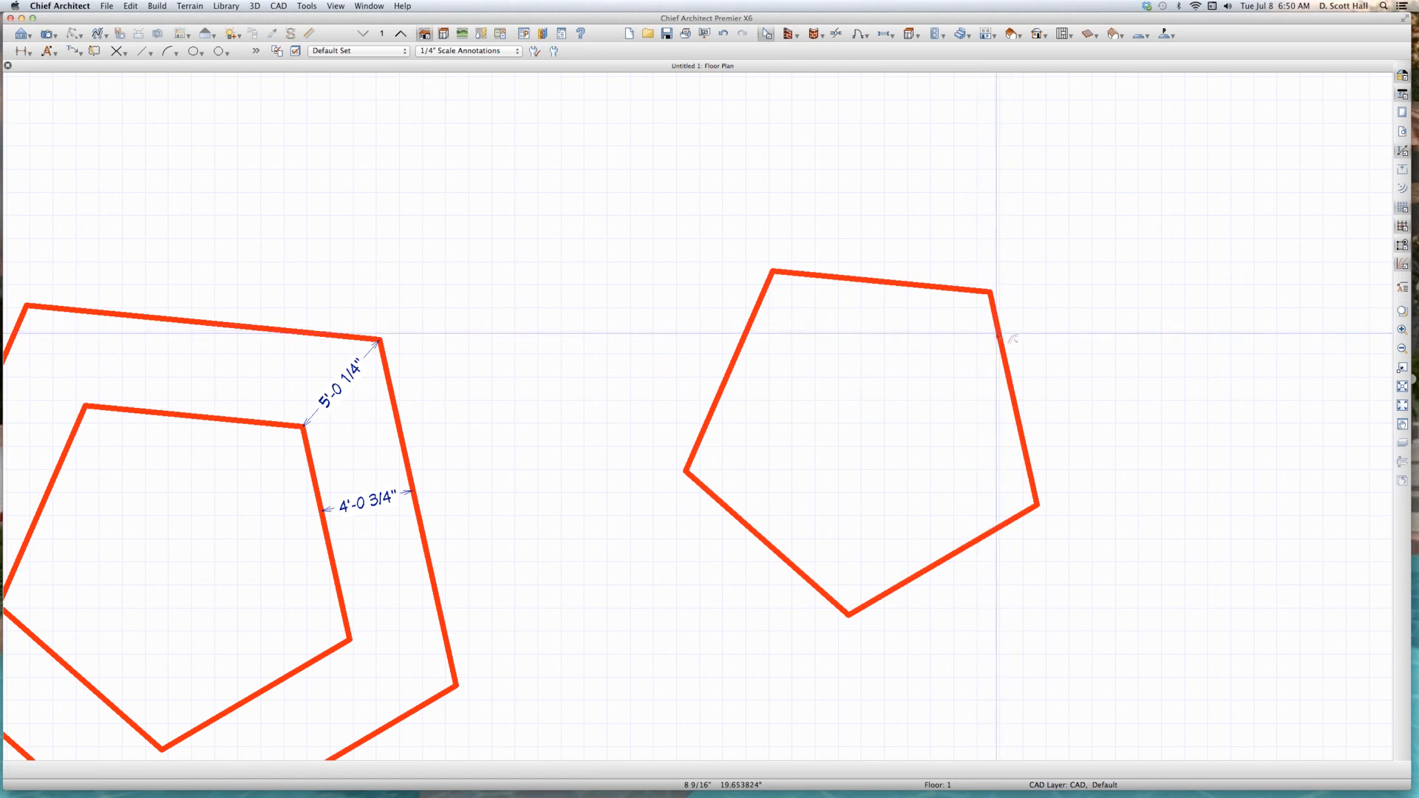
Step: Enlarge the pasted pentagon concentrically from the break point on its right edge by a polar distance of 48.25 inches
click(996, 327)
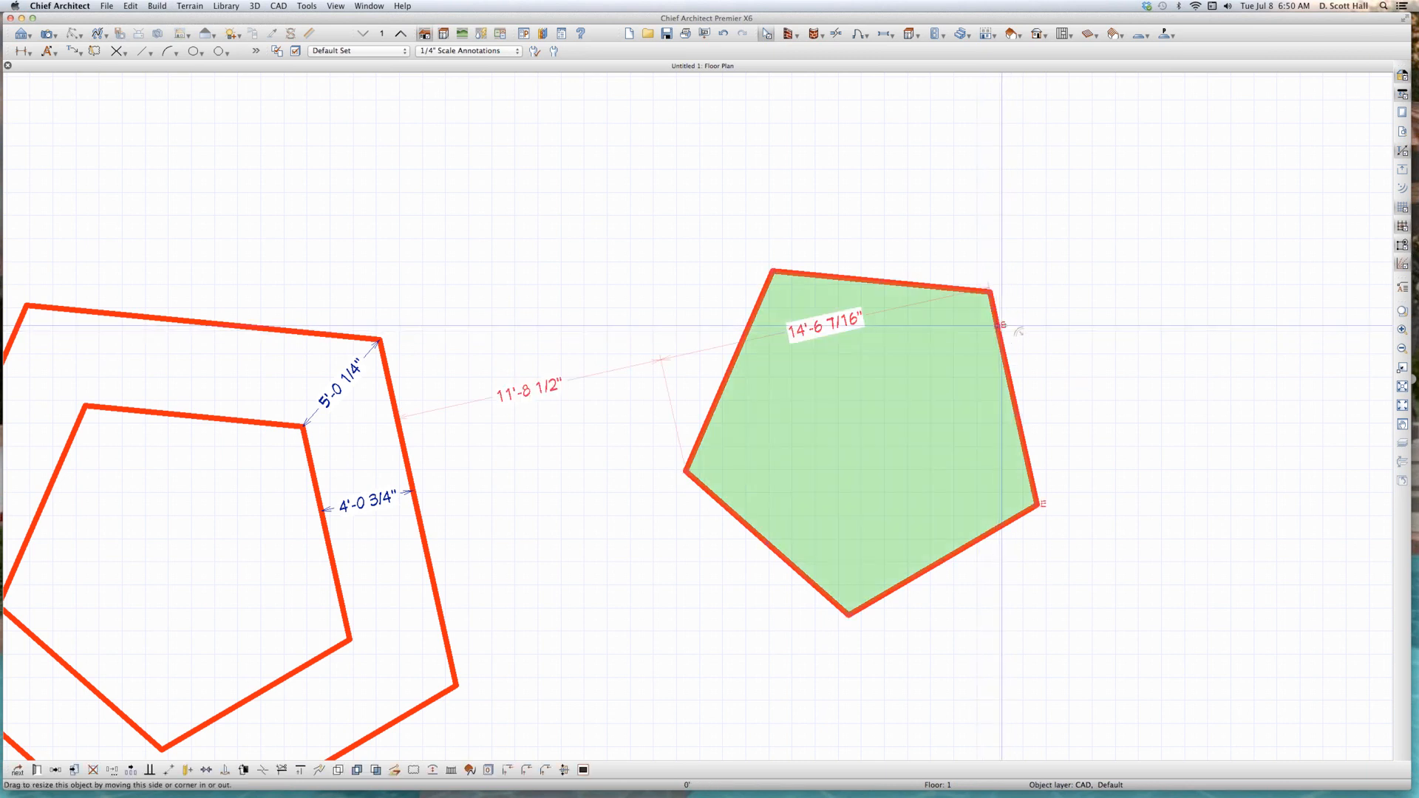
drag(996, 328, 1037, 318)
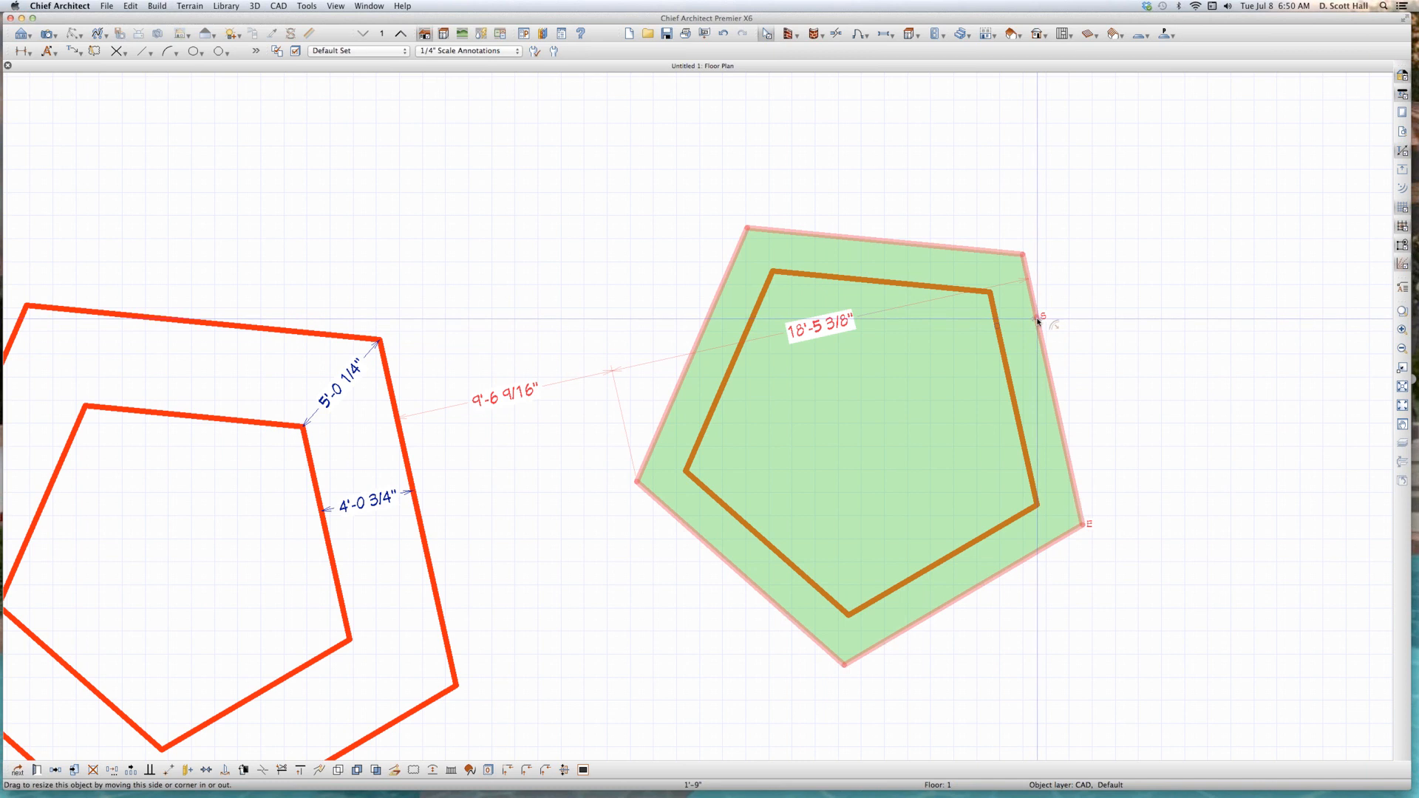
key(Tab)
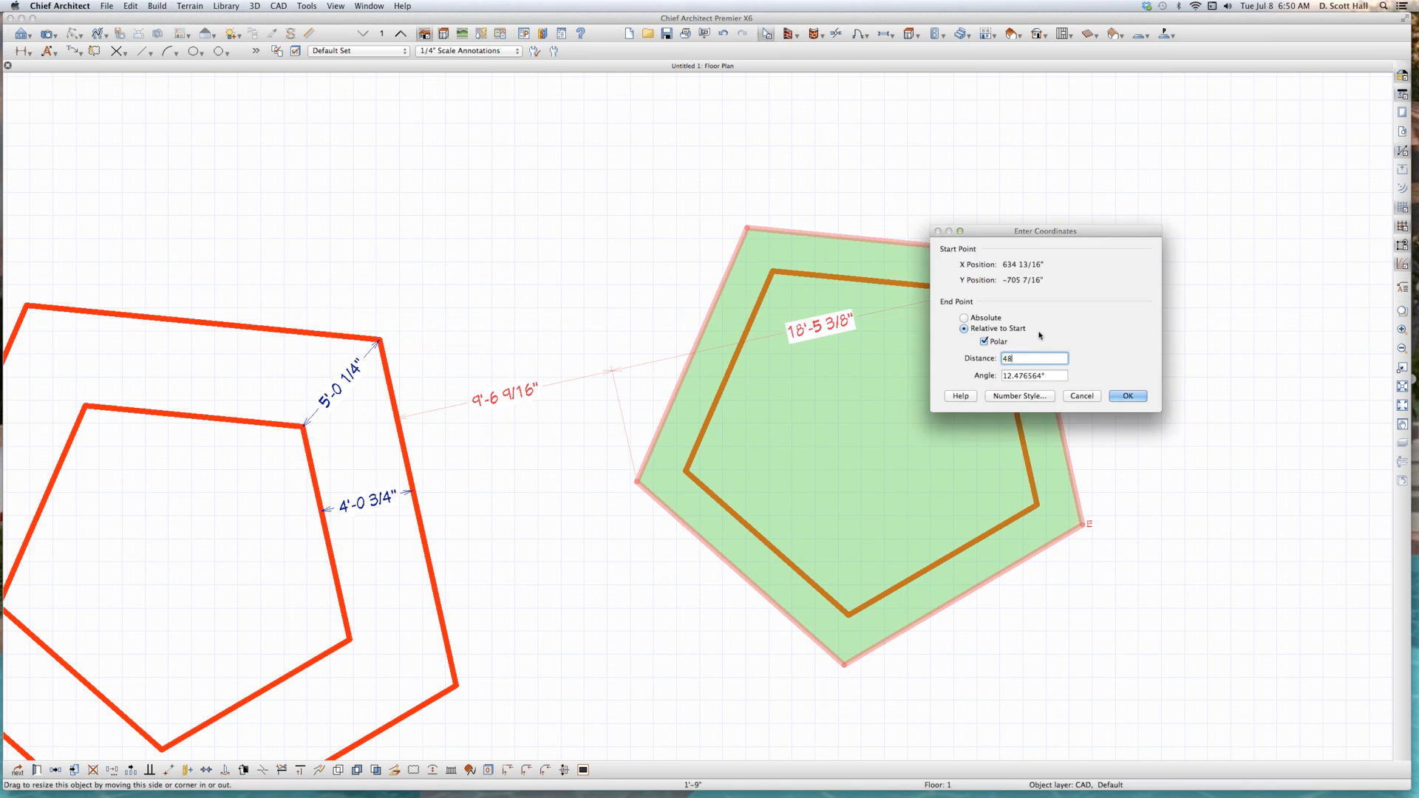
text(25)
key(Return)
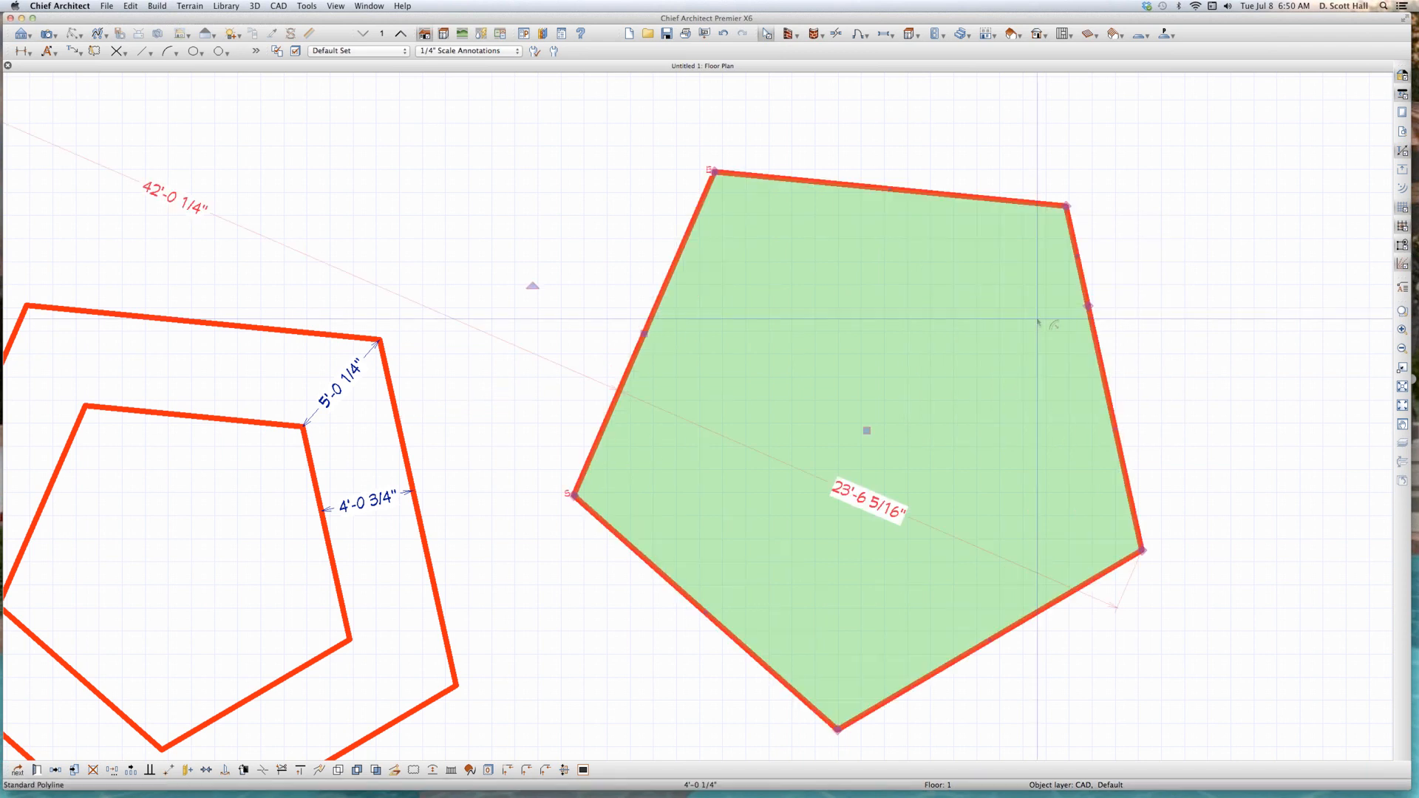
scroll(1038, 322, down, 5)
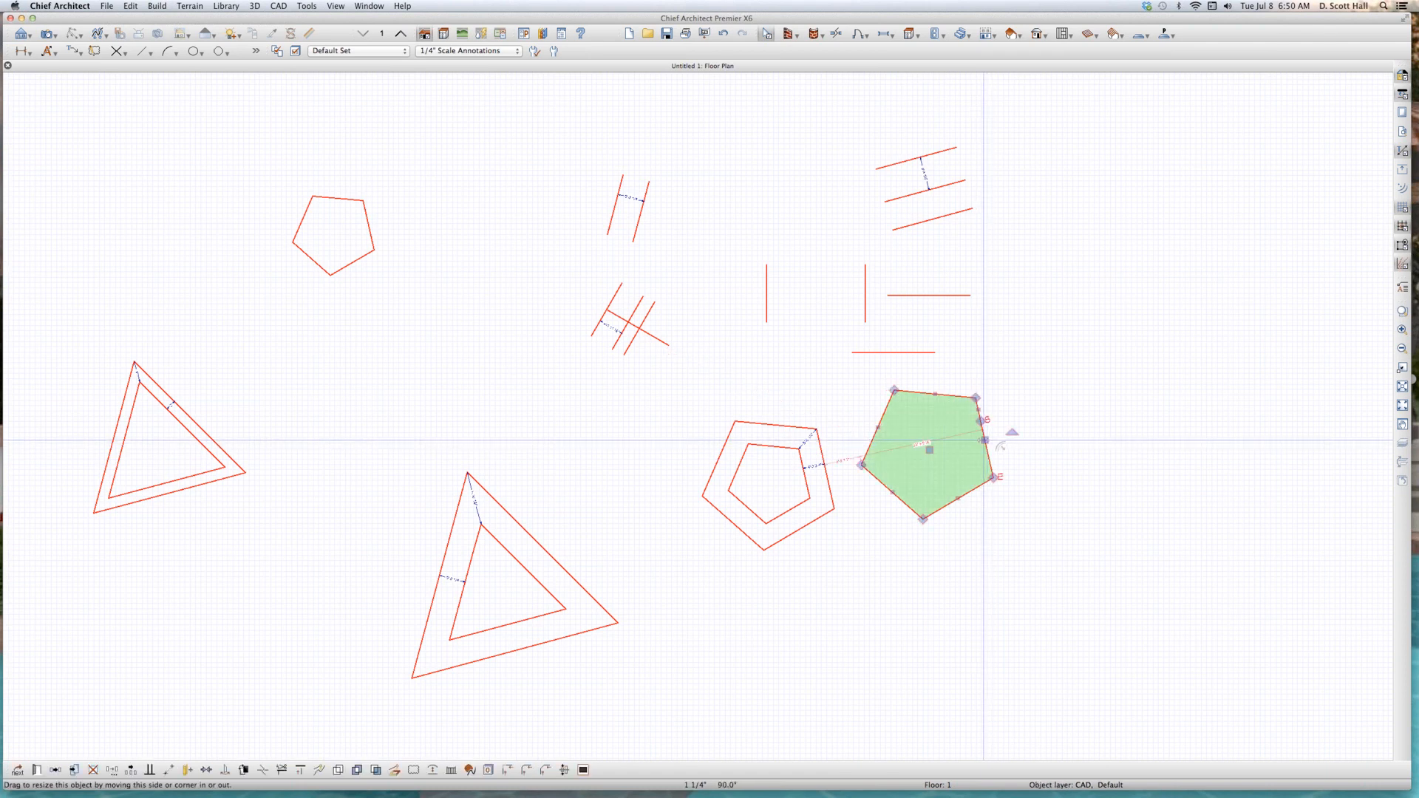
Step: Make a concentric copy of the enlarged pentagon, offset outward from its right-edge break point by 48.25 inches
scroll(984, 440, up, 3)
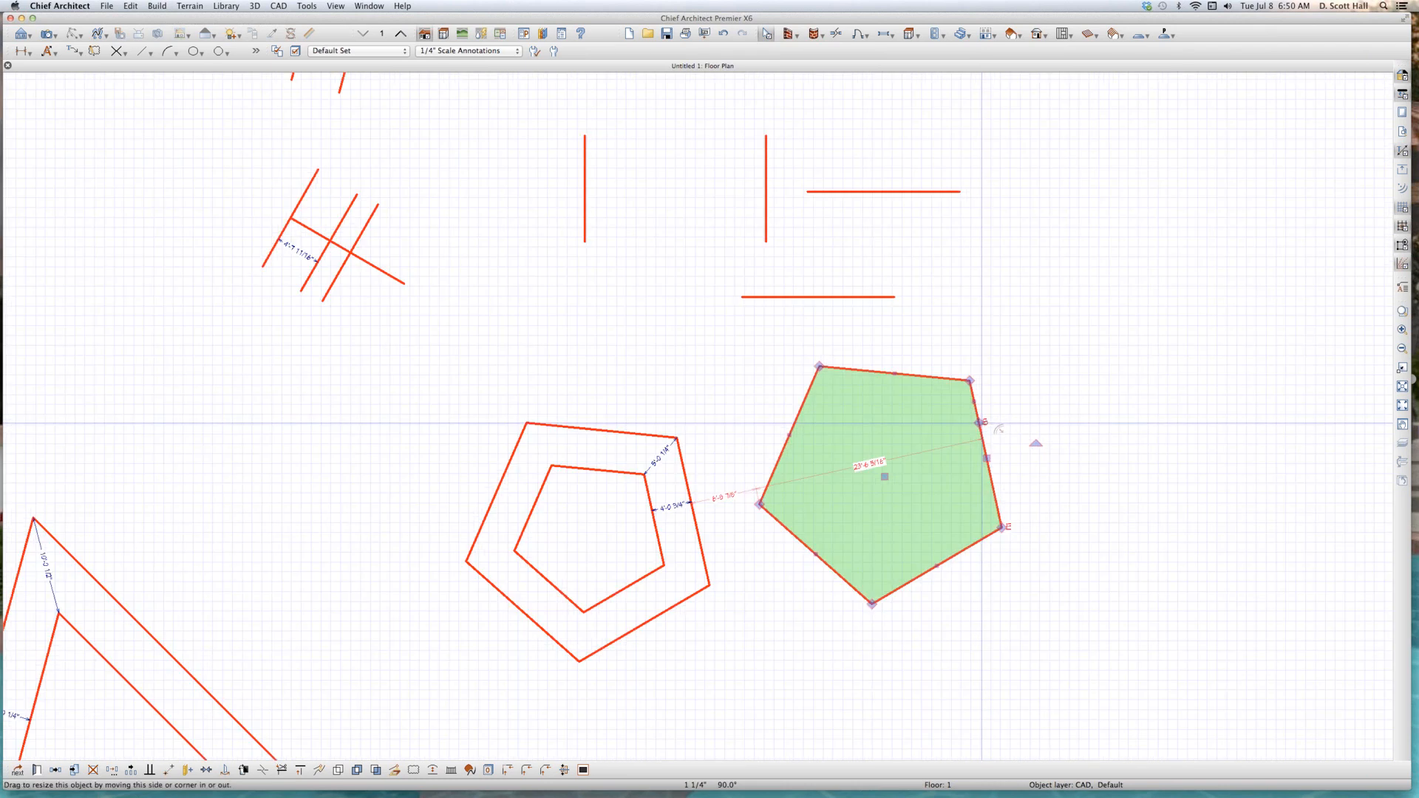
drag(979, 423, 1018, 407)
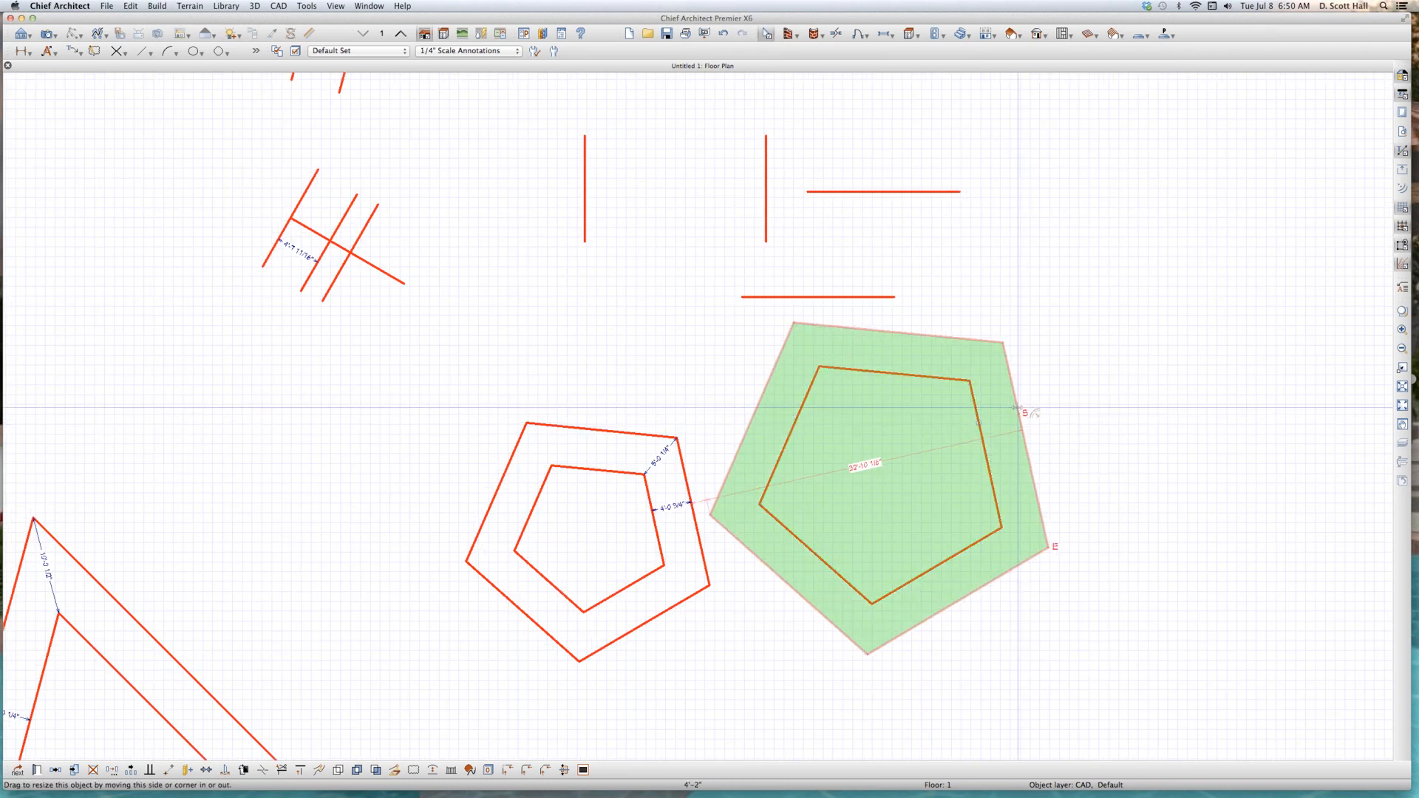
key(Tab)
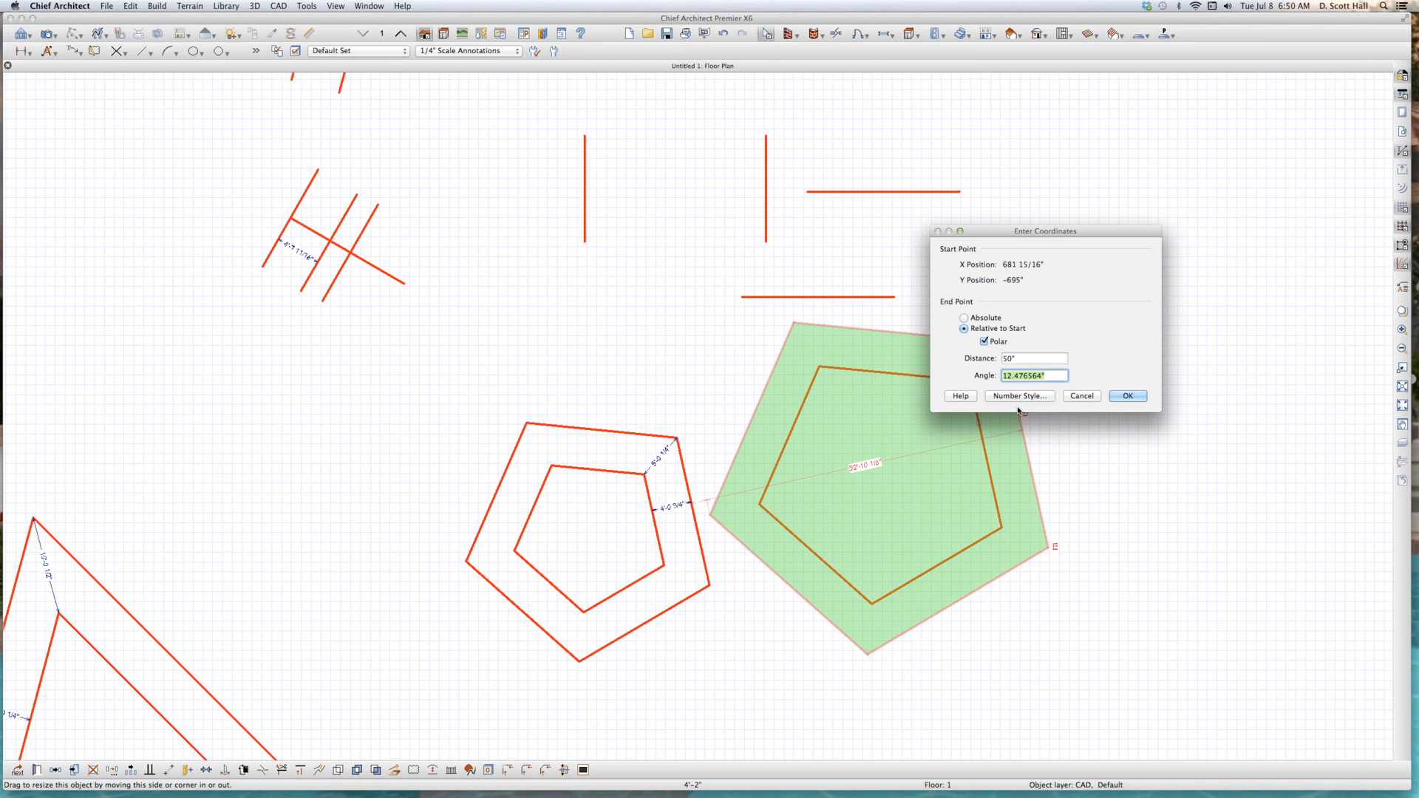
click(1016, 359)
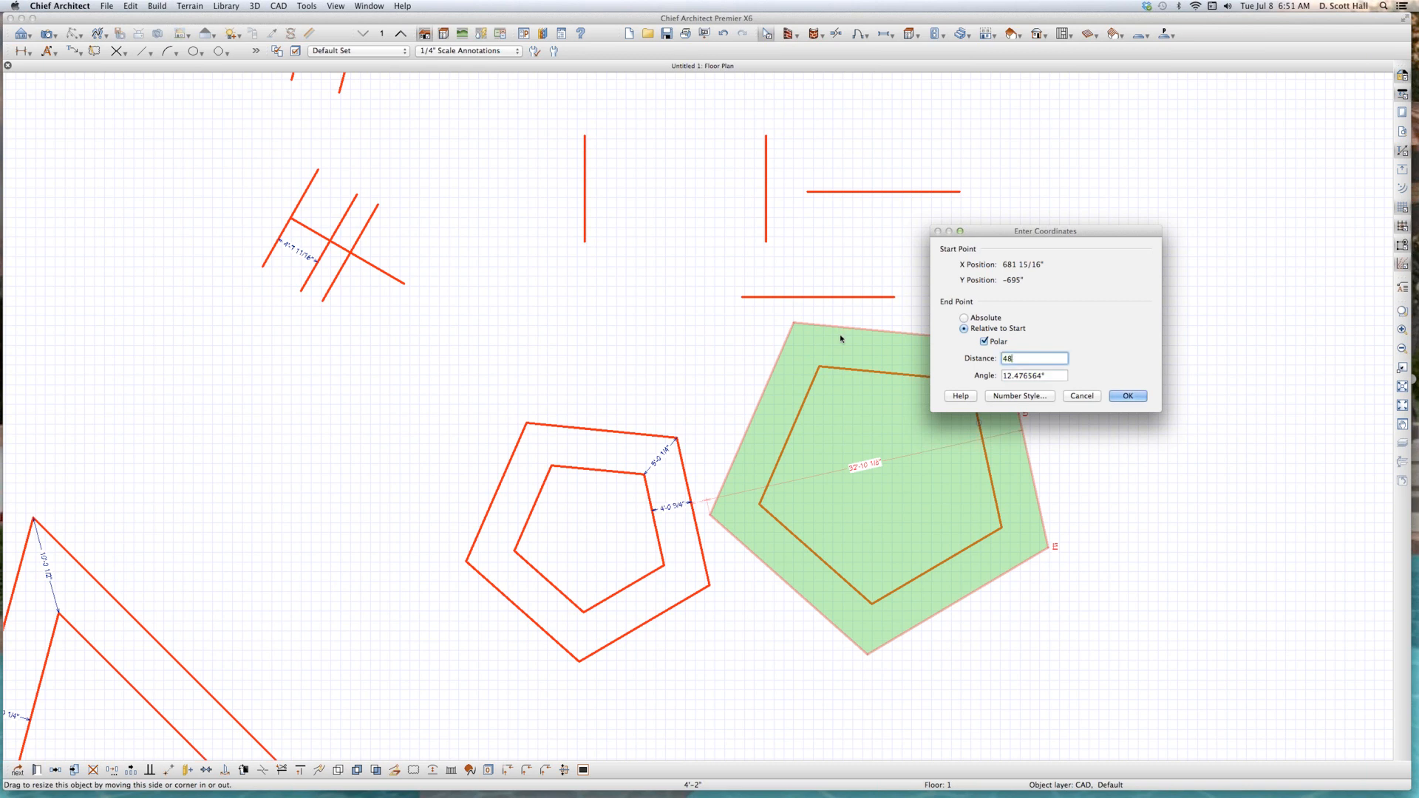
key(Return)
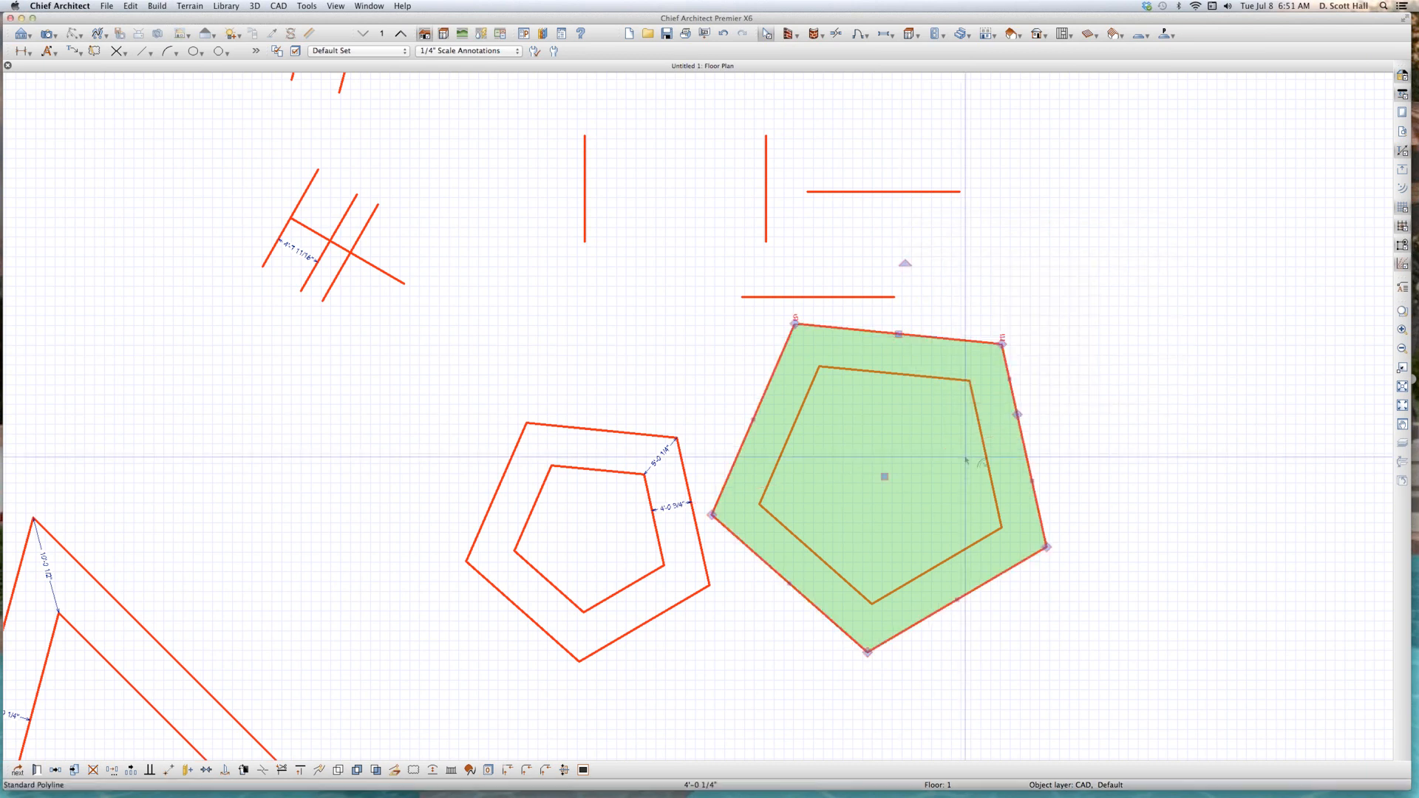
Step: Dimension the gap between the right edges of the new inner and outer pentagons
scroll(969, 459, up, 3)
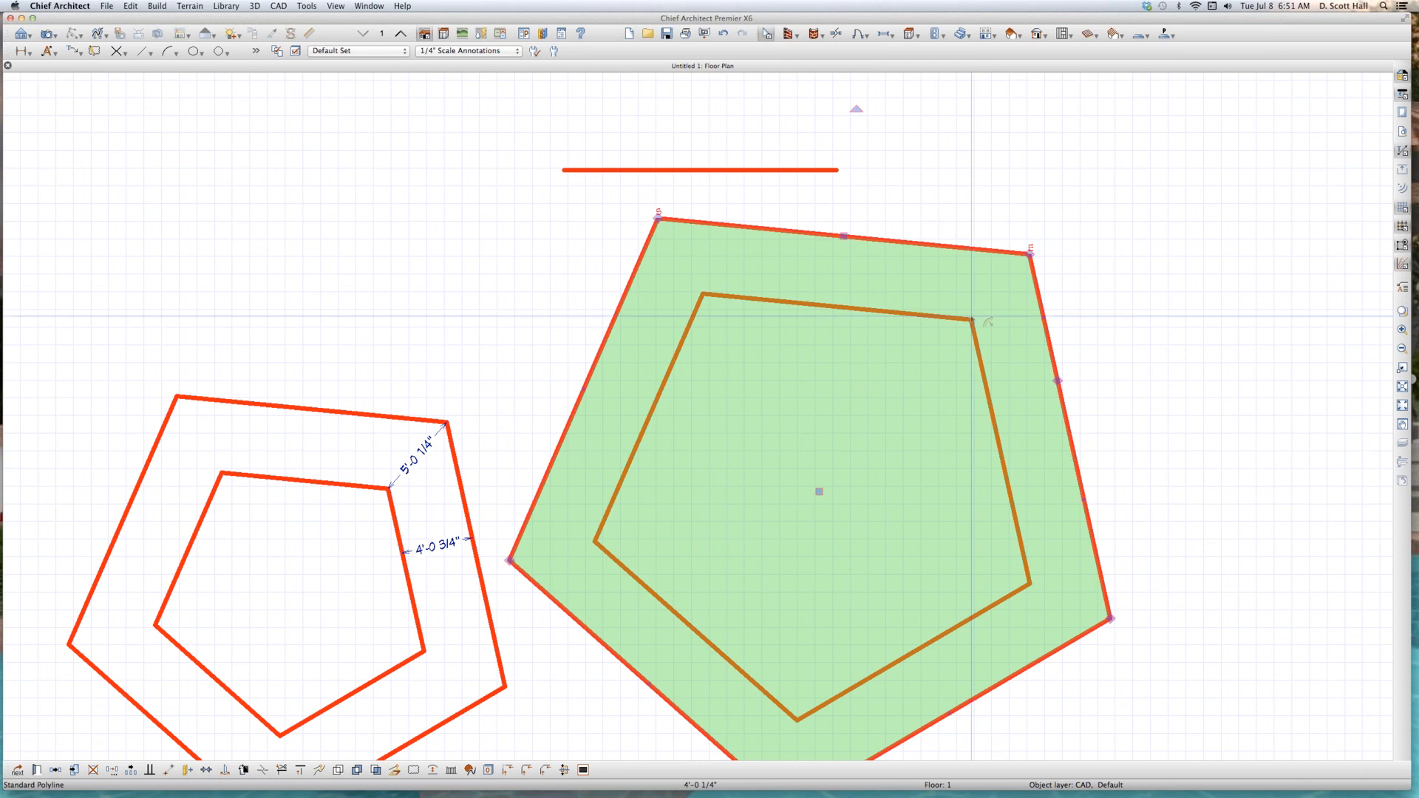
scroll(972, 320, up, 3)
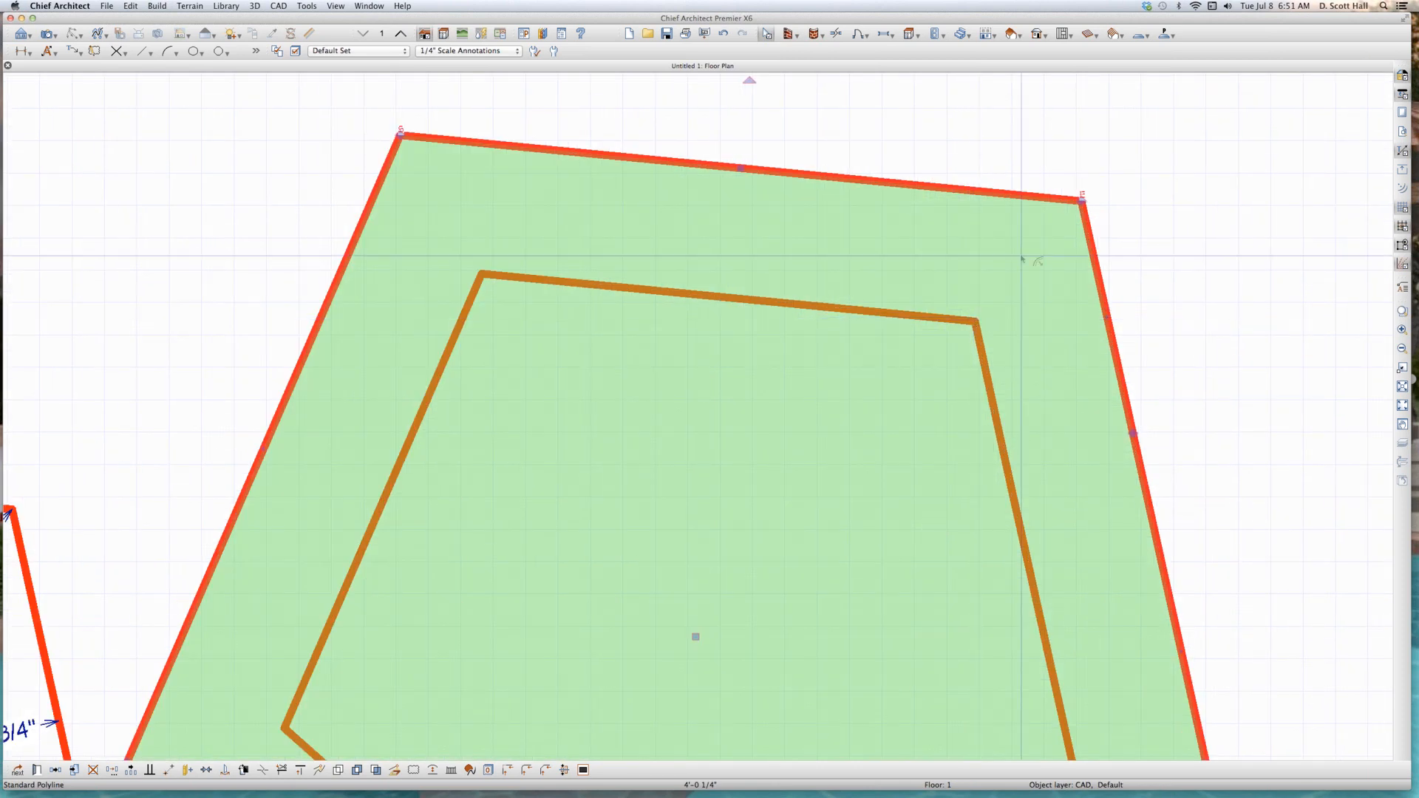
click(1084, 366)
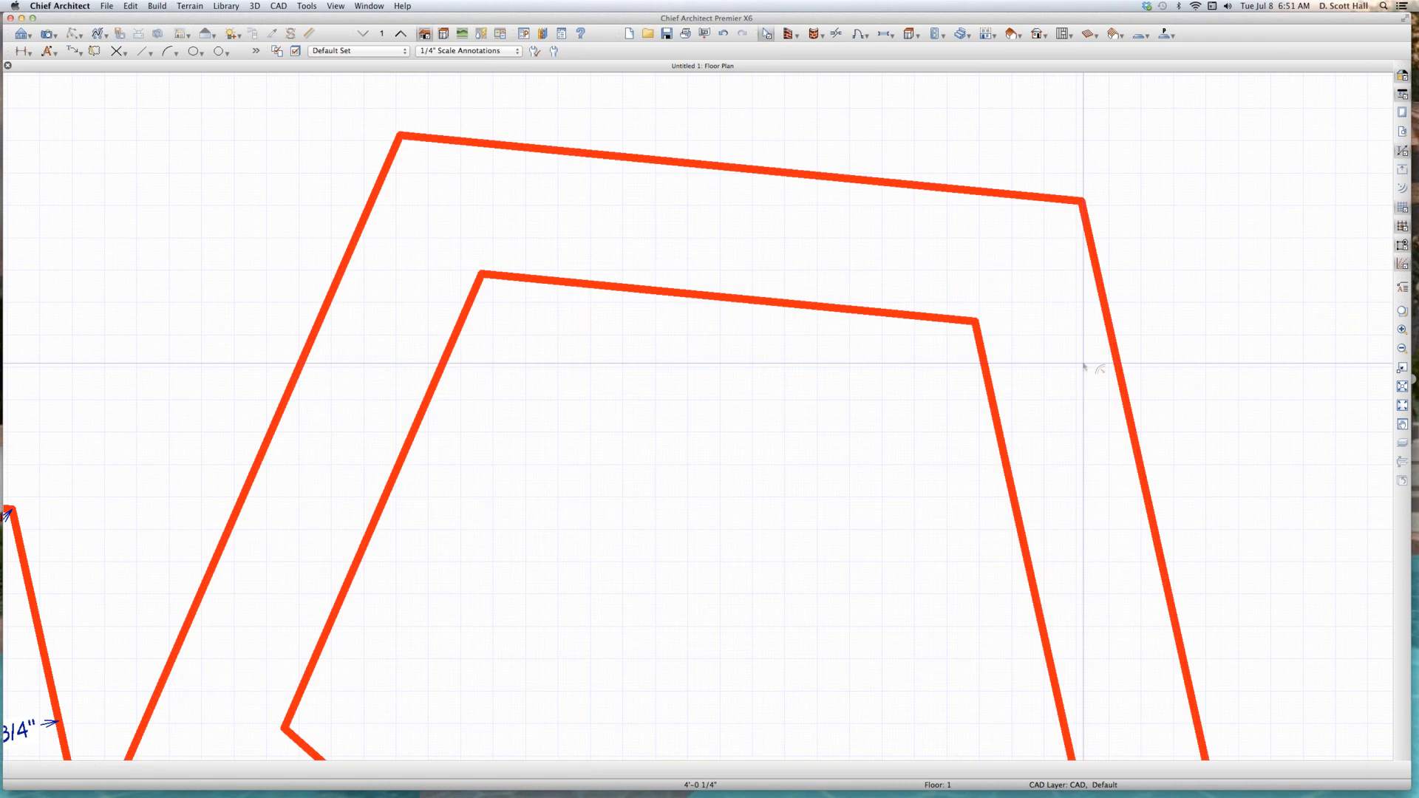
key(d)
drag(1010, 471, 1134, 436)
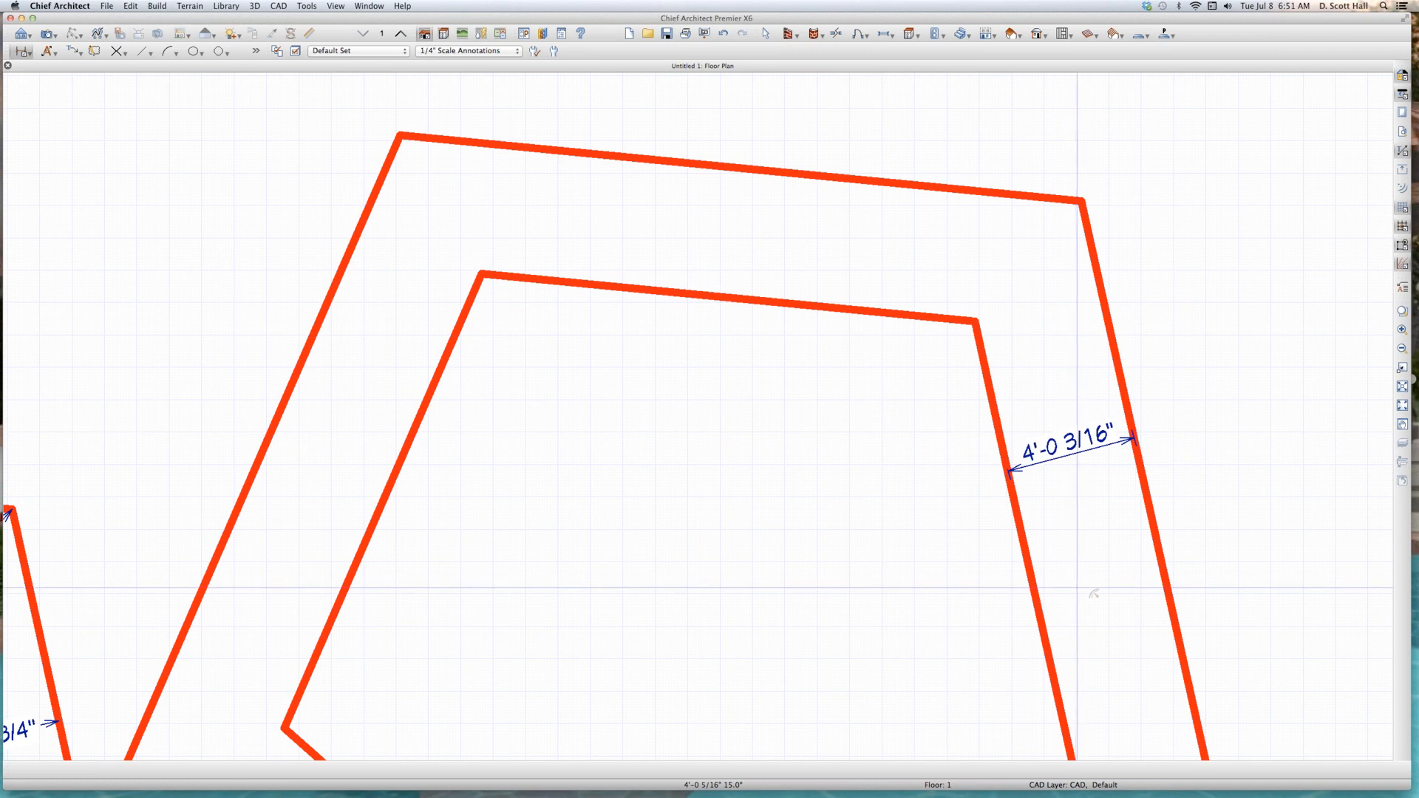
Step: Dimension the distance between the upper right corners of the two larger concentric pentagons and return to object selection
scroll(1094, 594, down, 5)
scroll(997, 435, up, 1)
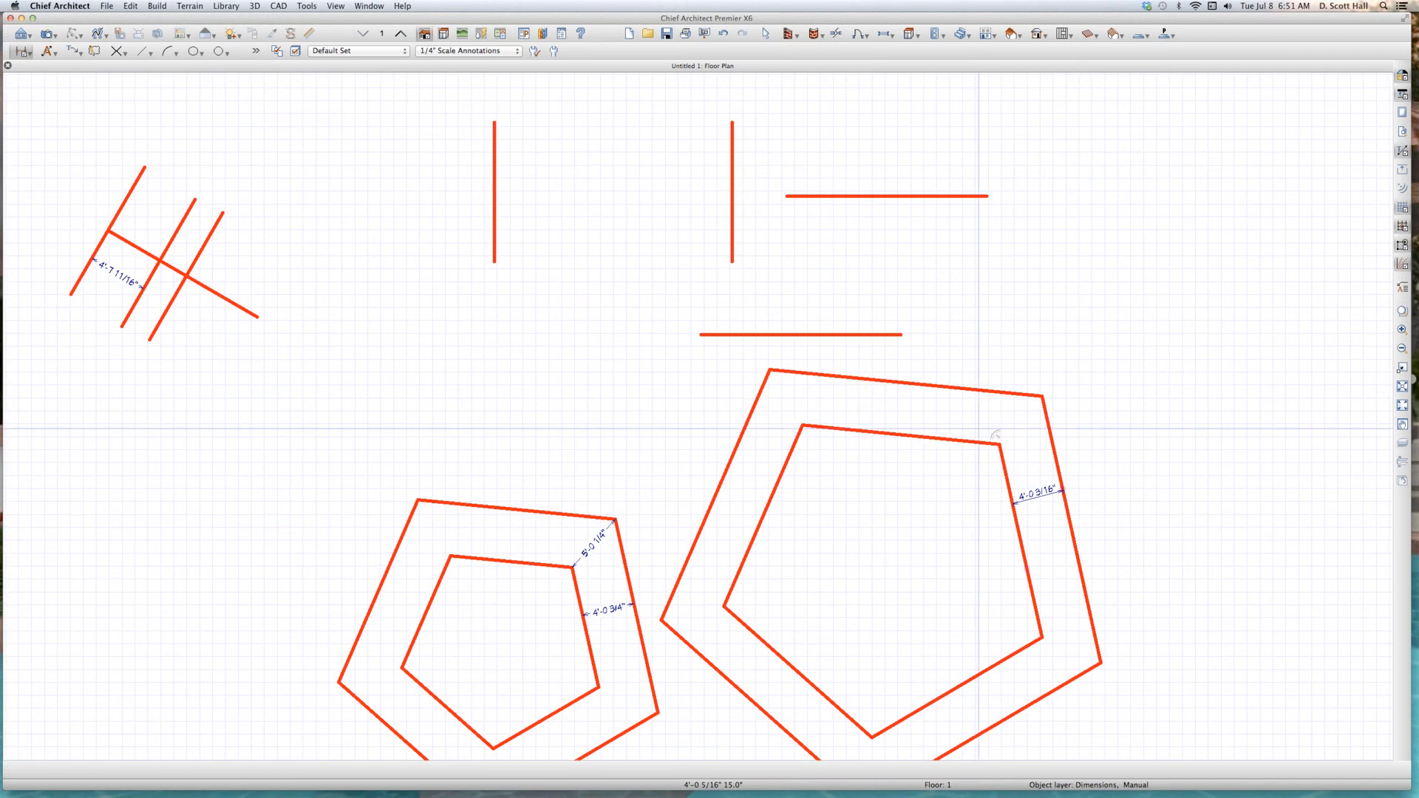
drag(1000, 444, 1039, 397)
scroll(1054, 649, up, 3)
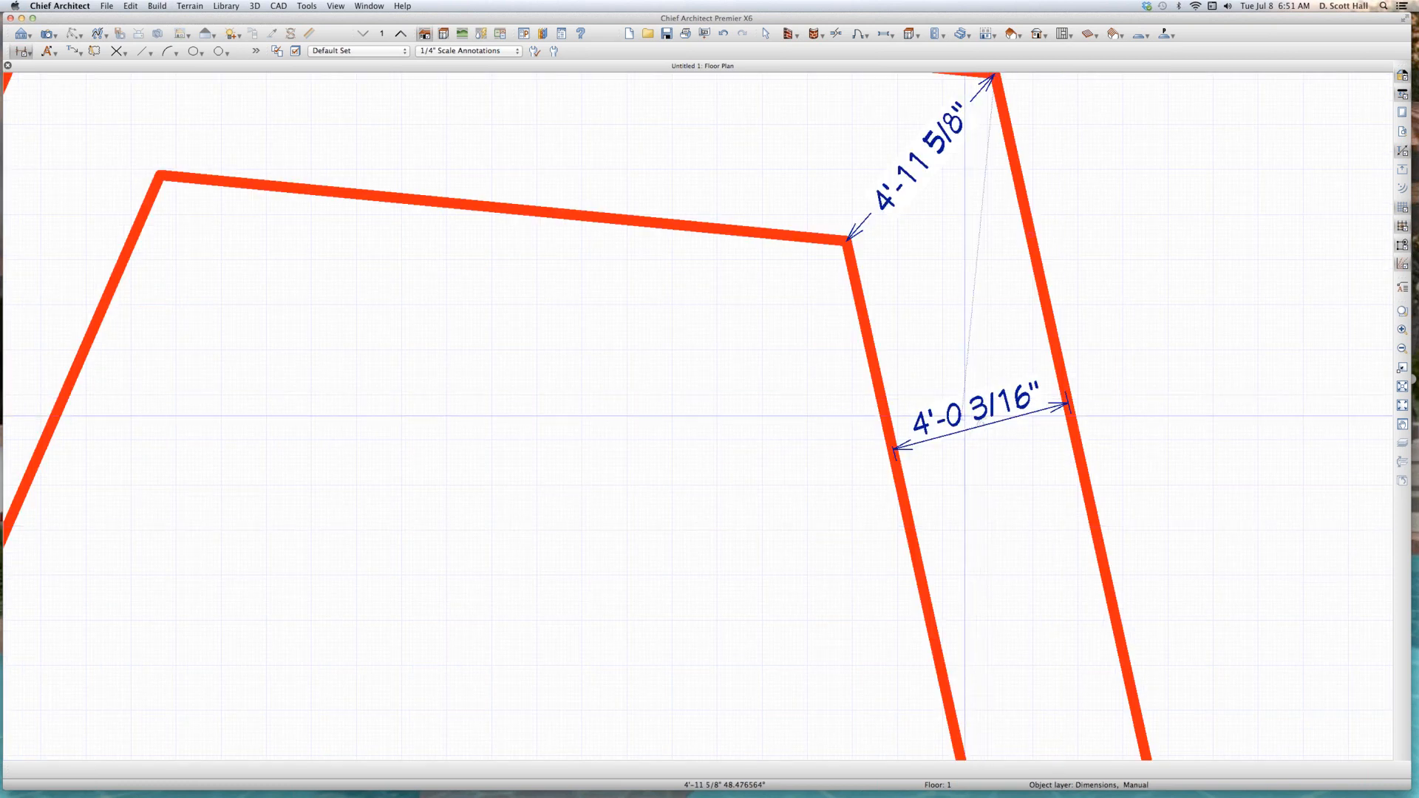
scroll(972, 414, up, 2)
scroll(983, 438, down, 3)
scroll(983, 438, down, 3)
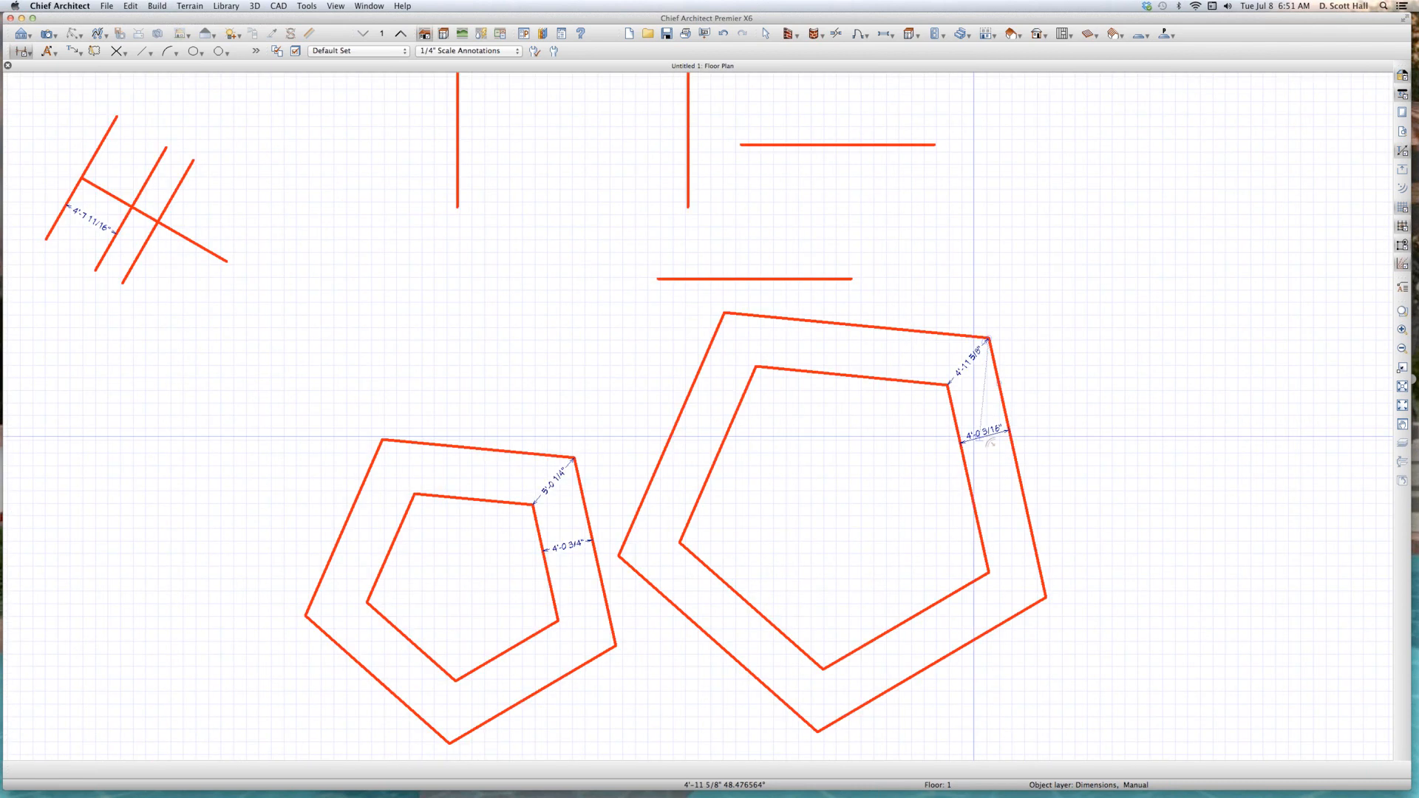
key(space)
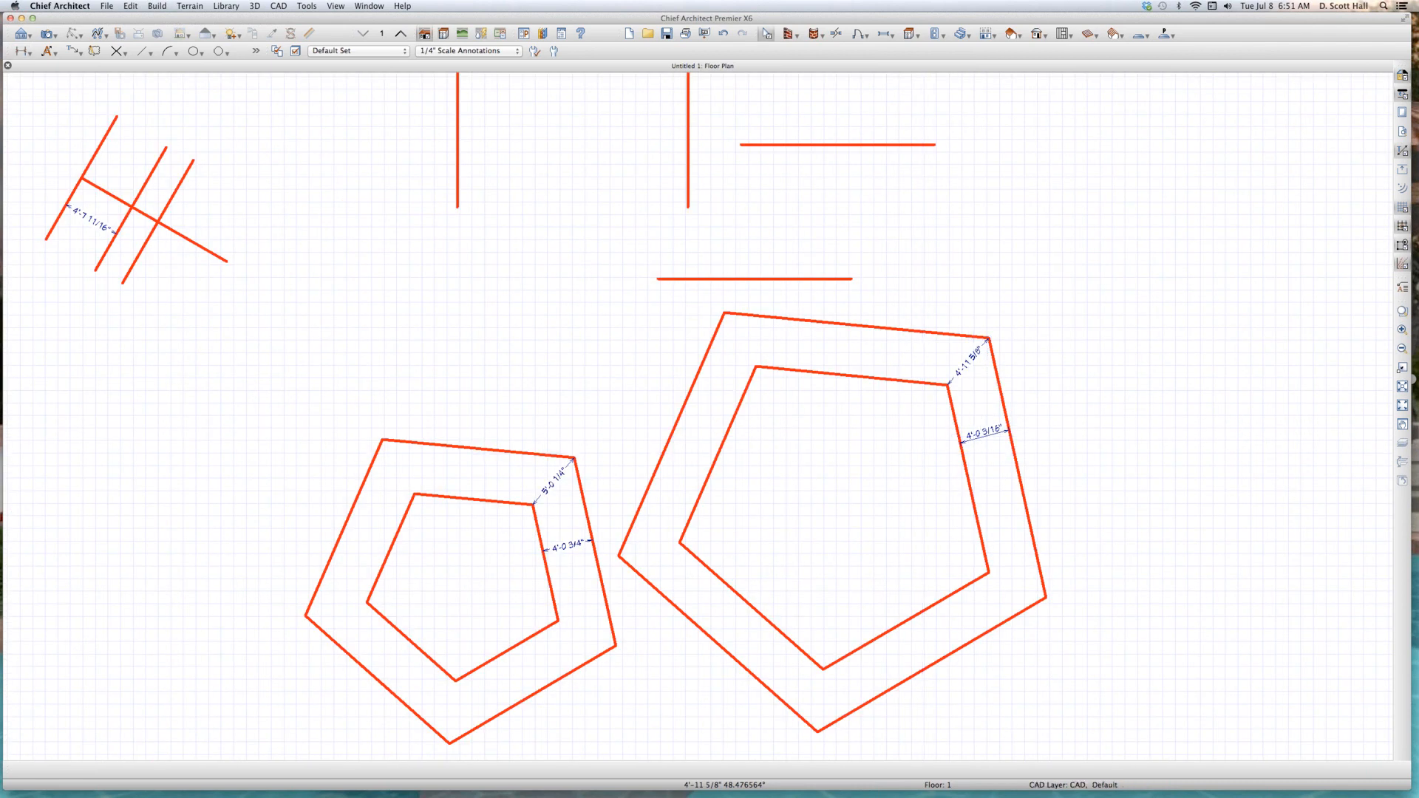
Step: Examine the edge-to-edge dimension on the larger concentric pentagon pair up close, then deselect it
scroll(12, 344, down, 2)
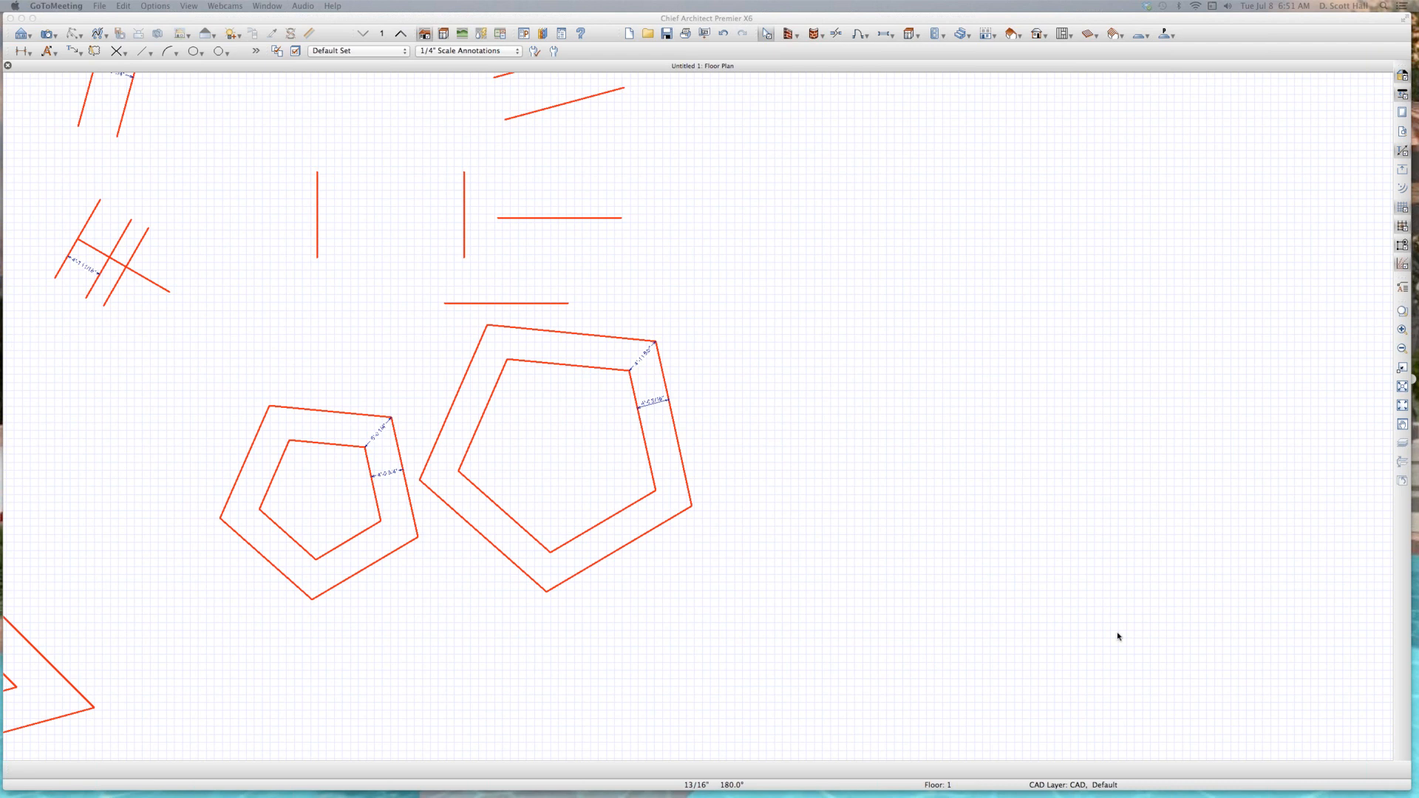
scroll(647, 425, up, 5)
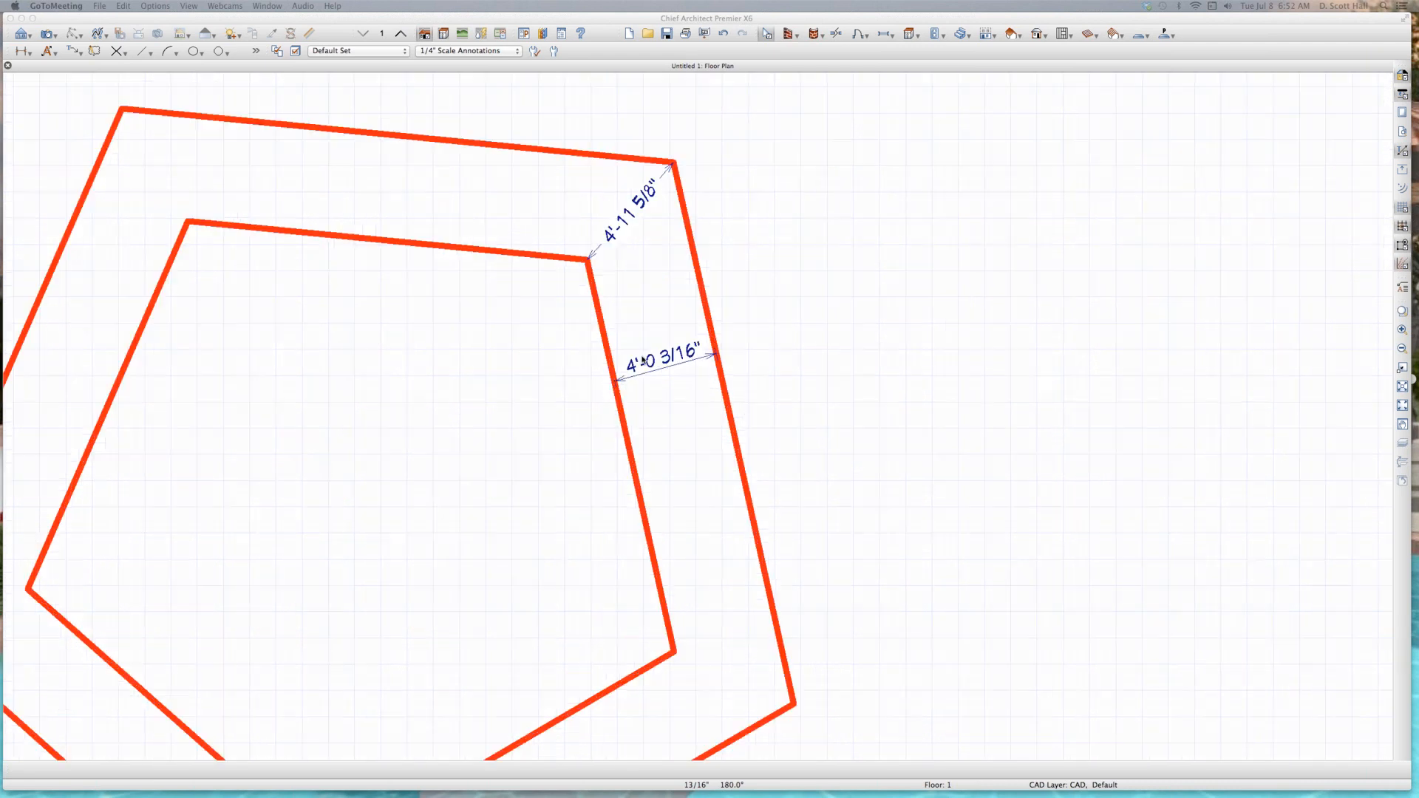
click(656, 419)
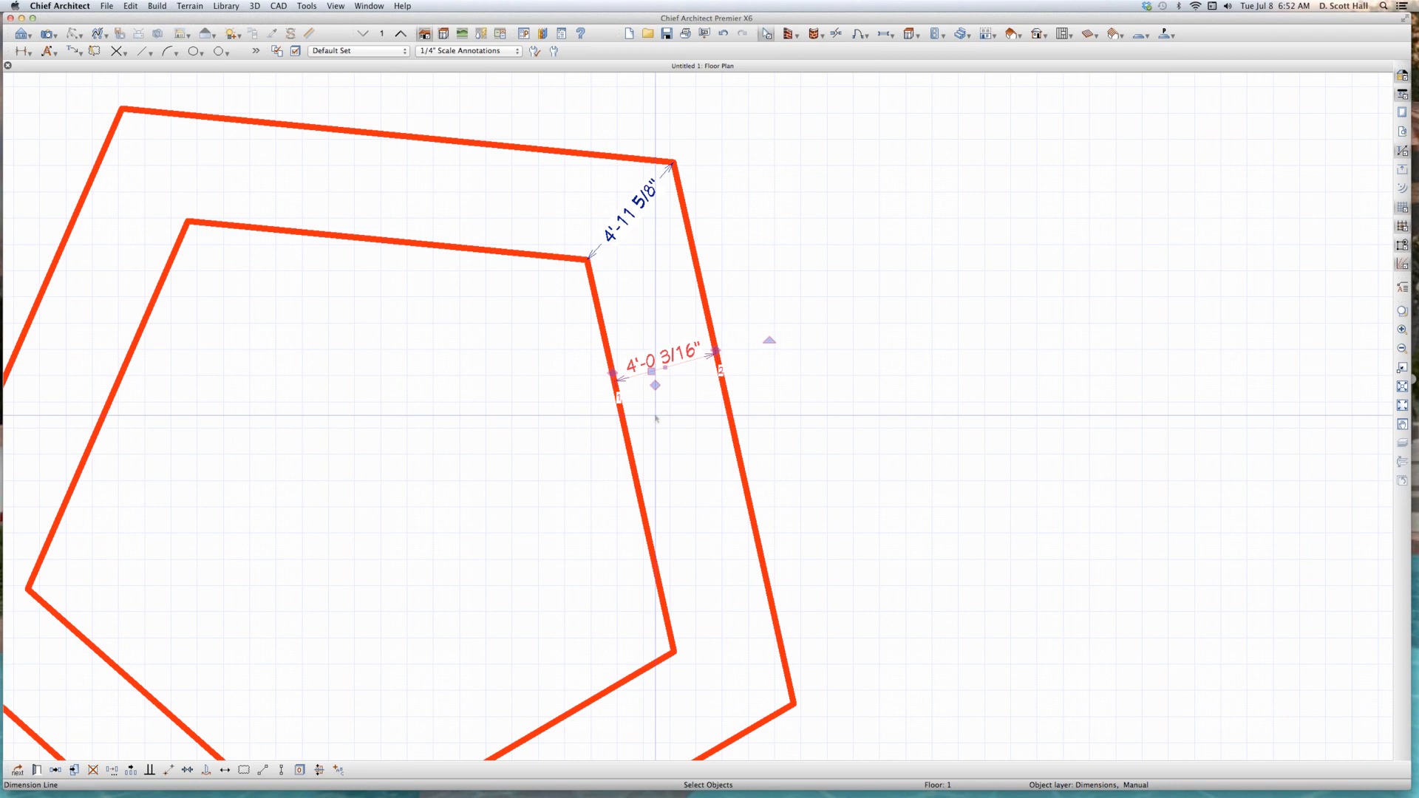
scroll(571, 325, down, 5)
click(691, 356)
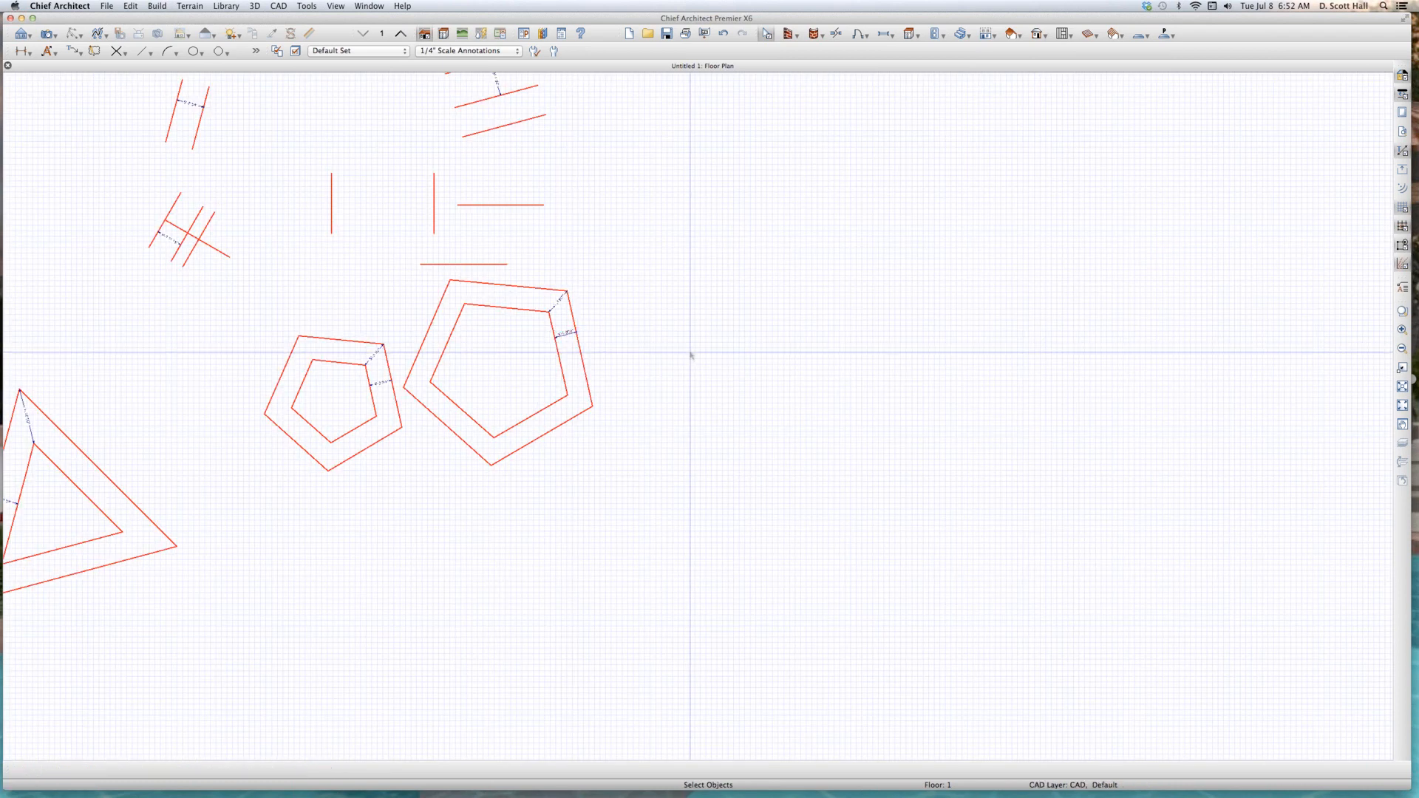
Step: Create a seven-sided regular polygon defined by a 78-inch radius to side and place it to the right of the larger concentric pentagons
scroll(691, 356, up, 1)
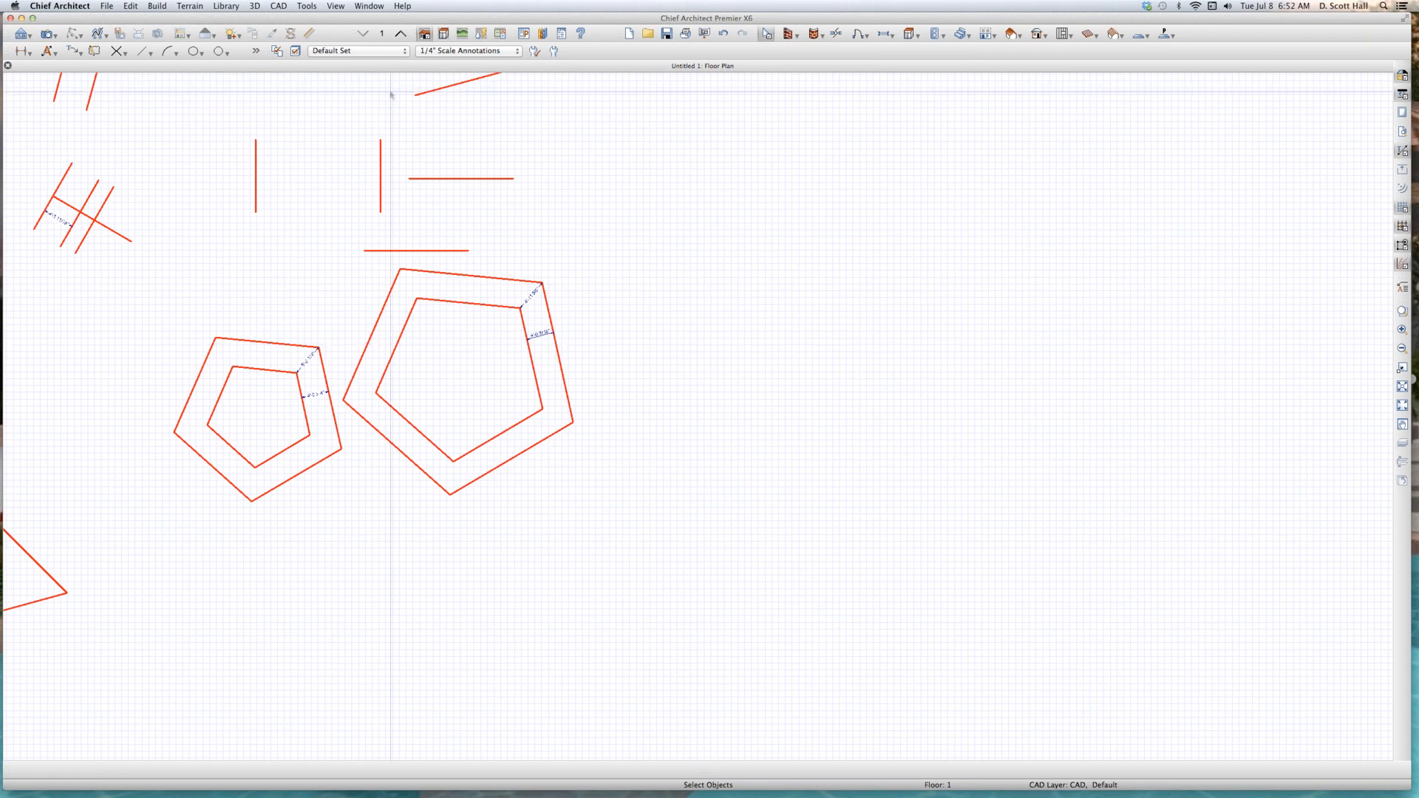
click(279, 6)
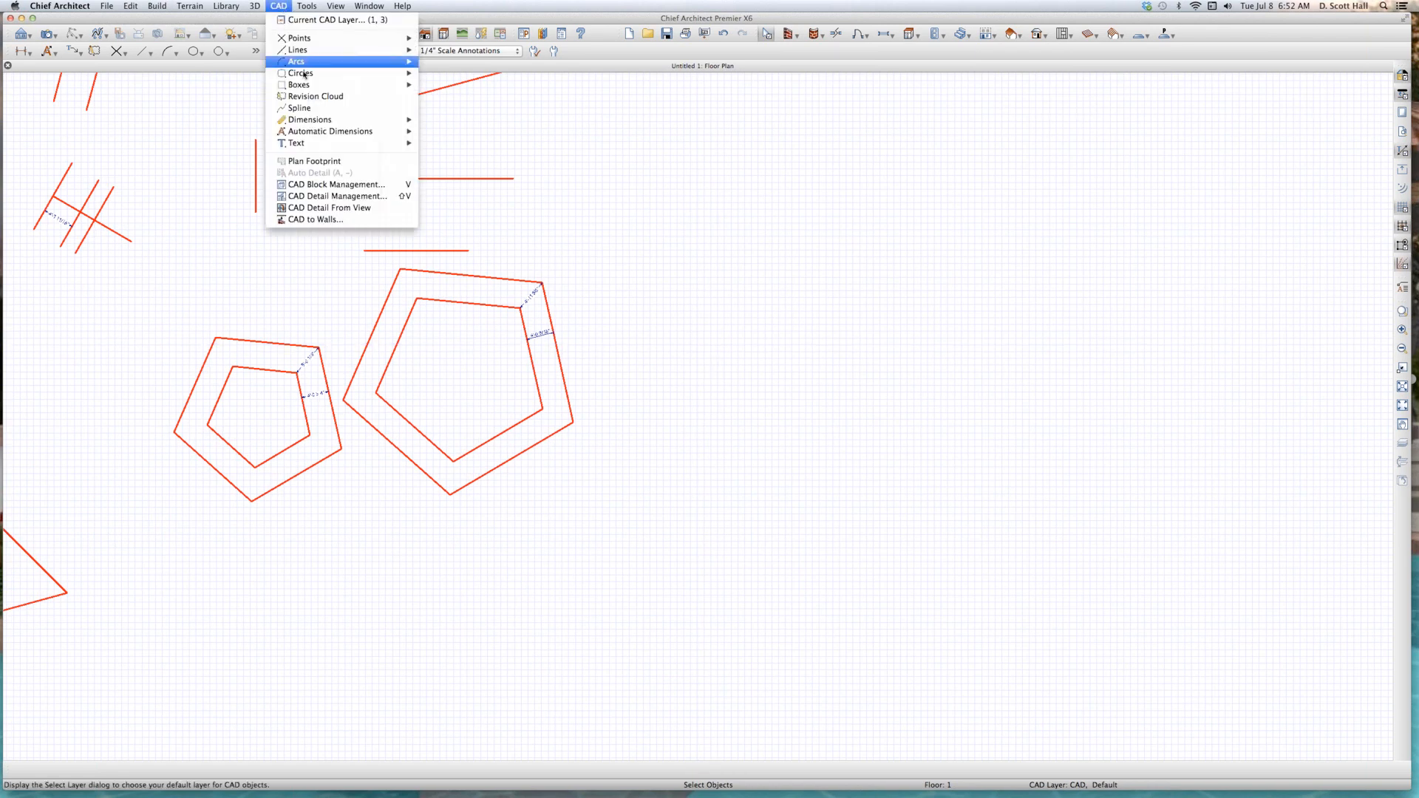
mouse_move(306, 86)
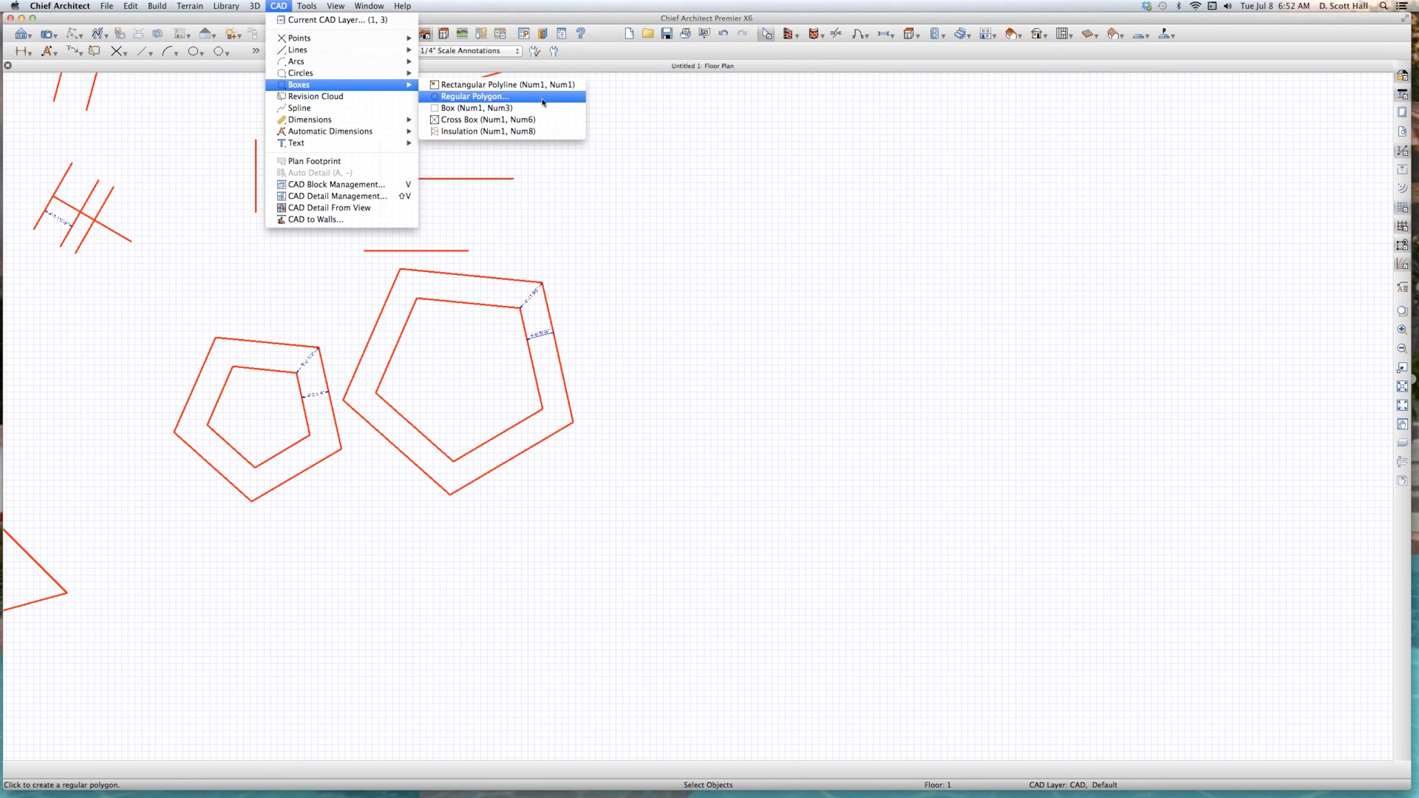
click(544, 102)
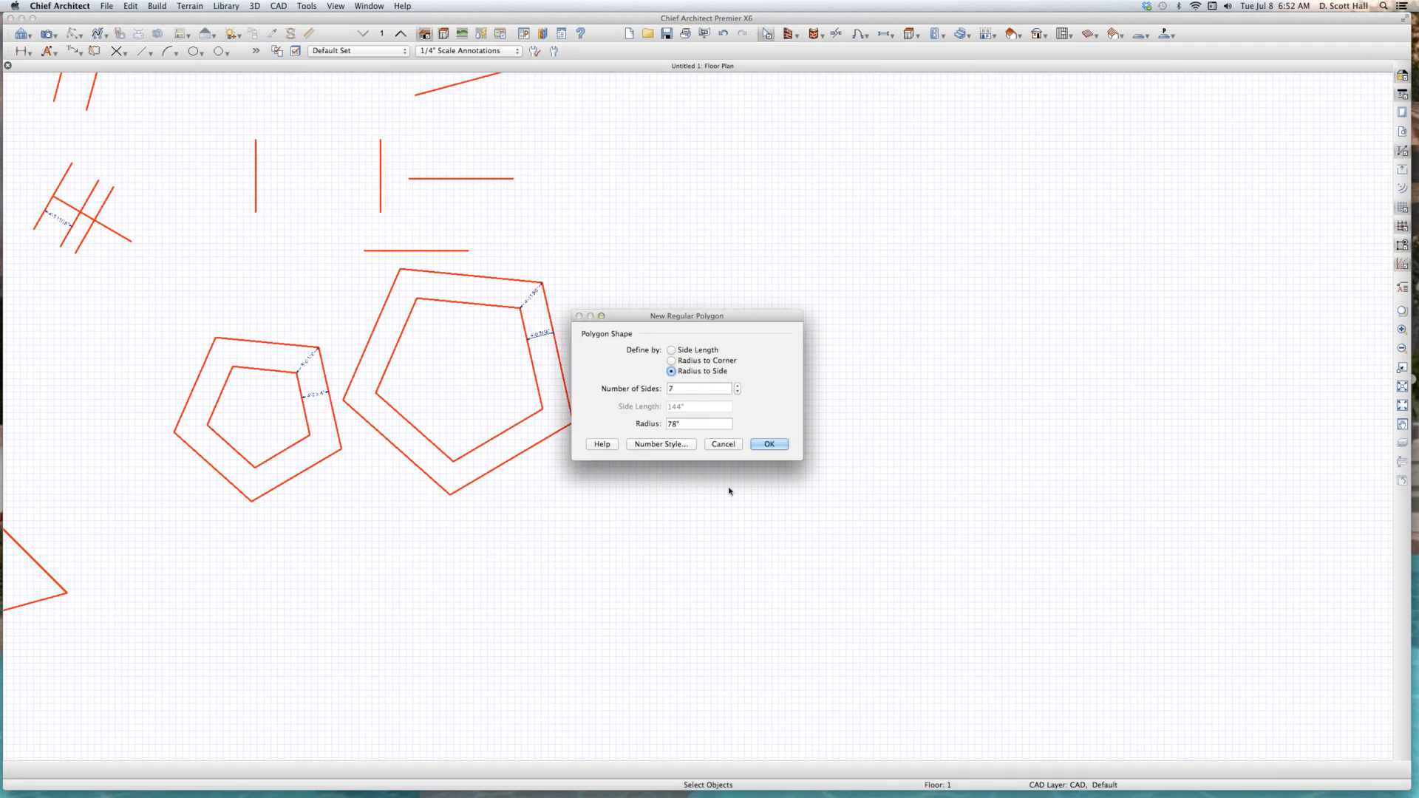
click(769, 444)
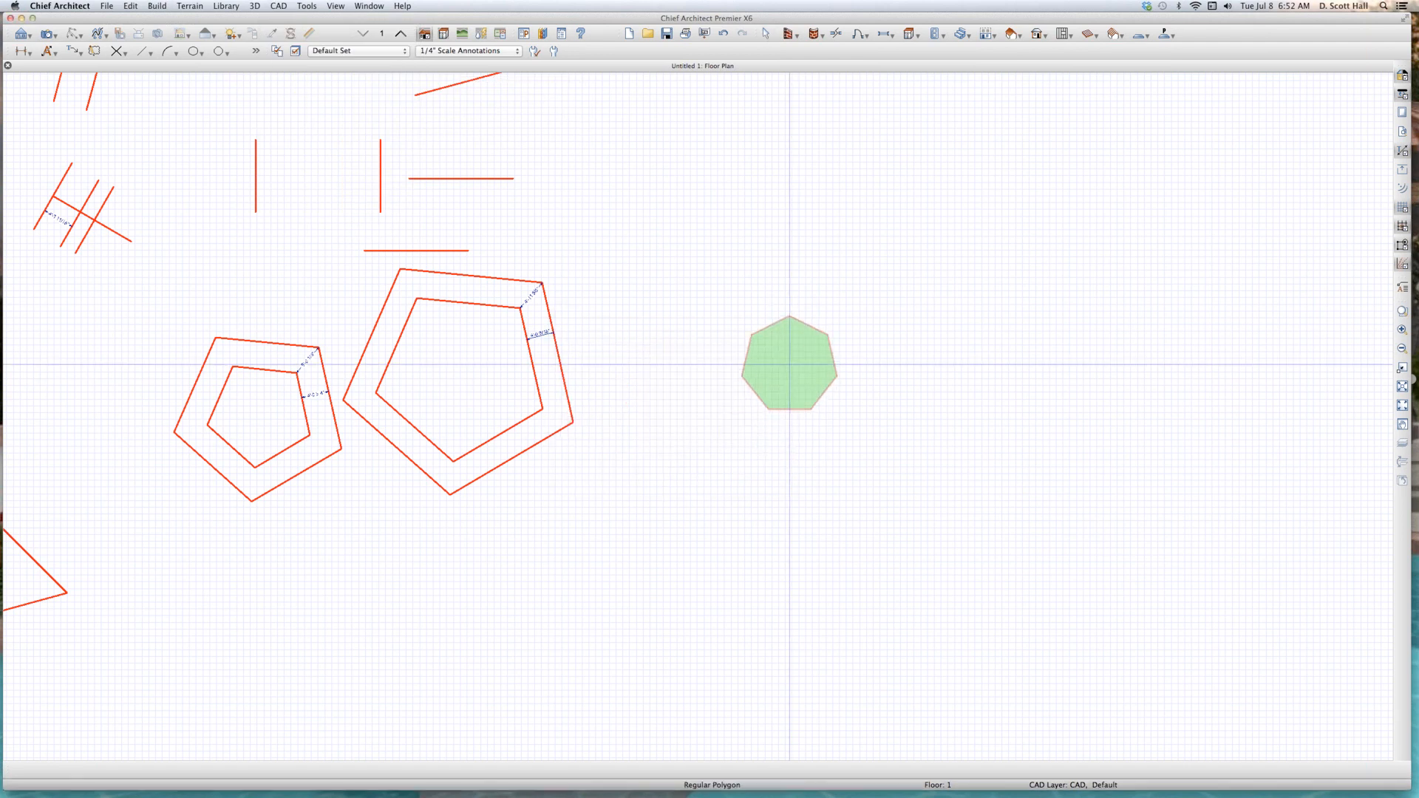
click(790, 360)
scroll(809, 407, up, 4)
key(Escape)
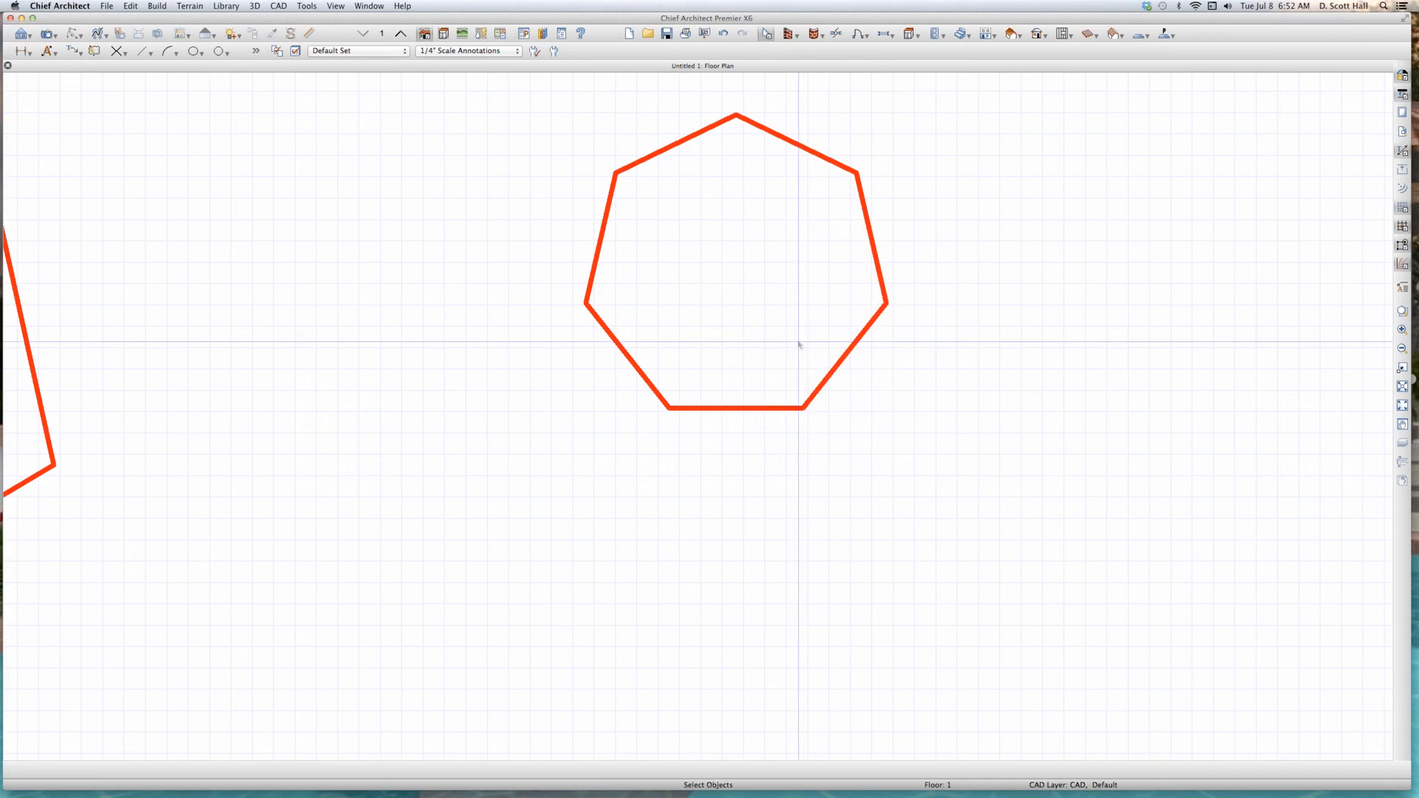
Step: Make a concentric copy of the new heptagon, offset outward from its upper right edge by 60.25 inches
scroll(798, 342, down, 2)
scroll(798, 231, up, 2)
click(816, 217)
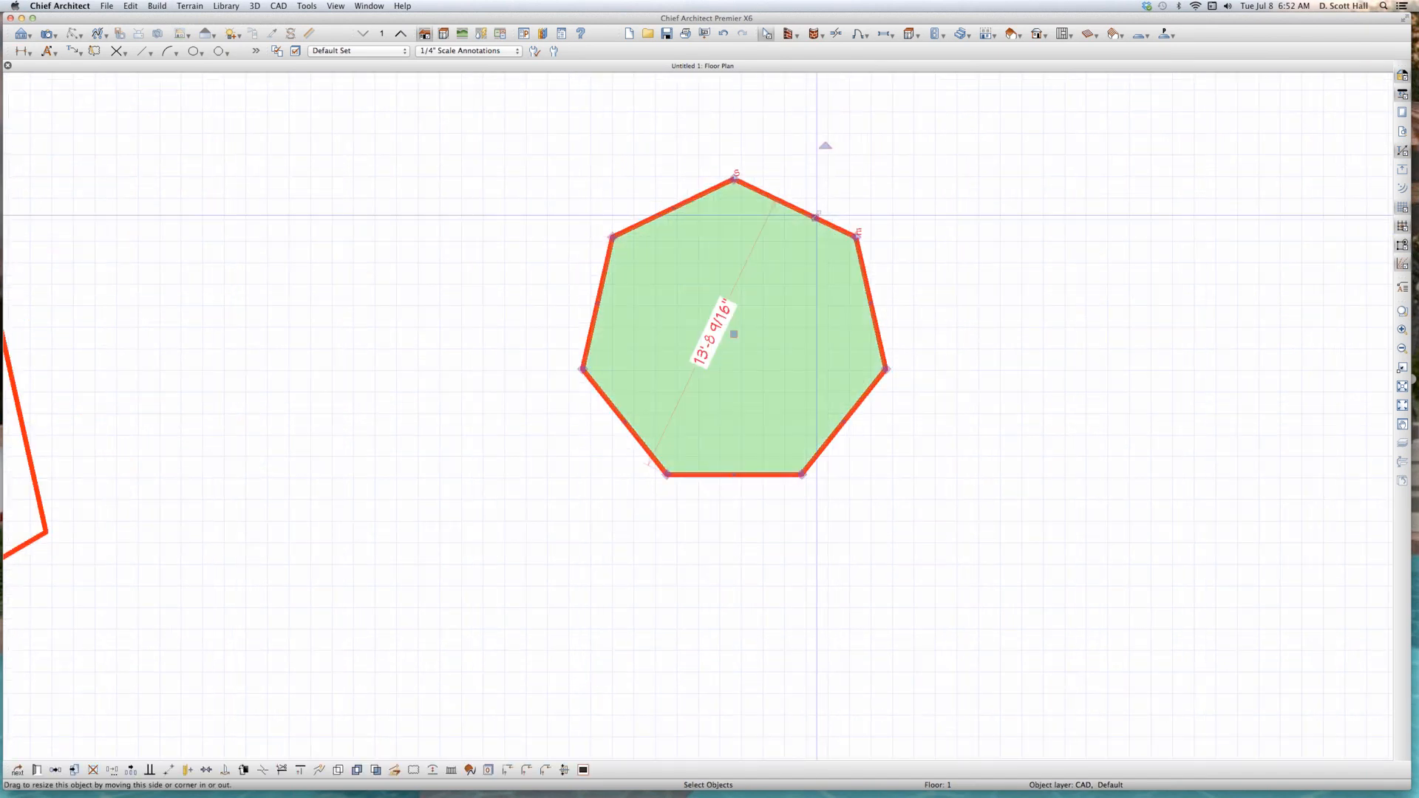
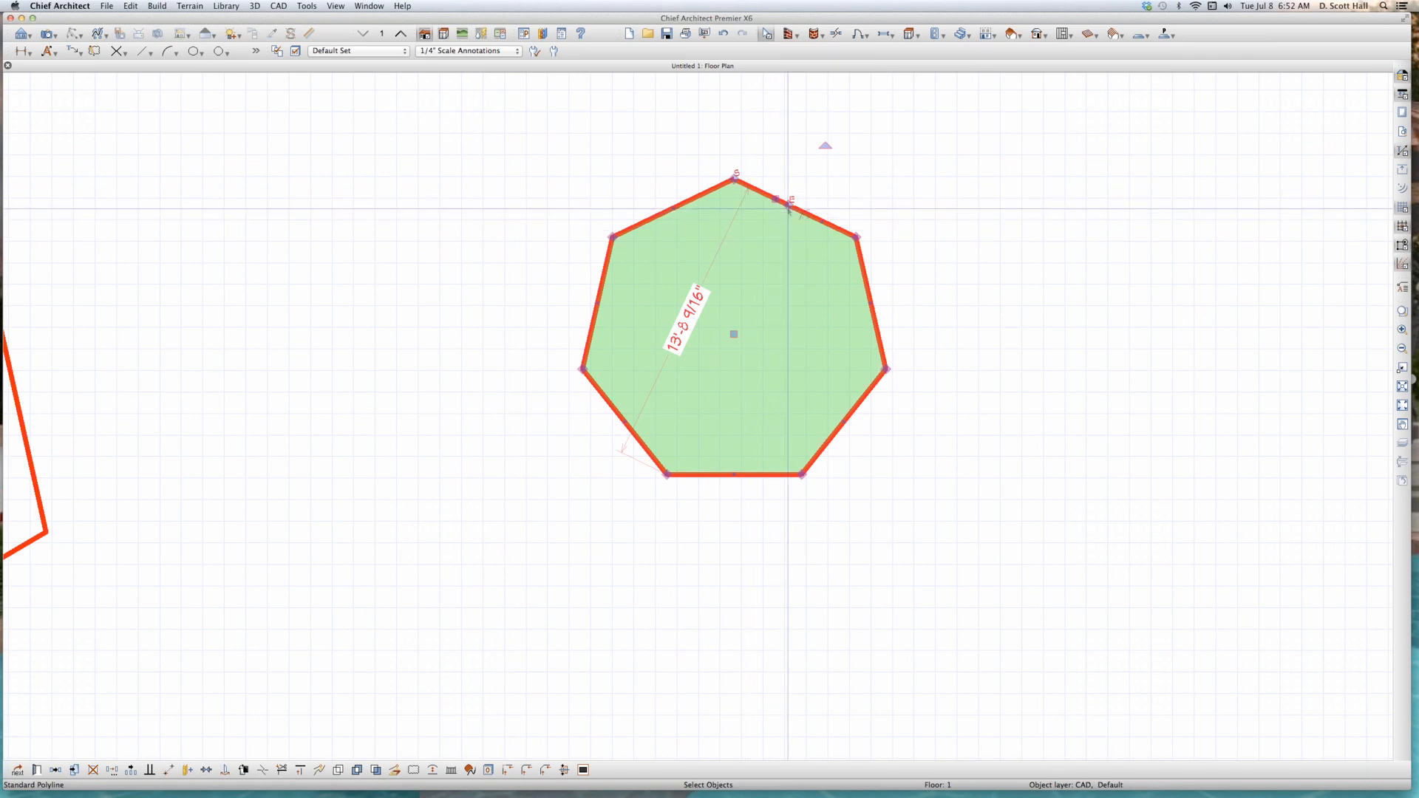
drag(790, 204, 808, 150)
key(Tab)
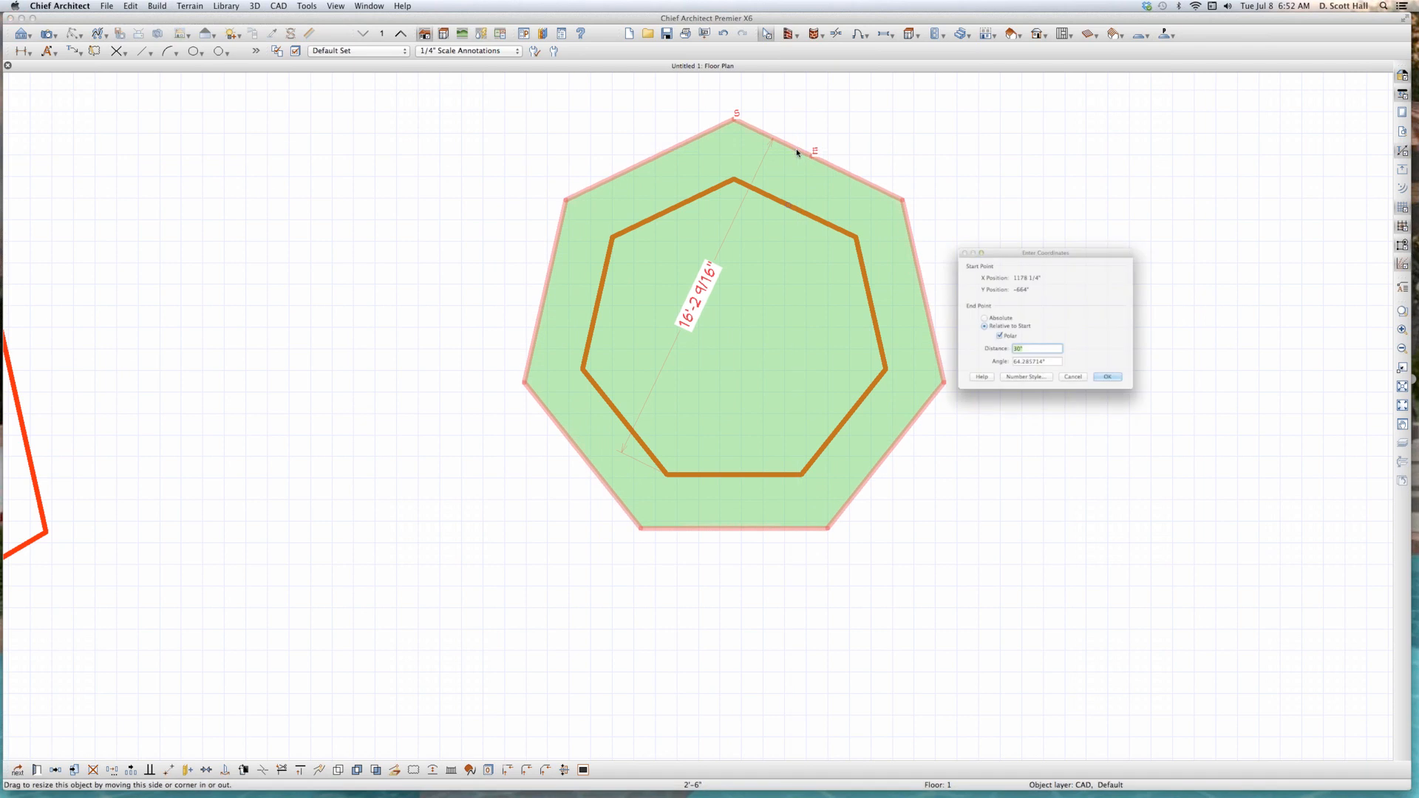
key(shift+Tab)
text(60)
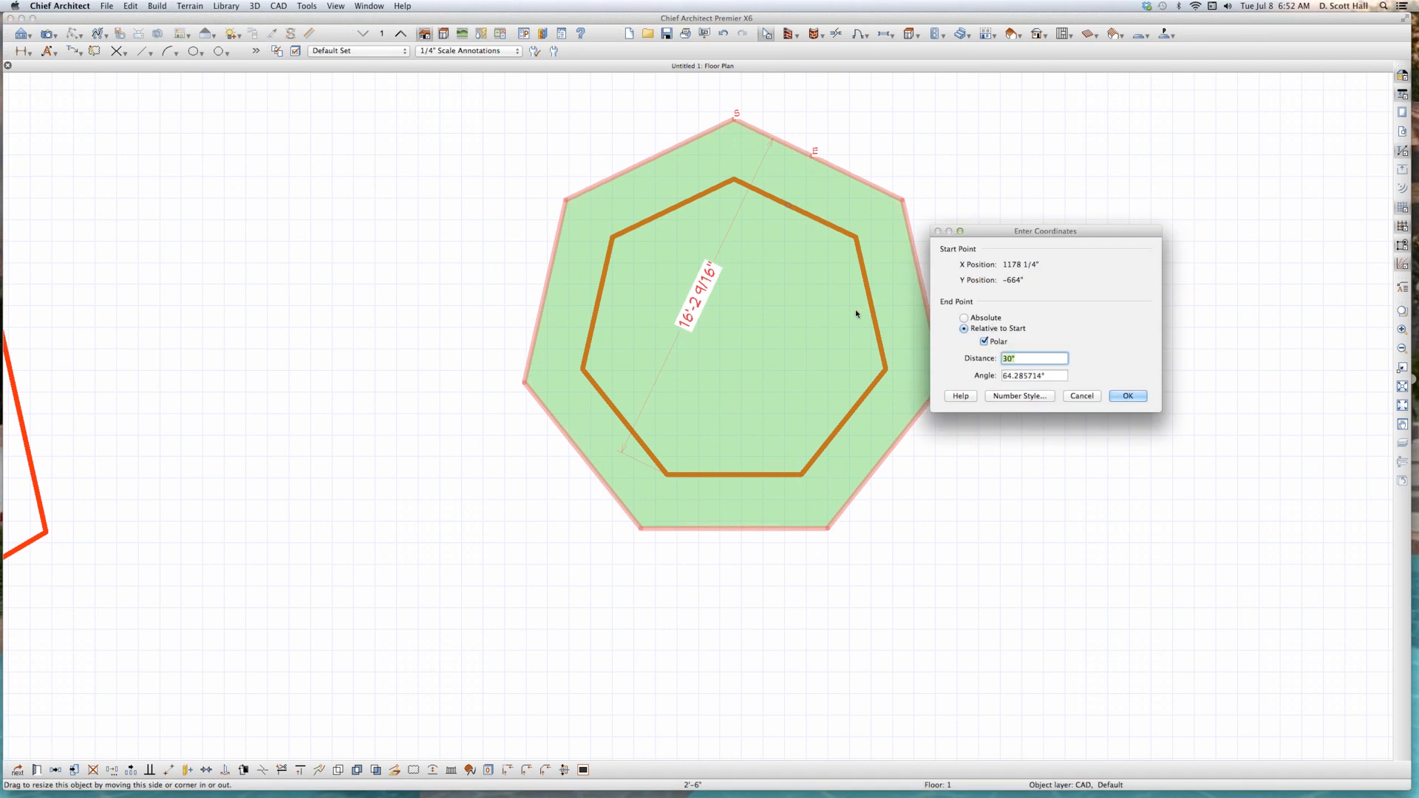
text(.25)
key(Return)
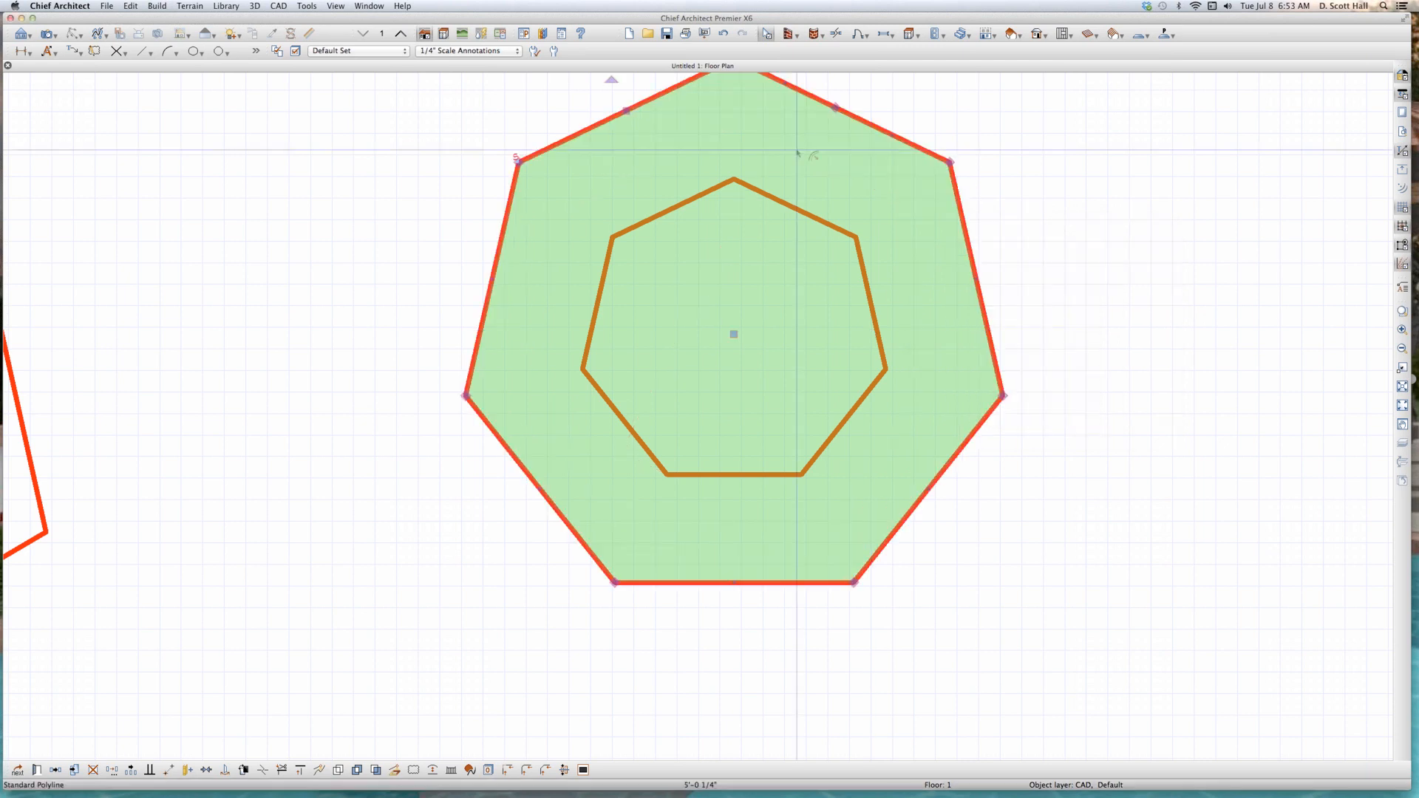
Step: Dimension the gap between the right edges of the inner and outer heptagons
click(891, 500)
key(d)
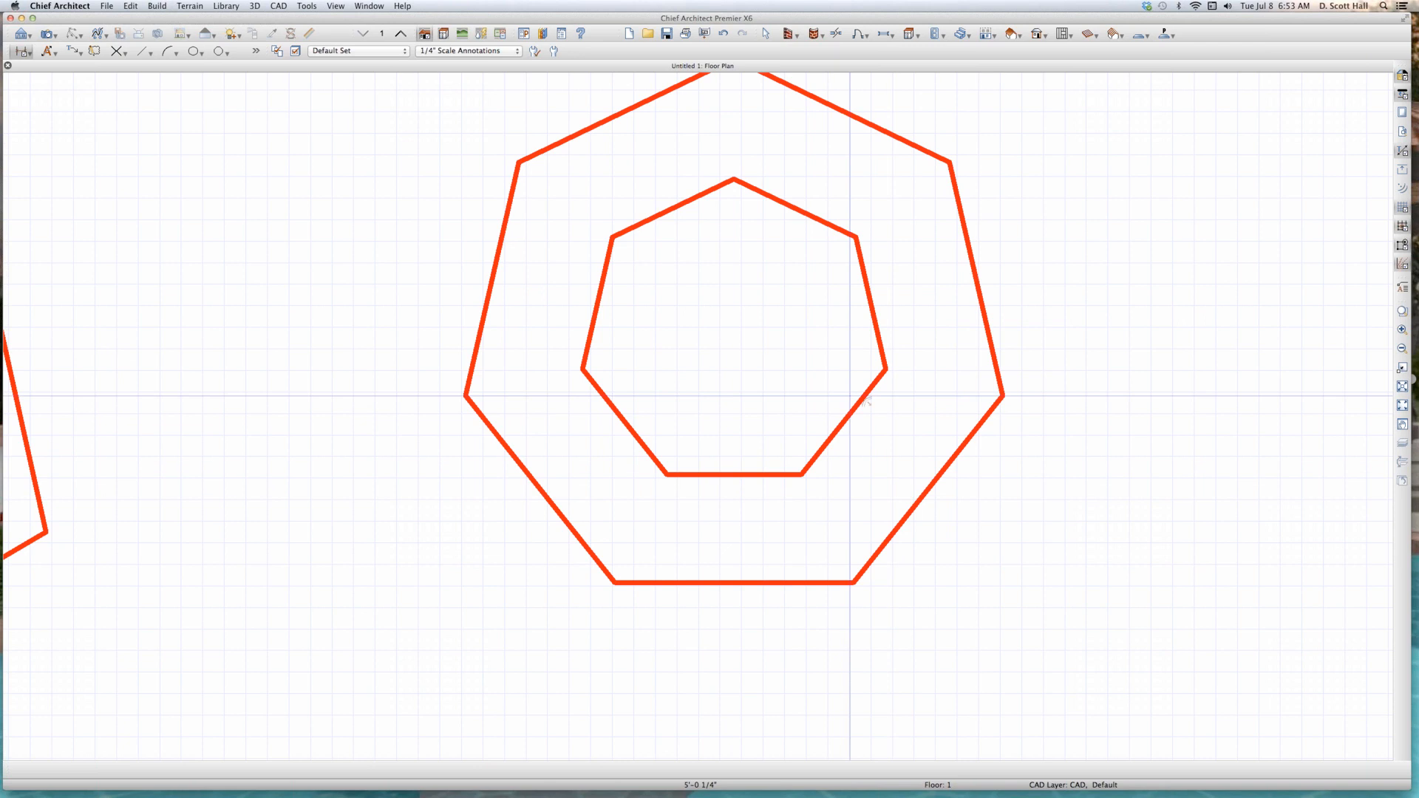
drag(866, 286, 973, 263)
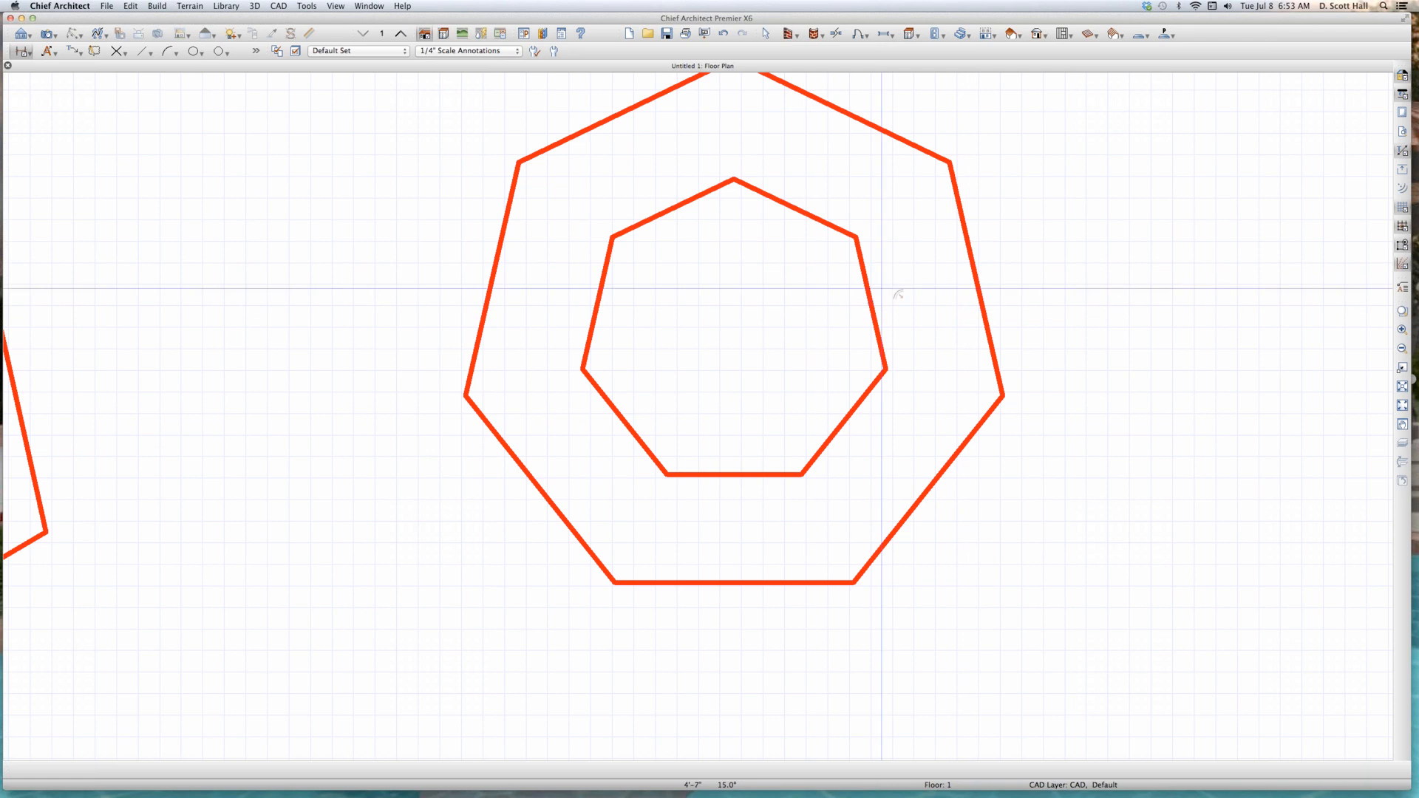
drag(870, 289, 979, 269)
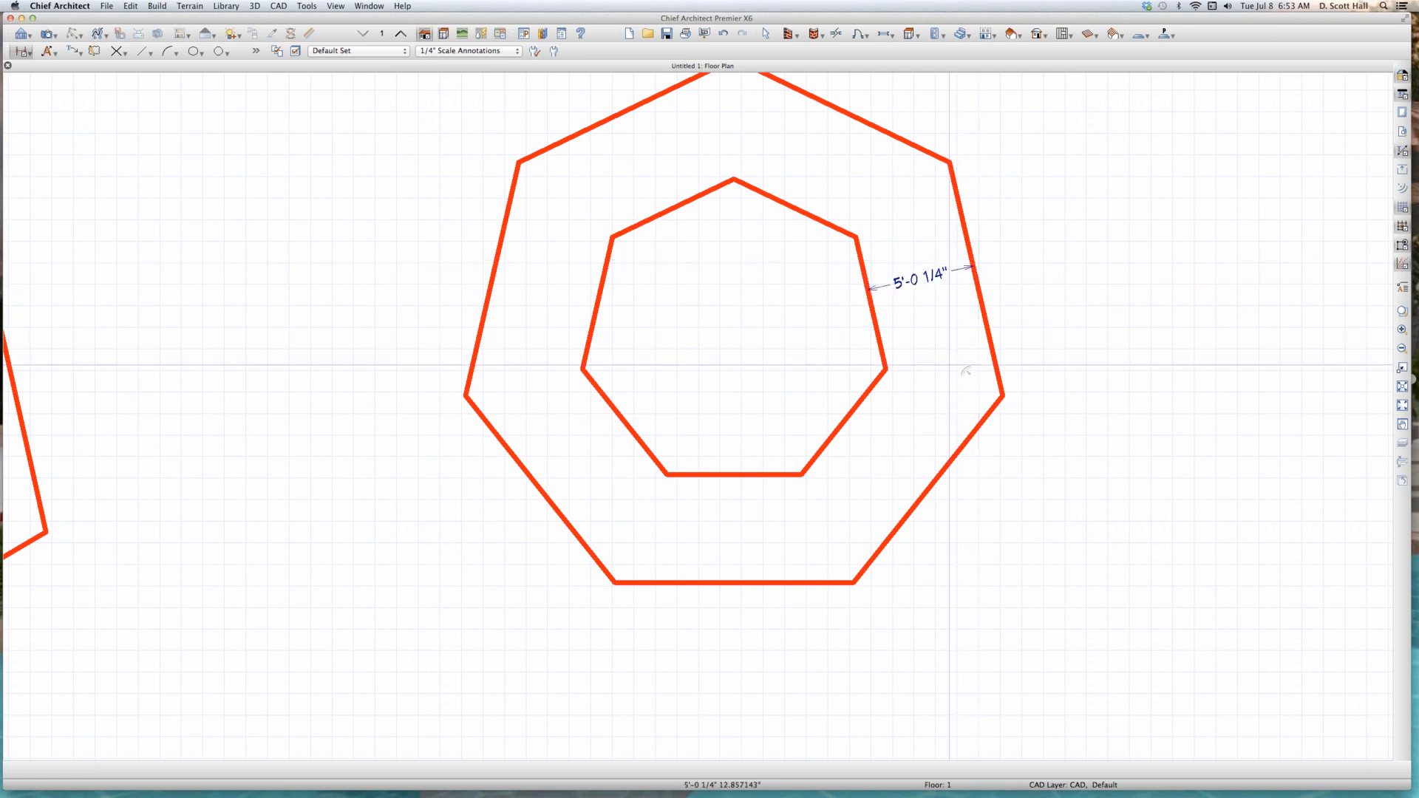
Step: Copy the inner pentagon of the larger concentric pair and paste it in the empty space below, between that pair and the heptagons
scroll(961, 369, down, 3)
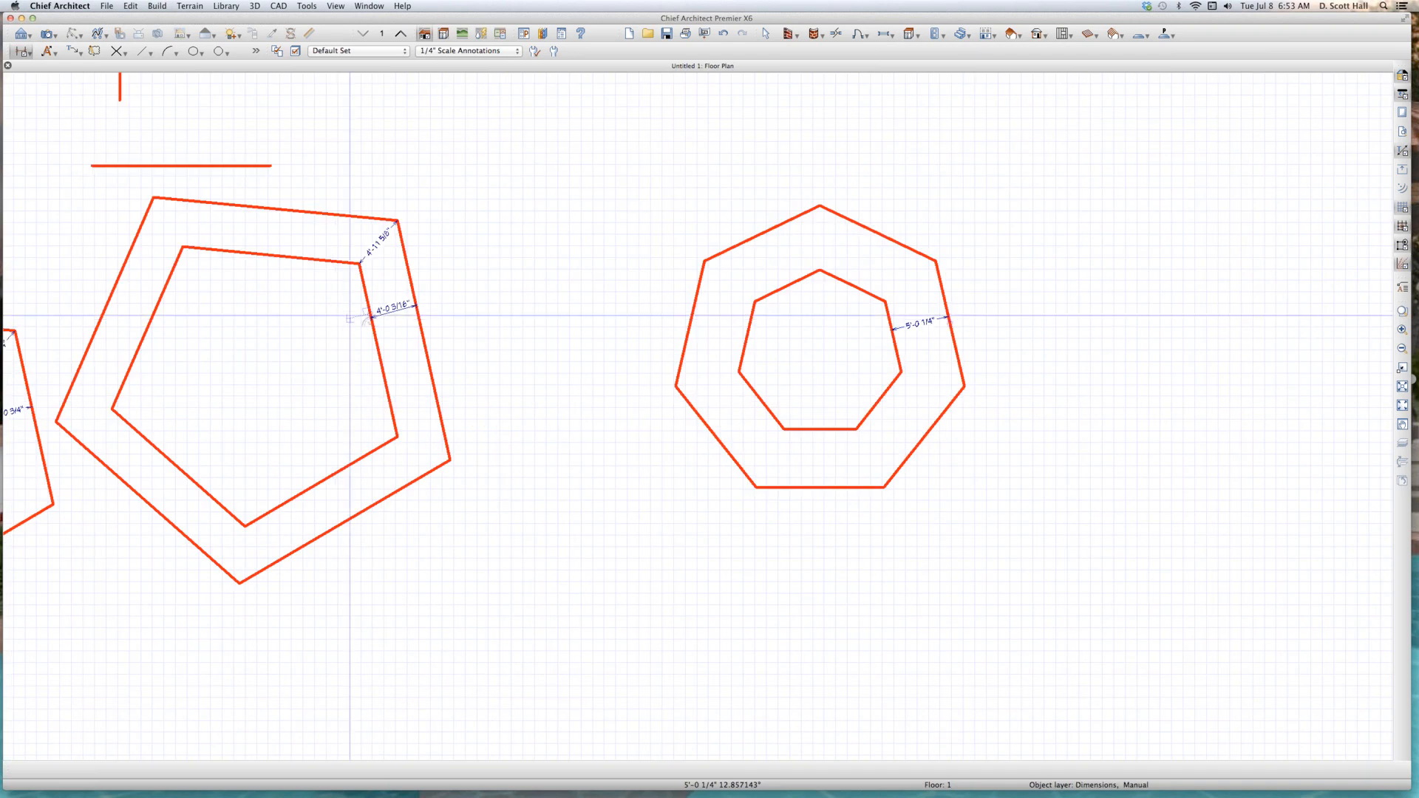
scroll(351, 315, down, 2)
scroll(369, 314, down, 4)
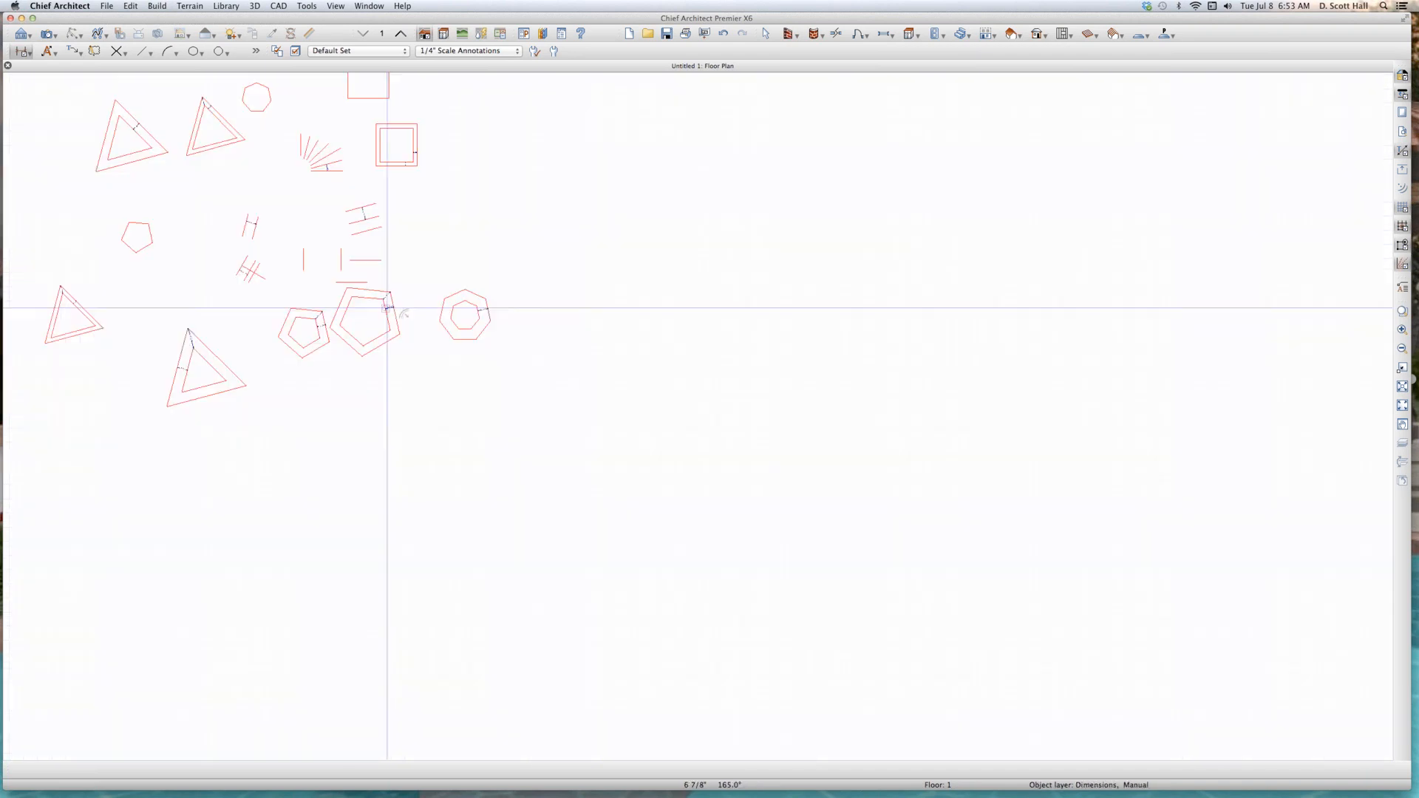
scroll(389, 311, up, 3)
click(391, 315)
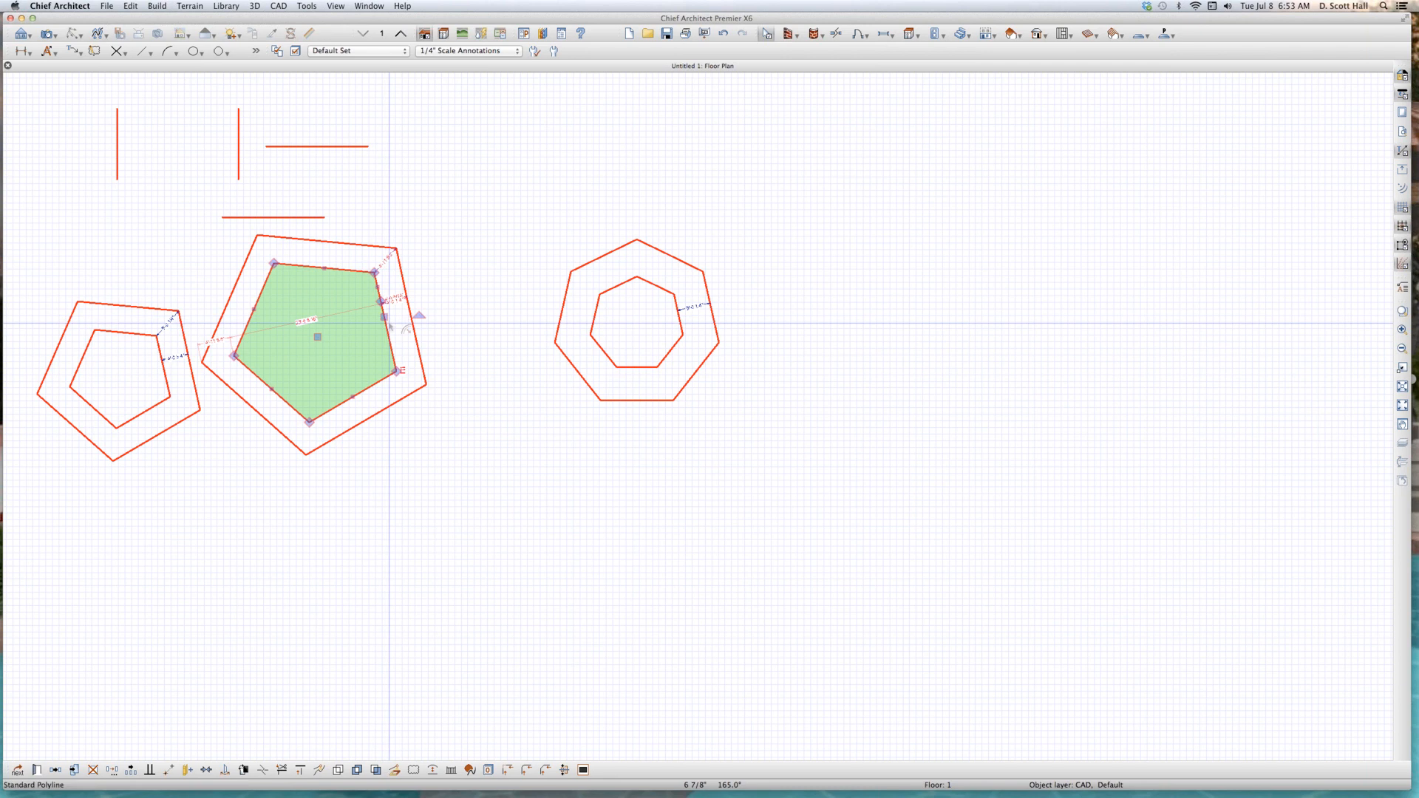
key(ctrl+c)
key(ctrl+v)
click(507, 517)
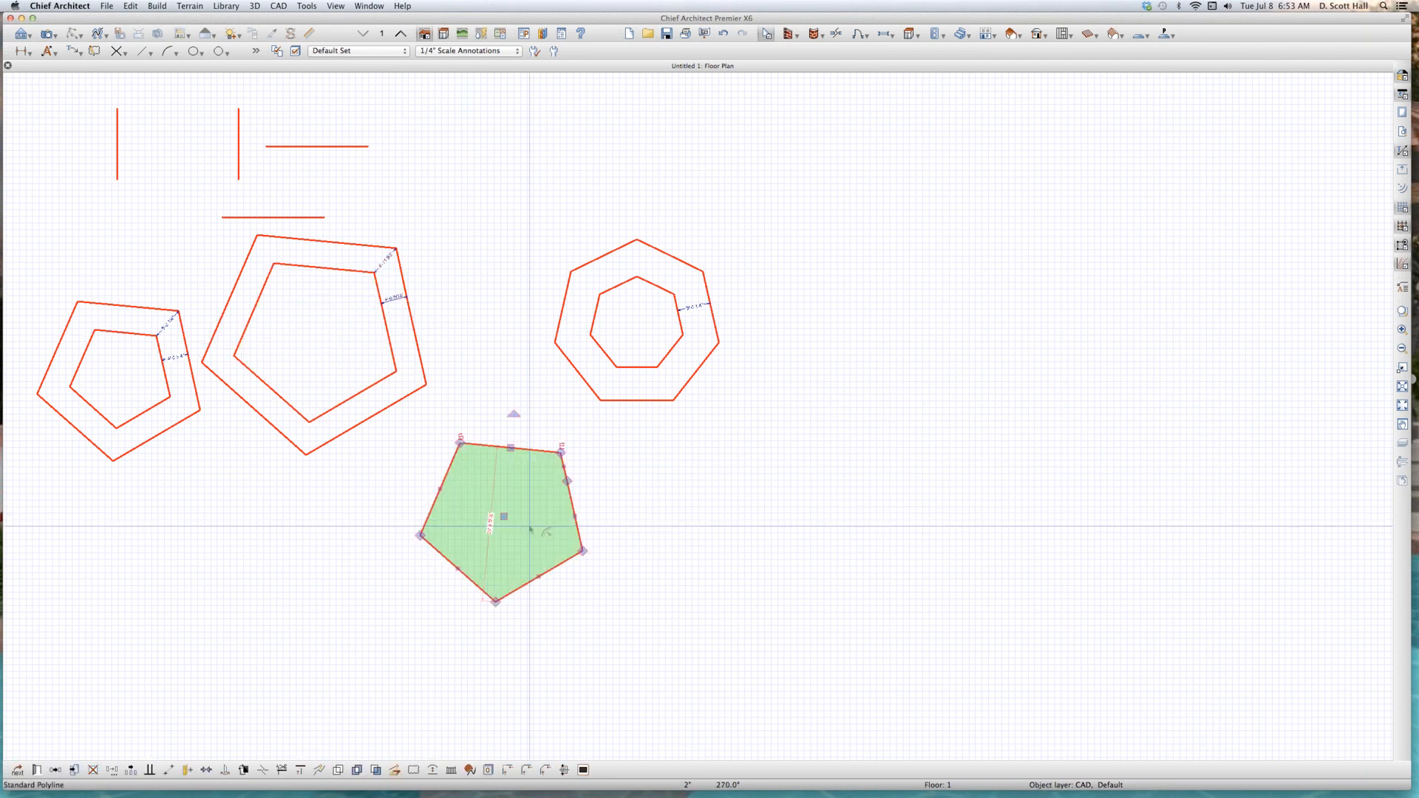
Step: Make a concentric copy of the pasted pentagon, offset outward from its right-edge break point by 60.25 inches
scroll(558, 484, up, 1)
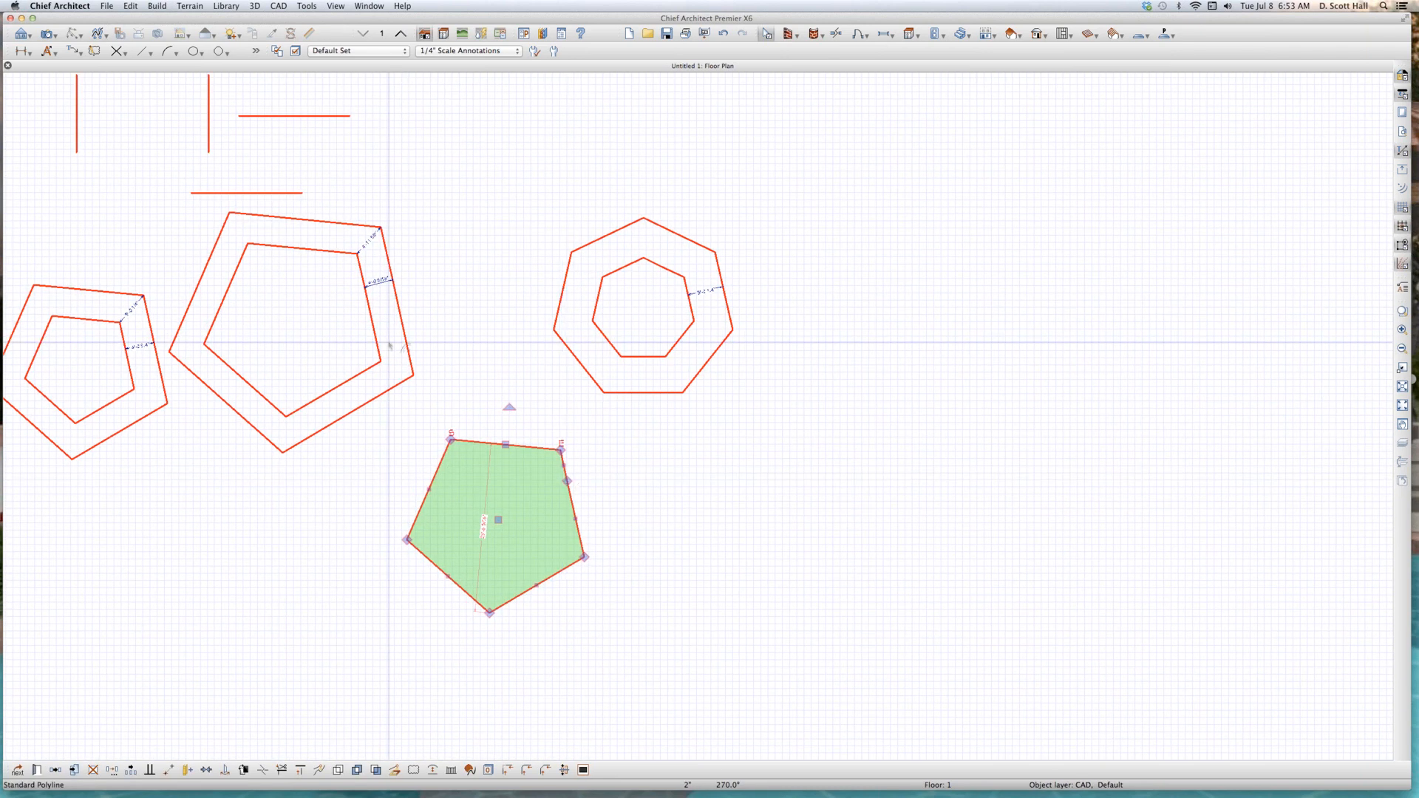
scroll(347, 293, up, 2)
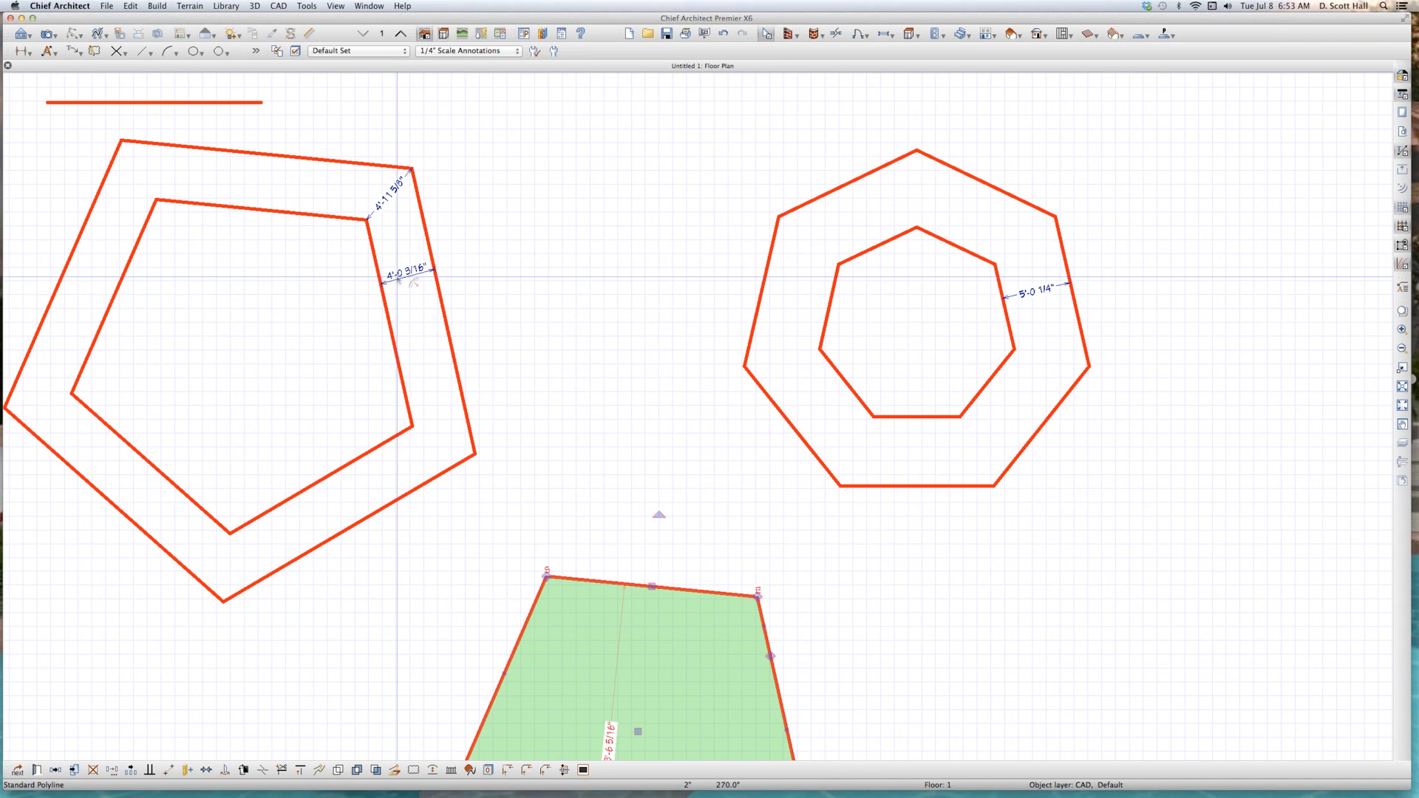
scroll(398, 280, down, 3)
scroll(476, 316, up, 1)
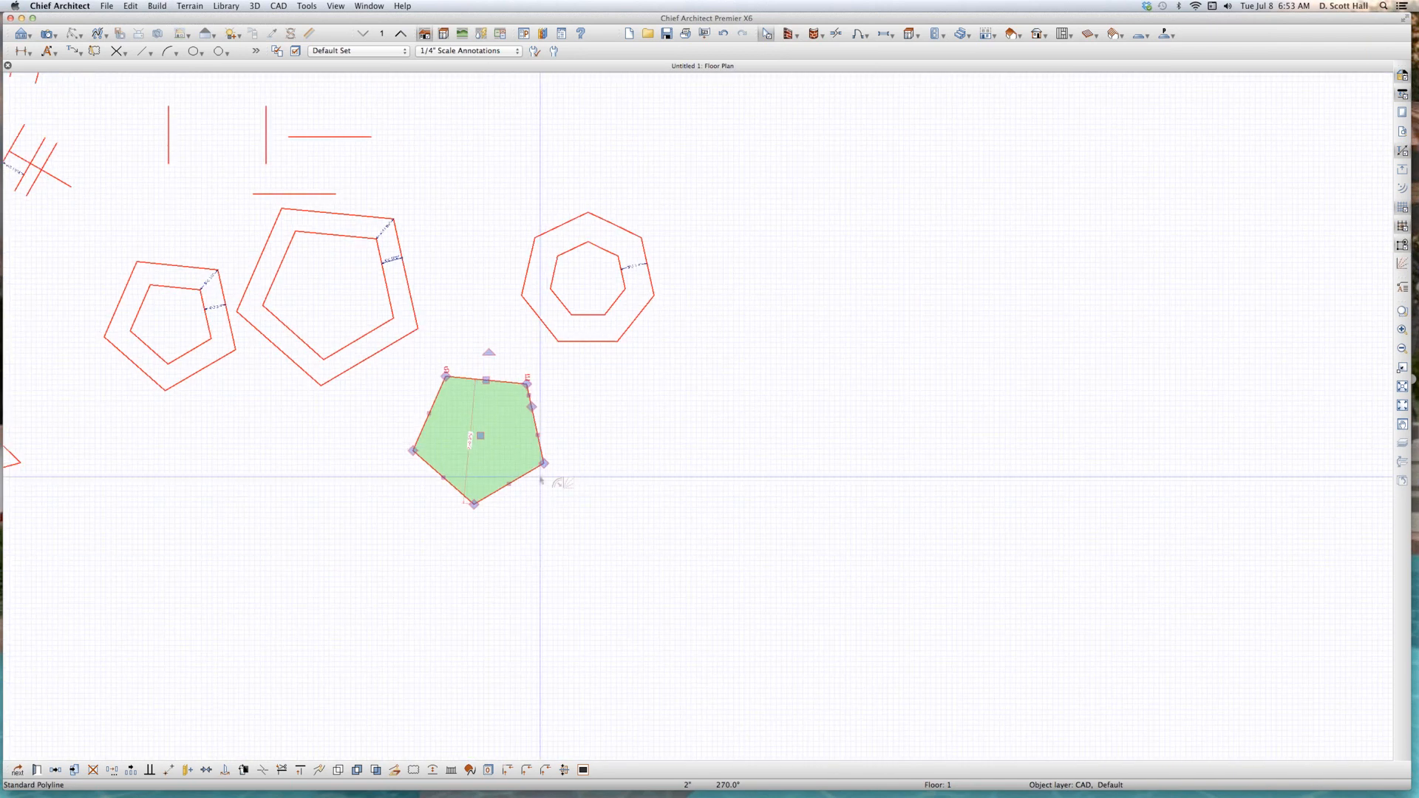
drag(532, 406, 549, 401)
key(Tab)
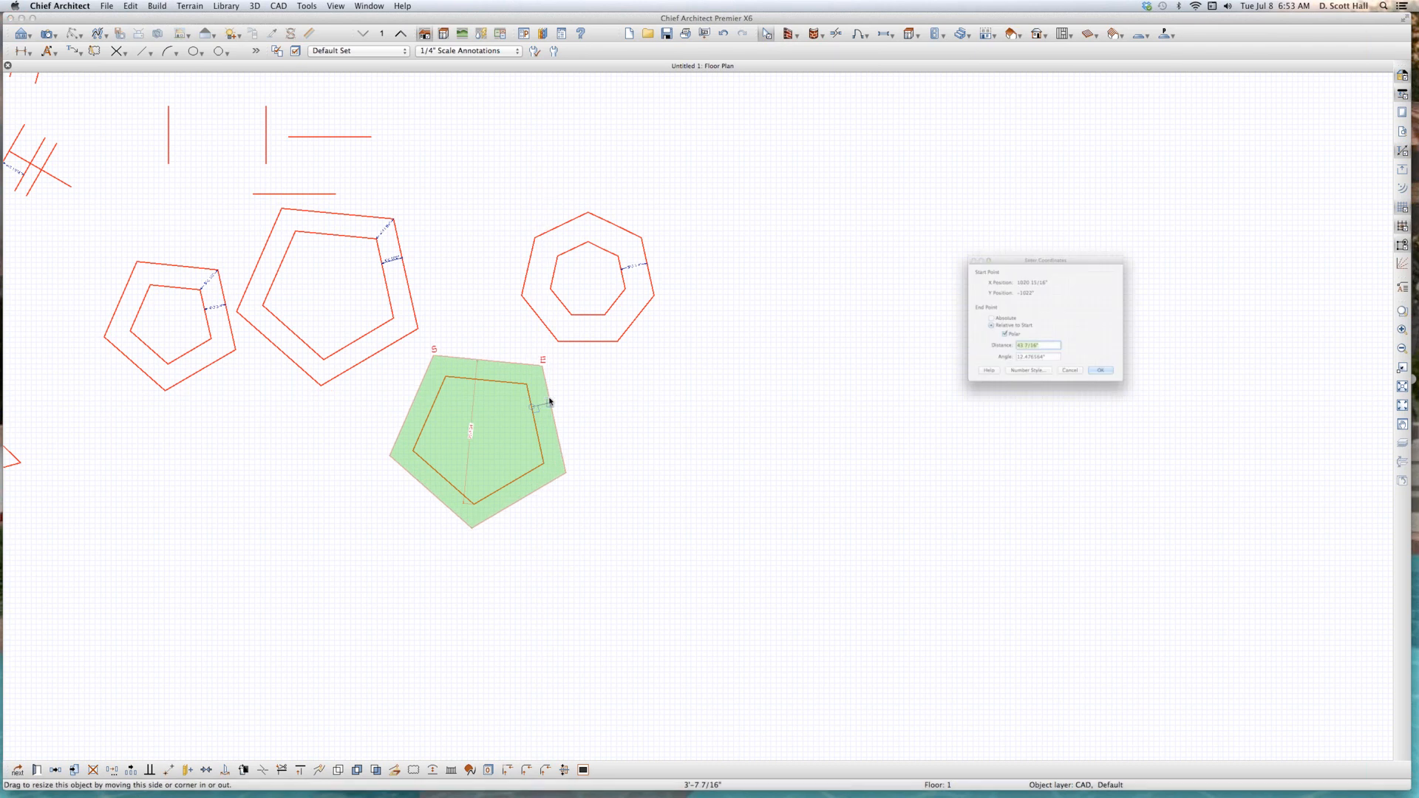
key(Tab)
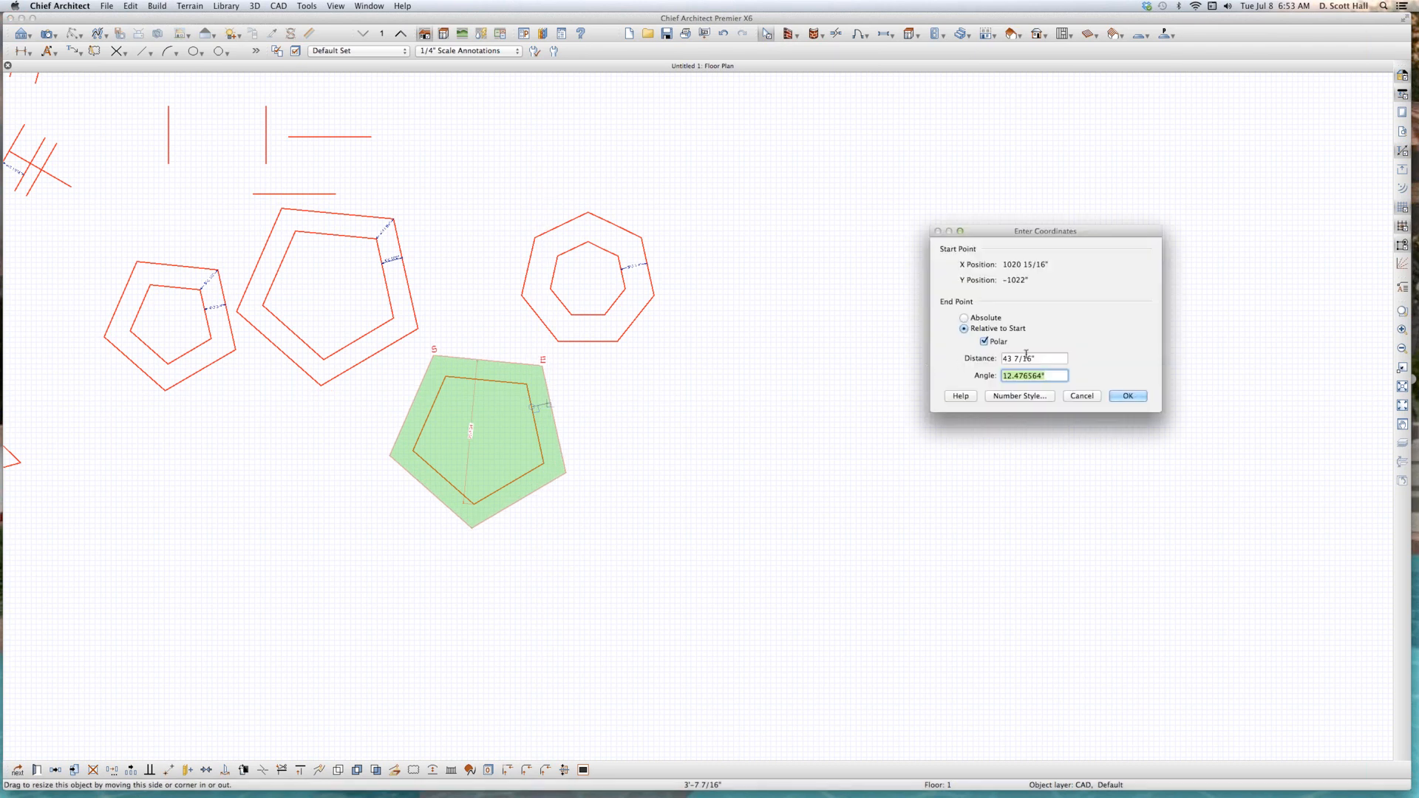
key(Tab)
text(60.254)
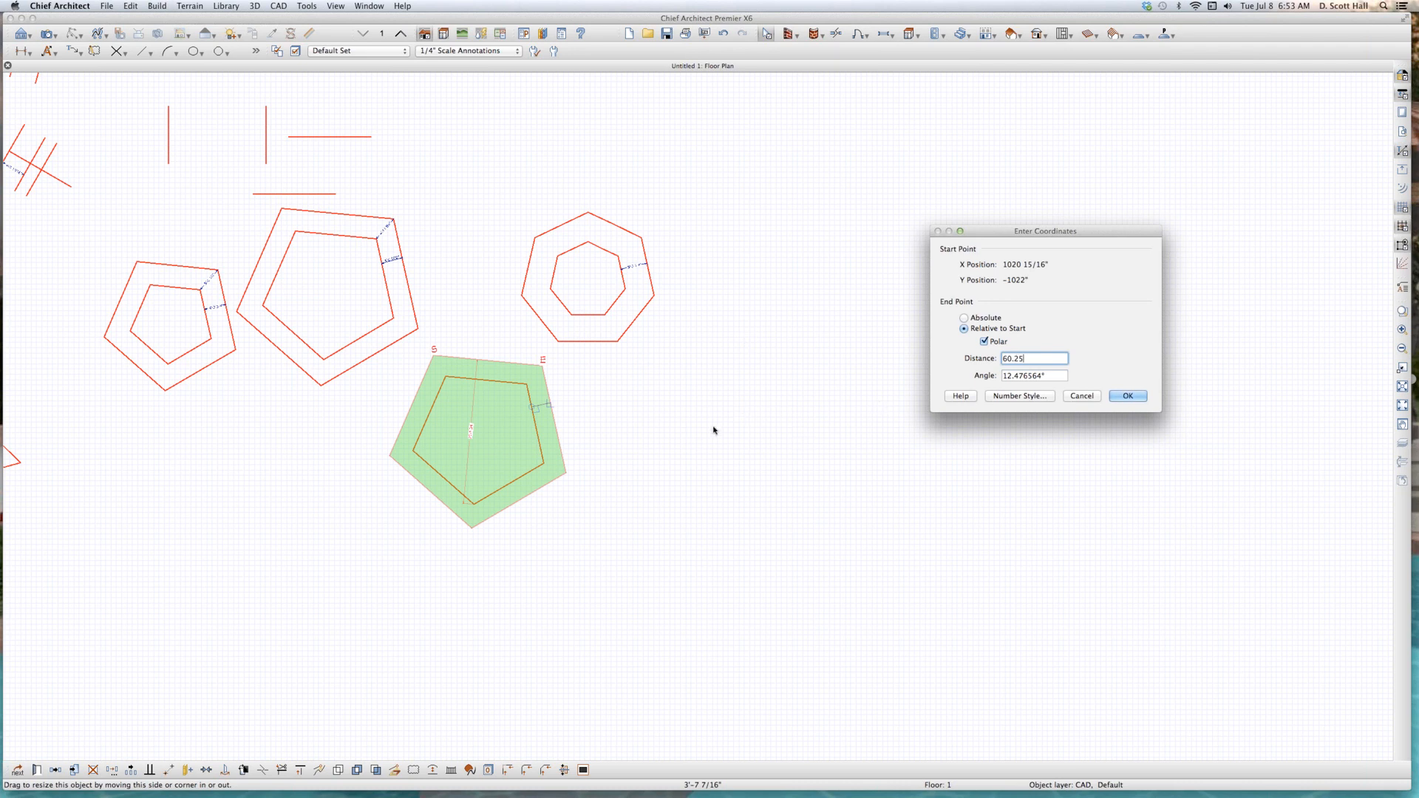
key(Return)
Step: Dimension the gap between the right edges of the lowest concentric pentagon pair
scroll(529, 436, up, 3)
key(Escape)
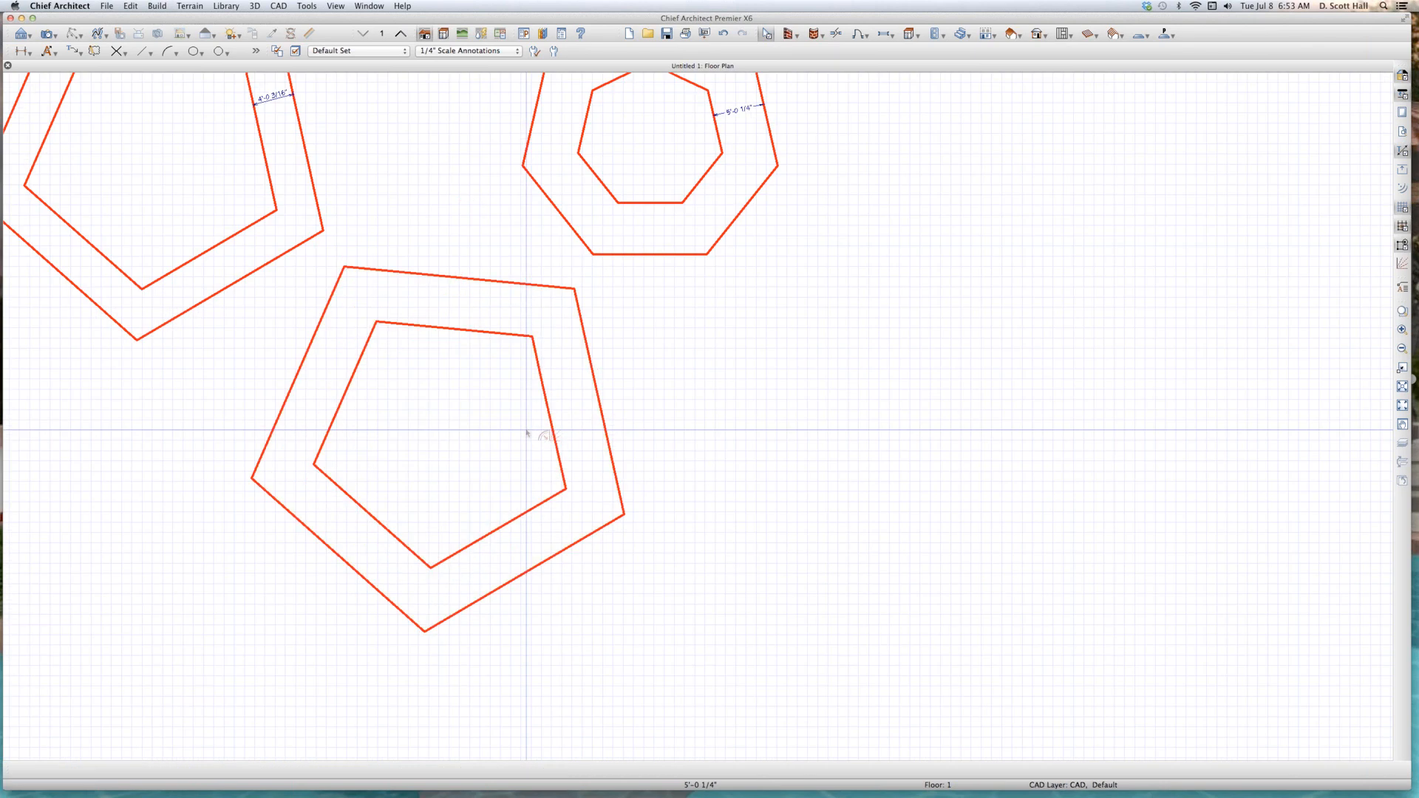
drag(546, 403, 592, 395)
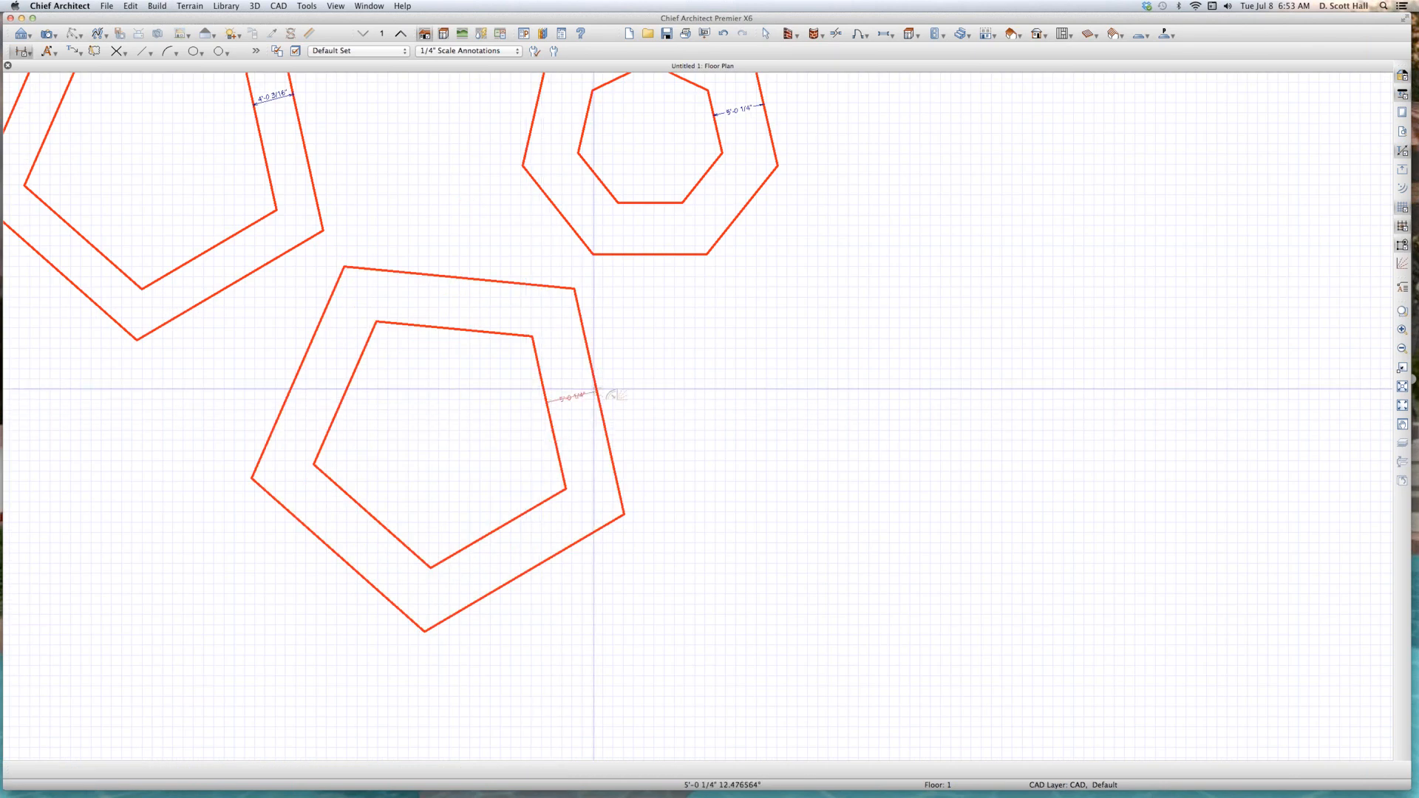
scroll(592, 396, up, 5)
scroll(605, 401, down, 5)
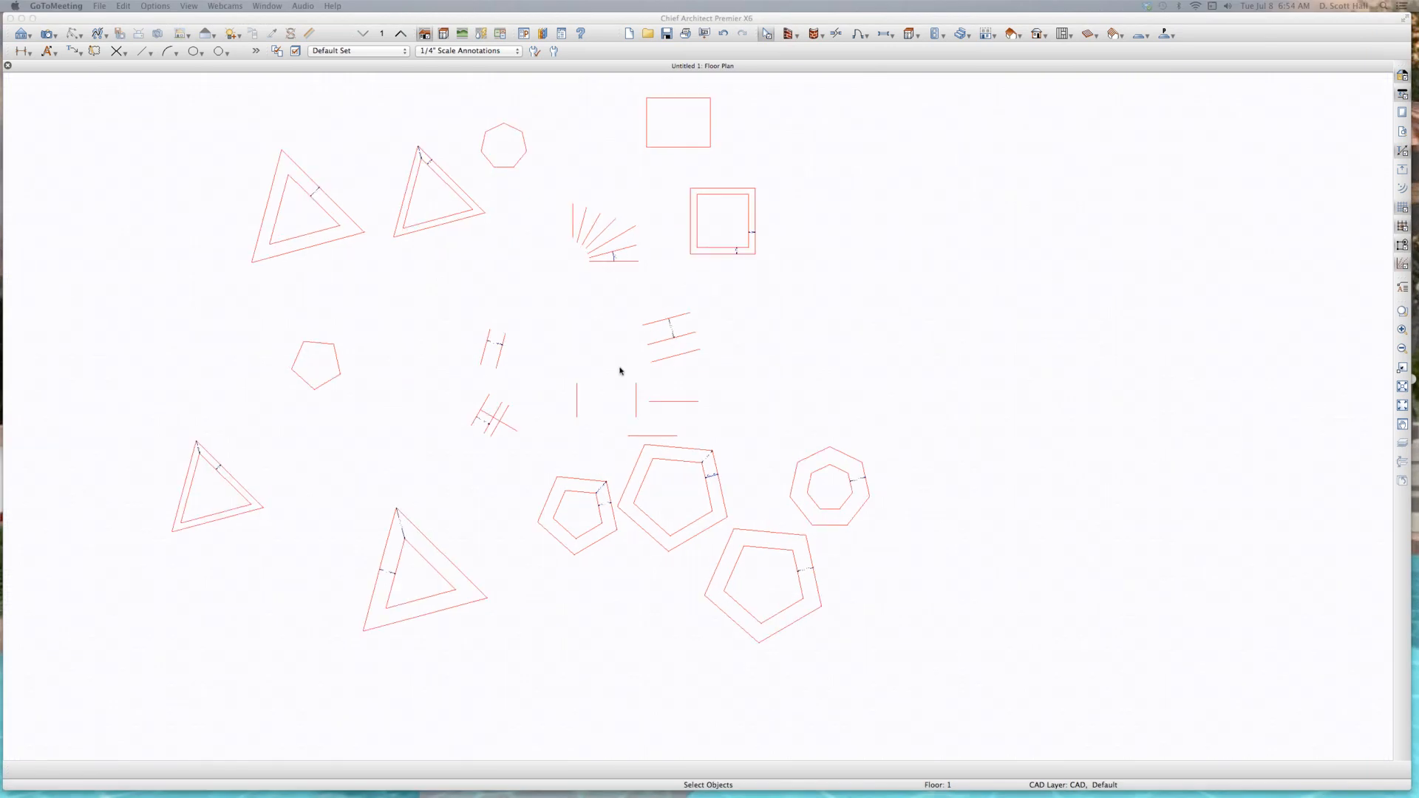
Step: Copy the second line above the horizontal one in the radial line fan and paste it below and right of the concentric squares
scroll(621, 371, up, 3)
click(749, 337)
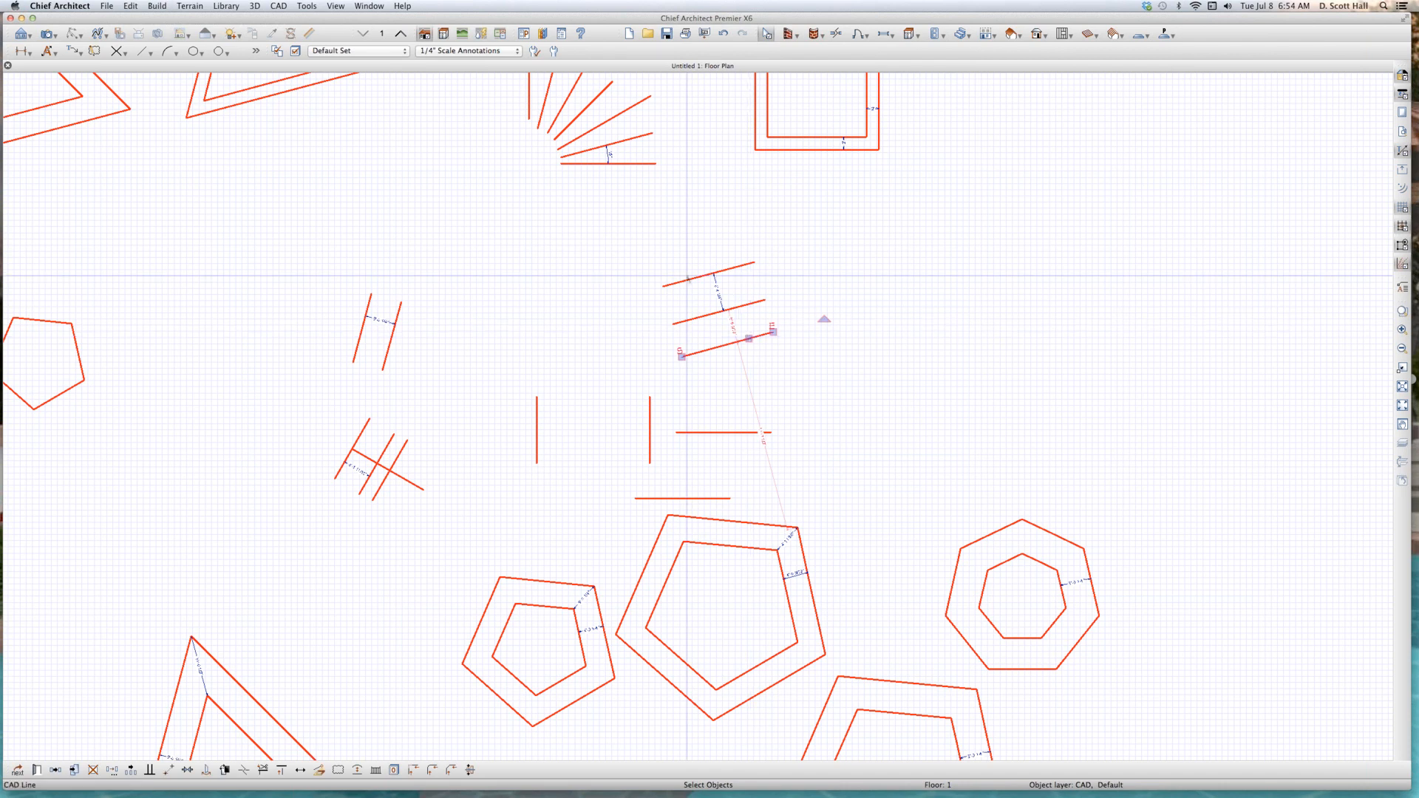
scroll(643, 198, down, 1)
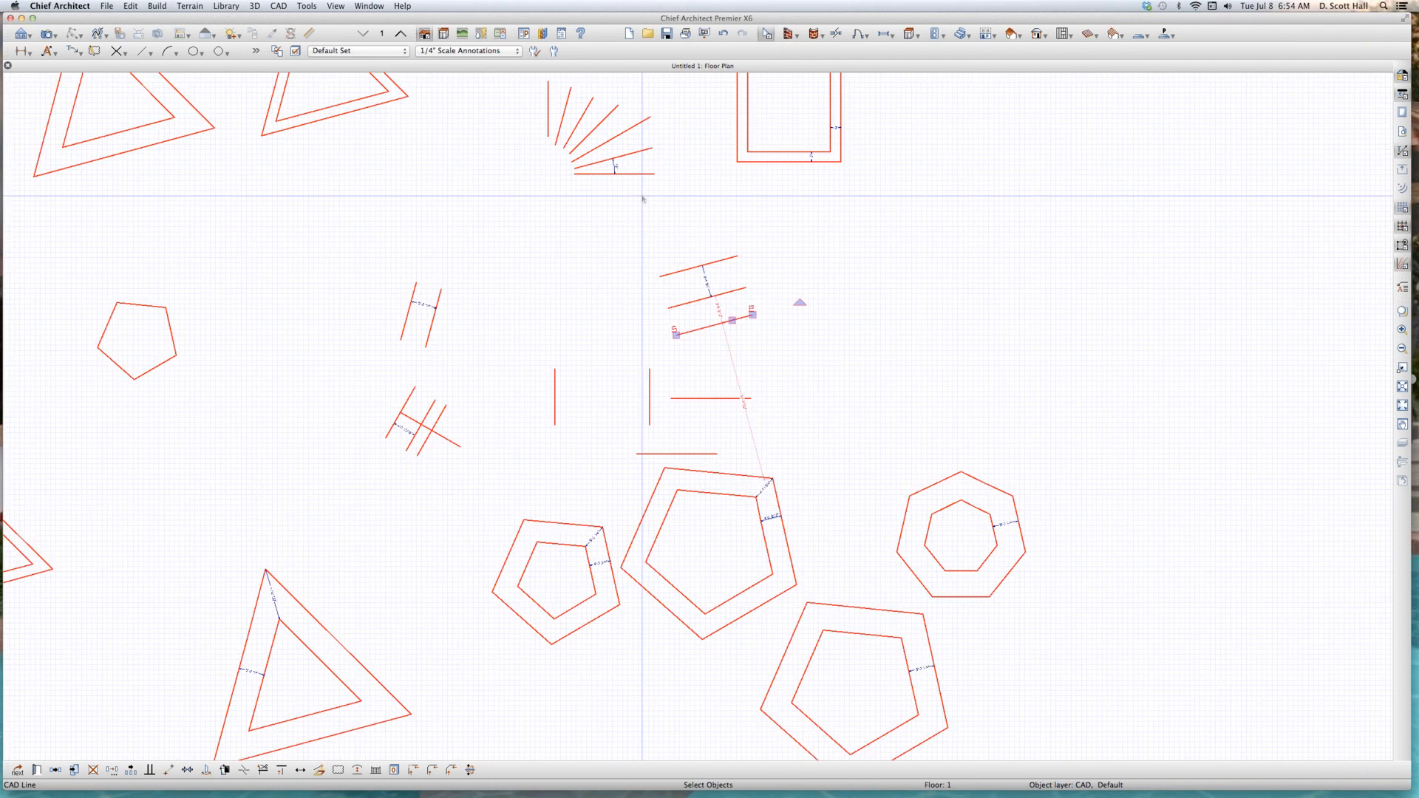
click(632, 127)
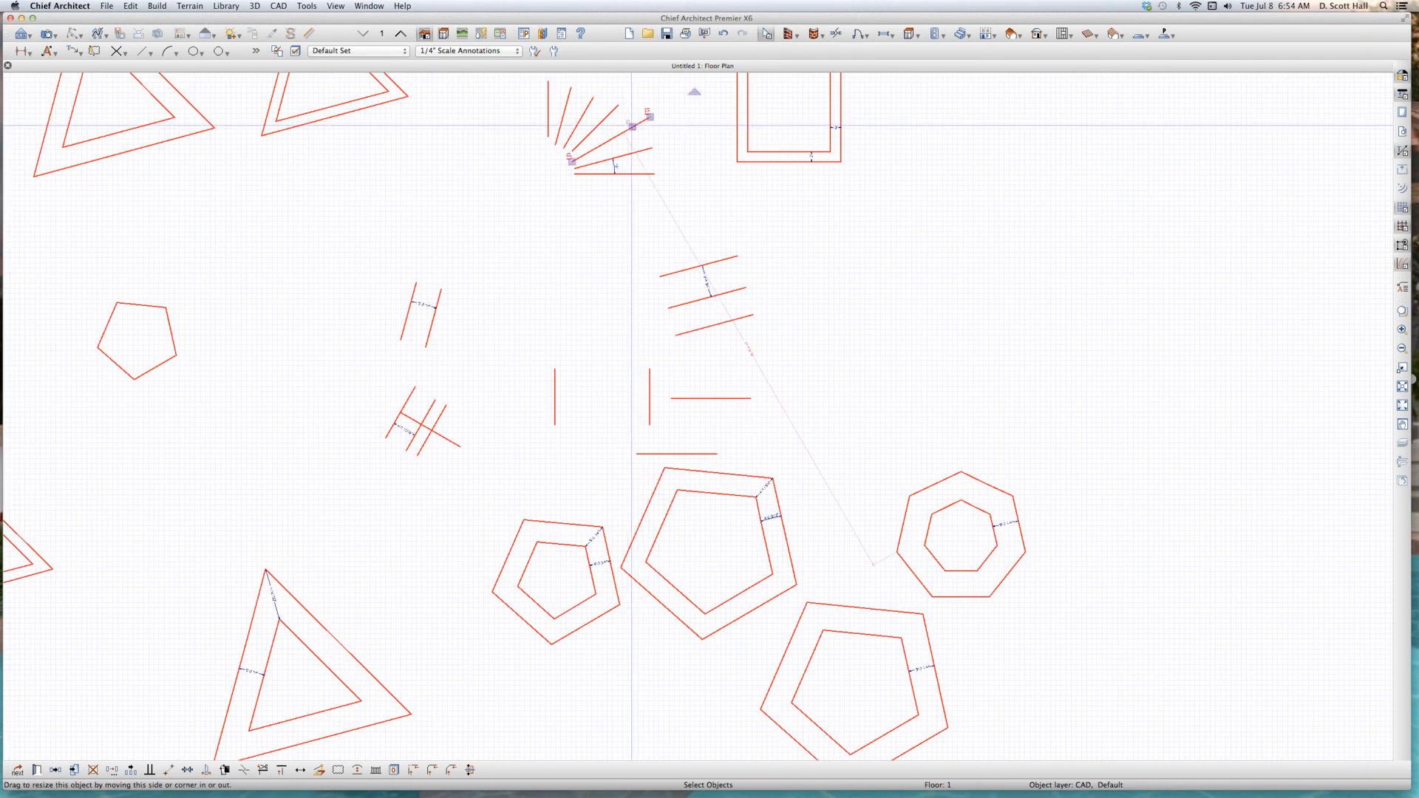
key(super+c)
key(super+v)
scroll(917, 228, up, 1)
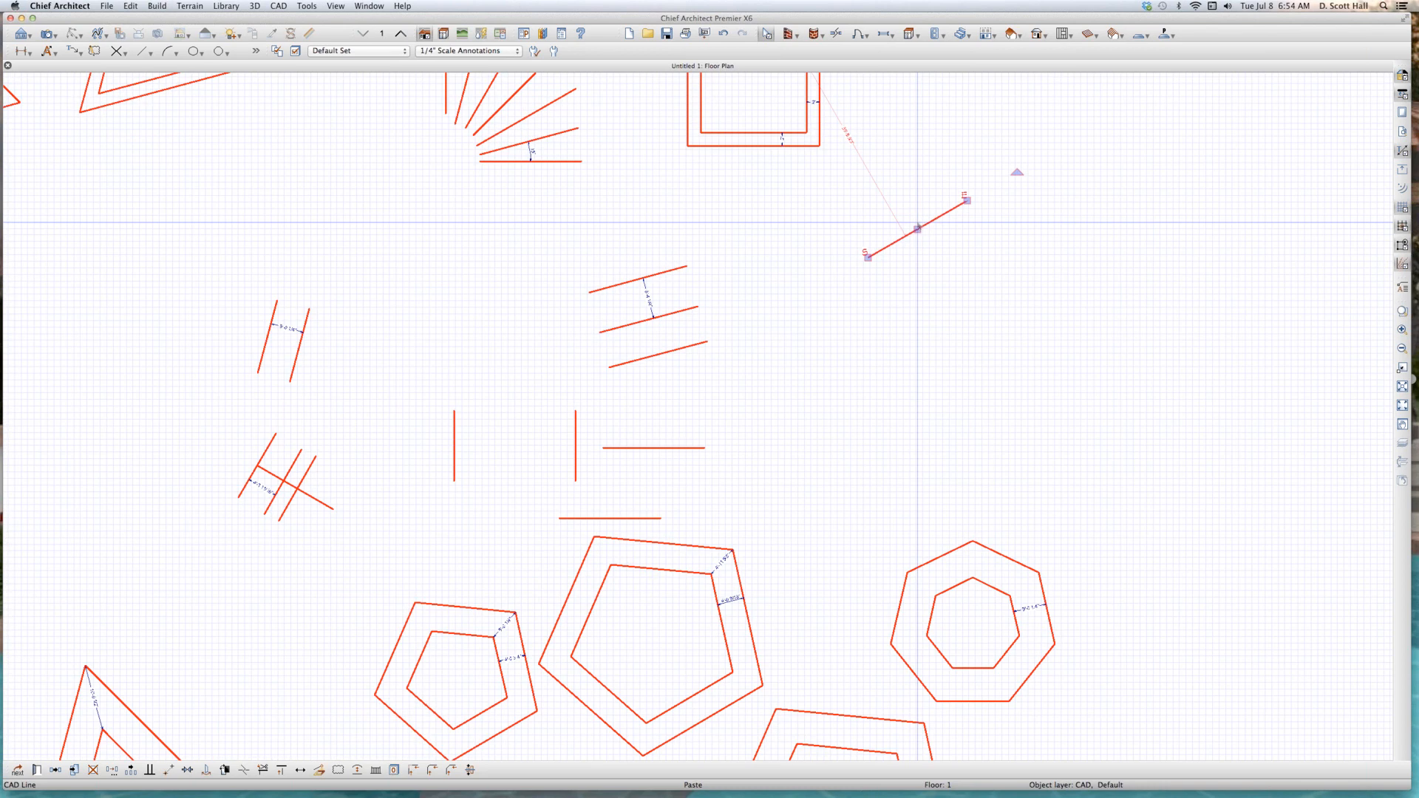
Step: Make a parallel copy of the pasted angled line, offset 66.25 inches perpendicular toward the lower right
click(918, 229)
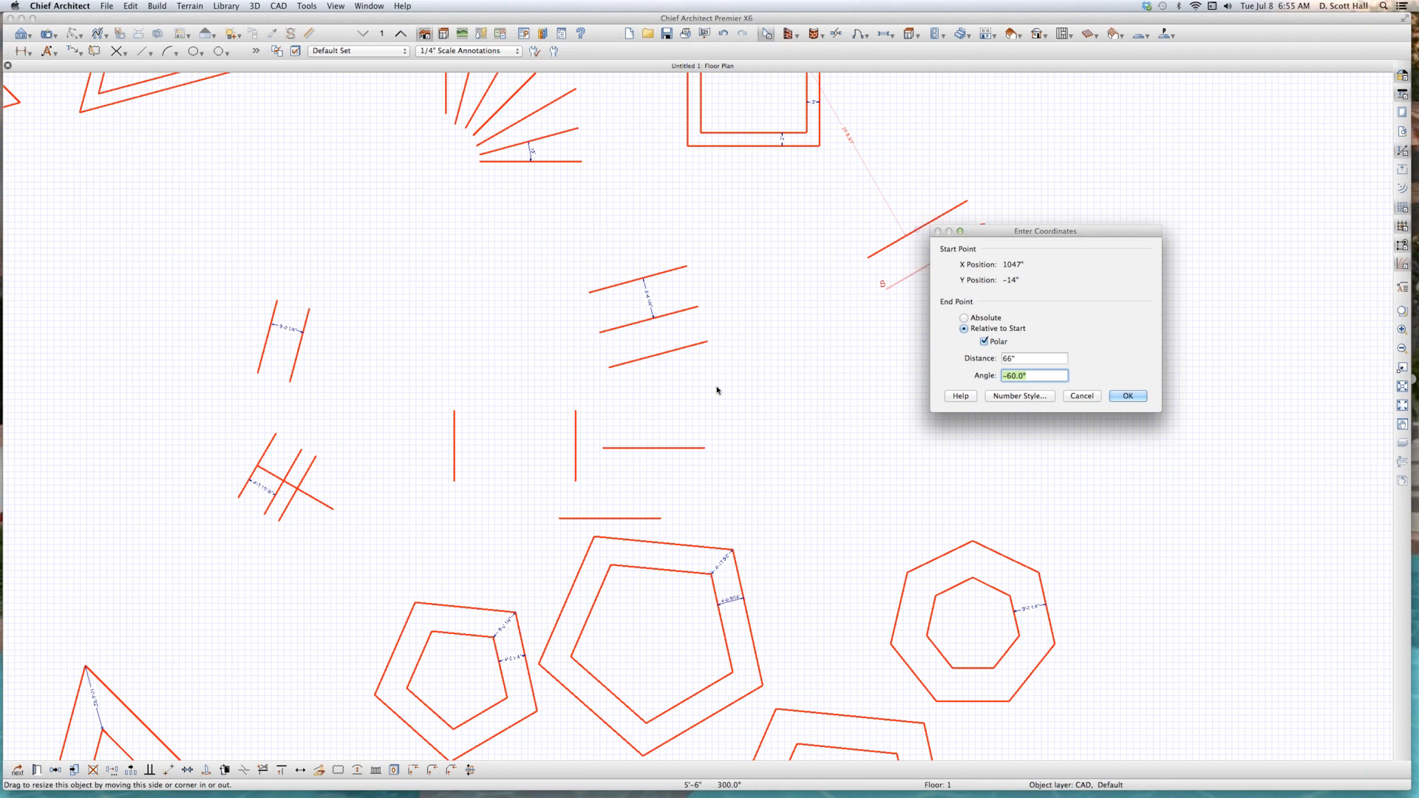
click(1046, 361)
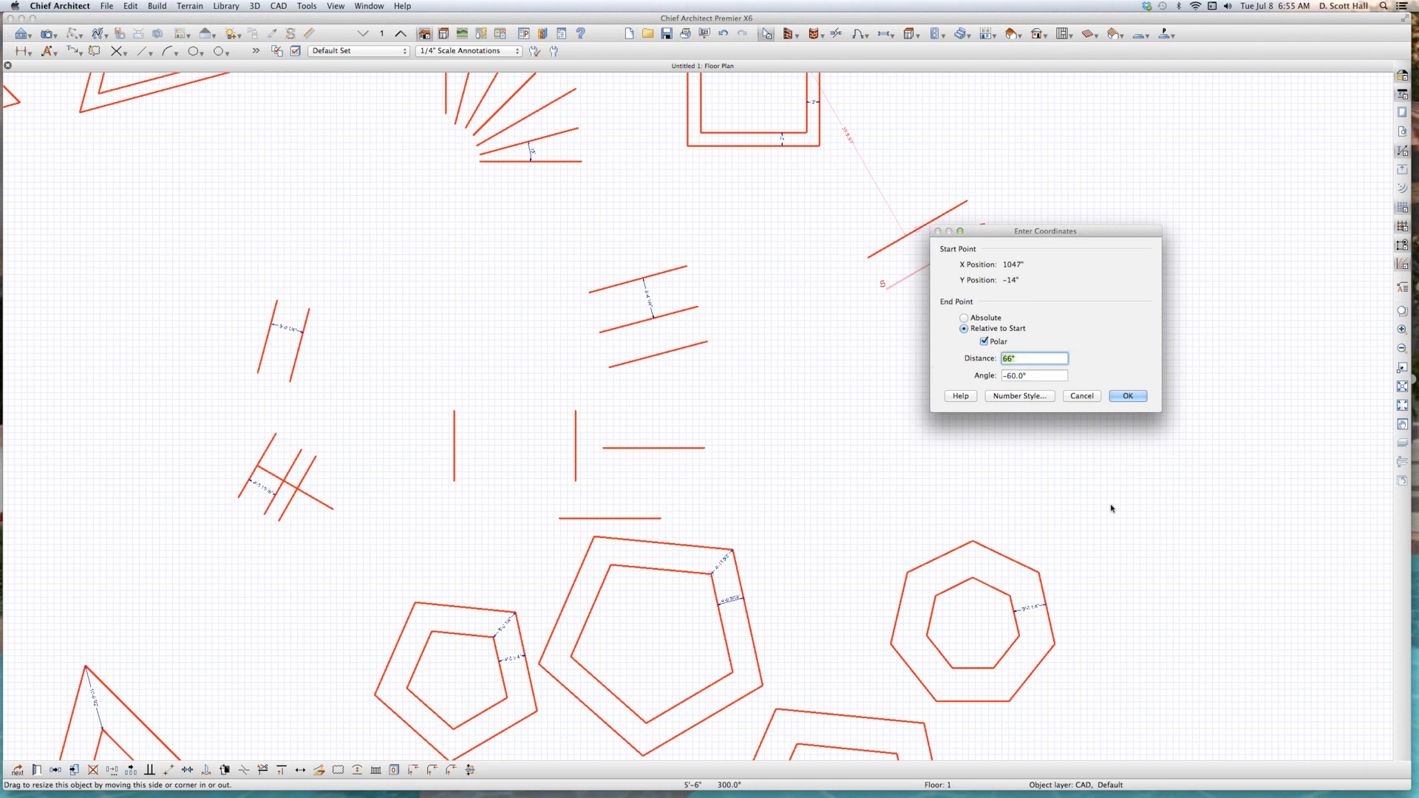
text(66.2599)
key(Return)
Step: Dimension the gap between the two parallel angled lines below and right of the concentric squares
scroll(909, 166, up, 3)
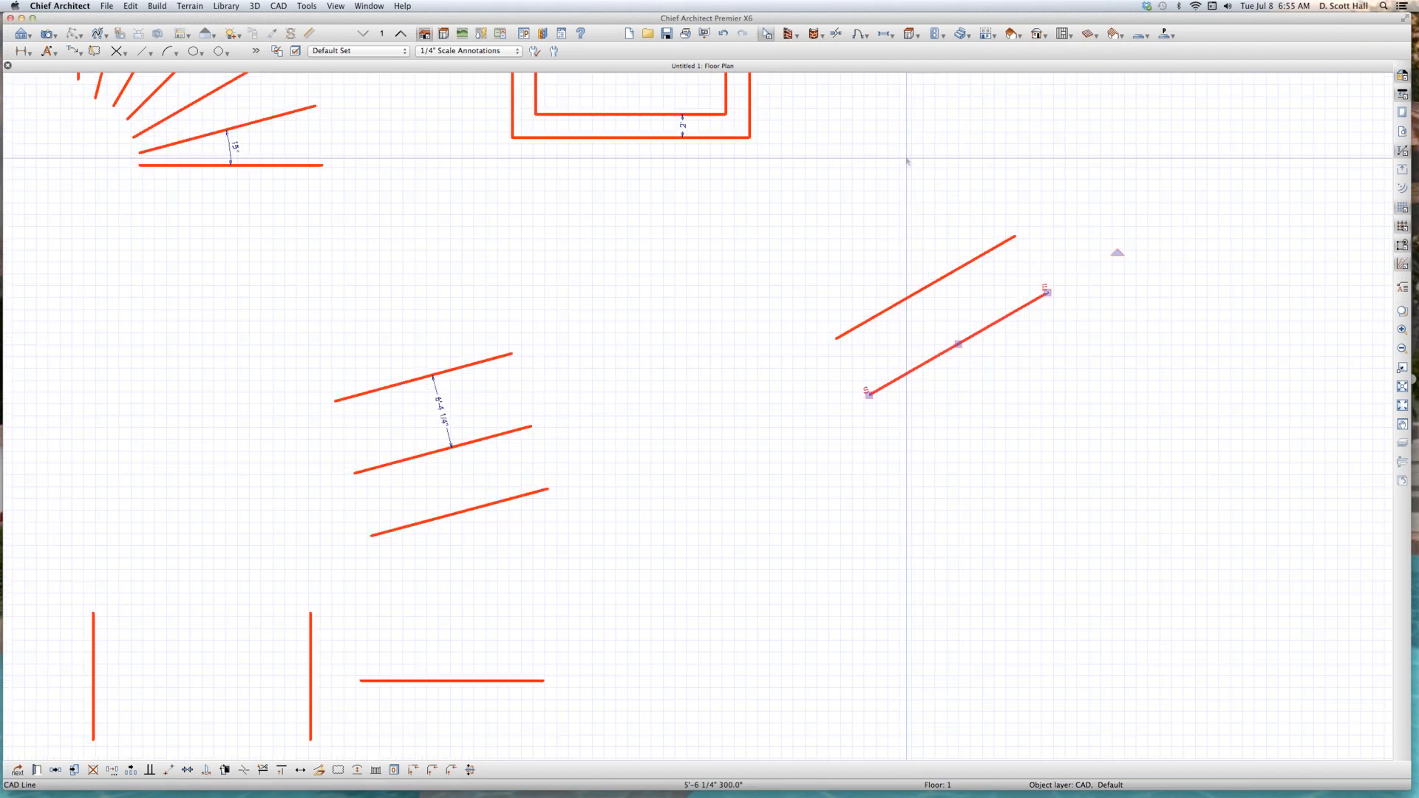
key(d)
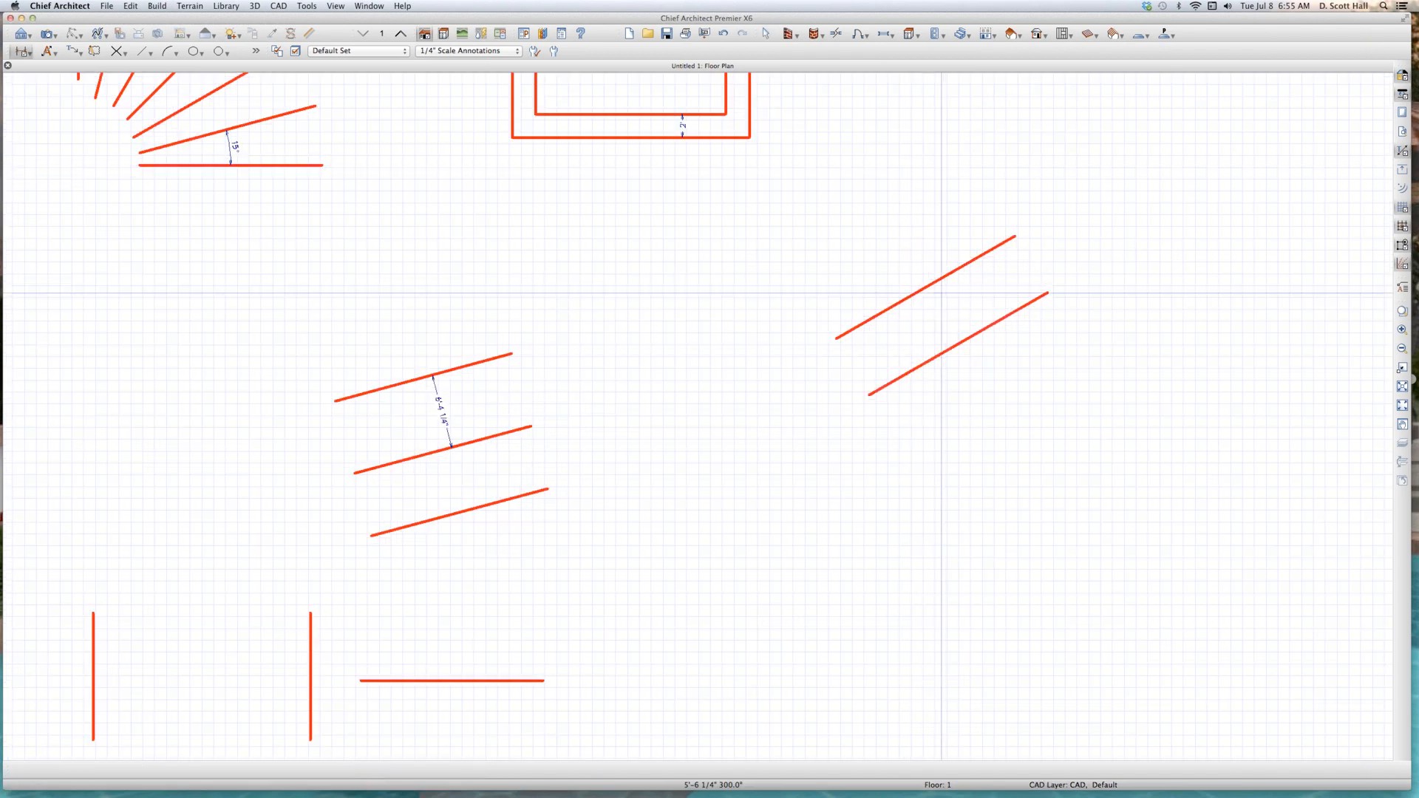
drag(939, 280, 970, 331)
scroll(971, 311, up, 3)
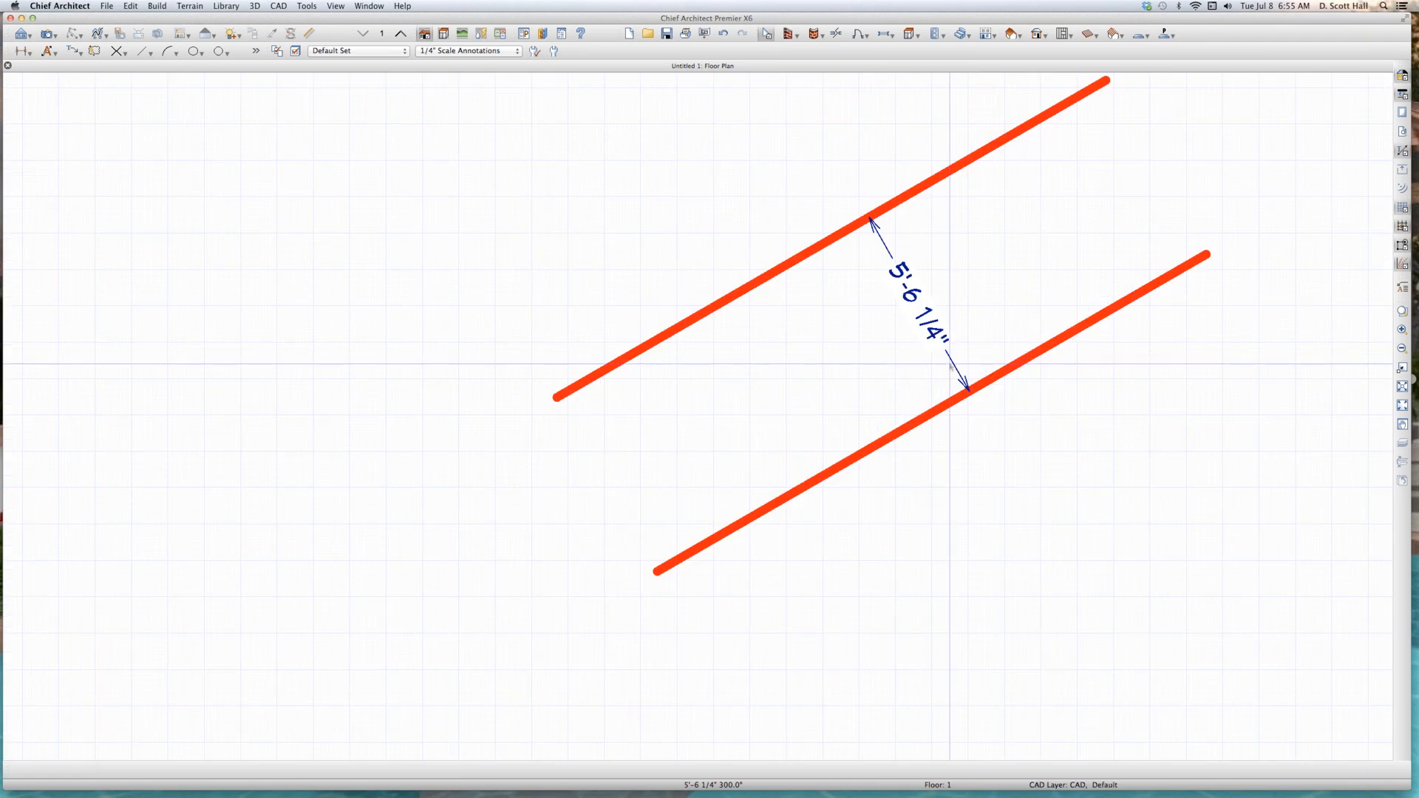
scroll(937, 342, down, 1)
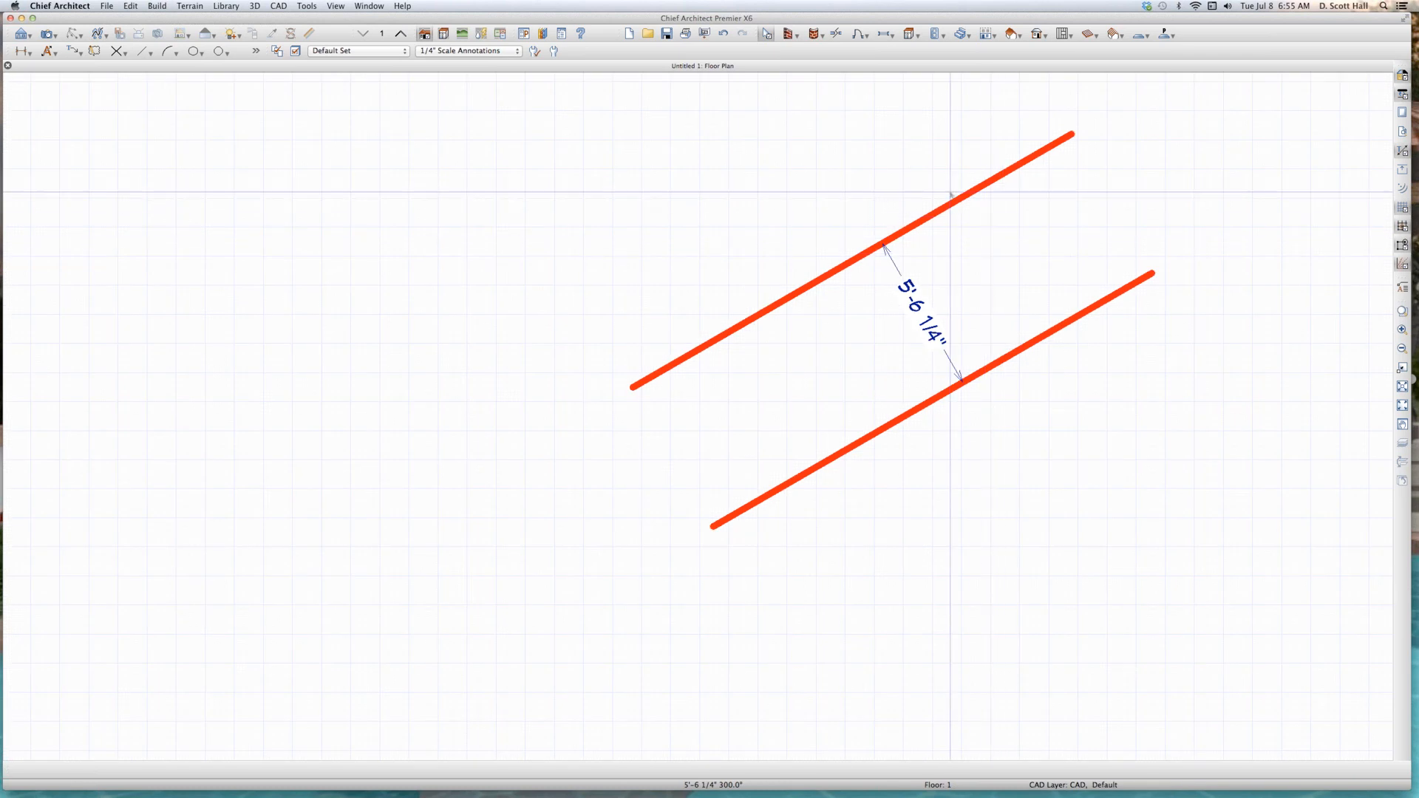
Step: Copy the upper line of the dimensioned angled pair and paste it below and right of that pair
click(976, 190)
scroll(973, 222, down, 5)
drag(973, 224, 1010, 318)
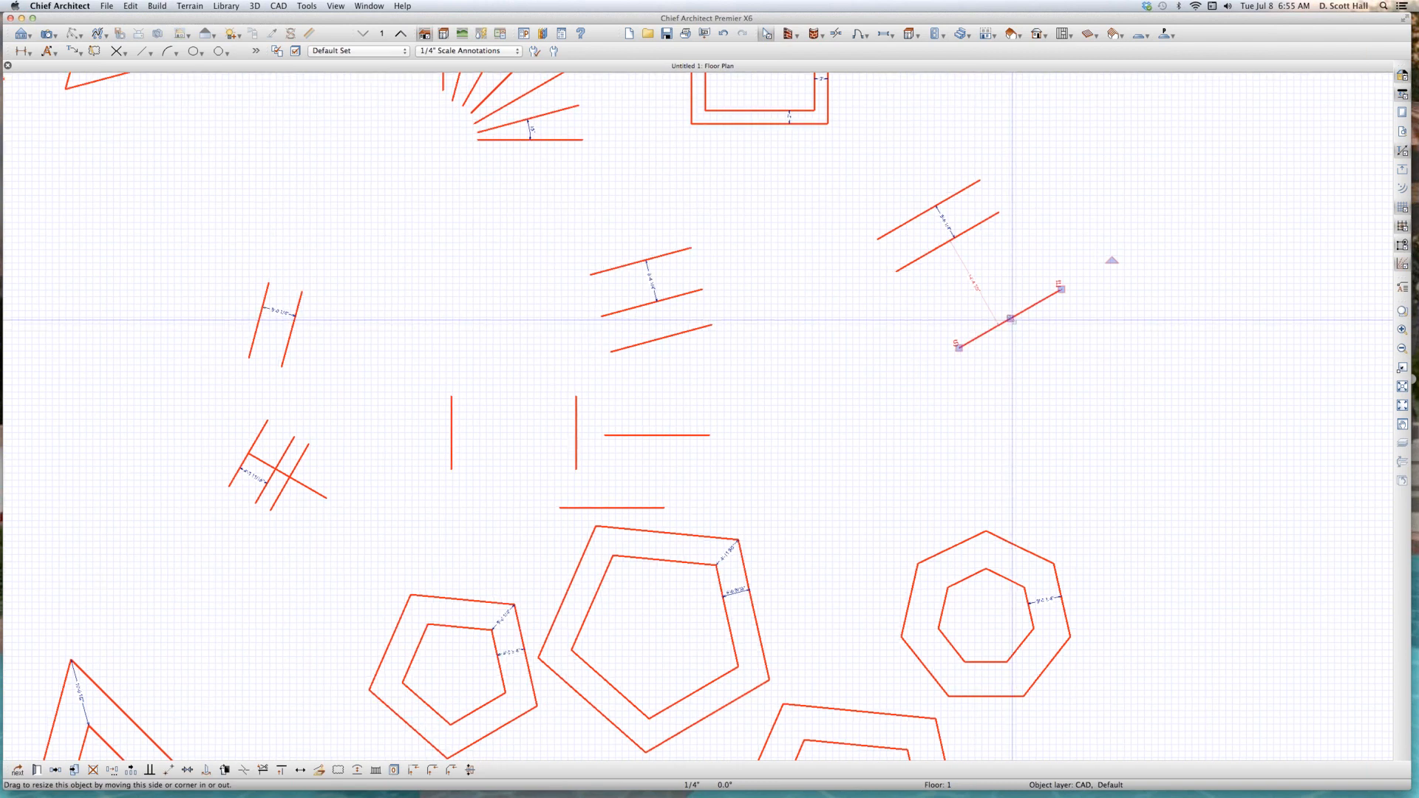
scroll(1011, 319, up, 2)
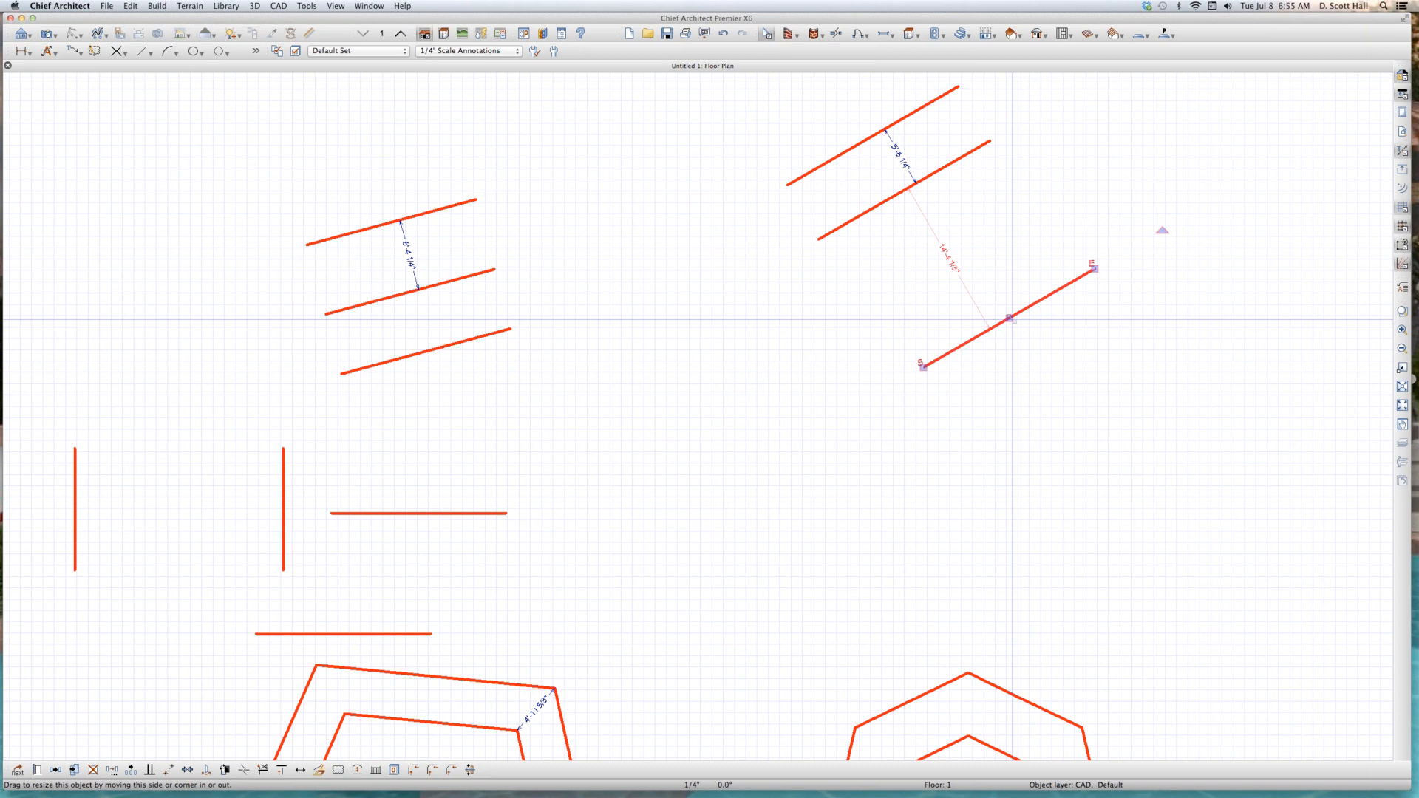
Step: Make a parallel copy of the pasted angled line, offset 89.33 inches perpendicular toward the lower right
drag(1011, 318, 1081, 374)
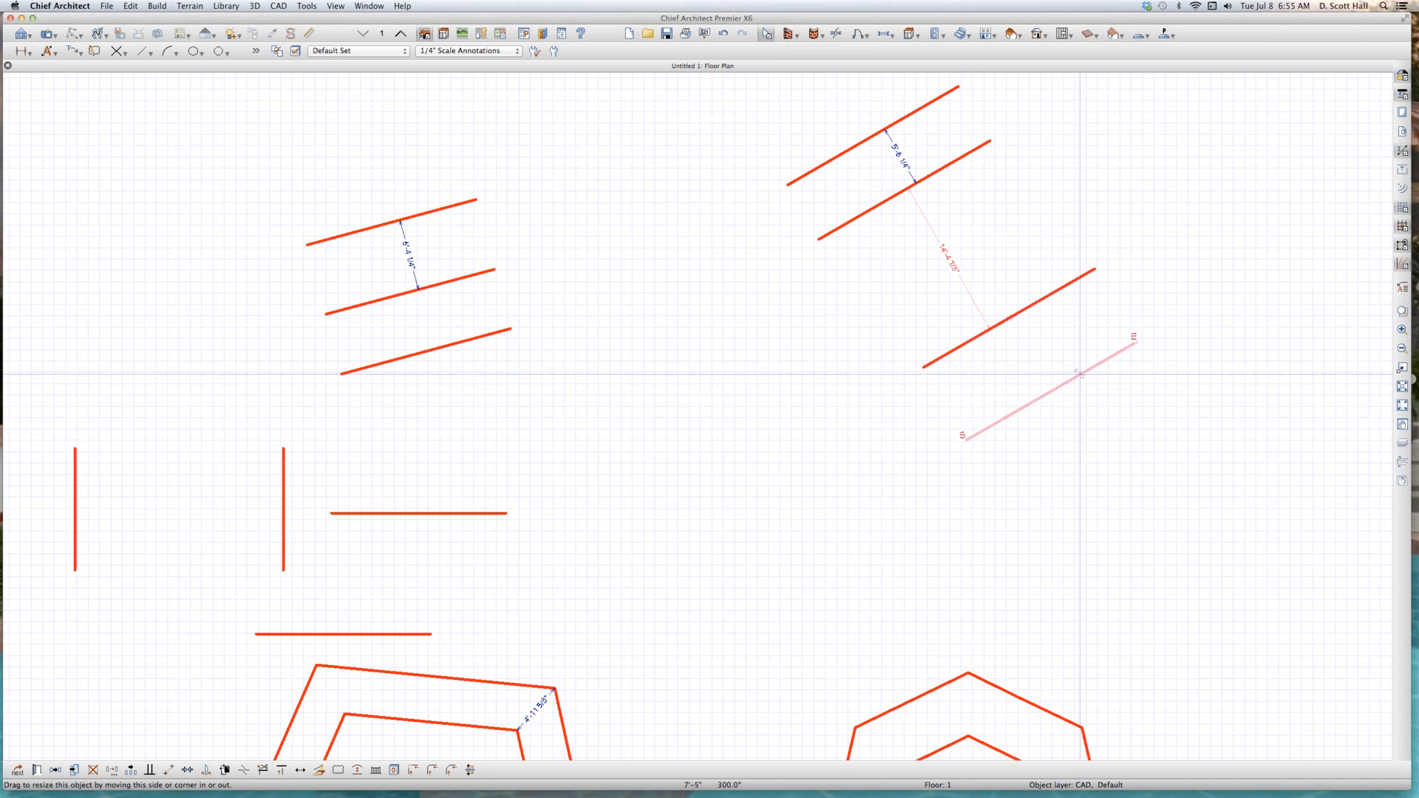
key(Tab)
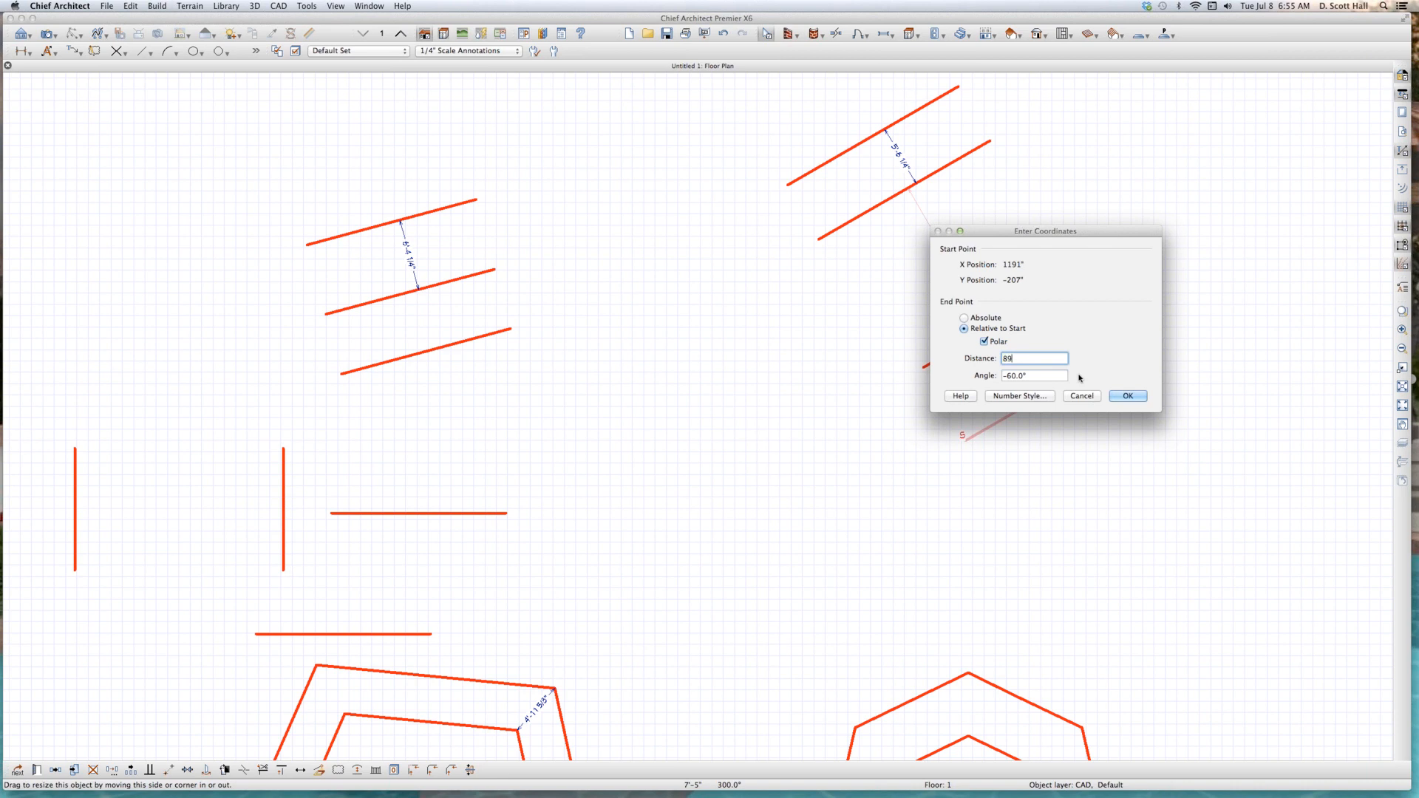
text(89.)
text(33)
key(Return)
Step: Dimension the perpendicular gap between the second pair of parallel angled lines
key(d)
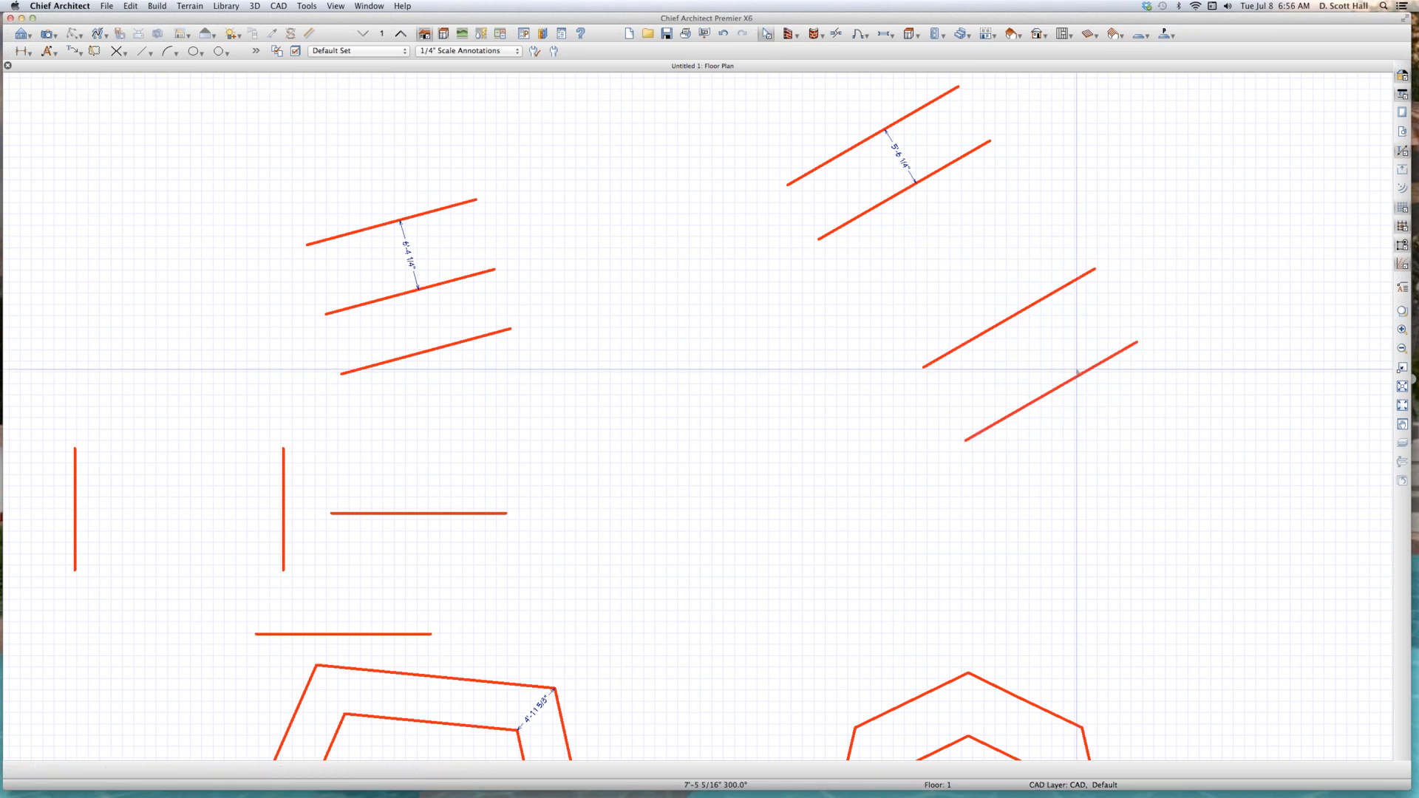
drag(1023, 312, 1044, 393)
scroll(1044, 393, up, 5)
scroll(1042, 264, up, 2)
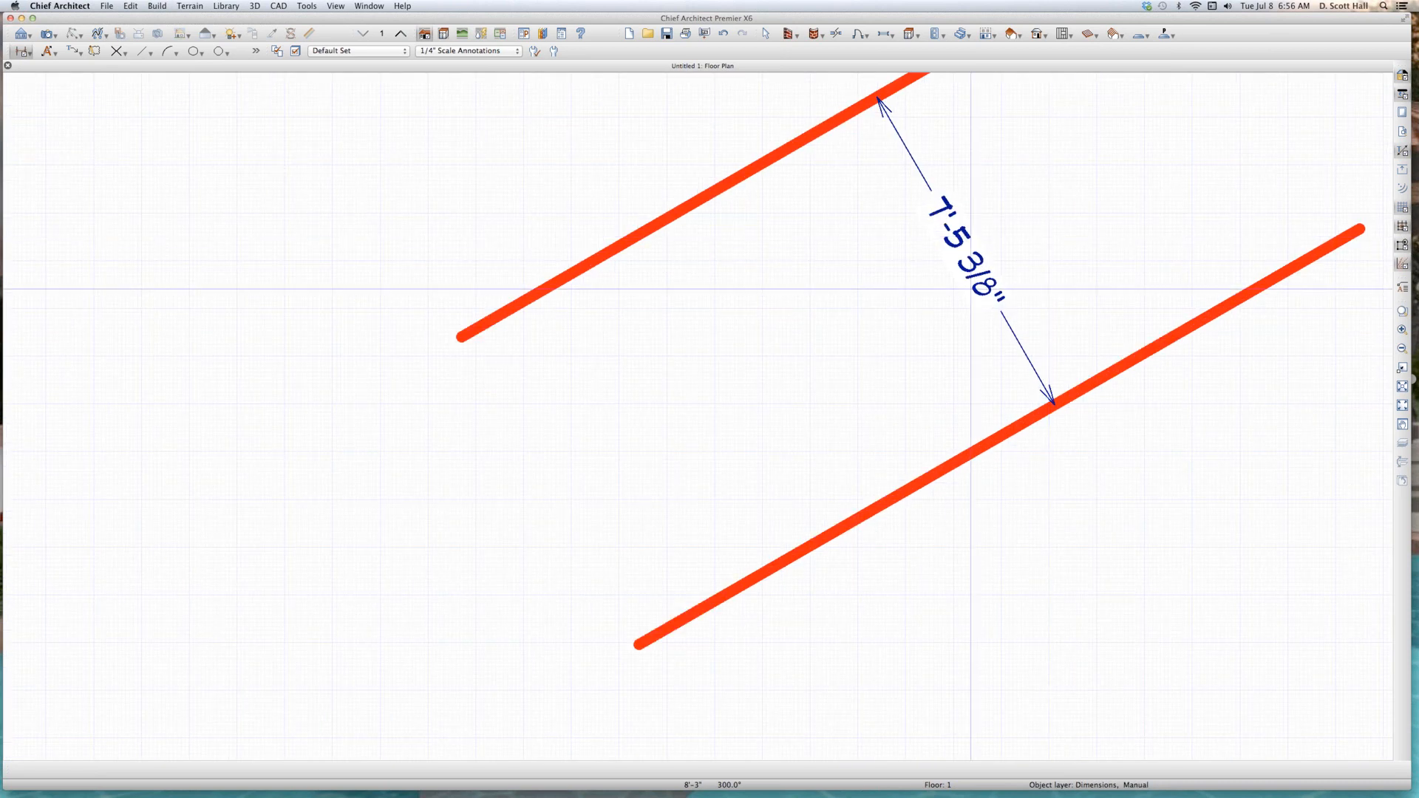
scroll(971, 289, down, 6)
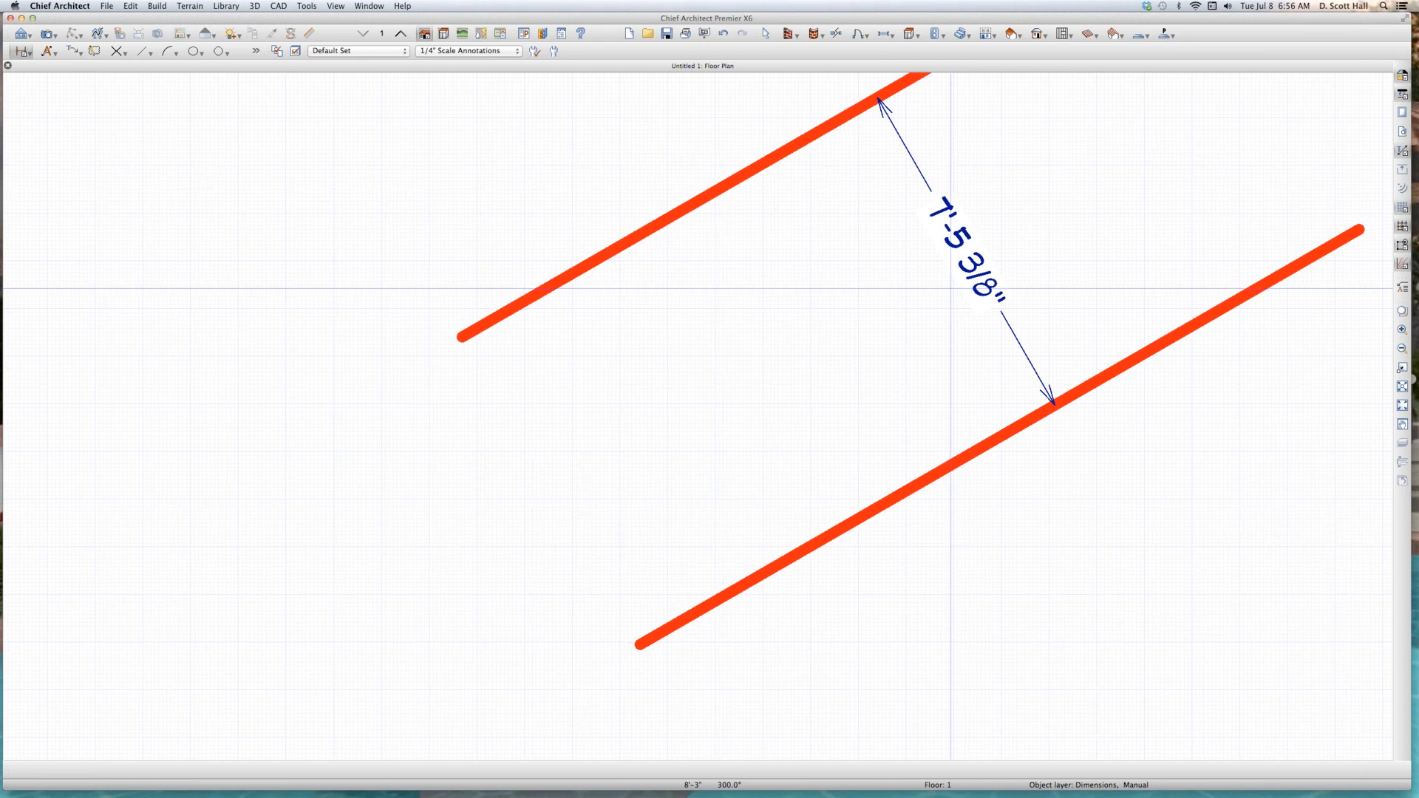
key(space)
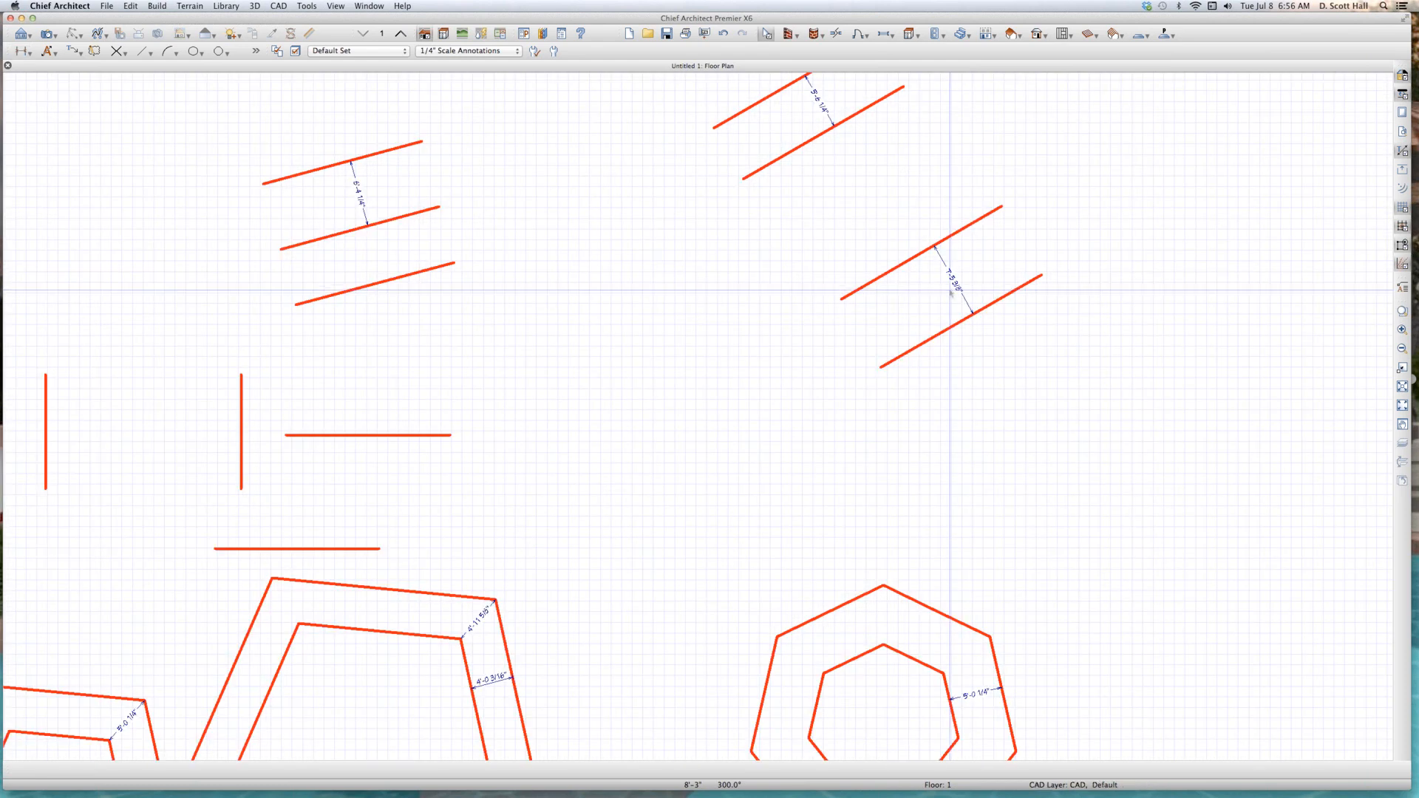
Step: Copy the upper line of the second angled pair and paste it below and right of the pair
click(912, 275)
key(super+c)
key(super+v)
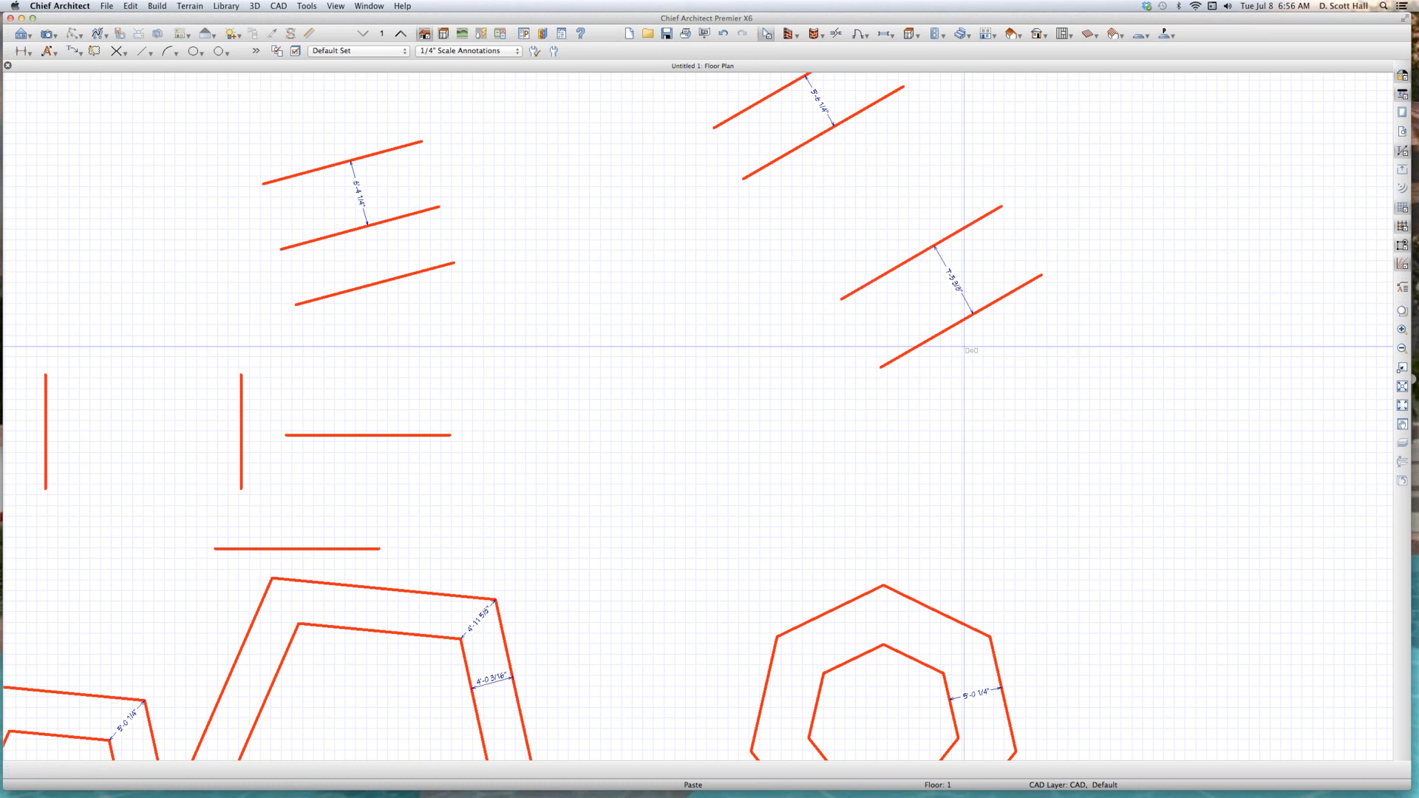
click(1019, 385)
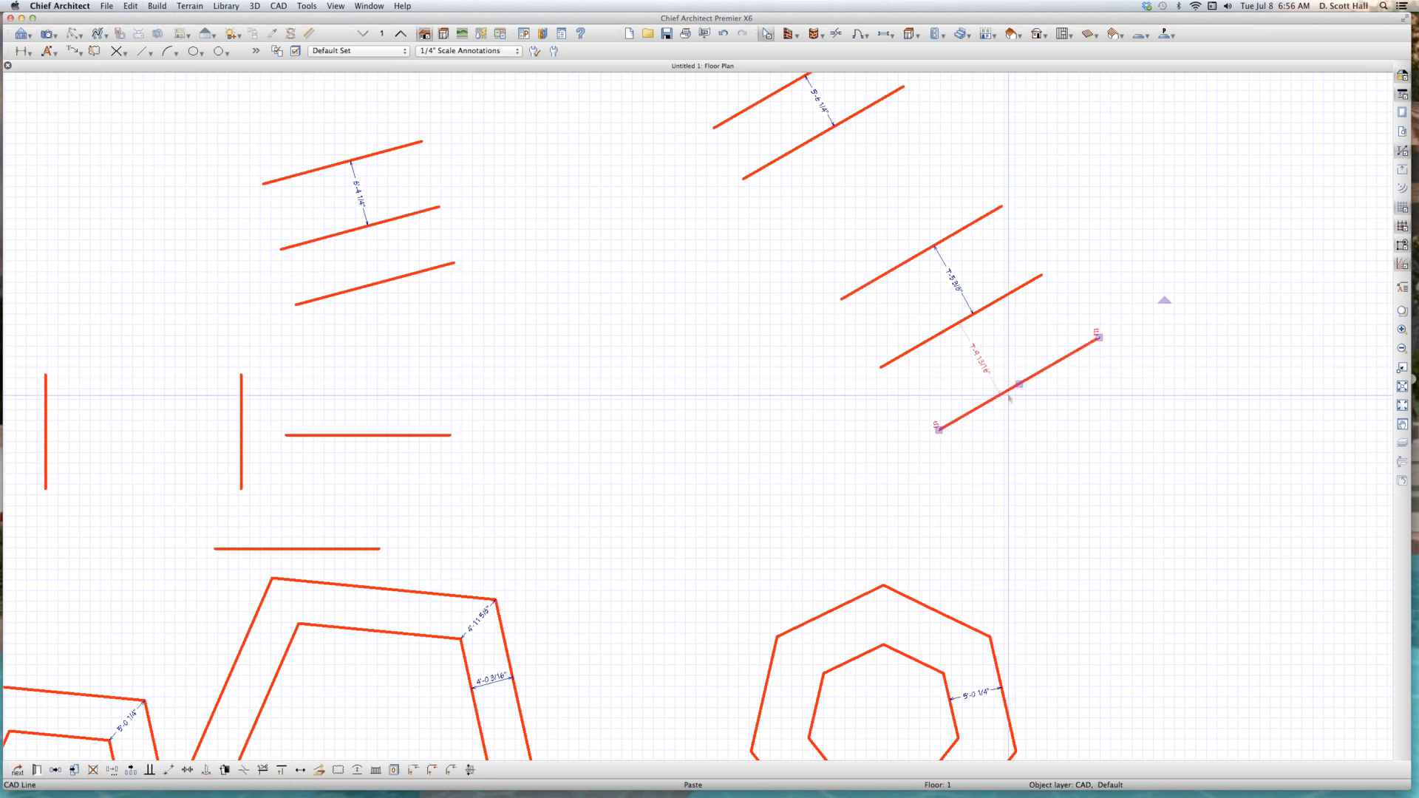
Step: Change the dialog number style to Decimal Feet from the pasted line's specification
key(super+e)
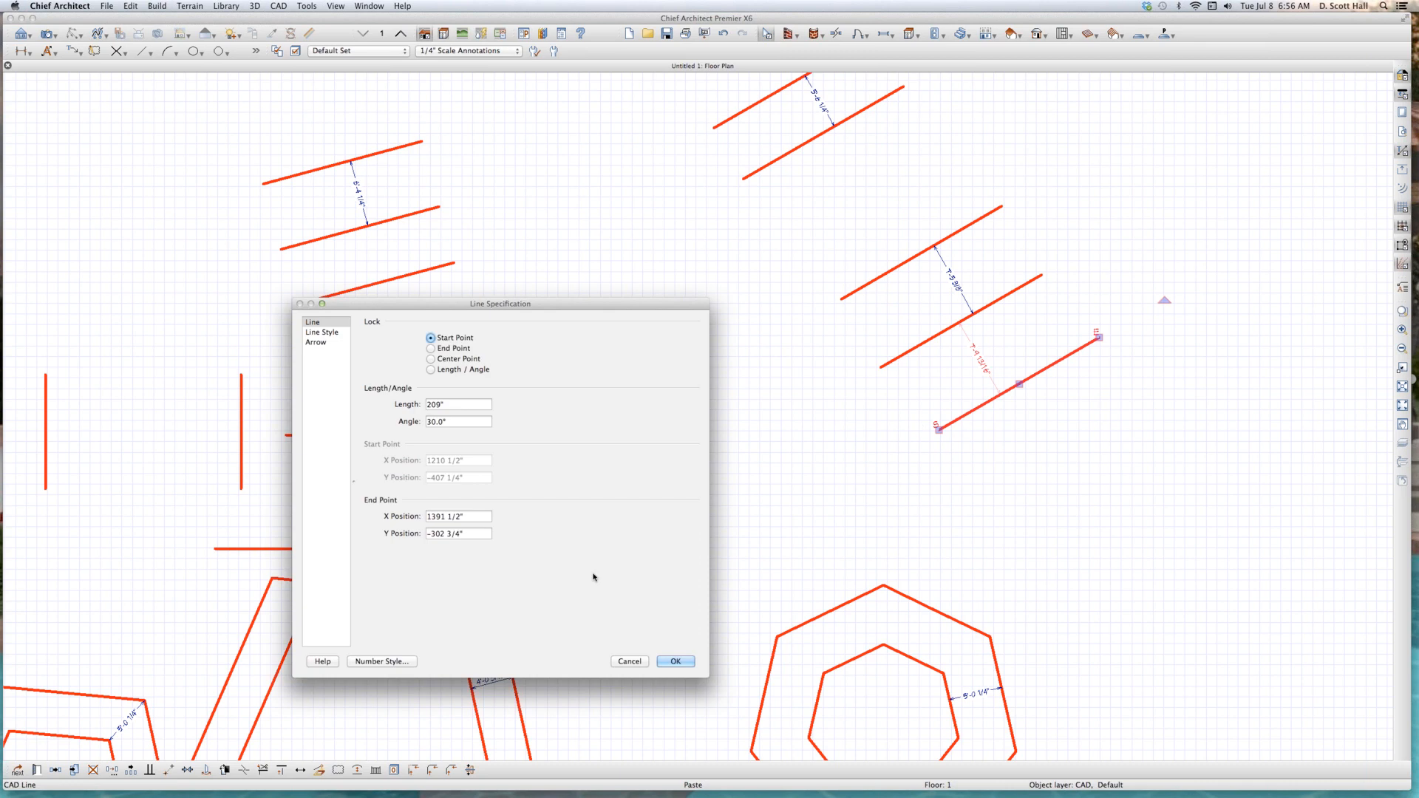
click(383, 662)
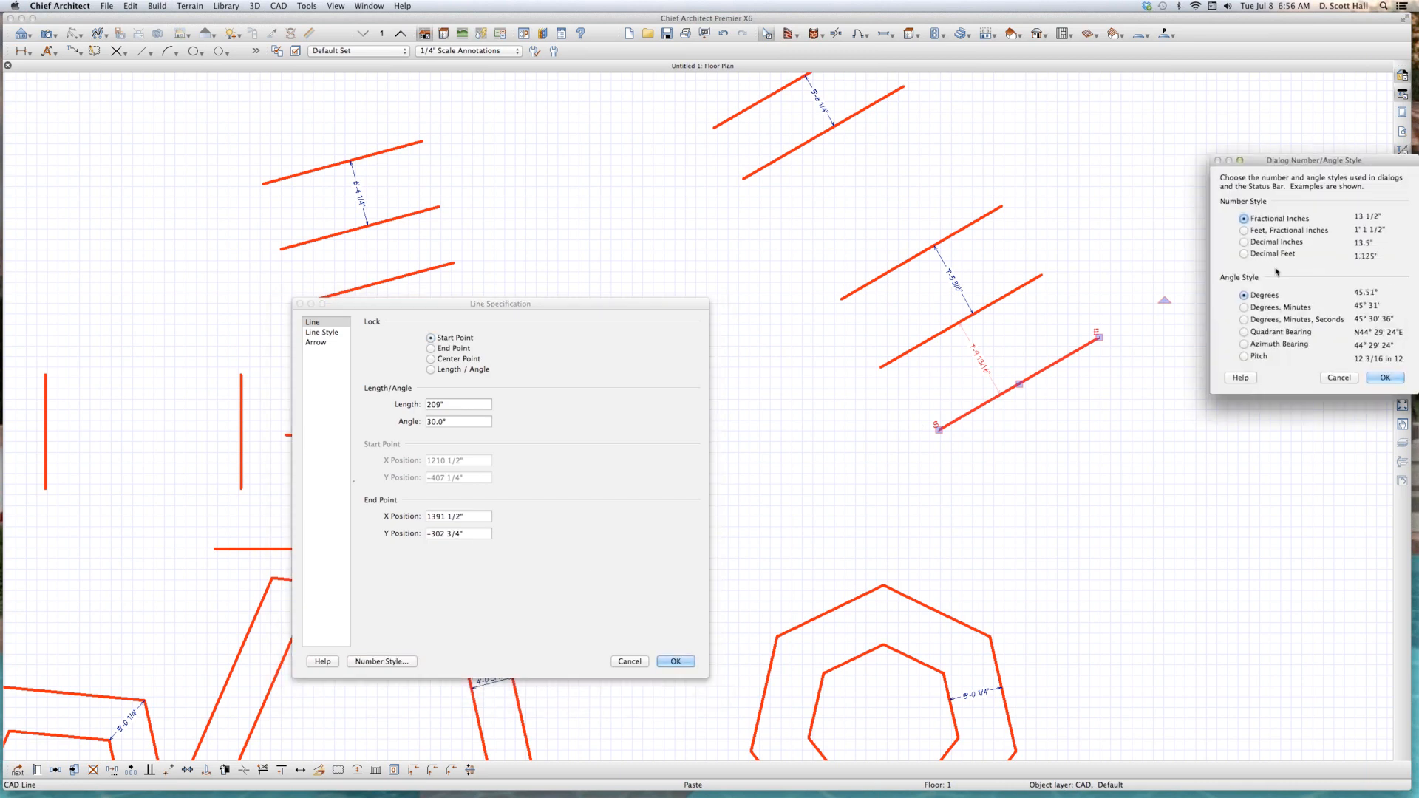
click(1270, 255)
key(Return)
click(675, 662)
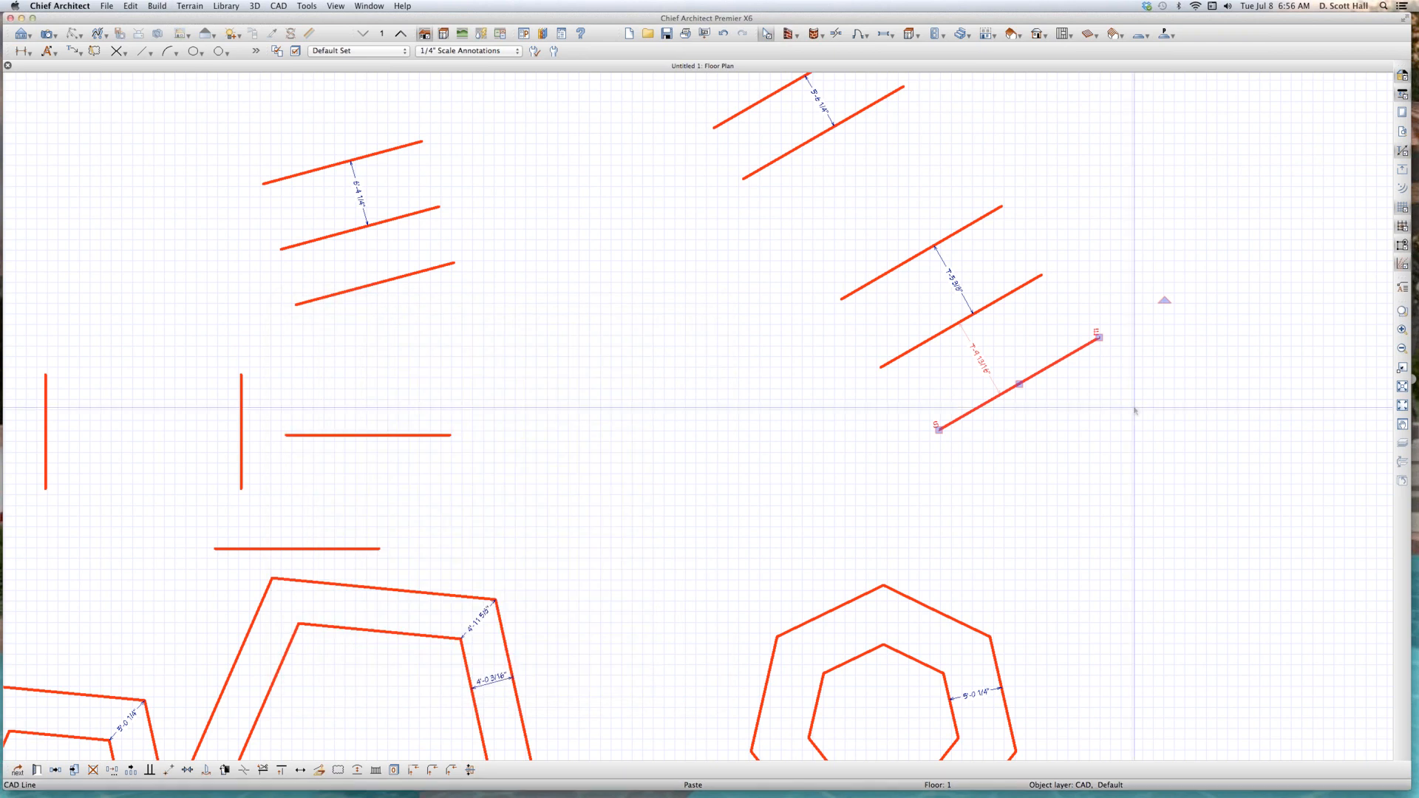
Step: Make a parallel copy of the third pasted angled line, offset 7.0833 feet perpendicular toward the lower right
scroll(1108, 380, up, 3)
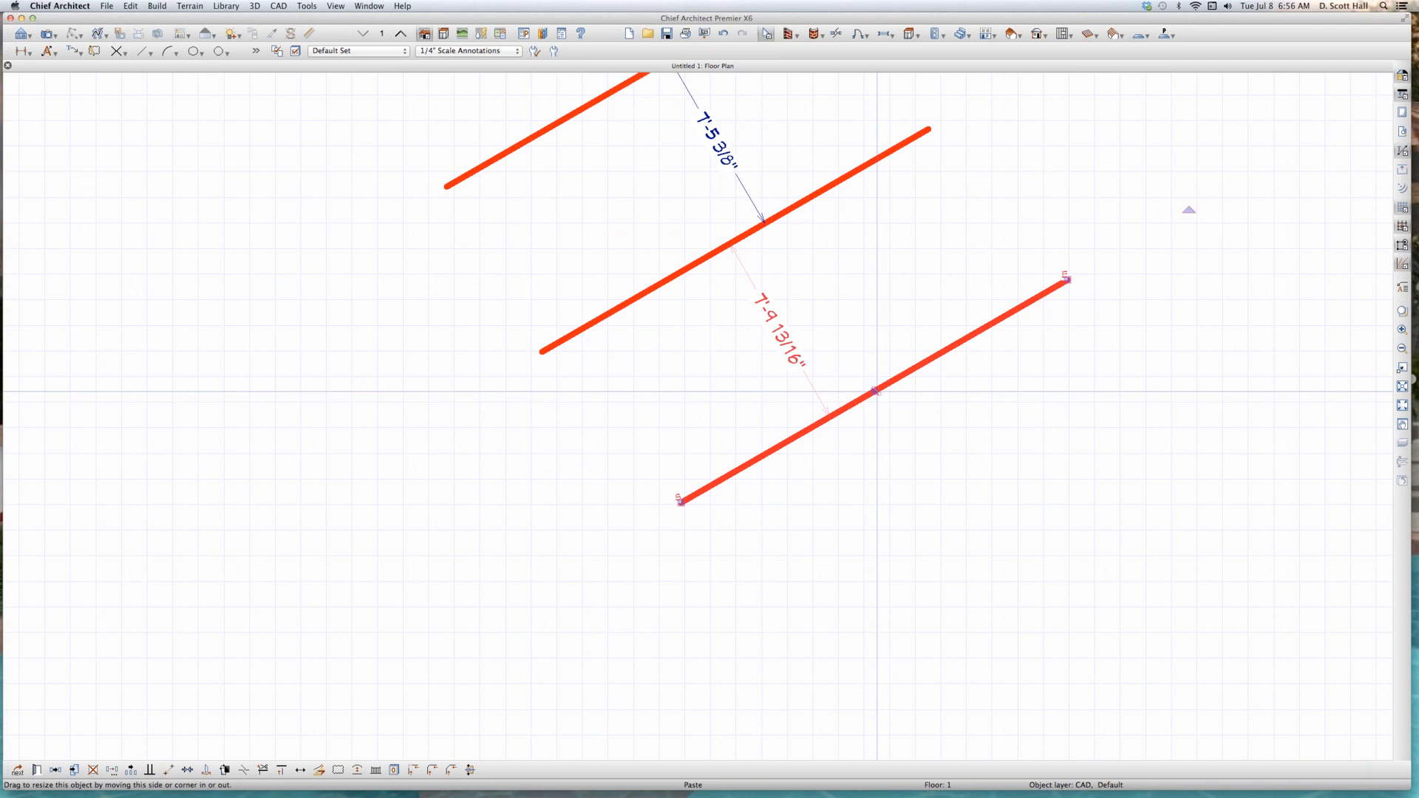
drag(877, 391, 983, 558)
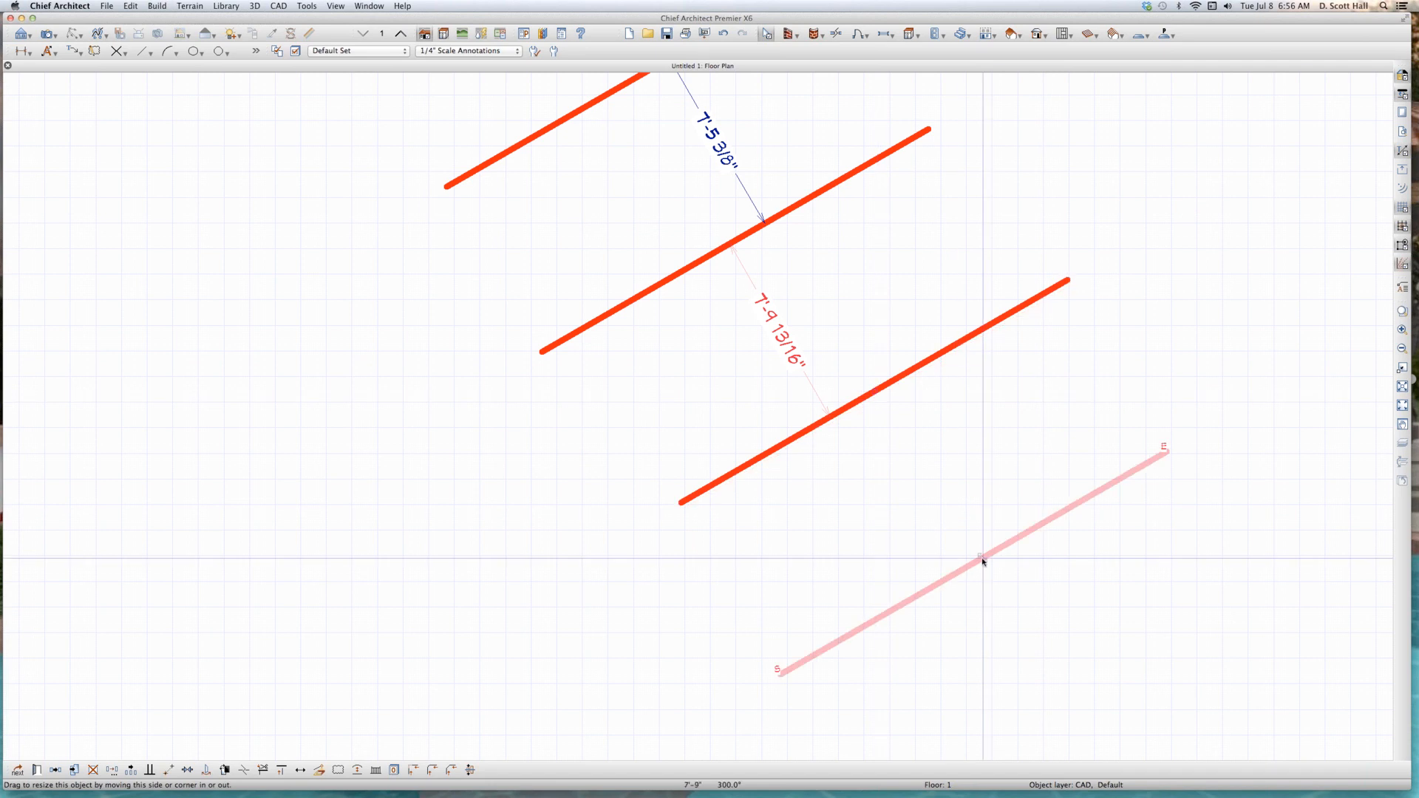
key(Tab)
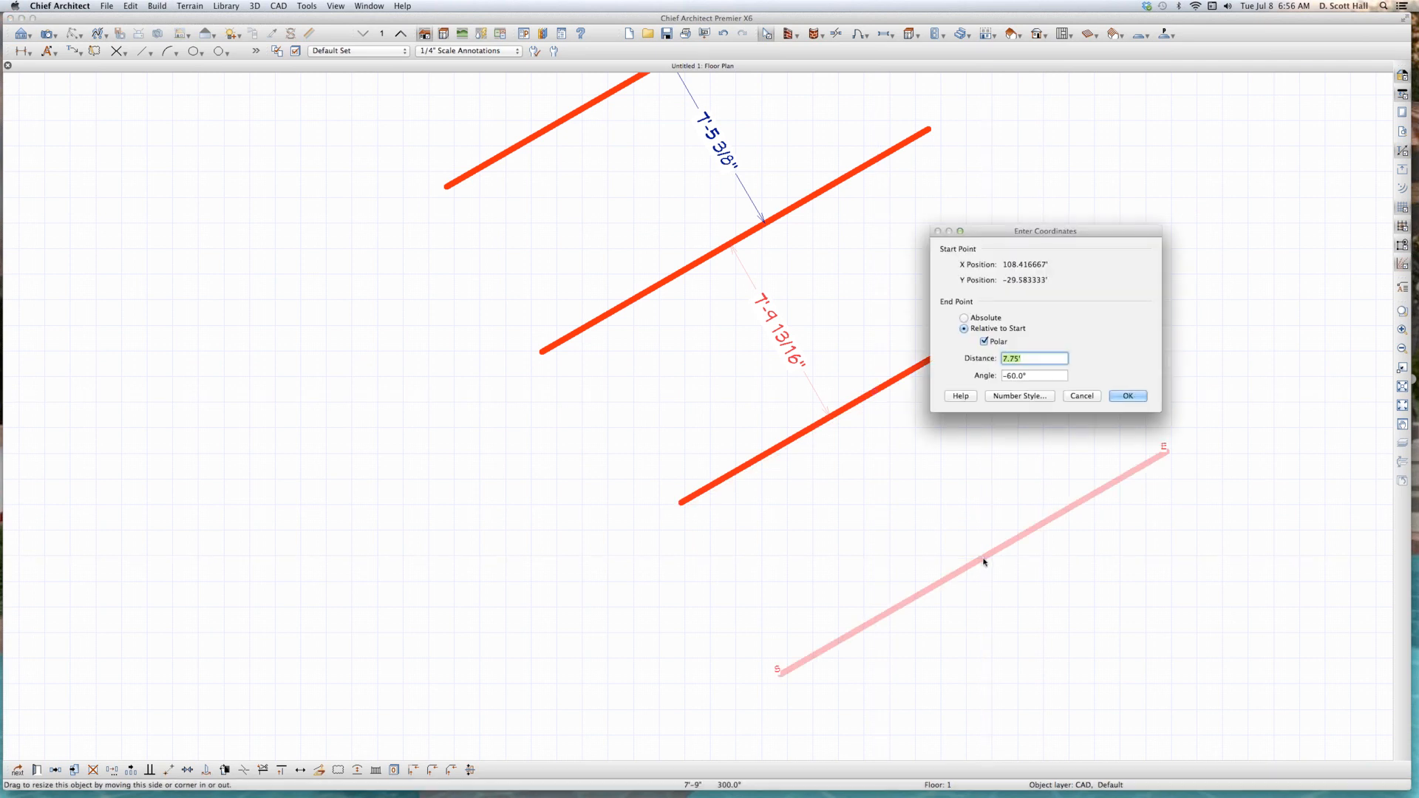
text(7.0833)
key(Return)
key(Escape)
Step: Dimension the perpendicular gap between the lowest pair of parallel angled lines
key(d)
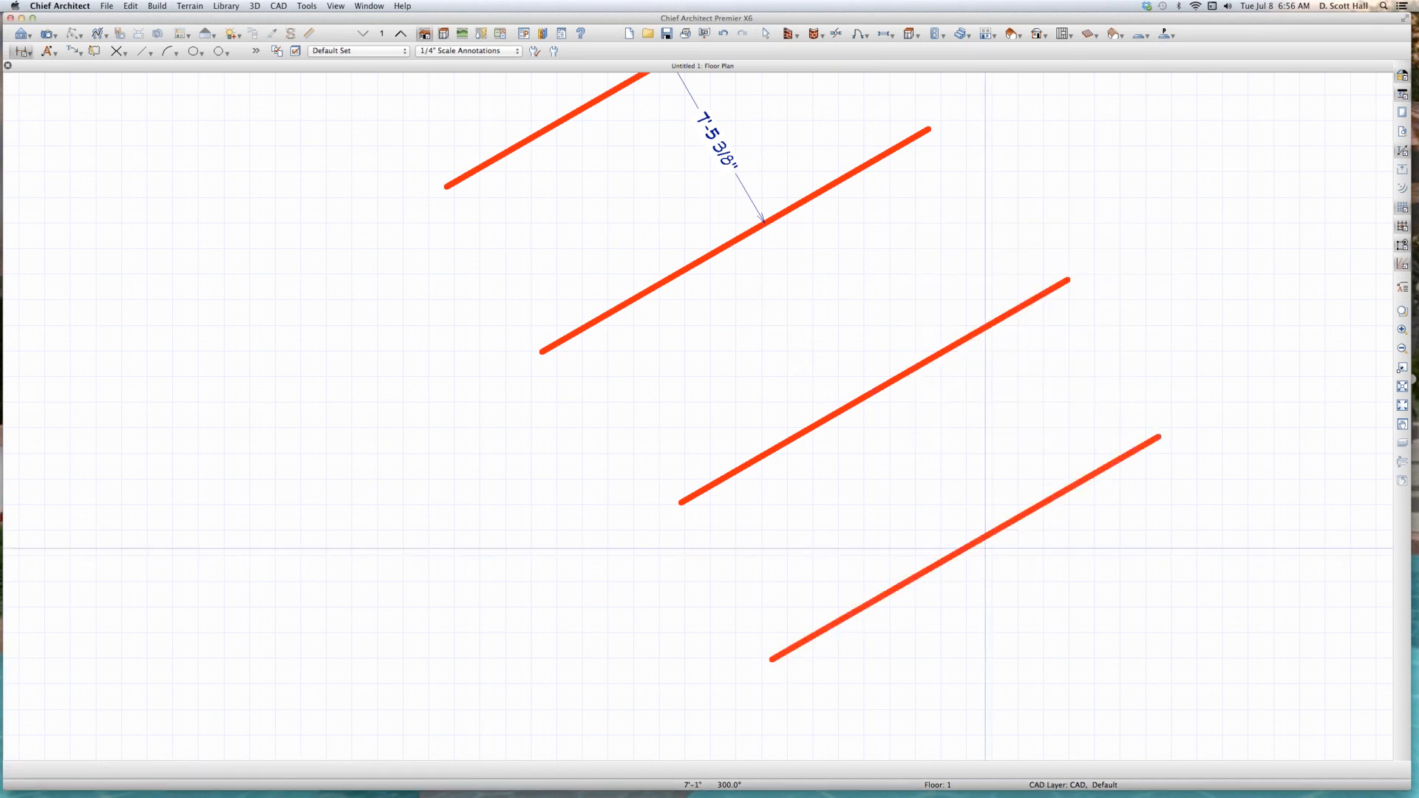
drag(907, 379, 993, 530)
scroll(1039, 563, up, 3)
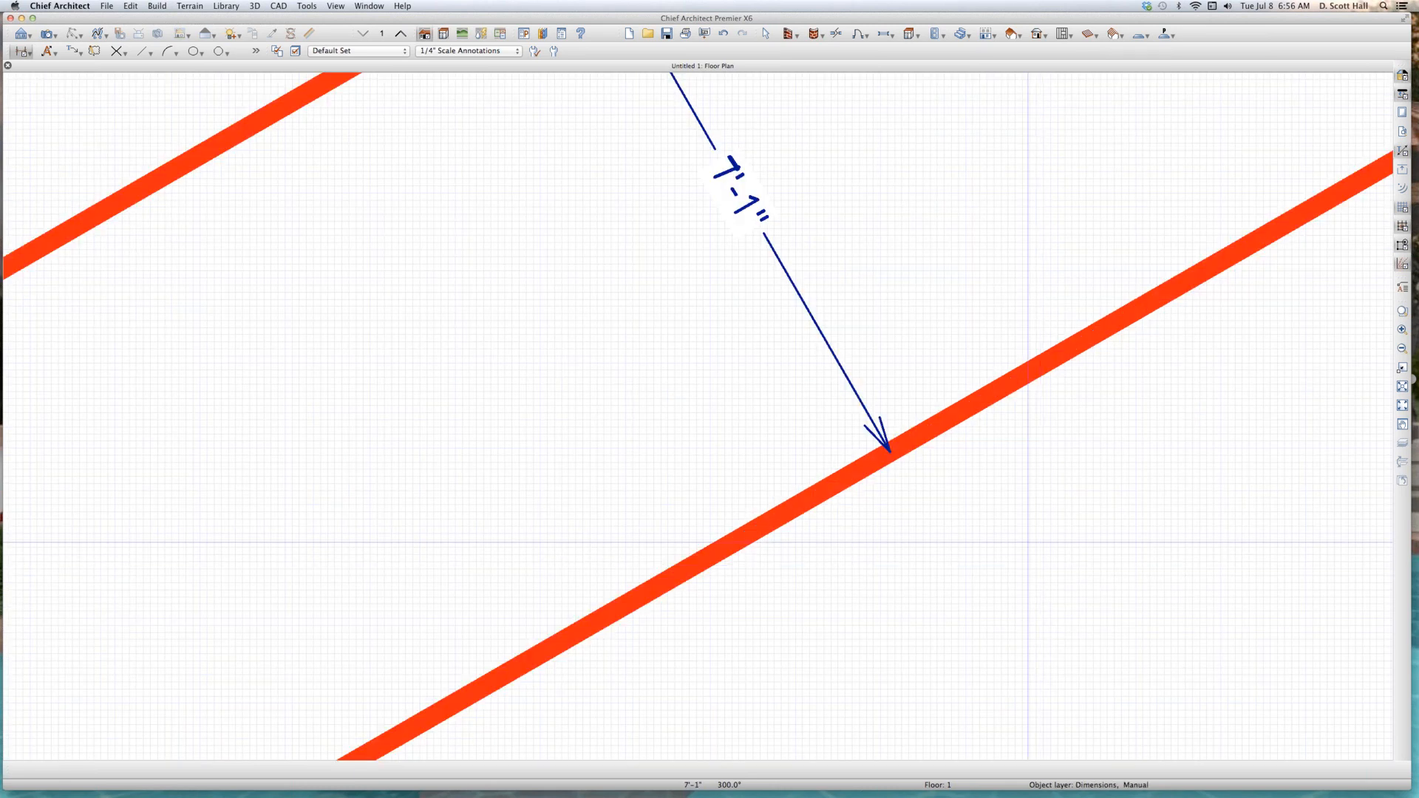
scroll(1010, 518, down, 5)
key(space)
Step: Draw a line about 15'-6 3/4" long at about 68.6 degrees between the two steepest slanted lines of the radial fan
scroll(1018, 510, down, 6)
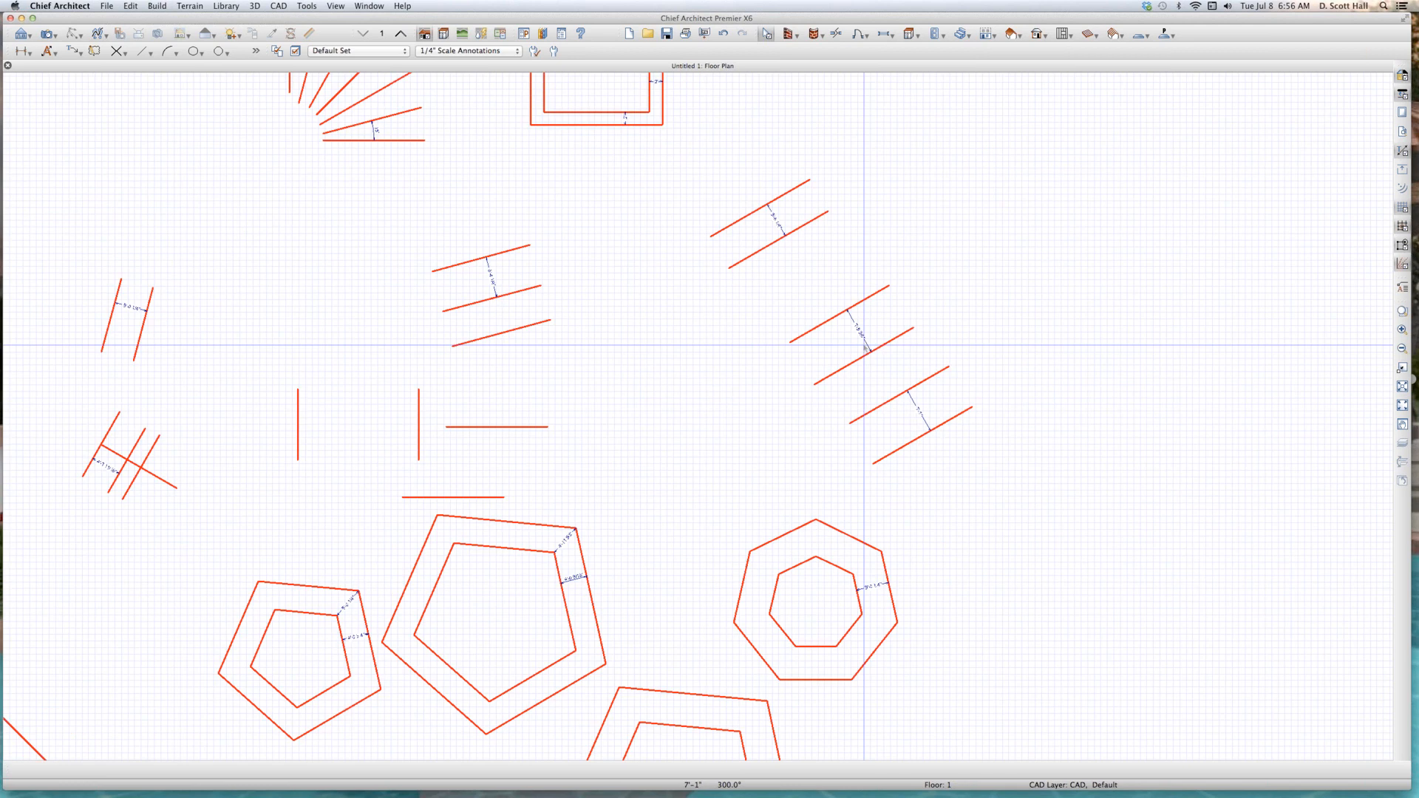
scroll(759, 414, down, 8)
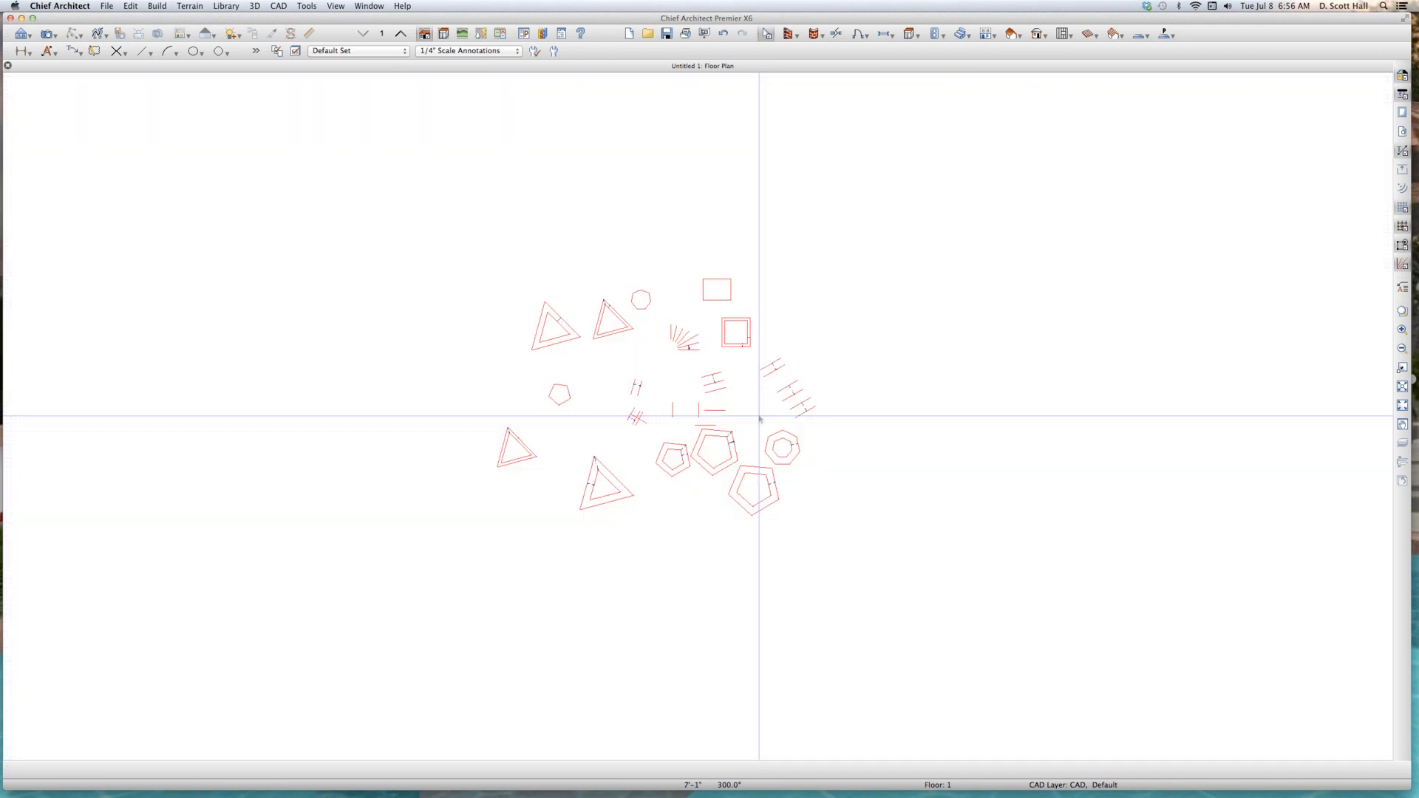
scroll(780, 434, up, 3)
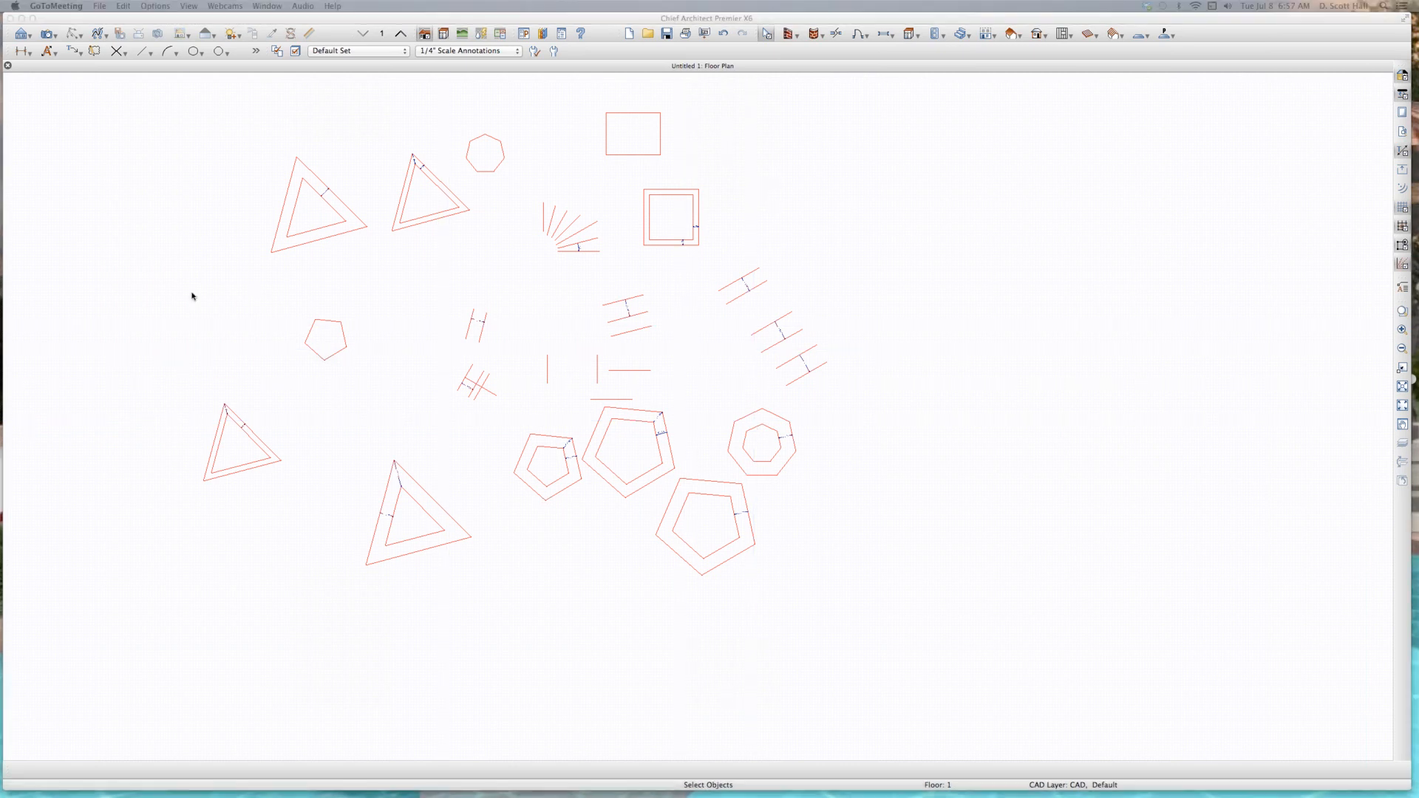
scroll(519, 252, up, 5)
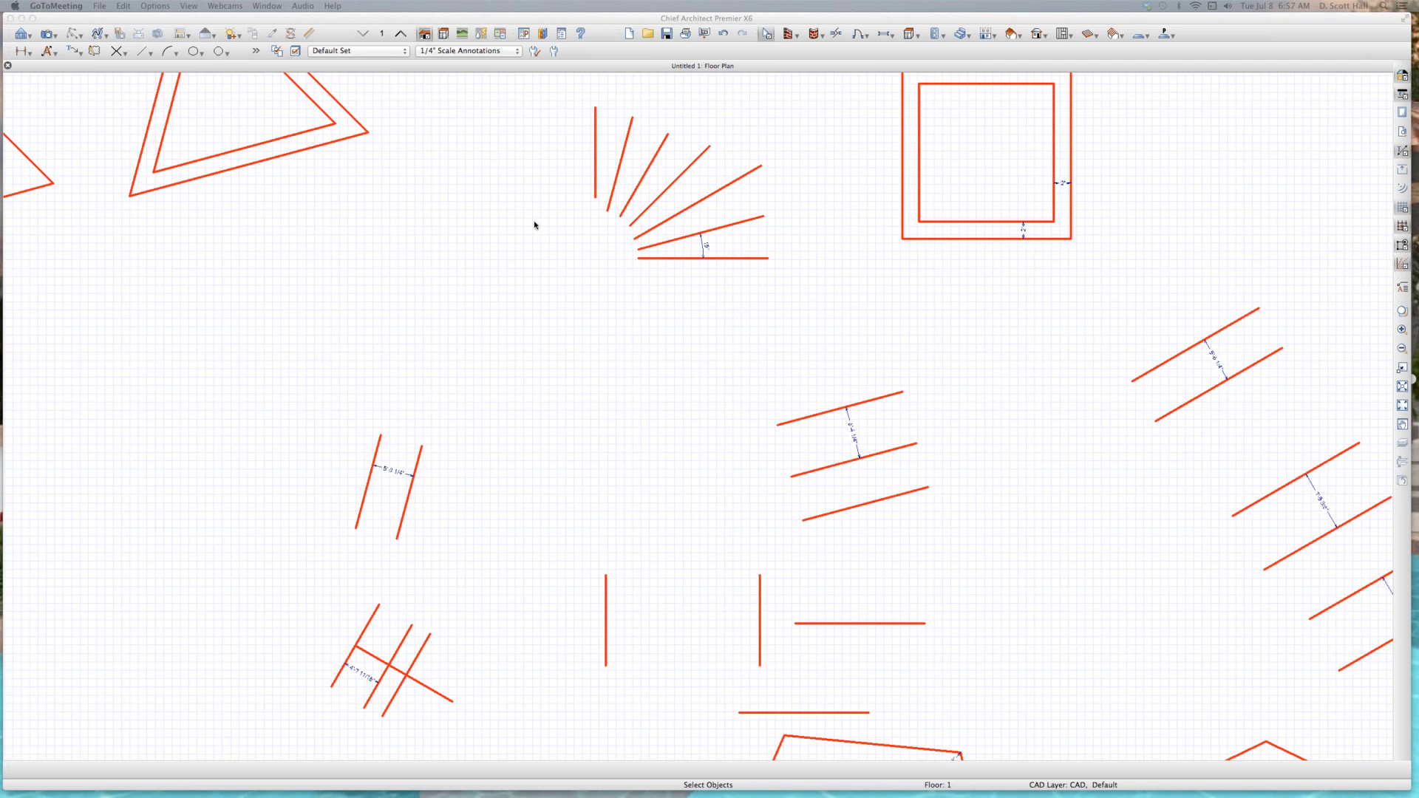
click(625, 155)
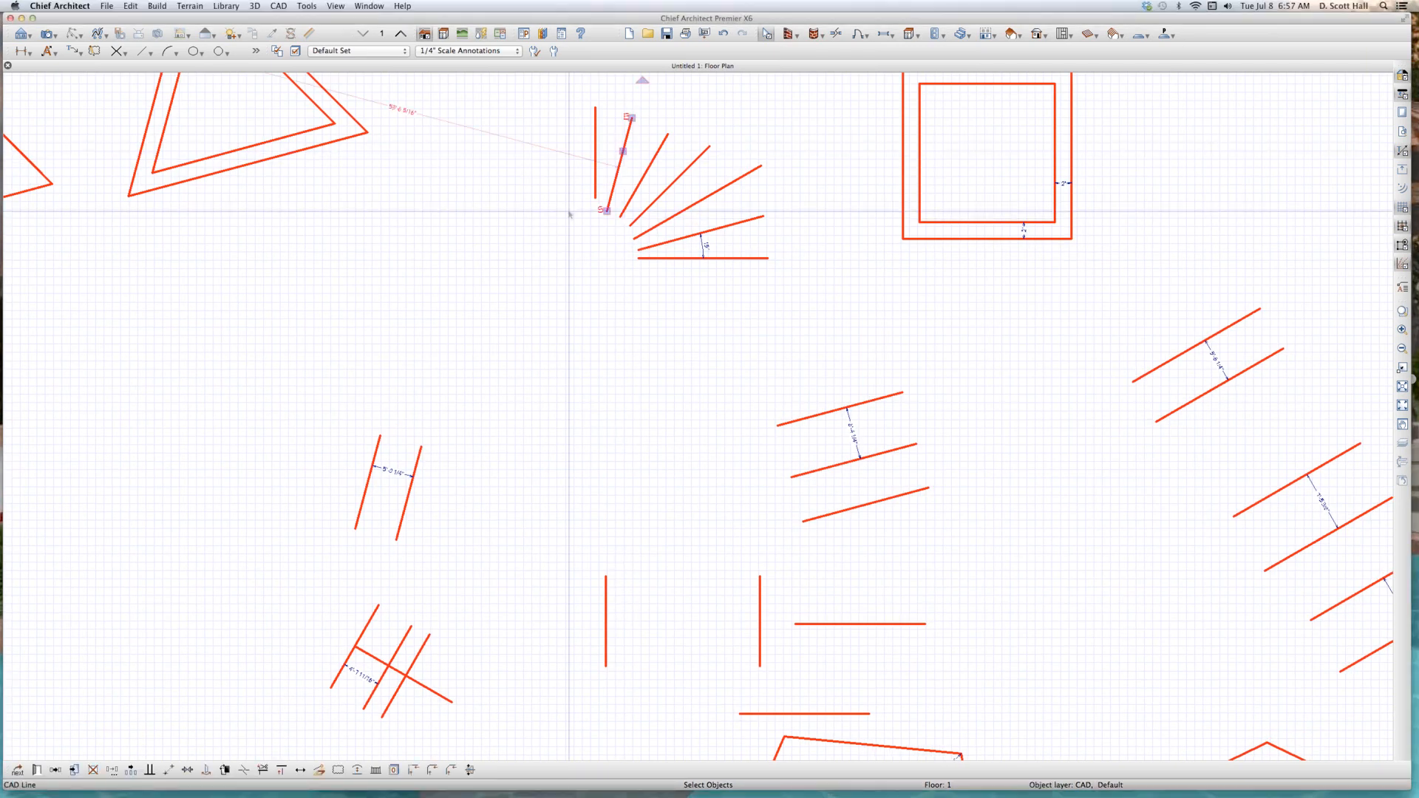
click(556, 249)
scroll(555, 250, up, 3)
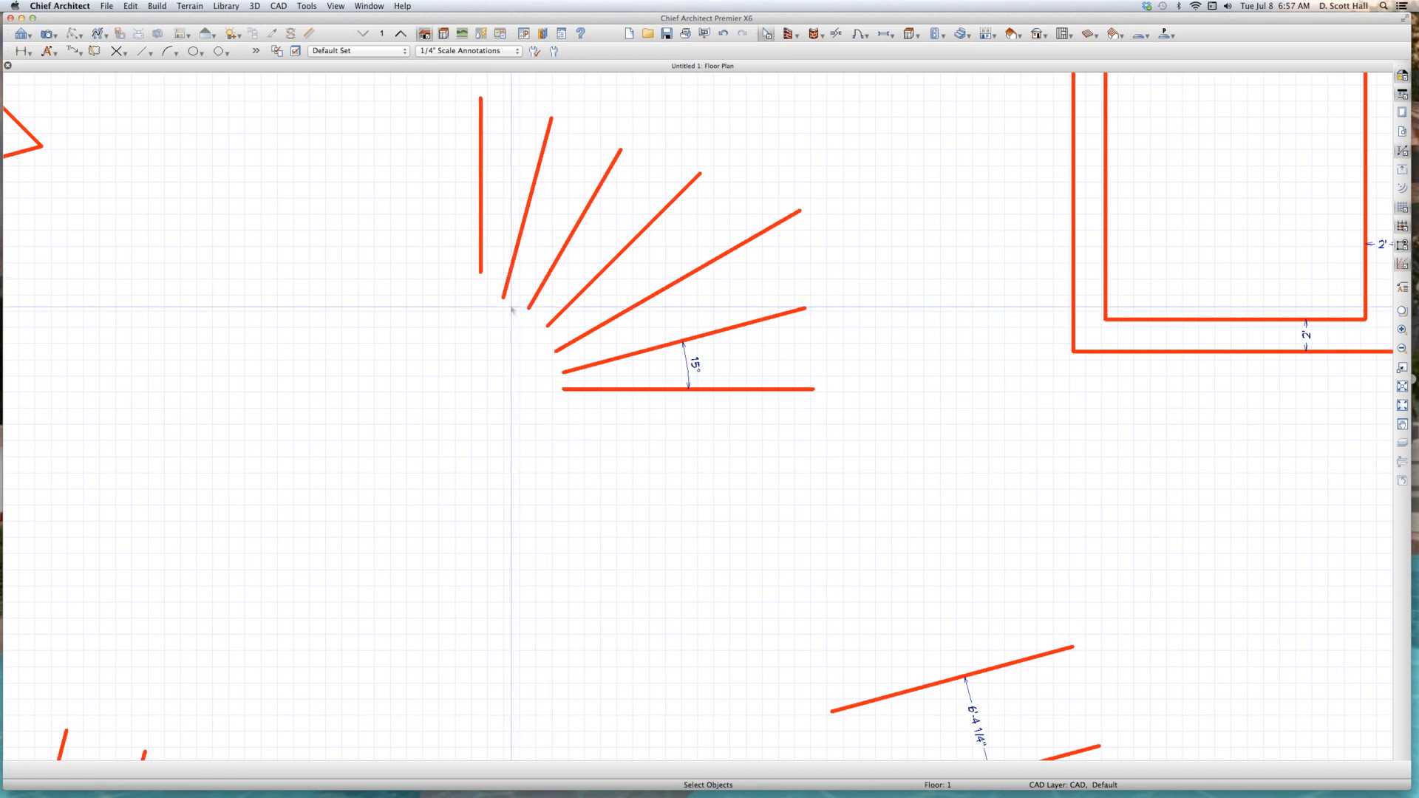
click(481, 217)
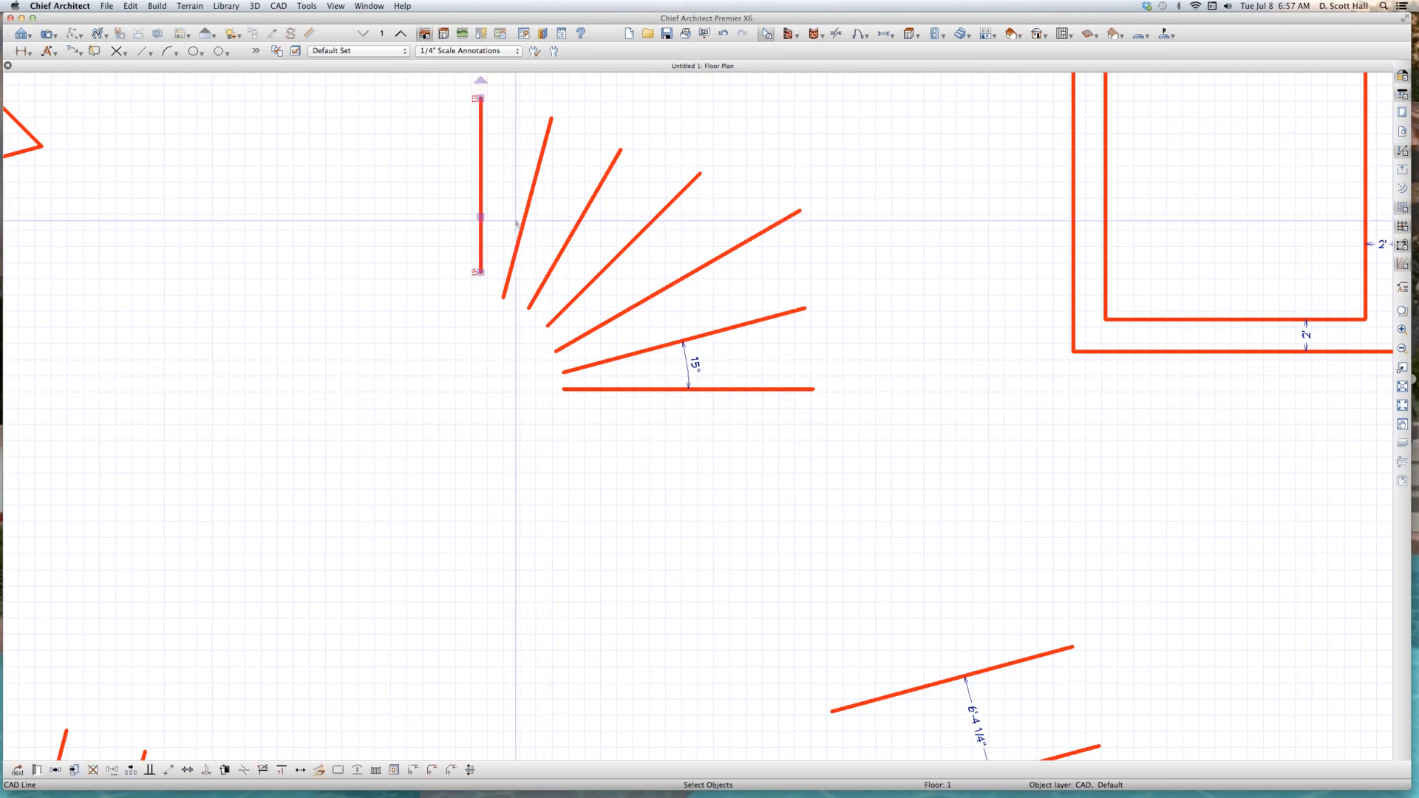
key(space)
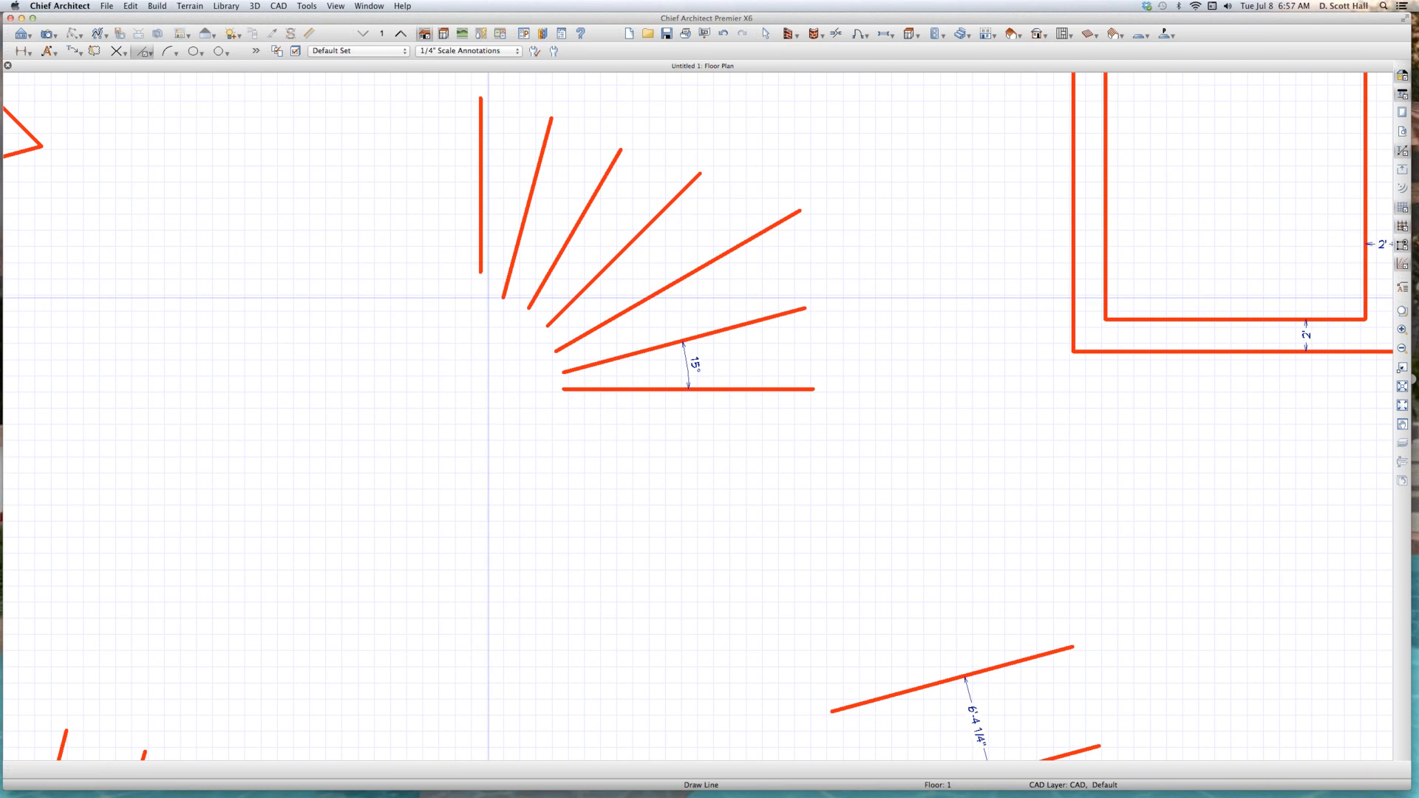
drag(508, 322, 601, 87)
key(space)
Step: Copy the newly drawn 68.6-degree line and paste it in the open area below the radial fan
click(606, 178)
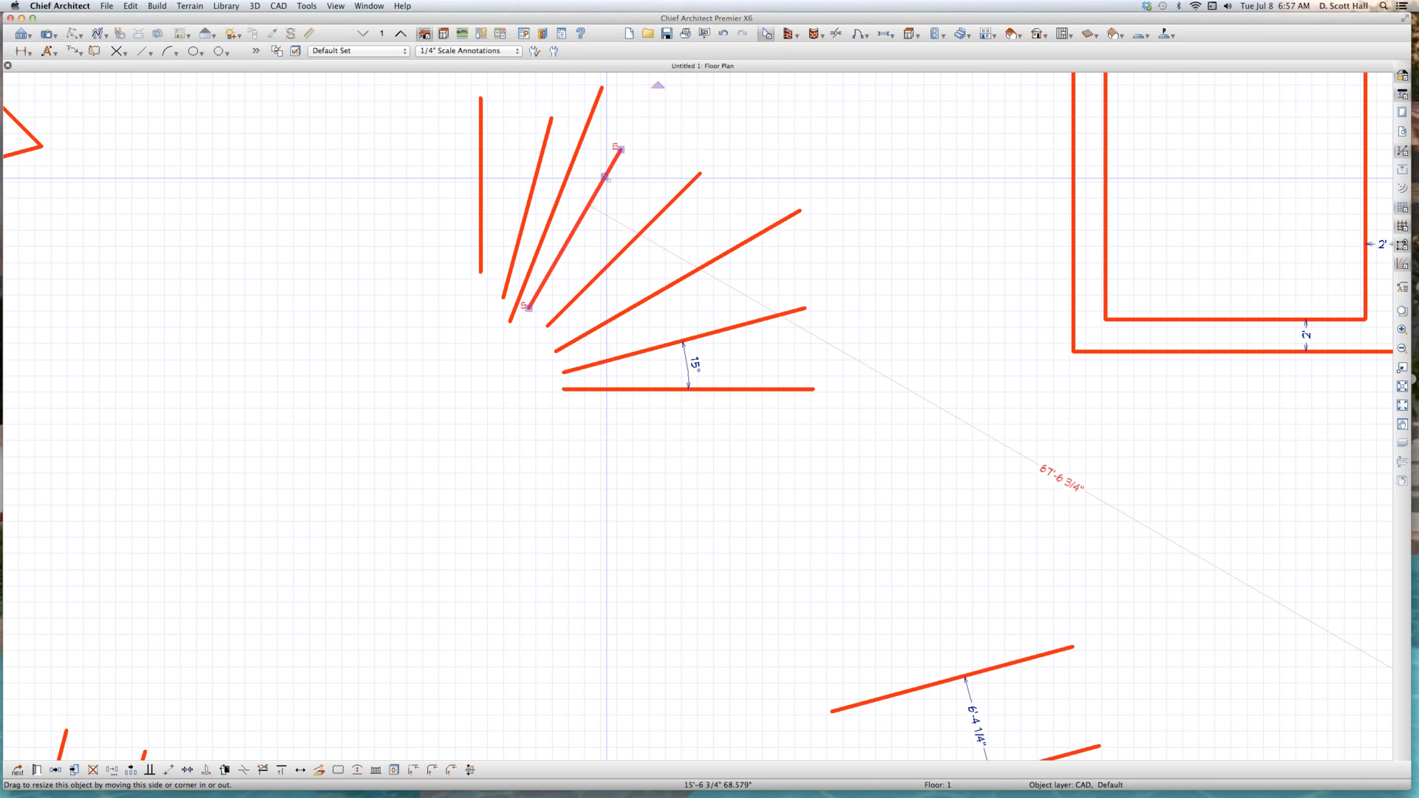
click(548, 140)
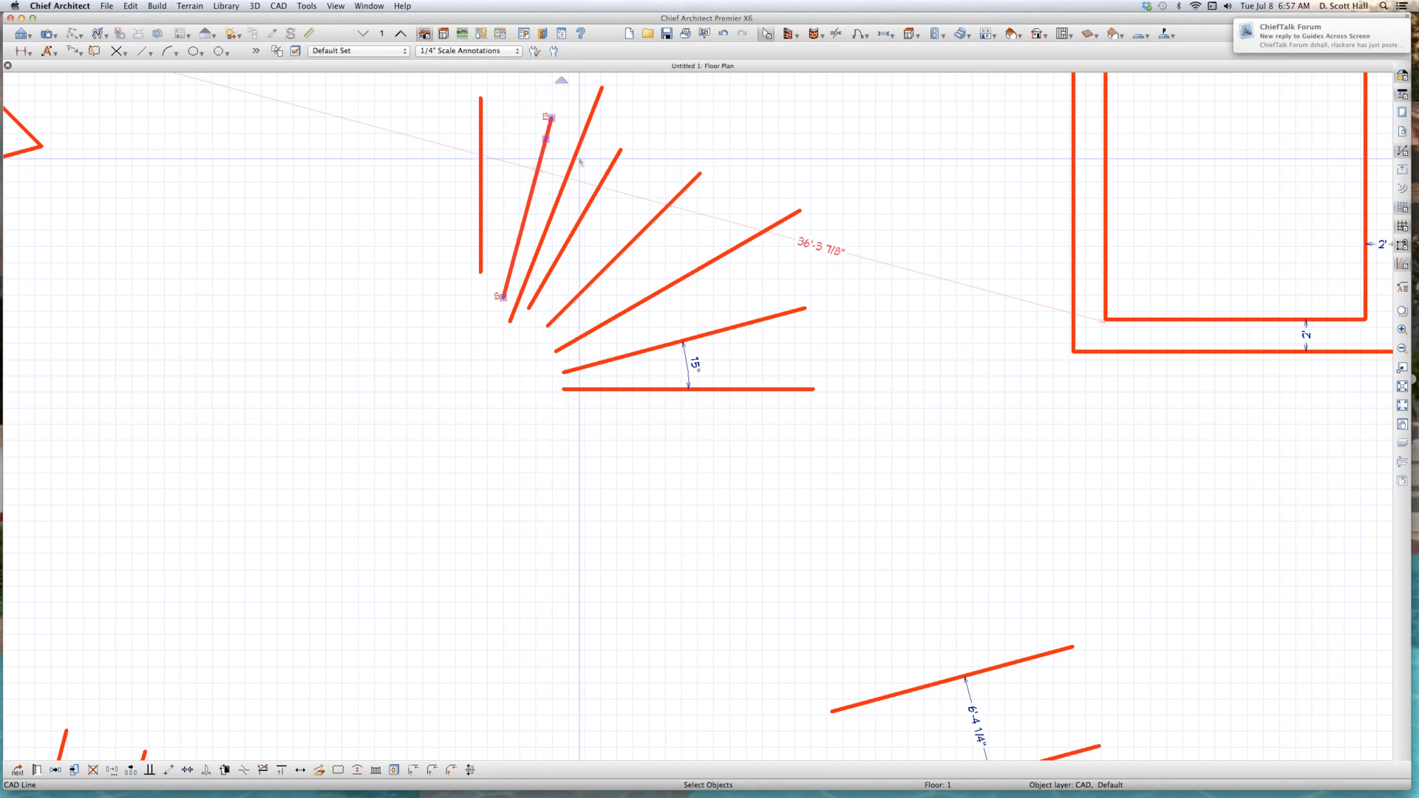
scroll(548, 141, down, 3)
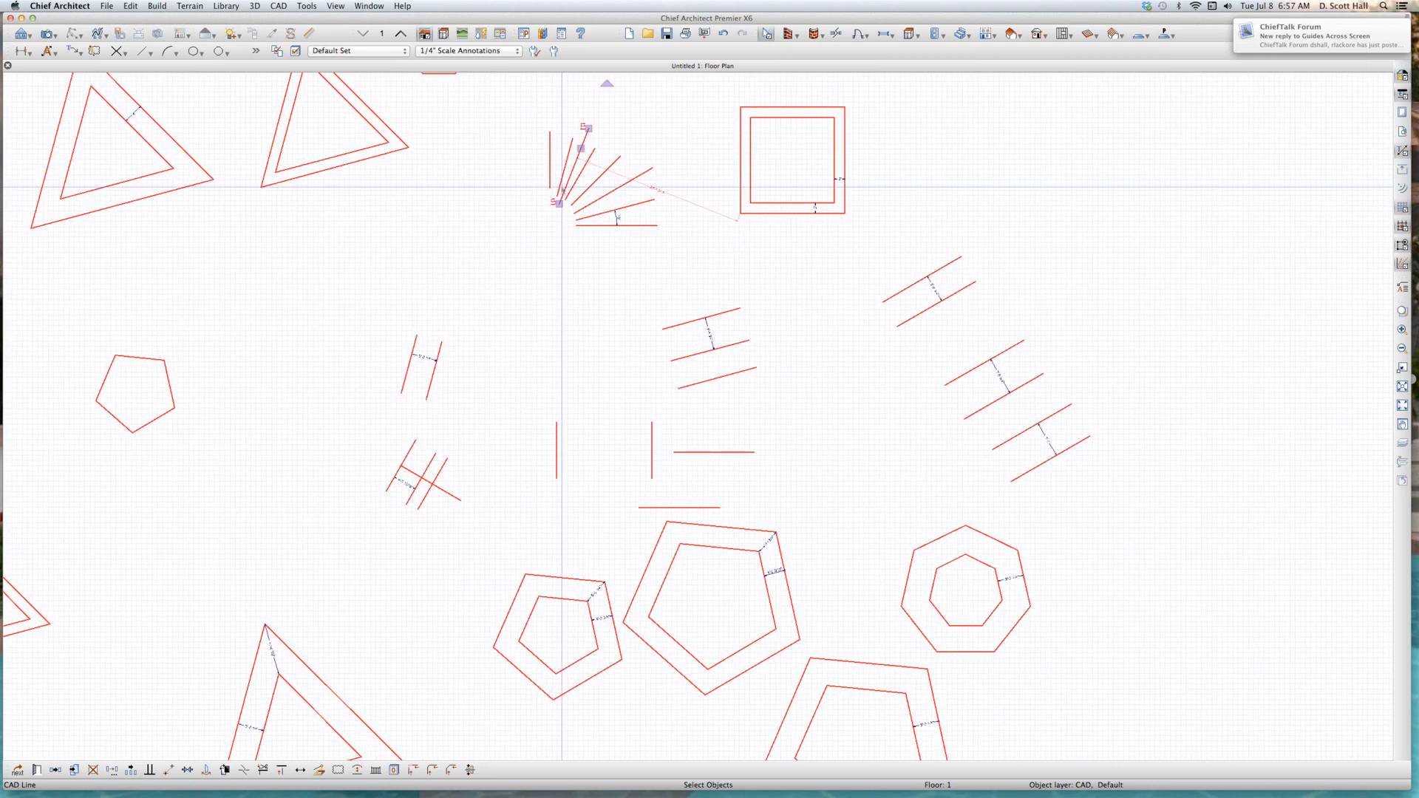
key(super+v)
click(556, 290)
Step: Make a parallel copy of the pasted 68.6-degree line, offset 6.8333 feet (6'-10") perpendicular toward the lower right
scroll(558, 311, up, 3)
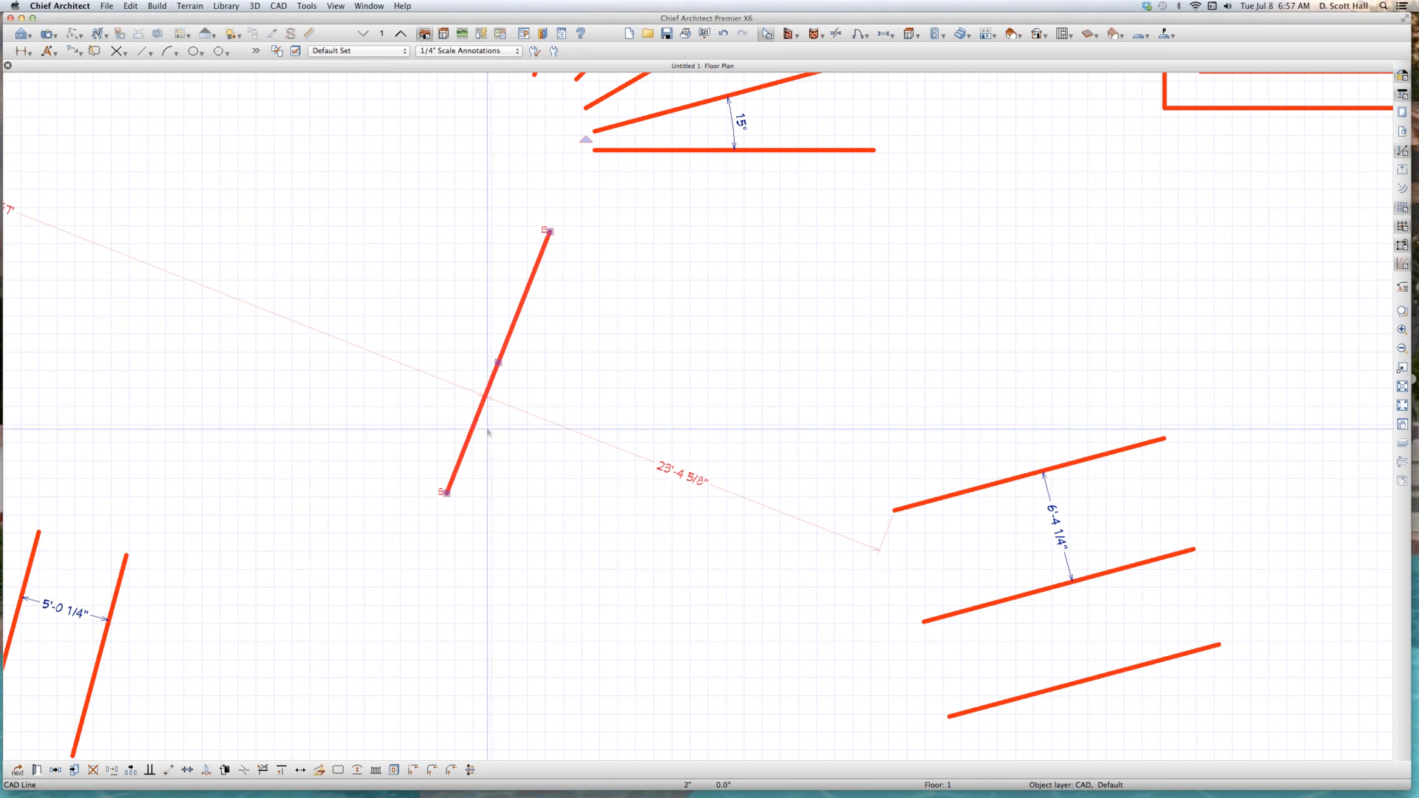
drag(498, 363, 618, 396)
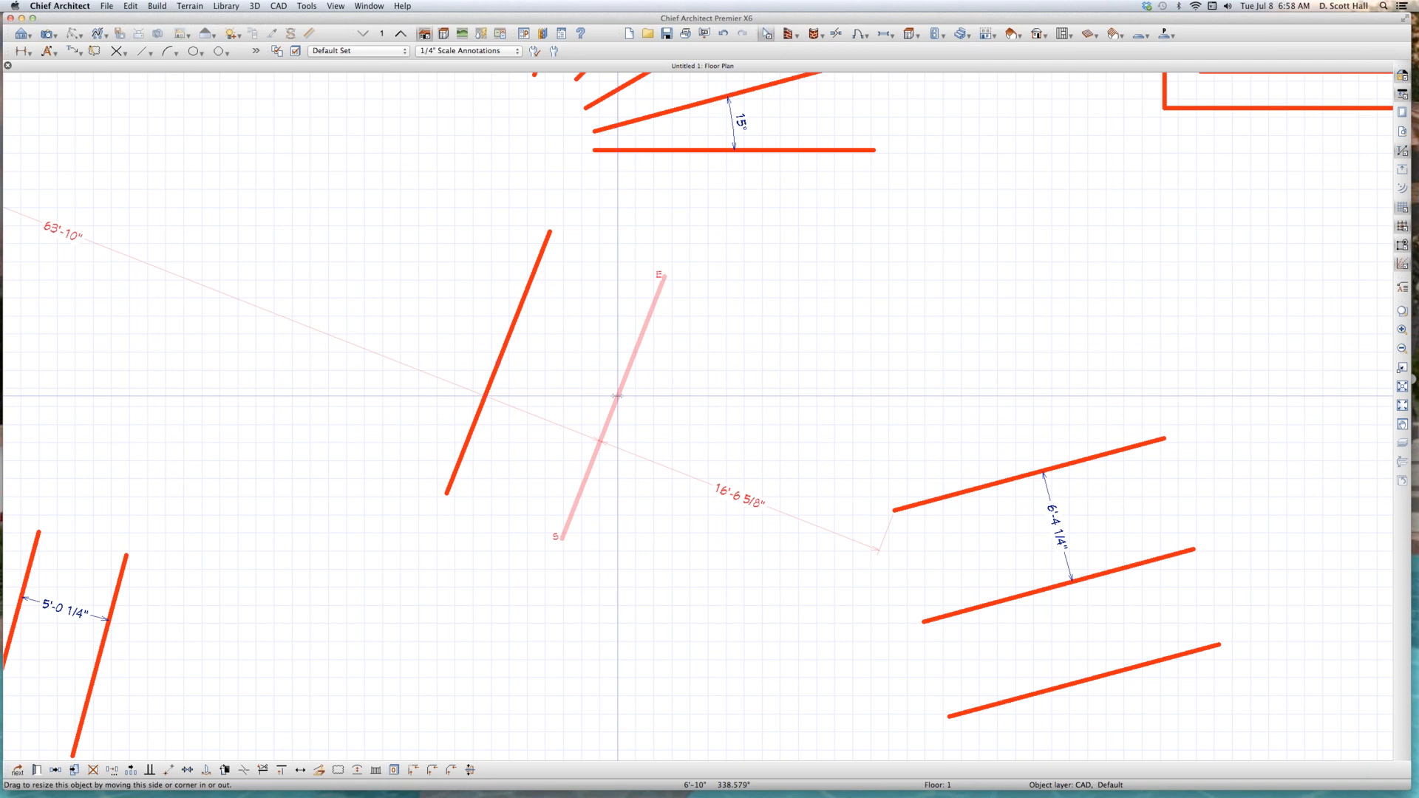
key(Tab)
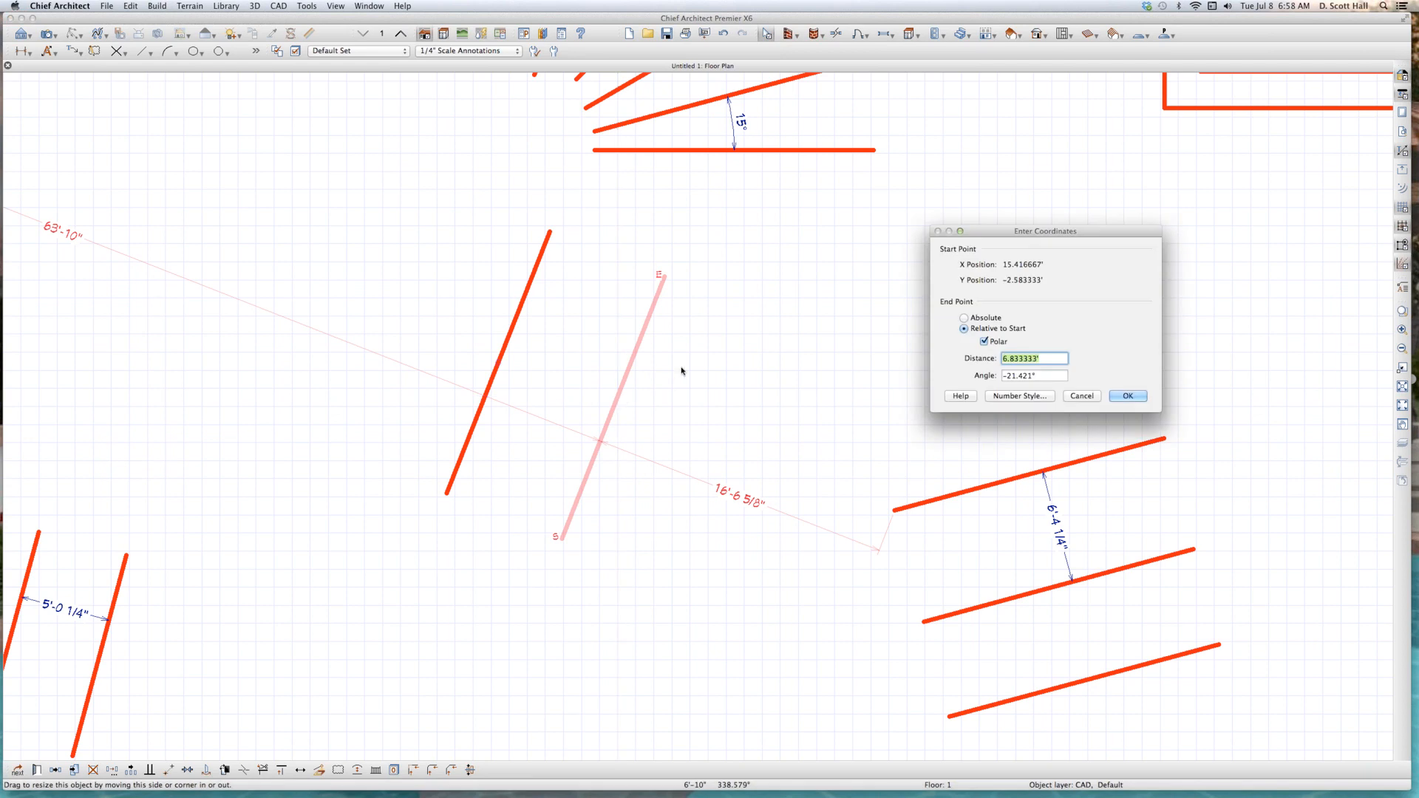
key(Return)
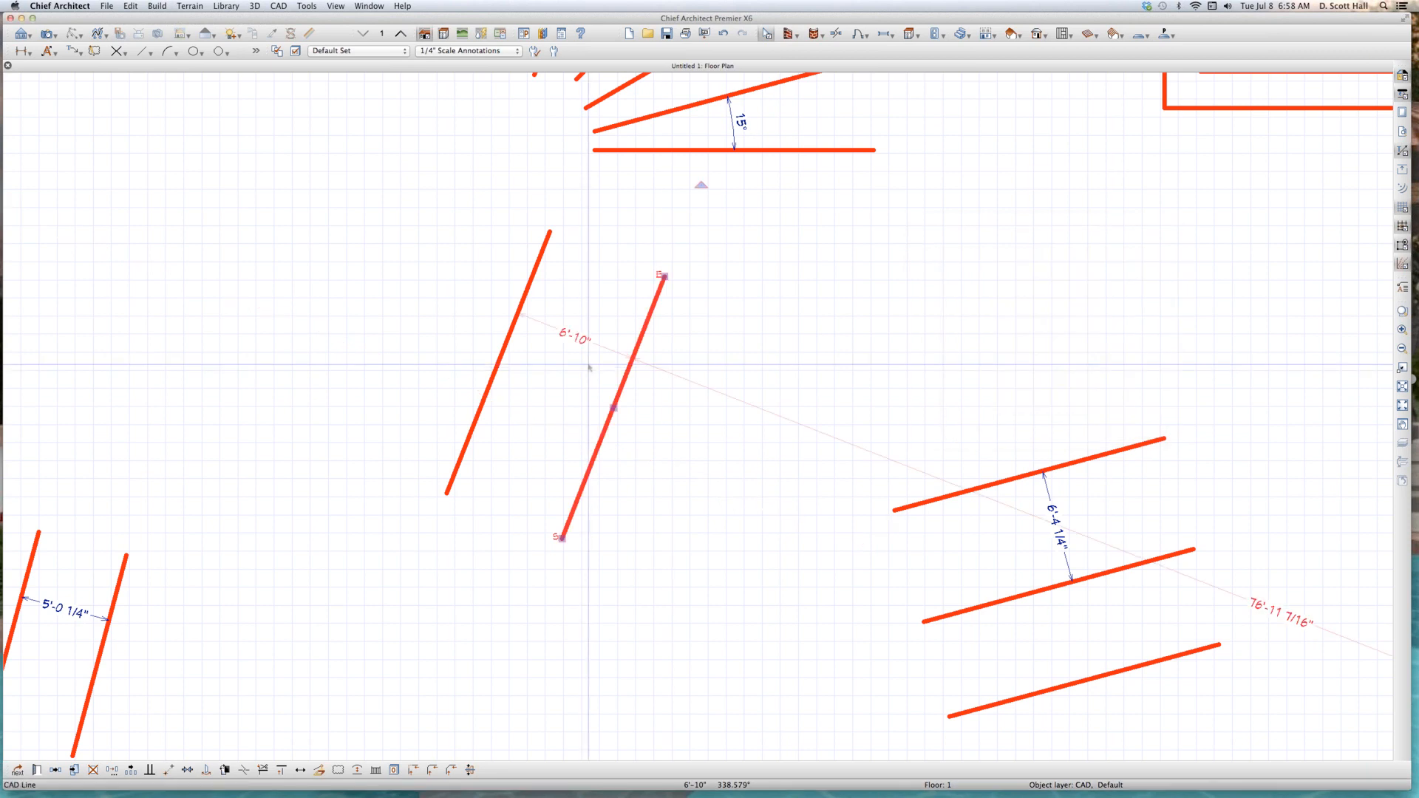
scroll(602, 316, up, 2)
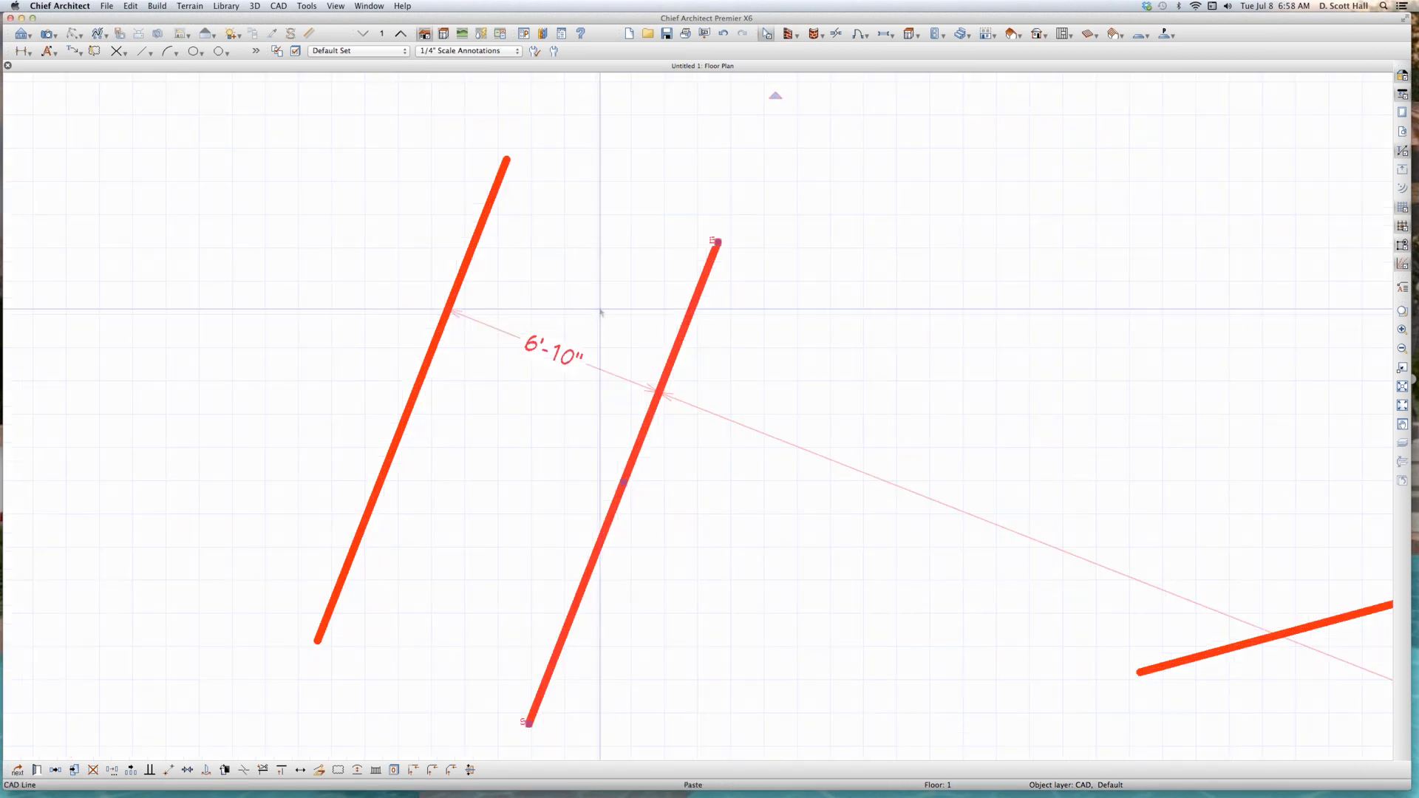
scroll(600, 312, down, 3)
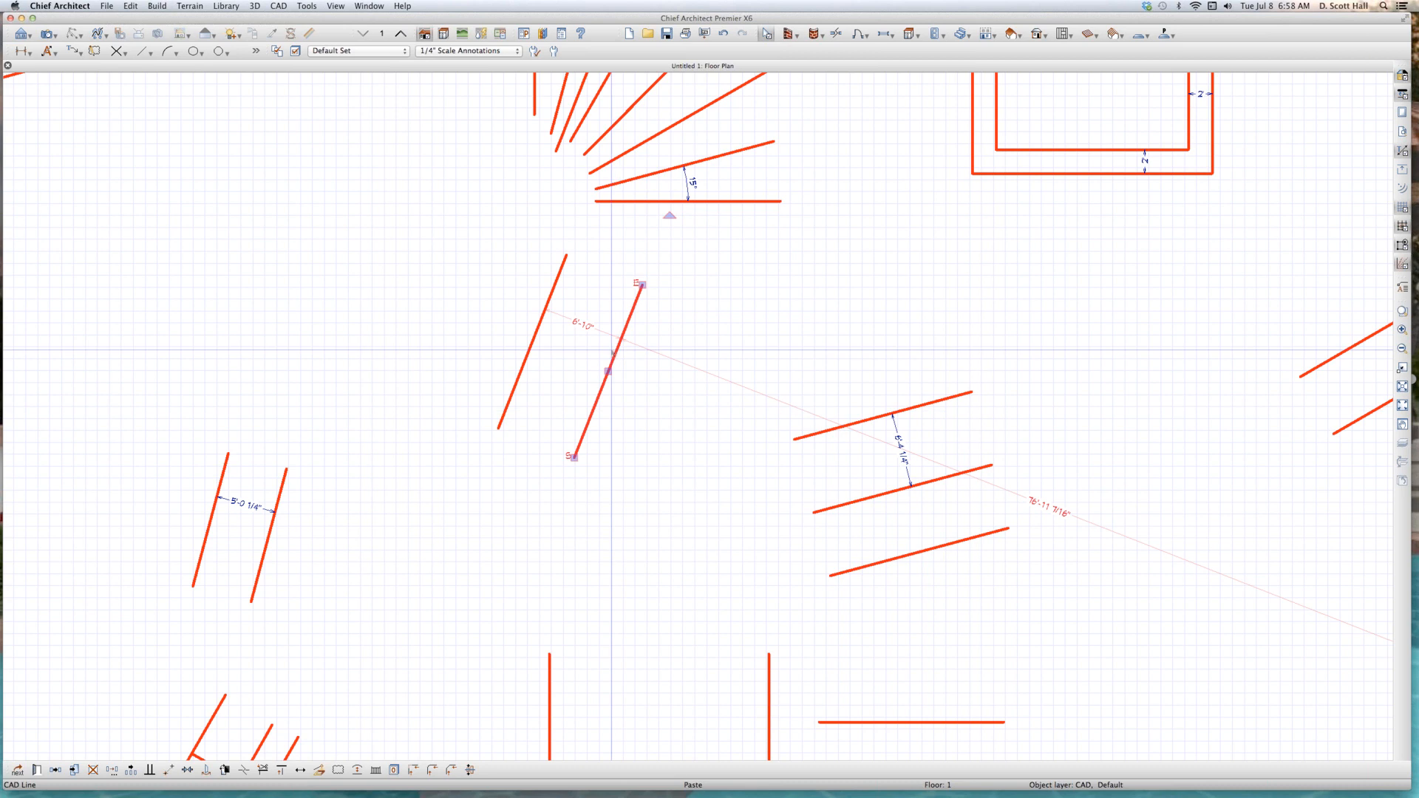
key(Escape)
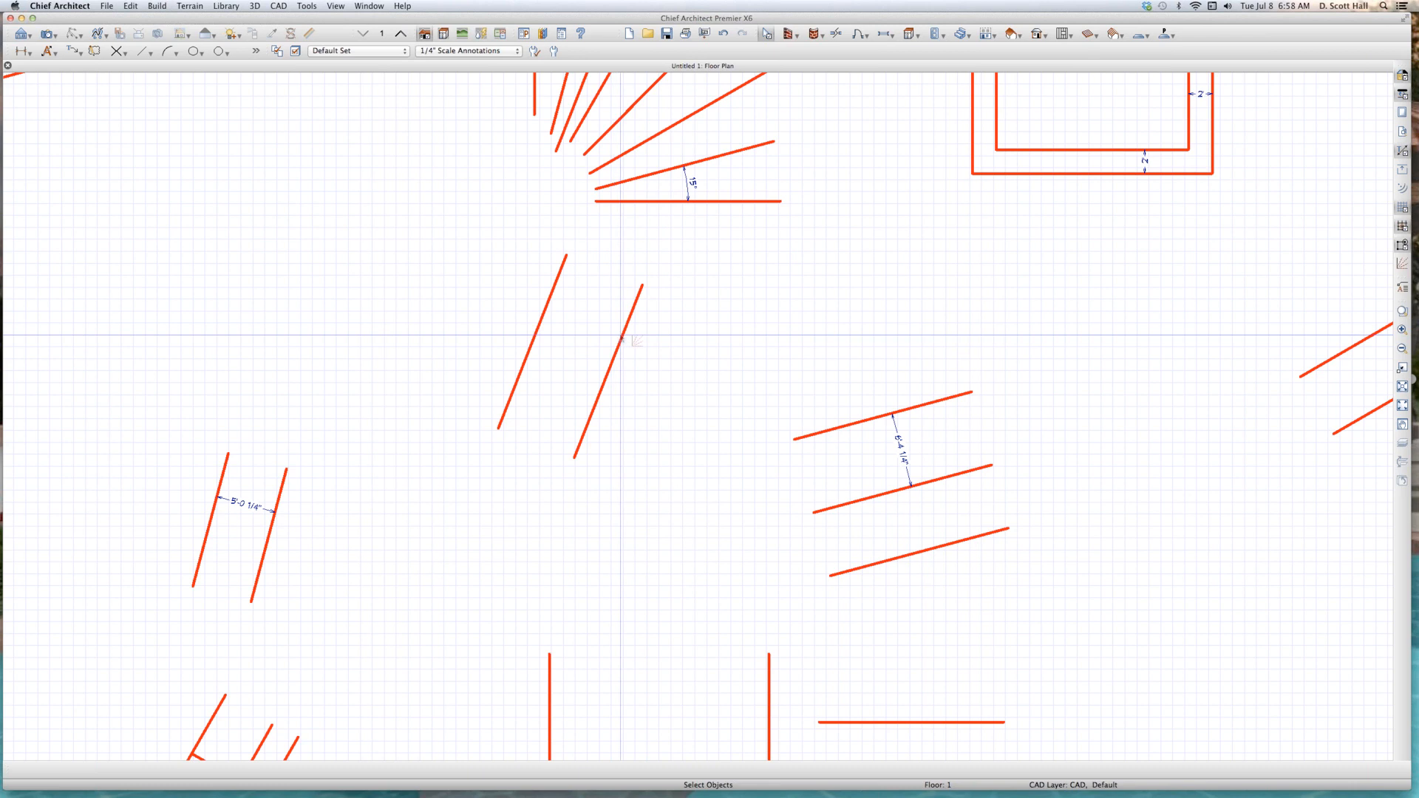
Step: Make a parallel copy of the second 68.6-degree line toward the lower right at a distance of 9.33333 feet, and check the resulting gap
click(623, 346)
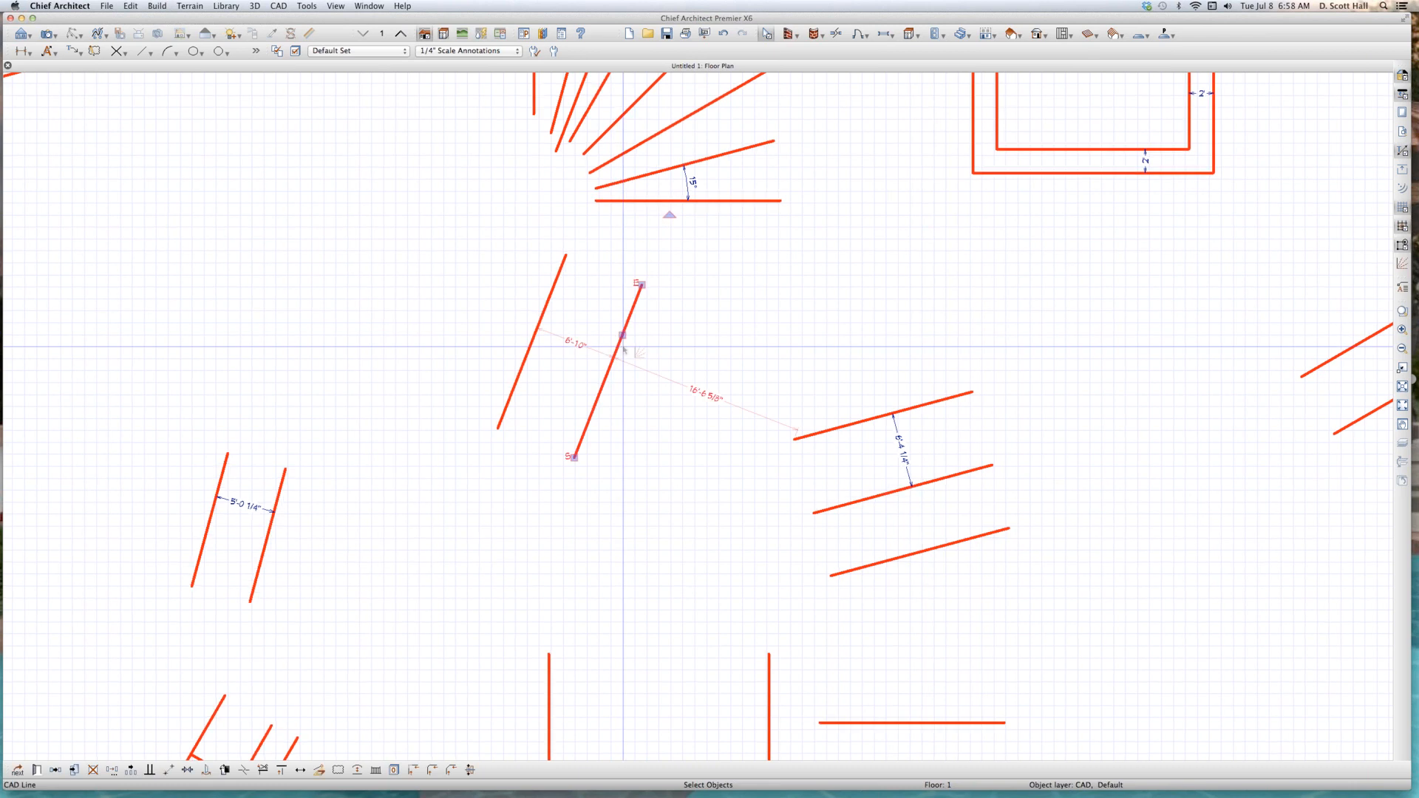
drag(623, 347, 730, 374)
key(Tab)
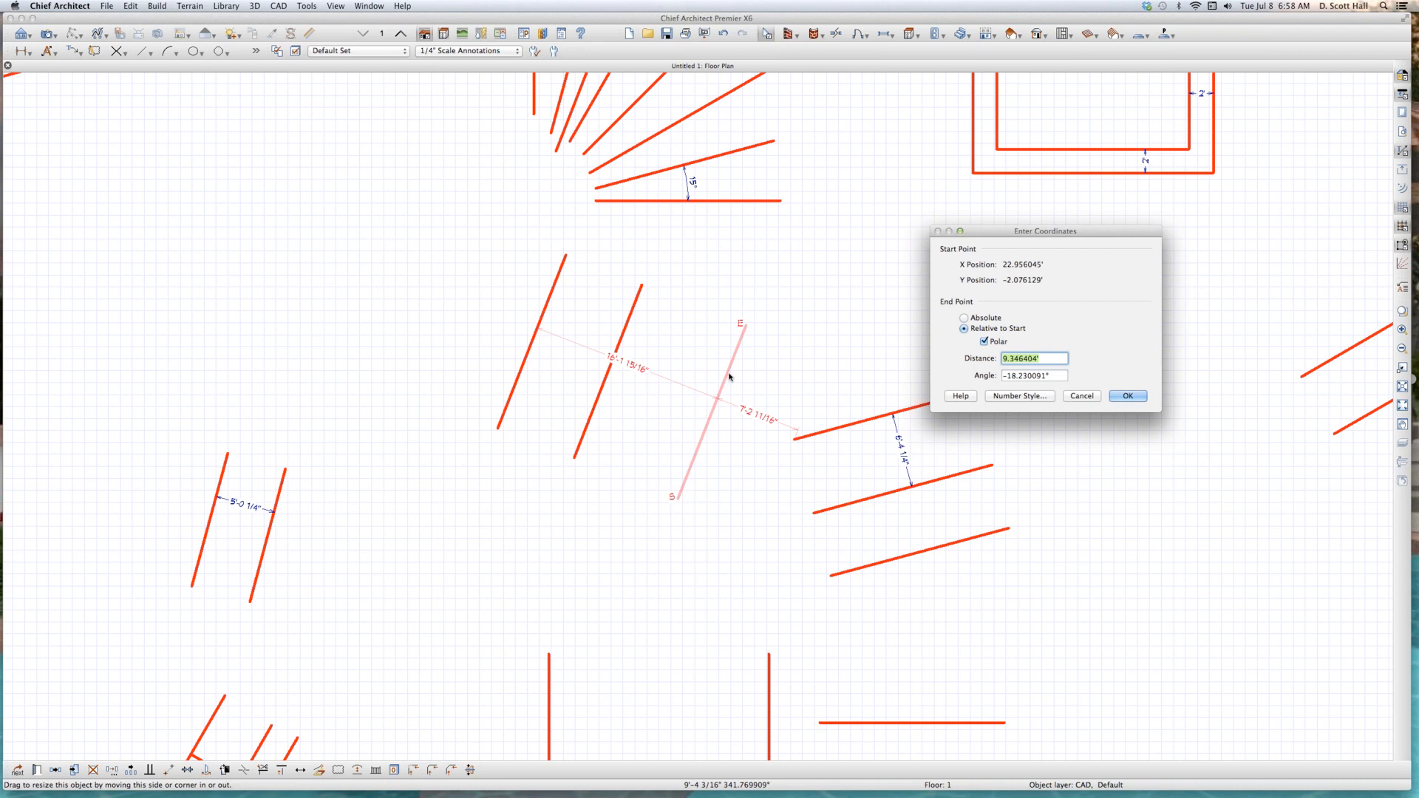
text(9.)
text(33333)
key(Return)
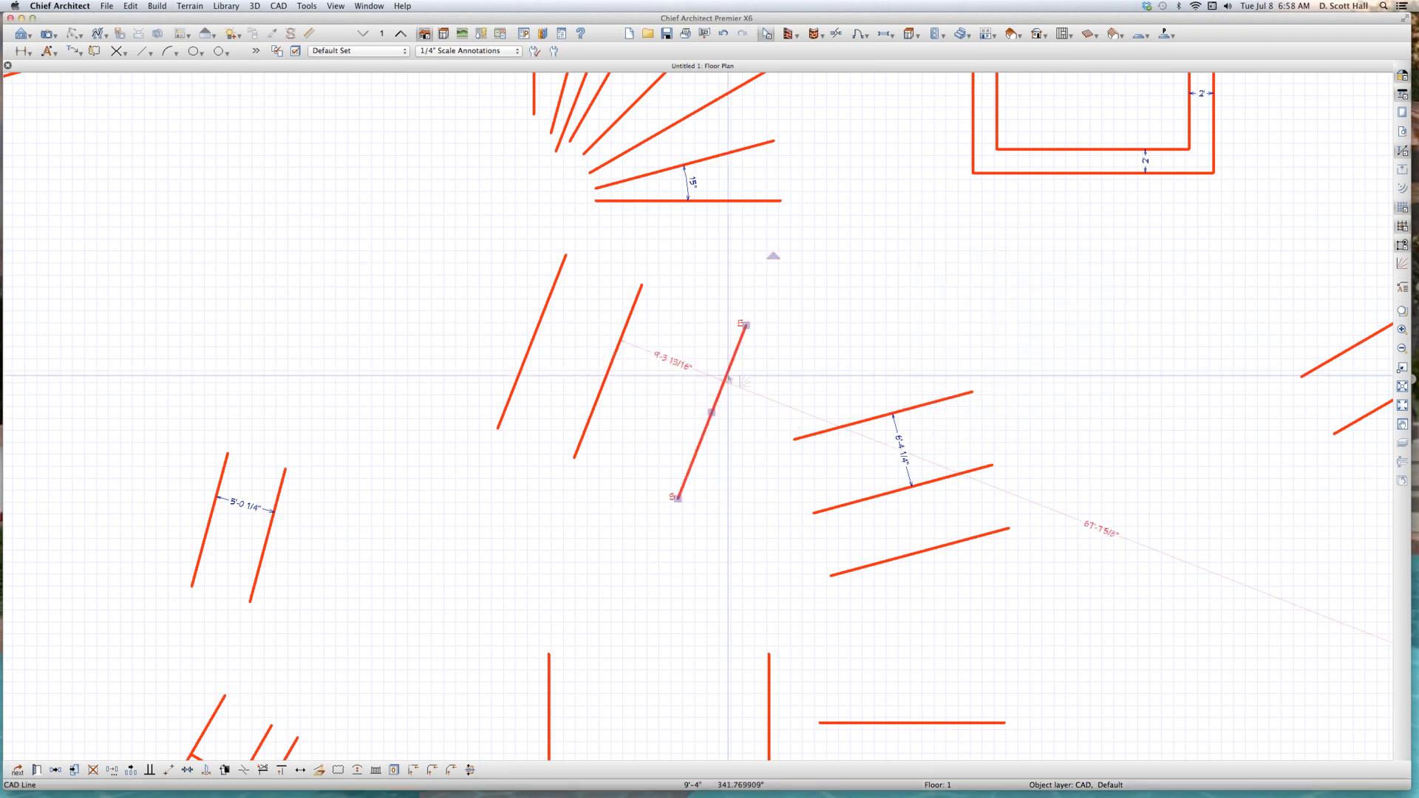
scroll(695, 383, up, 4)
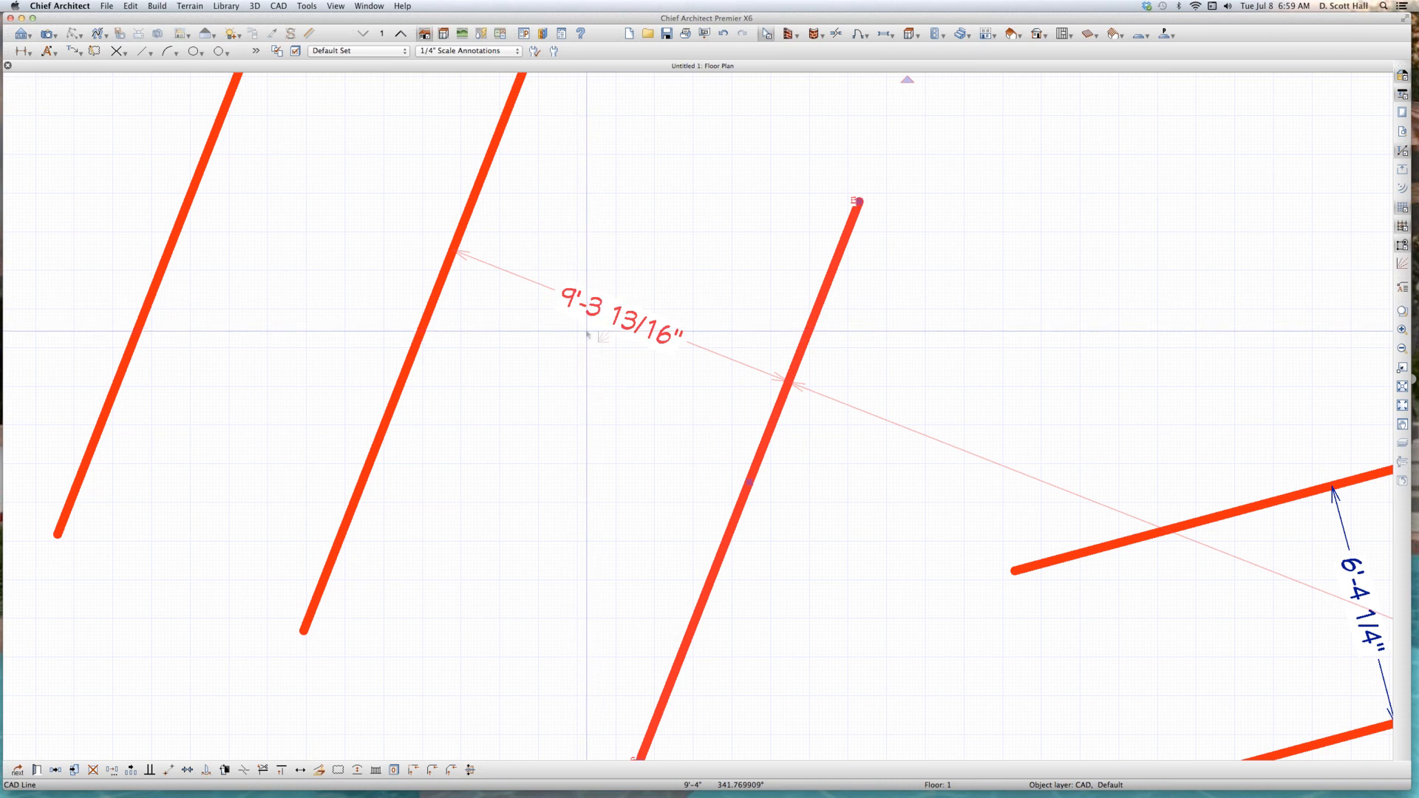
scroll(576, 344, down, 3)
Step: Copy the radial fan's 45-degree line to the open area left of the fan and make a parallel copy of it toward the lower right
scroll(585, 261, down, 2)
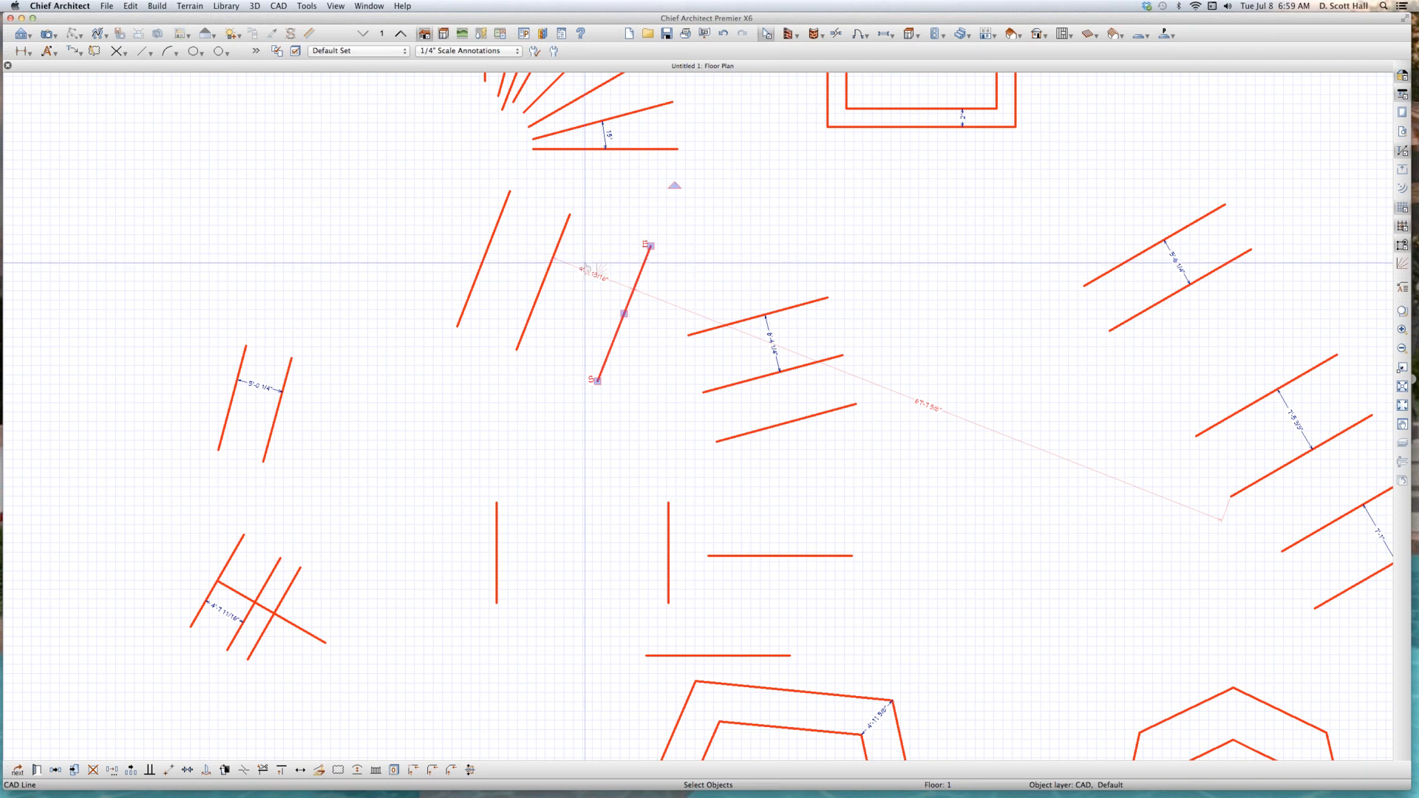
scroll(664, 338, down, 1)
scroll(664, 341, down, 3)
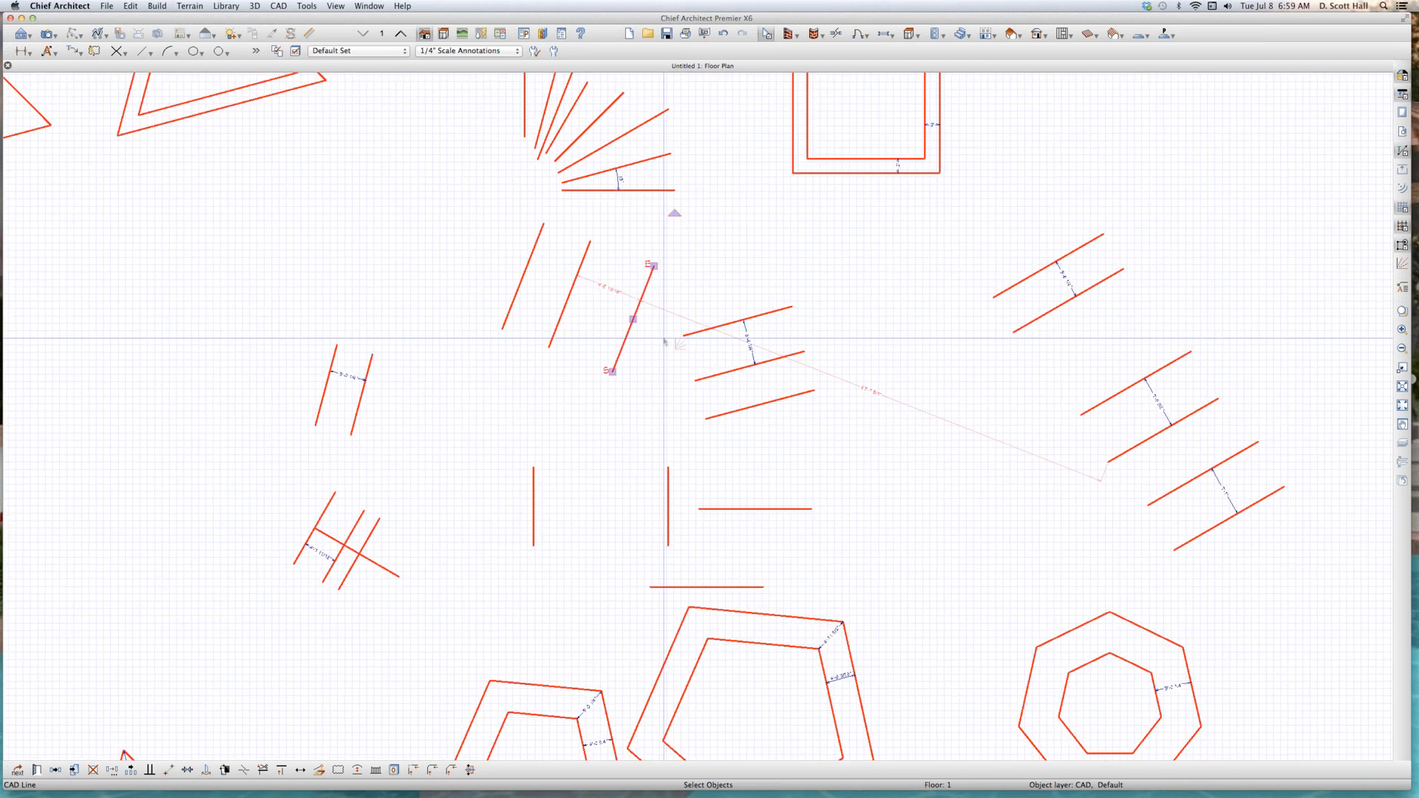
scroll(589, 148, up, 1)
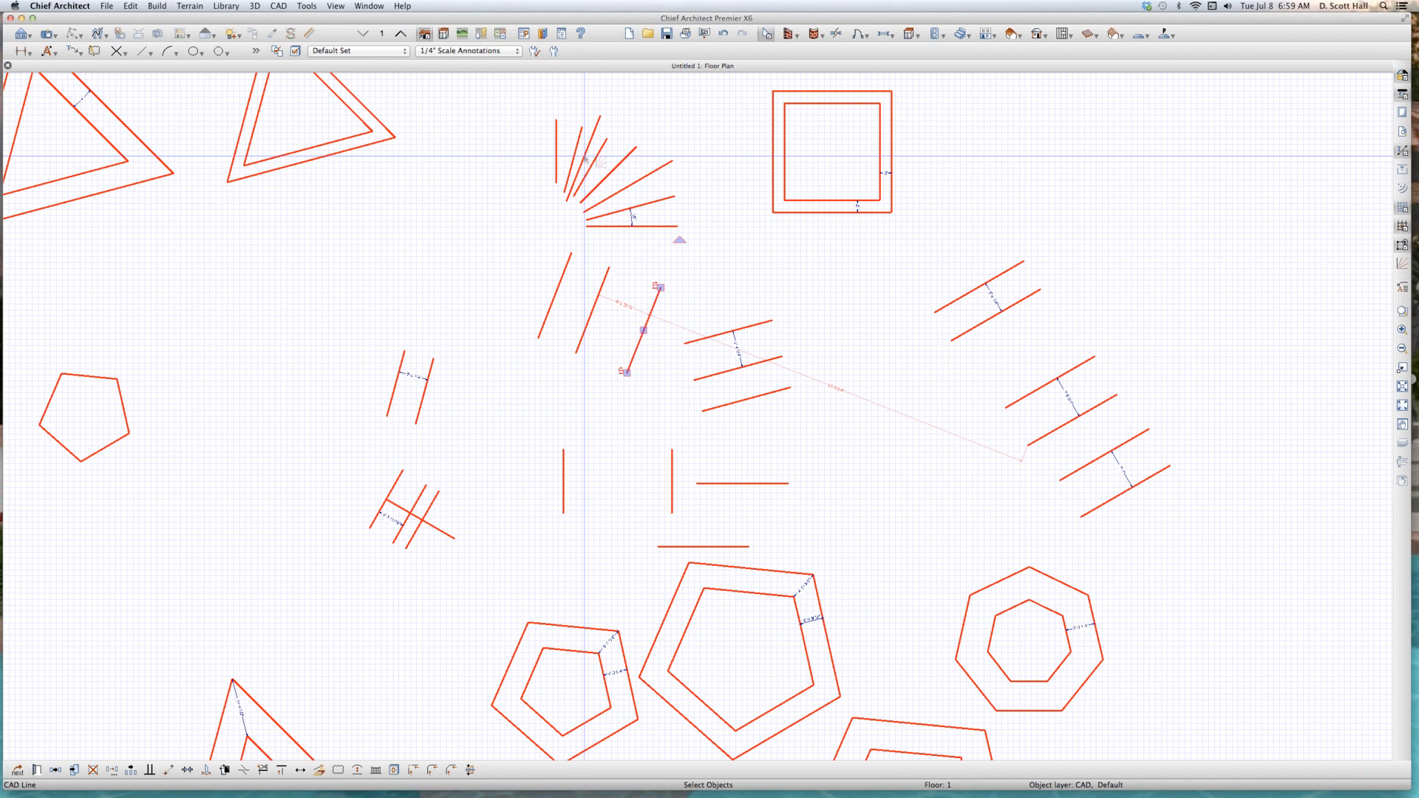
mouse_move(580, 202)
mouse_down()
mouse_move(637, 147)
mouse_move(475, 295)
mouse_move(406, 253)
mouse_move(327, 443)
mouse_move(444, 215)
mouse_move(517, 221)
mouse_move(414, 310)
mouse_move(283, 606)
mouse_move(584, 451)
mouse_move(540, 336)
mouse_move(595, 218)
mouse_move(706, 209)
mouse_move(326, 509)
mouse_move(452, 473)
mouse_move(415, 477)
mouse_move(285, 556)
mouse_move(269, 434)
mouse_move(255, 438)
mouse_move(295, 359)
mouse_move(328, 360)
mouse_up()
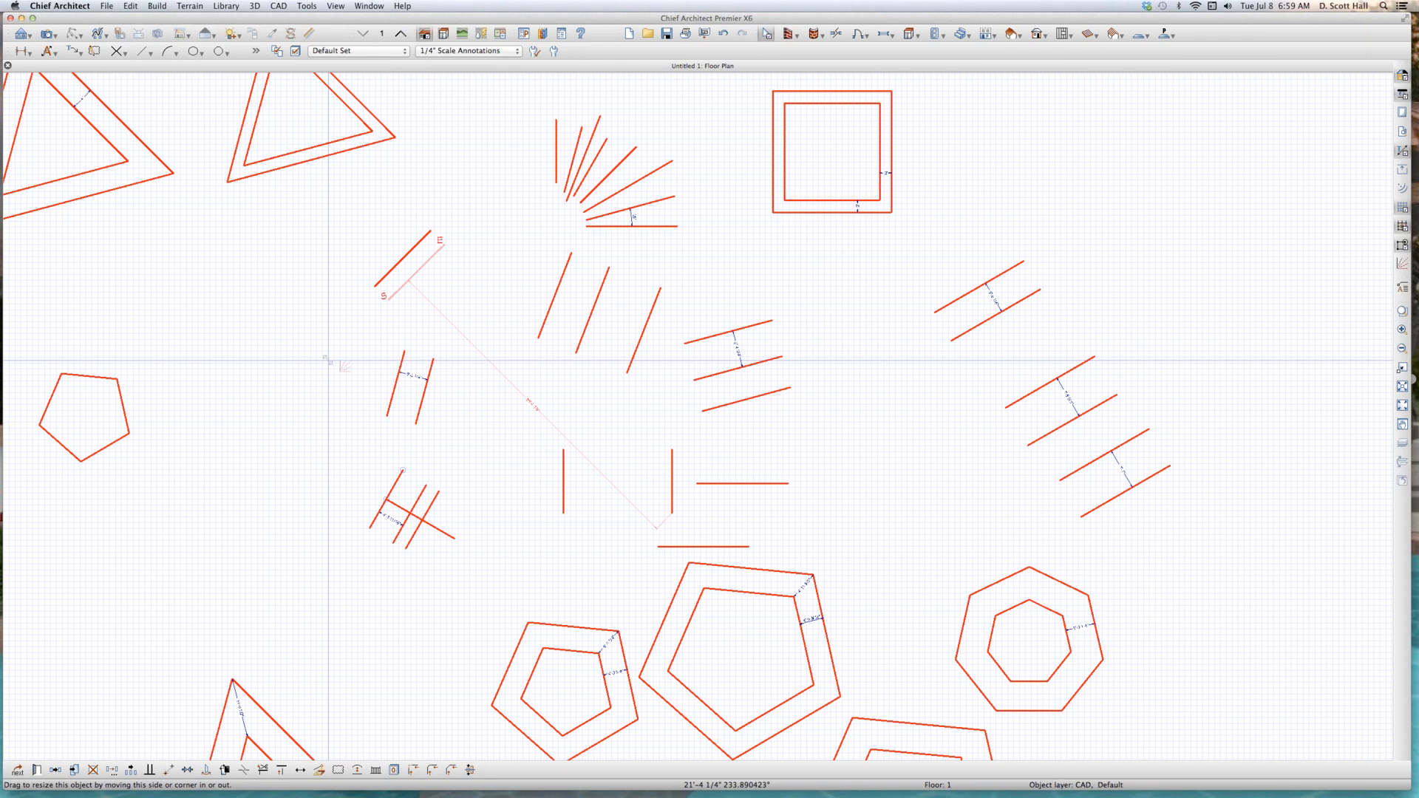
drag(329, 360, 303, 539)
scroll(260, 404, down, 3)
scroll(357, 352, up, 2)
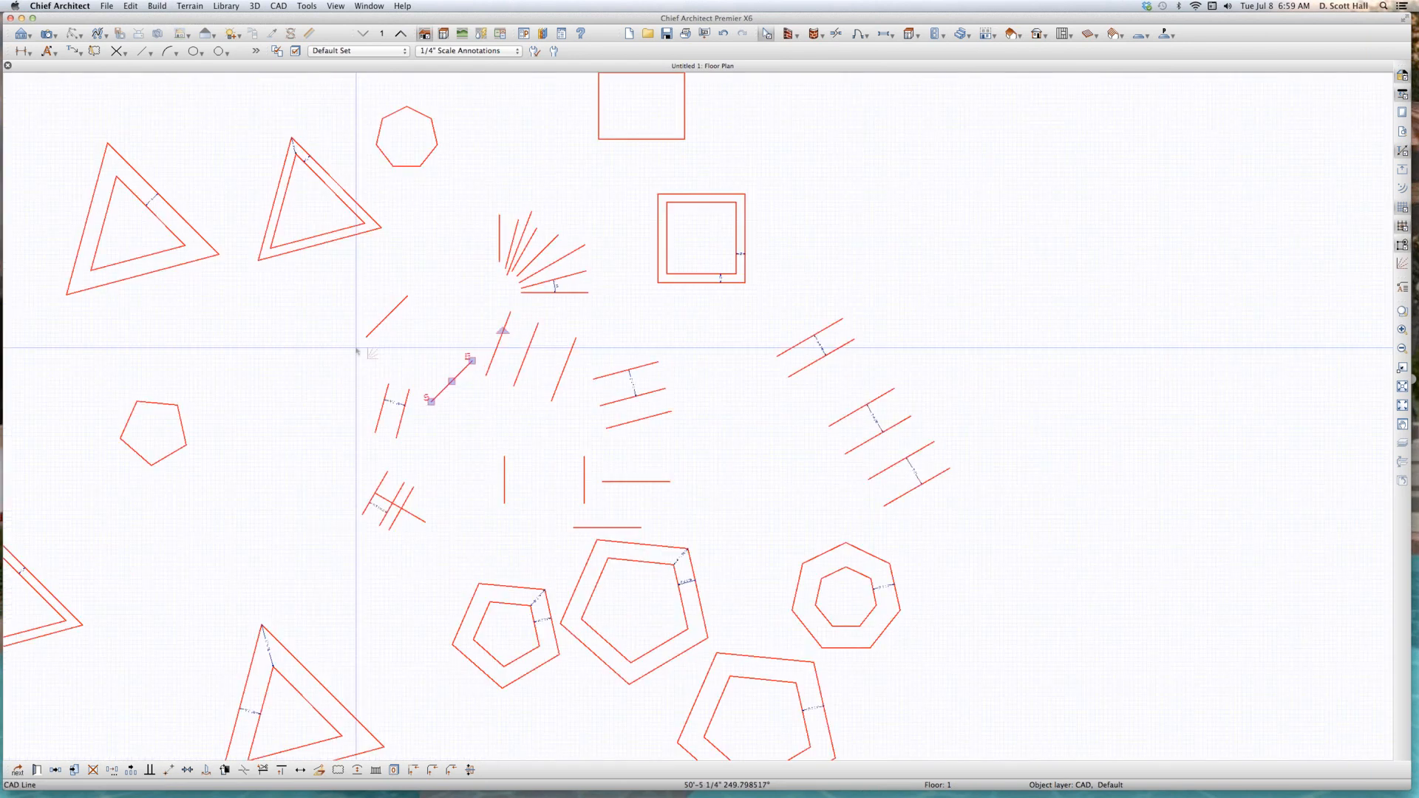
click(363, 337)
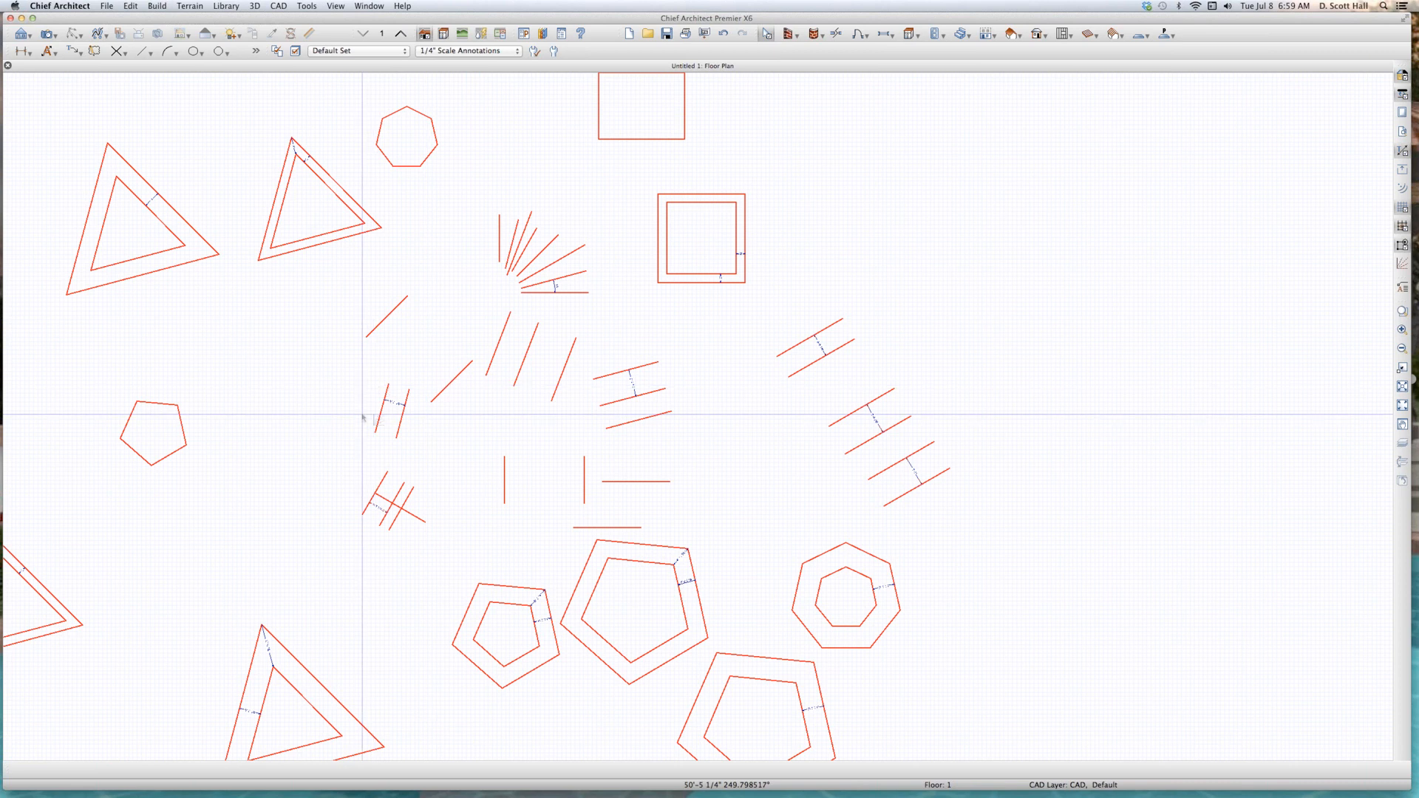
Step: Draw a line about 17'-5 3/8" long at about 49.8 degrees right of the single pentagon and make a parallel copy toward the lower right
key(l)
drag(288, 415, 331, 370)
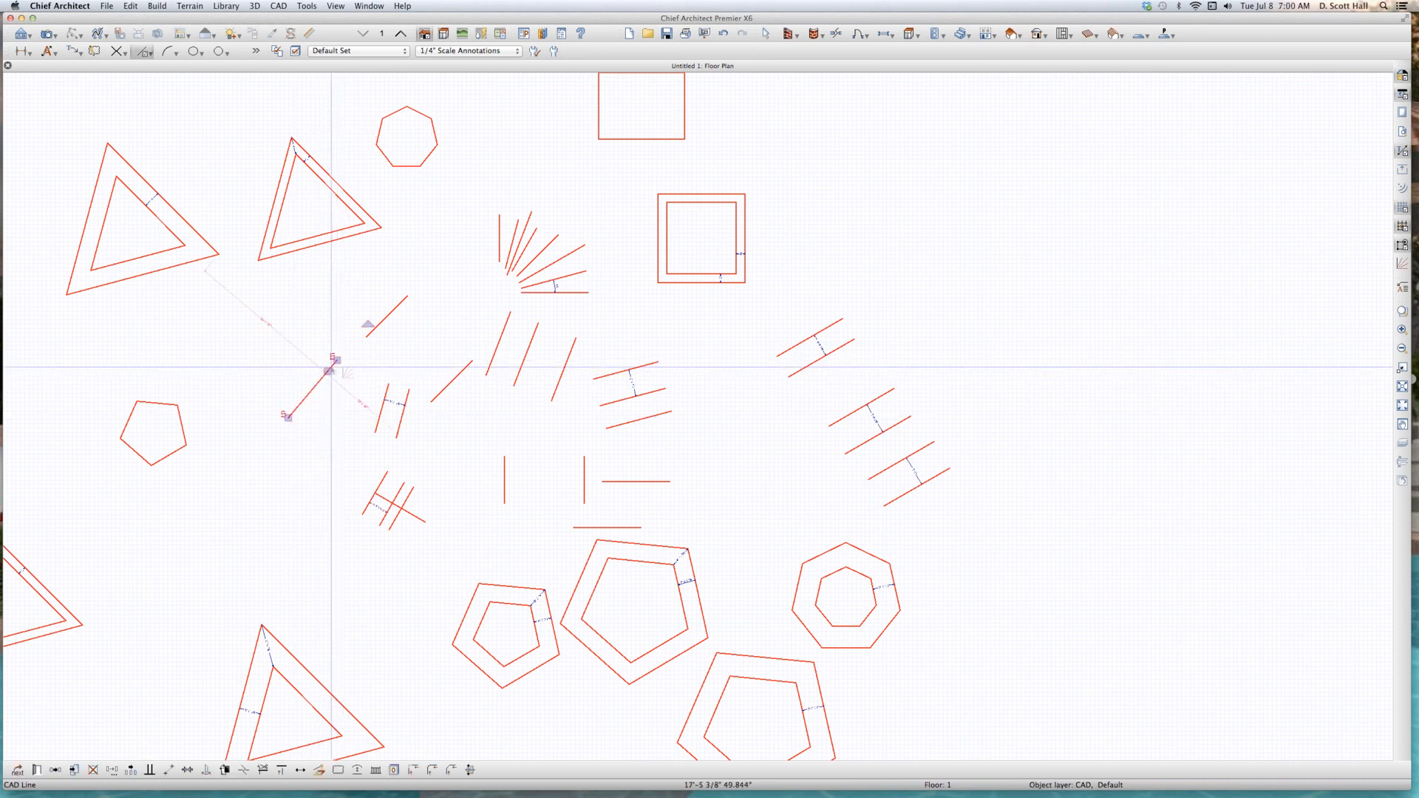
scroll(330, 370, up, 2)
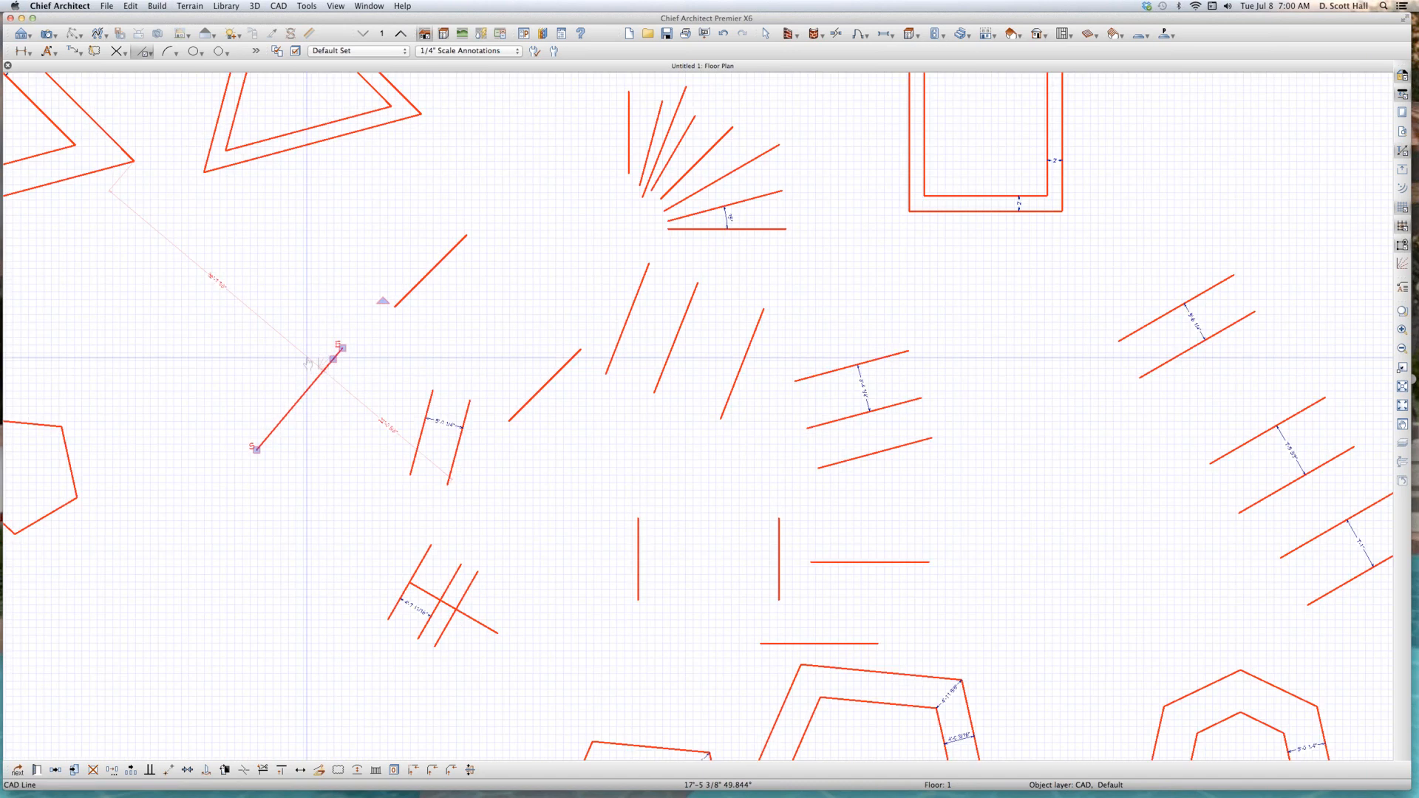
mouse_move(328, 362)
mouse_down()
mouse_move(325, 410)
mouse_move(381, 451)
mouse_move(378, 375)
mouse_move(354, 393)
mouse_up()
key(space)
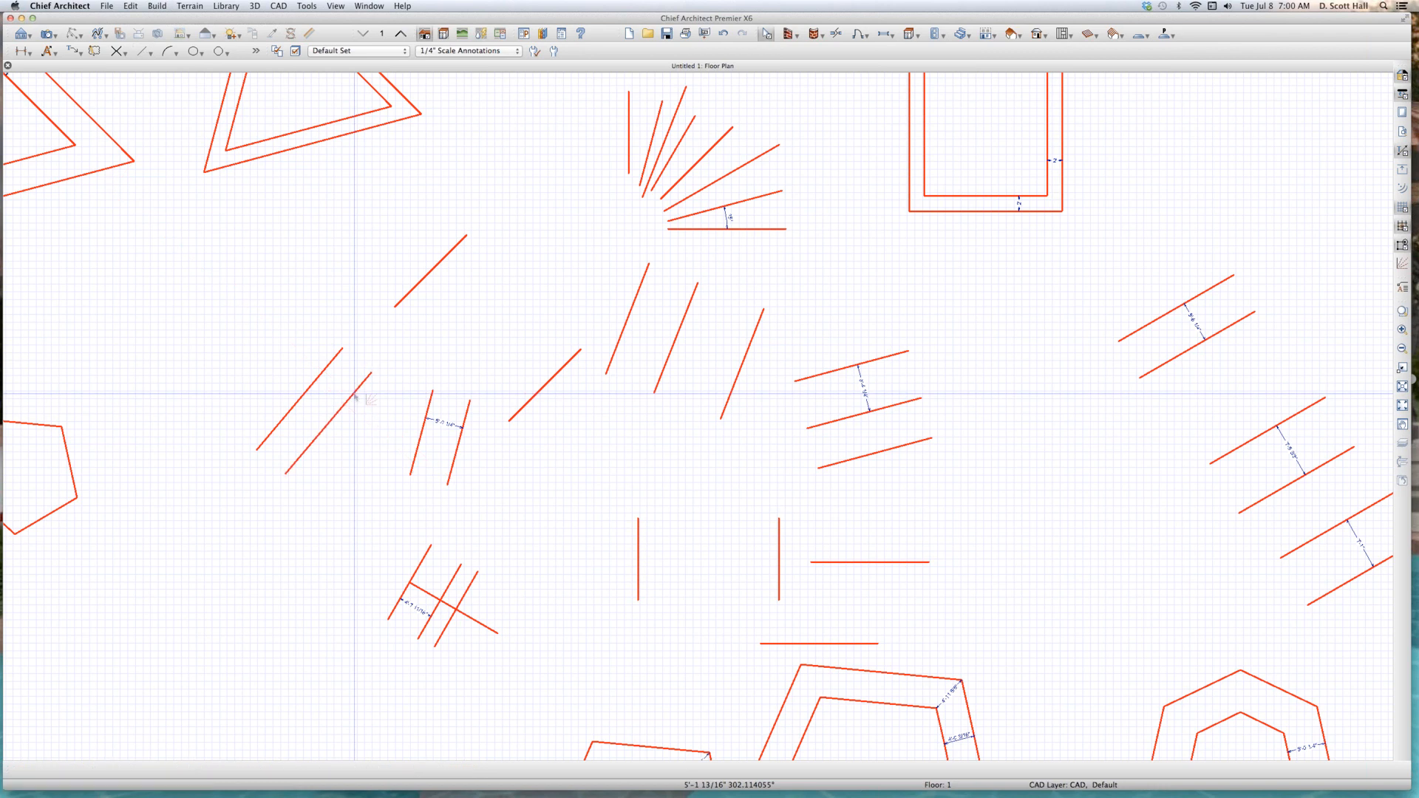